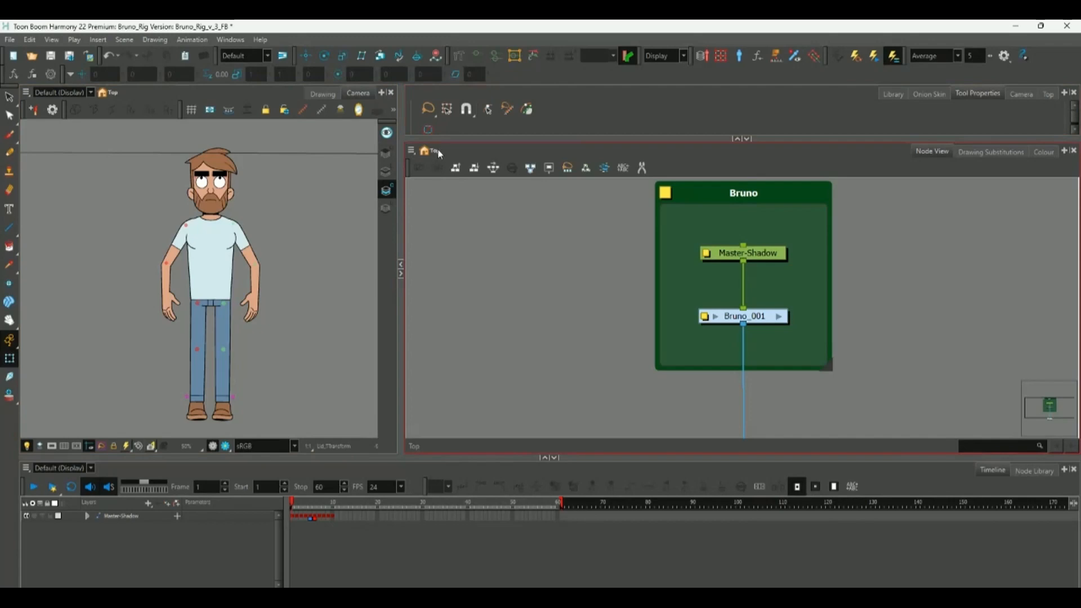
Inside the Bruno_001 group, add a composite node in the empty space beside the rig's main composite.
left_click(779, 316)
scroll(788, 315, "down", 5)
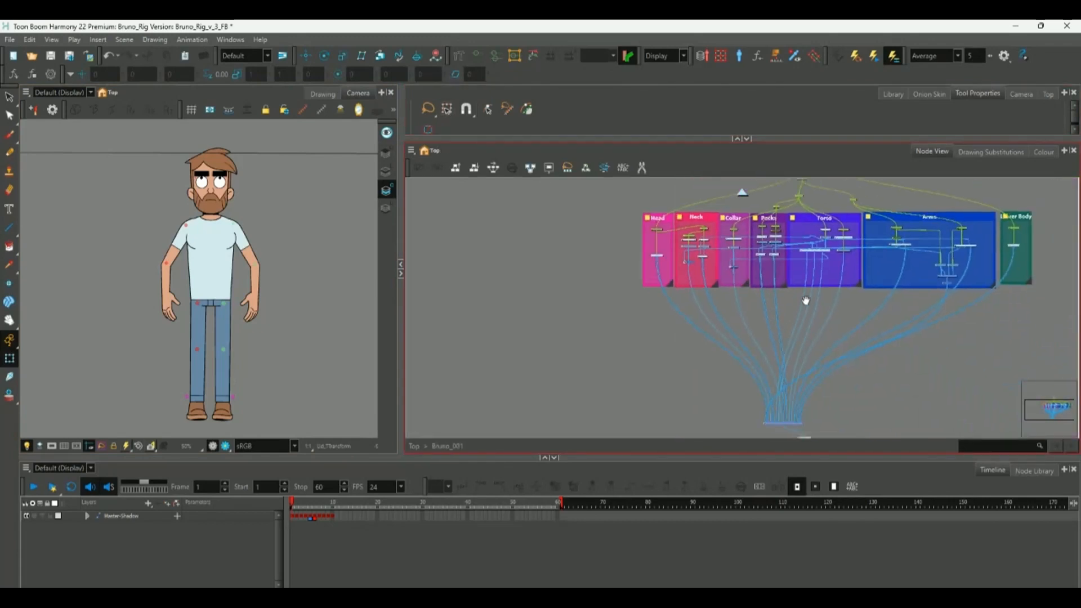
scroll(786, 360, "up", 8)
left_click_drag(787, 356, 769, 350)
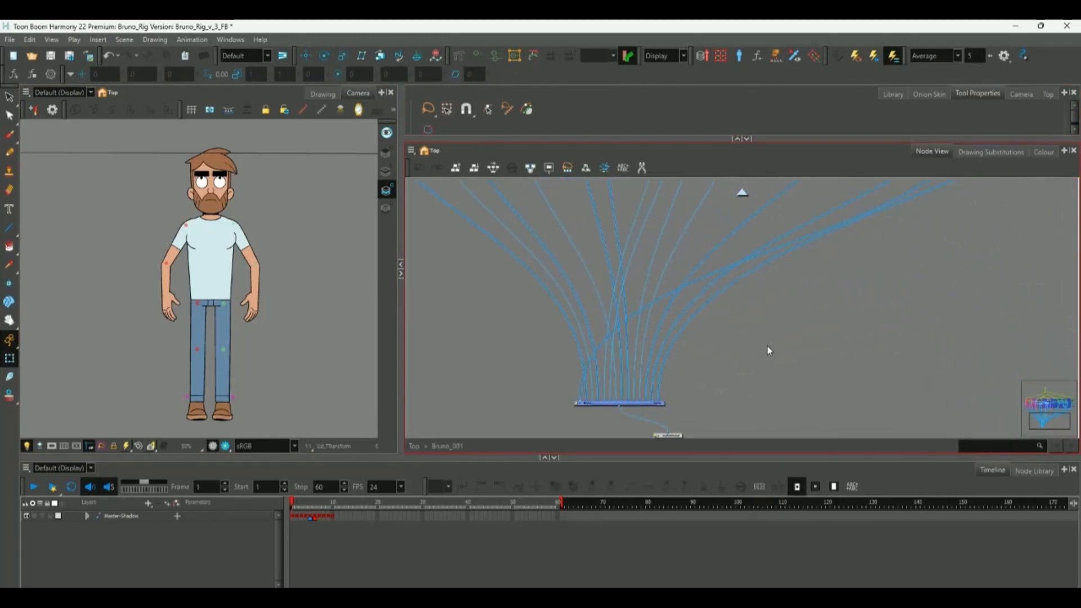
key("ctrl+v")
scroll(745, 332, "up", 3)
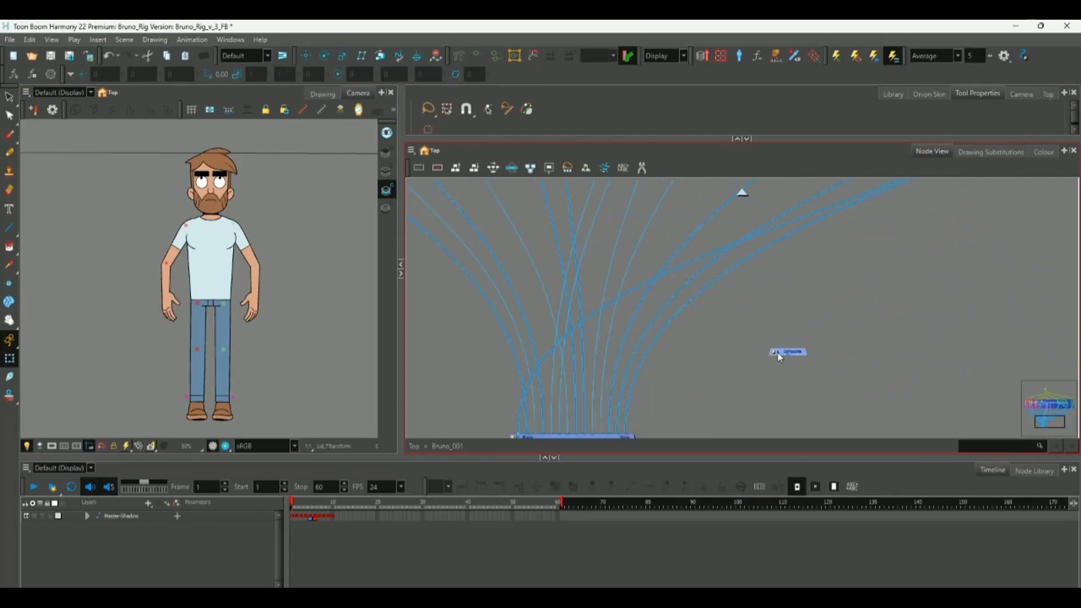
Rename the new composite with an MC prefix and underscores before Composite, and connect its output to the main composite.
double_click(779, 357)
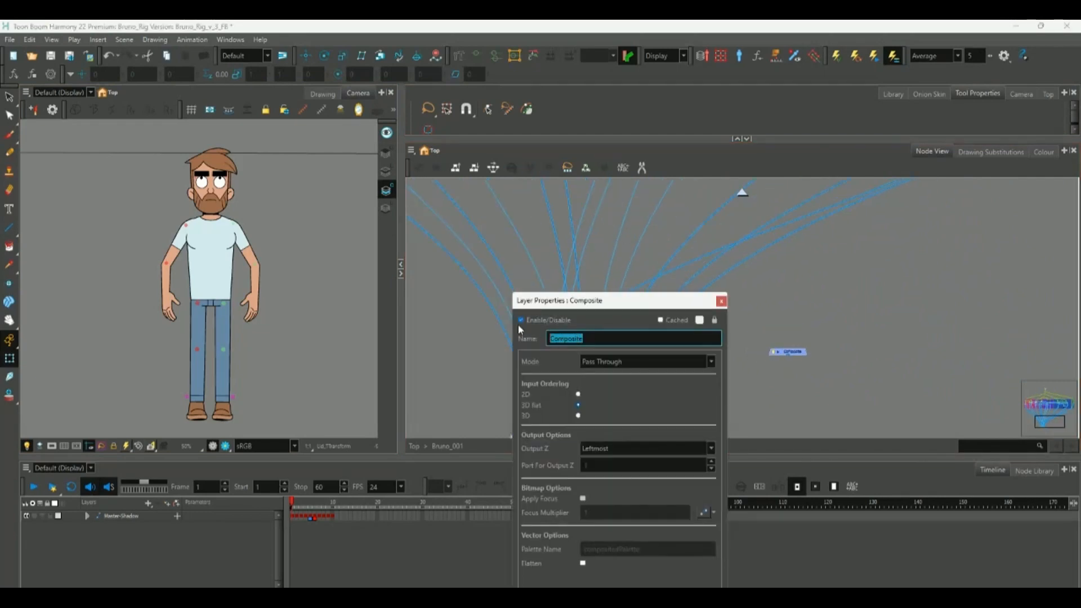
type("MC_Composite")
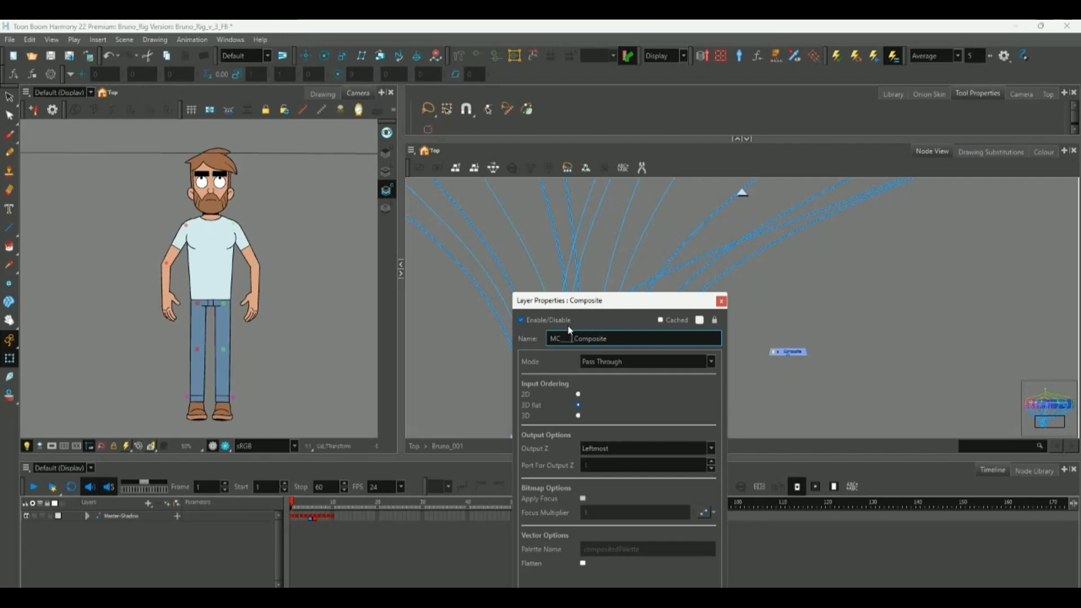
left_click_drag(569, 300, 501, 209)
left_click(650, 209)
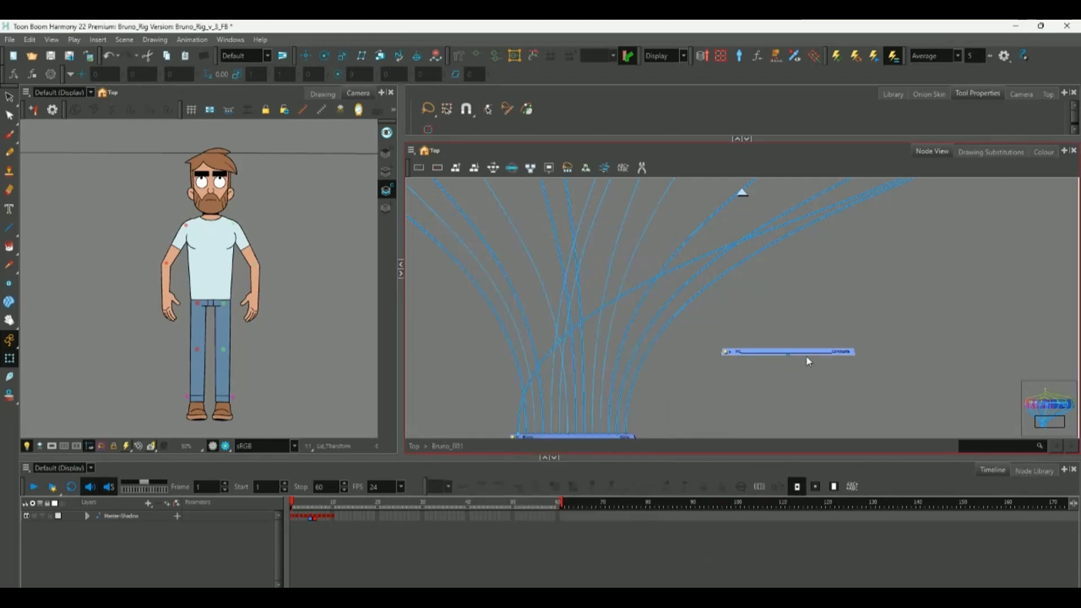
left_click_drag(805, 353, 699, 378)
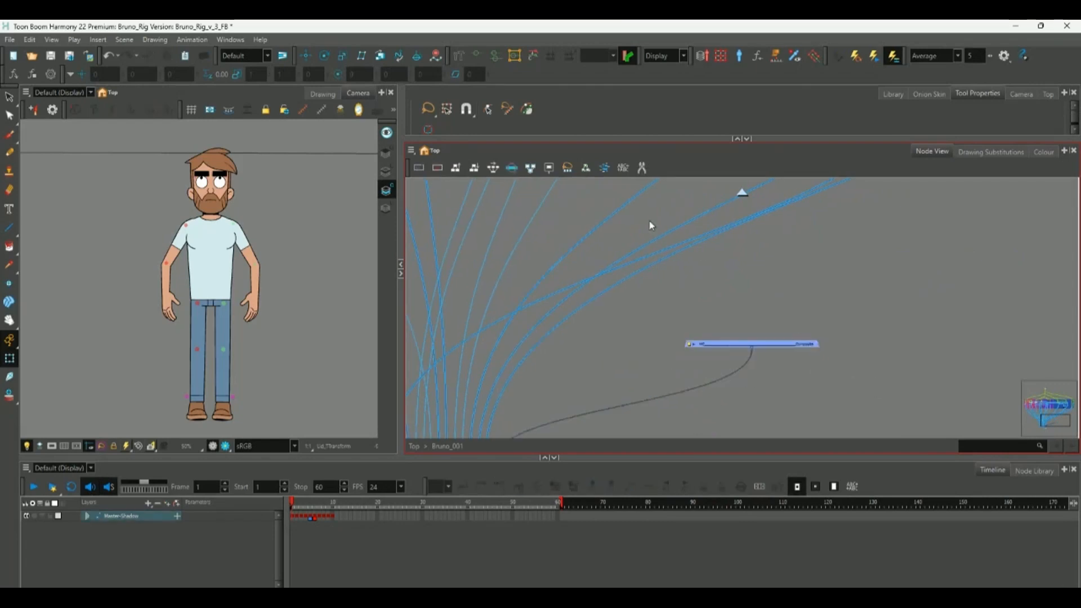
left_click(411, 151)
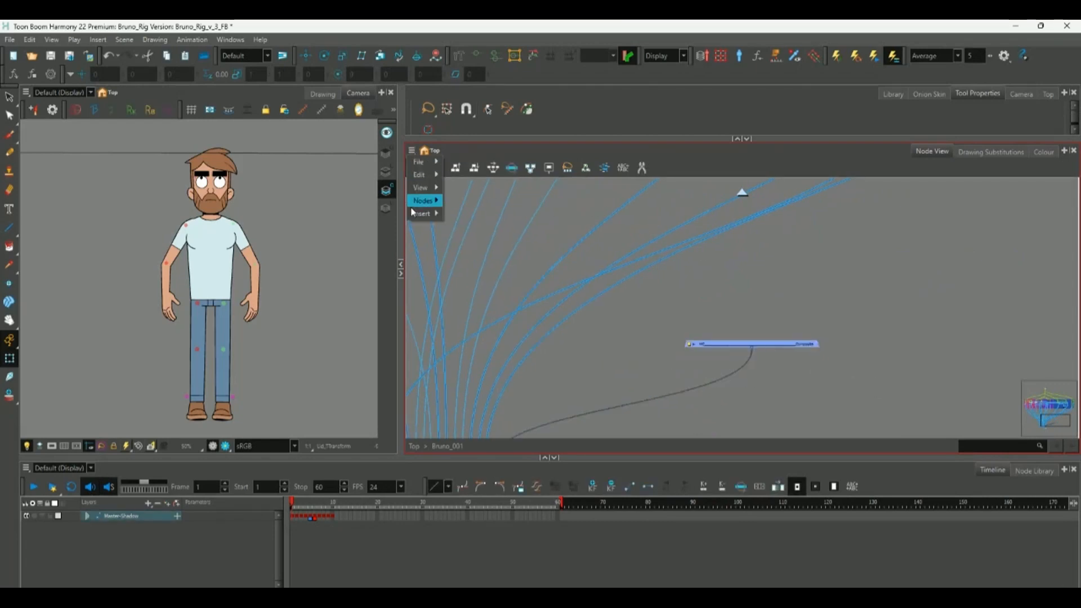
left_click(493, 334)
left_click(692, 344)
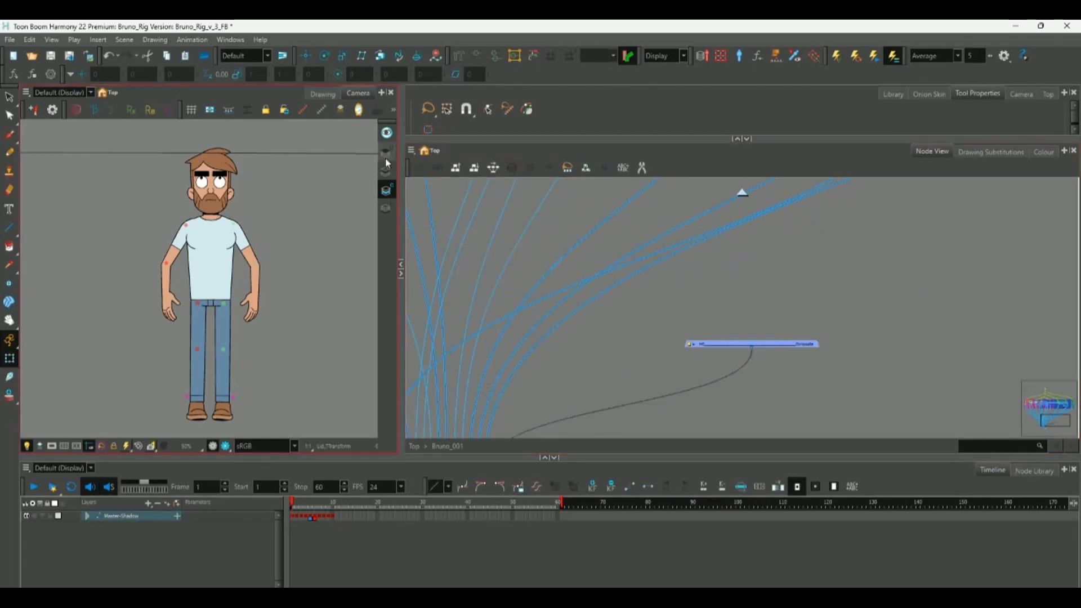
Insert a backdrop in the node view and size it to surround the MC composite node.
left_click(411, 150)
mouse_move(425, 214)
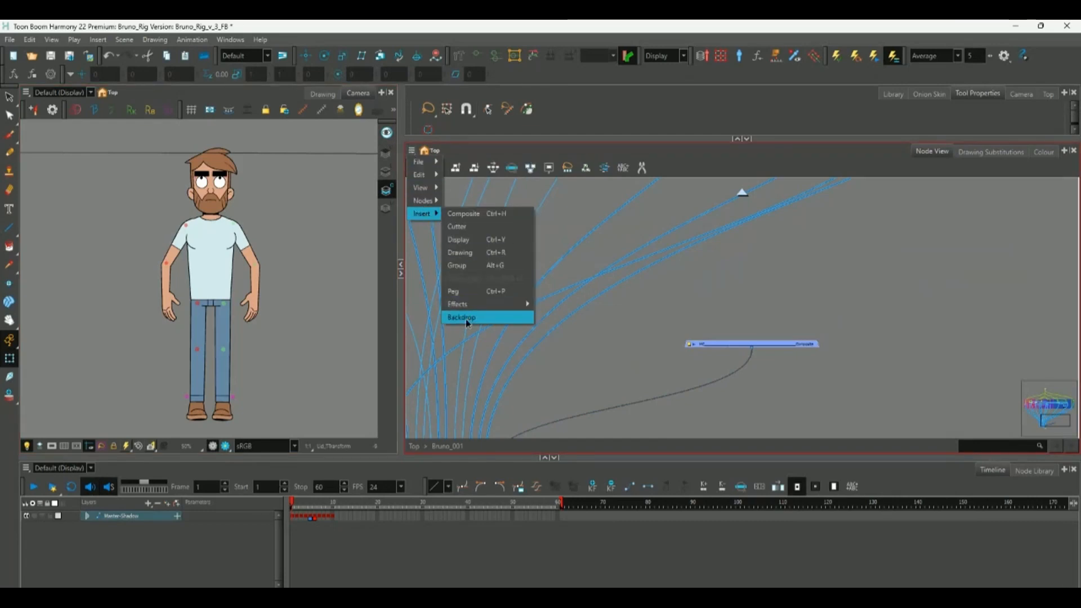
left_click(473, 316)
left_click_drag(834, 373, 839, 422)
left_click_drag(799, 307, 798, 239)
left_click_drag(830, 357, 888, 394)
Set the new backdrop's colour to red and name it MC.
double_click(679, 252)
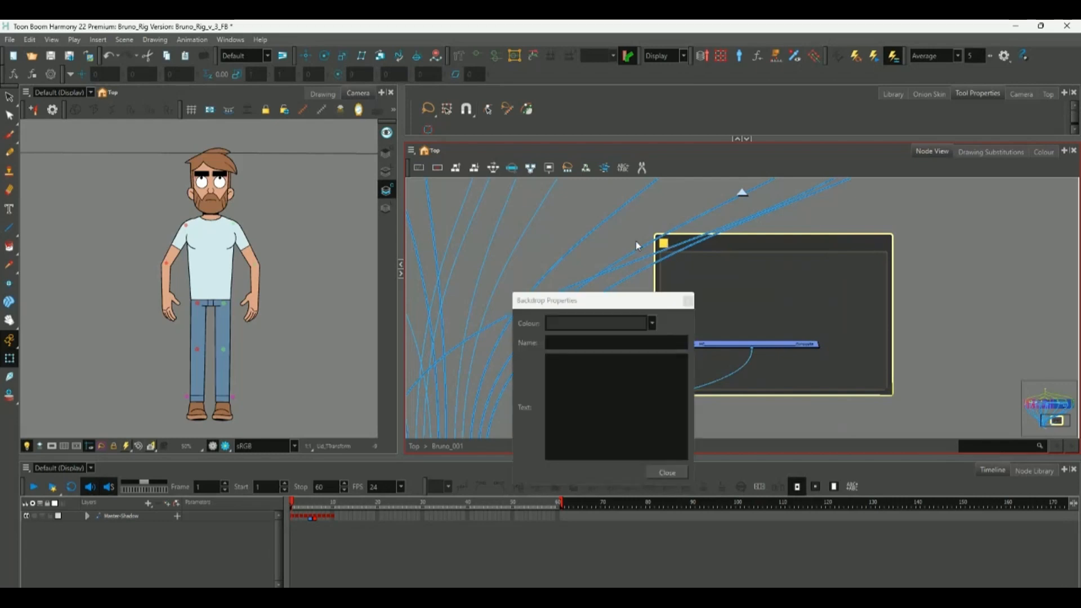
left_click(557, 325)
scroll(653, 448, "down", 5)
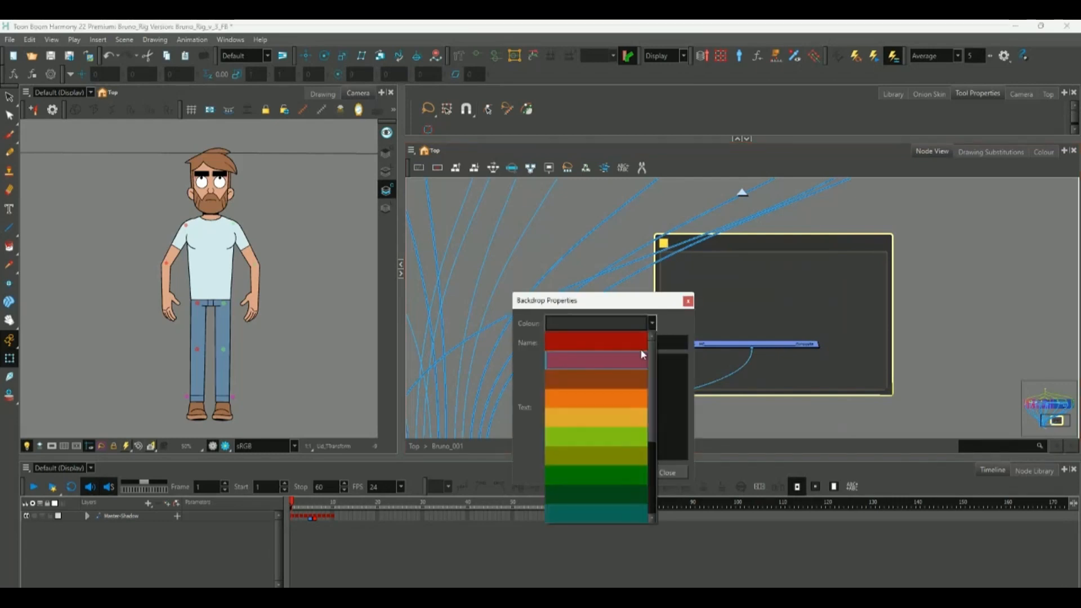
left_click(640, 349)
left_click(615, 337)
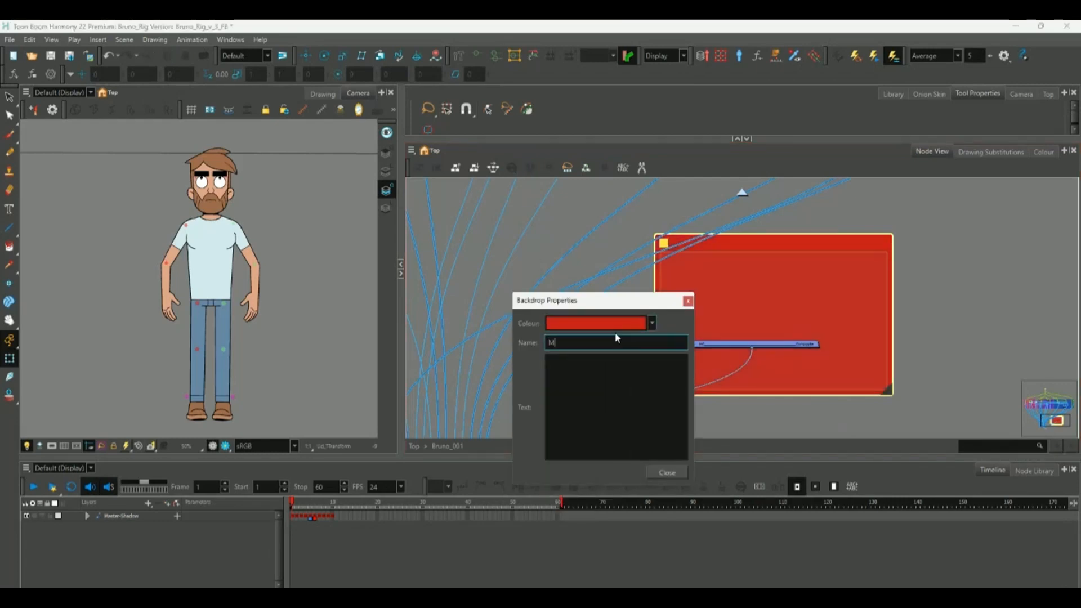
left_click(666, 471)
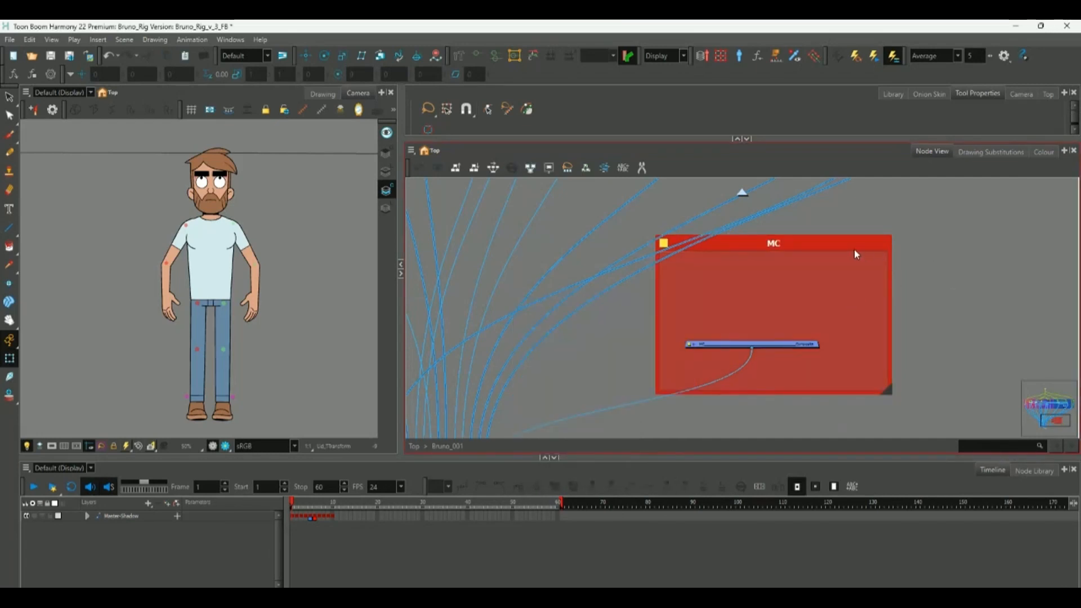
Move the MC backdrop away from the rig's cables and return to the top level of the node view.
left_click_drag(854, 248, 965, 271)
key("ctrl+shift+Return")
scroll(729, 290, "down", 2)
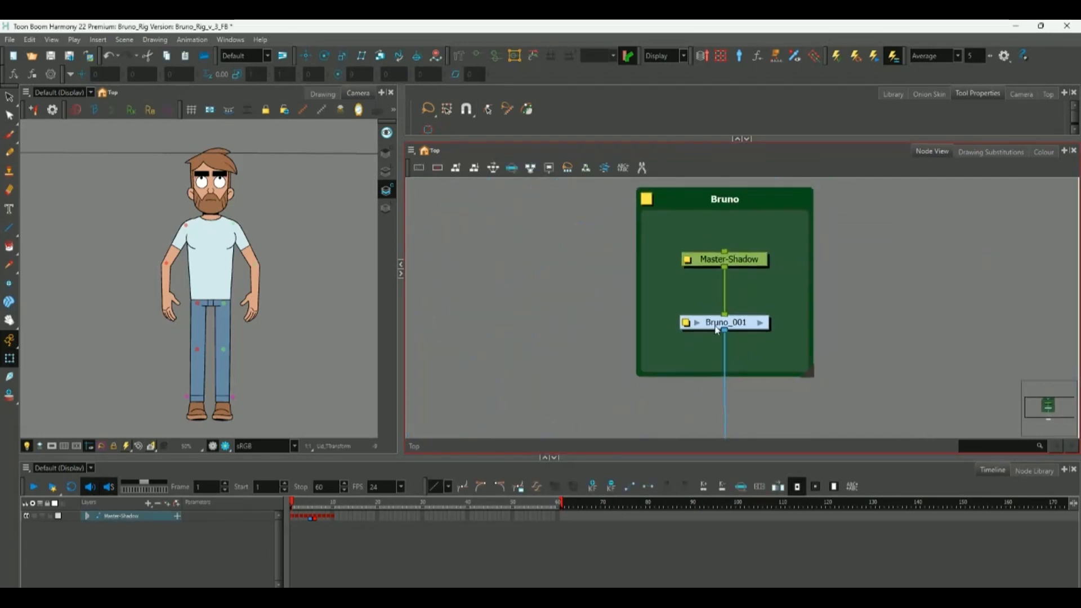
Select the Master-Shadow peg and check the toolbar list for the Master Controller toolbar.
left_click(746, 262)
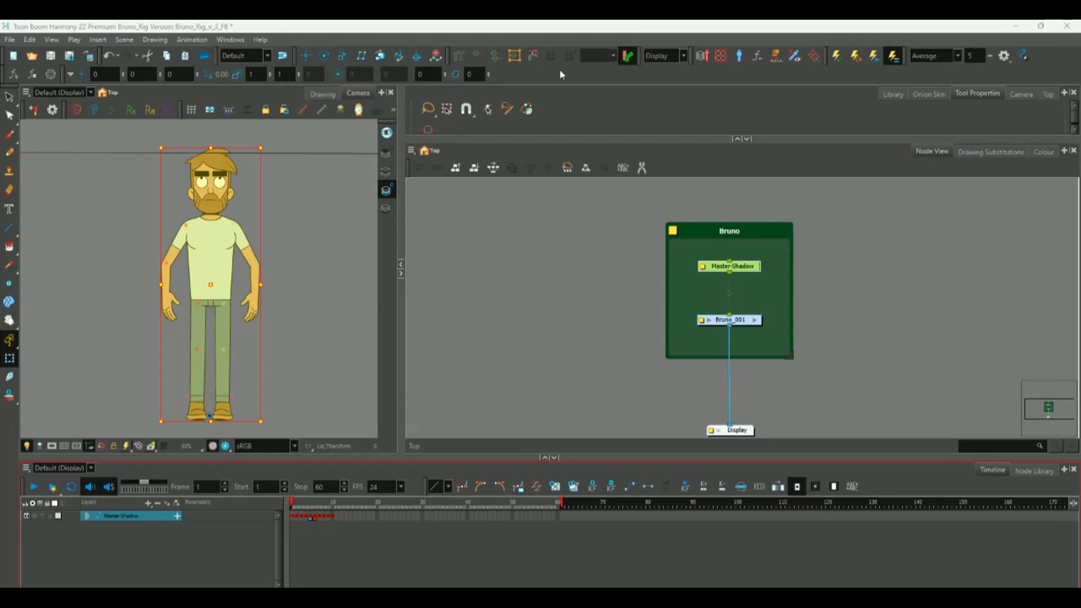
left_click(230, 39)
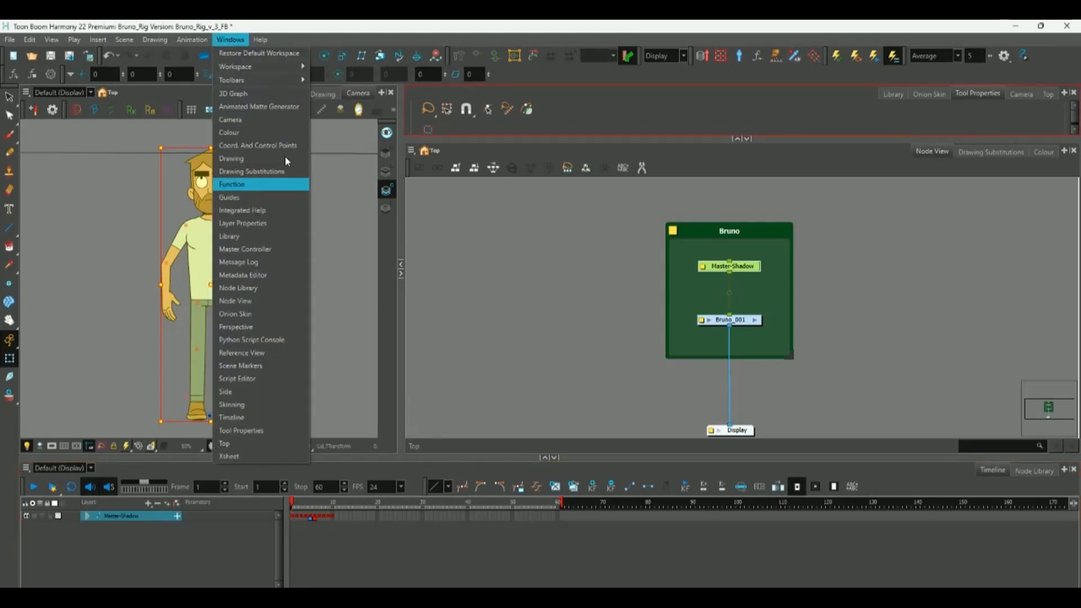
mouse_move(294, 80)
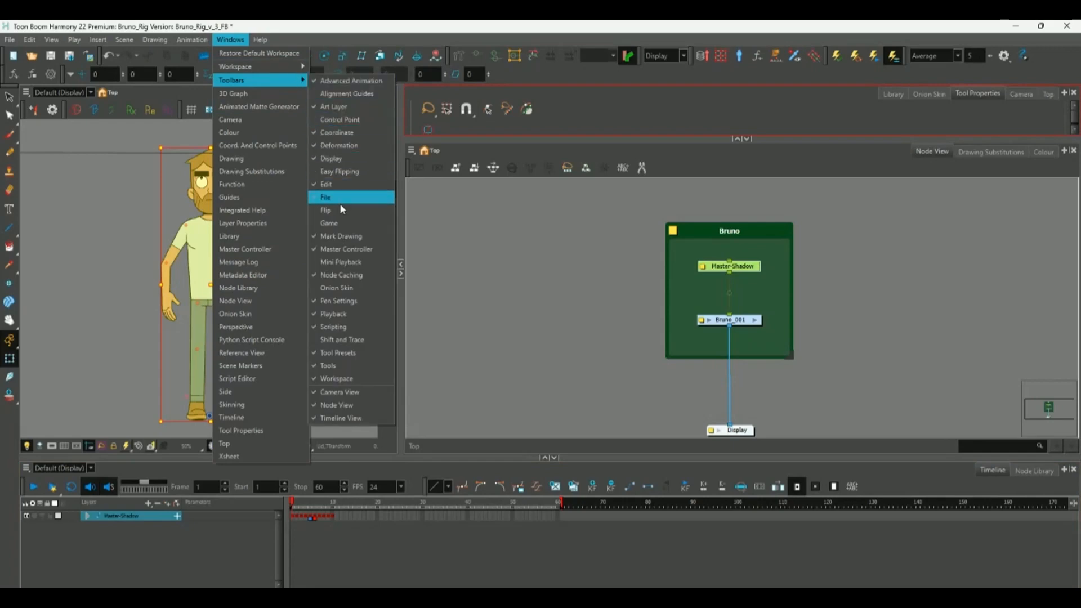
left_click(352, 253)
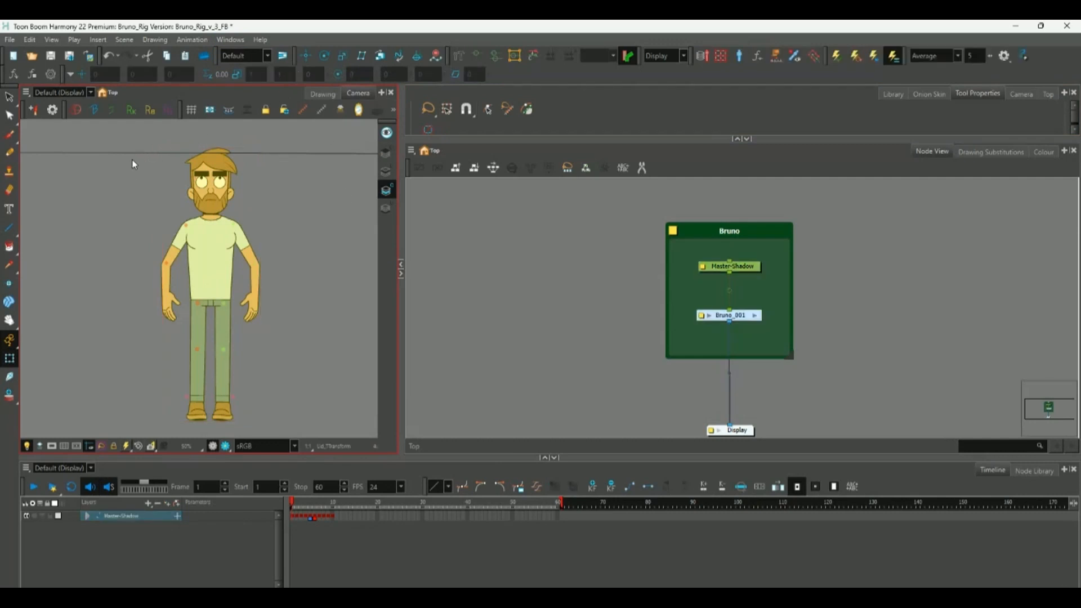
Move the Master-Shadow peg above the Bruno backdrop so the Bruno_001 group stands alone inside it.
left_click(332, 537)
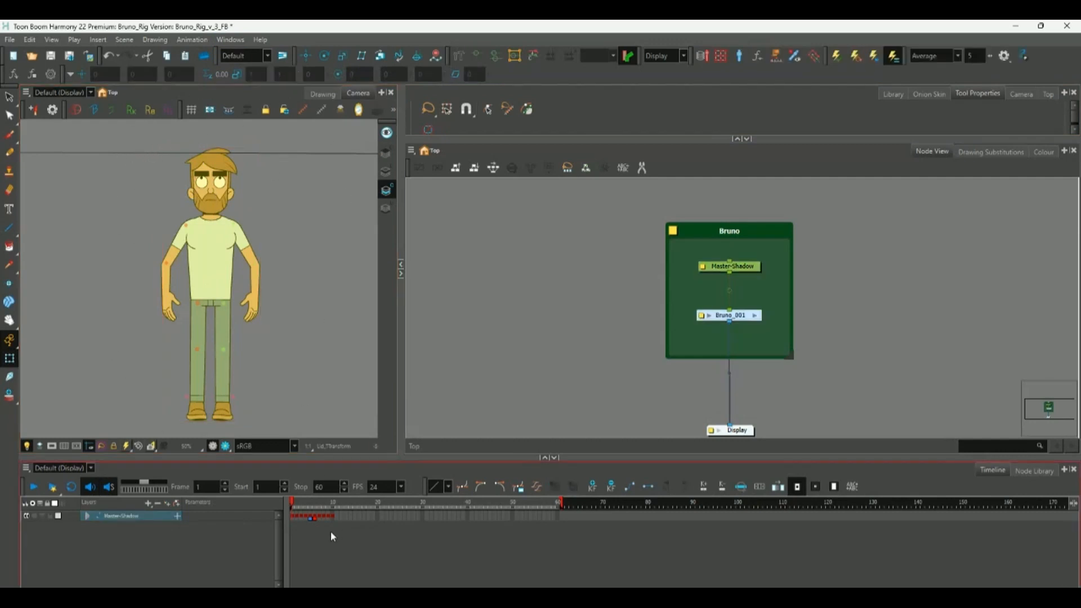
mouse_move(296, 505)
left_mouse_down()
mouse_move(333, 502)
mouse_move(290, 503)
left_mouse_up()
left_click_drag(751, 269, 751, 202)
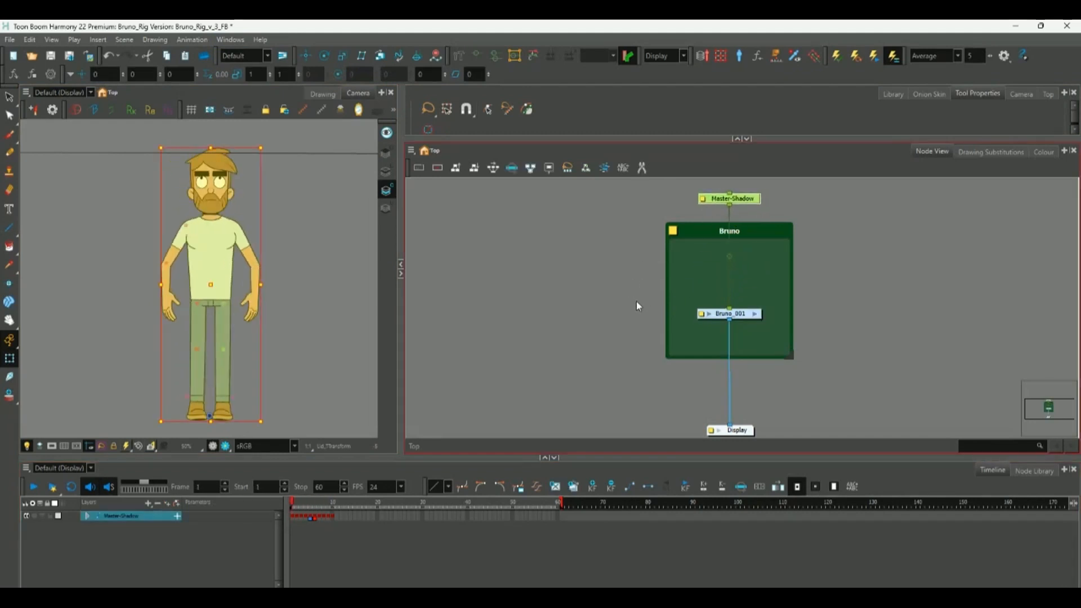
Select only the Bruno_001 group and launch the Master Controller Slider Wizard.
left_click_drag(625, 268, 832, 348)
left_click(635, 313)
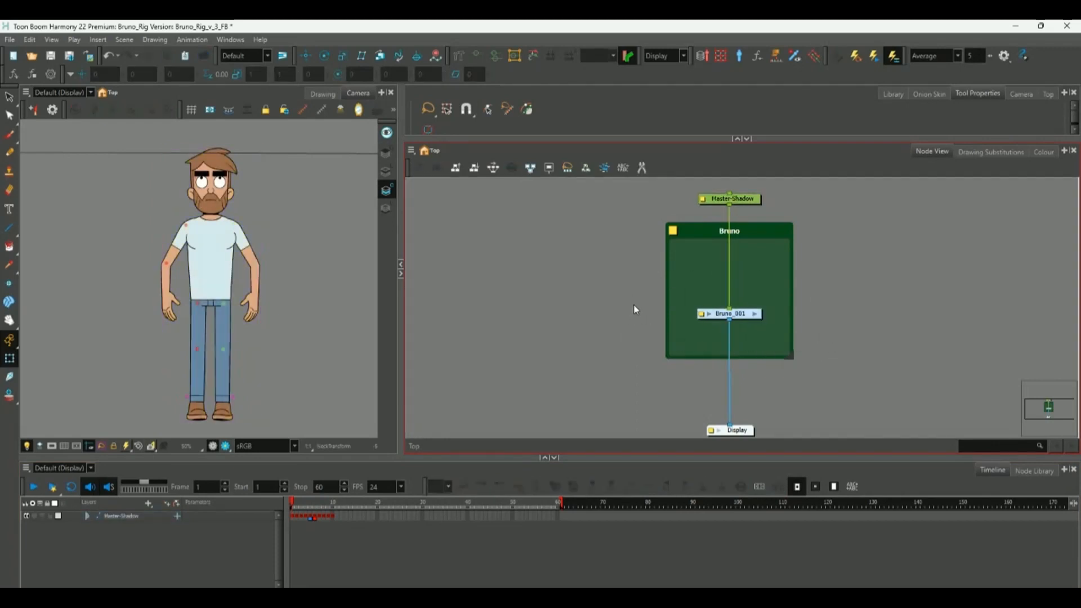
left_click_drag(622, 266, 819, 355)
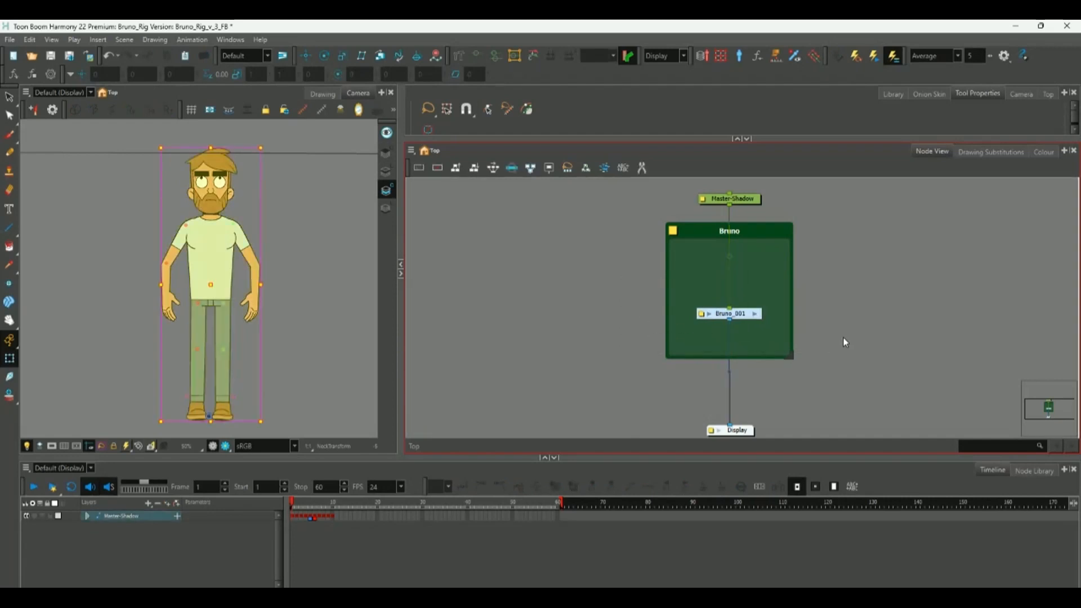
left_click(702, 113)
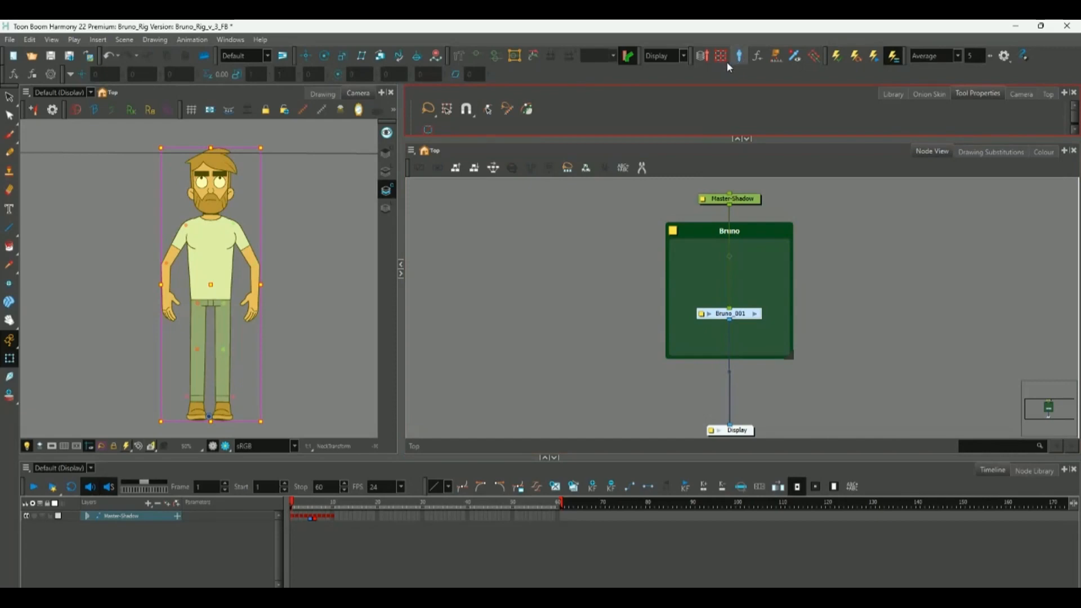
left_click(726, 62)
left_click_drag(574, 202, 594, 177)
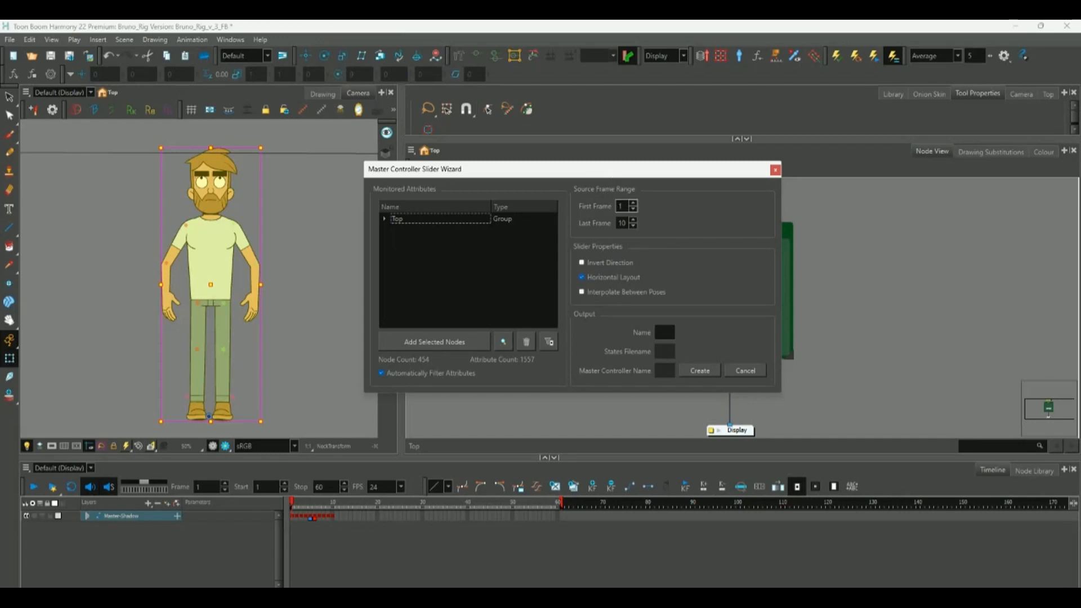
Step back and forth through the character's turnaround poses on frames 1 to 10 to check the source frame range.
left_click(292, 516)
left_click(650, 159)
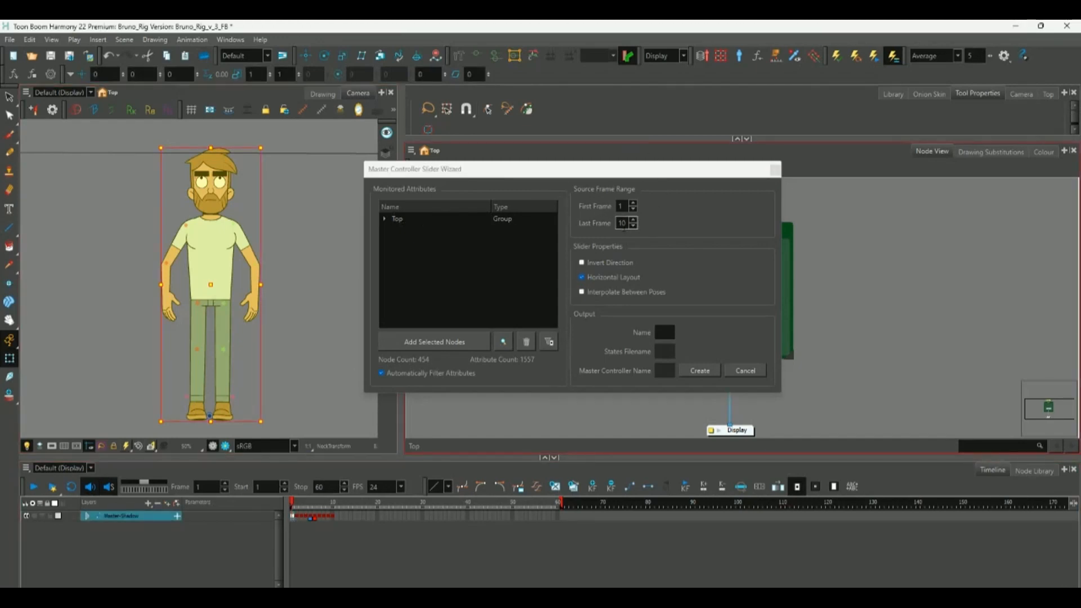
key("period")
key("period")
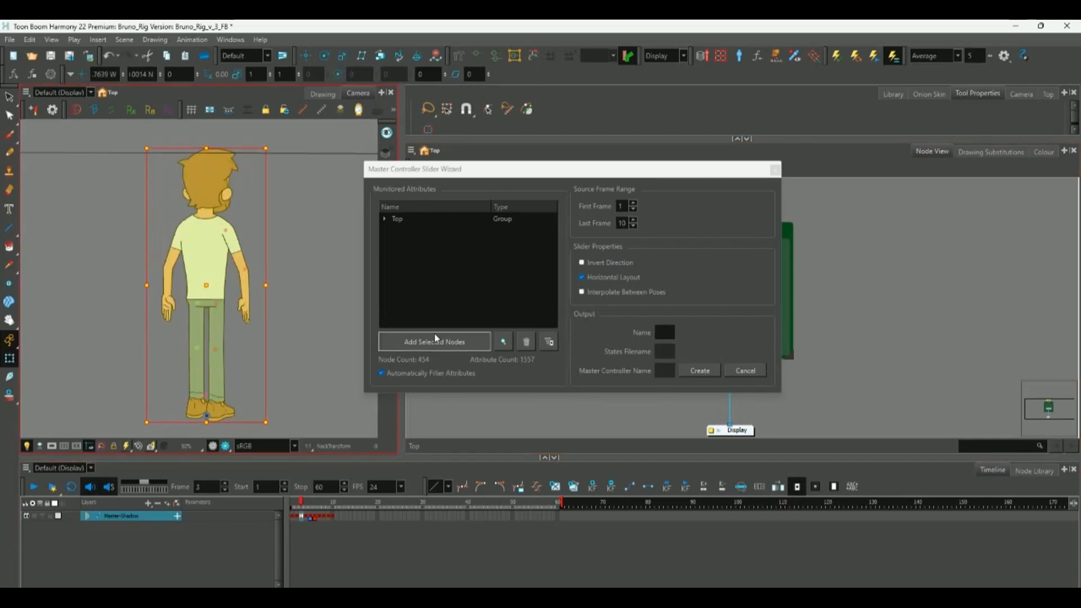
key("comma")
key("comma")
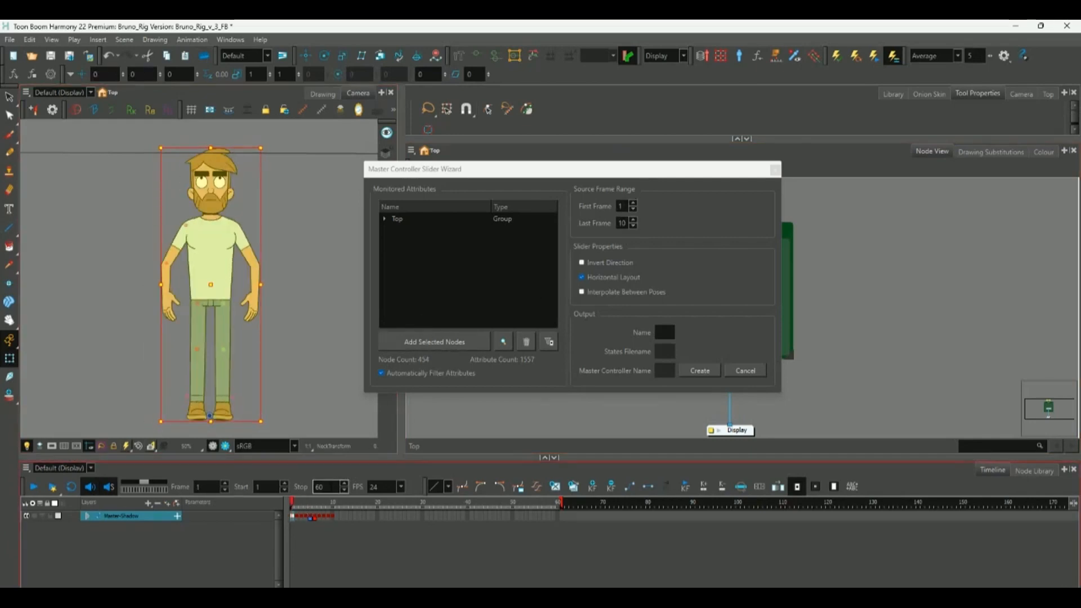
key("period")
key("period")
key("period")
key("period")
key("period")
key("period")
key("period")
key("period")
key("period")
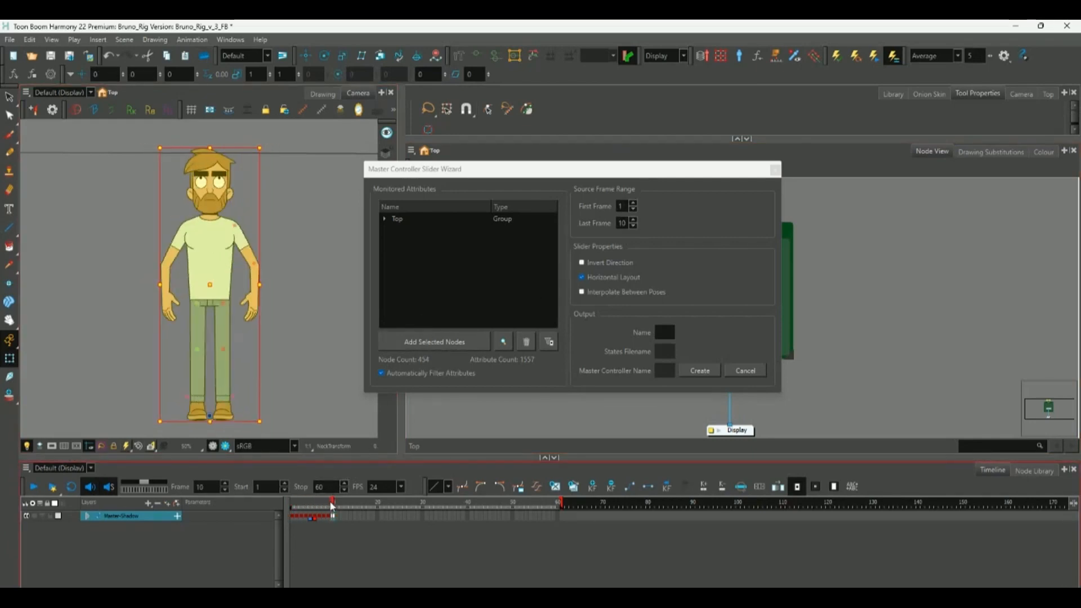
key("comma")
key("comma")
key("comma")
key("comma")
key("comma")
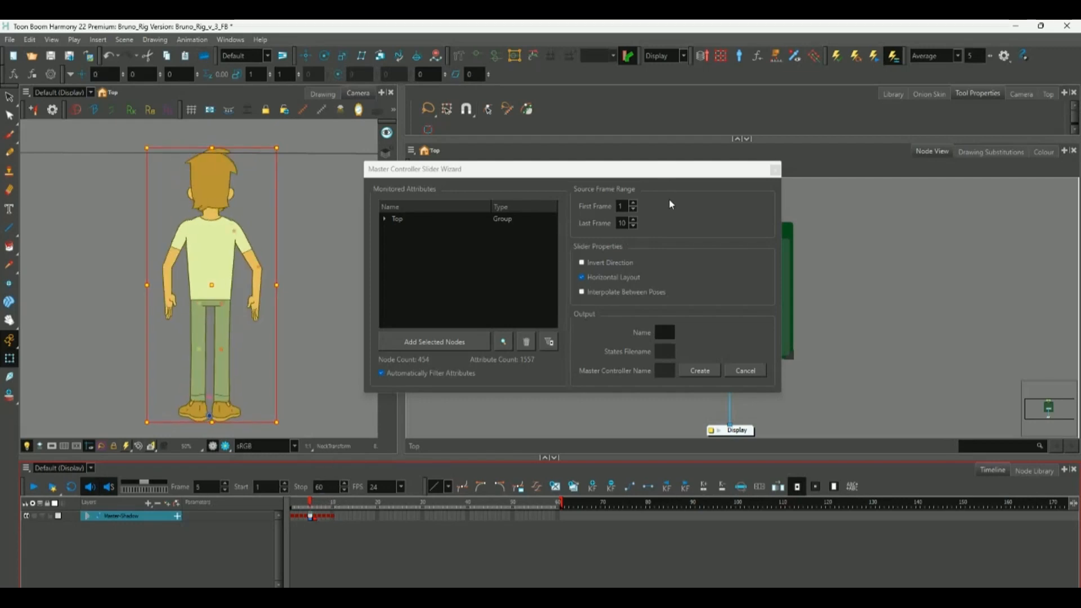
key("comma")
key("comma")
key("comma")
key("period")
key("period")
key("period")
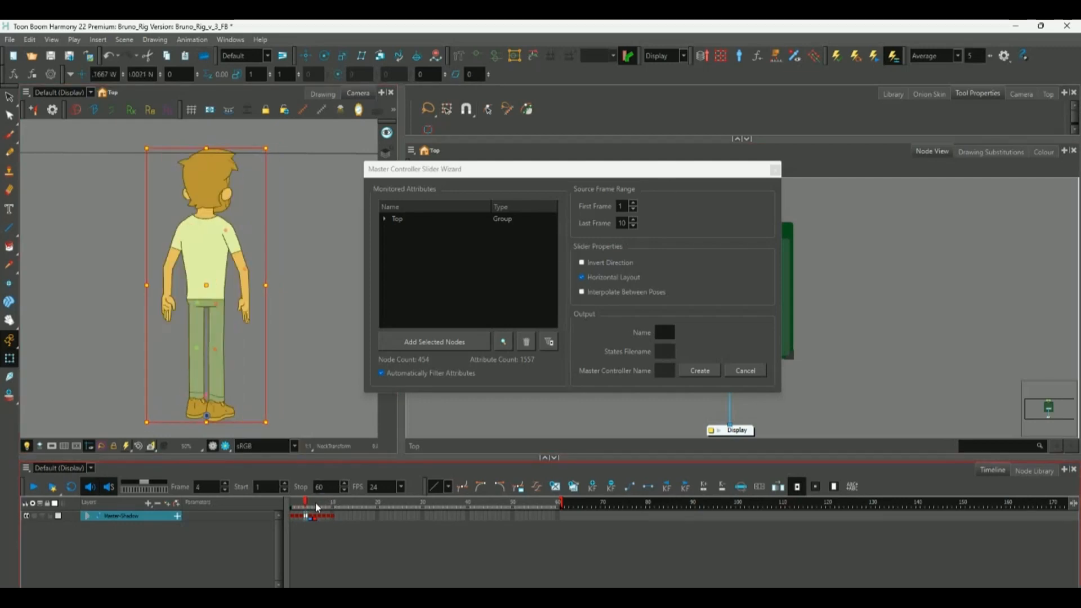
key("period")
key("period")
key("period")
key("period")
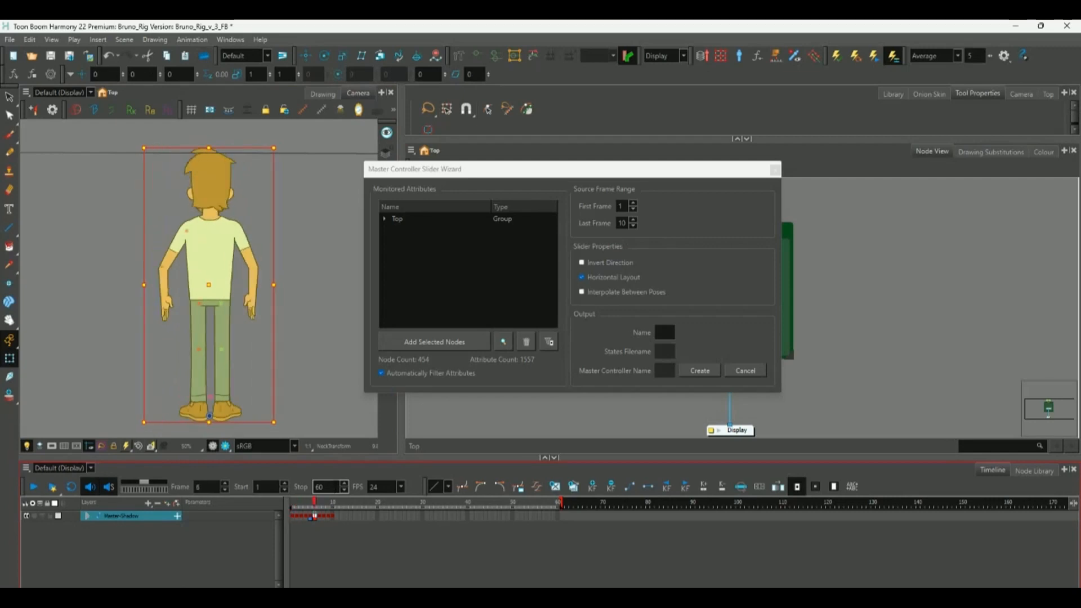
key("period")
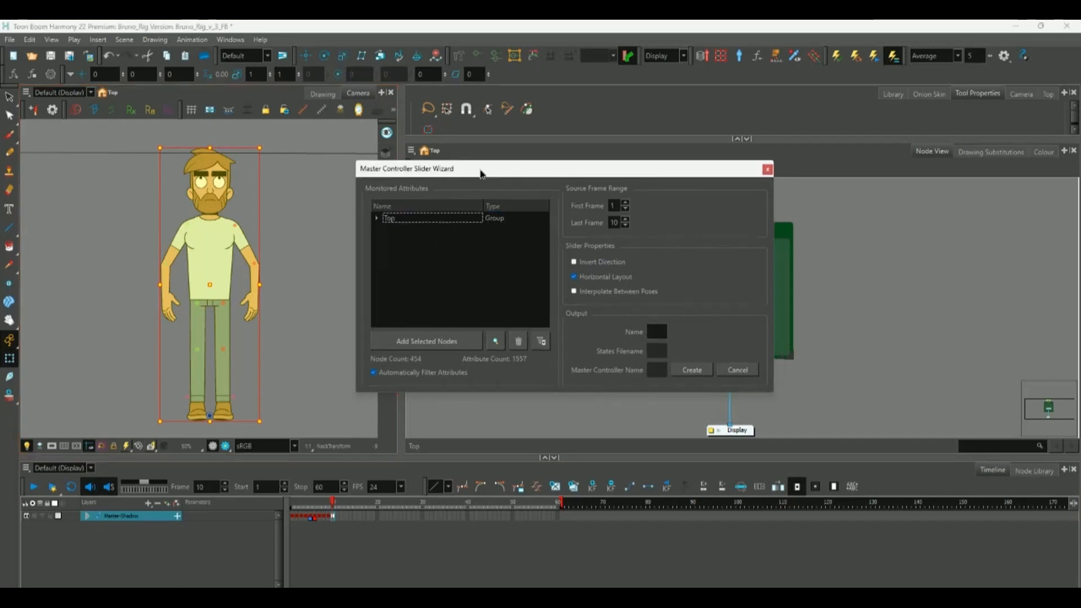
Move the slider wizard clear of the nodes and expand the Top group in its monitored attributes.
left_click_drag(489, 172, 360, 152)
left_click(307, 198)
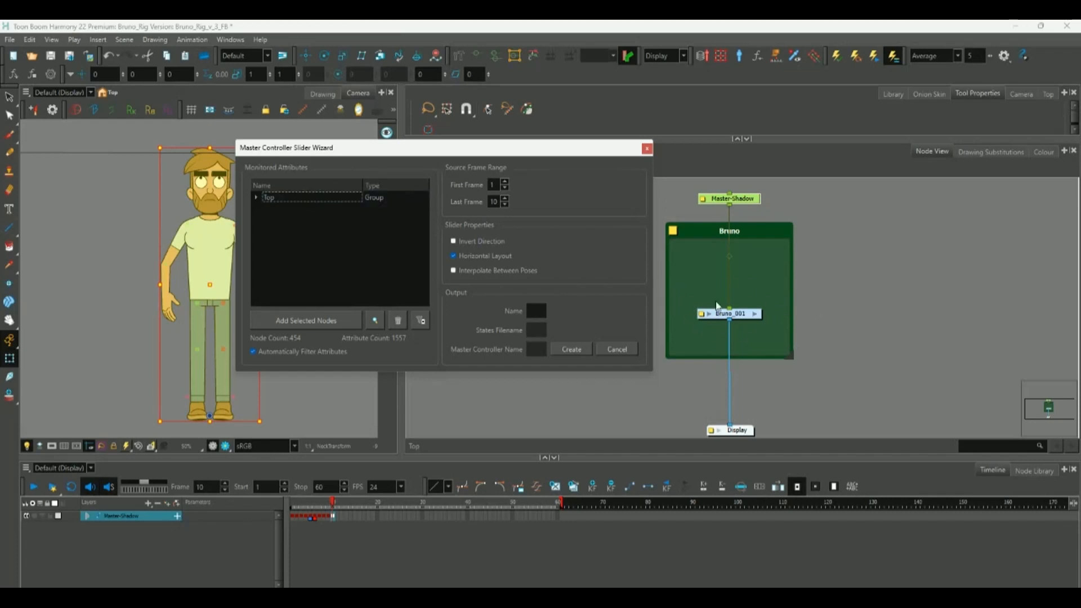
left_click(256, 198)
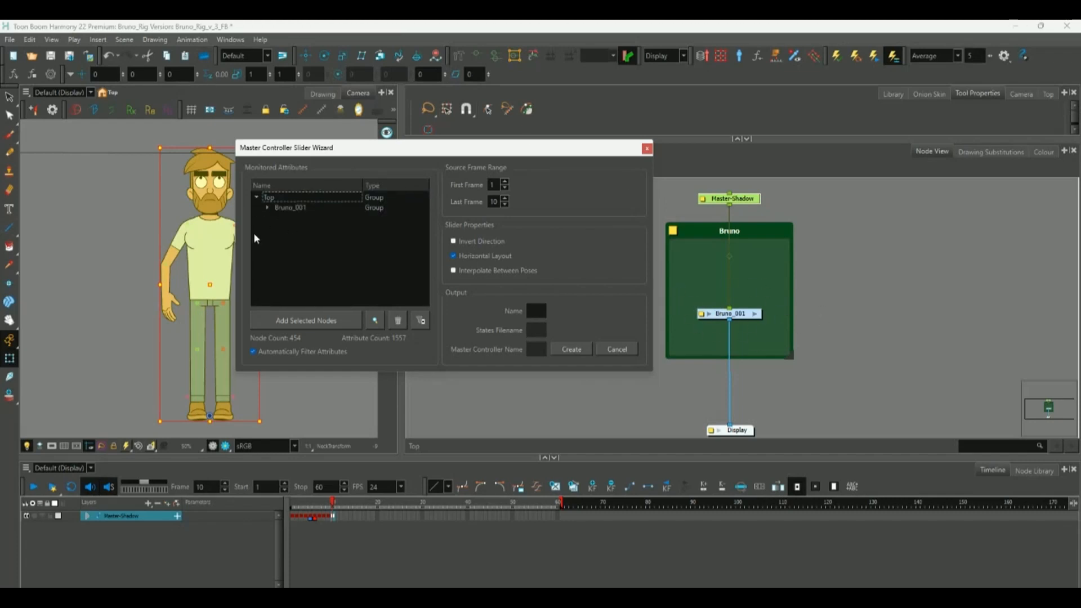
Try removing the Lower_Body peg of Bruno_001 from the monitored attributes, then collapse the Top group.
left_click(268, 208)
left_click_drag(428, 209, 427, 290)
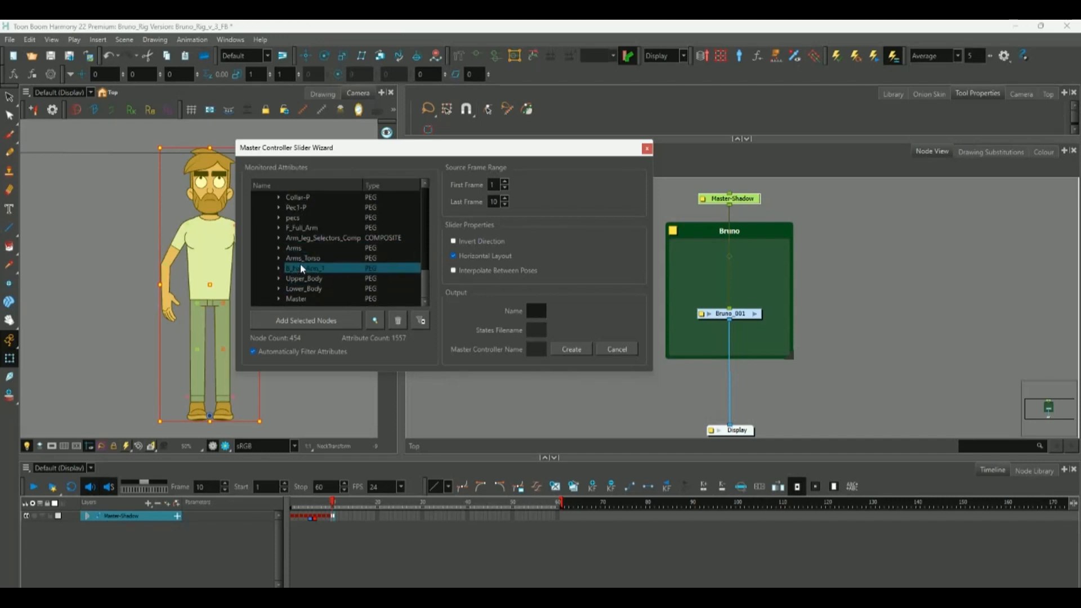
left_click(332, 289)
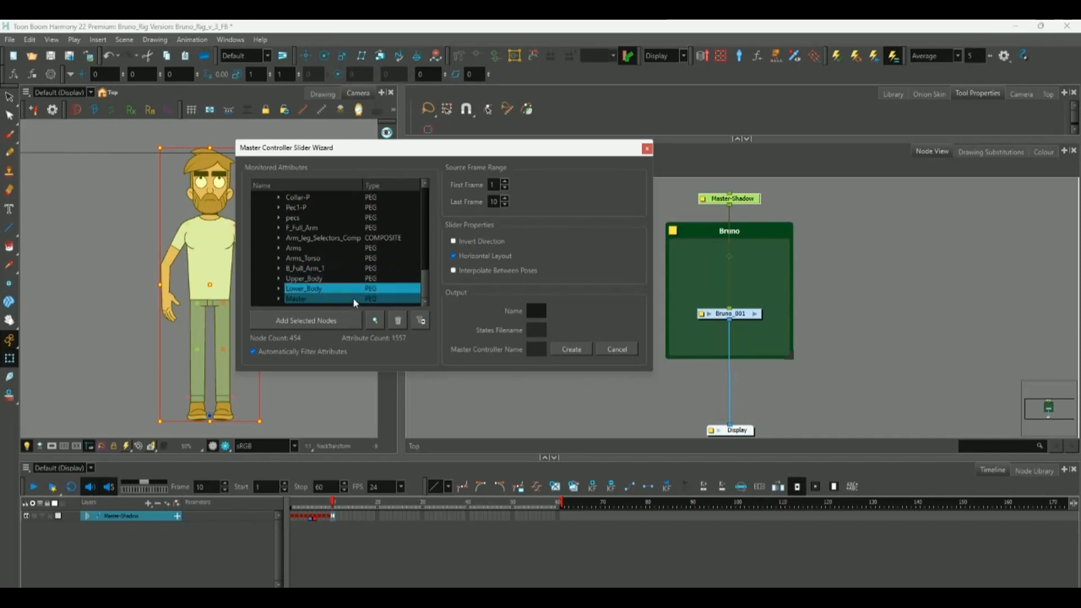
left_click(398, 321)
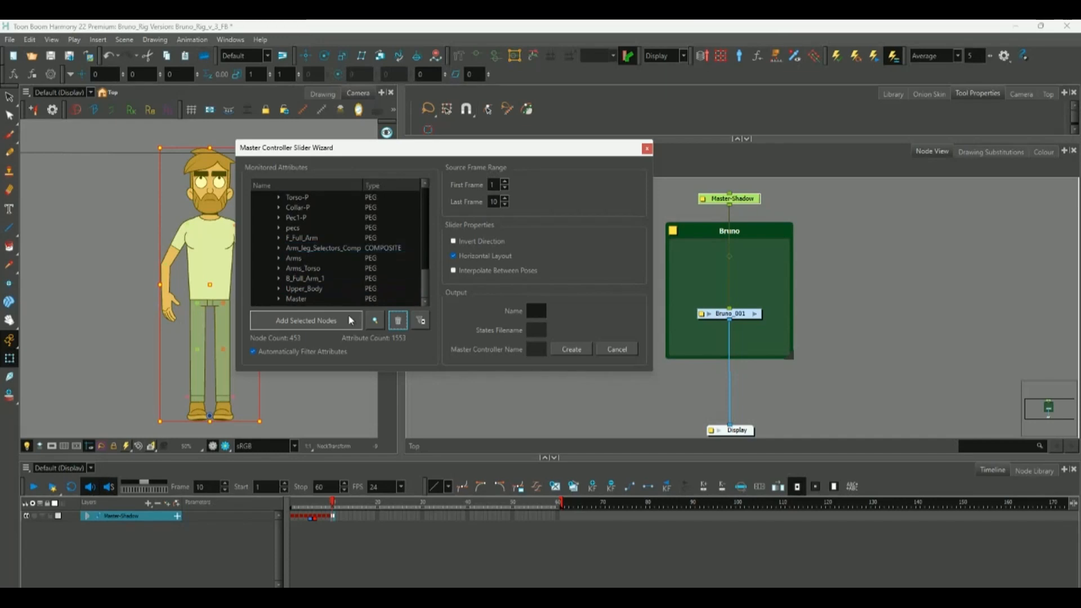
left_click_drag(425, 286, 425, 197)
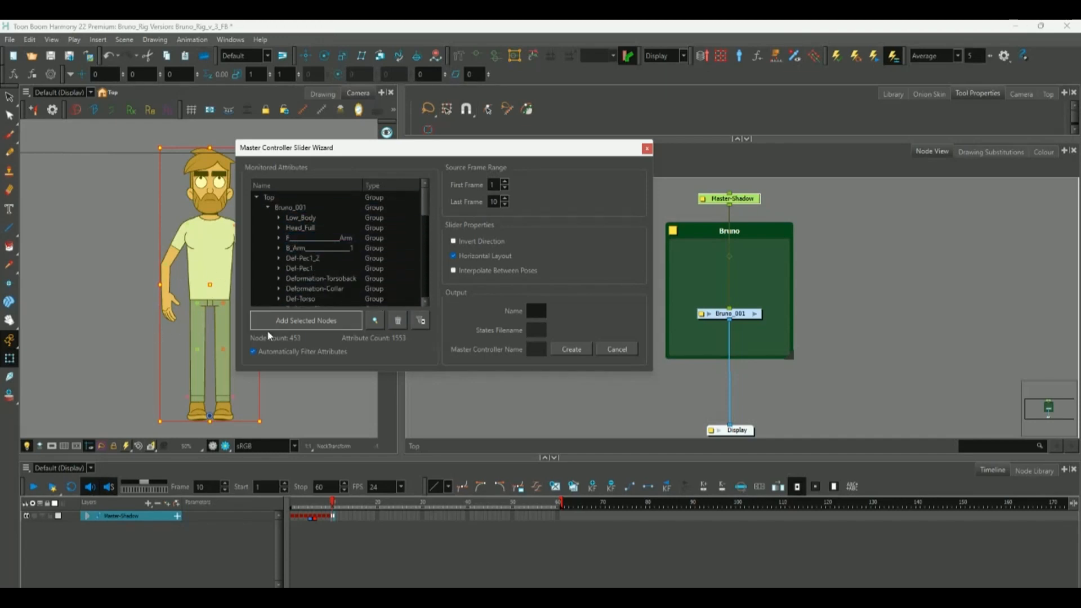
double_click(394, 197)
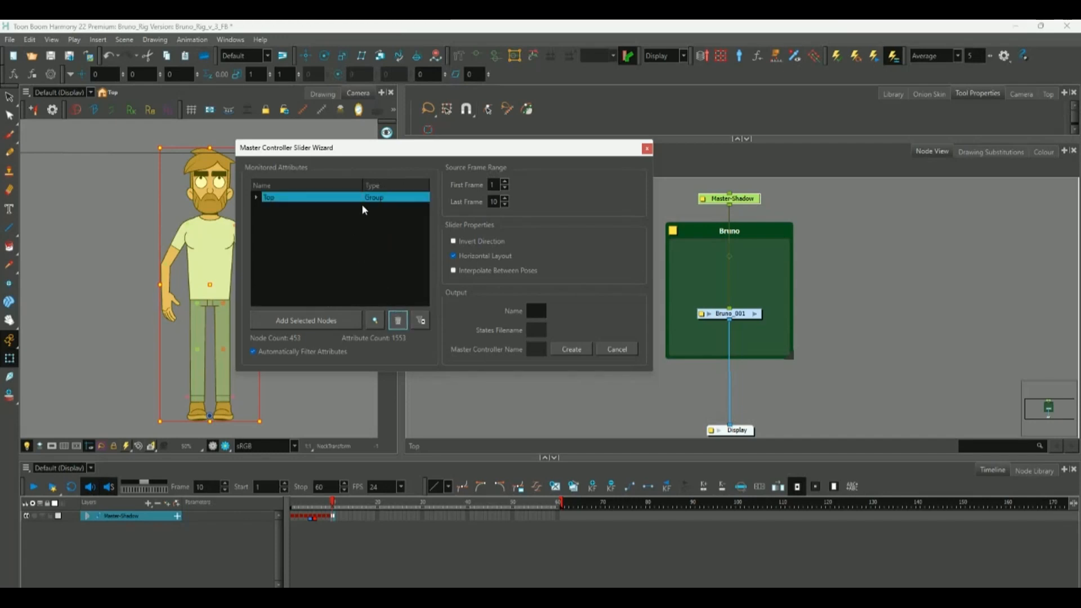
Add the reselected Bruno_001 group to the monitored attributes and filter out its unneeded attributes.
left_click(629, 309)
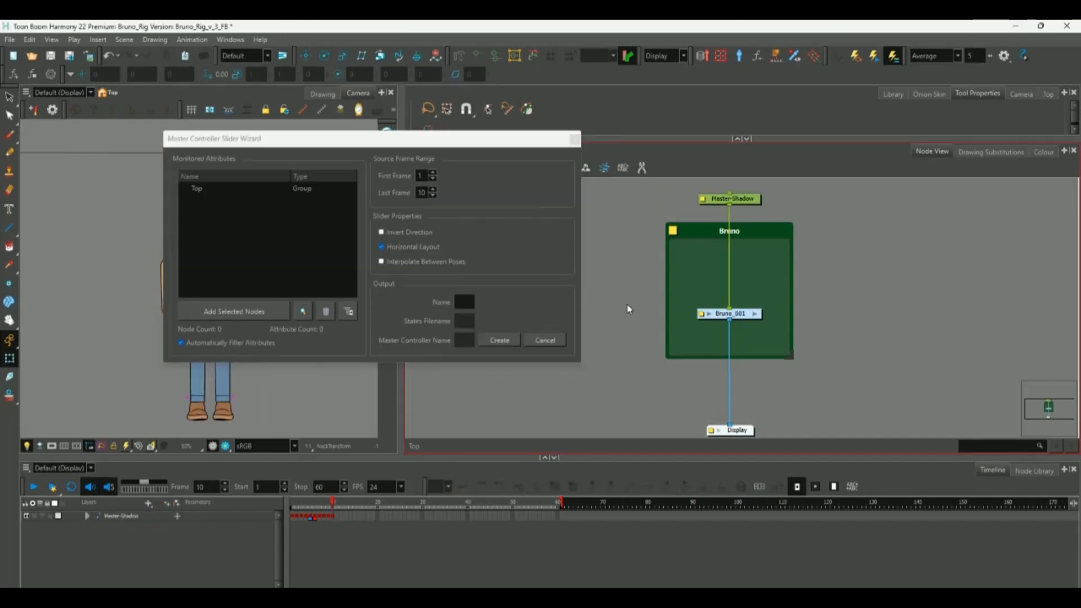
left_click_drag(623, 284, 816, 354)
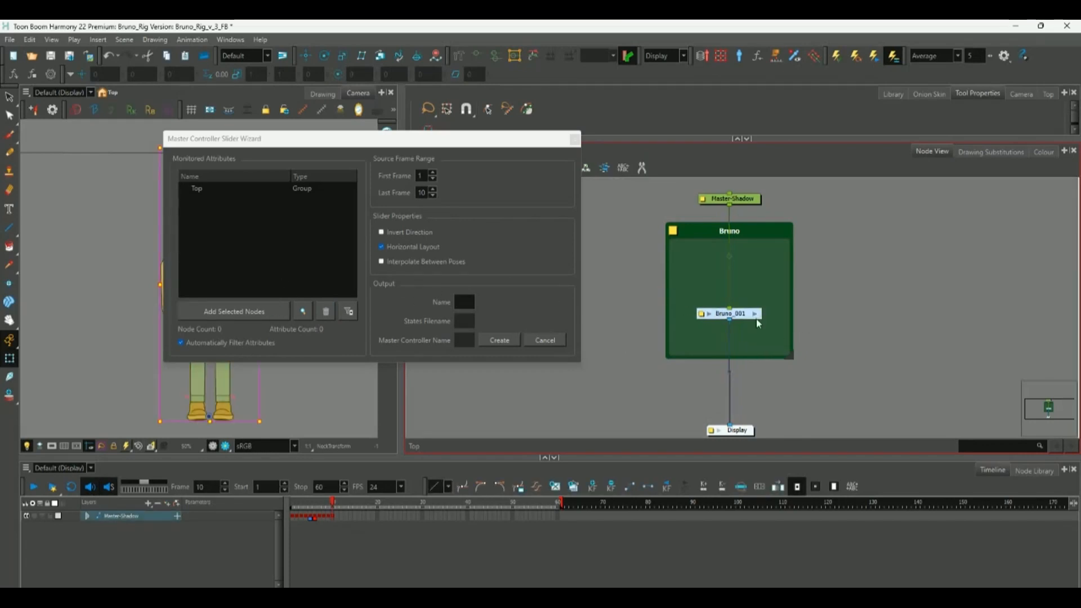
left_click(234, 314)
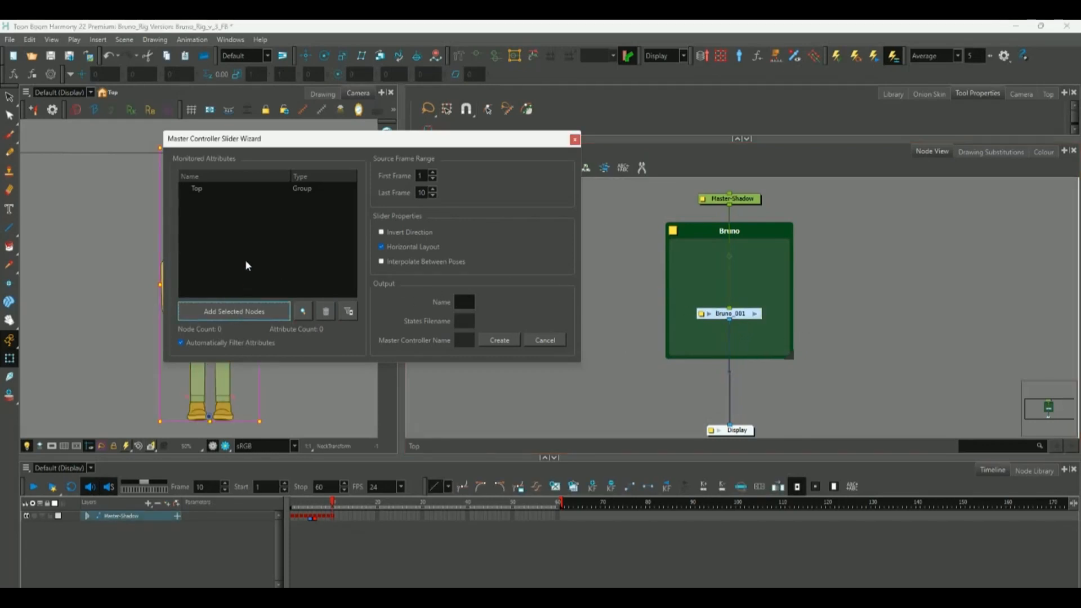
left_click(237, 310)
left_click(235, 202)
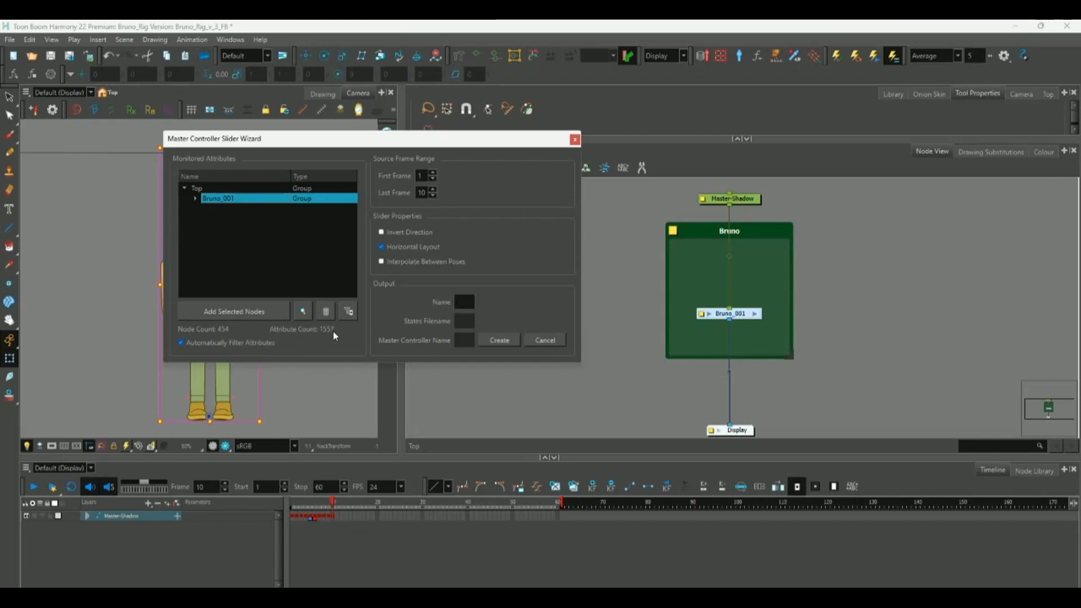
left_click(325, 311)
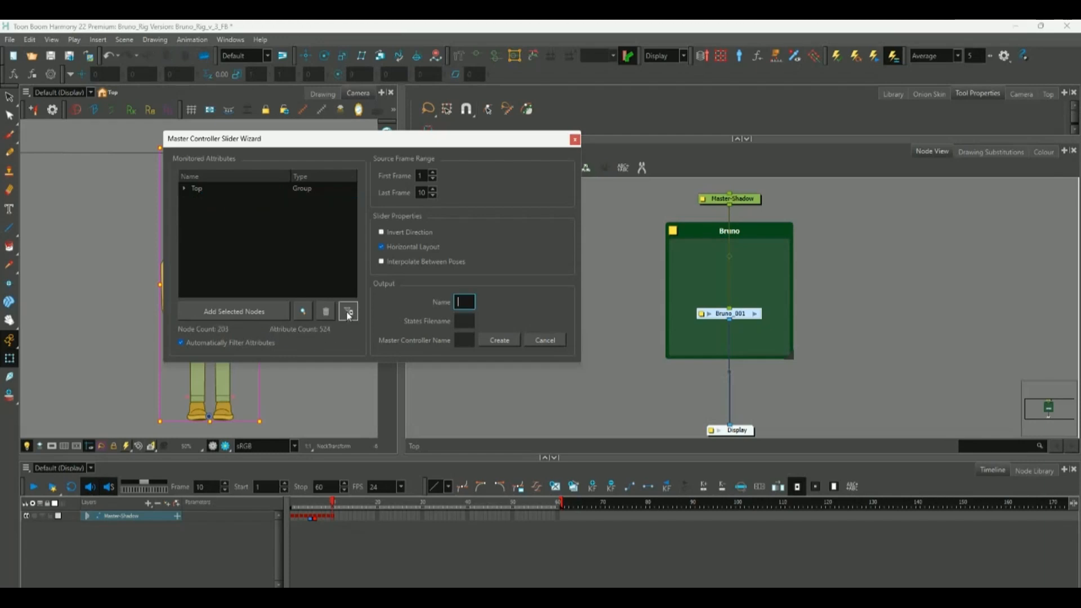
left_click(349, 310)
Name the new slider "Full Pose Slider" in the wizard's output settings.
left_click(463, 302)
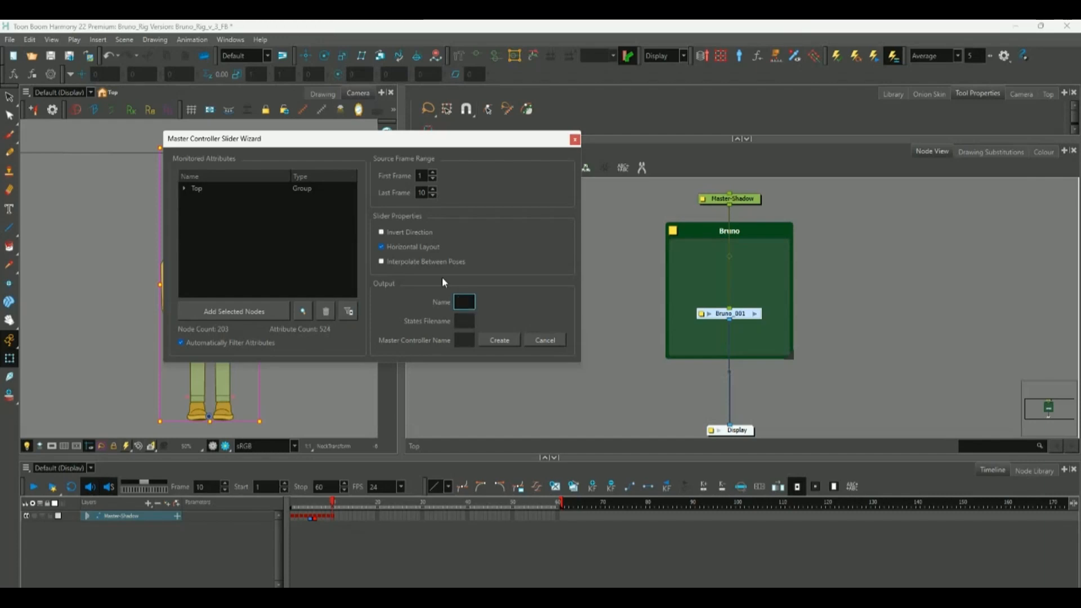
type("IU")
key("BackSpace")
key("BackSpace")
key("BackSpace")
type("Full")
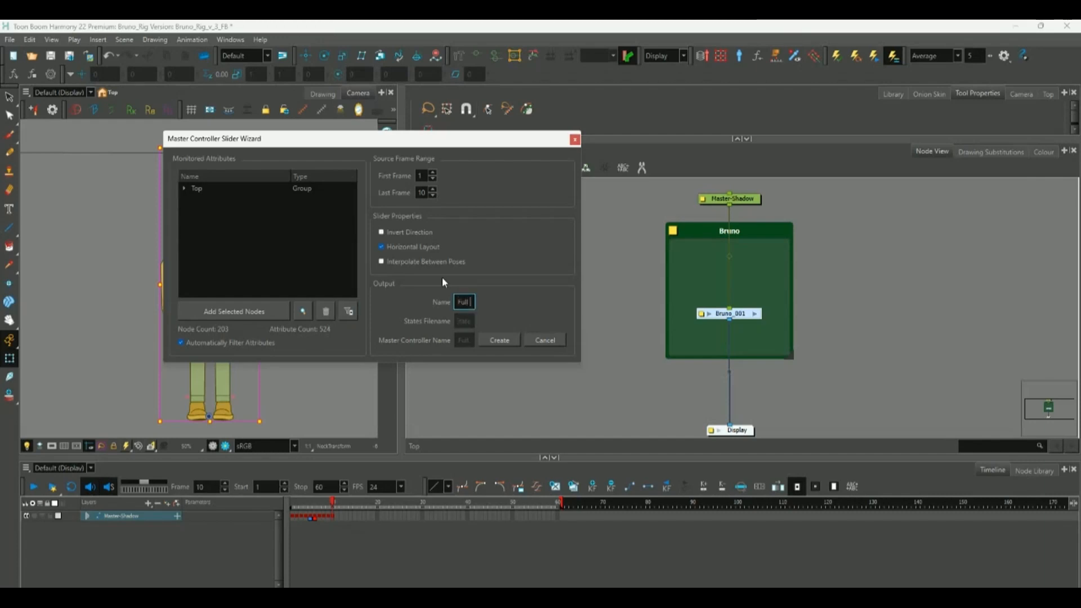
type(" Po")
type("se")
type(" Slider")
Create the slider attached to the MC composite inside Bruno_001 and save its poses as Full Pose Slider.tbState in the scripts folder.
left_click(495, 340)
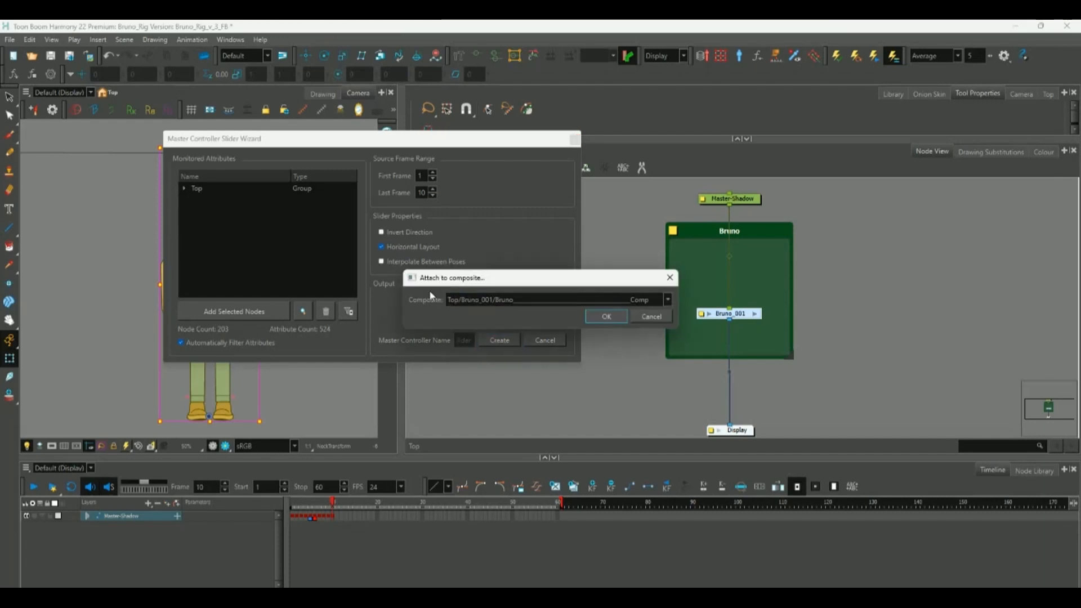
left_click_drag(599, 282, 556, 260)
left_click(626, 279)
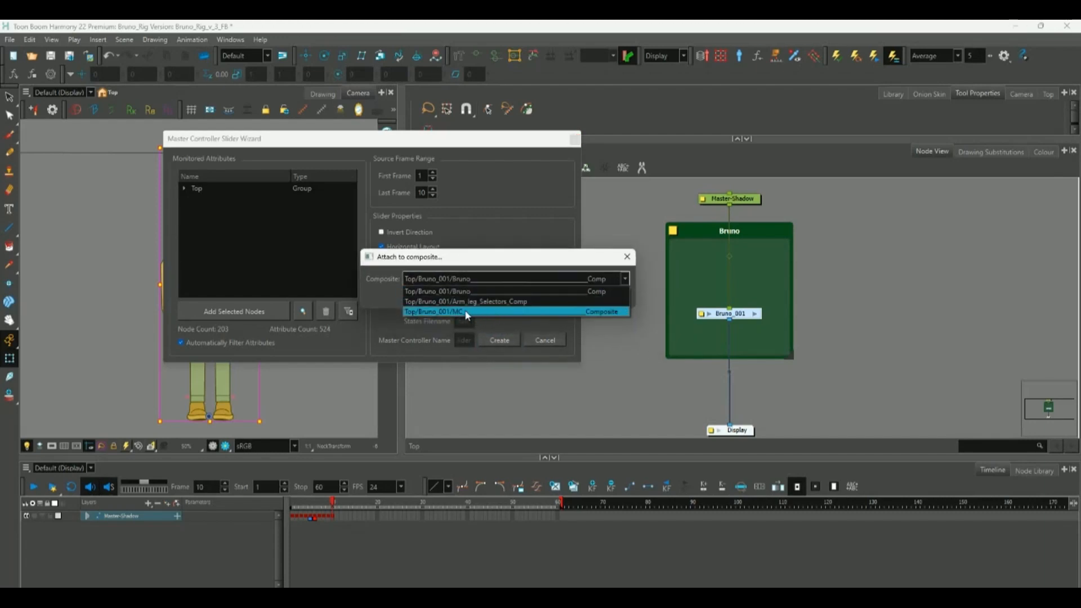
left_click(454, 309)
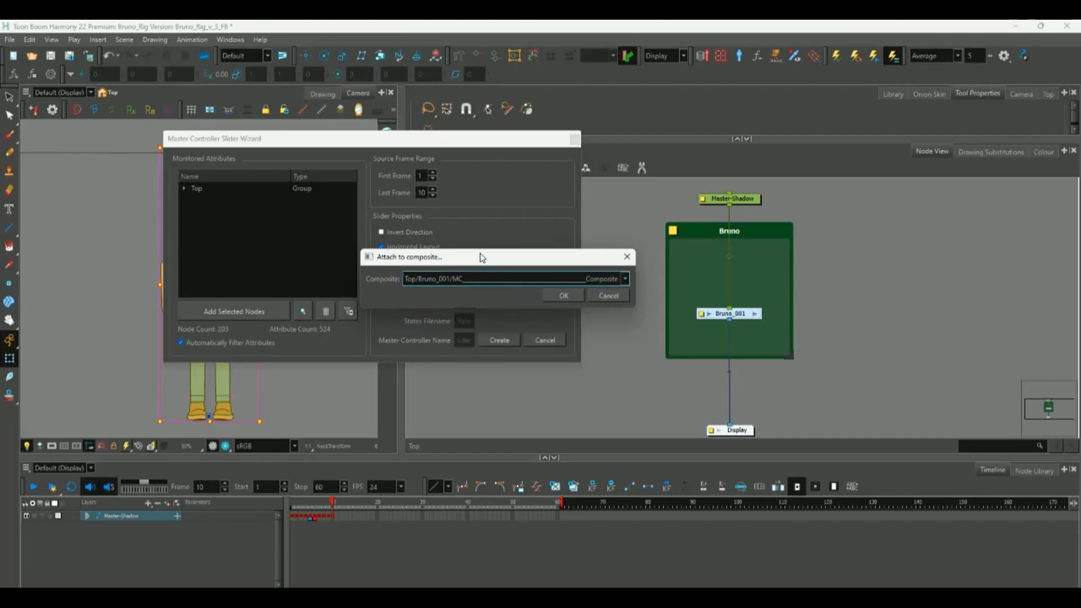
left_click(563, 296)
left_click(499, 340)
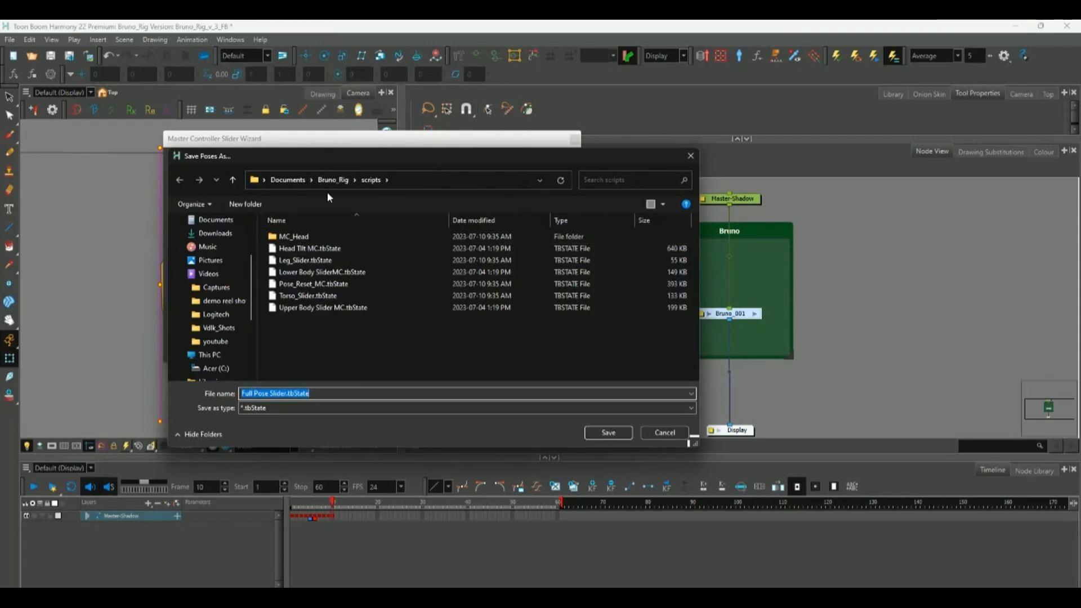
left_click(607, 432)
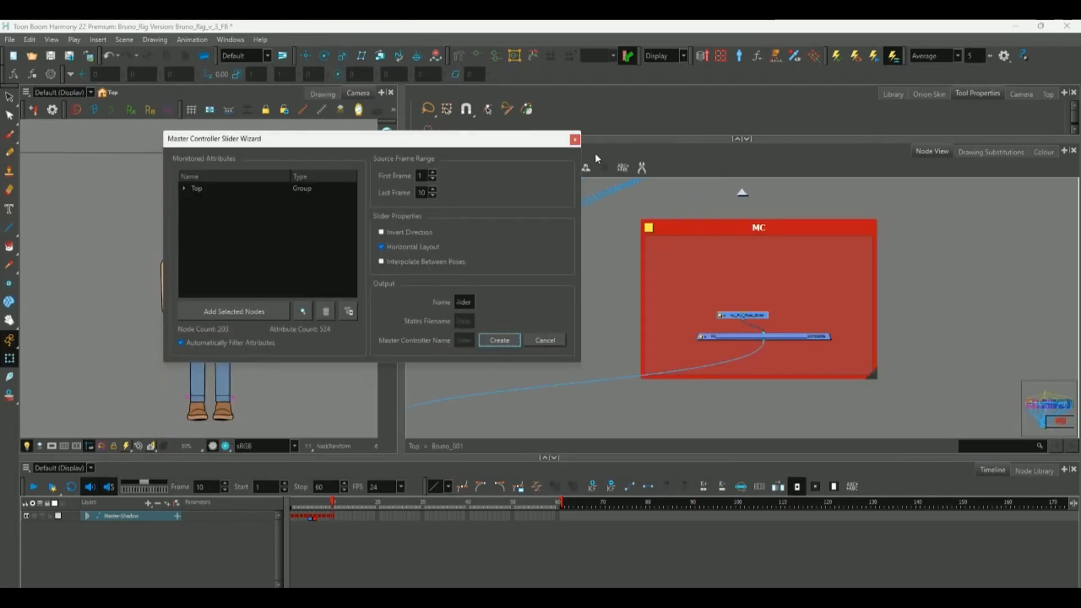
Center the mc_Full_Pose_Slider node above the MC composite and add a parent peg to it after closing the wizard.
left_click_drag(759, 316, 776, 300)
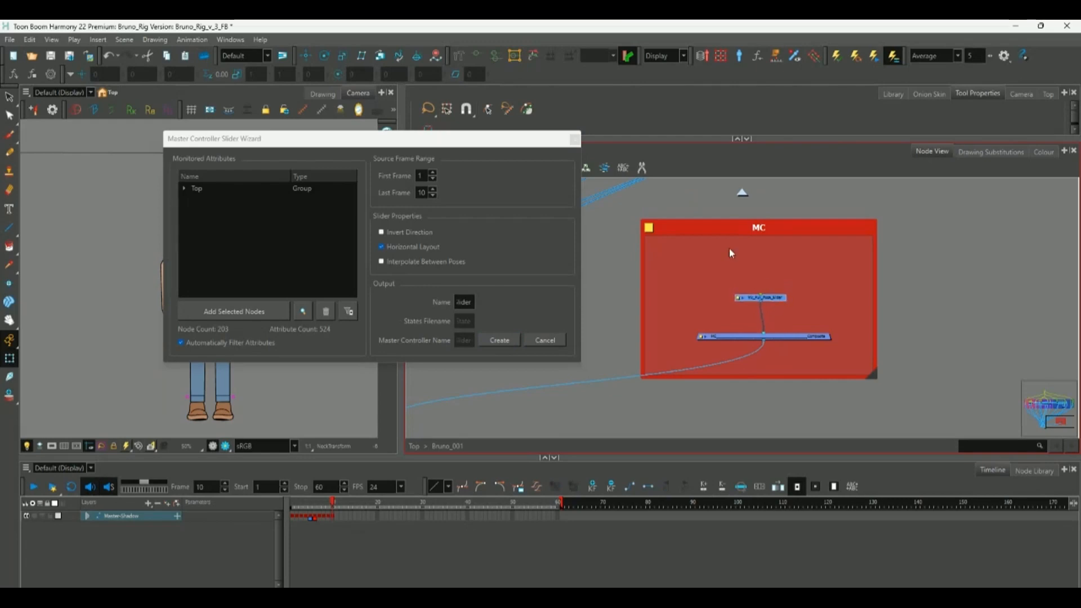
left_click(574, 139)
scroll(747, 296, "up", 3)
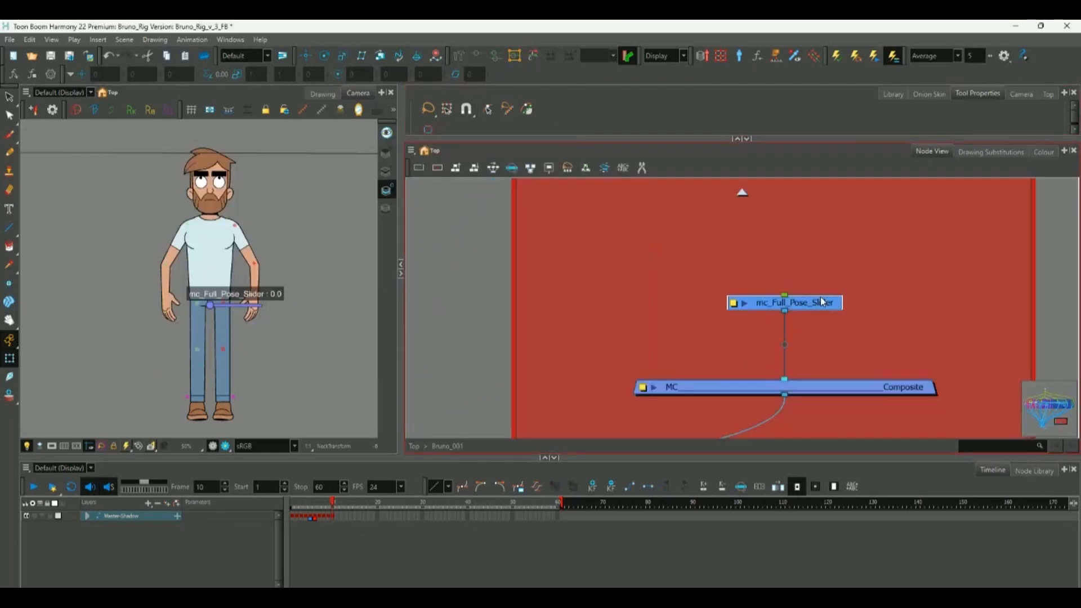
key("ctrl+p")
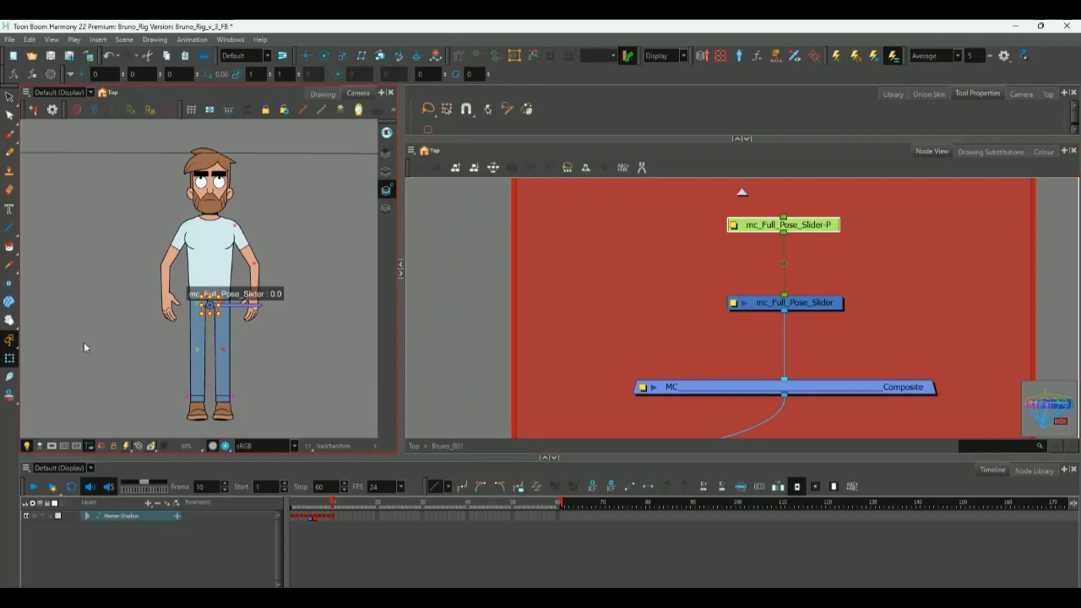
Turn Animate mode off and use the slider's peg to place the slider control beside the character's head.
left_click_drag(9, 339, 46, 338)
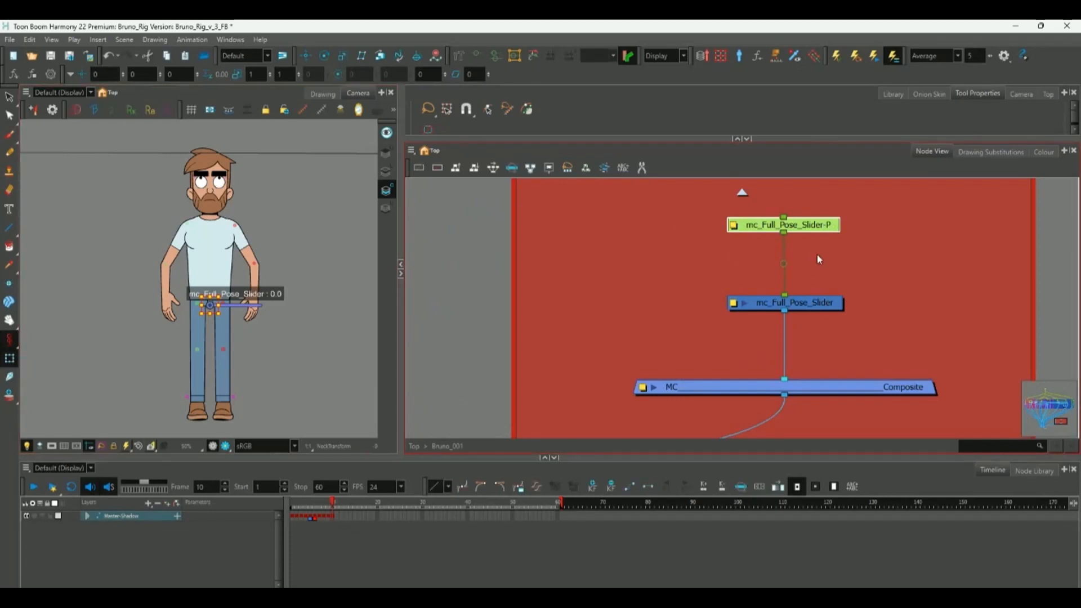
left_click_drag(788, 224, 789, 224)
left_click_drag(212, 309, 309, 223)
left_click_drag(326, 272, 254, 277)
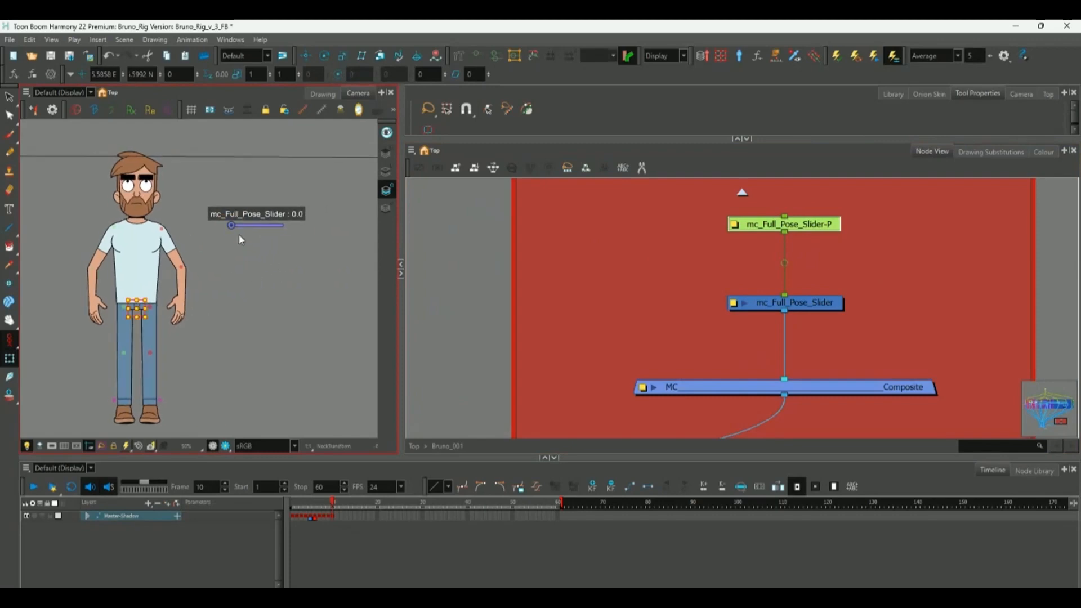
left_click(64, 390)
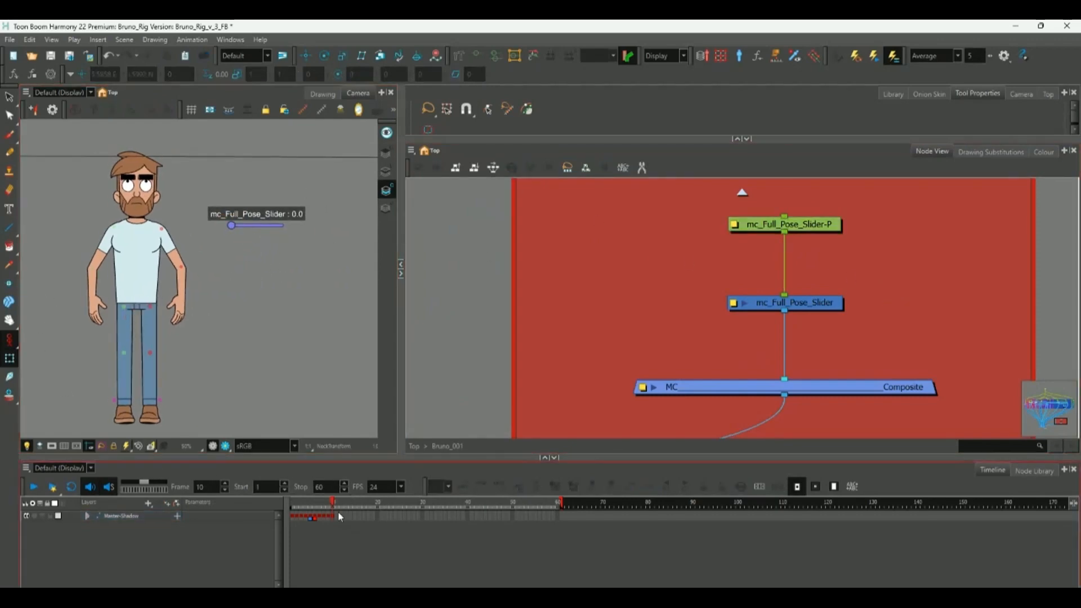
Go to frame 31, past the turnaround poses, and turn Animate mode back on.
left_click(425, 516)
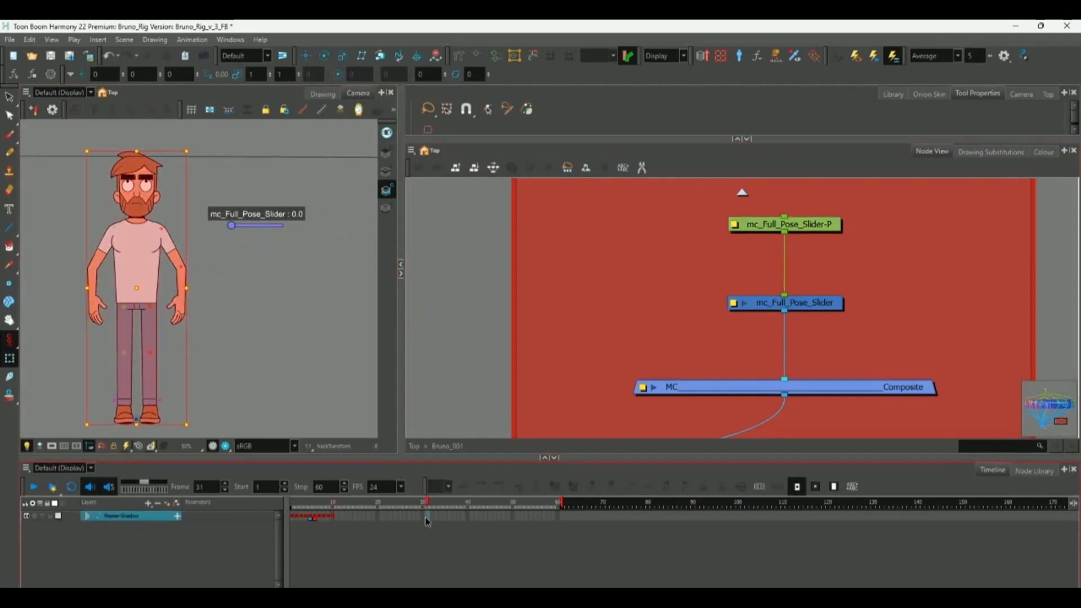
left_click(10, 339)
left_click(56, 336)
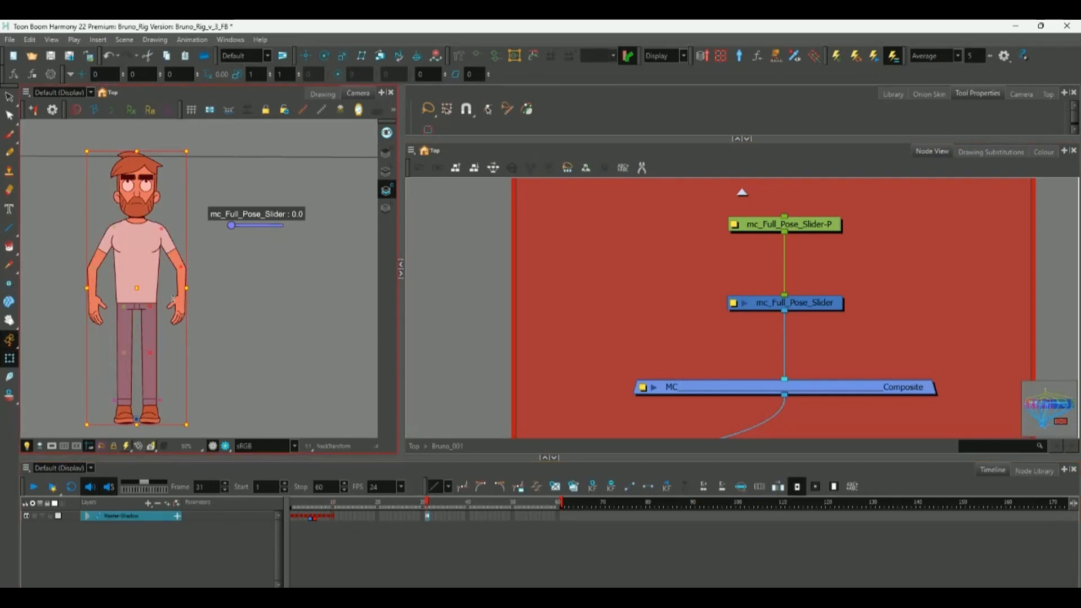
left_click(437, 403)
left_click(430, 519)
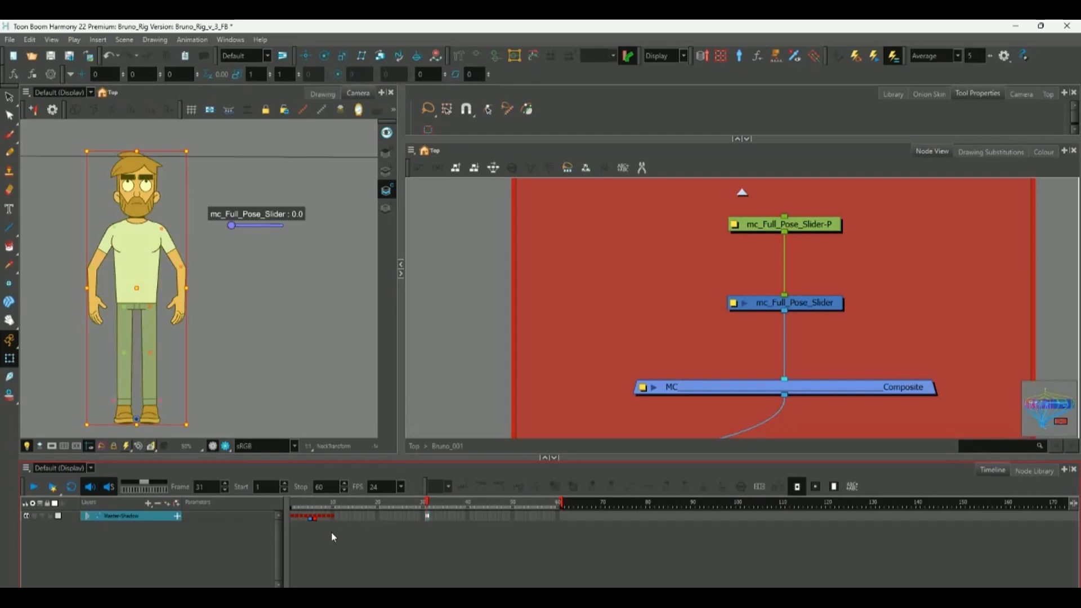
left_click(301, 514)
left_click_drag(301, 508, 336, 515)
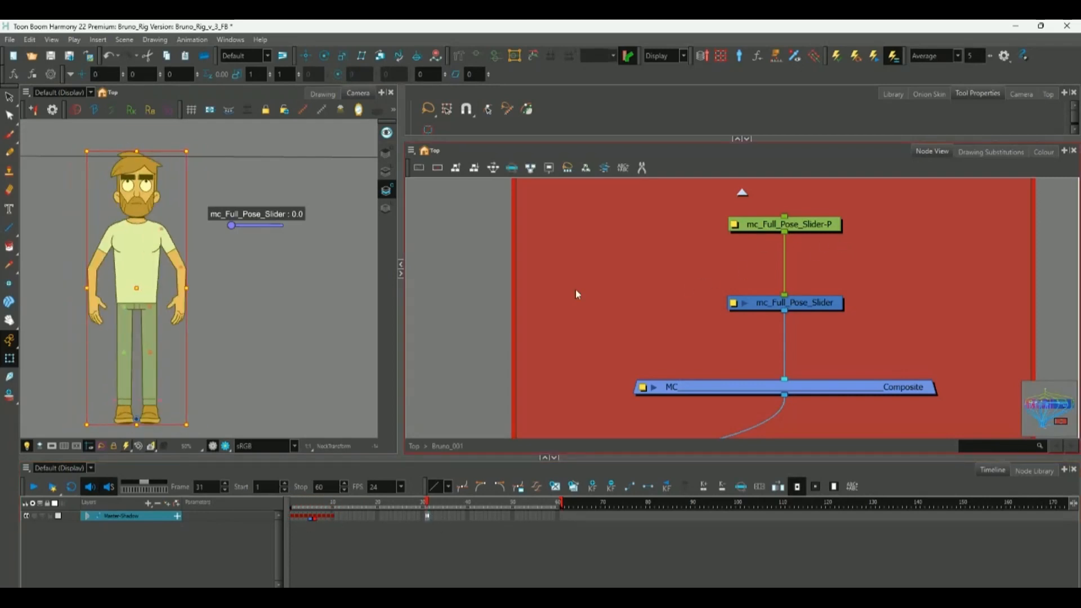
Hide the control of the mc_Full_Pose_Slider node in the camera view and show it again.
left_click(810, 302)
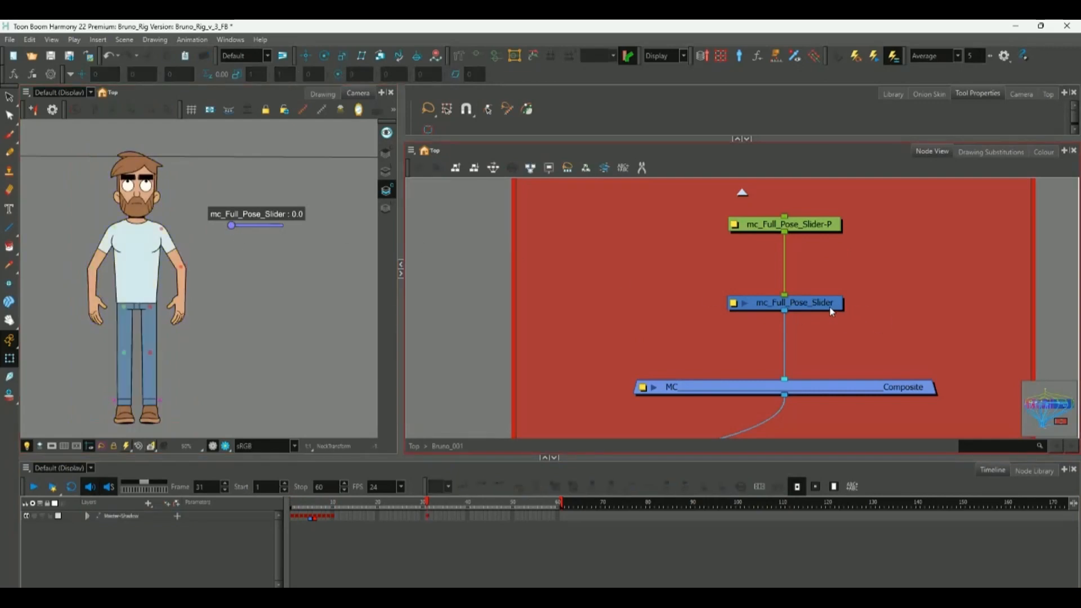
left_click(321, 110)
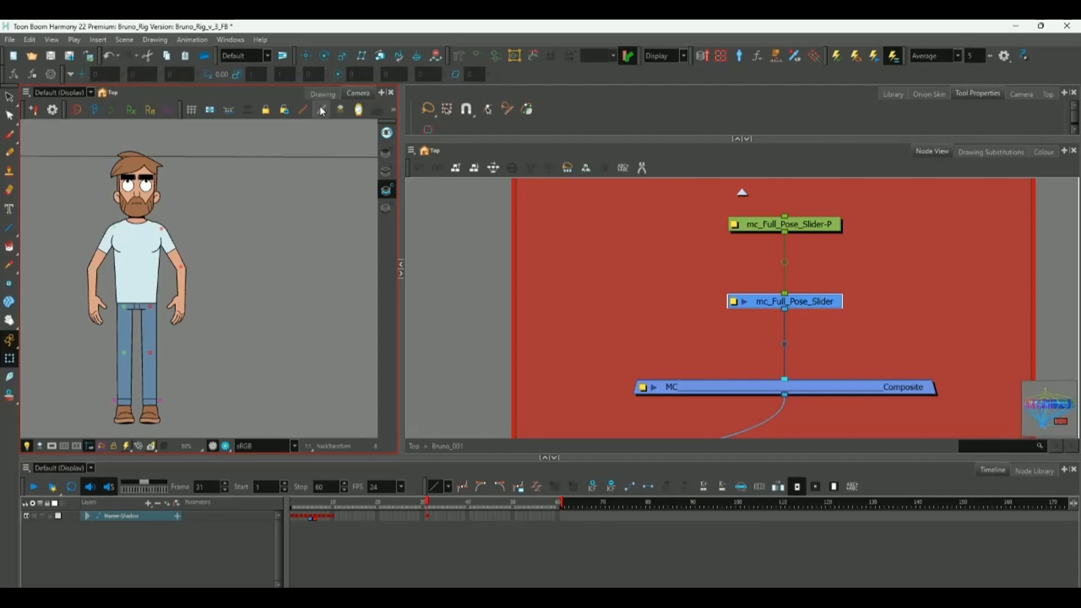
left_click(923, 325)
left_click(819, 304)
left_click(303, 110)
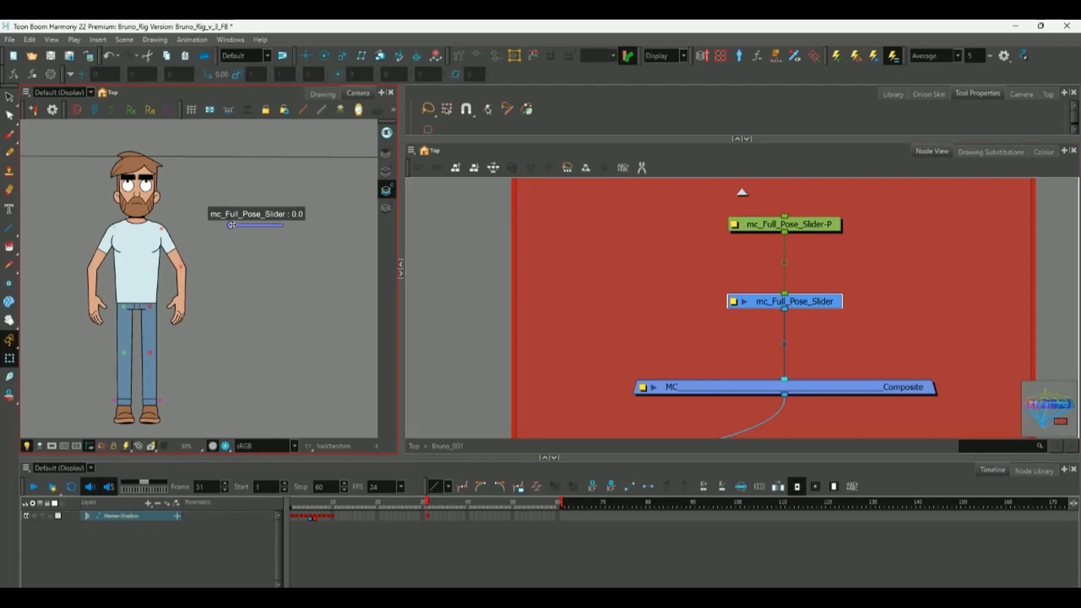
Test the full pose slider by turning the character to pose 5.0 and back to 0.0.
left_click_drag(231, 226, 257, 231)
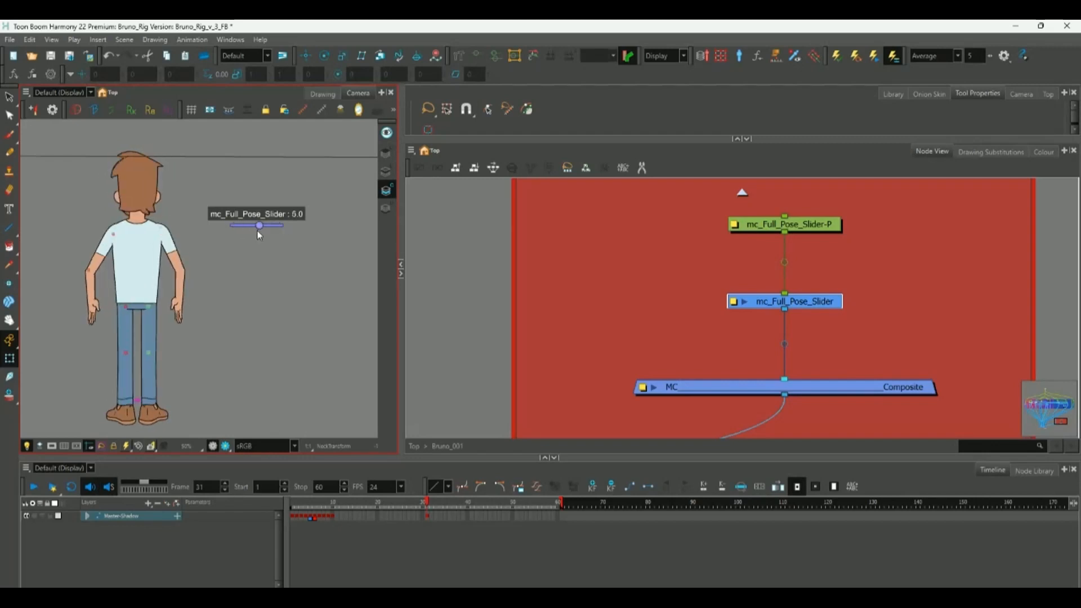
left_click_drag(284, 285, 332, 280)
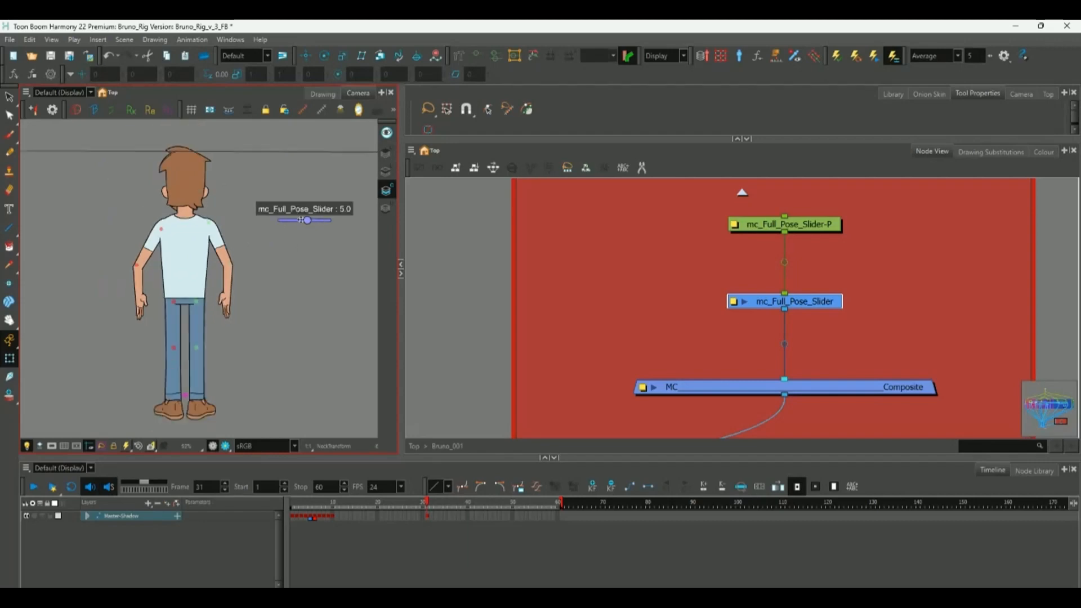
left_click_drag(306, 221, 279, 237)
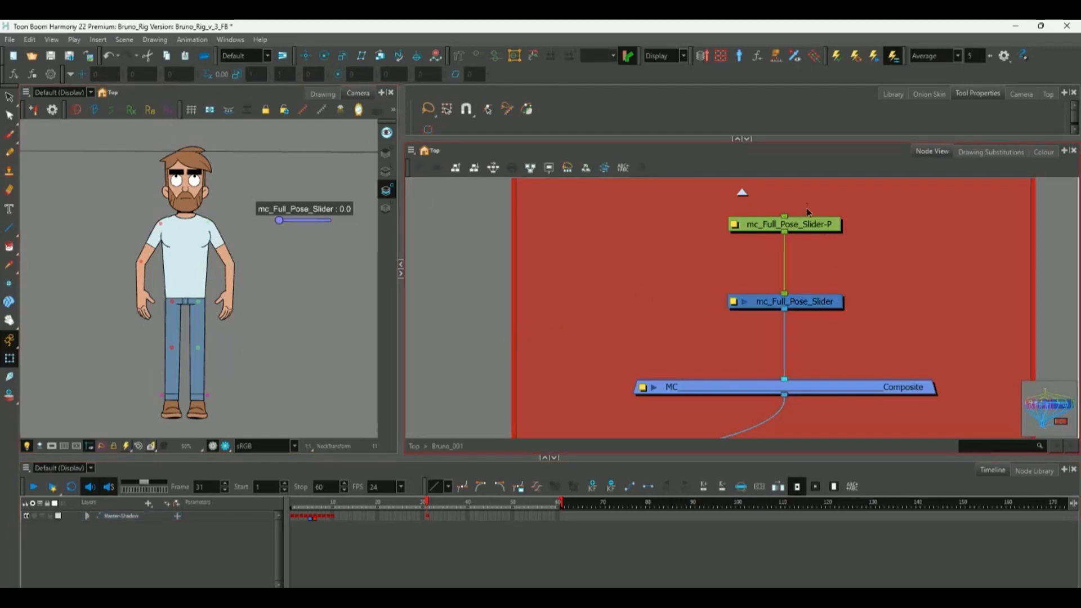
Move the mc_Full_Pose_Slider node together with its peg toward the right side of the MC backdrop.
left_click(797, 224, "ctrl")
left_click_drag(796, 225, 917, 227)
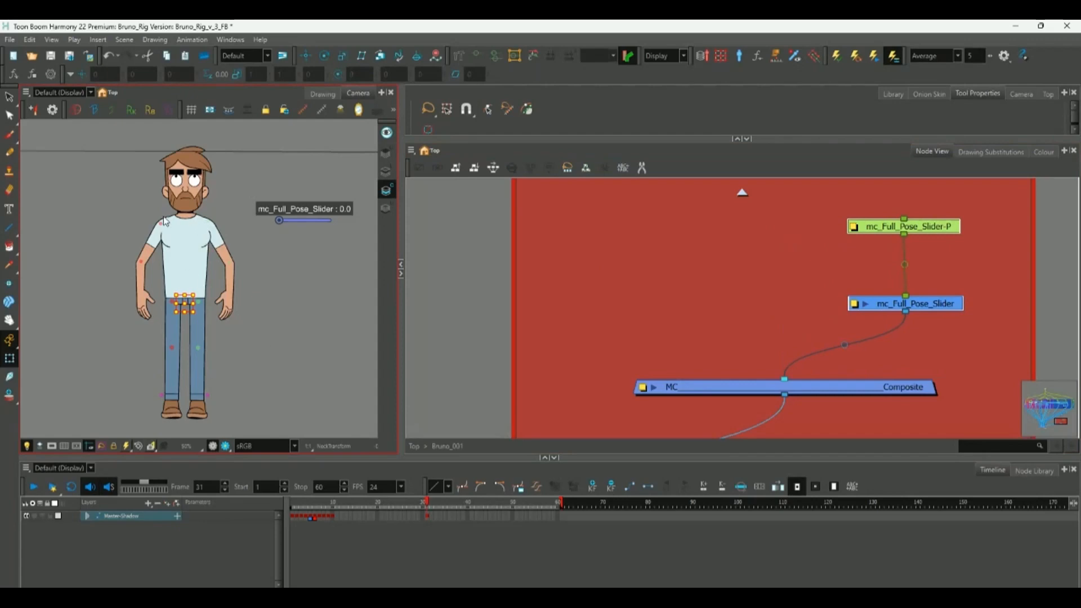
left_click(276, 248)
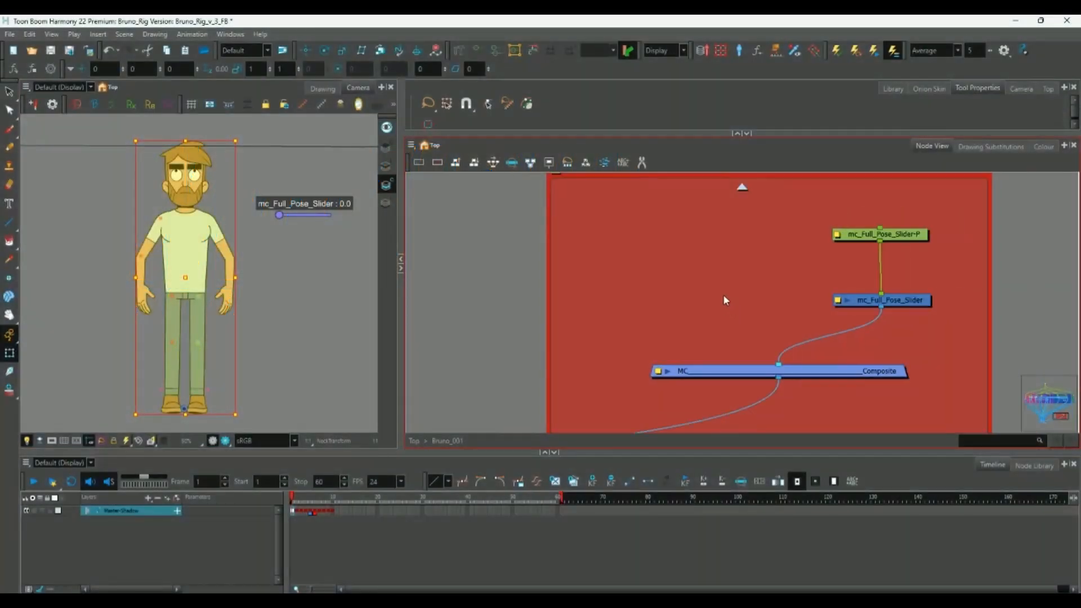
Open the Master Controller Slider Wizard for the Low_Body group in the Lower Body backdrop.
scroll(723, 295, "down", 3)
left_click(185, 358)
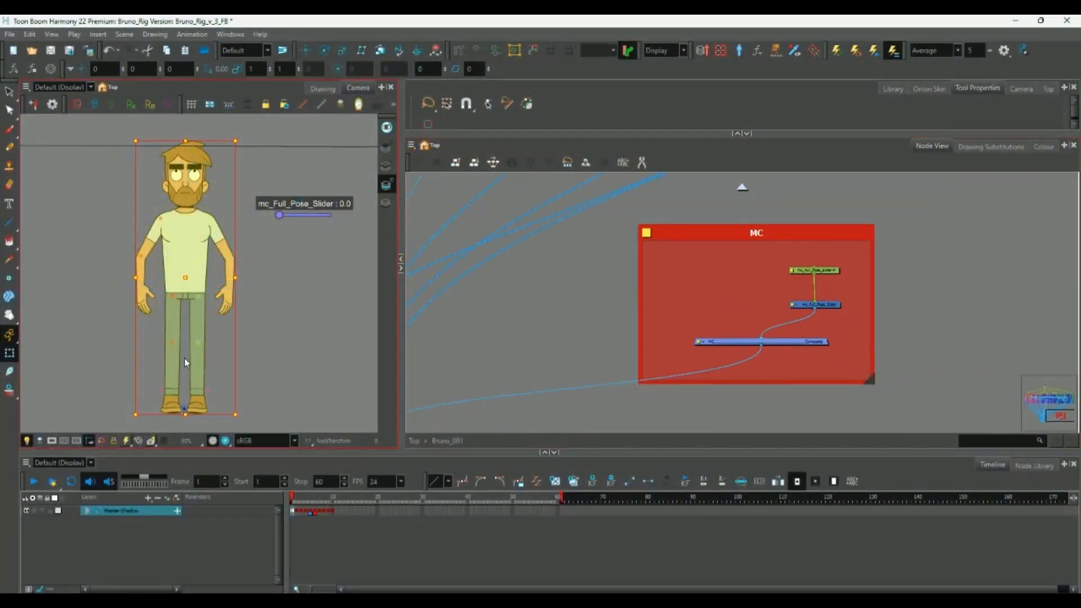
left_click(198, 332)
scroll(562, 297, "down", 3)
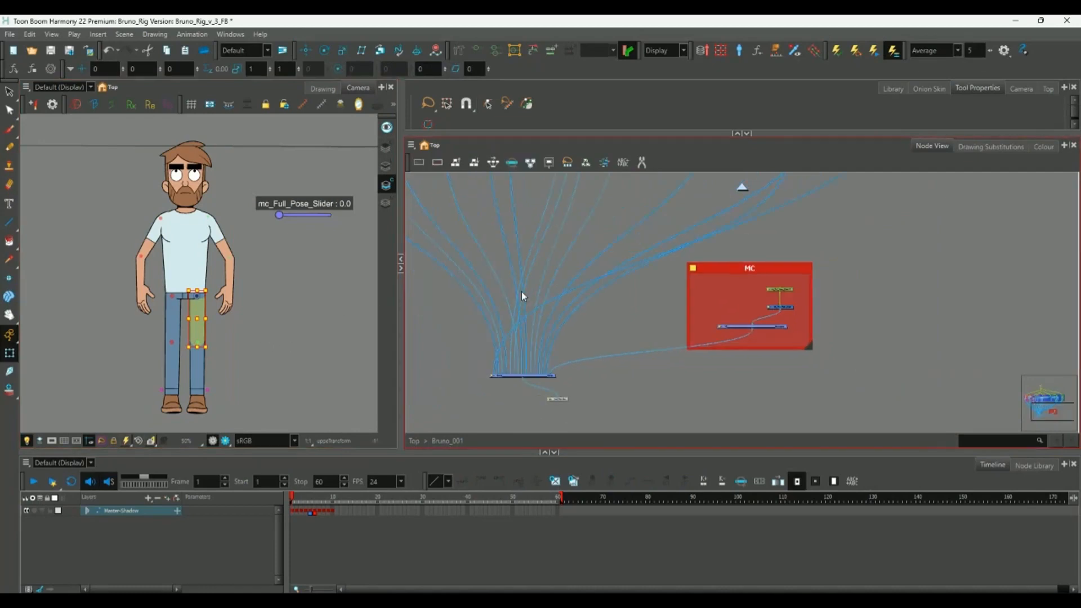
scroll(521, 291, "down", 2)
left_click_drag(753, 185, 611, 367)
scroll(642, 332, "up", 5)
left_click(666, 310)
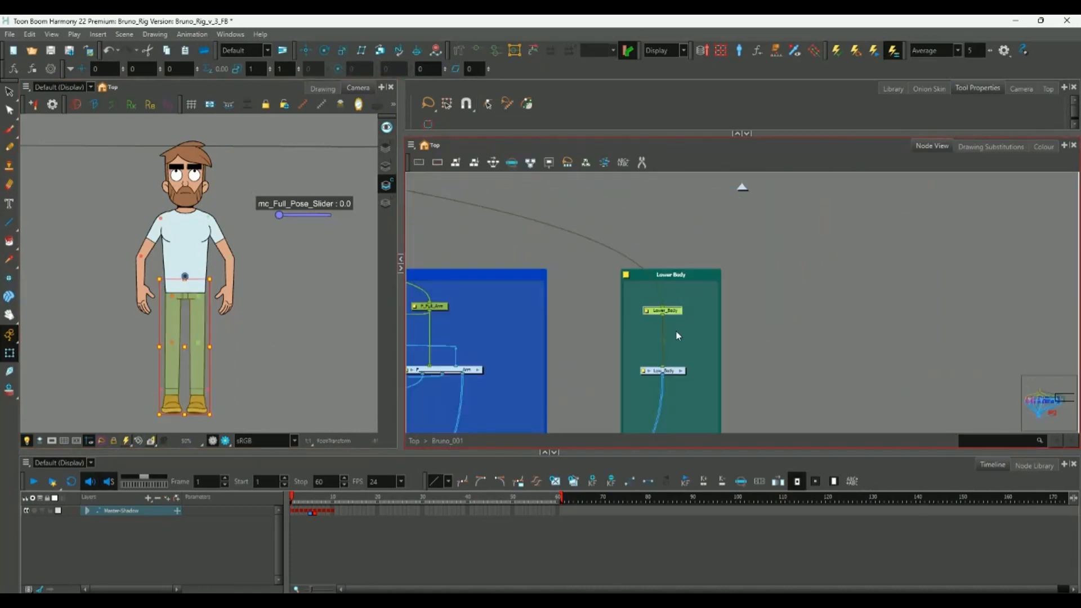
left_click_drag(681, 317, 668, 285)
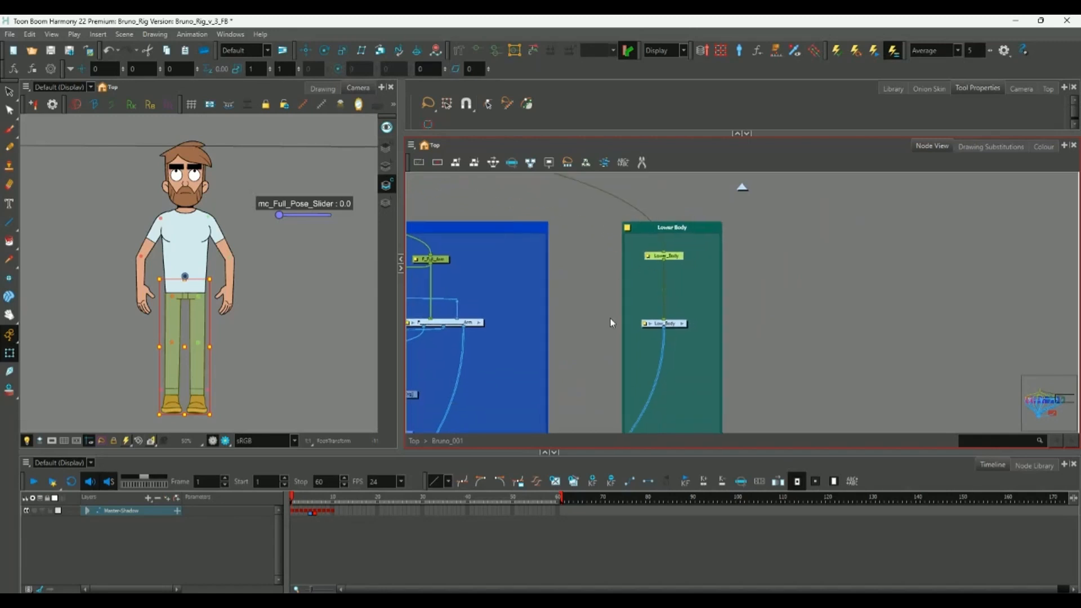
left_click(590, 292)
left_click_drag(590, 287, 611, 326)
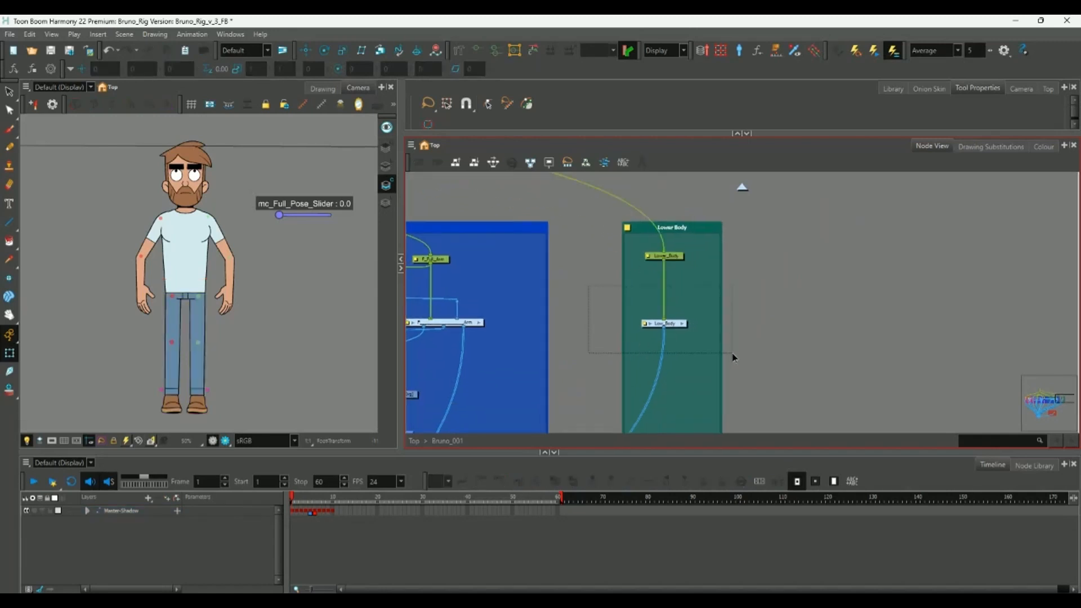
left_click_drag(733, 357, 753, 361)
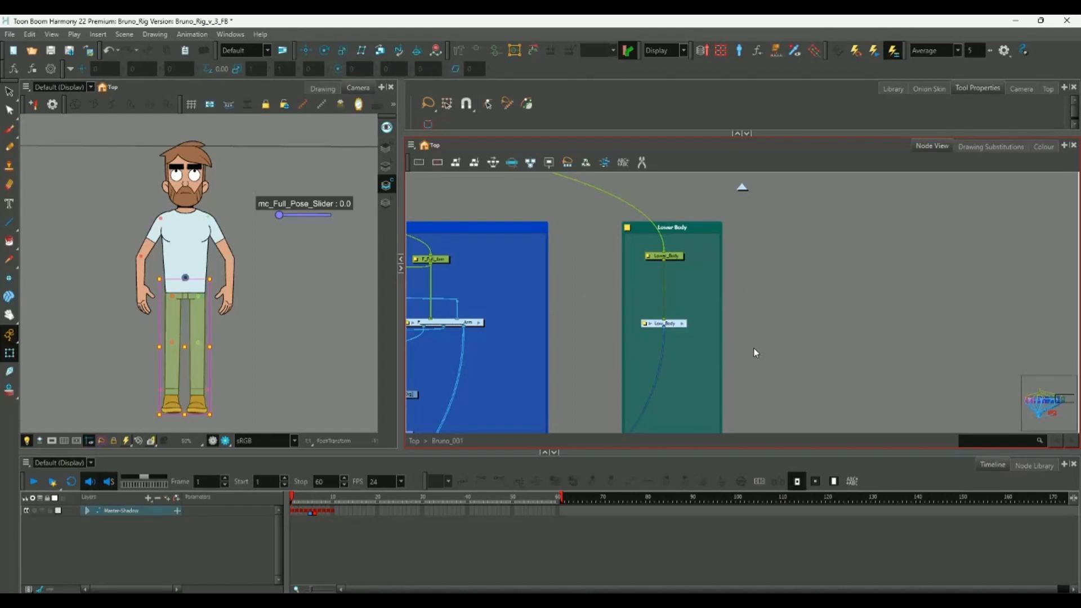
left_click(742, 52)
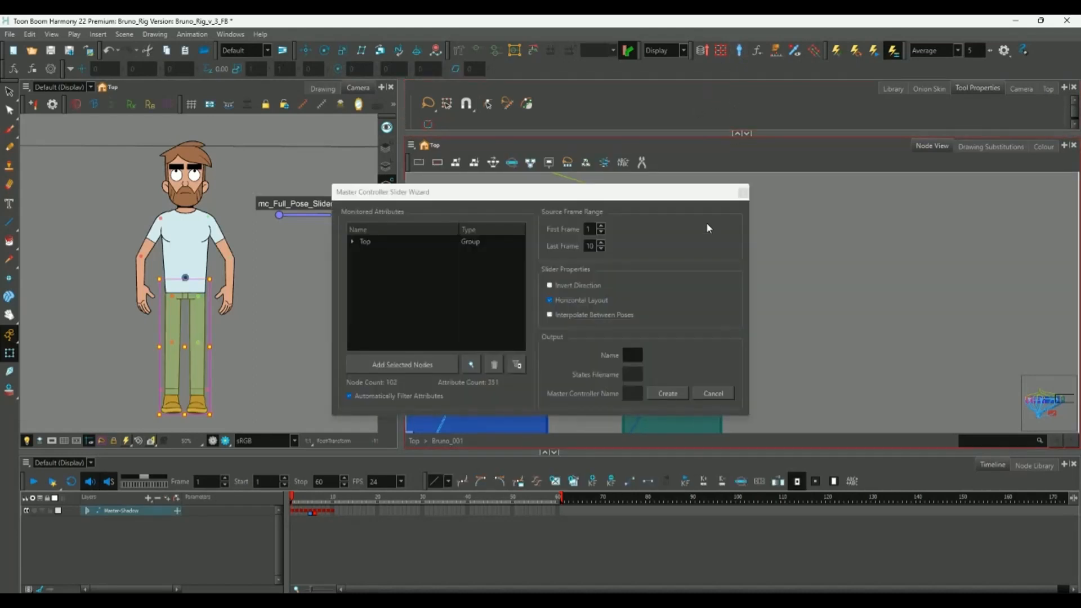
Examine the monitored attributes under Top, Bruno_001 and Low_Body in the slider wizard.
key("Tab")
left_click(352, 241)
left_click(363, 251)
left_click(383, 262)
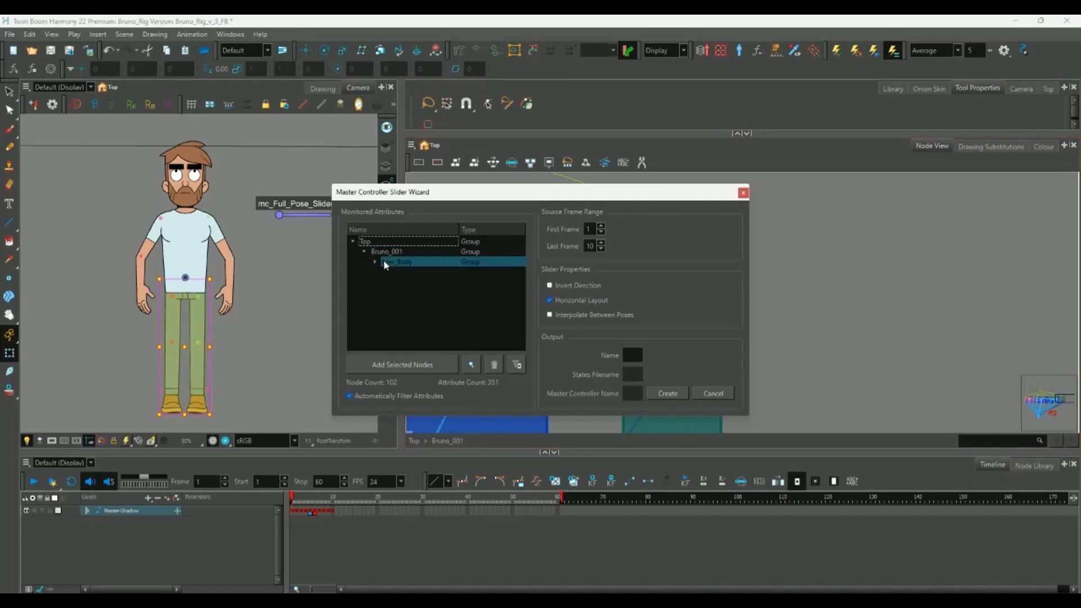
left_click(375, 261)
left_click_drag(522, 251, 508, 220)
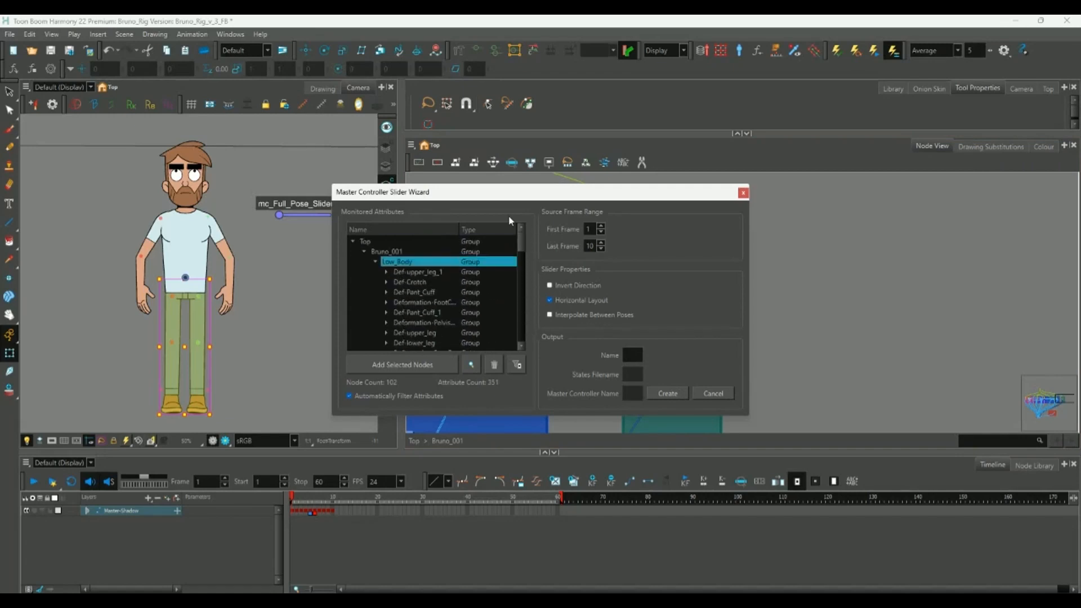
left_click(376, 262)
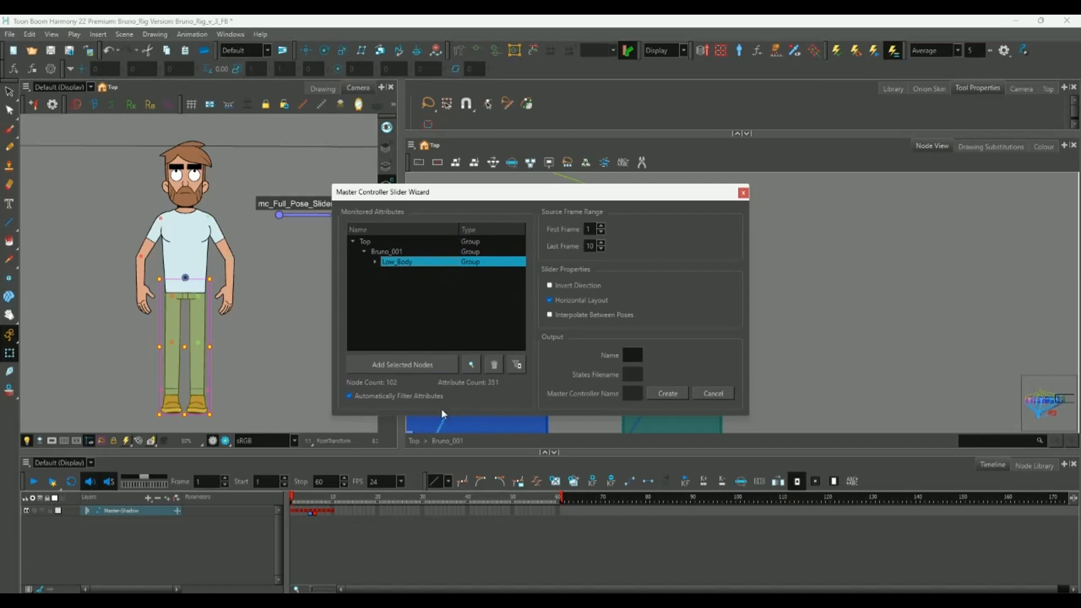
Filter the monitored attributes and name the new slider Lower_Body_Slider.
left_click(517, 368)
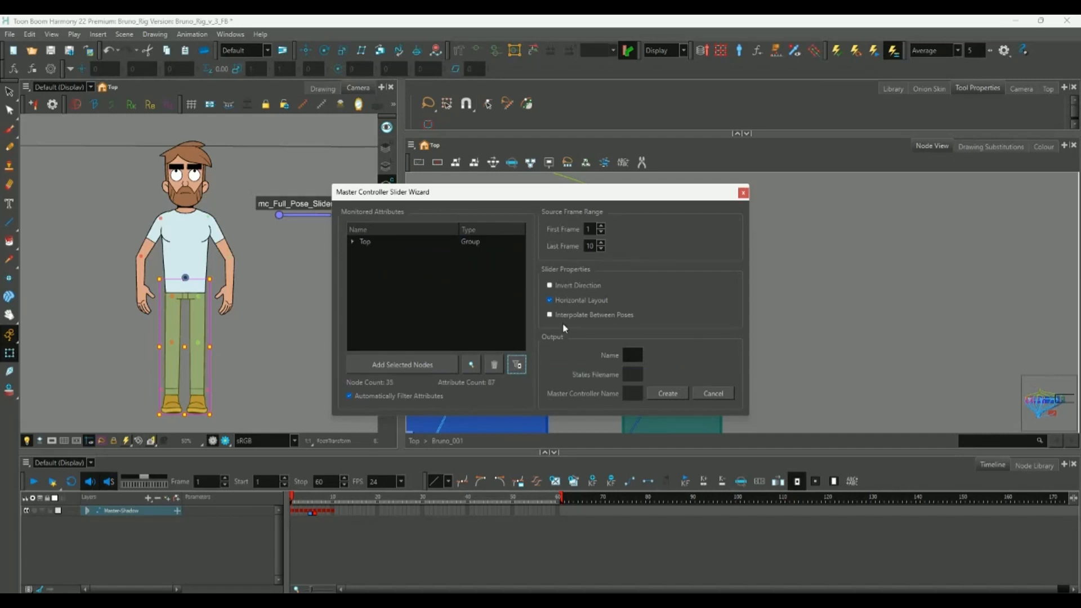
left_click(625, 351)
type("L")
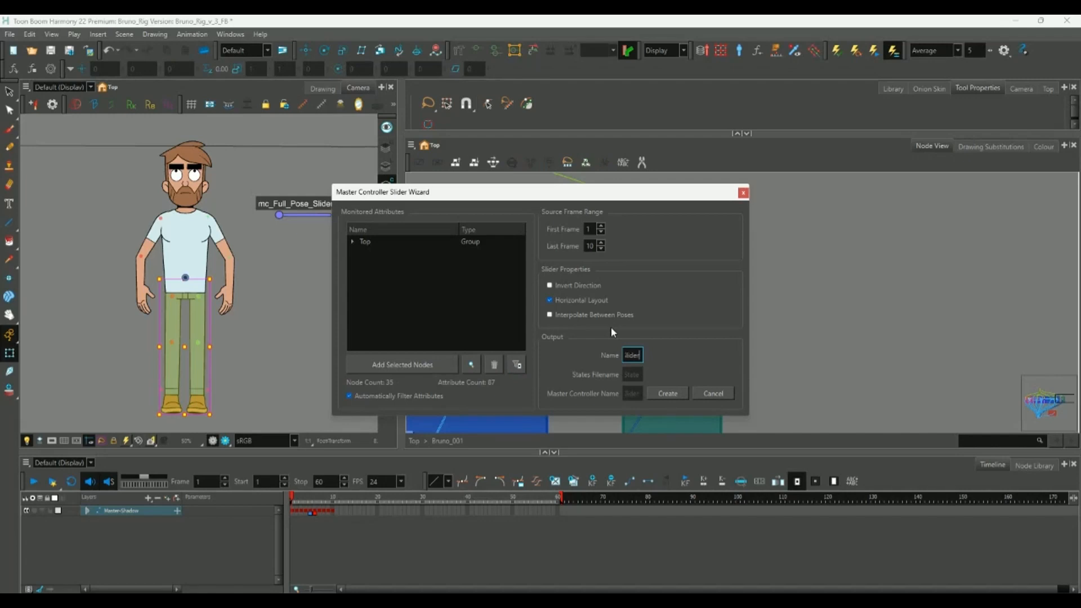
Create the slider attached to the MC composite in Bruno_001 and save its poses as Lower_Body_Slider.tbState in the scripts folder.
left_click(667, 395)
left_click(589, 297)
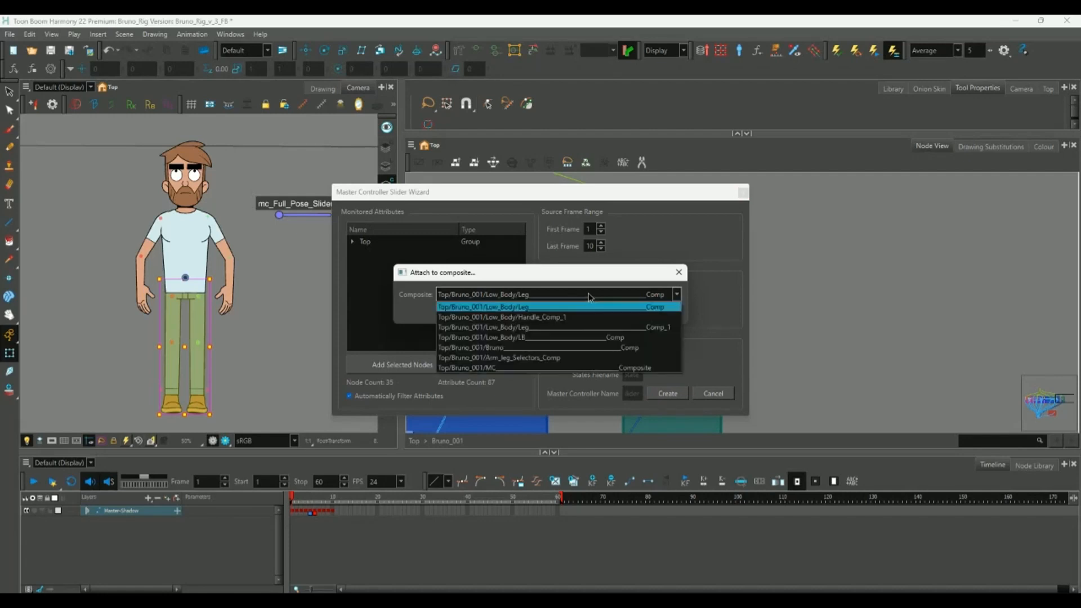
left_click(485, 369)
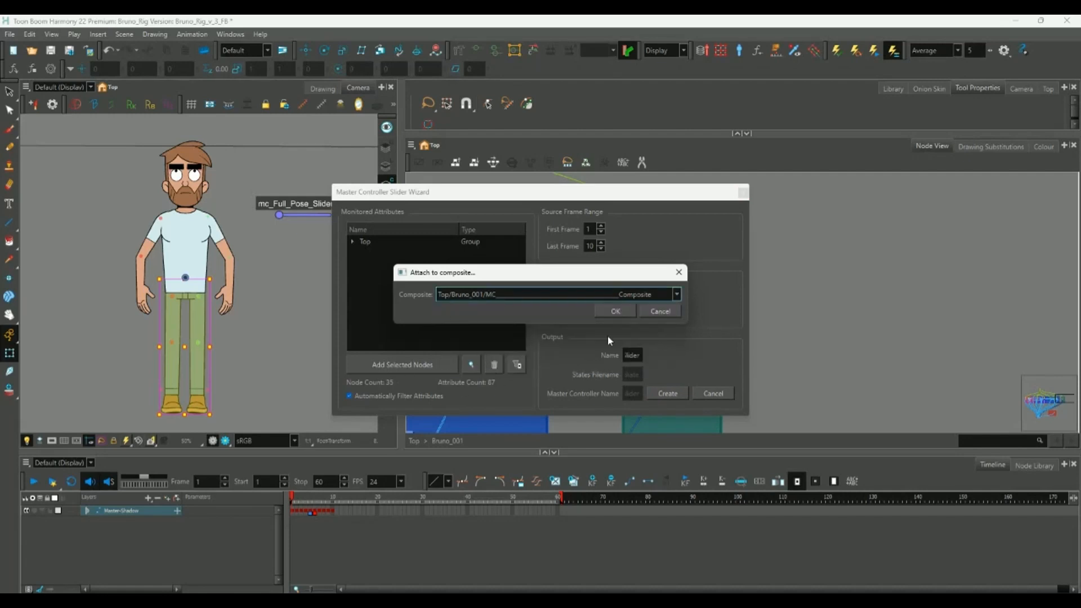
left_click(615, 313)
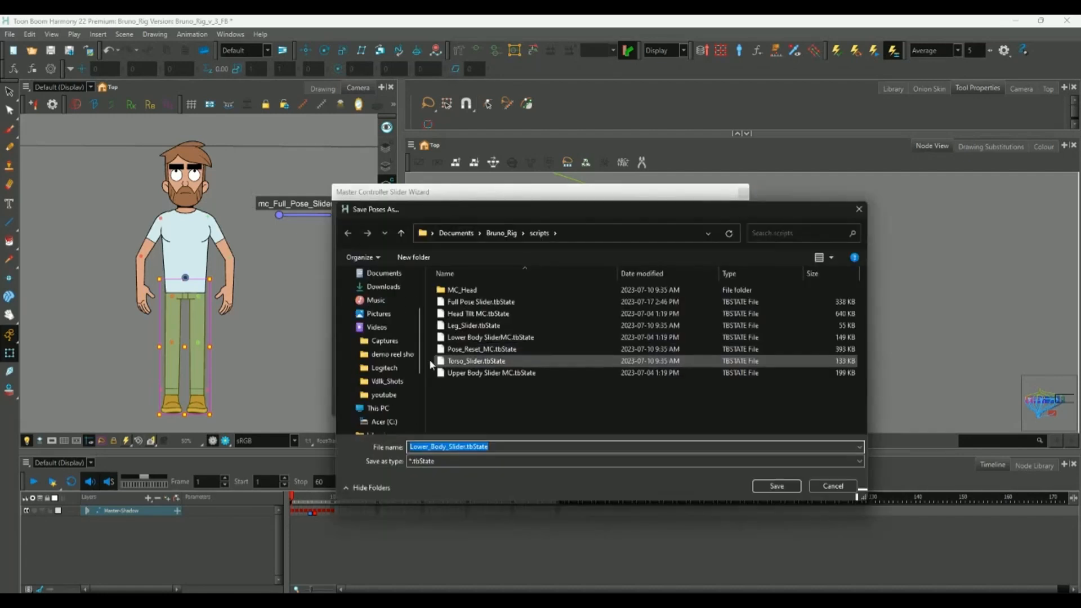
left_click(755, 482)
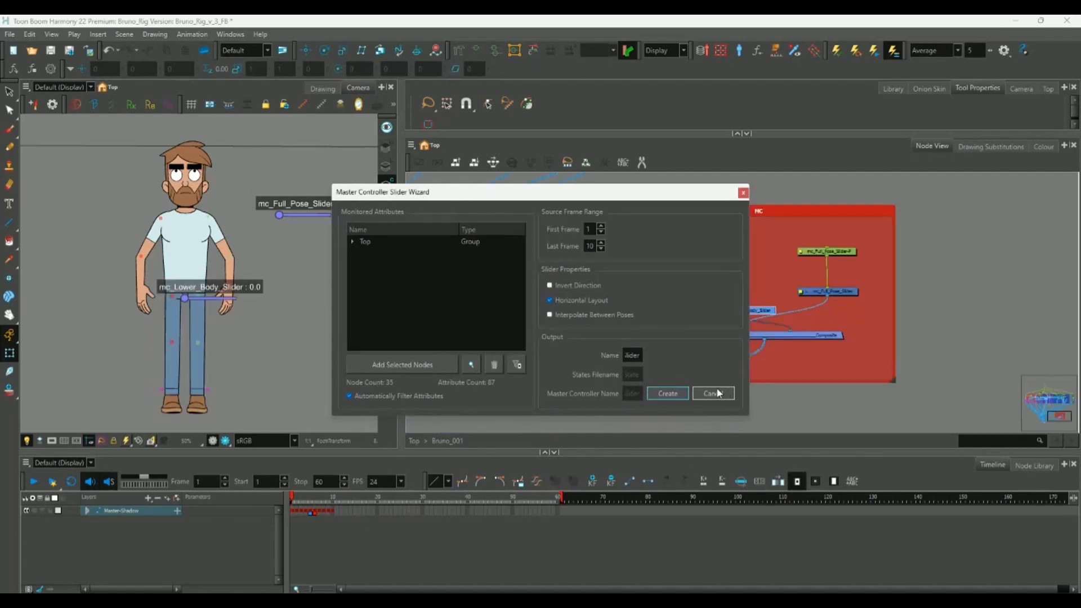
Place the mc_Lower_Body_Slider node beside mc_Full_Pose_Slider, widen the MC backdrop to the right, and close the slider wizard.
left_click_drag(664, 191, 470, 184)
left_click_drag(769, 313, 924, 290)
left_click_drag(892, 380, 1004, 381)
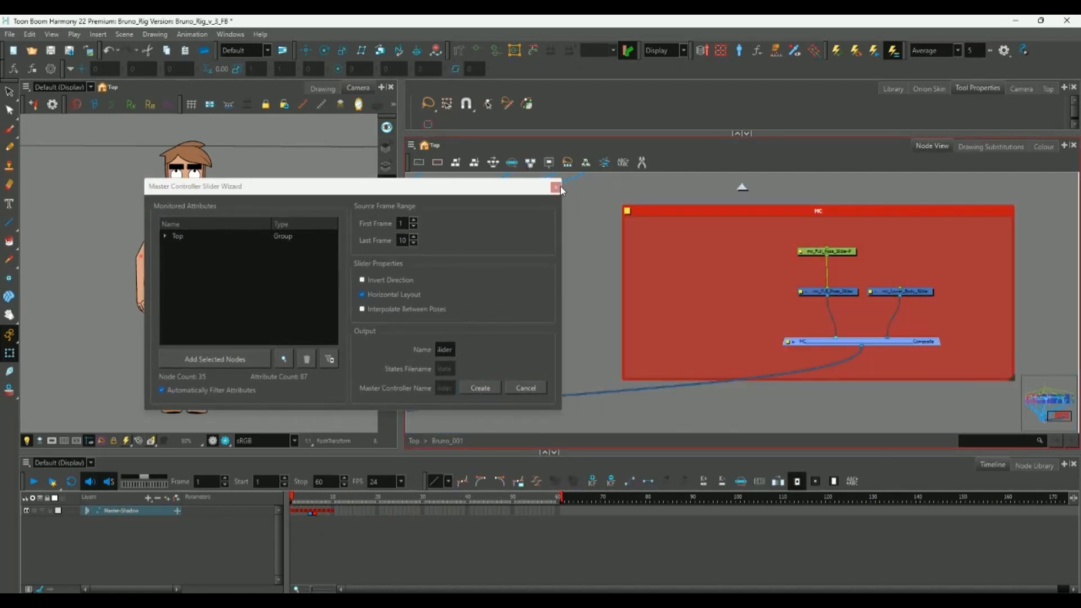
left_click(555, 187)
Add a parent peg to mc_Lower_Body_Slider and, with Animate off, move its control below the full pose slider in the camera view.
left_click(922, 290)
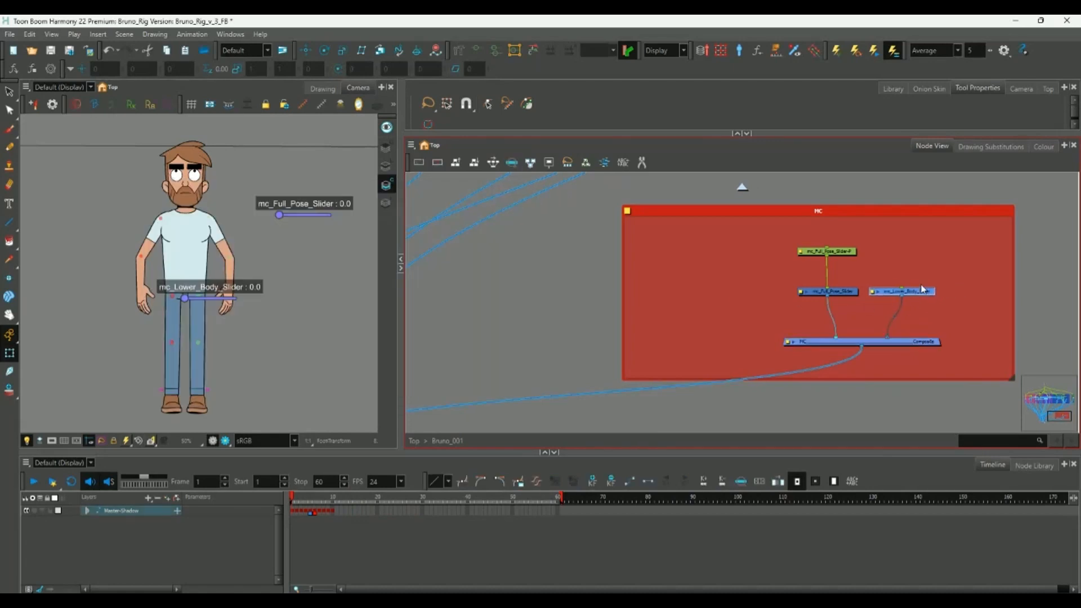
key("ctrl+p")
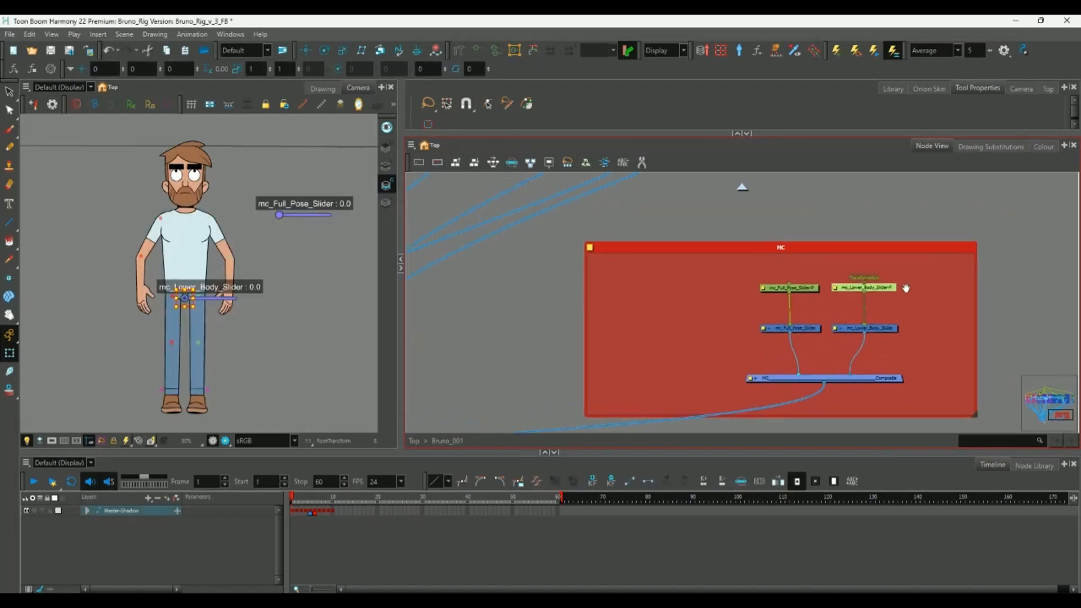
left_click(9, 334)
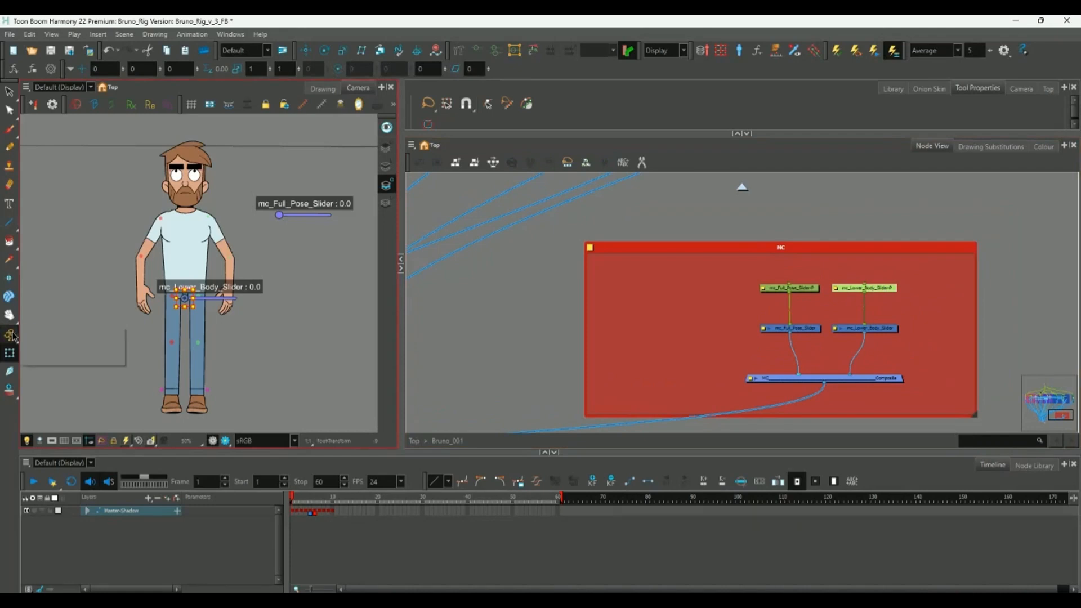
left_click(45, 335)
left_click_drag(242, 281, 340, 234)
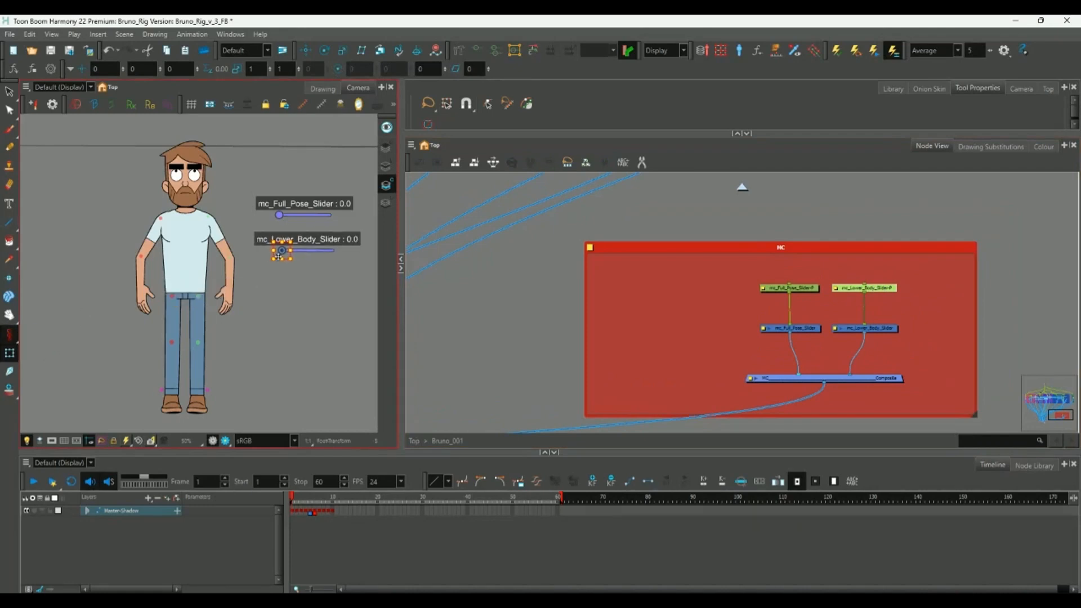
Insert a keyframe at frame 31 on the Master-Shadow layer and clear the selection.
left_click(427, 511)
key("F6")
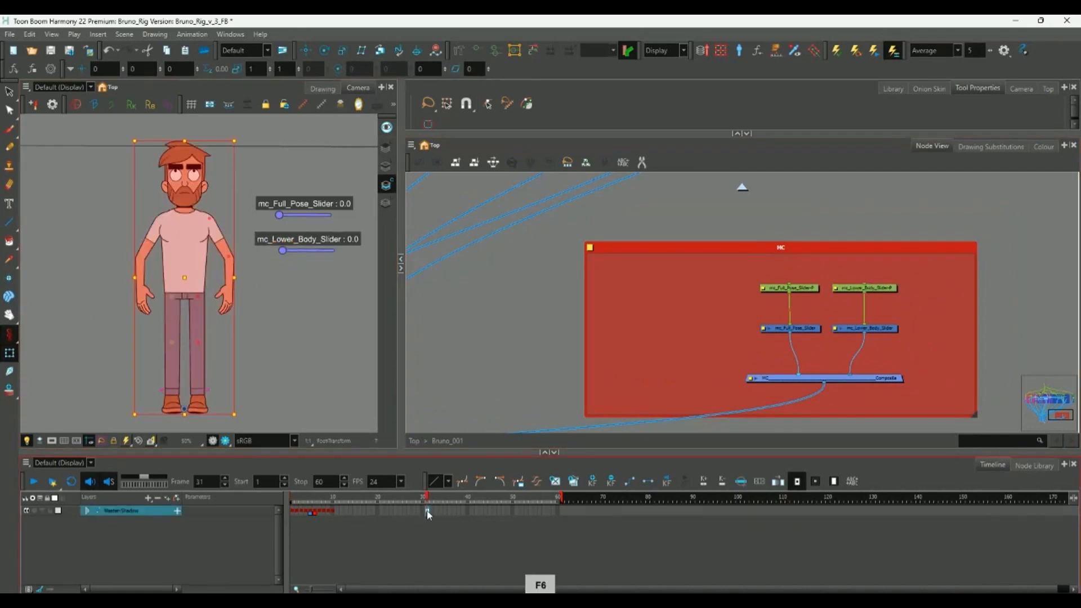
left_click(934, 323)
Turn on Animate Current Frame and test the mc_Lower_Body_Slider control through its leg poses, returning it to 0.0.
left_click(864, 328)
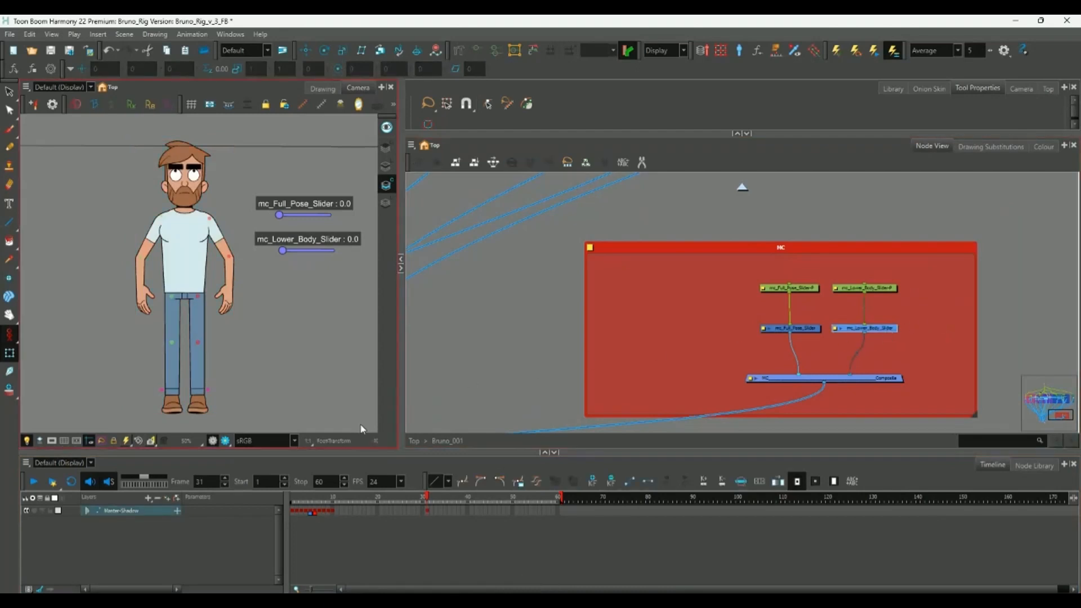
left_click(9, 334)
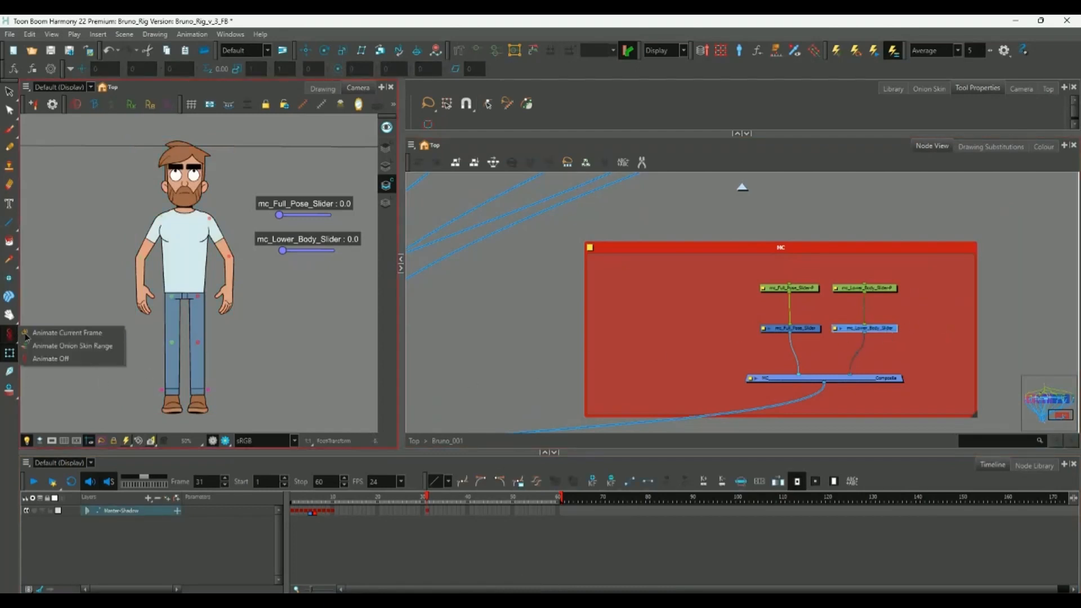
left_click(39, 334)
left_click(281, 114)
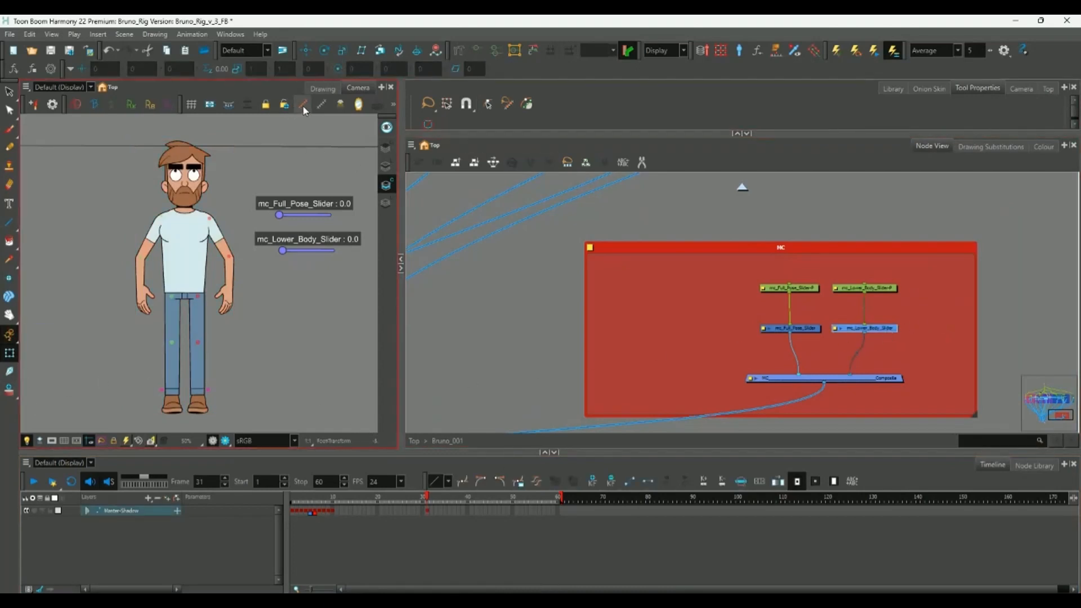
left_click_drag(282, 250, 329, 251)
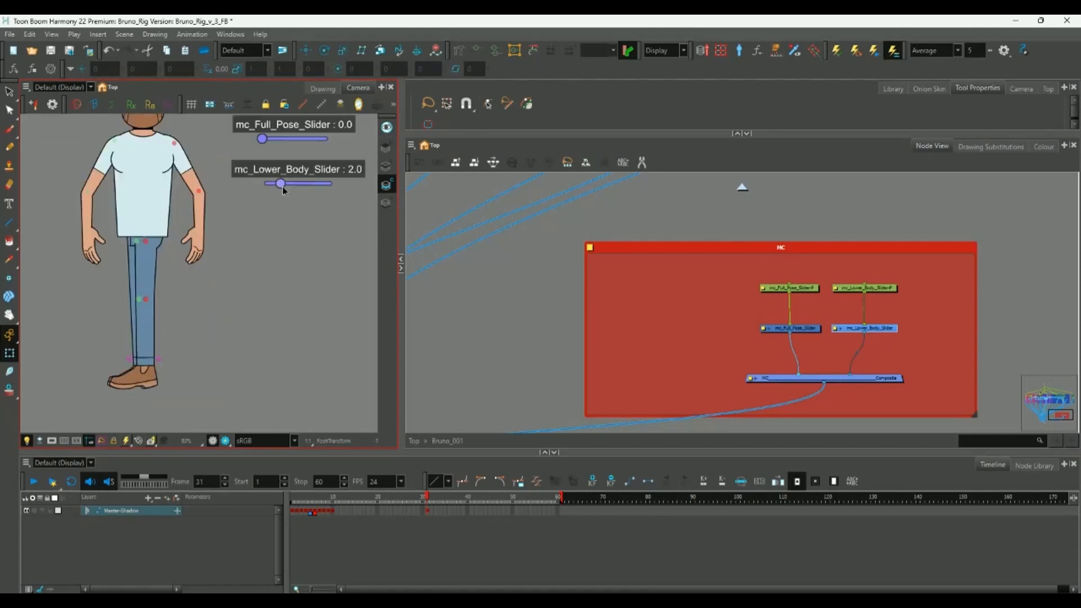
mouse_move(281, 188)
left_mouse_down()
mouse_move(340, 192)
mouse_move(266, 183)
left_mouse_up()
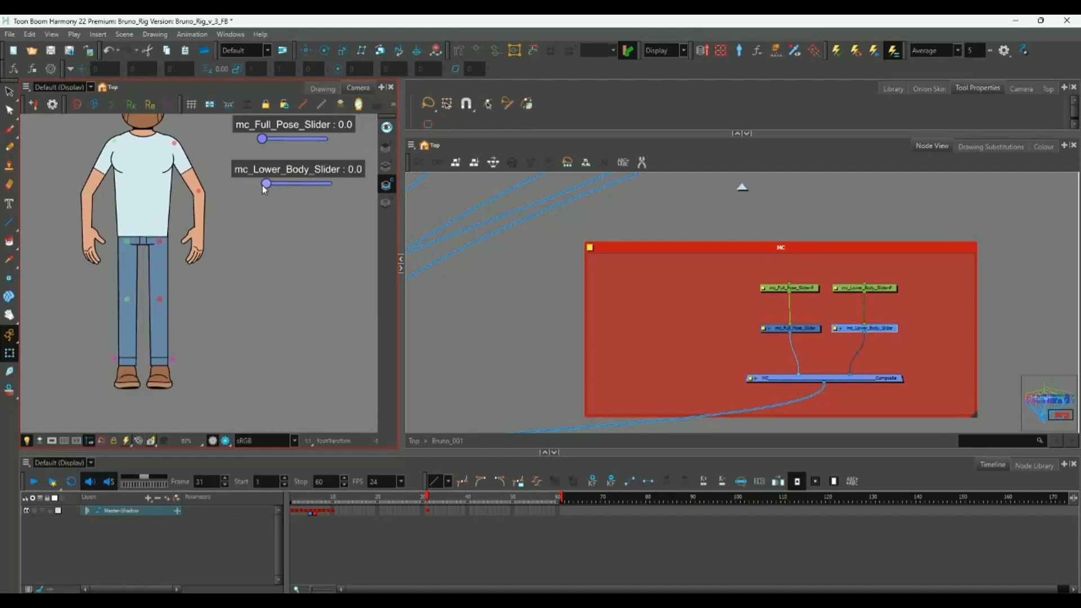
Select the Lower_Body peg in the Lower Body backdrop and nudge it slightly upward.
scroll(668, 253, "down", 3)
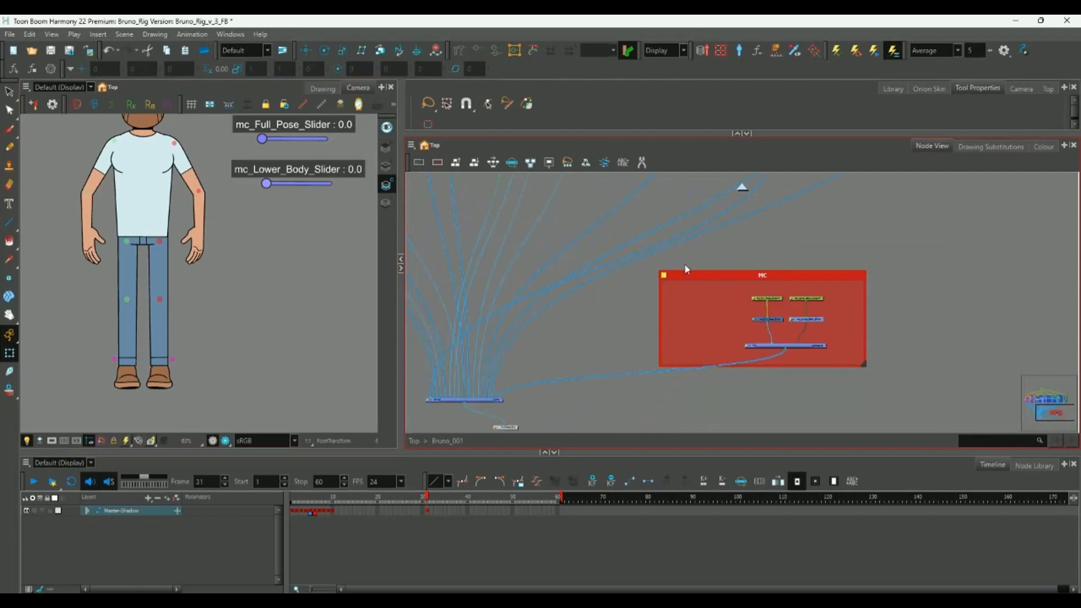
scroll(767, 236, "up", 6)
scroll(749, 299, "up", 4)
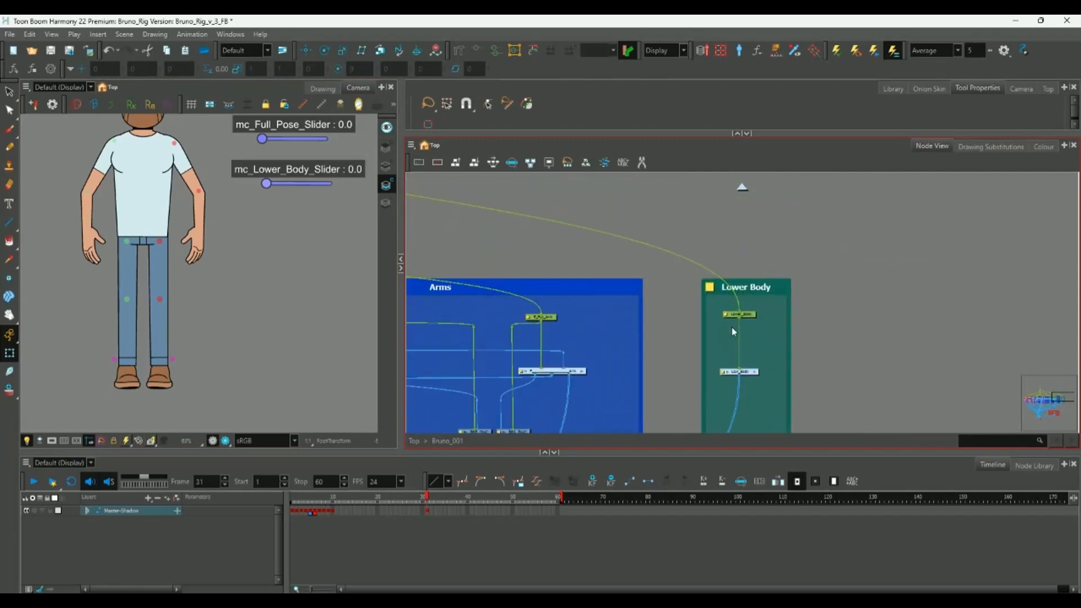
left_click(752, 324)
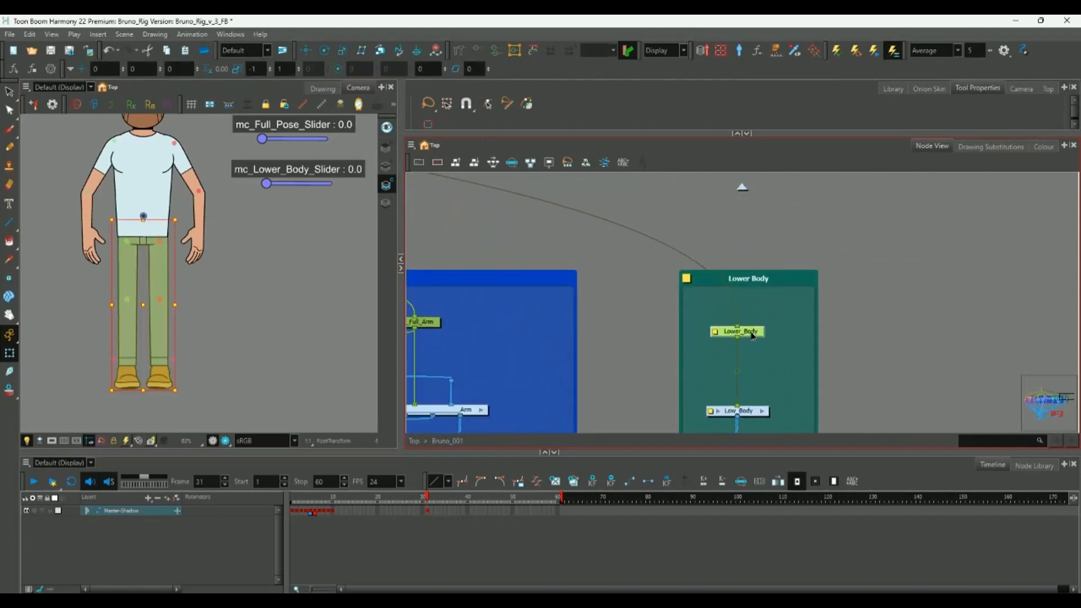
left_click_drag(752, 326, 754, 327)
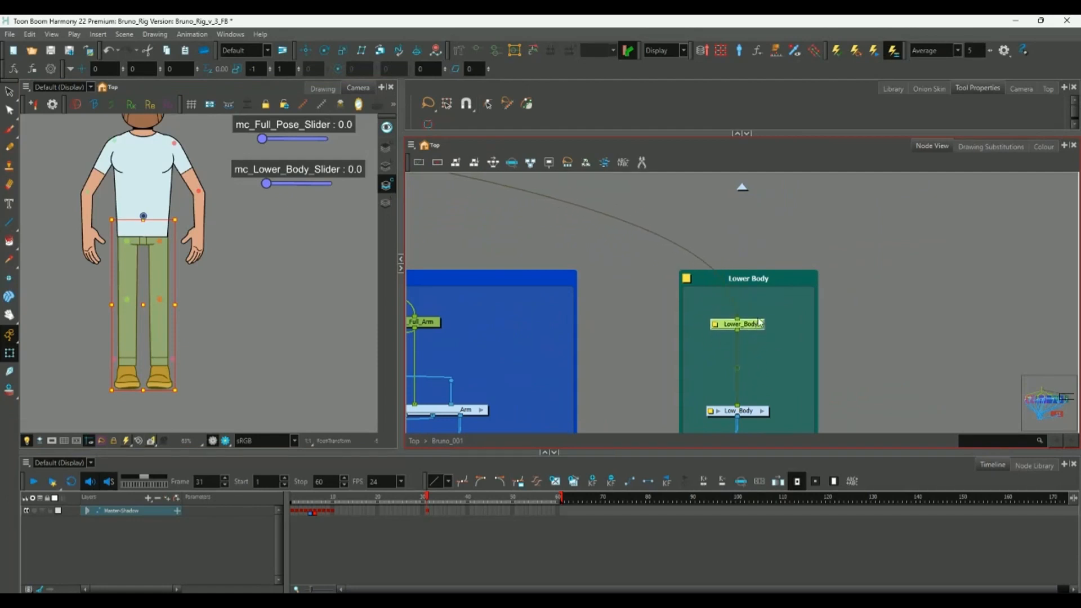
Select the mc_Lower_Body_Slider node in the MC backdrop and open the Master Controller Unroll Wizard to review its poses.
scroll(748, 315, "down", 2)
mouse_move(266, 183)
left_mouse_down()
mouse_move(316, 187)
mouse_move(249, 189)
left_mouse_up()
left_click(786, 329)
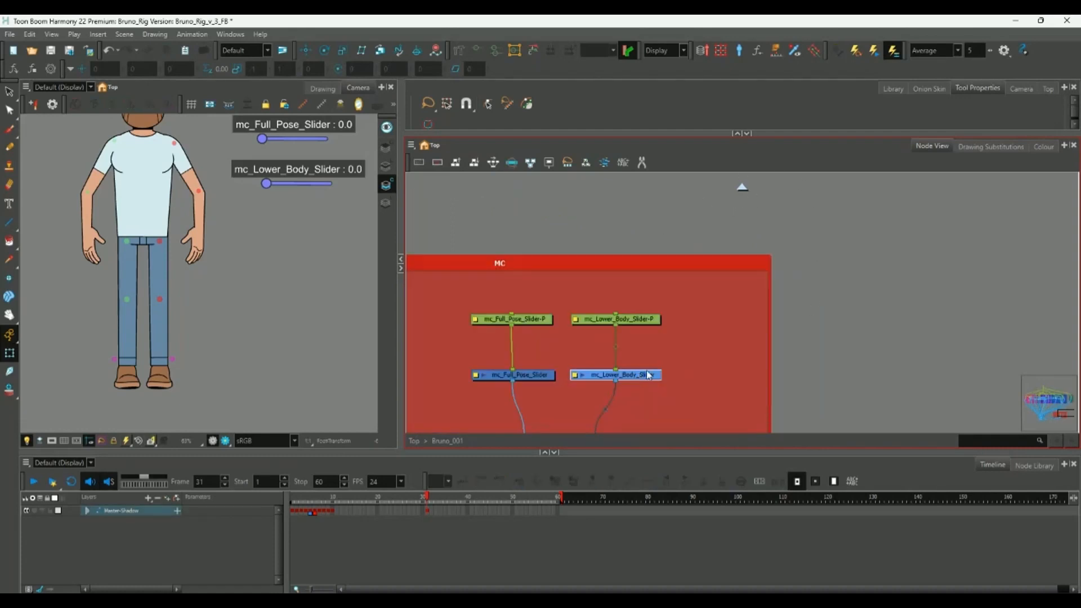
left_click(751, 83)
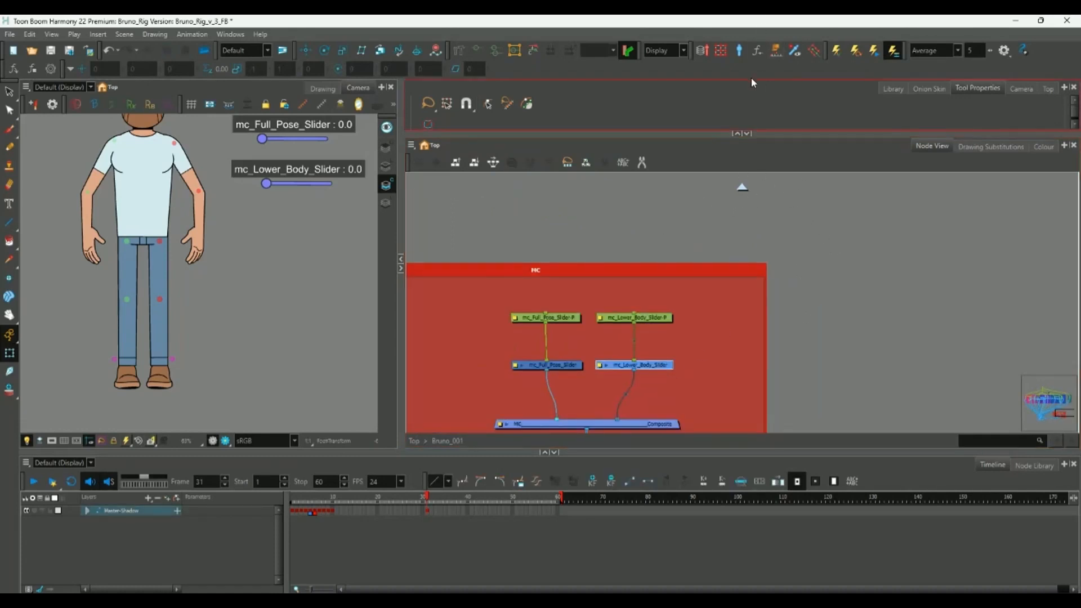
left_click(775, 53)
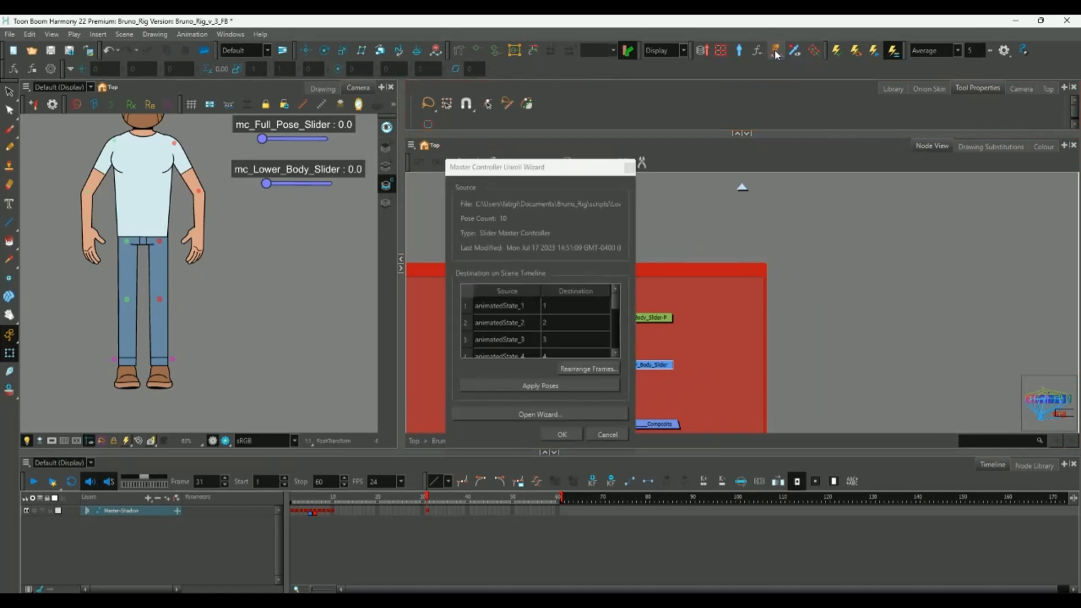
left_click_drag(487, 276, 509, 310)
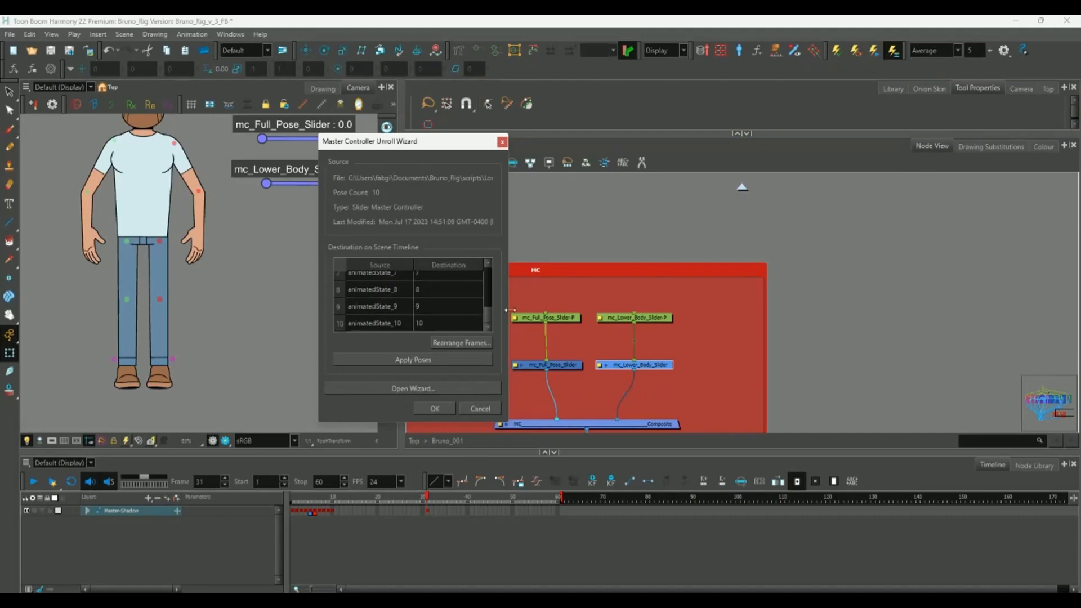
Open the Master Controller Slider Wizard from the unroll wizard and remove the Bruno_001 group from the monitored attributes.
left_click(413, 388)
left_click_drag(559, 188, 521, 191)
left_click_drag(453, 191, 472, 180)
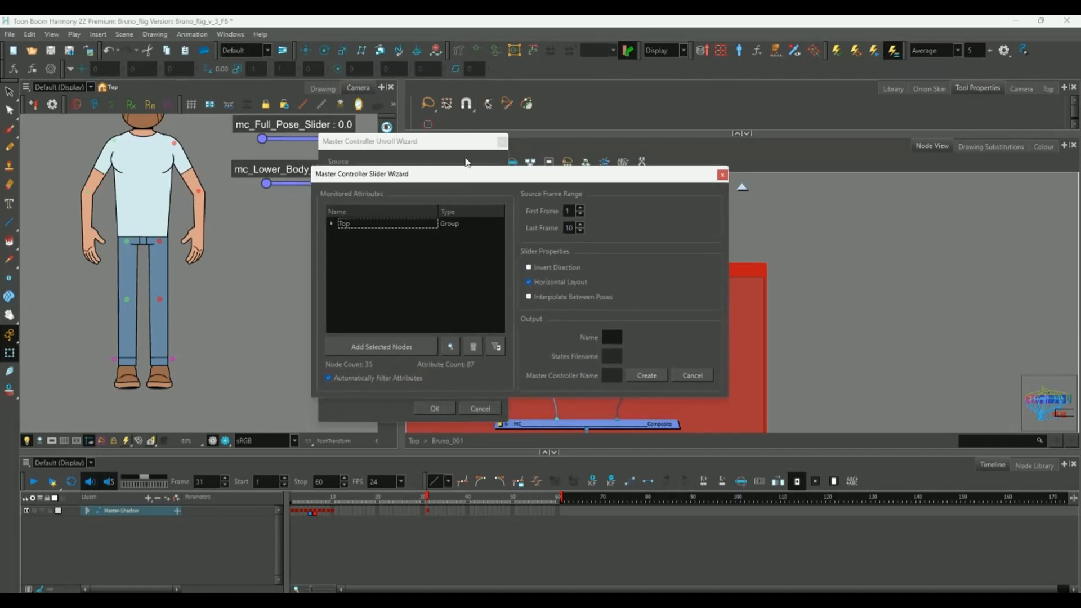
left_click_drag(596, 174, 393, 184)
left_click(138, 232)
left_click(149, 243)
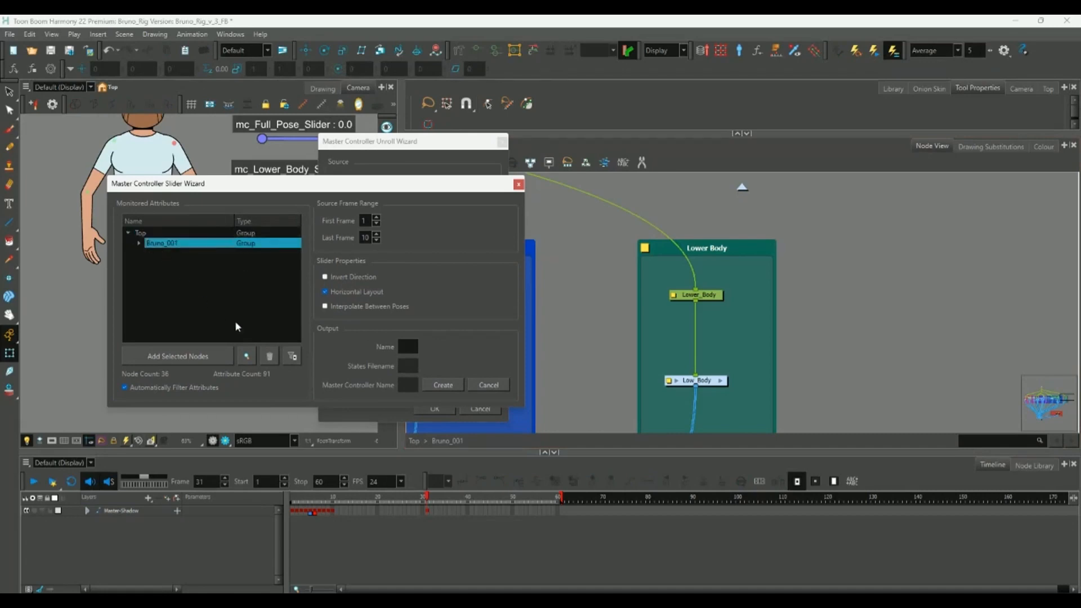
left_click(270, 356)
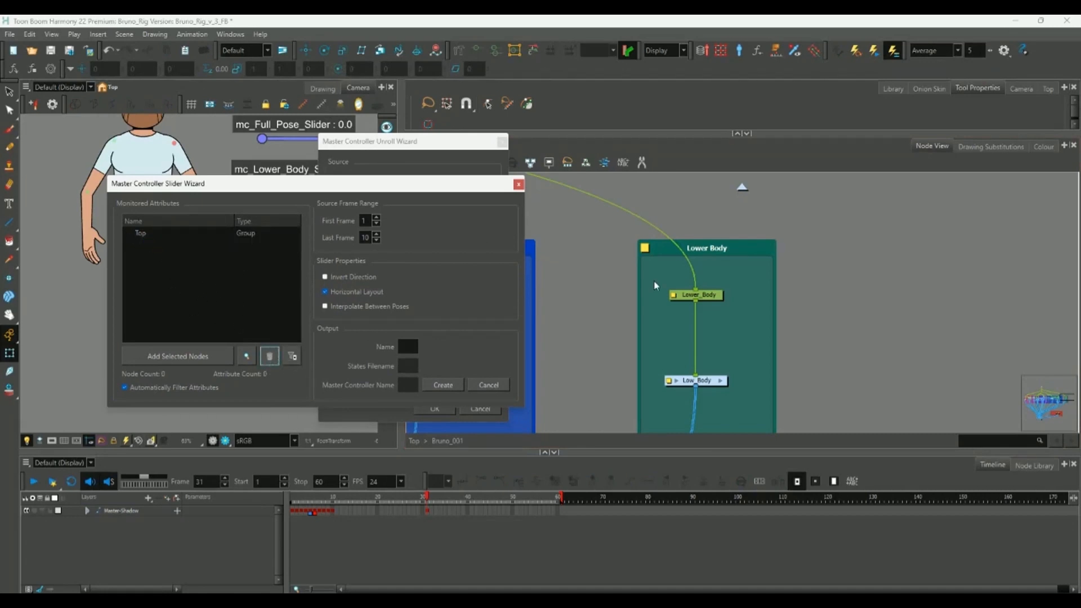
Add the Lower Body backdrop's peg and group to the monitored attributes, filter the attribute list and clear the selection.
left_click(595, 295)
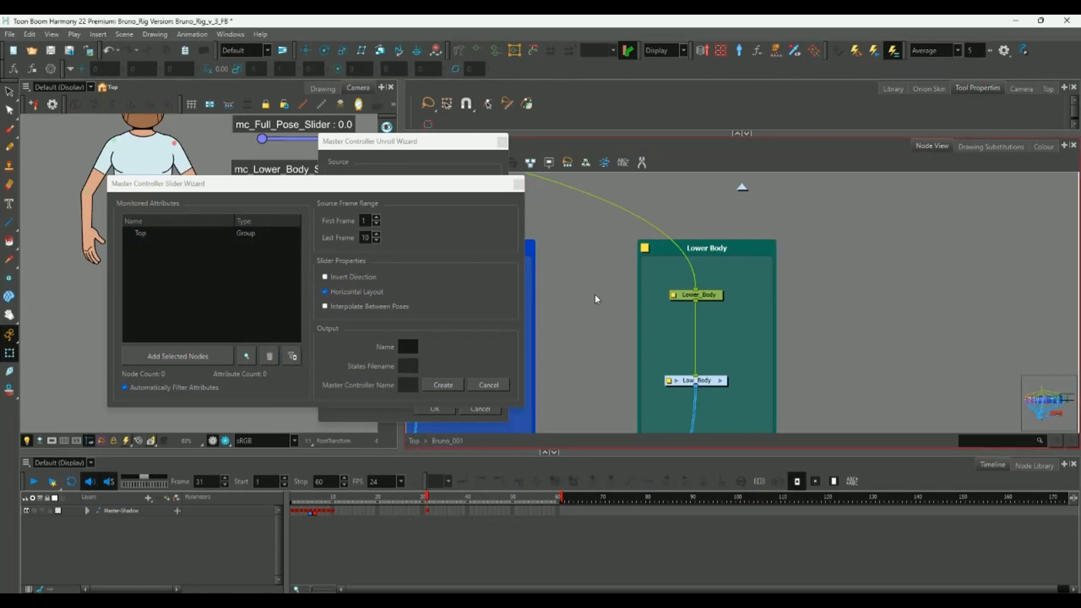
left_click_drag(583, 257, 799, 426)
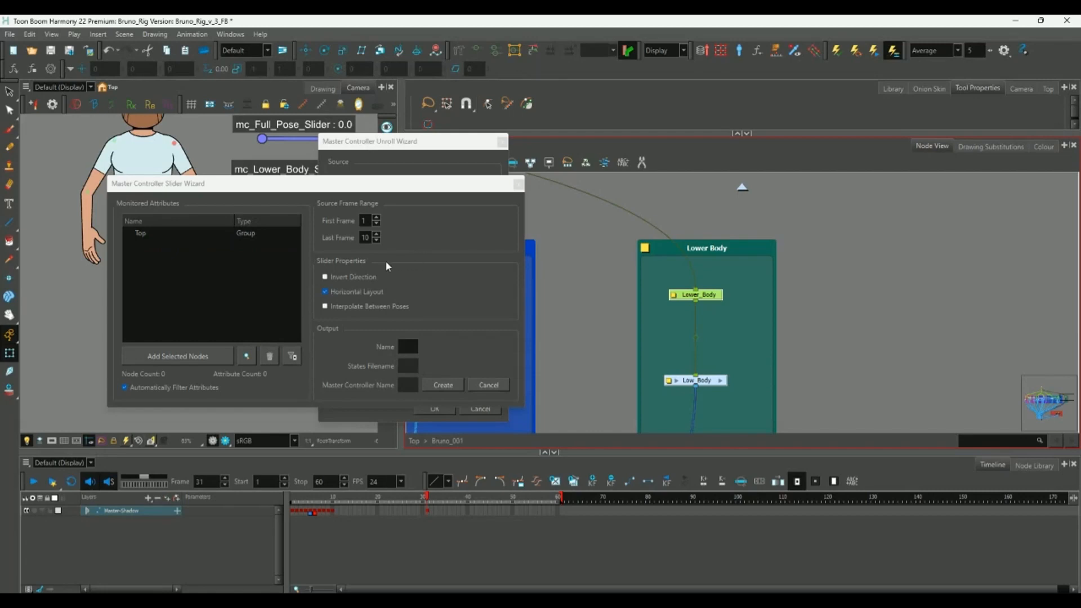
left_click(179, 354)
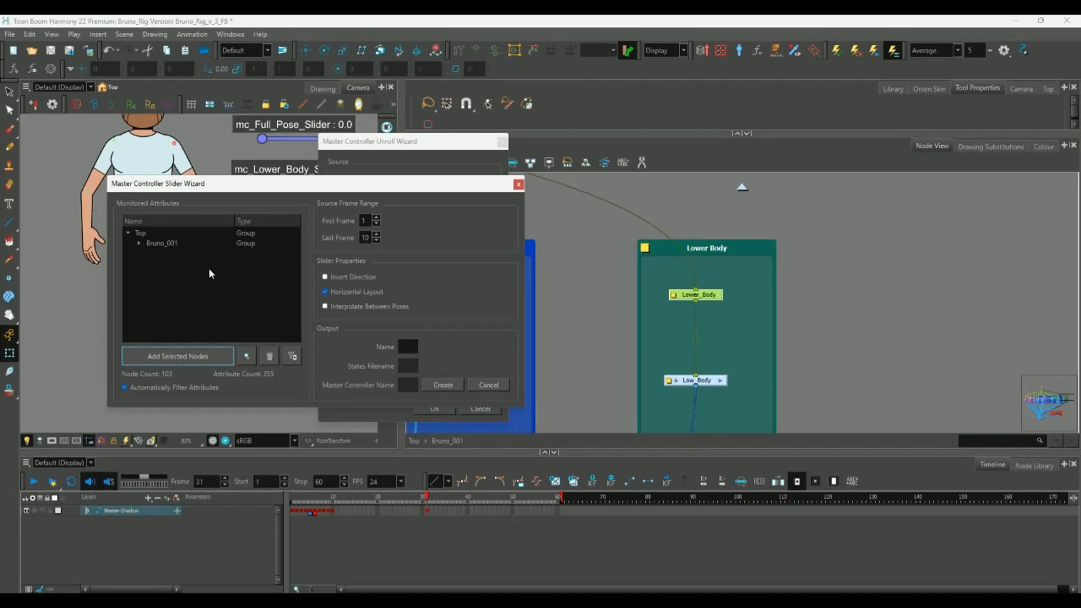
left_click(292, 355)
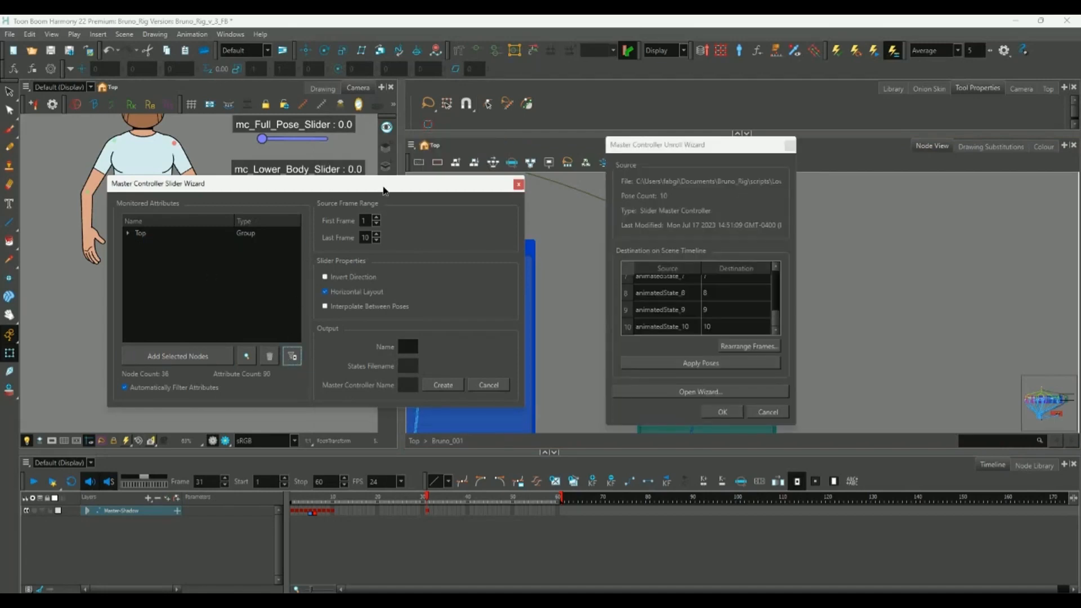
left_click_drag(383, 190, 391, 263)
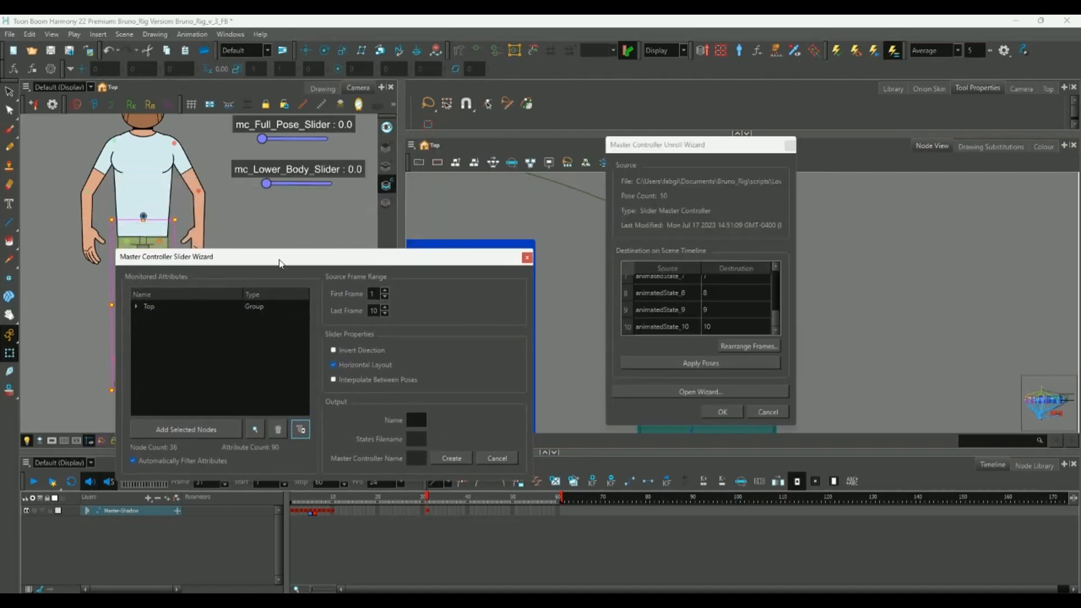
left_click_drag(280, 263, 396, 240)
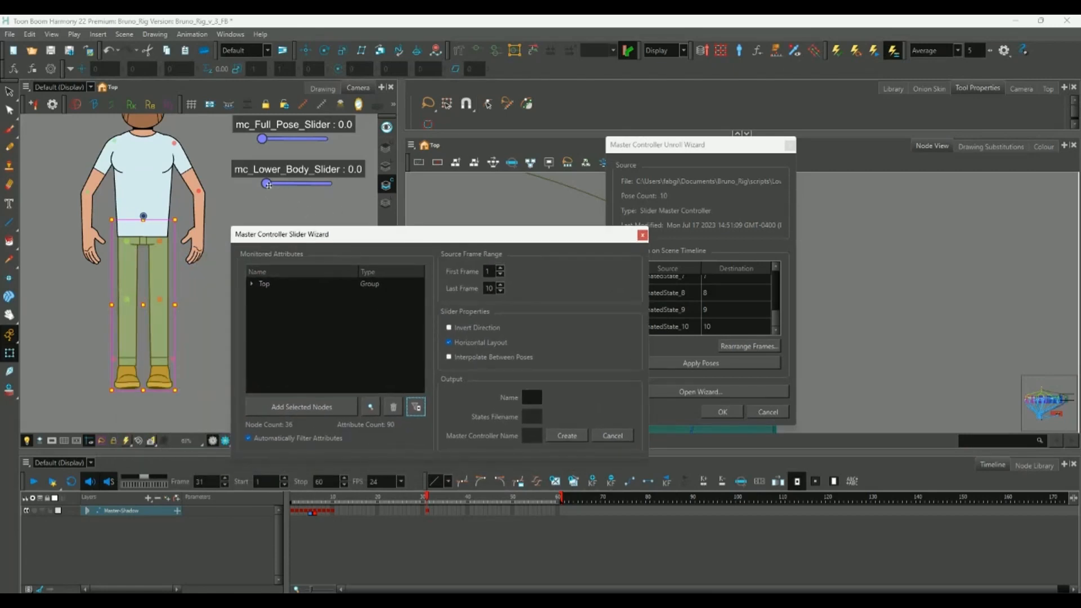
mouse_move(268, 184)
left_mouse_down()
mouse_move(285, 184)
mouse_move(266, 184)
left_mouse_up()
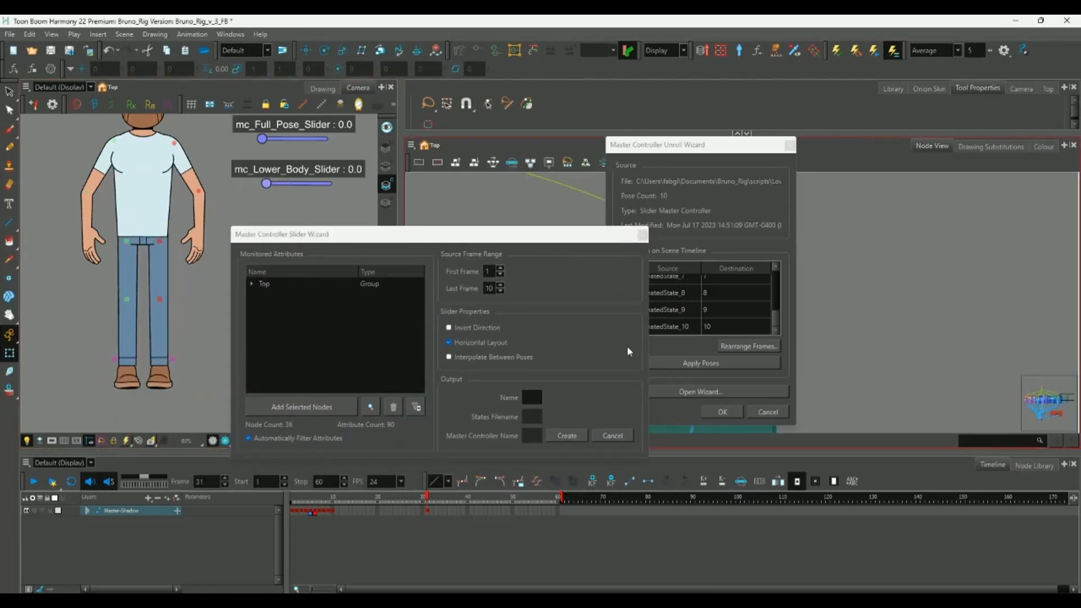
Create a slider named Lower Body Slider attached to the MC composite and save its poses as Lower Body Slider.tbState.
type("Lower")
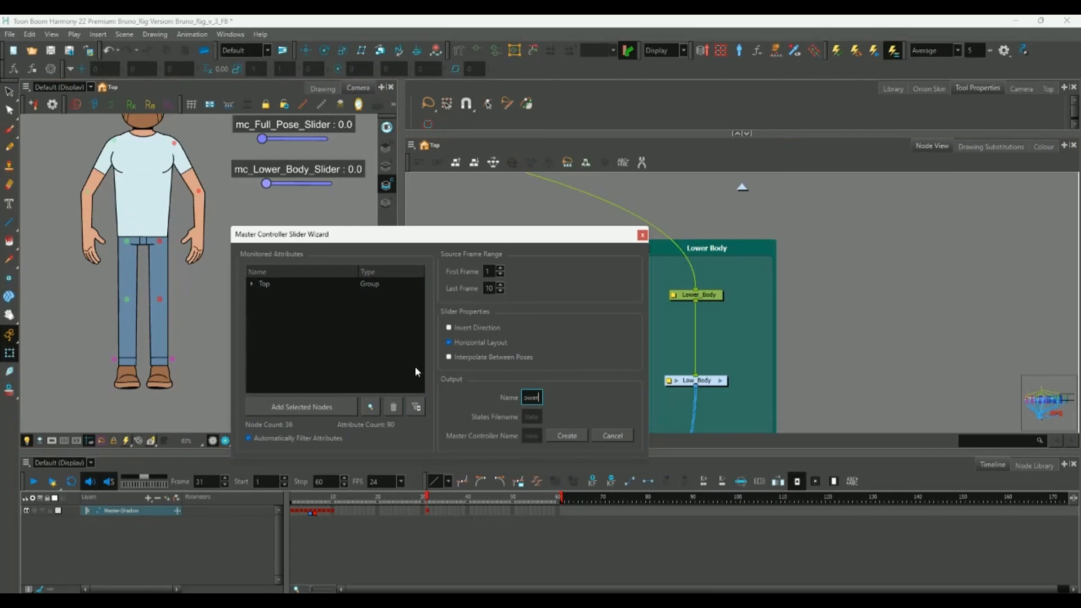
type("_Body_Sl")
type("ider")
left_click(558, 436)
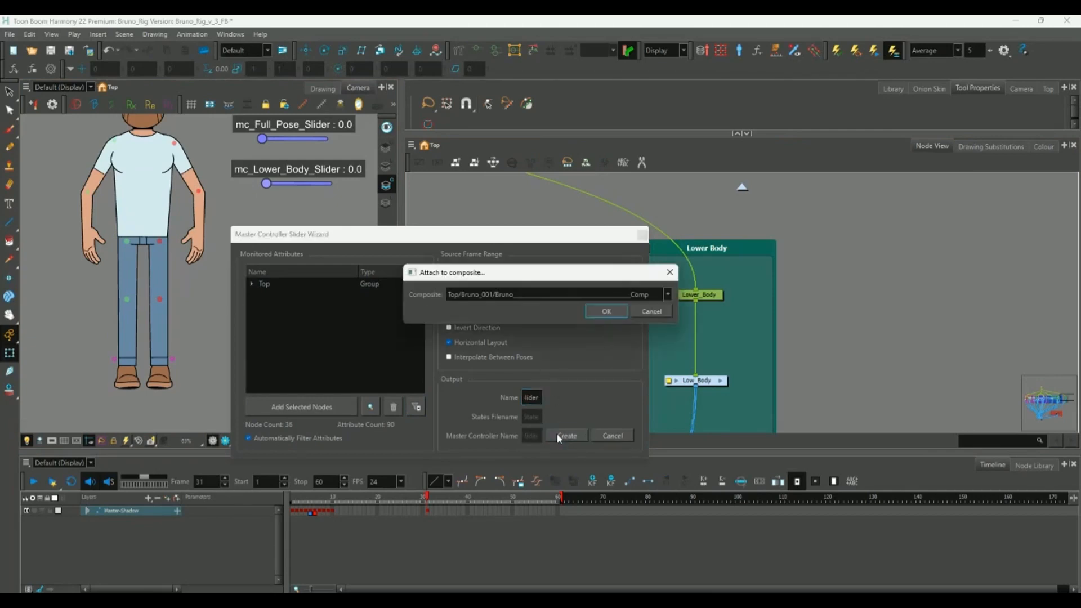
left_click(557, 294)
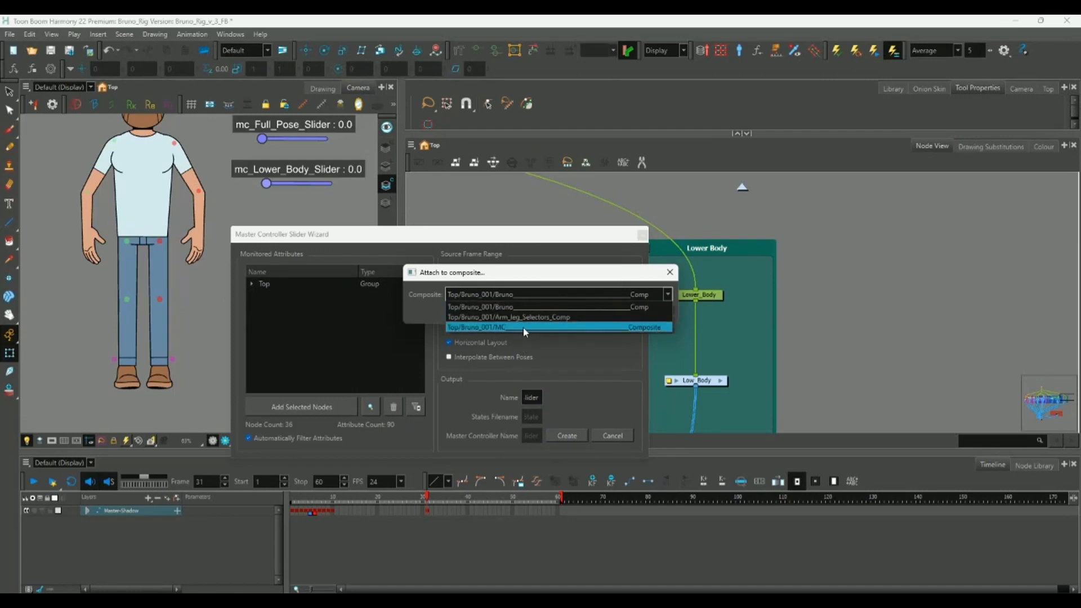
left_click(522, 328)
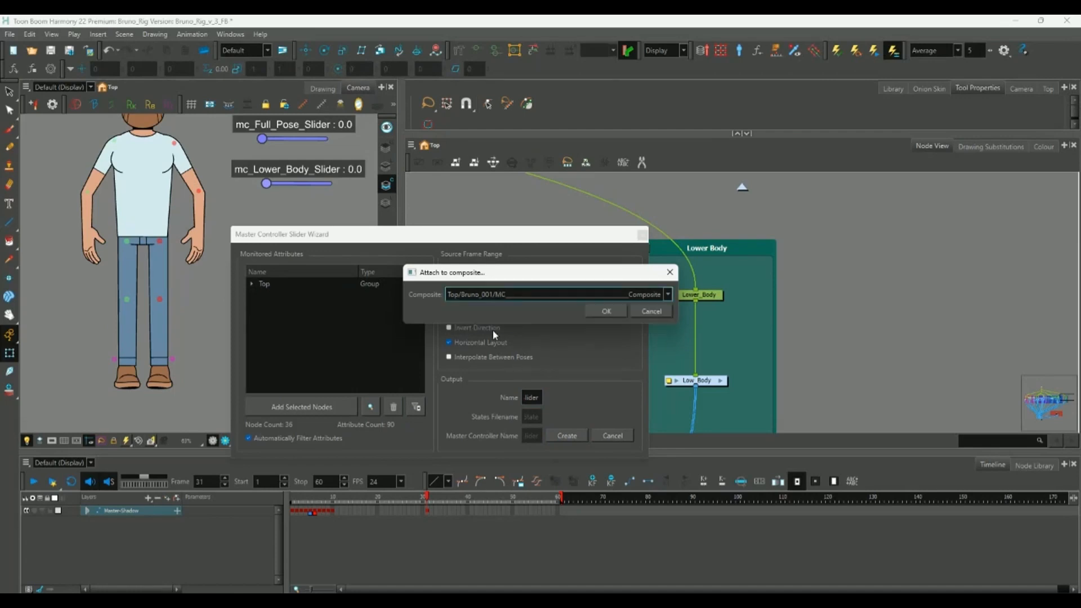
left_click(606, 311)
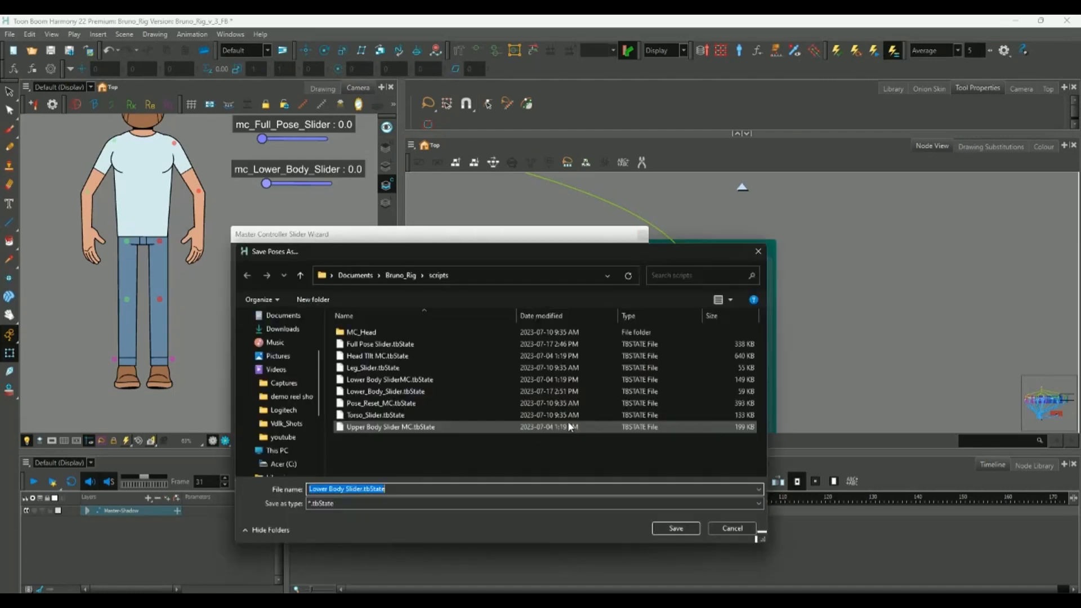
left_click(698, 526)
left_click(643, 236)
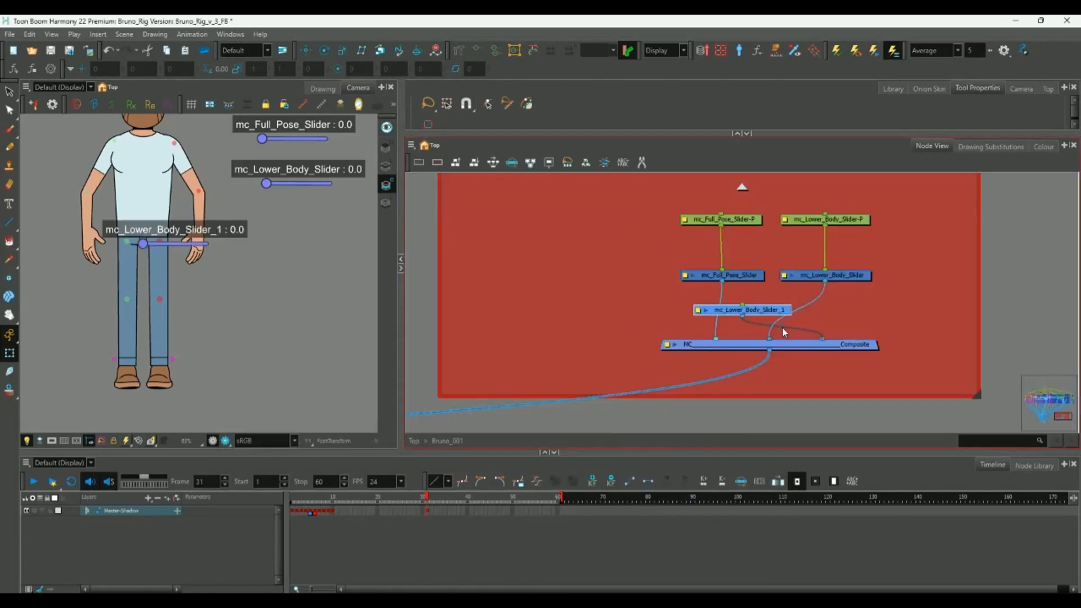
Delete the old mc_Lower_Body_Slider node with its peg and place mc_Lower_Body_Slider_1 beside mc_Full_Pose_Slider.
left_click_drag(778, 311, 980, 277)
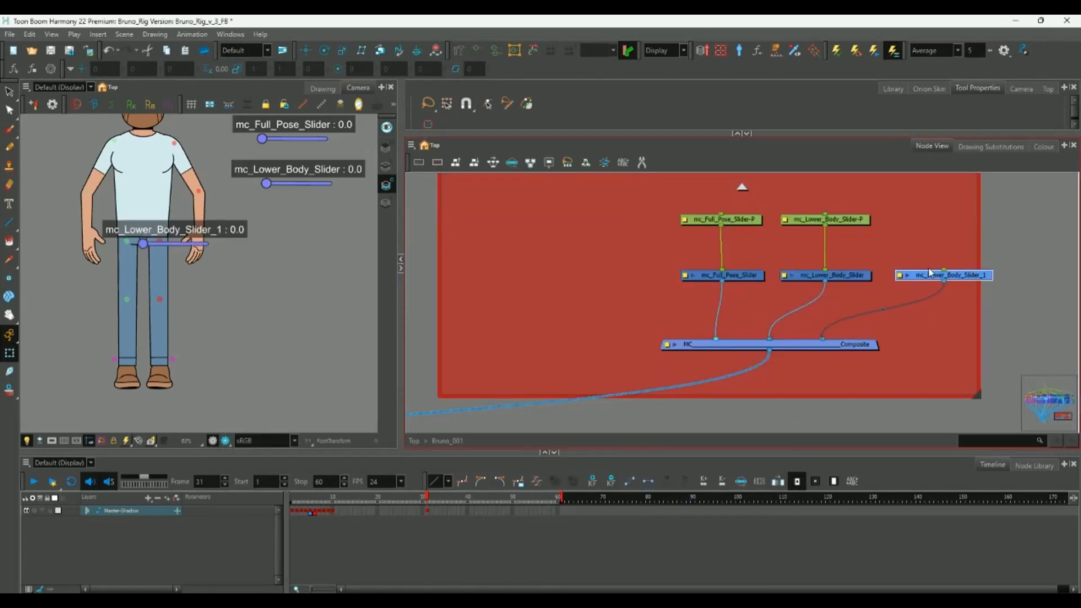
left_click_drag(866, 291, 794, 354)
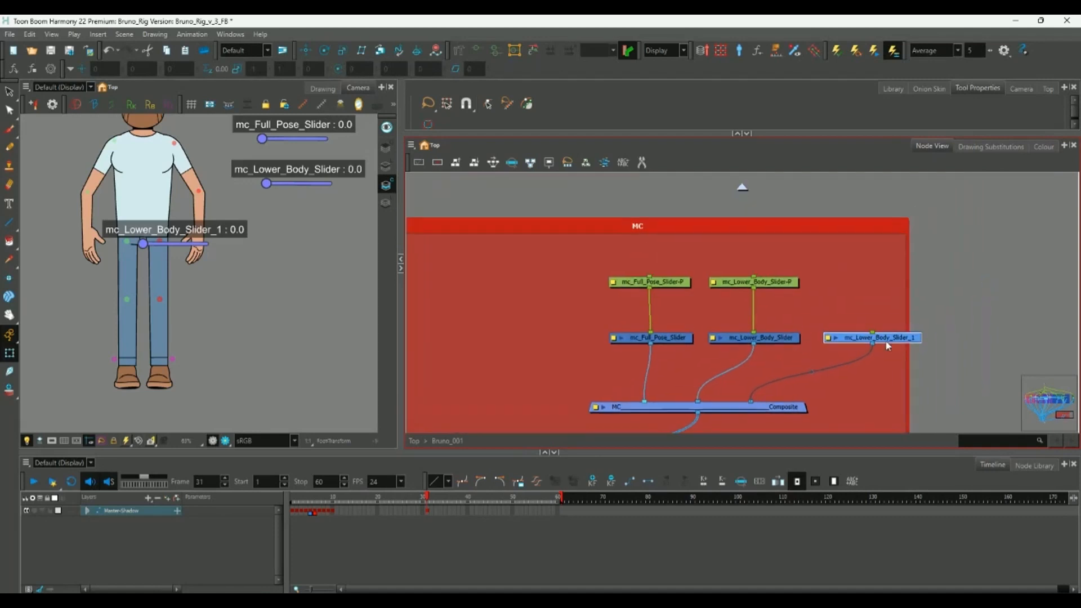
left_click_drag(777, 244, 779, 351)
key("Delete")
left_click_drag(887, 347, 810, 345)
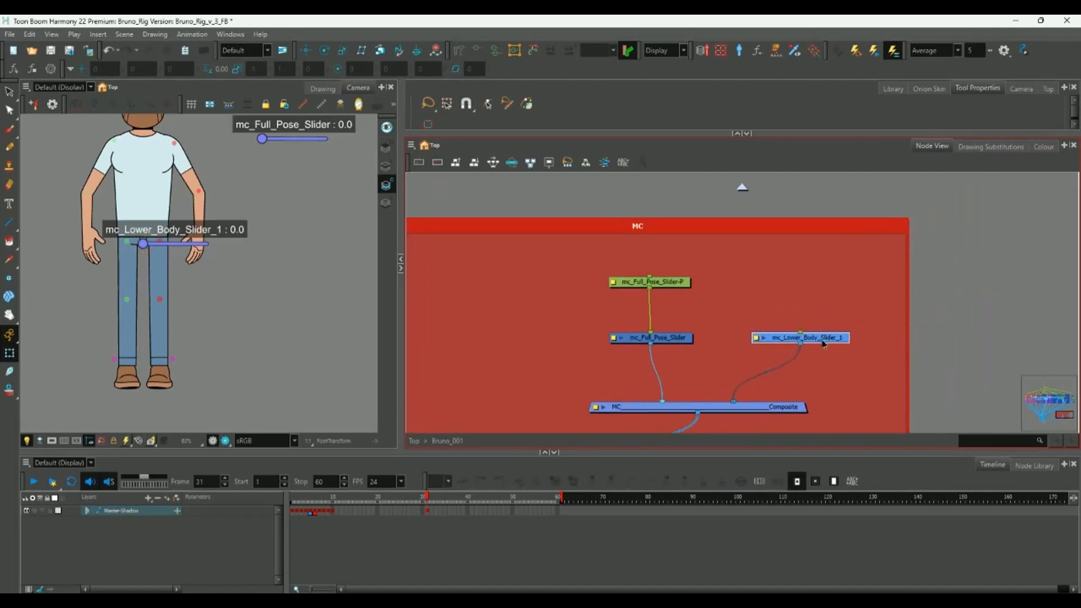
Add a parent peg to the mc_Lower_Body_Slider_1 node and select that peg.
key("ctrl+p")
left_click(833, 277)
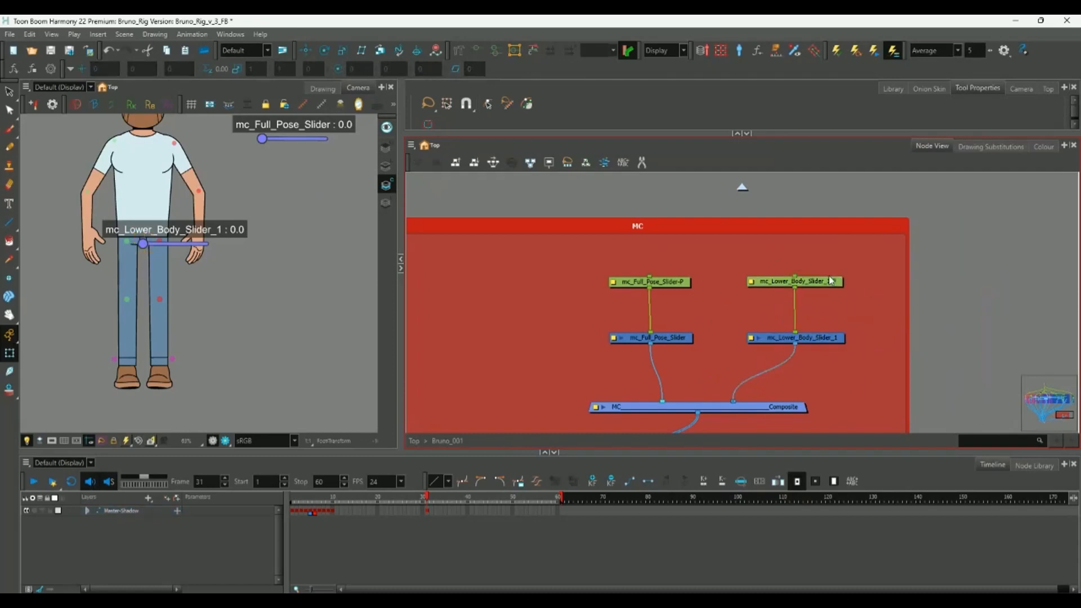
left_click(820, 283)
left_click(821, 340)
left_click(820, 284)
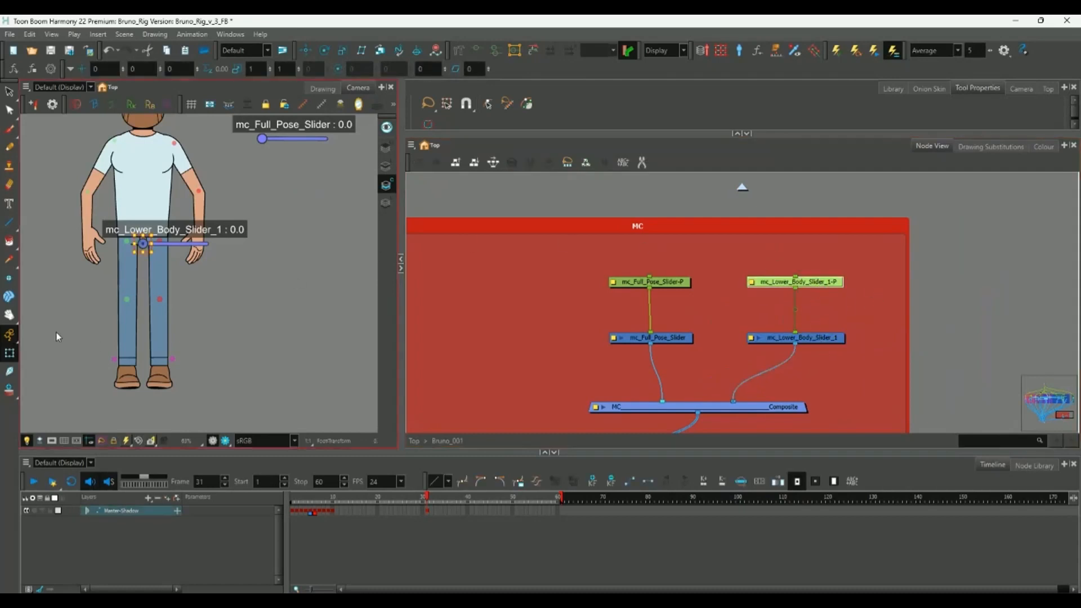
With Animate off, move the mc_Lower_Body_Slider_1 control beneath the full pose slider in the camera view.
left_click(8, 335)
left_click(43, 359)
key("Escape")
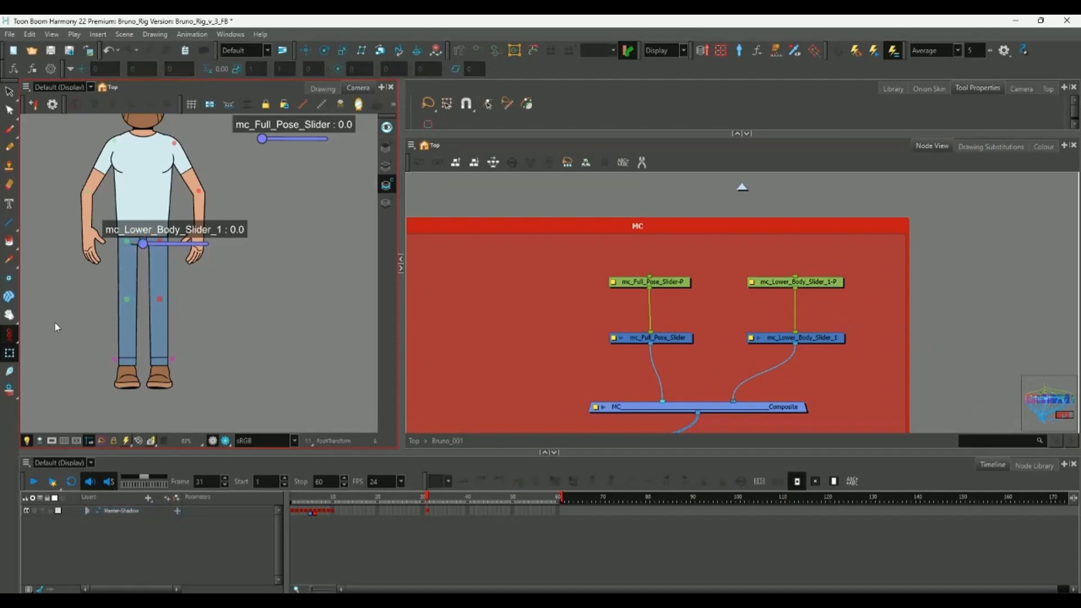
left_click_drag(143, 243, 266, 180)
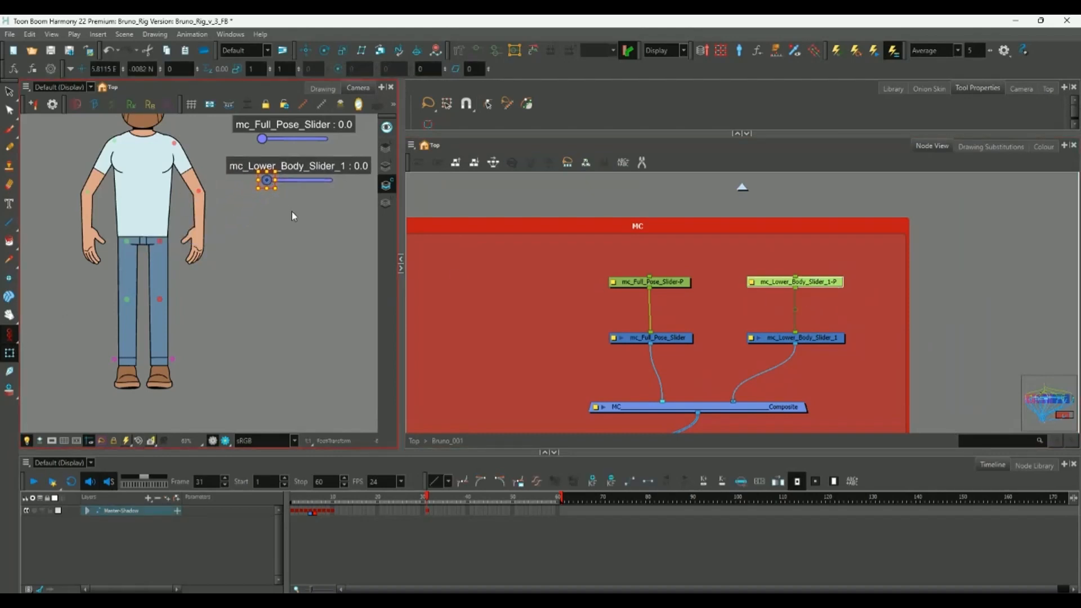
Turn Animate back on and test the mc_Lower_Body_Slider_1 control through its leg poses, returning it to 0.0.
left_click(795, 338)
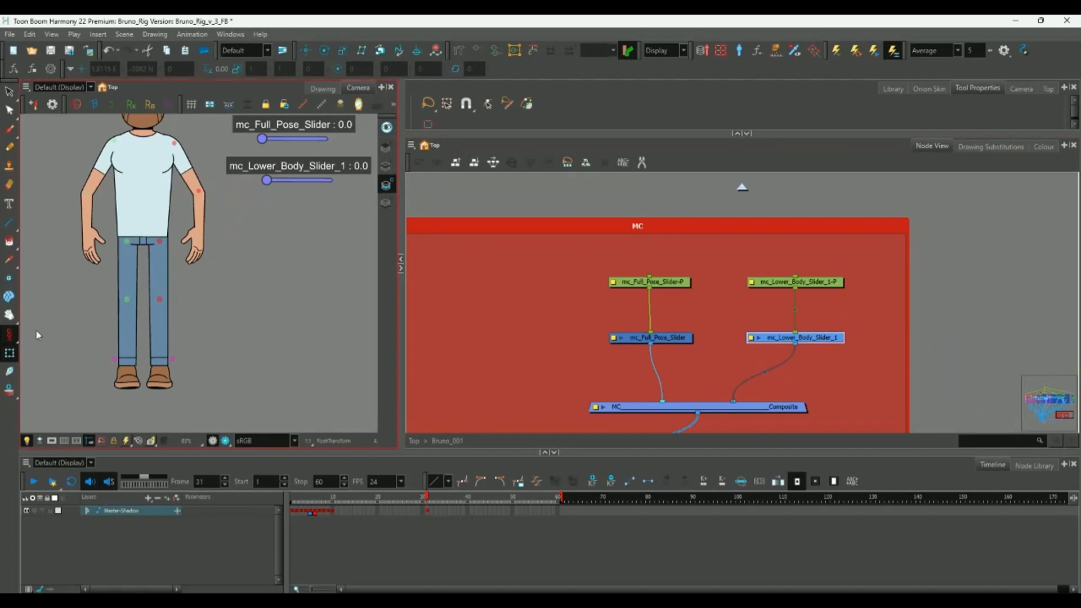
left_click_drag(9, 334, 56, 347)
left_click_drag(266, 180, 230, 143)
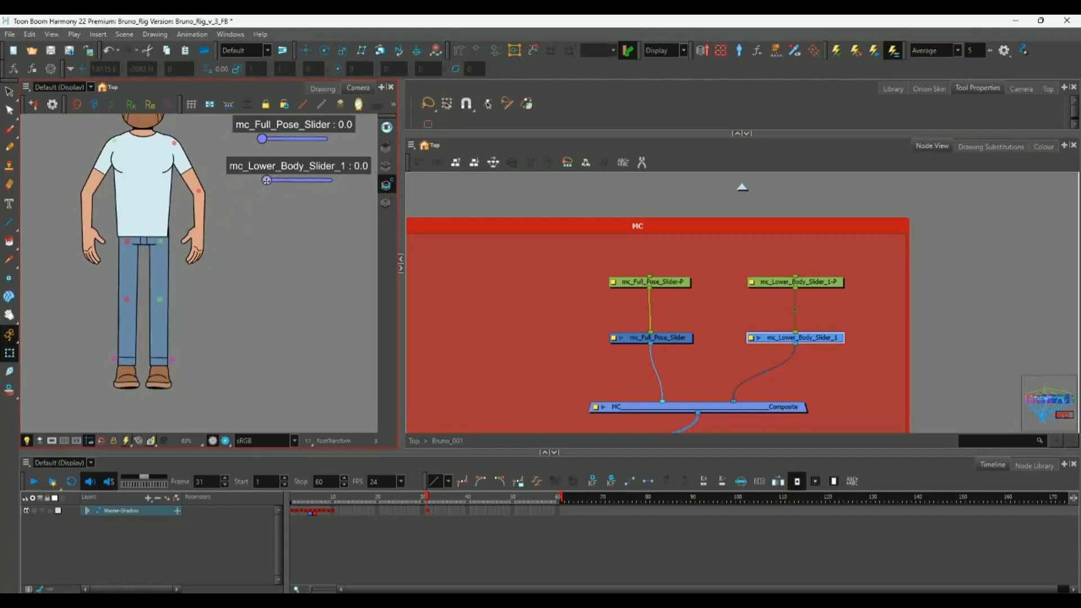
mouse_move(266, 180)
left_mouse_down()
mouse_move(336, 182)
mouse_move(264, 182)
left_mouse_up()
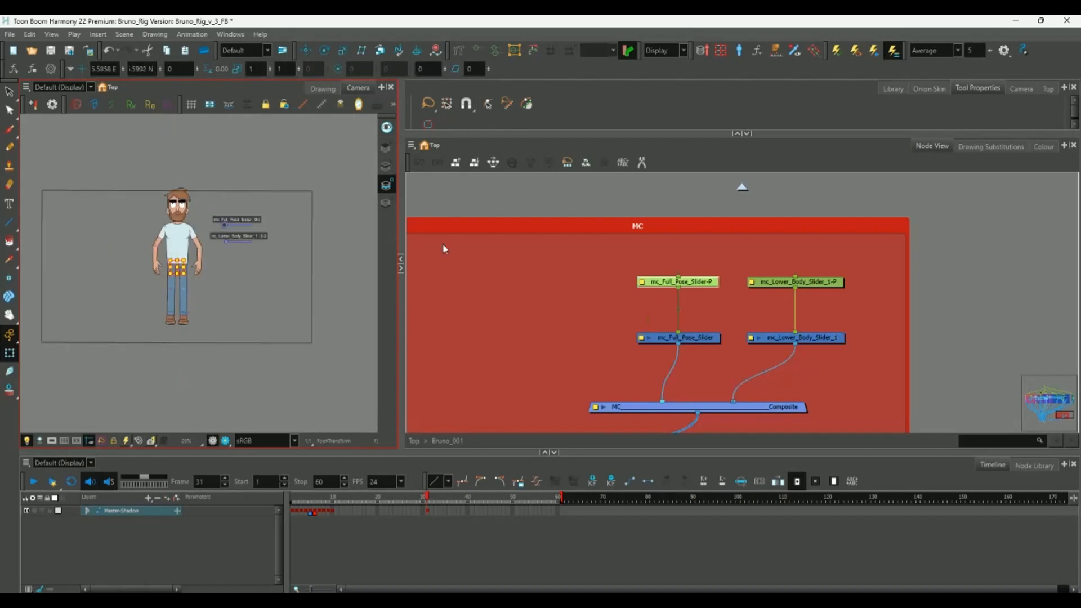
Examine the rig's upper peg hierarchy and the Arms, Torso, Pecks, Collar and Neck backdrops, selecting them one after another.
scroll(443, 249, "down", 4)
left_click_drag(465, 212, 502, 253)
left_click(600, 226)
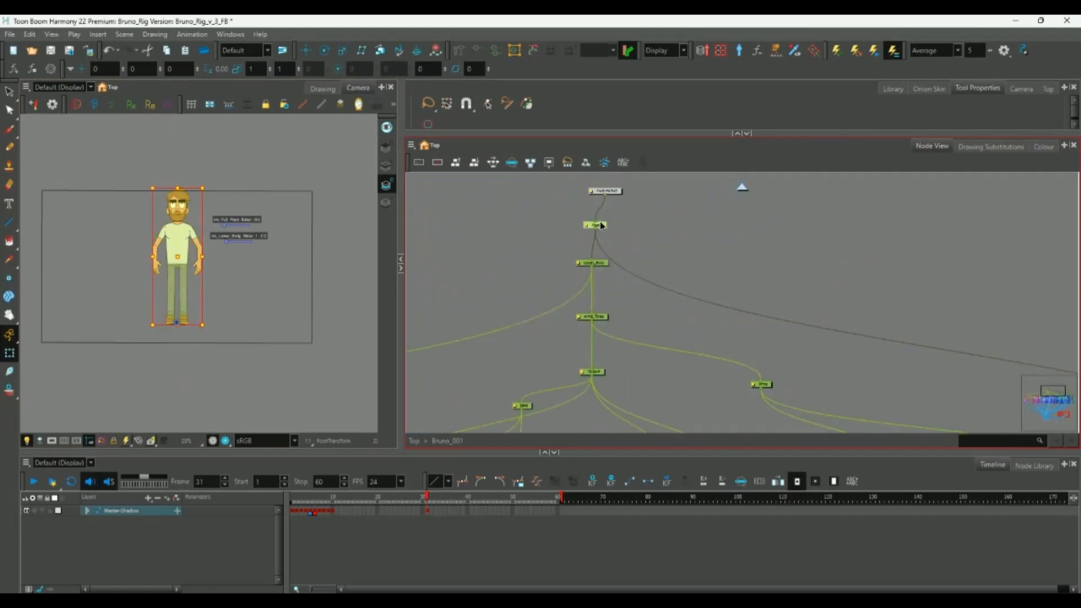
left_click_drag(603, 315, 603, 278)
left_click(604, 279)
scroll(640, 299, "down", 5)
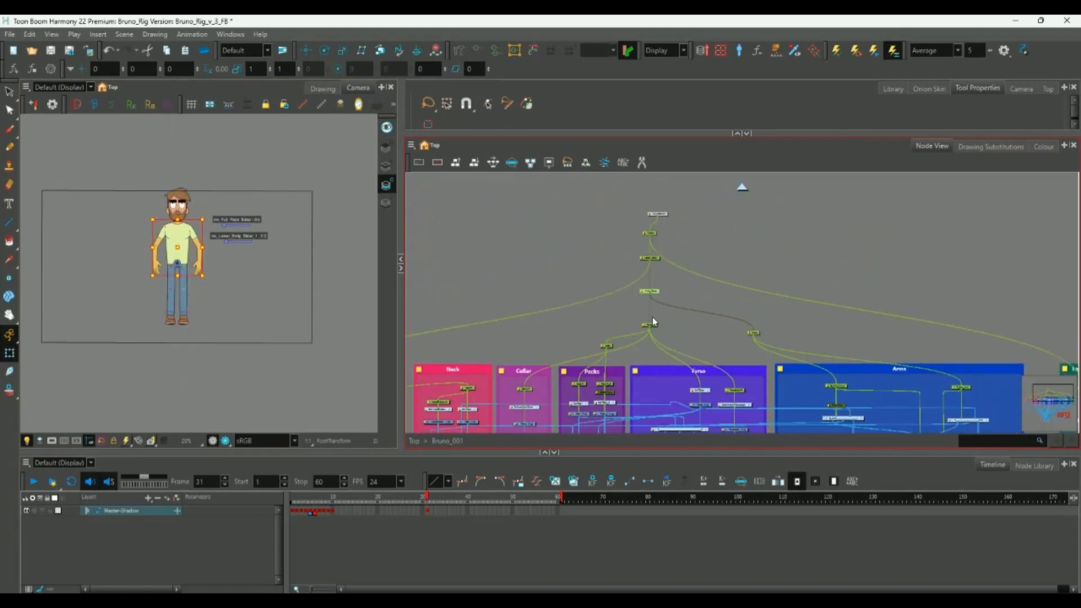
scroll(652, 321, "down", 1)
left_click_drag(602, 335, 580, 229)
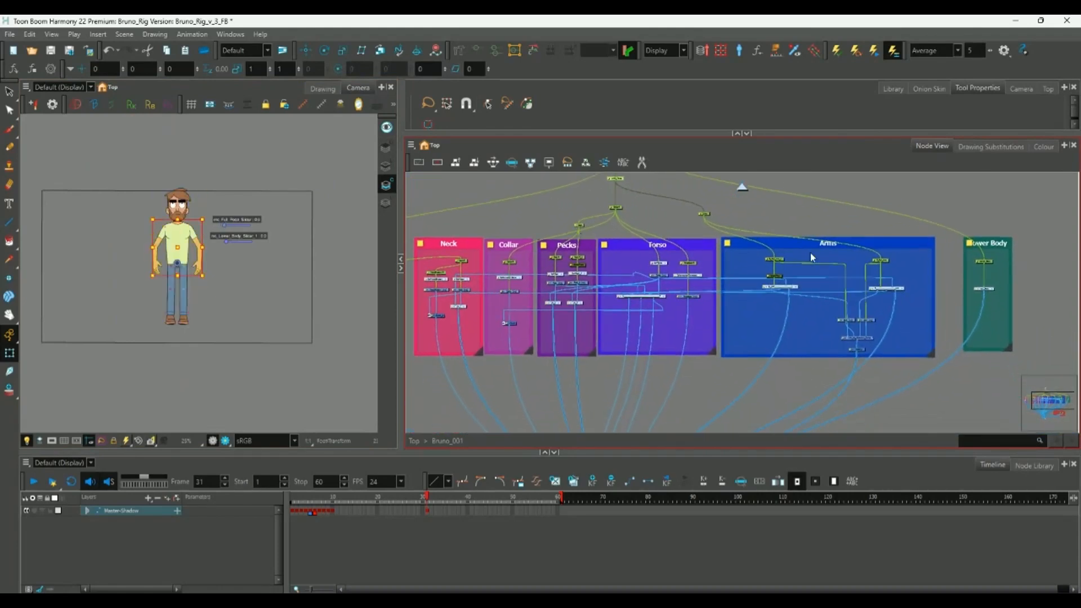
left_click(811, 258)
left_click(689, 244)
left_click(568, 246)
left_click(484, 248)
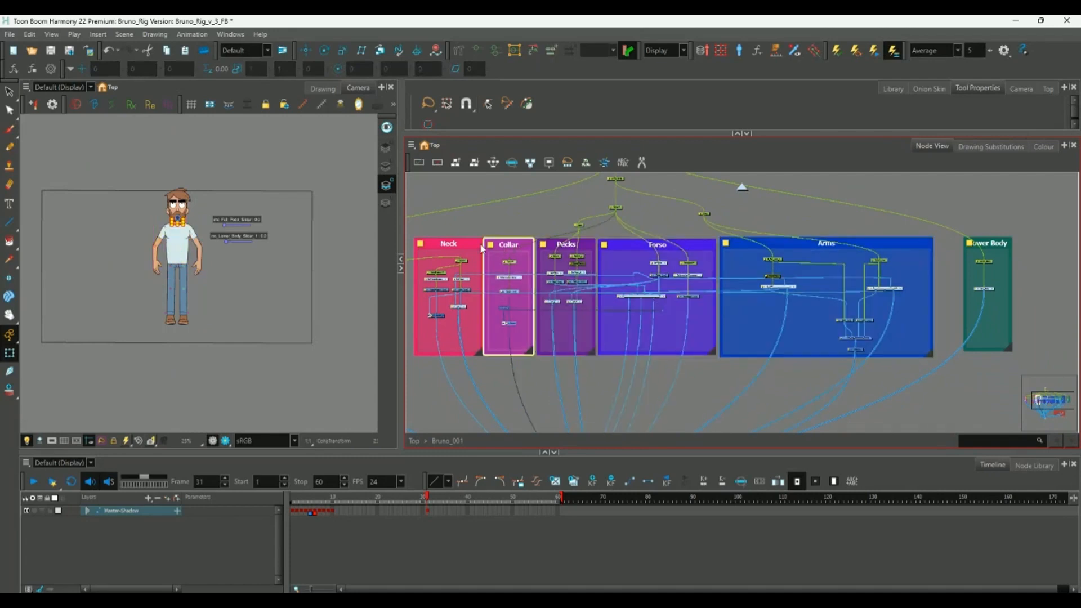
left_click(479, 248)
scroll(524, 266, "down", 2)
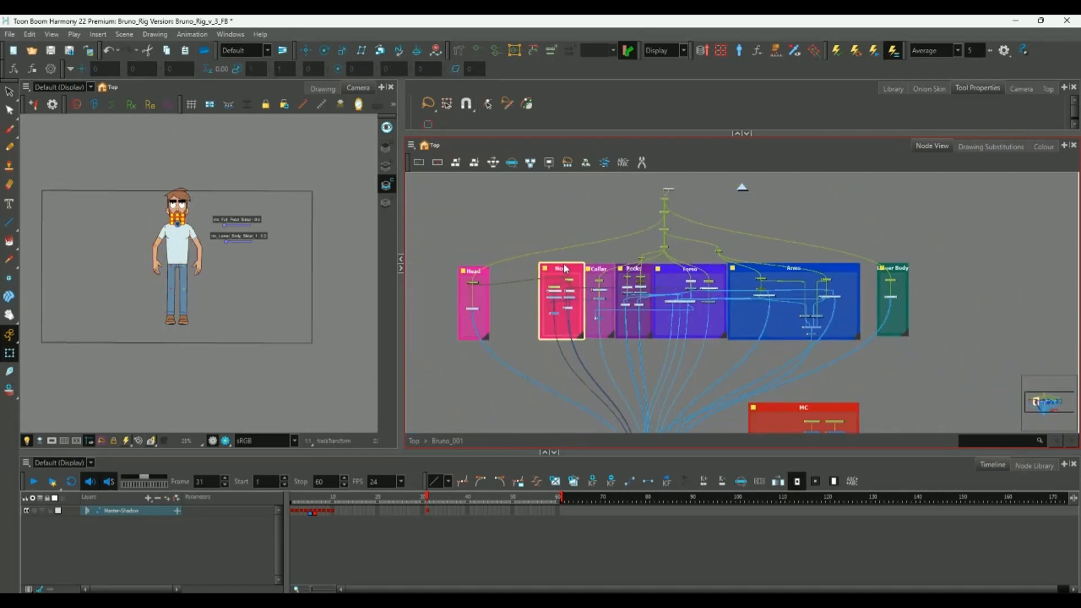
Examine how the head peg and the arms peg connect to the upper peg hierarchy, selecting each in turn.
left_click_drag(565, 269, 496, 296)
left_click(480, 270)
scroll(494, 253, "up", 1)
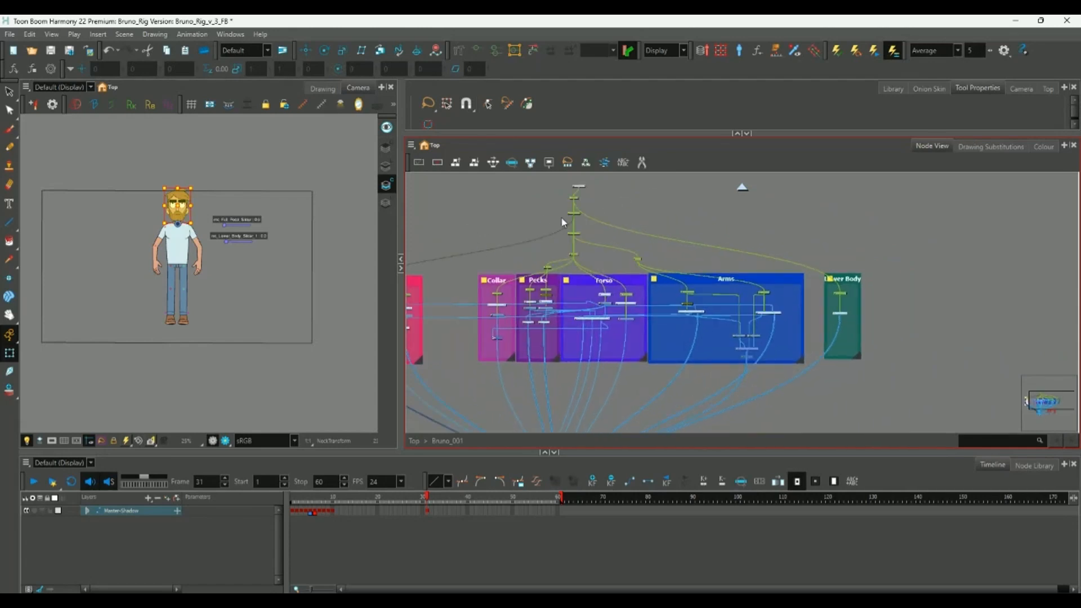
left_click(576, 236)
scroll(572, 233, "up", 3)
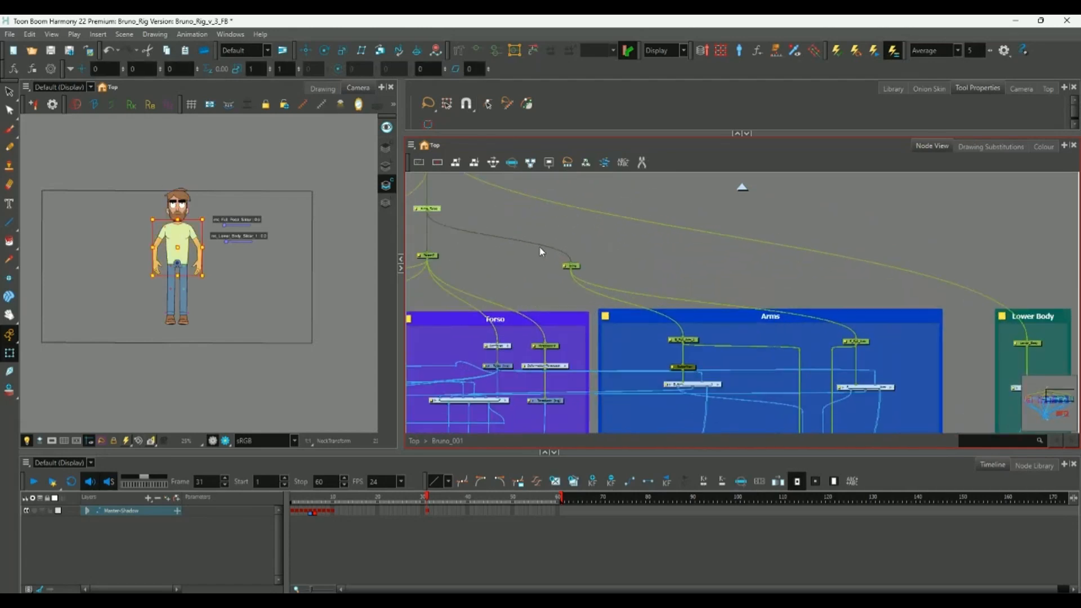
scroll(528, 247, "down", 4)
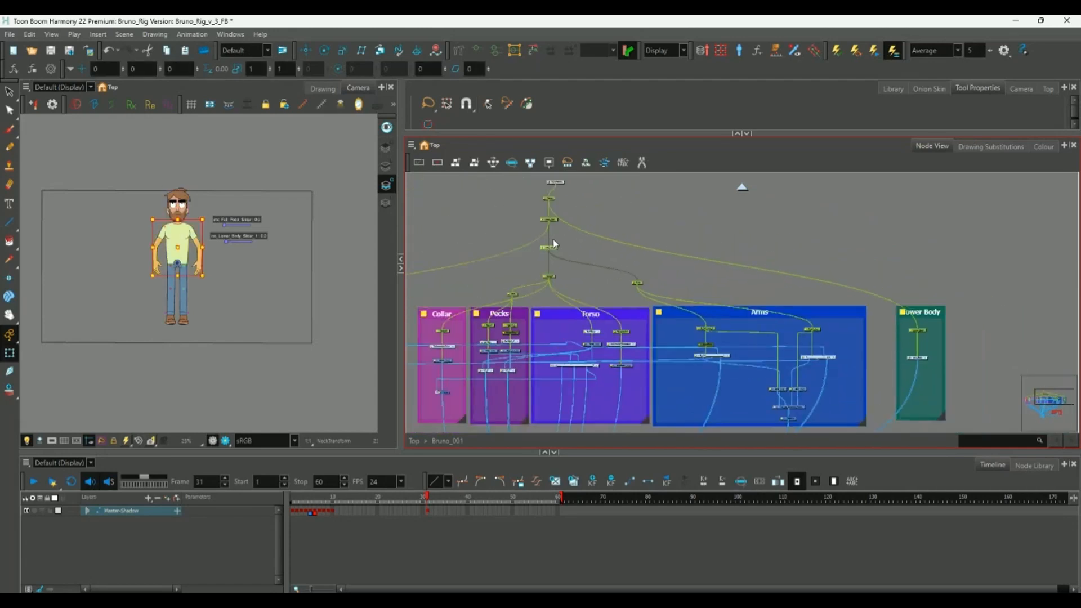
Select the Collar, Pecks, Torso and Arms backdrops with their nodes and open the Master Controller Slider Wizard for them.
left_click_drag(495, 247, 825, 394)
left_click(499, 242)
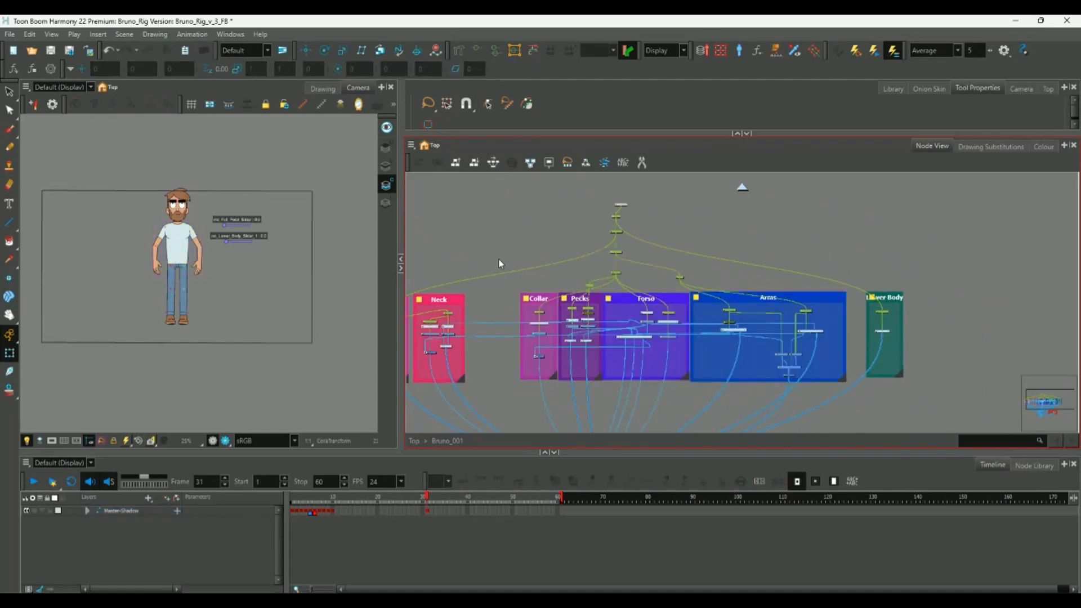
left_click_drag(495, 263, 613, 361)
left_click_drag(802, 415, 856, 410)
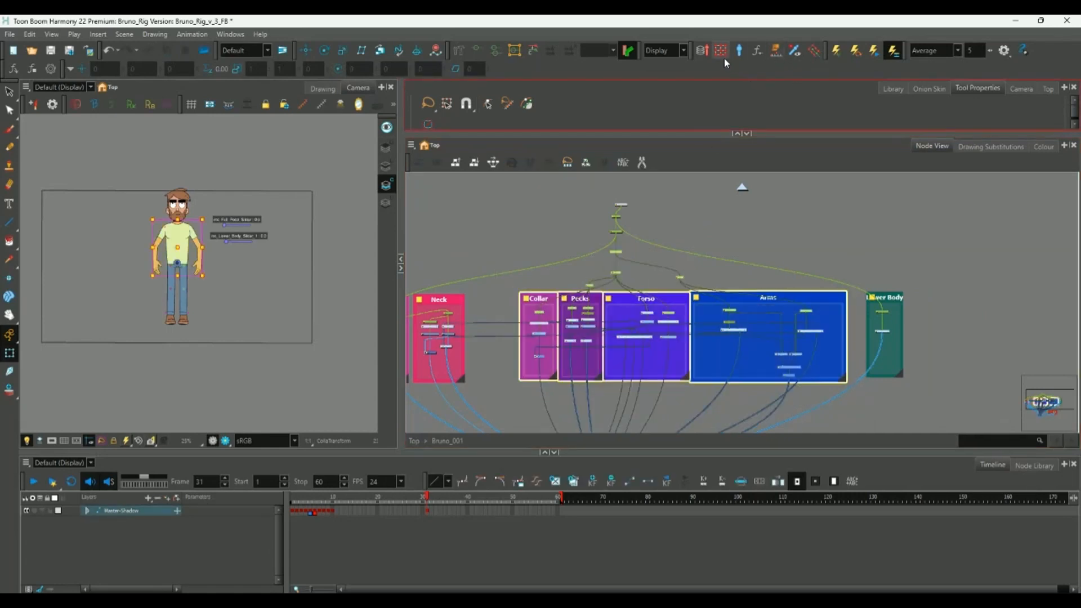
left_click(739, 50)
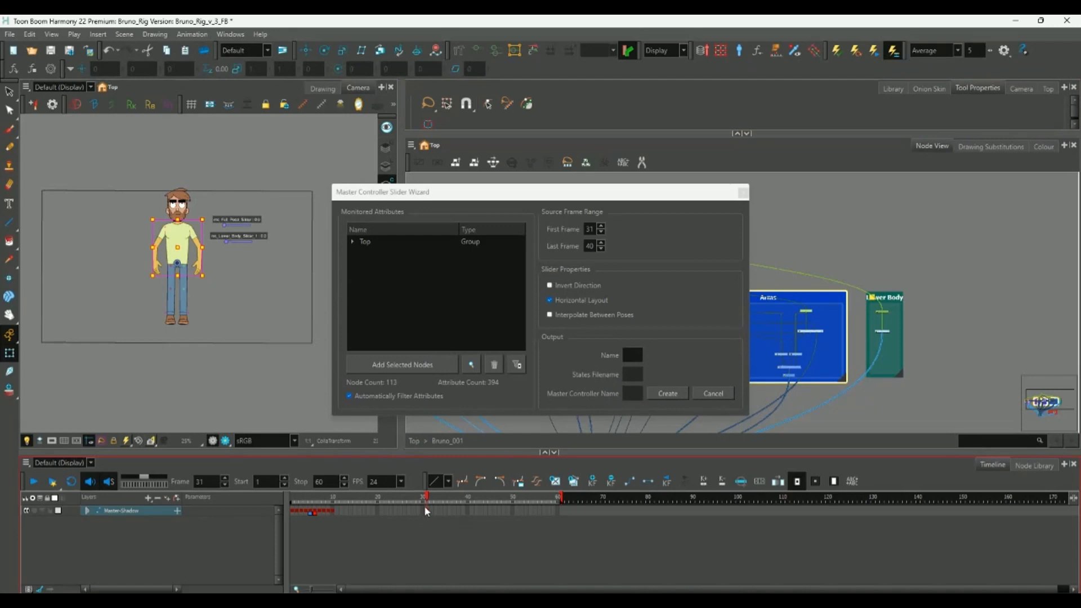
Set the source frame range to 1–10, check the Bruno_001 nodes in the monitored list and filter their attributes.
double_click(588, 229)
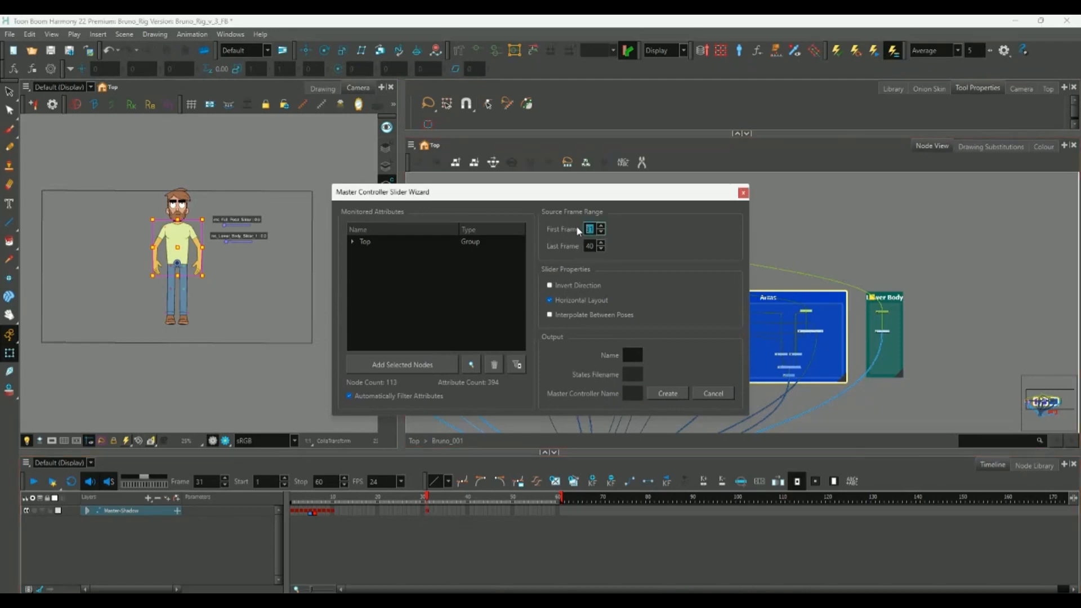
left_click(589, 248)
left_click(353, 242)
left_click(364, 252)
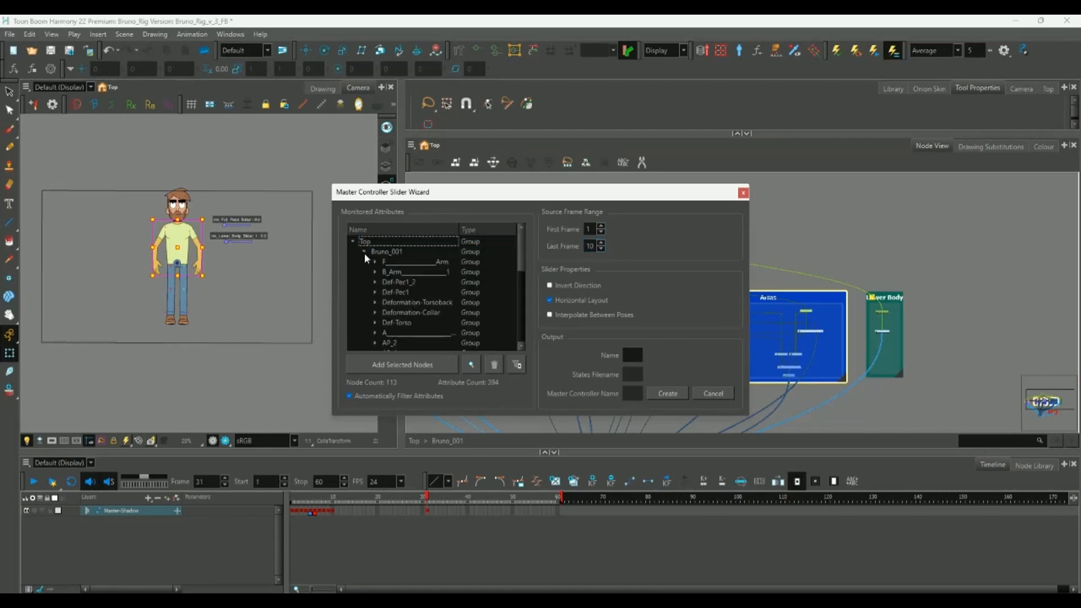
mouse_move(521, 256)
left_mouse_down()
mouse_move(521, 323)
mouse_move(521, 247)
left_mouse_up()
left_click(457, 292)
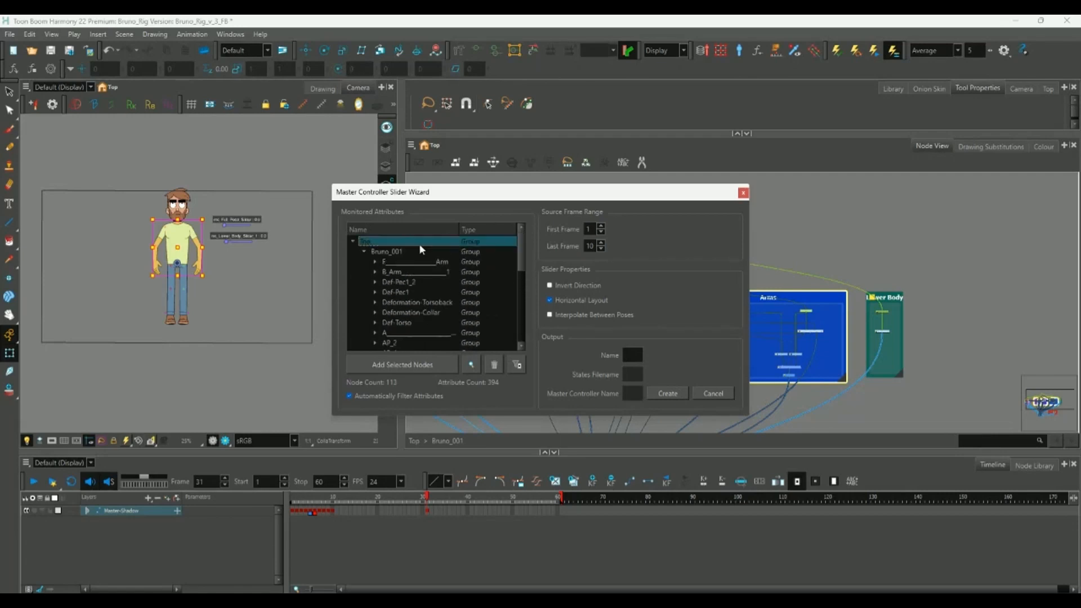
left_click(363, 251)
left_click(515, 366)
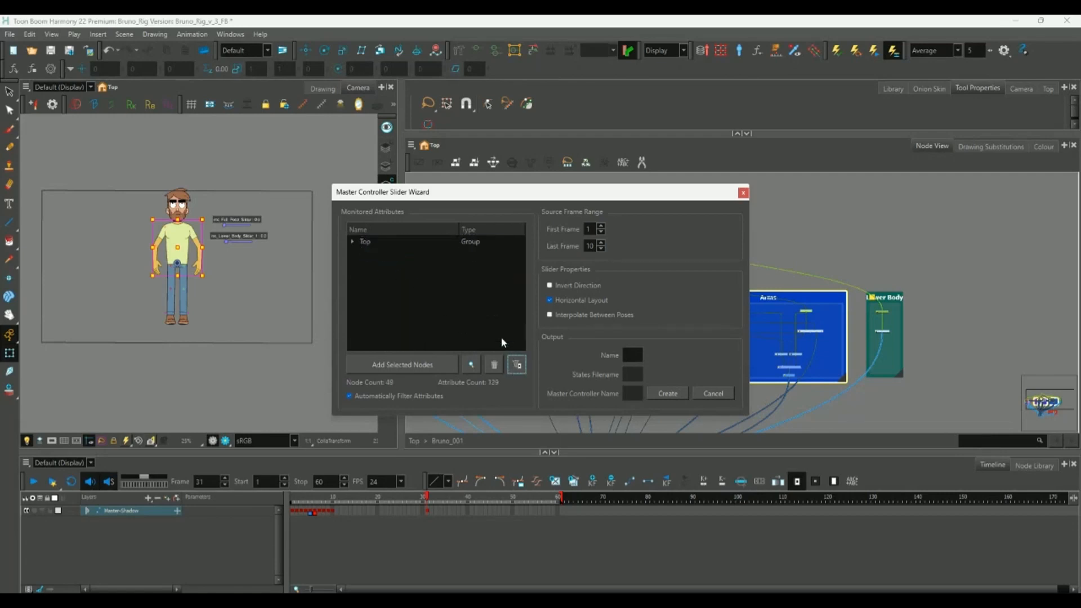
Create the slider with the name Upper_Body_Slider, attach it to the MC composite and close the wizard.
left_click(632, 355)
left_click(668, 393)
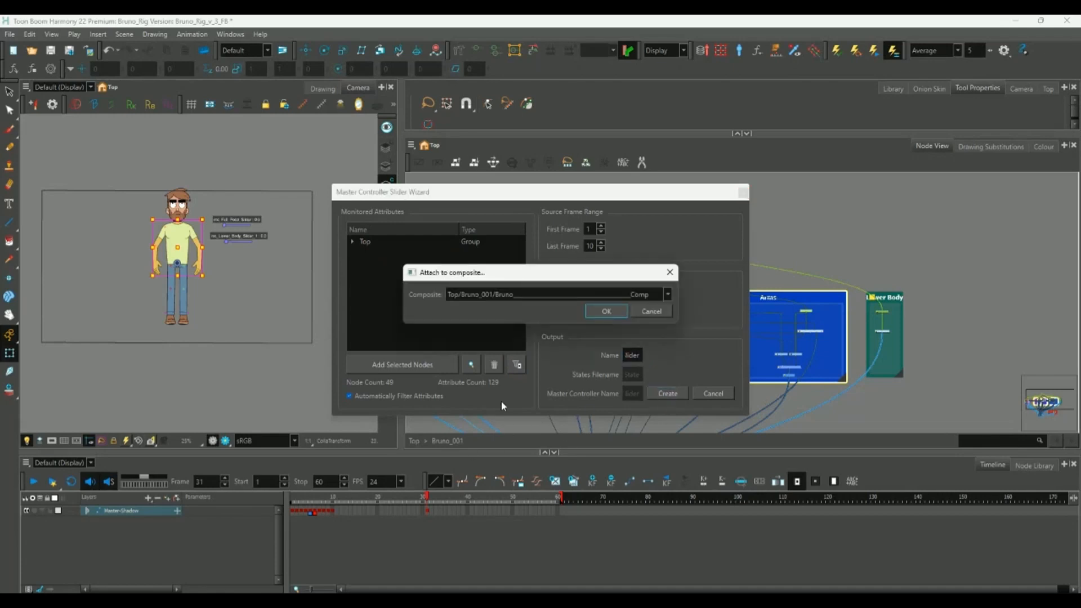
left_click(632, 294)
left_click(532, 327)
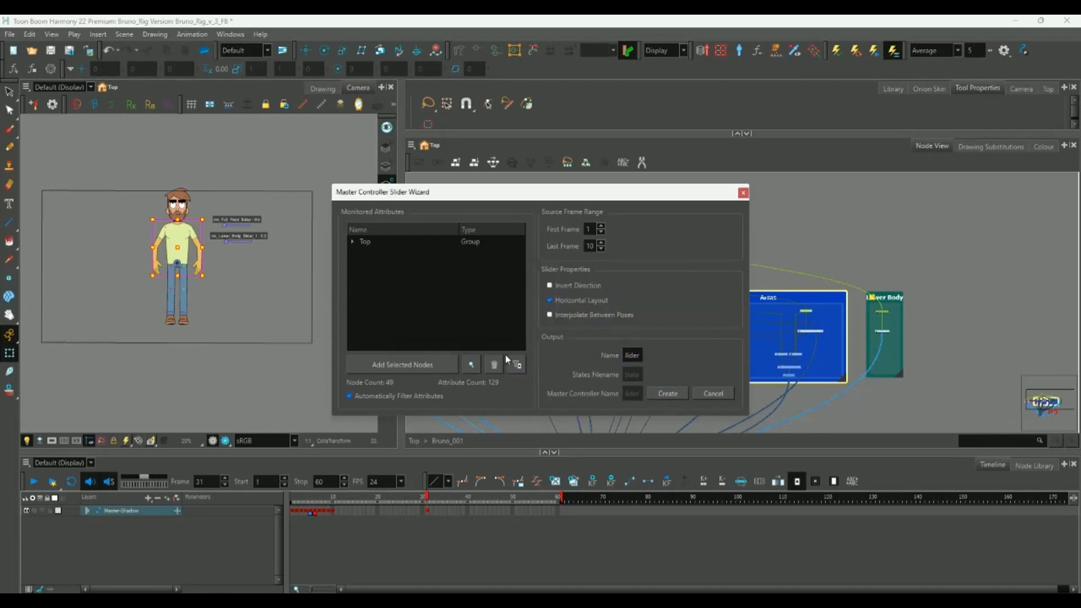
left_click(600, 310)
left_click(768, 488)
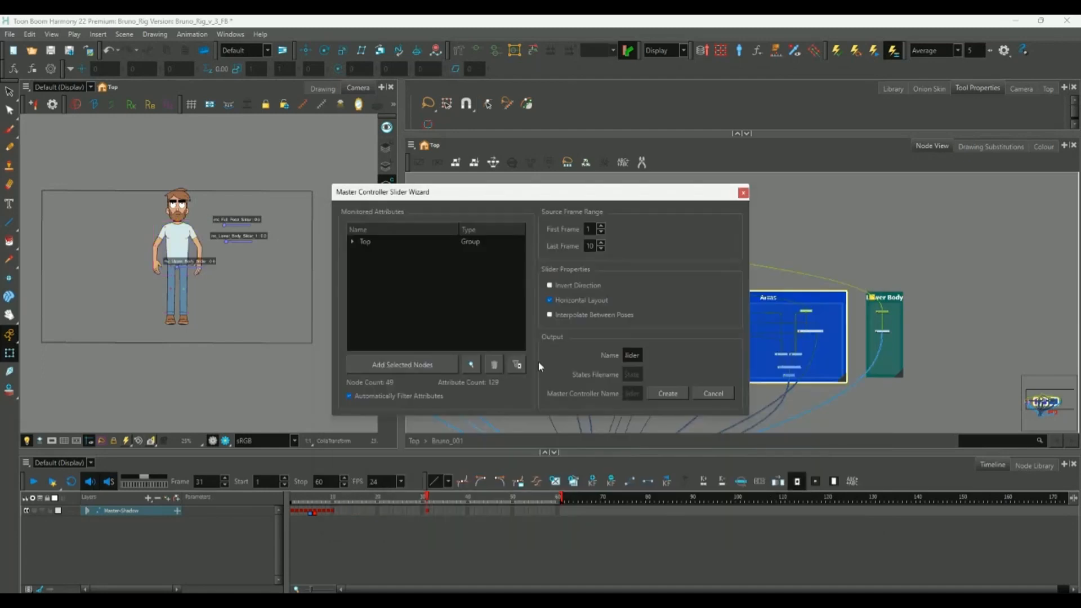
left_click_drag(714, 198, 627, 219)
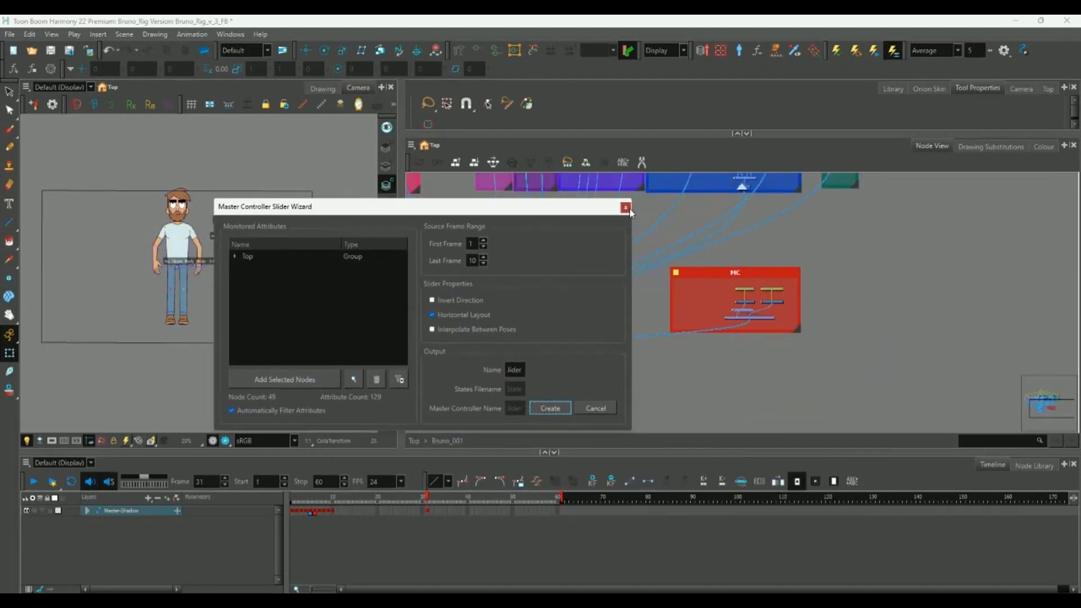
left_click(625, 208)
Arrange the mc_Upper_Body_Slider node beside the other sliders in a widened MC backdrop and add a parent peg to it.
scroll(797, 332, "up", 3)
left_click_drag(819, 343, 887, 352)
left_click_drag(699, 329, 795, 316)
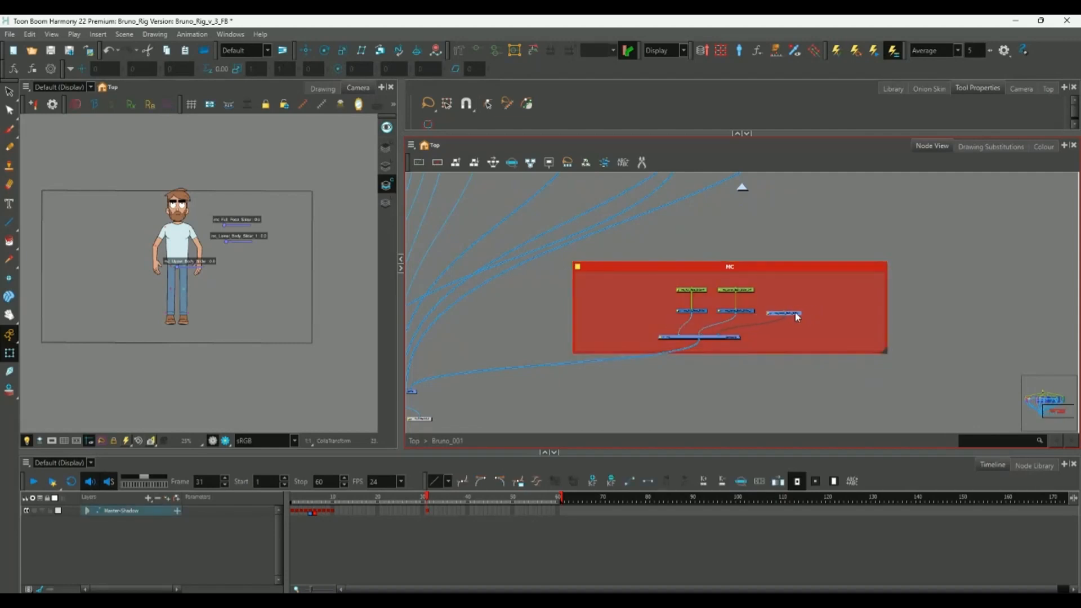
left_click(789, 312)
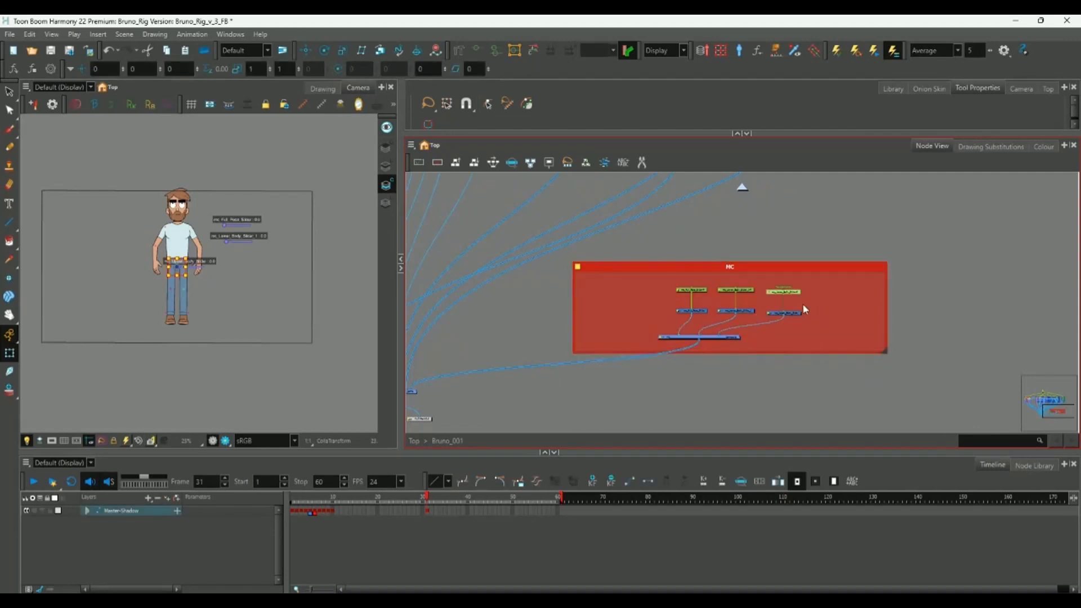
With Animate off, move the mc_Upper_Body_Slider control beneath the lower body slider in the camera view, and turn Animate back on.
left_click(16, 340)
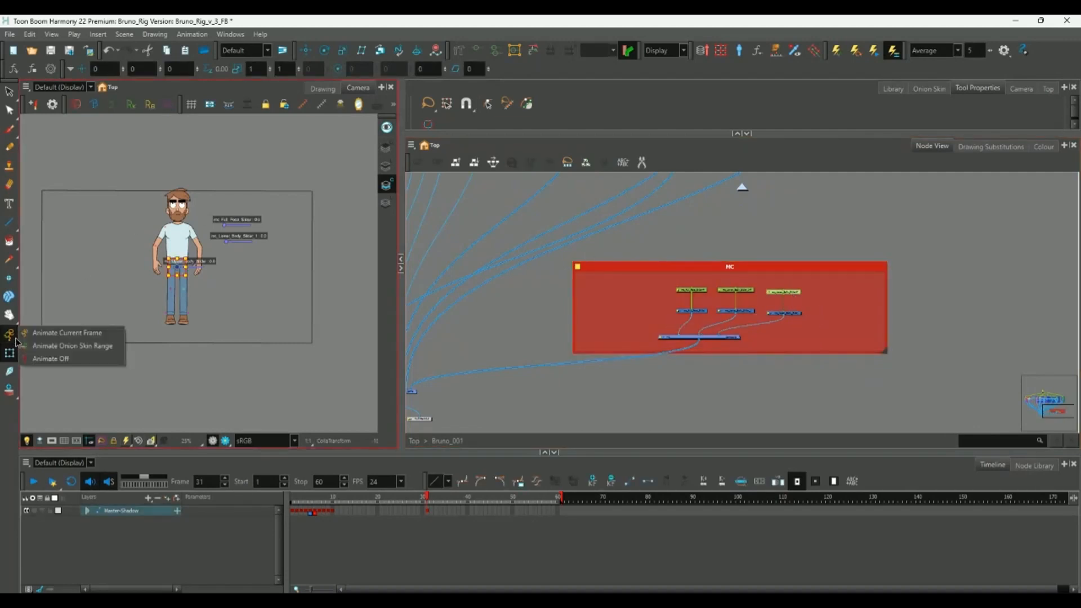
left_click(42, 349)
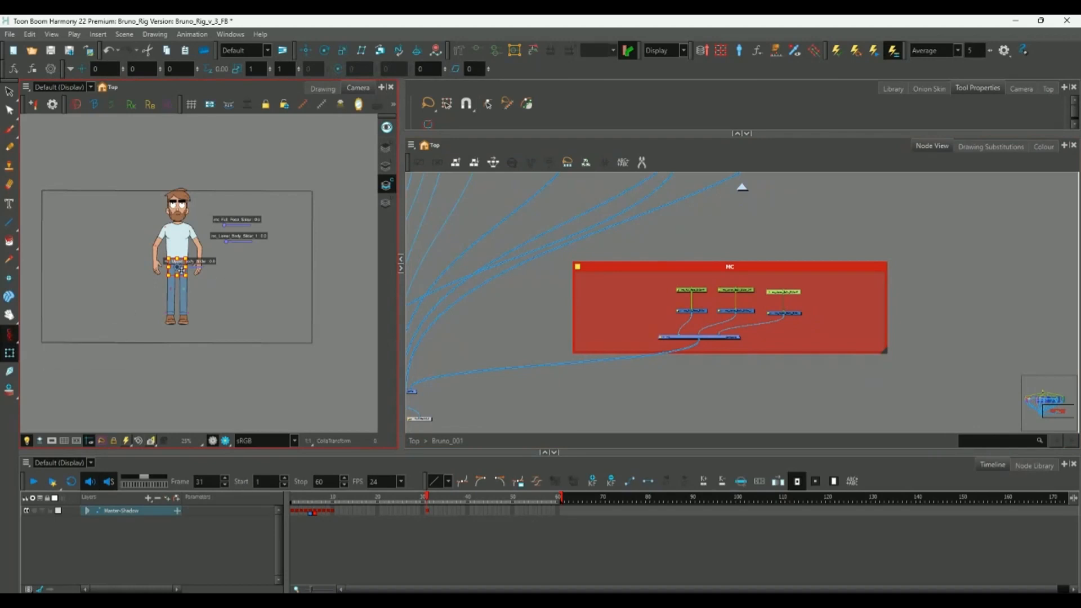
left_click_drag(180, 268, 228, 258)
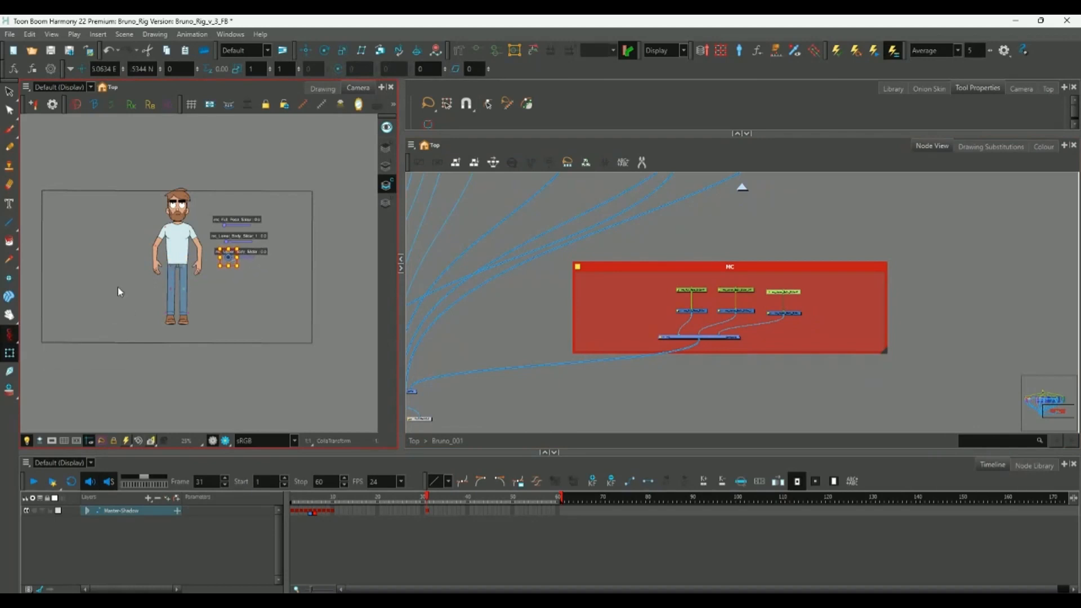
left_click(13, 335)
left_click(36, 332)
Test the upper body, lower body and full pose slider controls on frame 31, returning them all to 0.0.
left_click(525, 344)
left_click(426, 510)
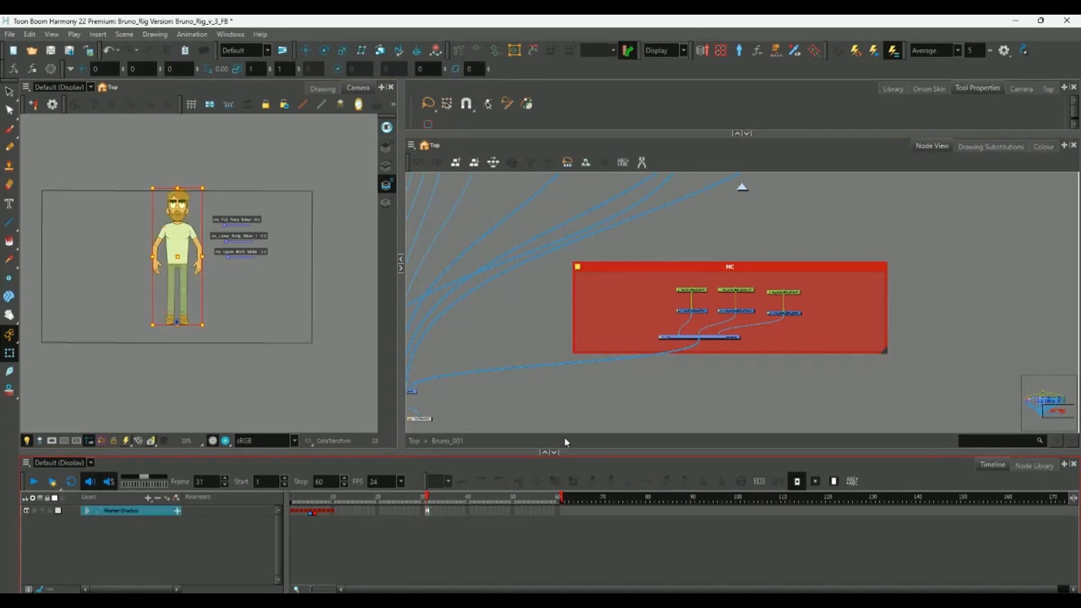
left_click(783, 313)
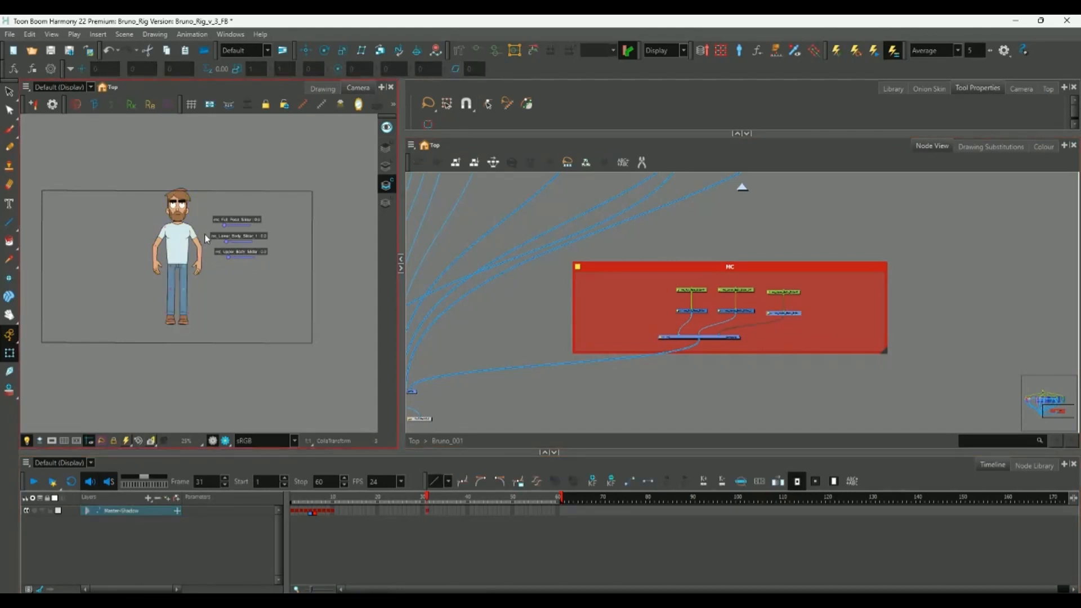
key("2")
key("2")
key("2")
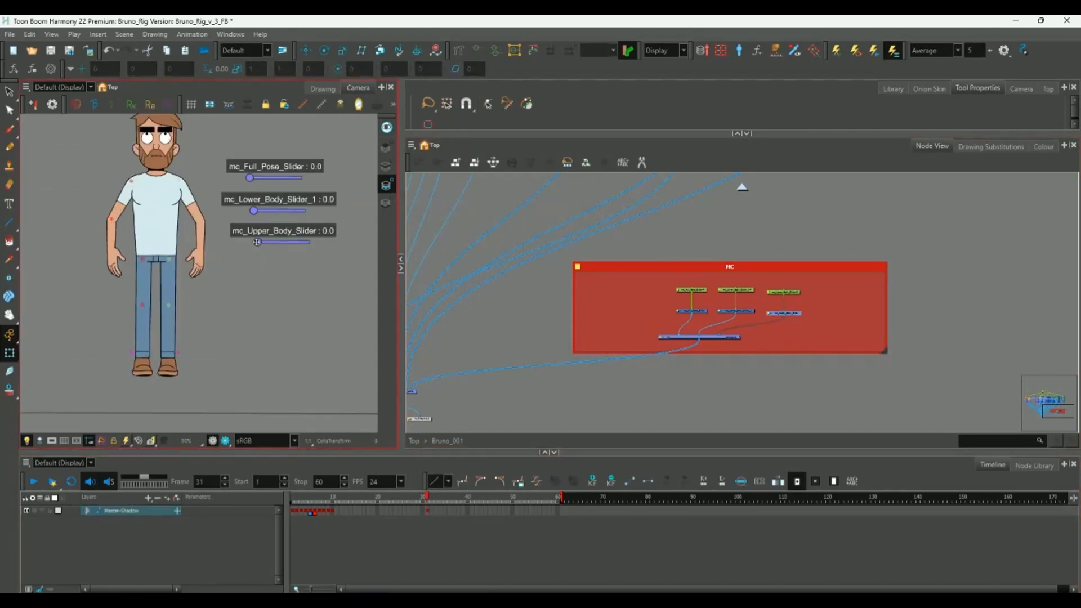
left_click_drag(257, 241, 280, 243)
mouse_move(302, 243)
left_mouse_down()
mouse_move(319, 239)
mouse_move(257, 242)
mouse_move(259, 212)
mouse_move(302, 242)
left_mouse_up()
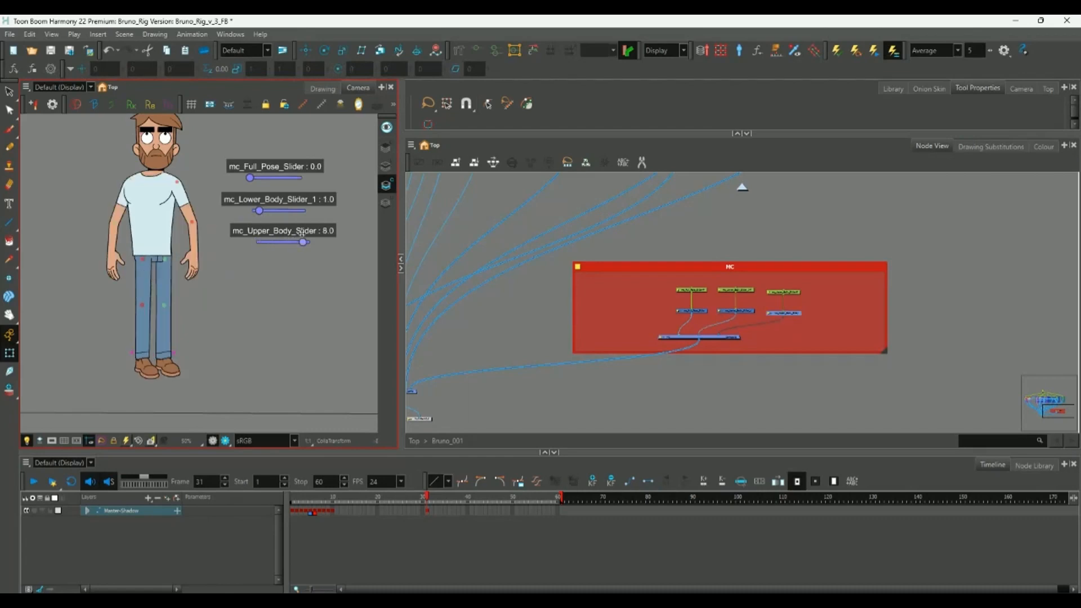
key("ctrl+z")
key("ctrl+z")
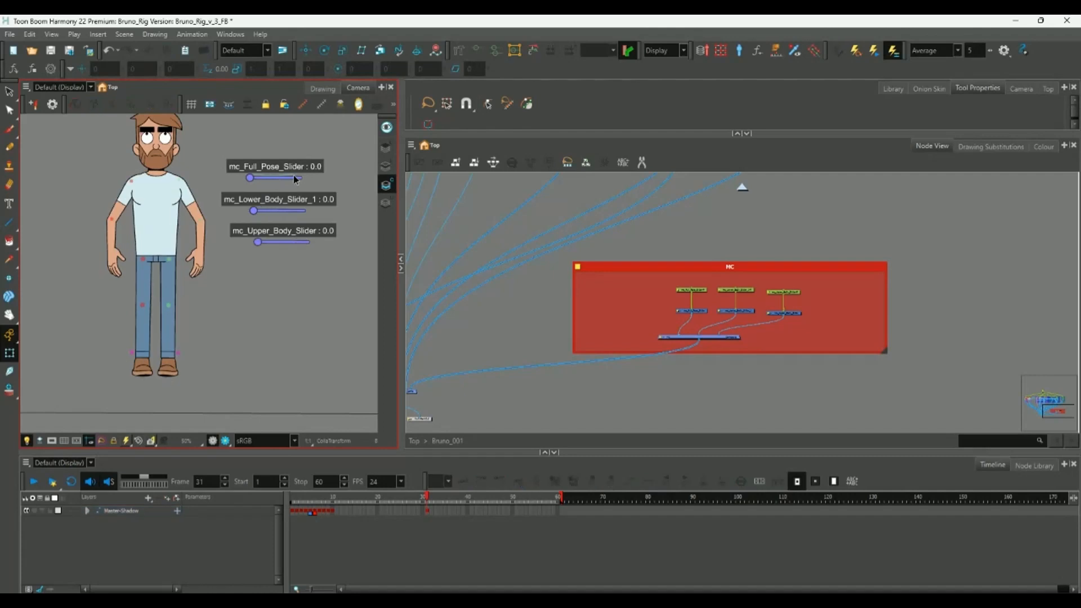
left_click_drag(251, 176, 225, 179)
Move the head peg out of the Head backdrop to just above it in the node view.
left_click(724, 364)
scroll(591, 265, "down", 3)
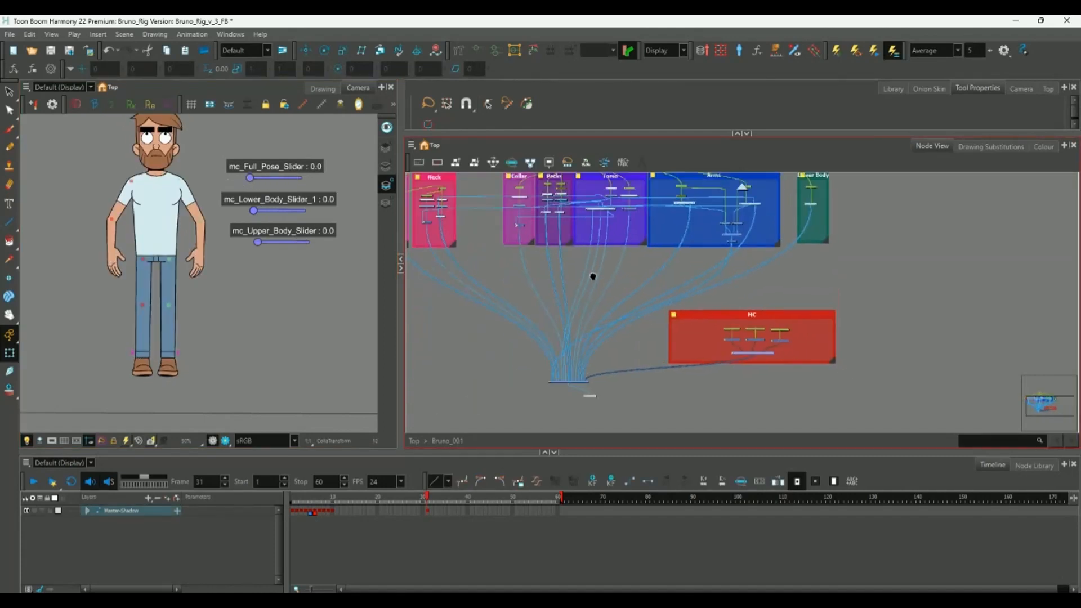
scroll(608, 275, "up", 5)
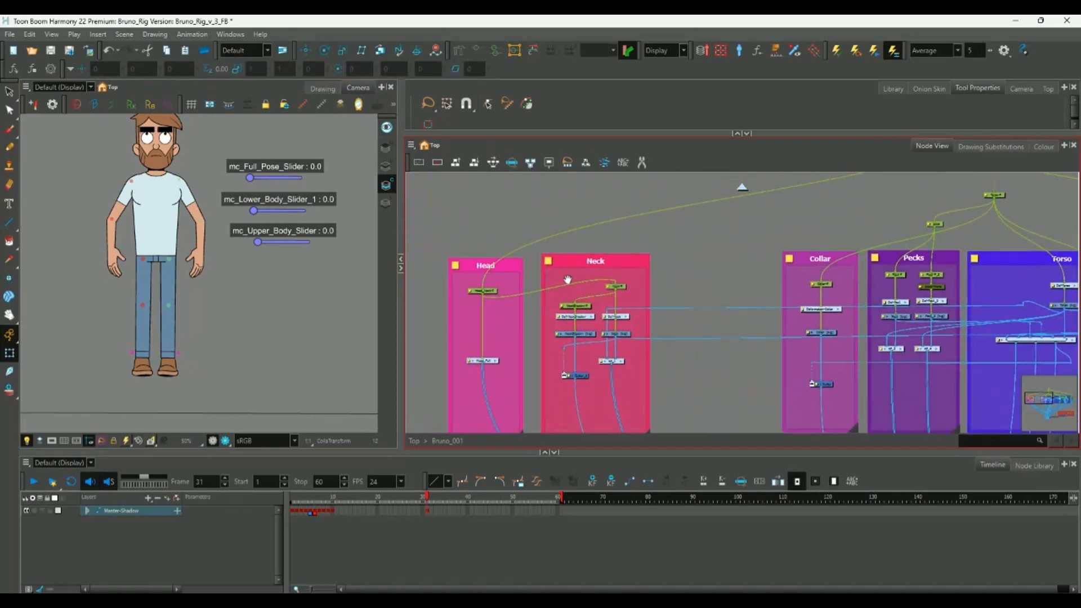
left_click(491, 293)
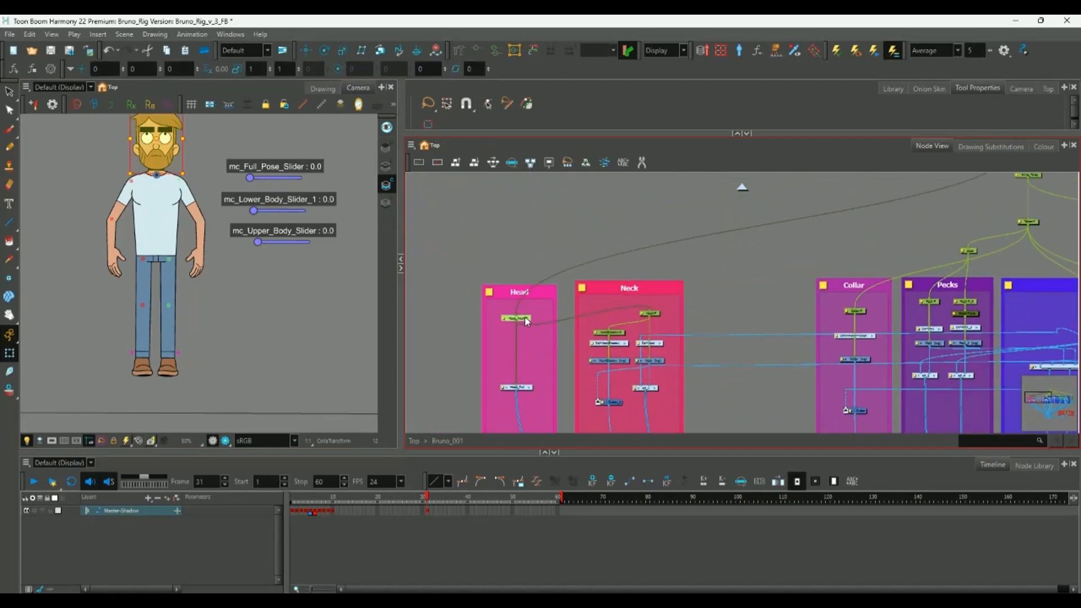
left_click_drag(525, 321, 543, 254)
scroll(549, 262, "down", 3)
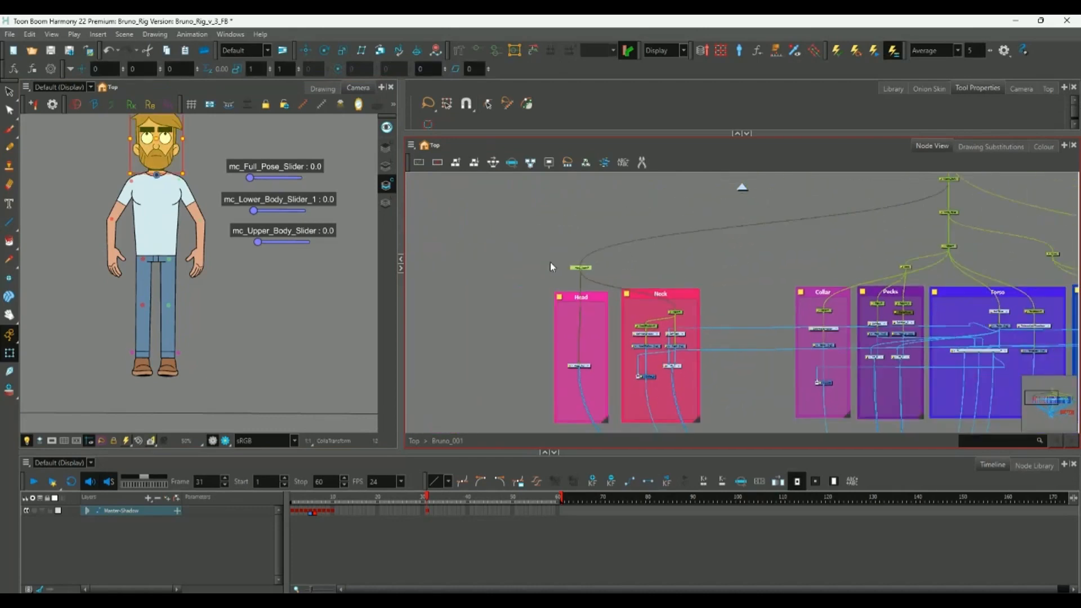
scroll(540, 285, "down", 2)
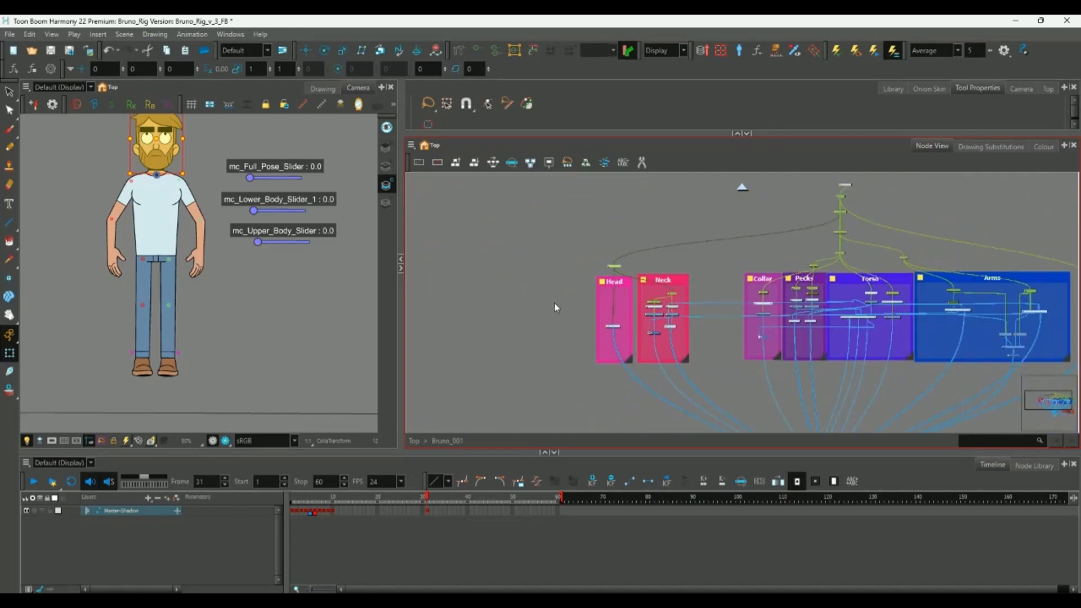
Go to frame 1, select the Head and Neck backdrops without the head peg, and open the Master Controller Slider Wizard.
left_click(424, 499)
left_click_drag(424, 498, 291, 499)
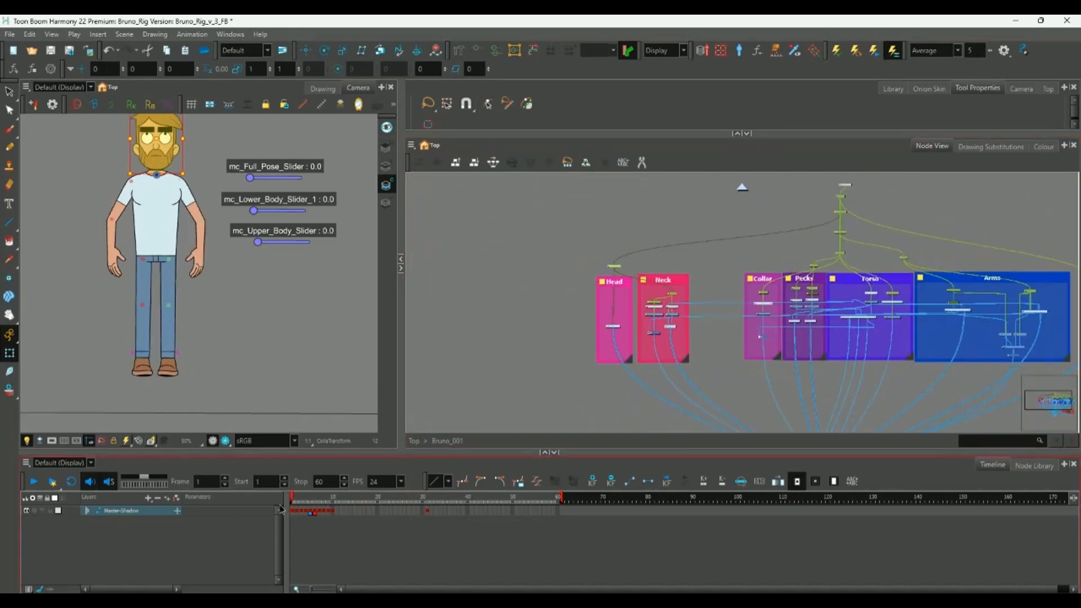
scroll(541, 304, "up", 2)
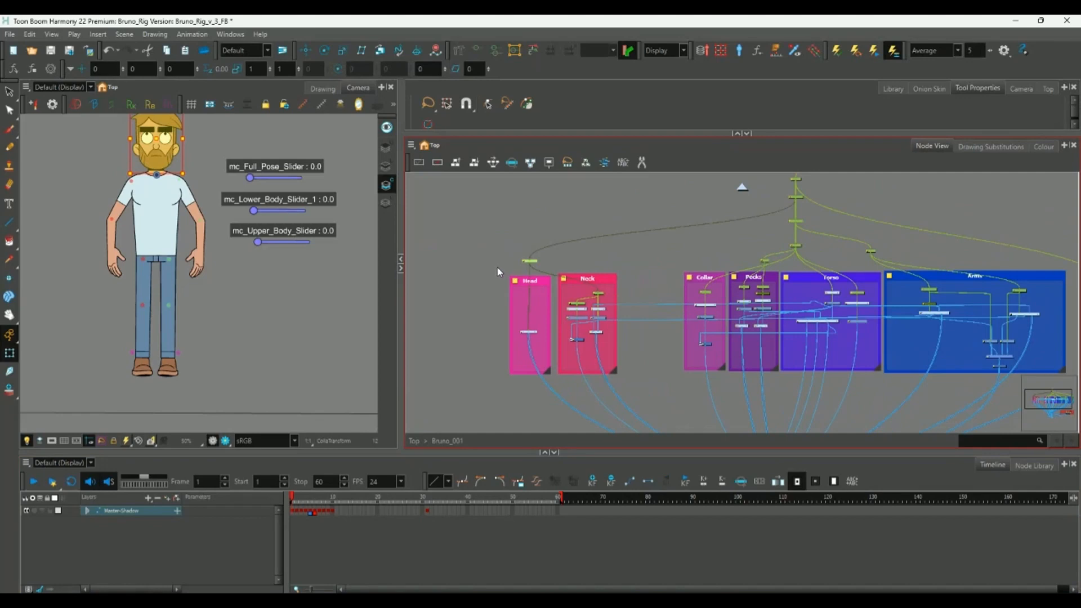
left_click_drag(474, 237, 650, 401)
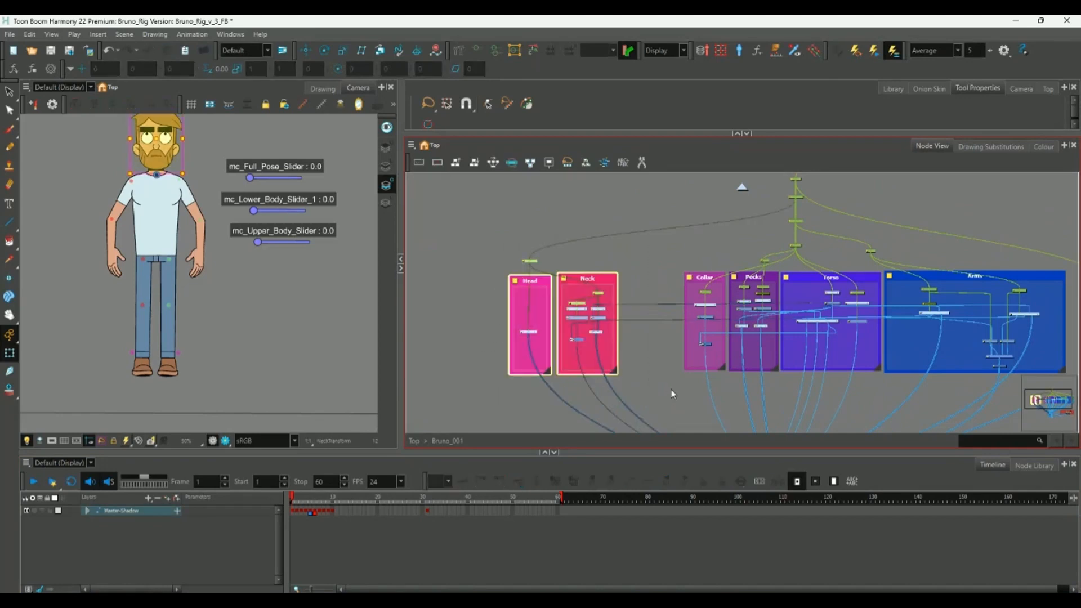
left_click(512, 226)
left_click_drag(472, 228, 640, 404)
left_click(738, 50)
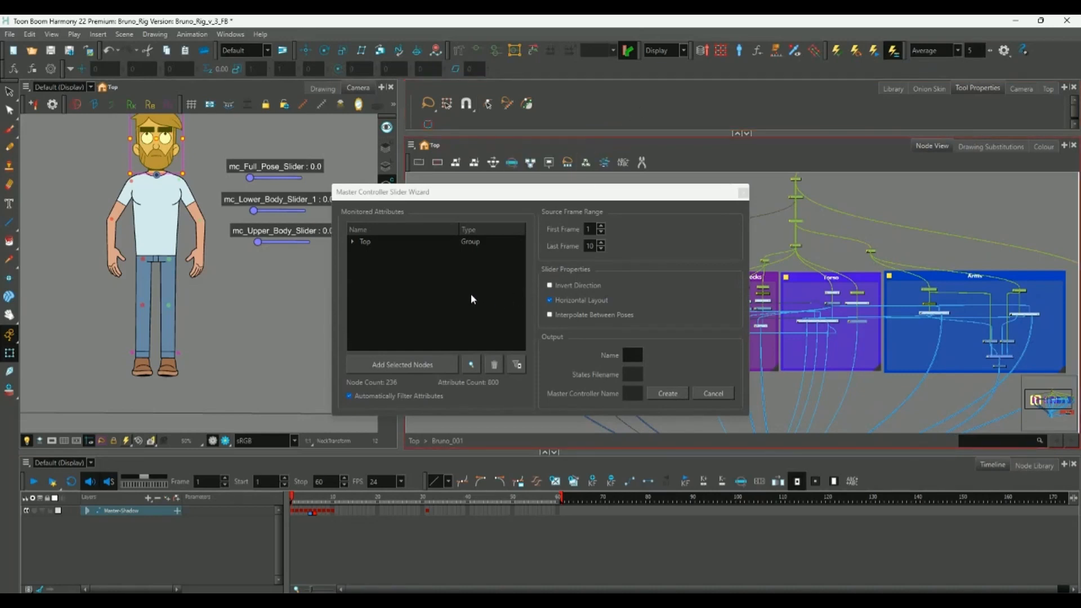
Check the head and neck nodes listed under Bruno_001 and filter the monitored attributes.
left_click(352, 242)
left_click(364, 252)
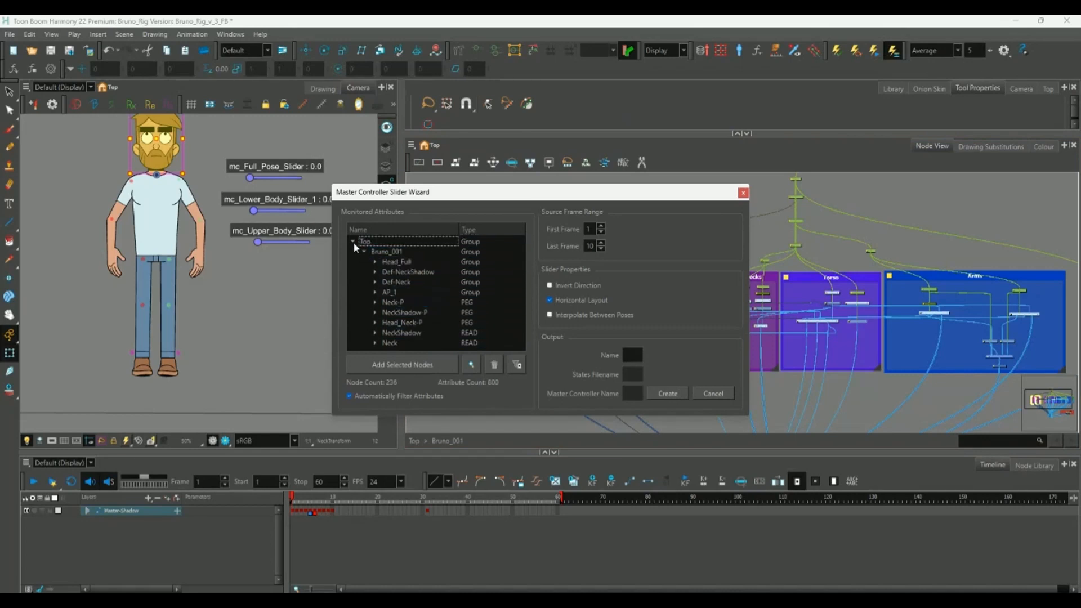
left_click(365, 251)
left_click(516, 365)
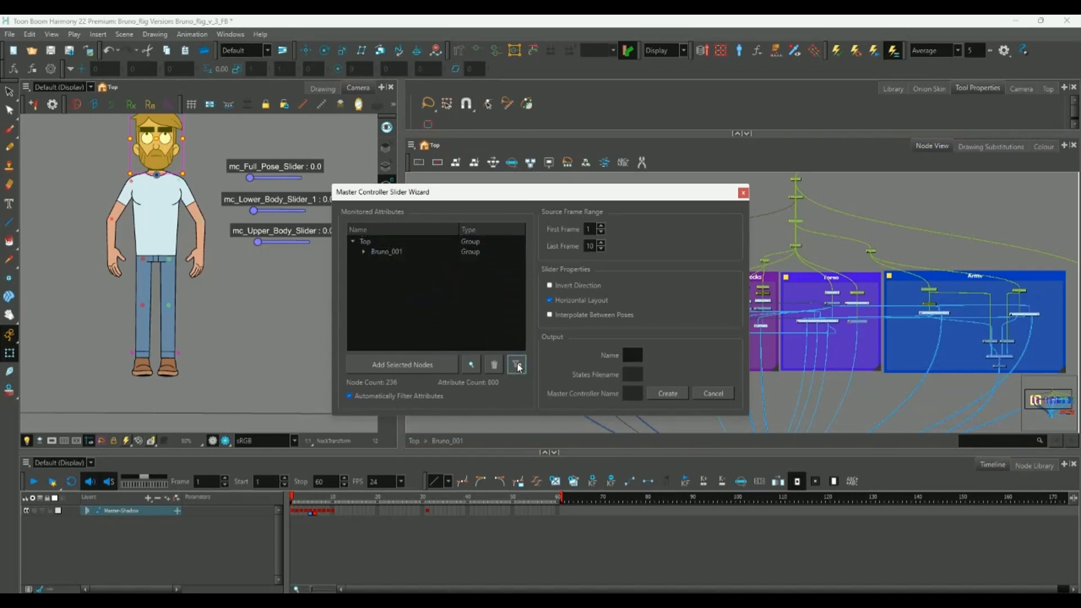
Name the new slider Head_Slider, create it, and attach it to the MC composite of Bruno_001.
type("He")
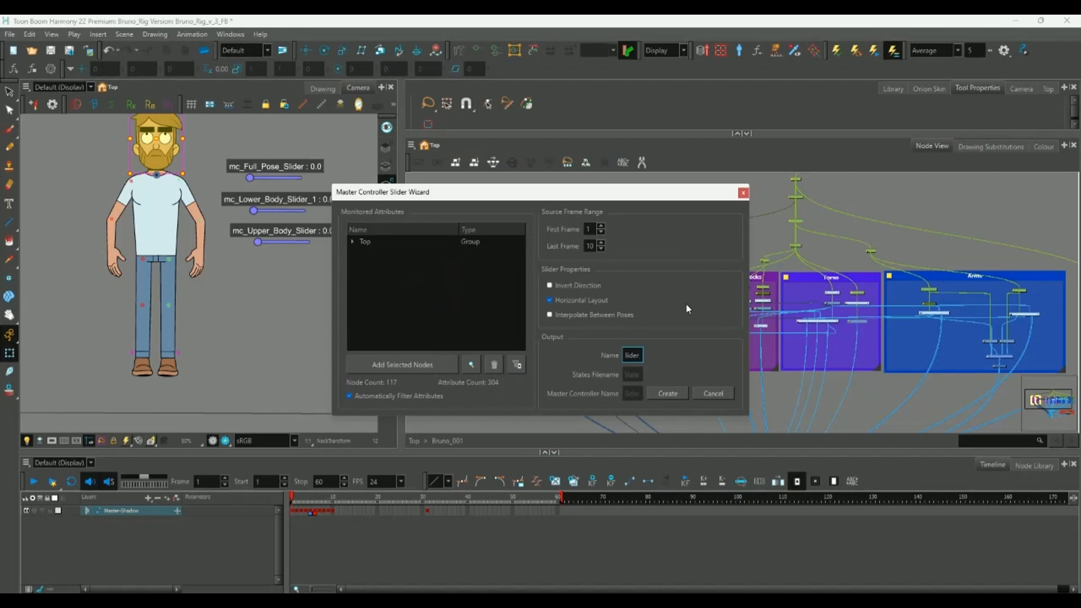
left_click(667, 394)
left_click(633, 295)
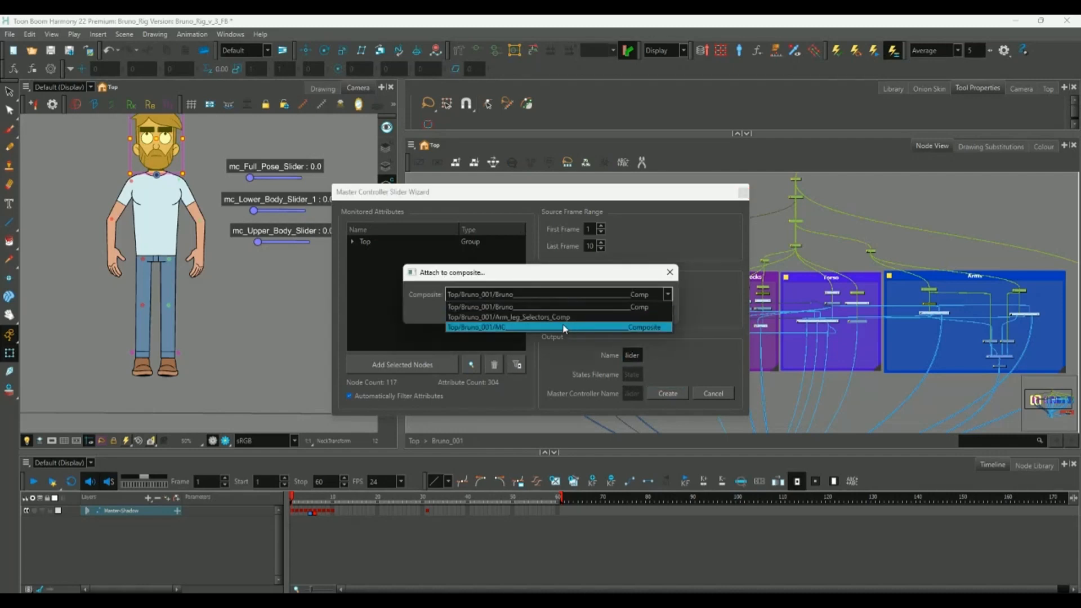
left_click(562, 327)
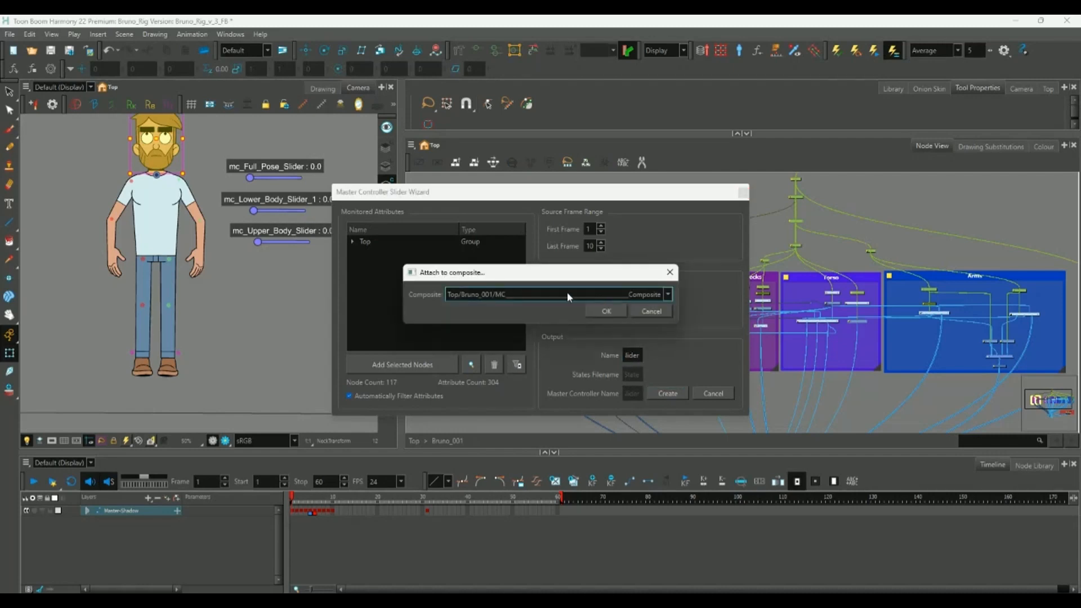
left_click(600, 310)
Place the new head slider nodes beside the other sliders in the MC backdrop and close the slider wizard.
left_click(776, 486)
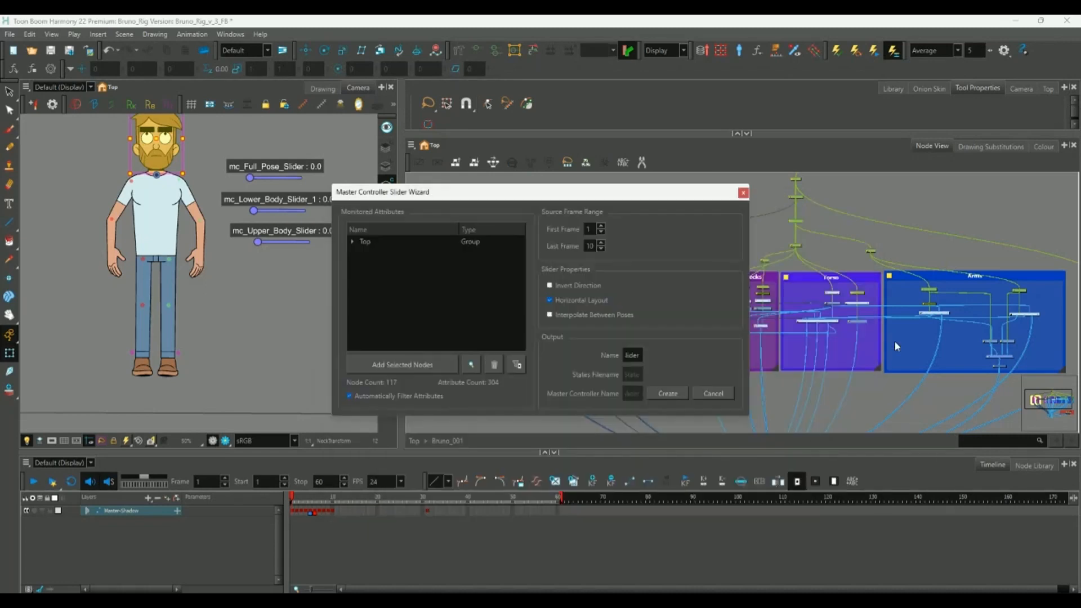
scroll(878, 353, "up", 5)
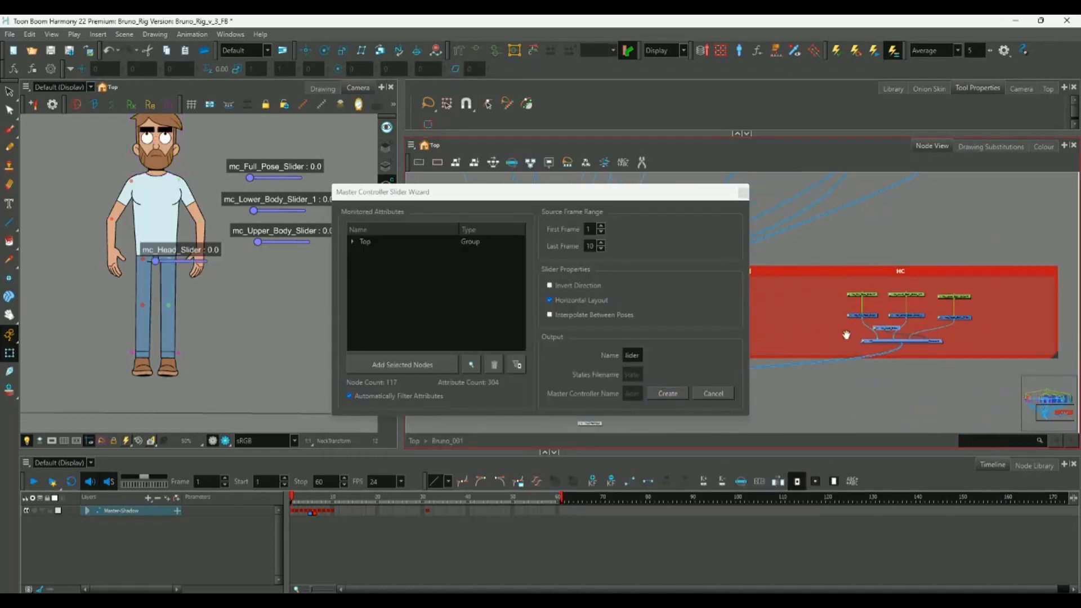
left_click_drag(824, 352, 956, 340)
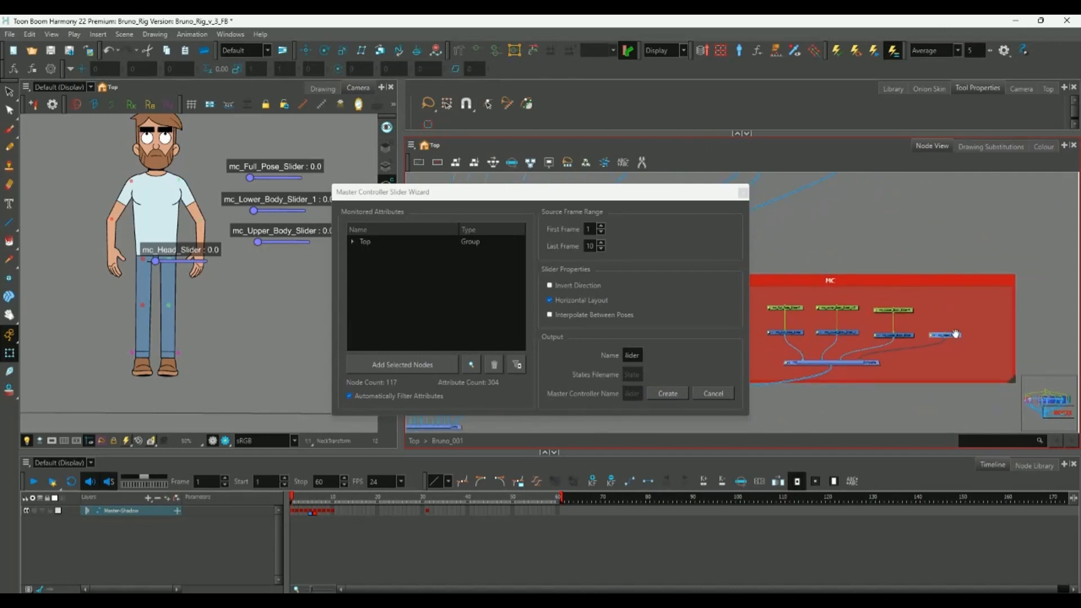
left_click(742, 194)
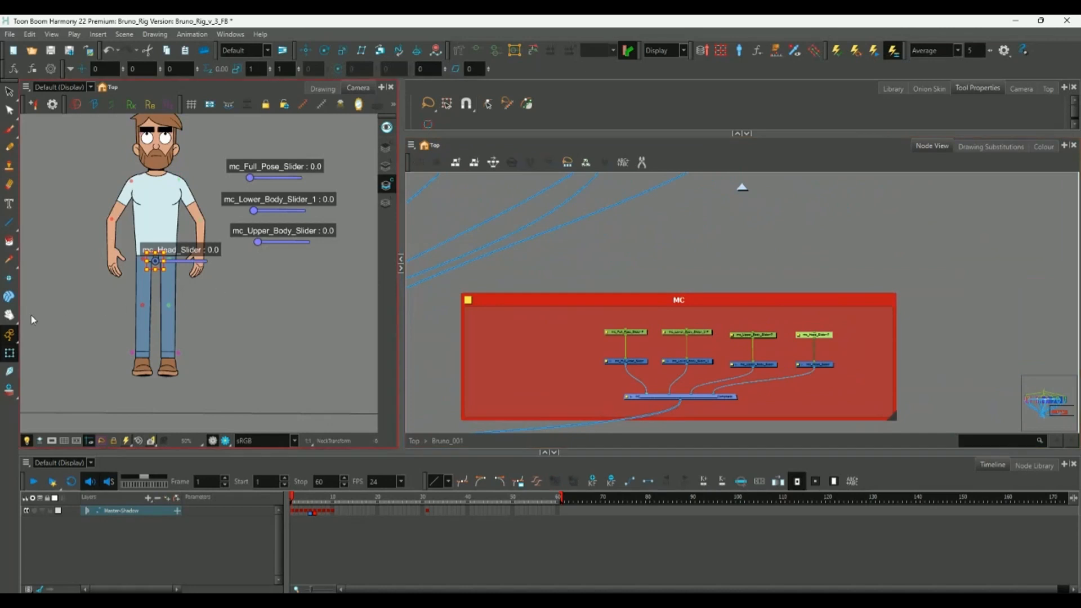
Move the mc_Head_Slider widget directly beneath mc_Upper_Body_Slider in the camera view.
left_click(9, 334)
left_click(38, 361)
left_click_drag(156, 262, 257, 265)
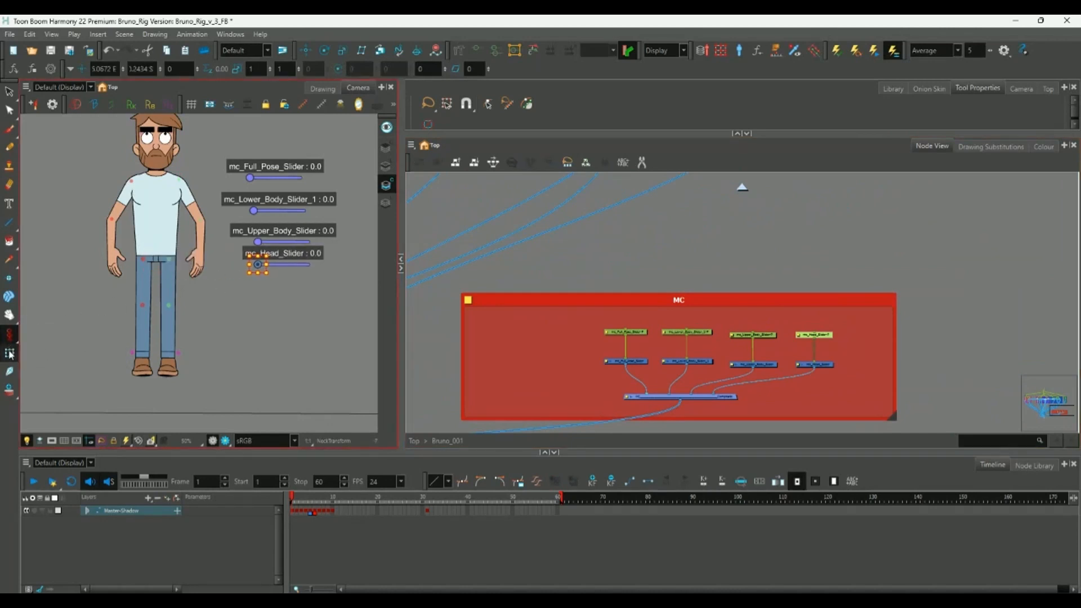
On frame 31, hide the other slider controls and display only the head slider to test it.
left_click(427, 510)
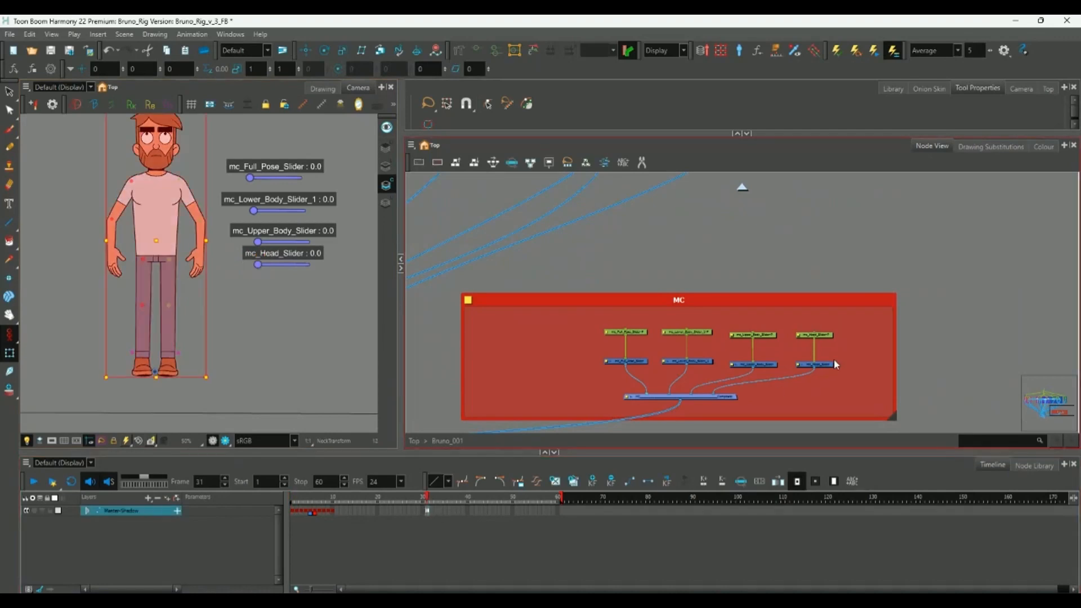
left_click(196, 358)
left_click(9, 334)
left_click(50, 334)
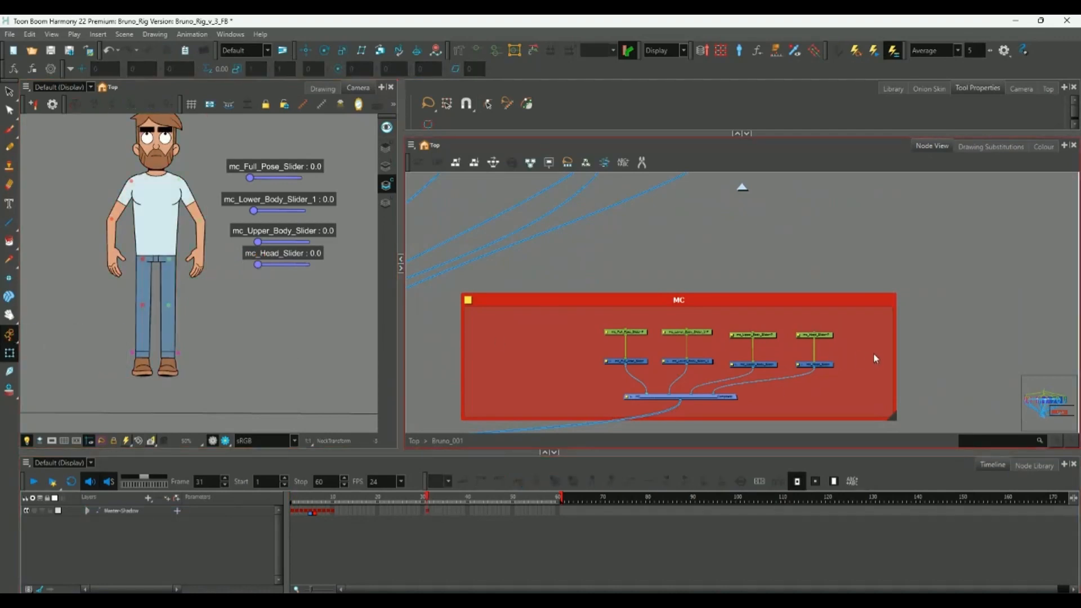
left_click(828, 368)
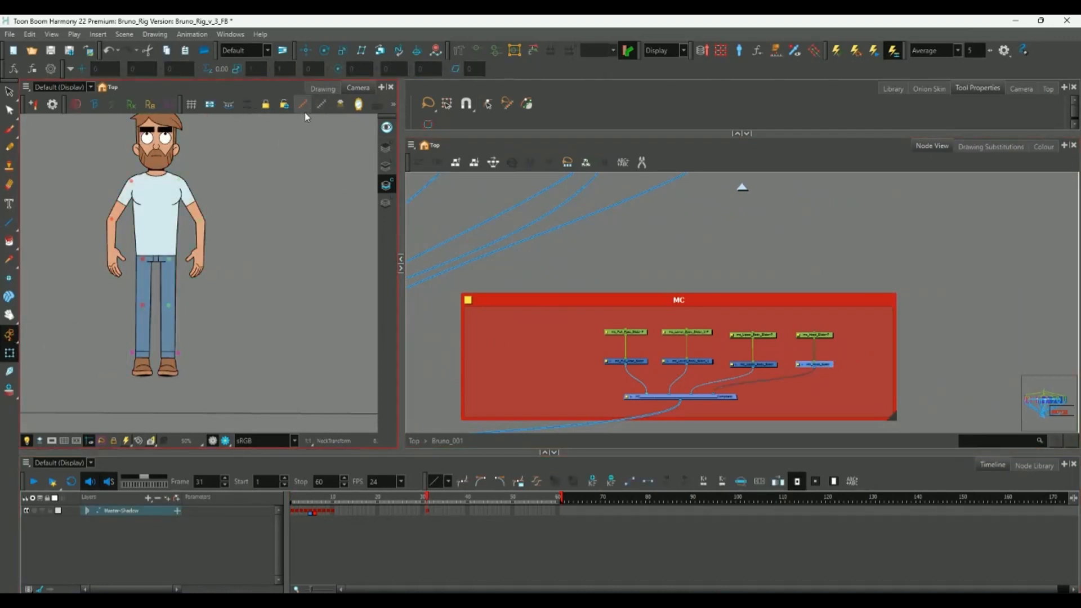
left_click_drag(251, 265, 322, 355)
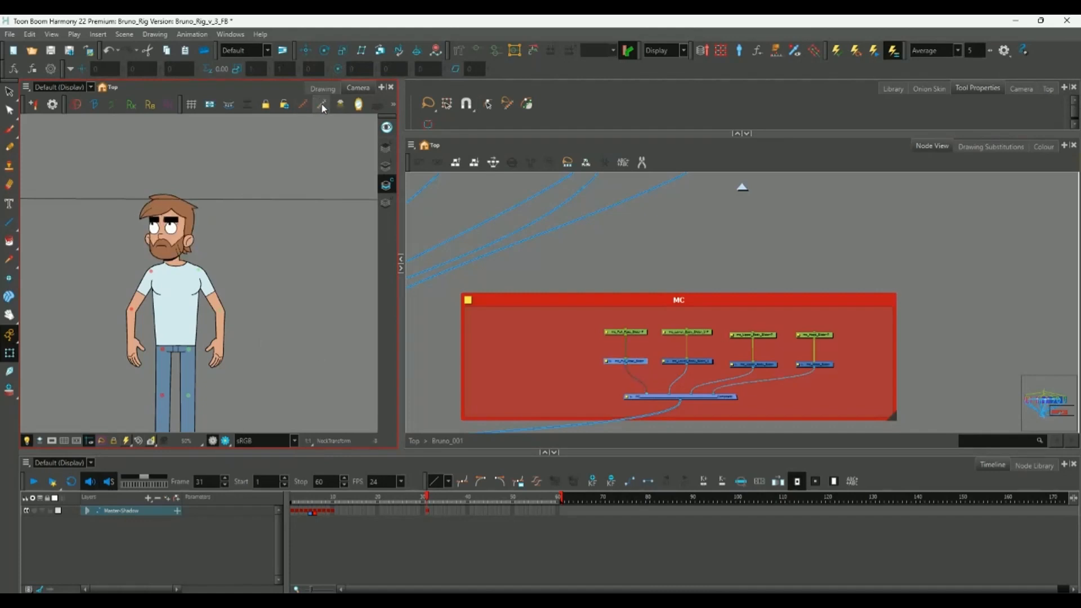
Display only the full pose slider control and test it on frame 30.
left_click(304, 105)
mouse_move(270, 268)
left_mouse_down()
mouse_move(306, 268)
mouse_move(261, 271)
mouse_move(326, 265)
mouse_move(271, 268)
left_mouse_up()
scroll(265, 258, "down", 2)
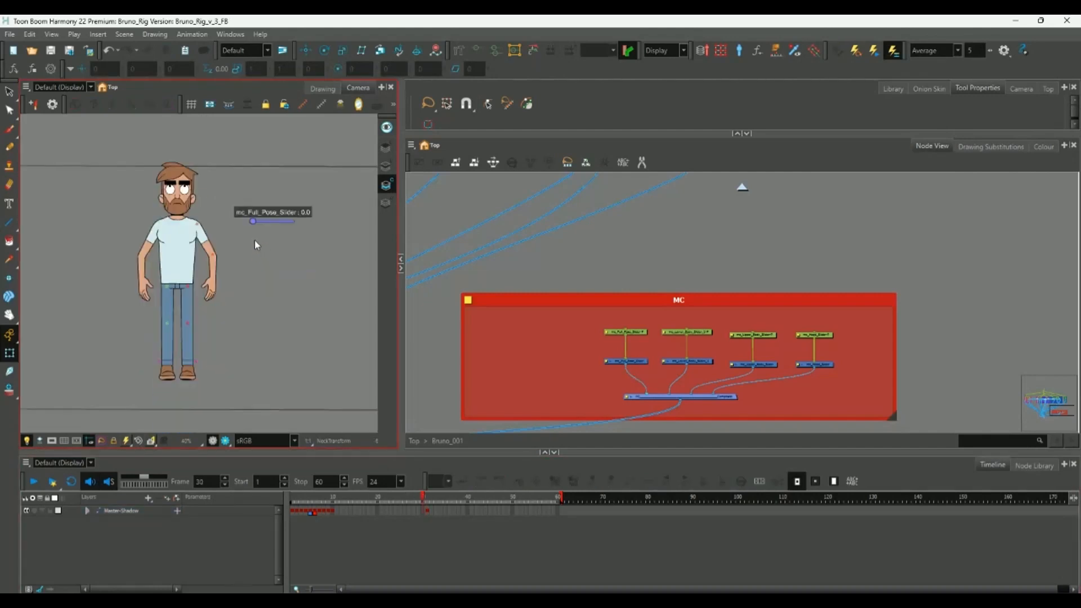
mouse_move(252, 220)
left_mouse_down()
mouse_move(268, 221)
mouse_move(231, 222)
left_mouse_up()
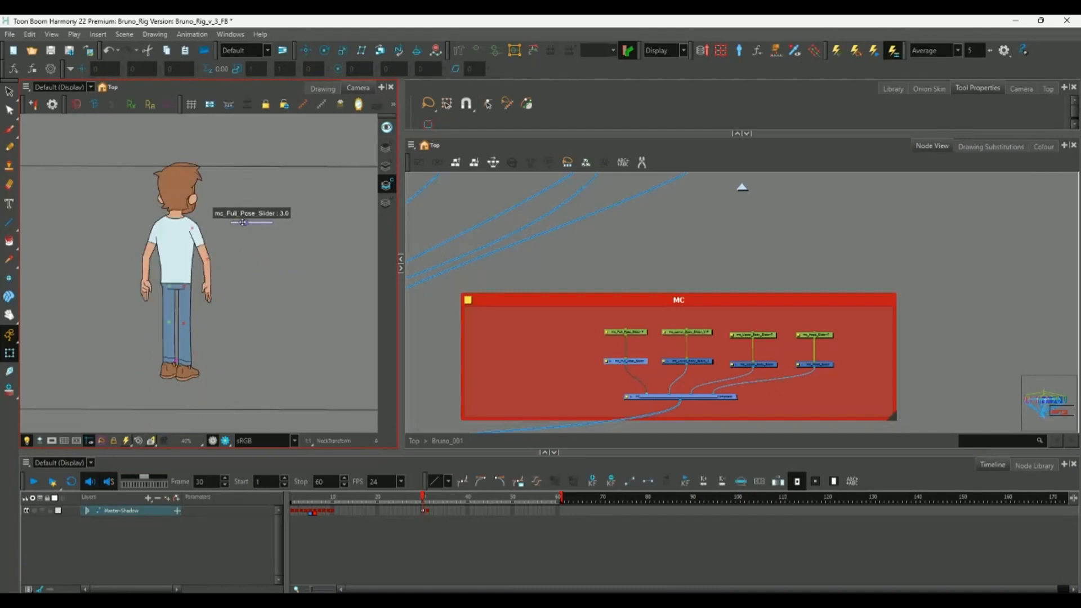
Display only the upper body slider control and test it at 1.0.
left_click(577, 330)
left_click(773, 370)
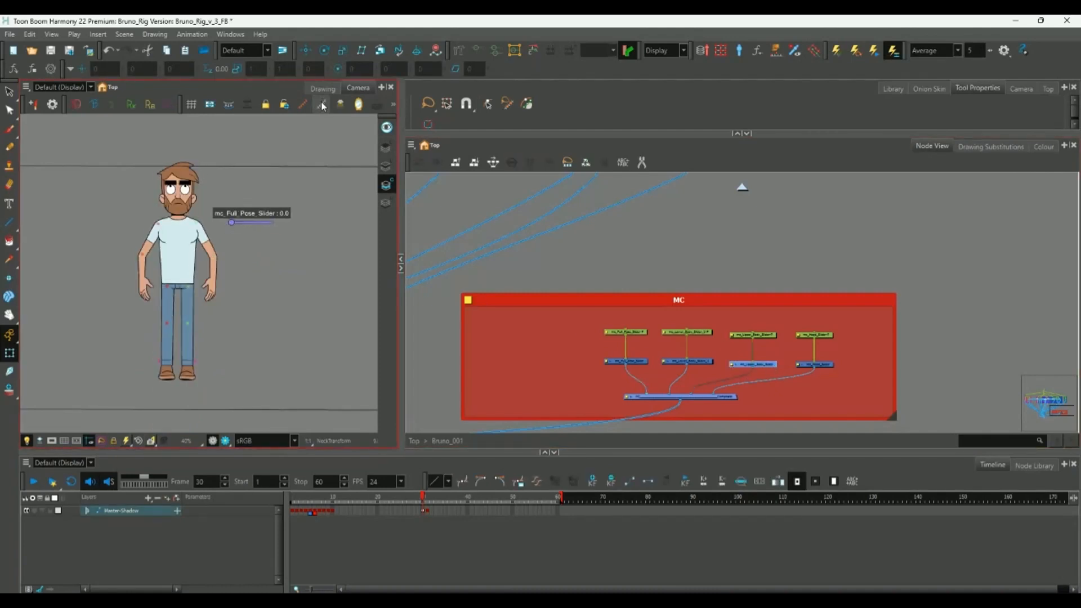
left_click_drag(264, 275, 267, 274)
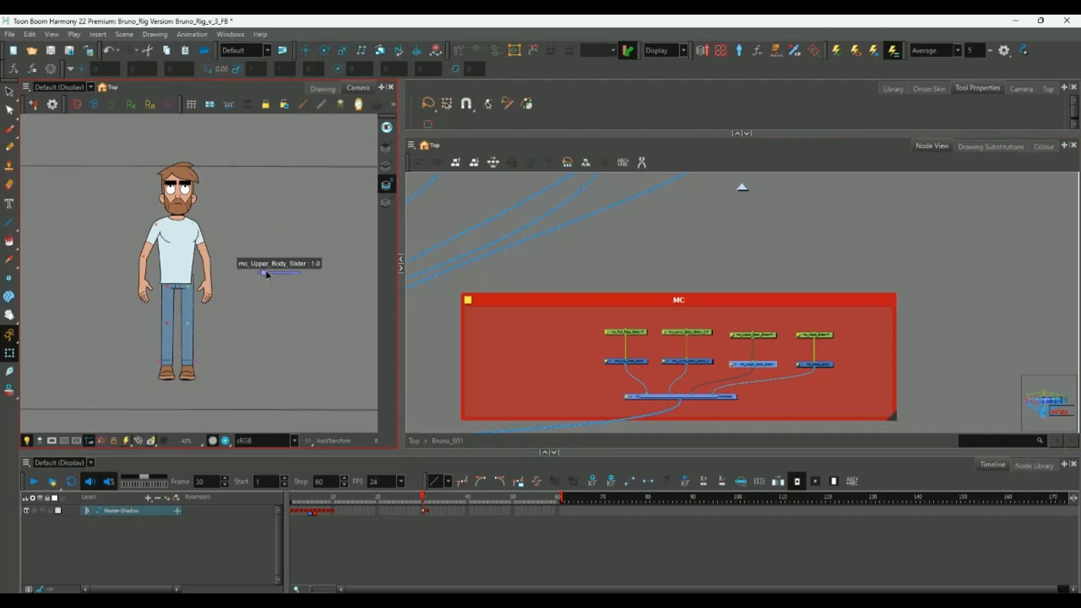
Display only the head slider control, test it at 8.0, and select the lower body slider node.
left_click(760, 365)
left_click(814, 364)
left_click(330, 122)
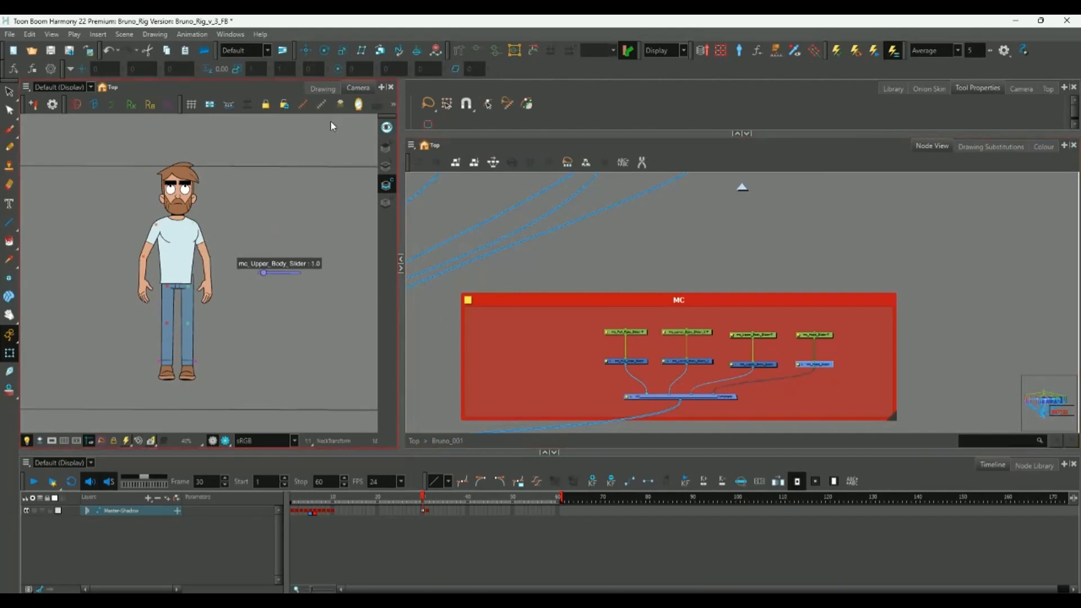
left_click(302, 107)
mouse_move(297, 290)
left_mouse_down()
mouse_move(261, 296)
mouse_move(295, 290)
left_mouse_up()
left_click(715, 369)
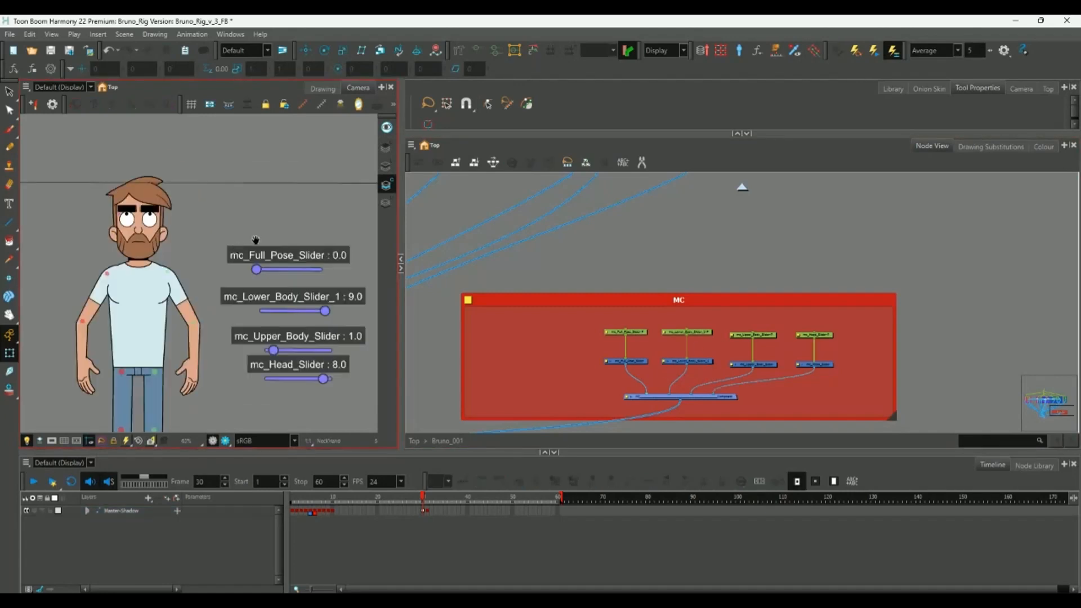
Bring the character and all four sliders into view and save the scene.
left_click_drag(256, 241, 286, 226)
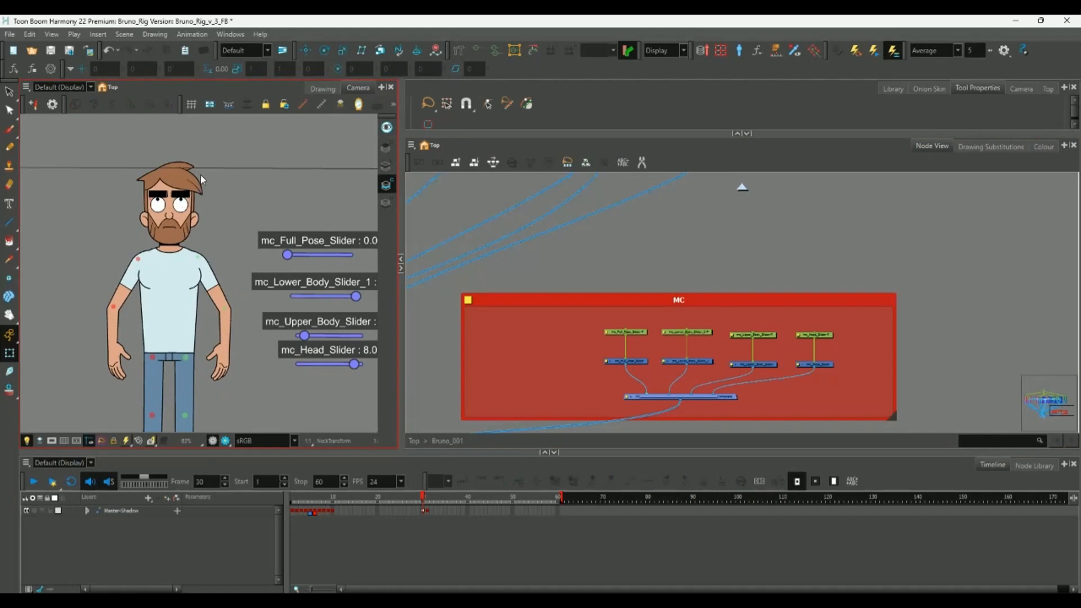
scroll(220, 223, "down", 2)
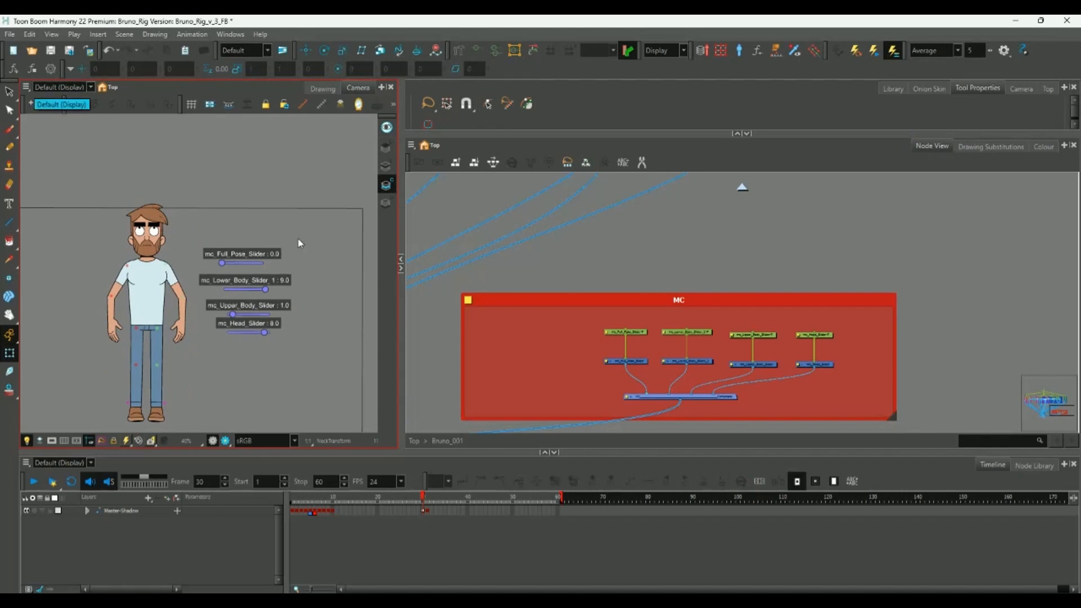
left_click(50, 52)
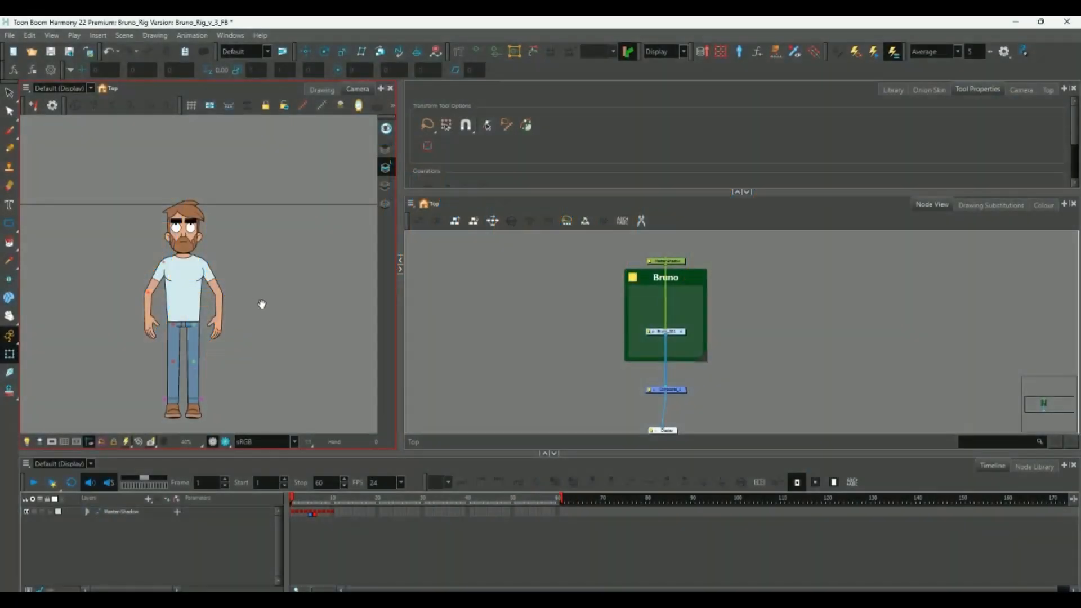
Move the composite node up to just below the Bruno backdrop and go to frame 20.
left_click(680, 390)
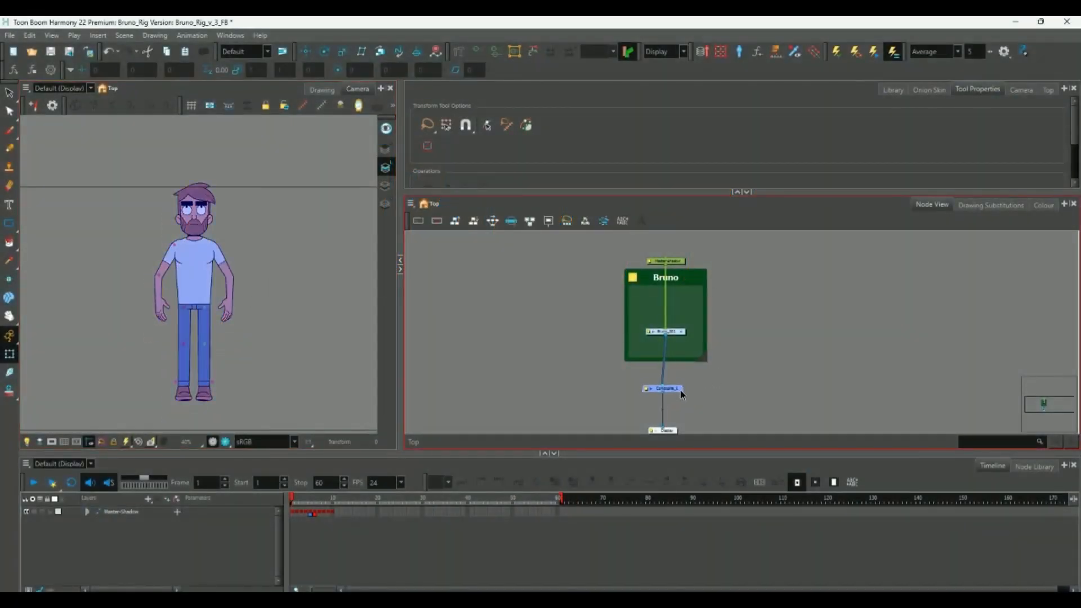
left_click_drag(680, 390, 686, 379)
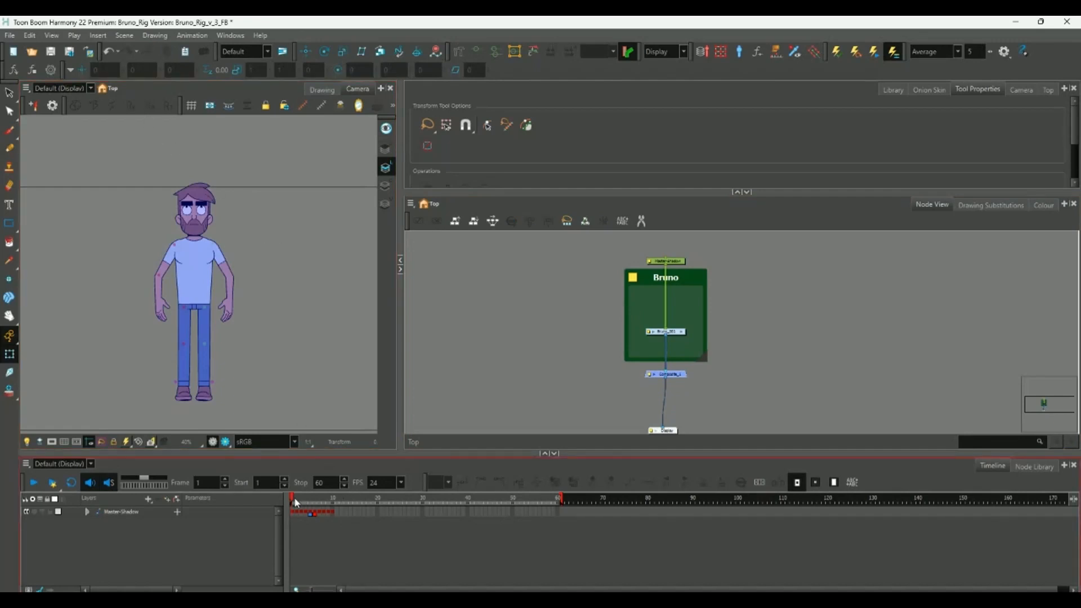
left_click_drag(294, 498, 367, 505)
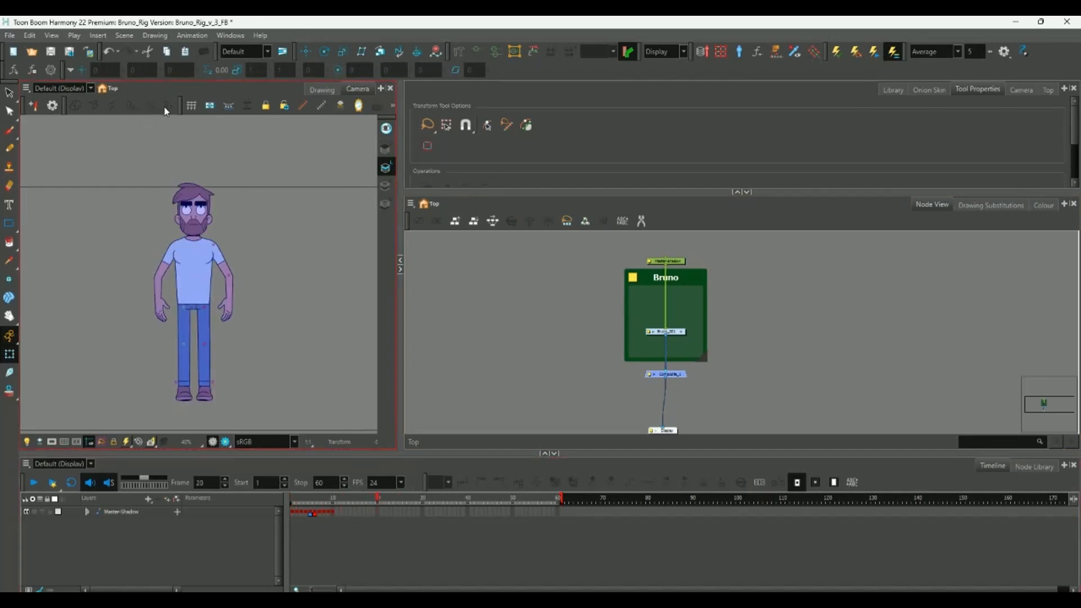
left_click(295, 511)
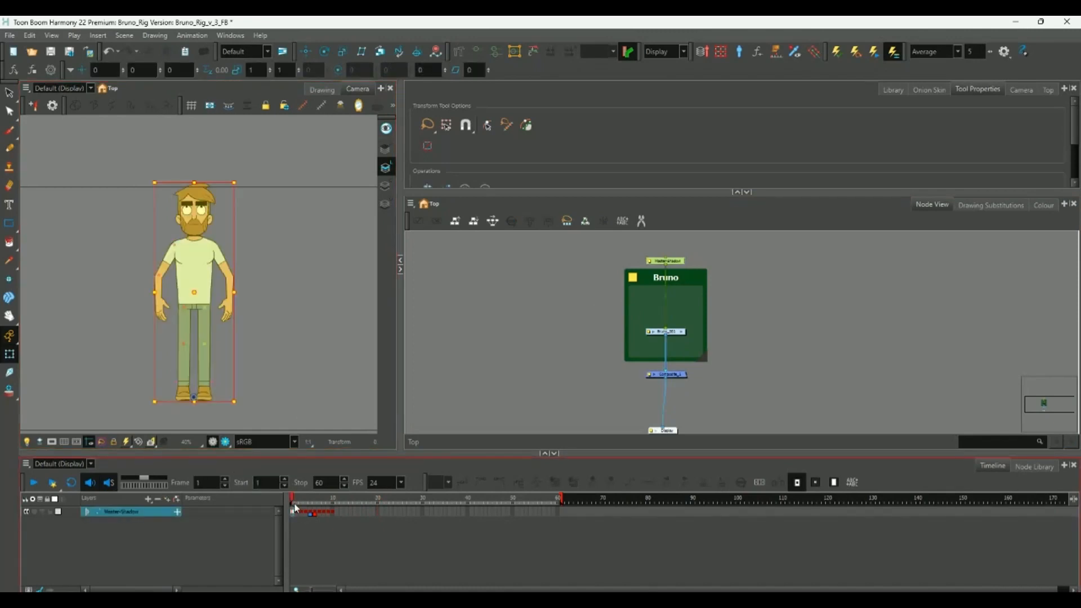
left_click(297, 501)
left_click_drag(298, 503, 372, 506)
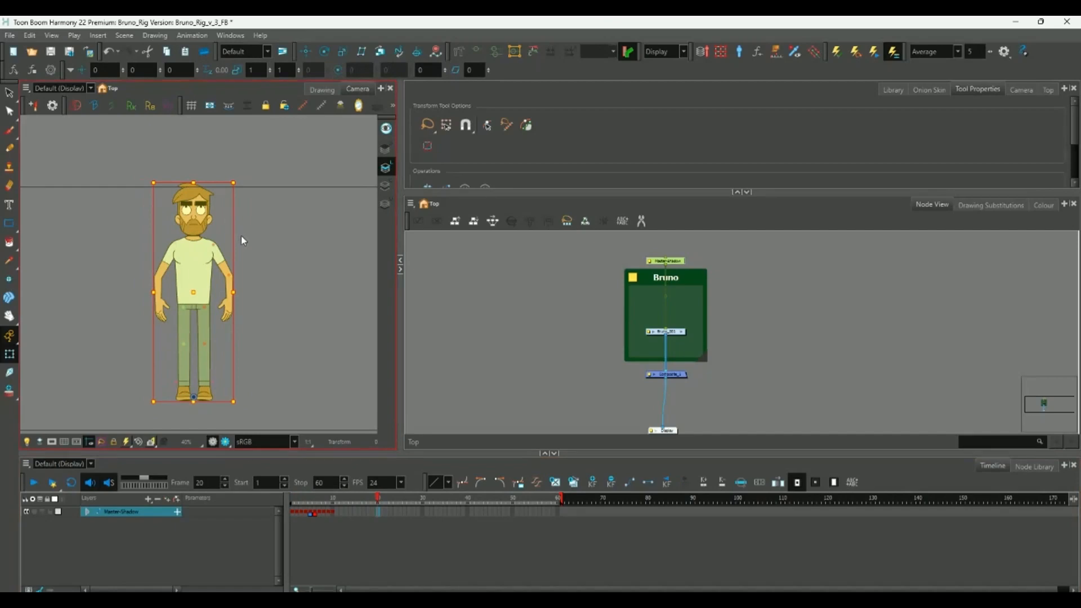
Import head tilts.PNG from Downloads as a Toon Boom bitmap drawing on a single layer named head_tilts, with Vertical Fit alignment.
left_click(275, 304)
left_click(10, 35)
mouse_move(73, 180)
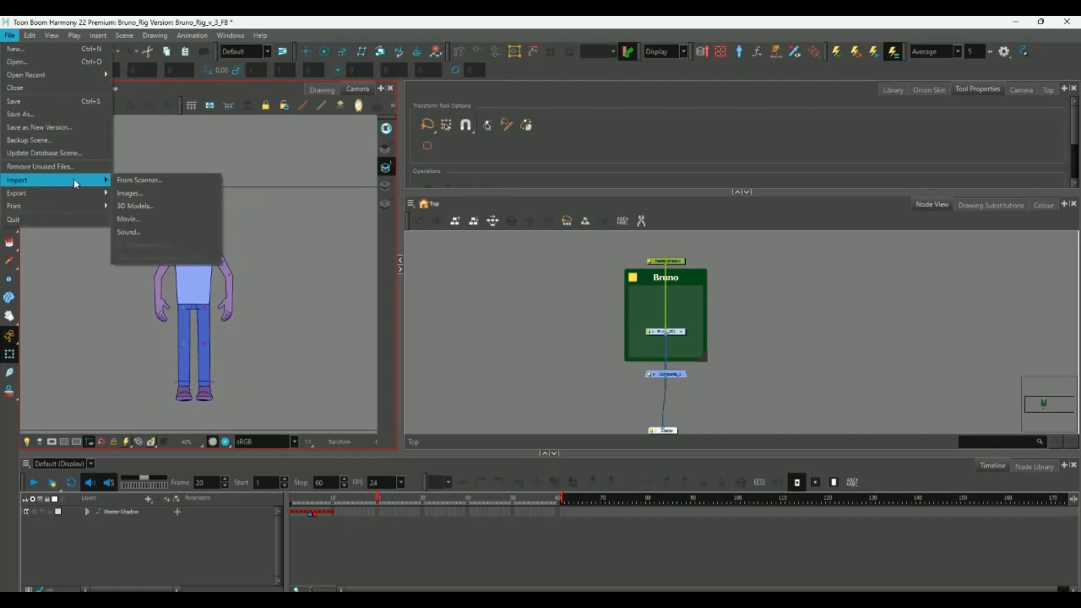
left_click(129, 192)
left_click(598, 130)
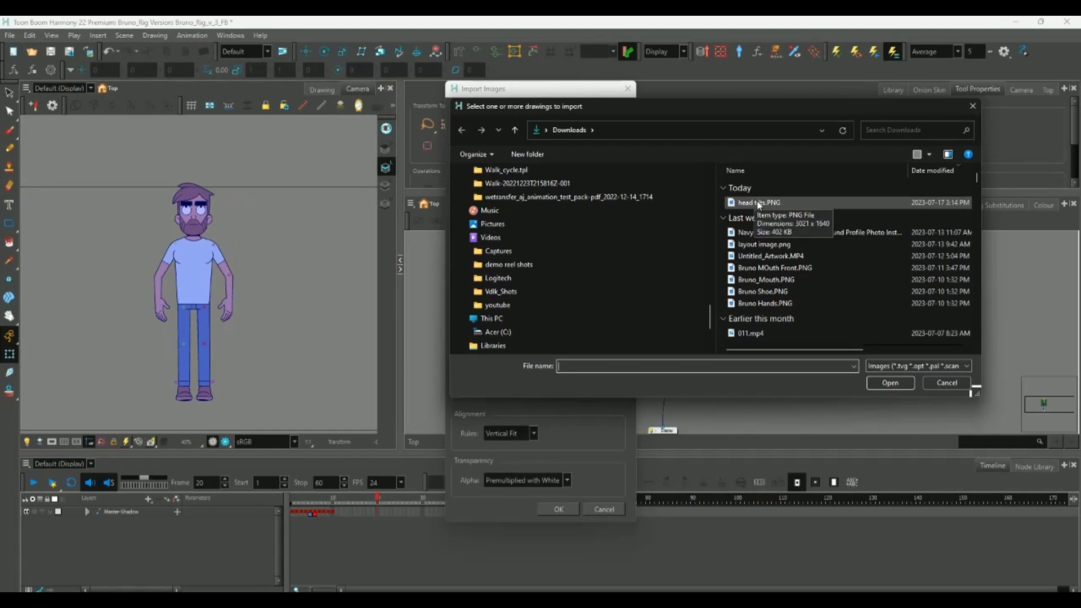
left_click(759, 204)
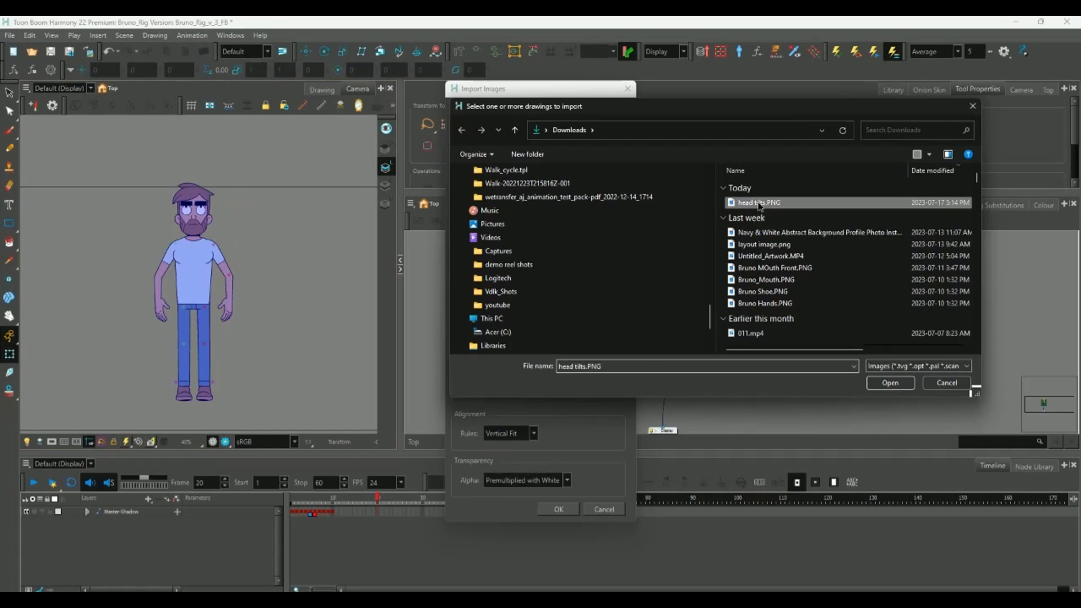
left_click(889, 384)
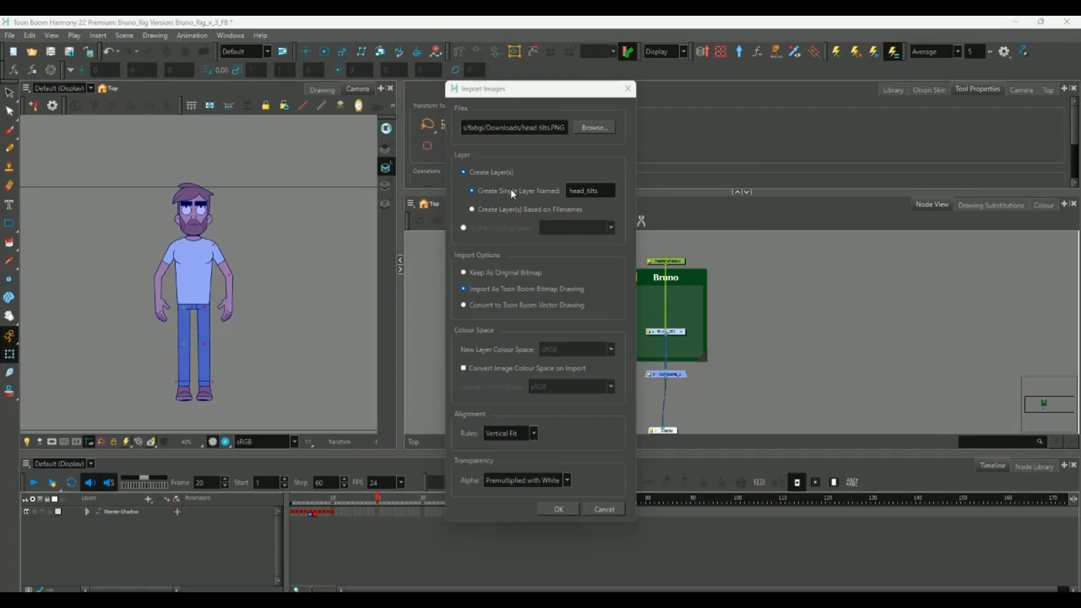
left_click(565, 502)
Move the head_tilts node beside the Bruno backdrop and examine the imported head sketches next to the character.
left_click(742, 342)
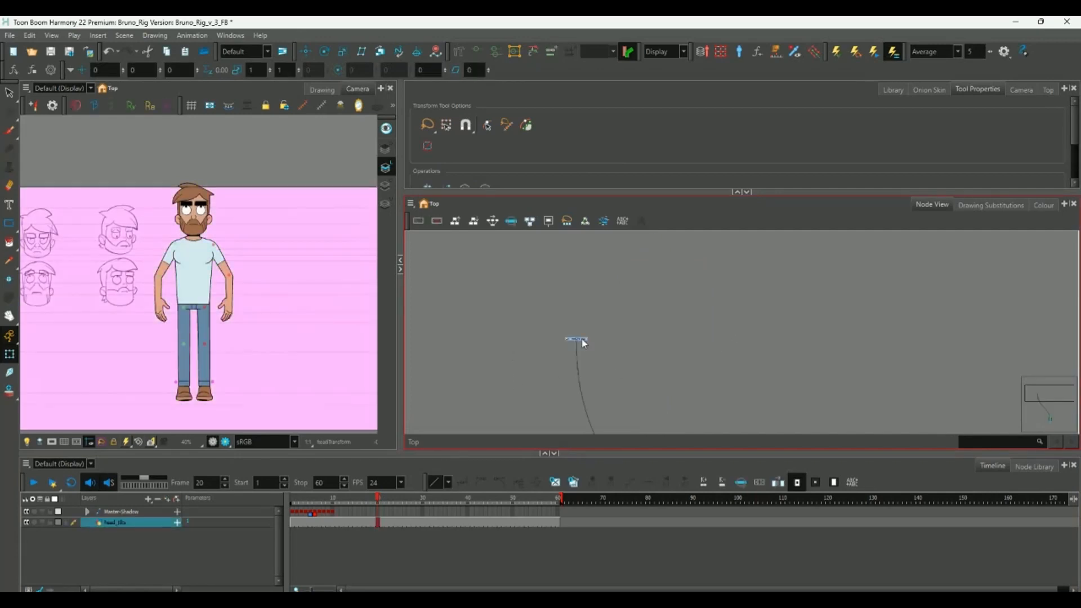
left_click_drag(581, 342, 739, 353)
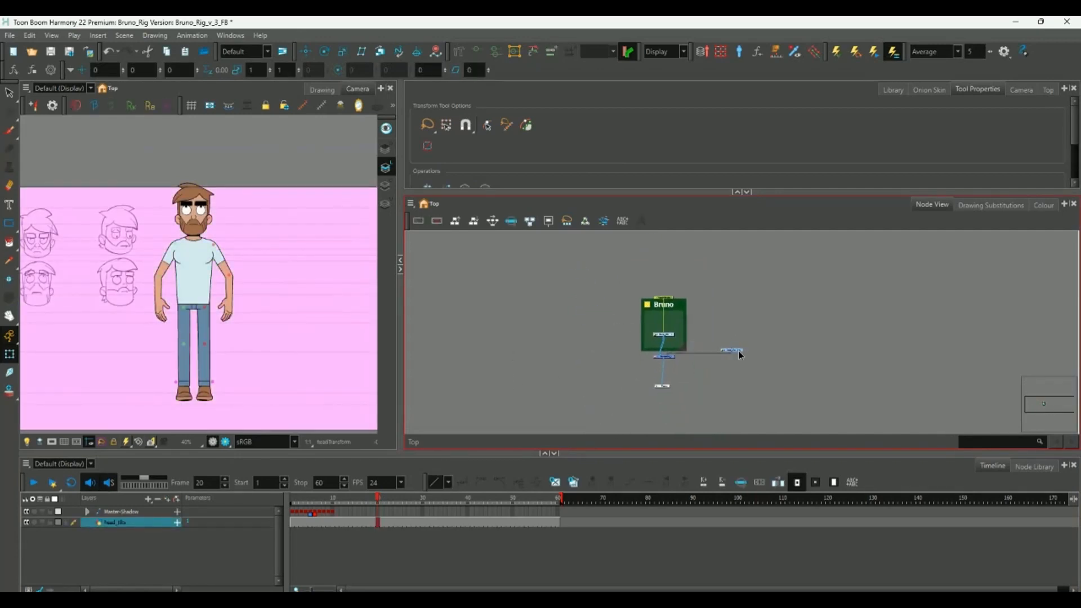
scroll(707, 335, "up", 2)
scroll(199, 278, "down", 3)
left_click_drag(162, 253, 196, 258)
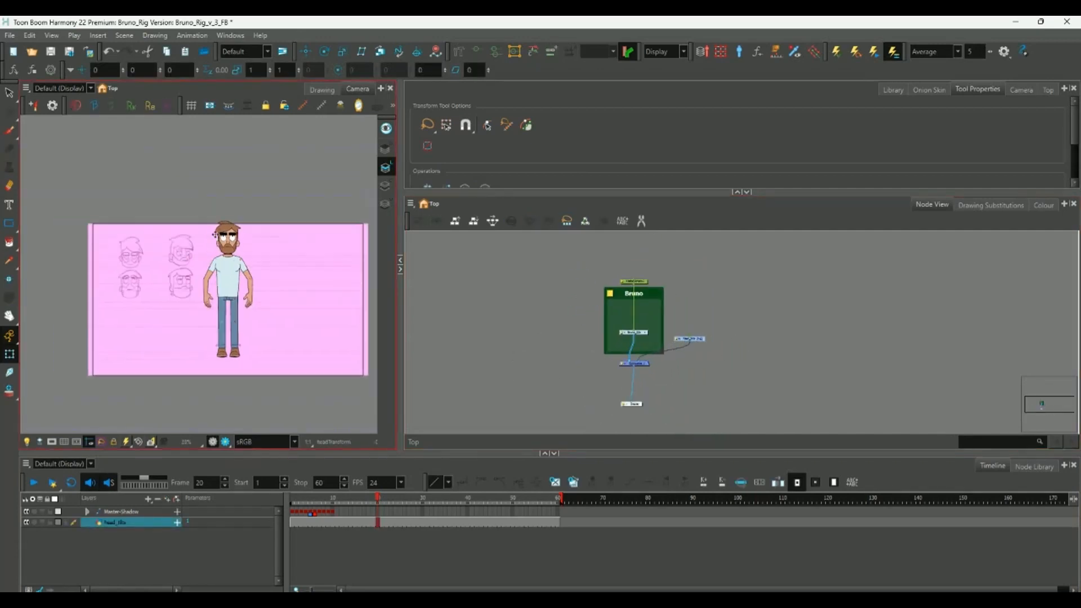
scroll(161, 252, "up", 3)
scroll(100, 209, "up", 1)
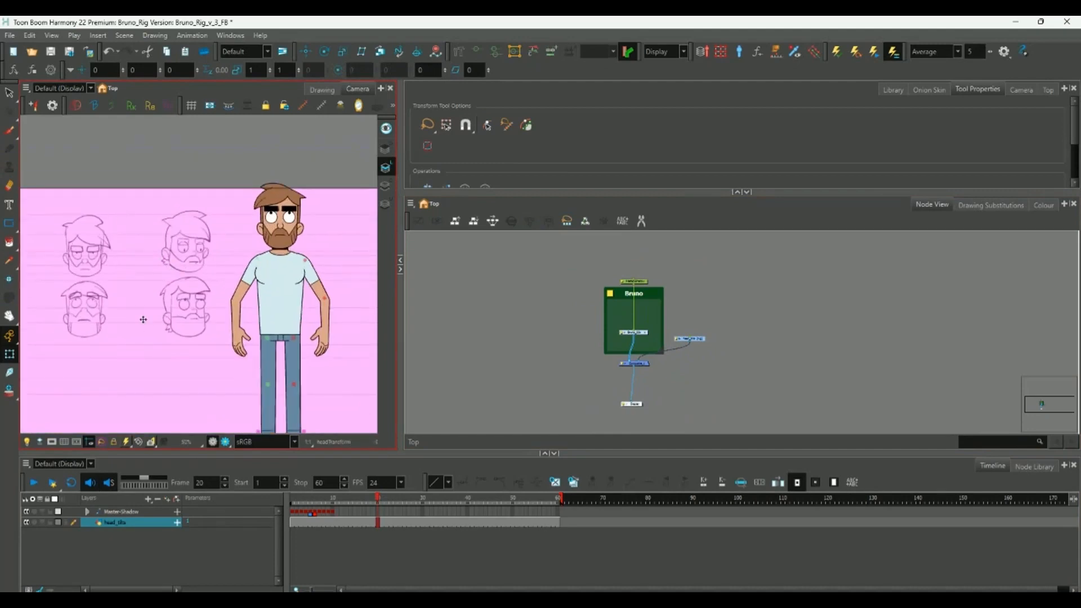
key("space")
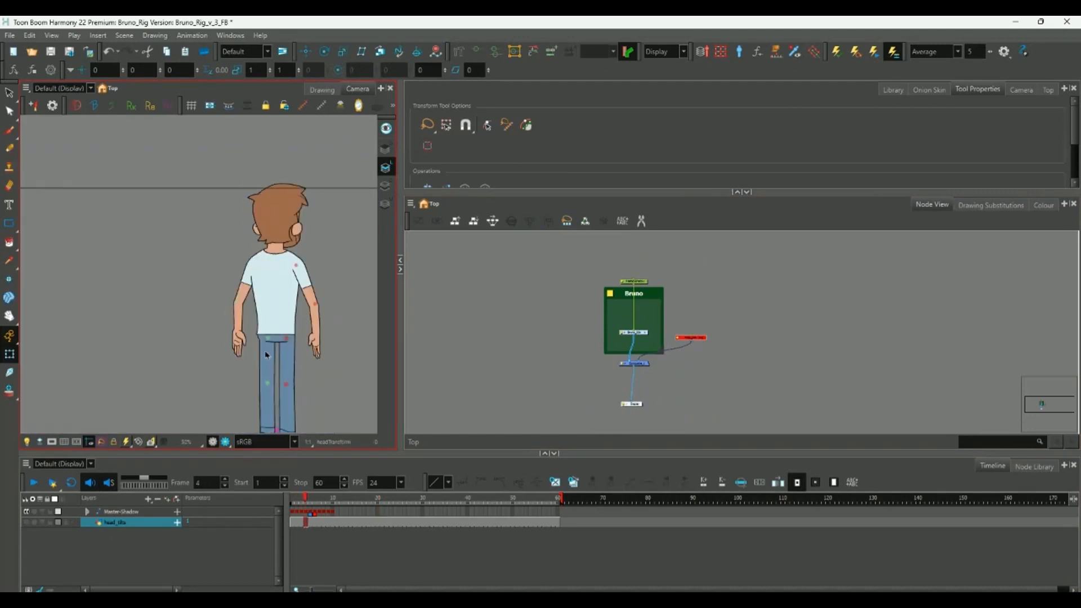
Step through the character's turnaround frames to review the head views, ending on the front view at frame 1.
key("comma")
key("period")
key("period")
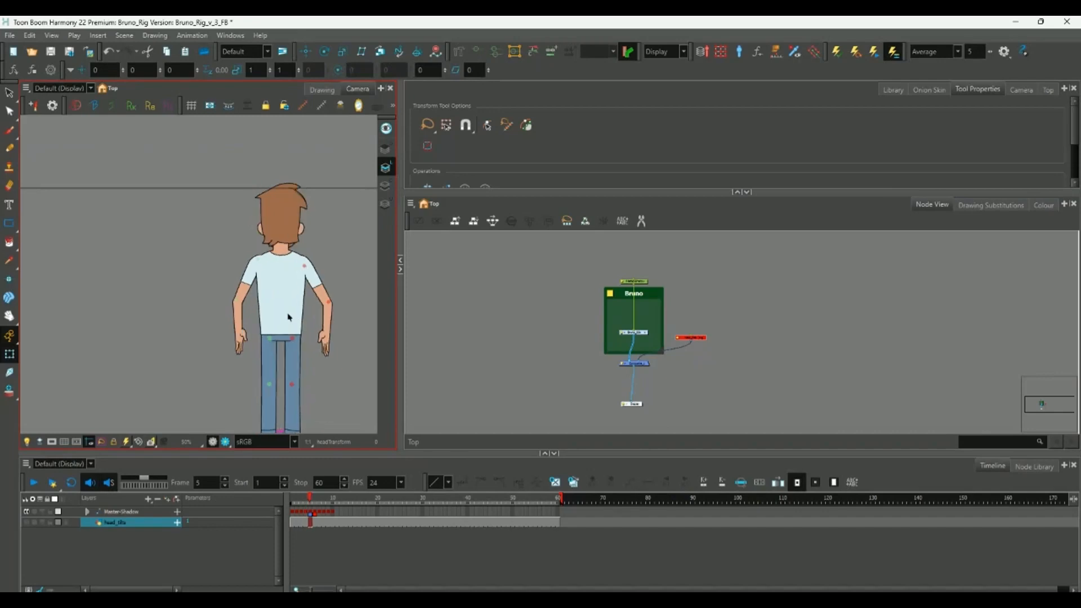
key("comma")
key("comma")
key("comma")
key("comma")
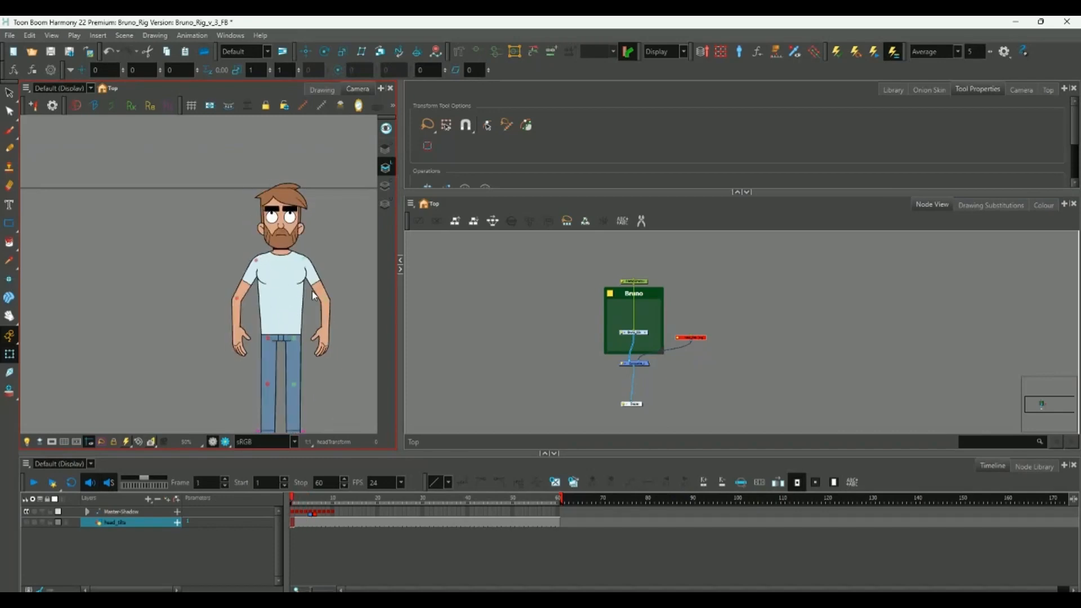
Add a parent peg to the head_tilts node and set stop-motion keyframes on it at frames 20, 21 and 22.
left_click_drag(705, 338, 725, 338)
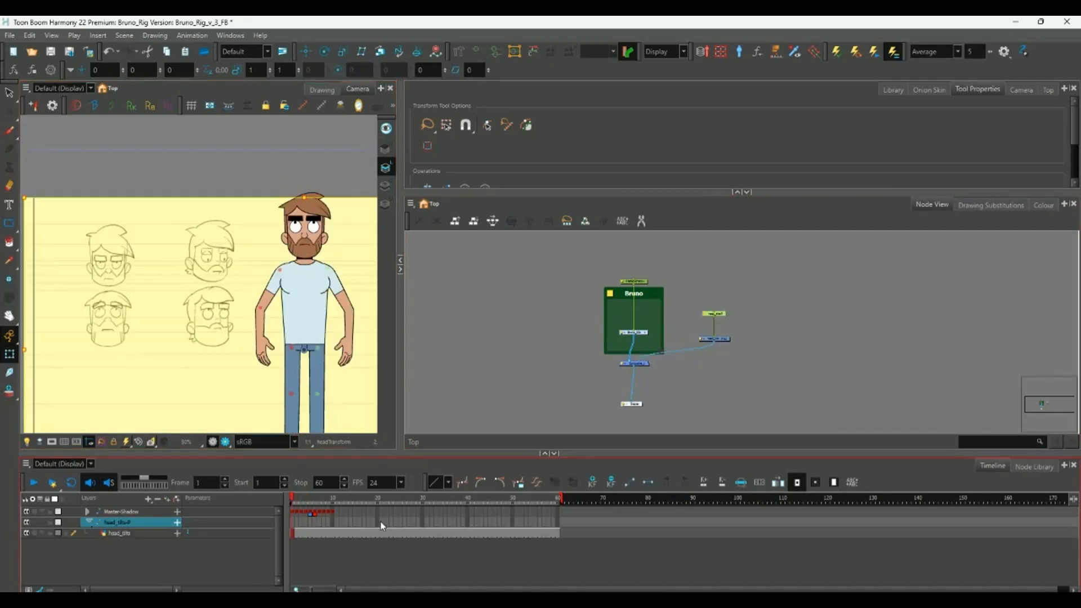
left_click(379, 533)
key("F6")
left_click(382, 522)
key("F6")
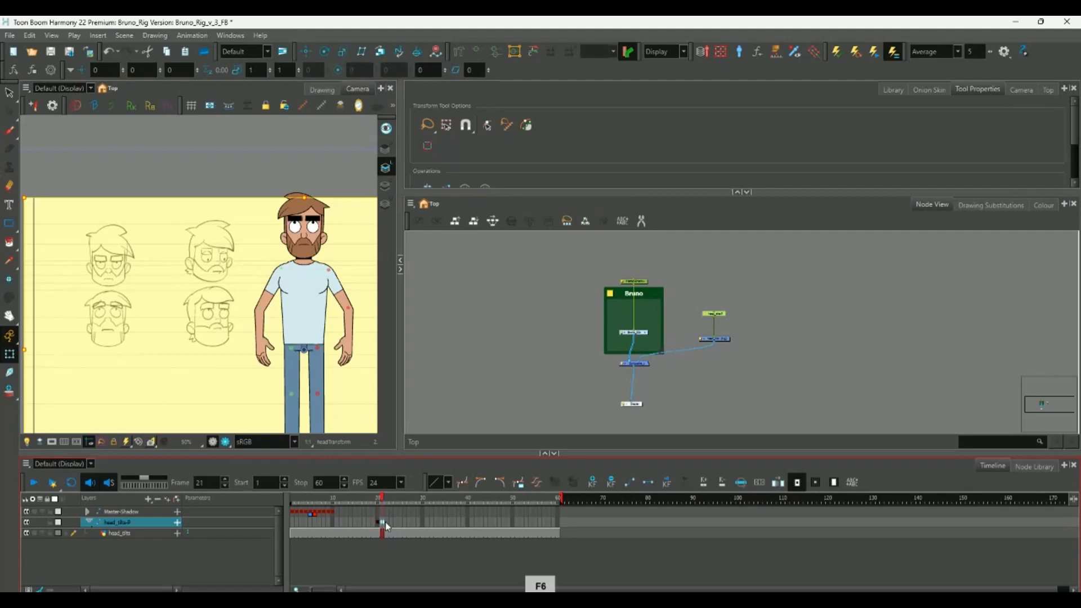
left_click(386, 524)
key("F6")
left_click(382, 522)
key("ctrl+l")
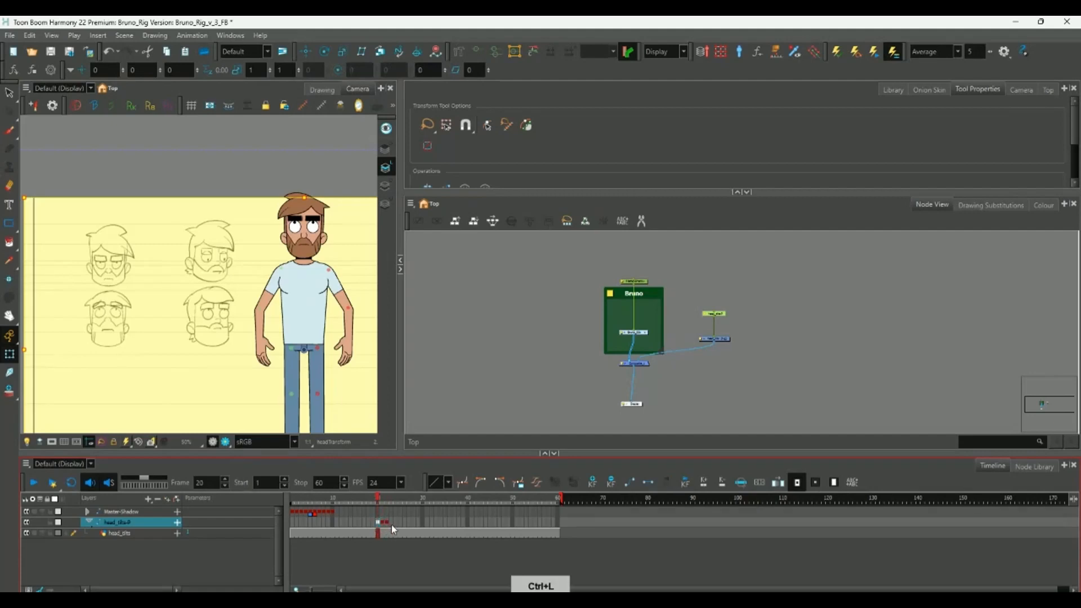
left_click(378, 522)
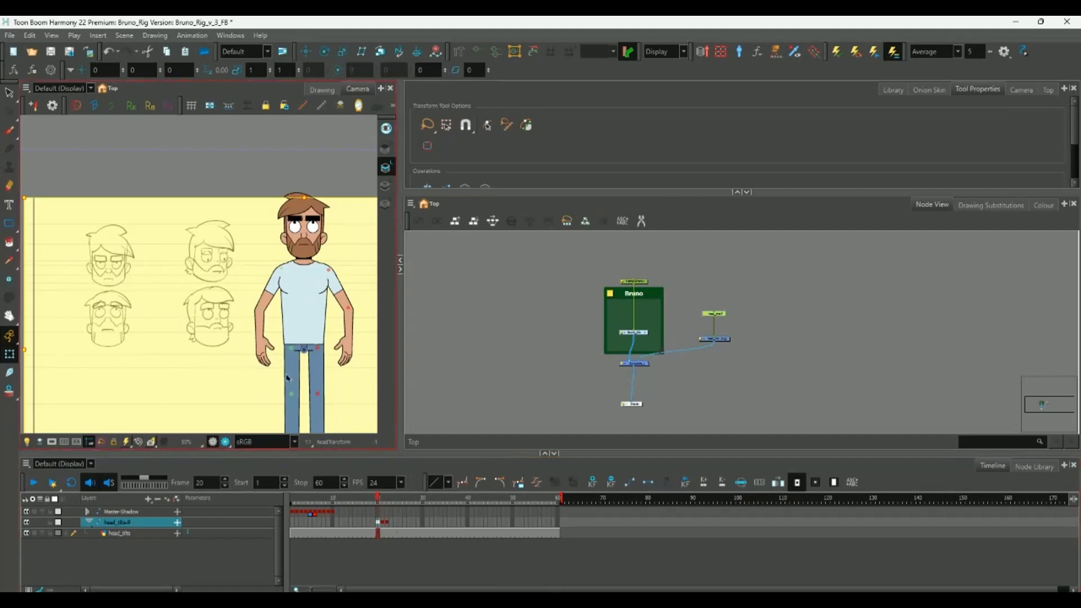
At frame 20, shift the sketch sheet over the character and reorder the composite inputs so the sketches sit in front of Bruno.
left_click_drag(306, 353, 467, 350)
scroll(680, 373, "up", 2)
left_click_drag(599, 368, 584, 368)
Lower the head_tilts drawing's opacity in its advanced layer properties so the character shows through.
double_click(683, 340)
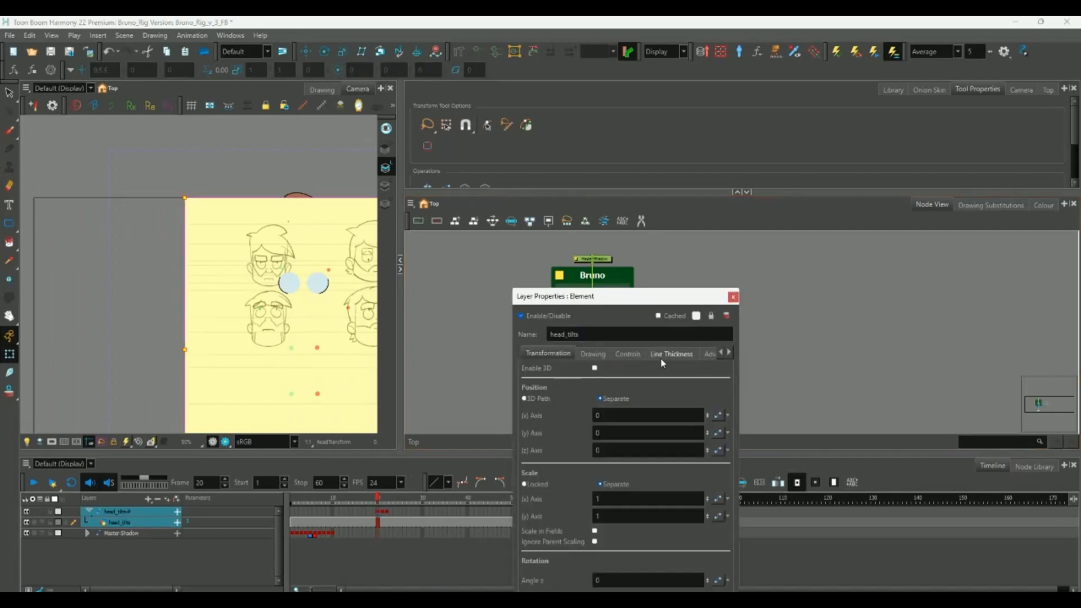
left_click_drag(651, 300, 653, 116)
left_click(696, 169)
double_click(609, 434)
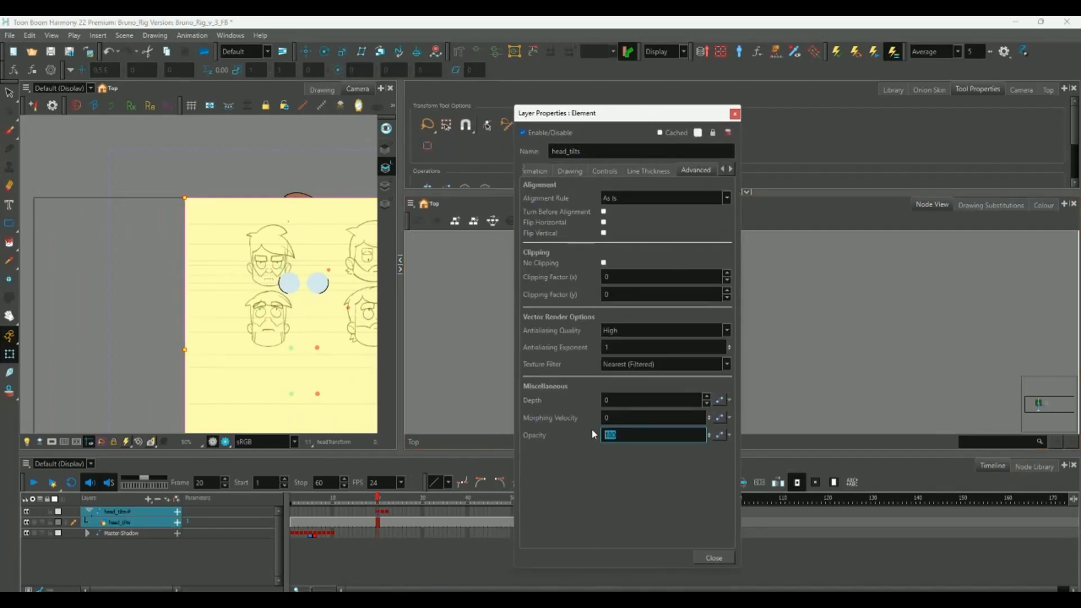
left_click(713, 558)
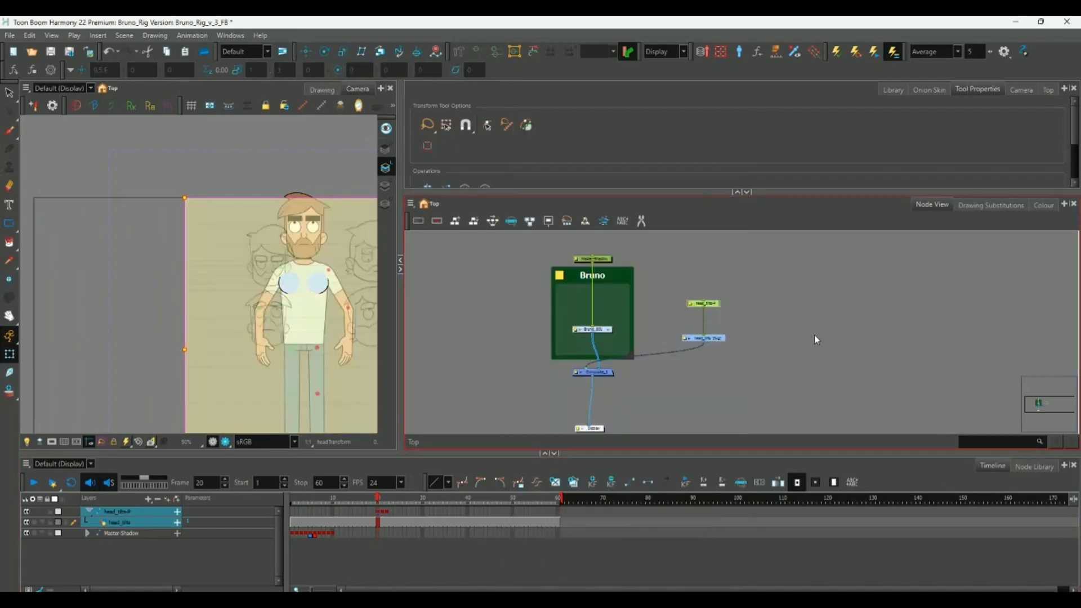
At frame 20, nudge the head_tilts peg until the upper front-view head sketch lines up with Bruno's head.
scroll(277, 281, "up", 2)
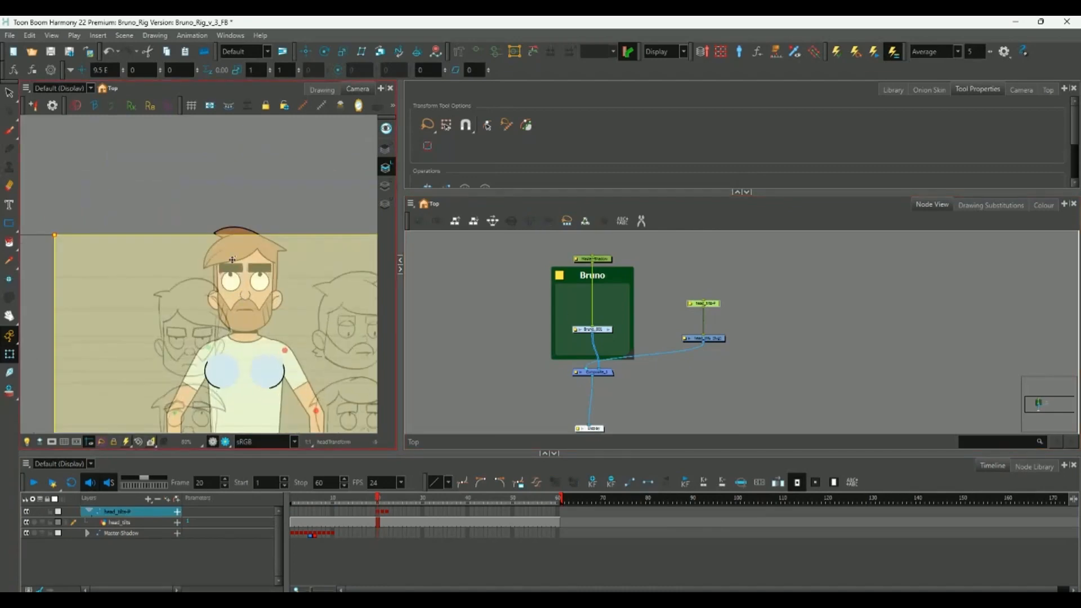
key("Right")
key("Right")
key("Right")
key("Right")
key("Right")
key("Up")
key("Up")
key("Up")
key("Up")
key("Up")
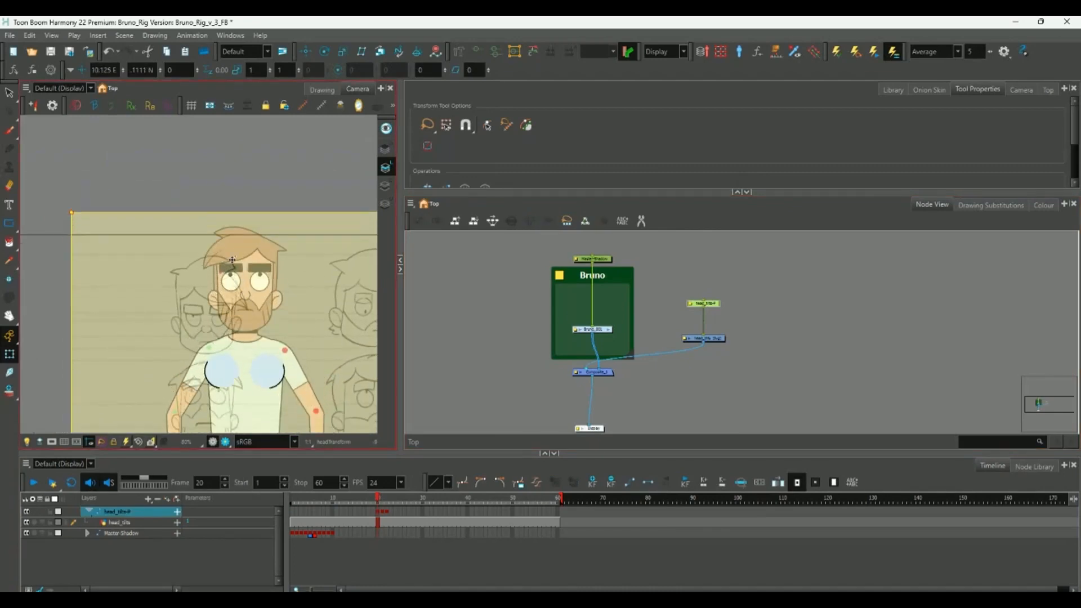
key("Right")
key("Up")
key("Up")
key("Up")
key("Right")
key("Right")
key("Right")
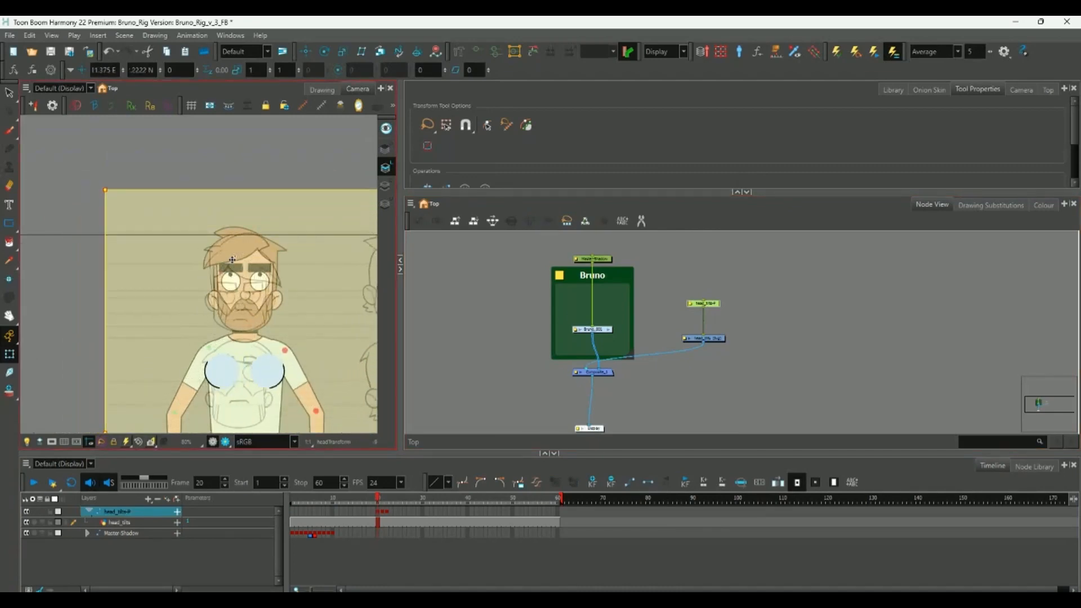
key("Up")
key("Left")
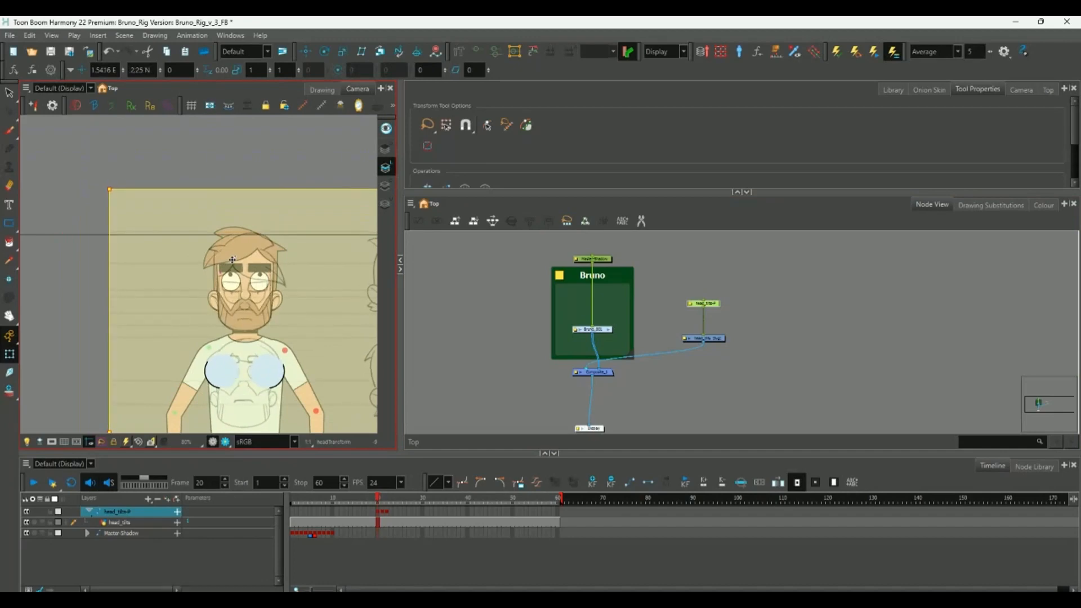
key("Up")
key("Left")
scroll(371, 333, "up", 1)
scroll(302, 324, "up", 1)
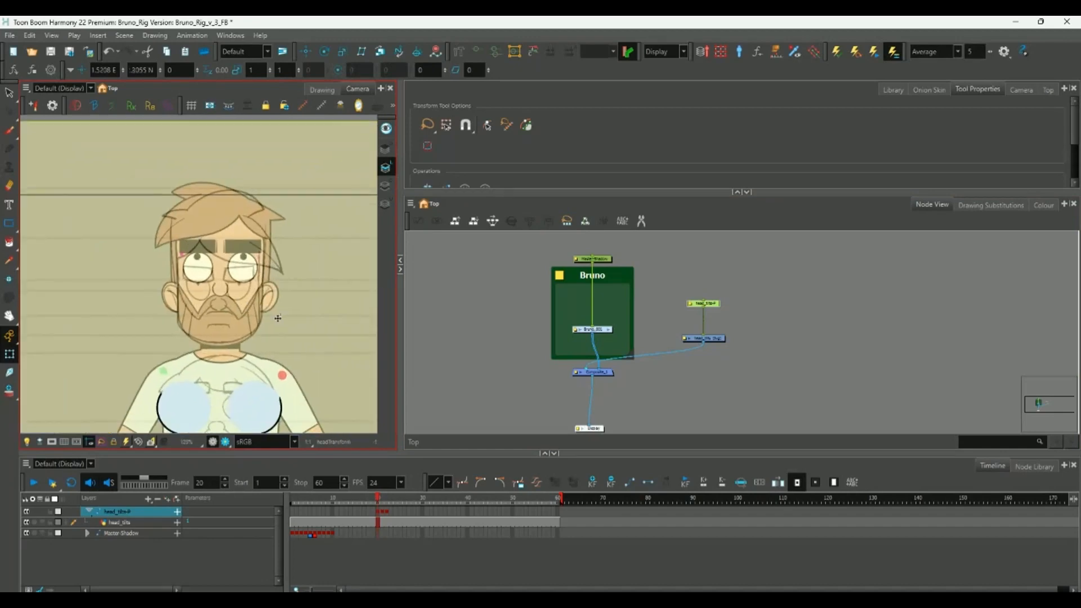
key("Down")
key("Down")
key("Down")
key("Down")
key("Right")
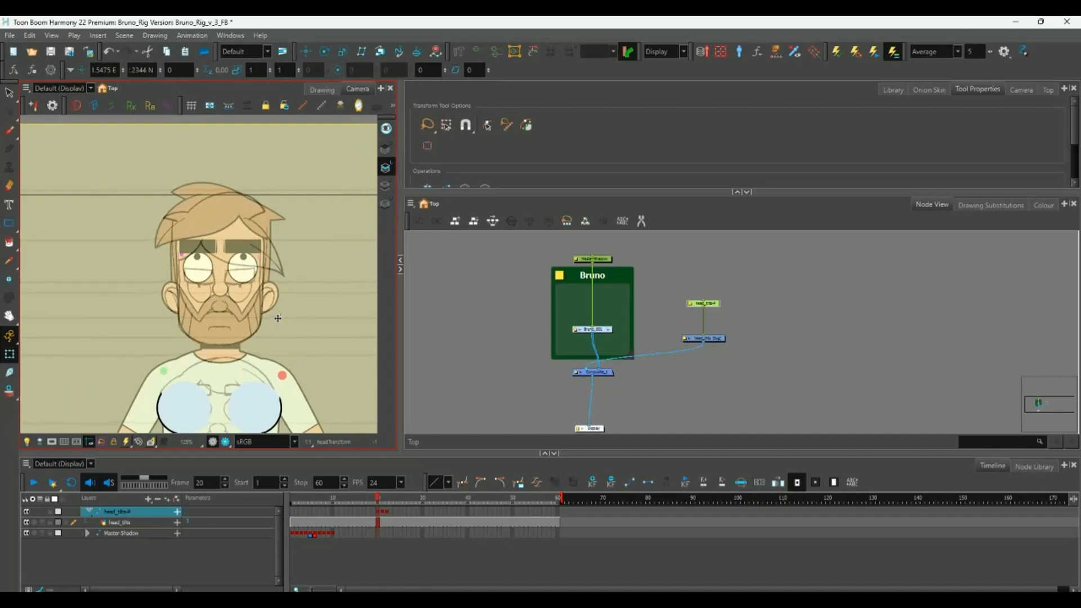
key("Up")
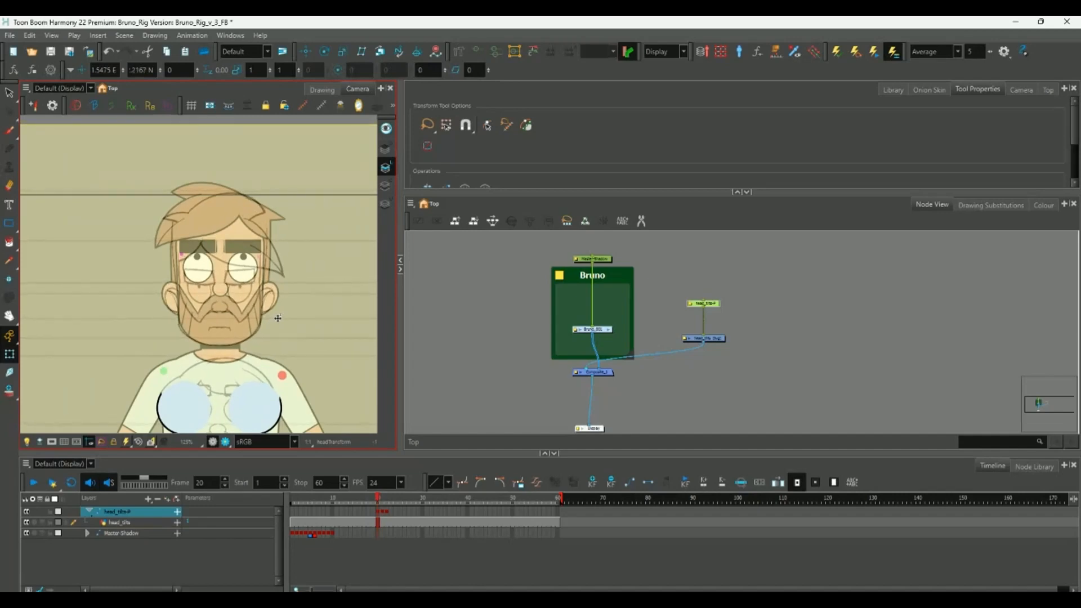
At frame 21, position the head_tilts peg so the lower front-view head sketch lines up with Bruno's head.
left_click(382, 512)
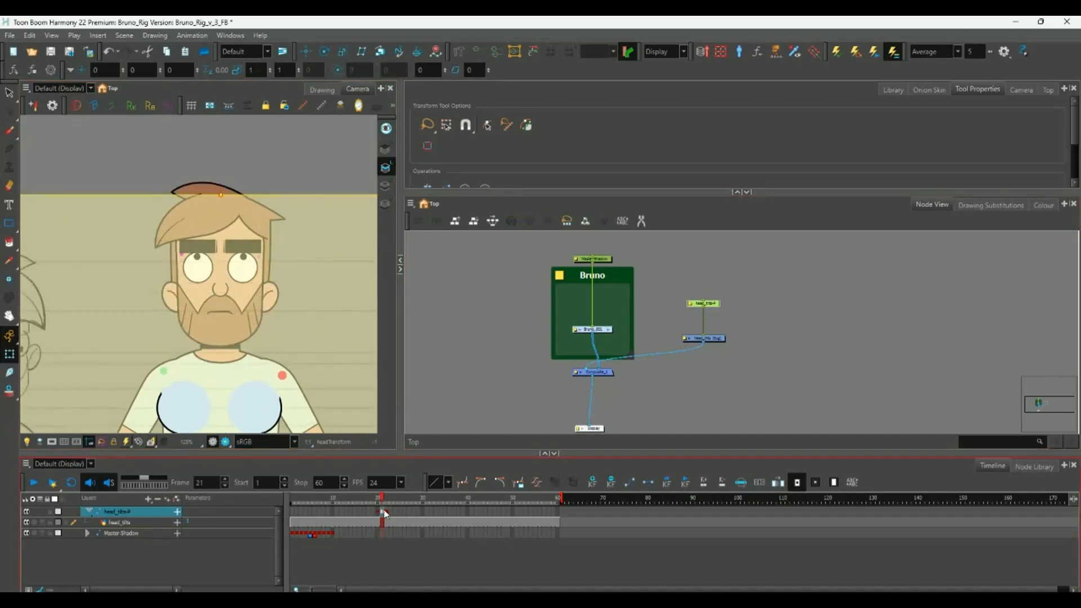
left_click(250, 313)
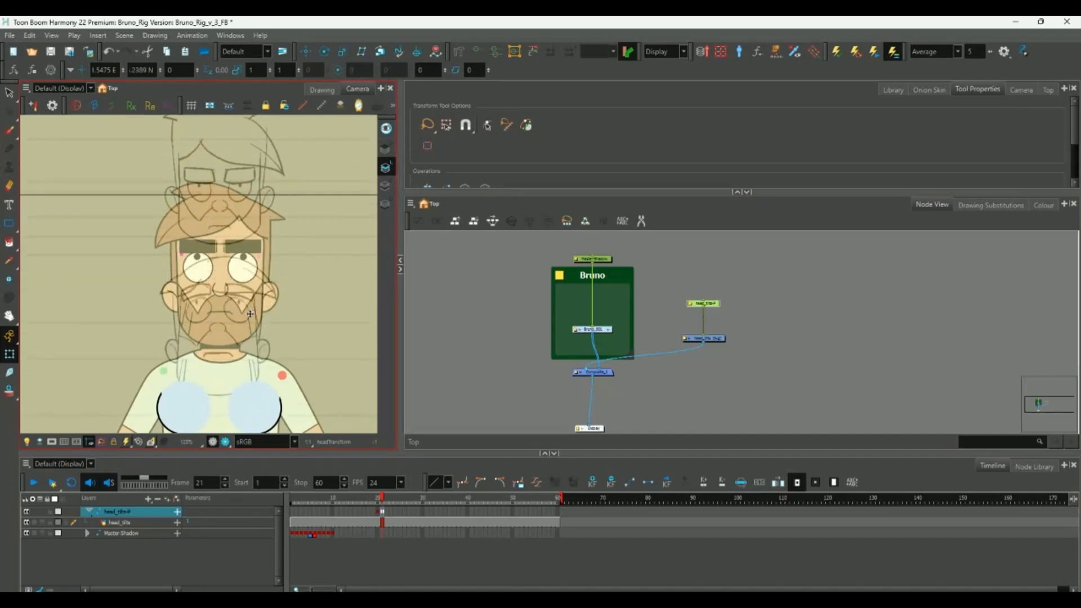
key("Down")
key("Down")
key("Down")
key("Down")
key("Down")
key("Down")
key("Down")
key("Down")
key("Down")
key("Down")
key("Down")
key("Down")
scroll(250, 313, "down", 1)
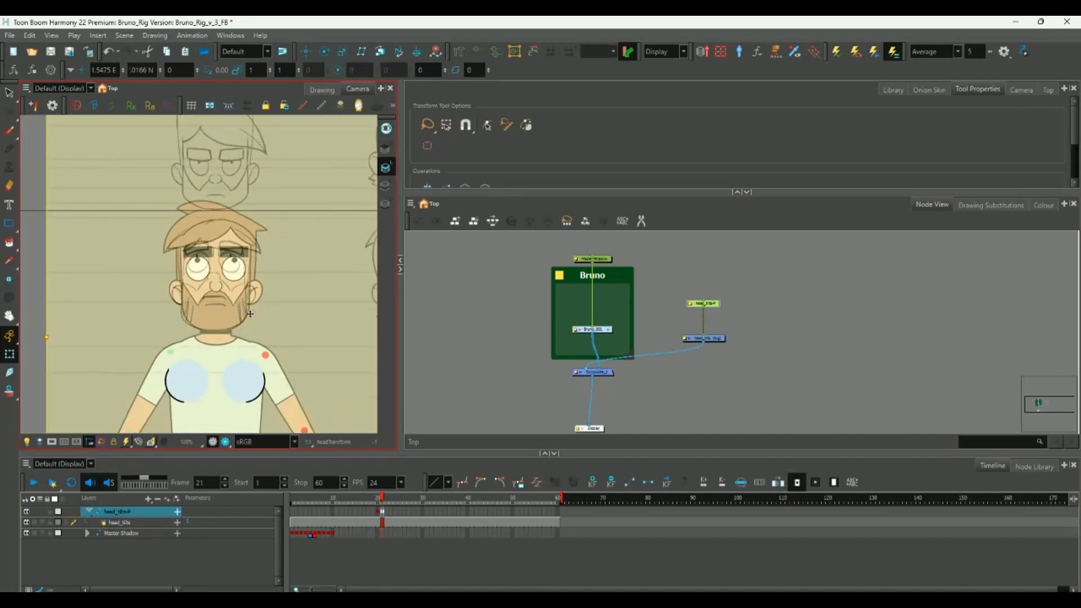
scroll(250, 313, "up", 3)
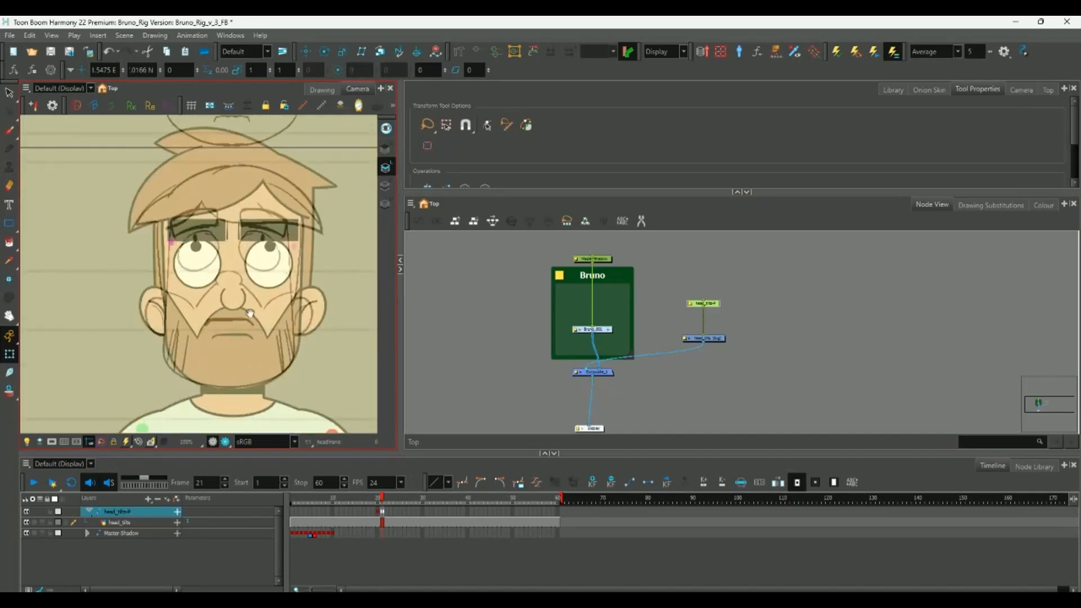
key("Right")
key("Right")
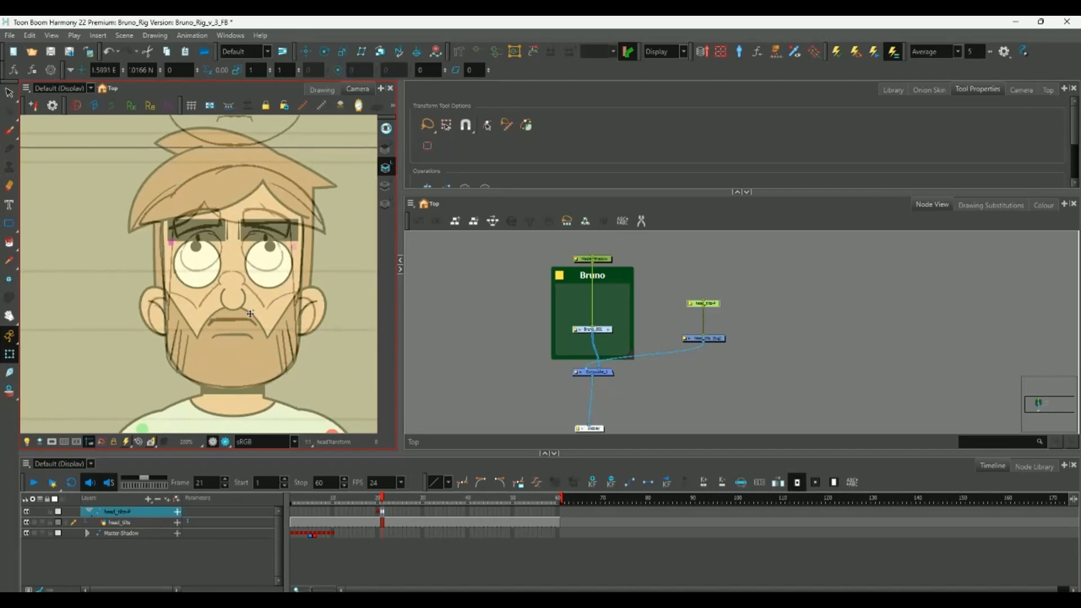
key("Right")
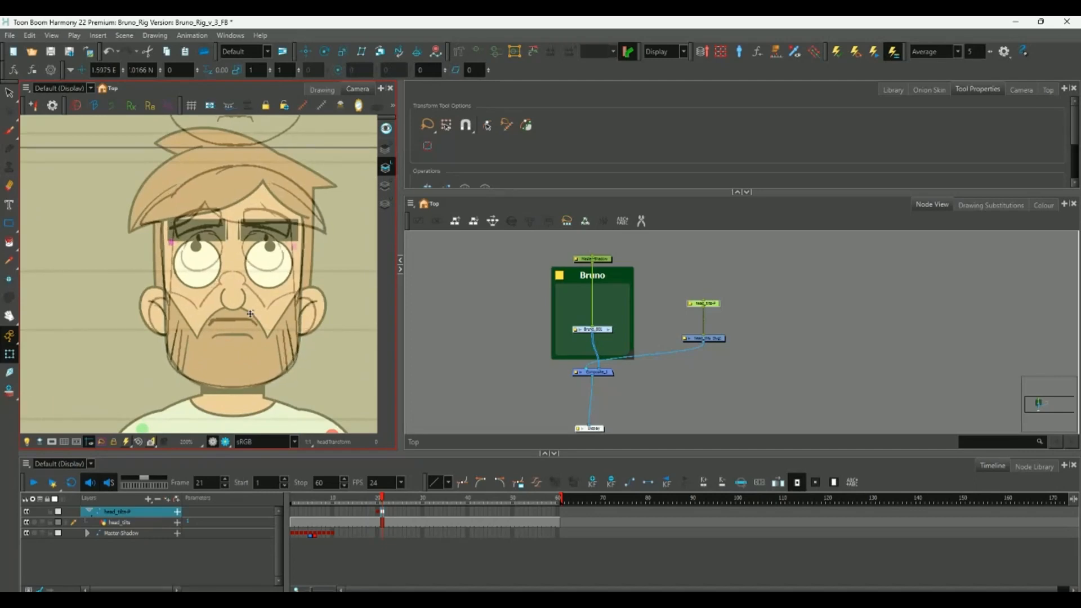
key("Left")
key("Right")
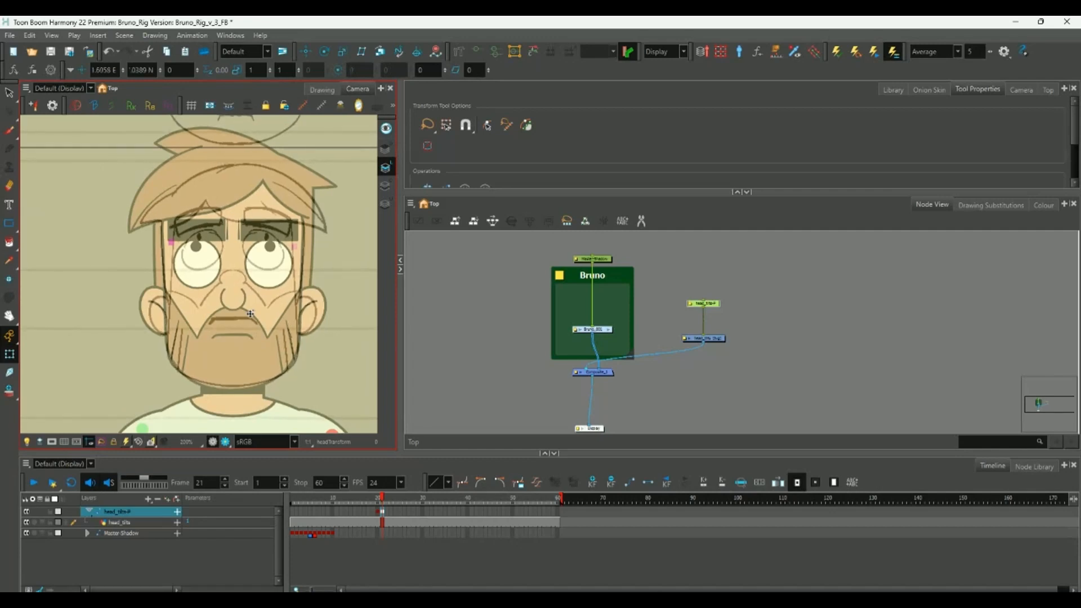
scroll(250, 313, "down", 3)
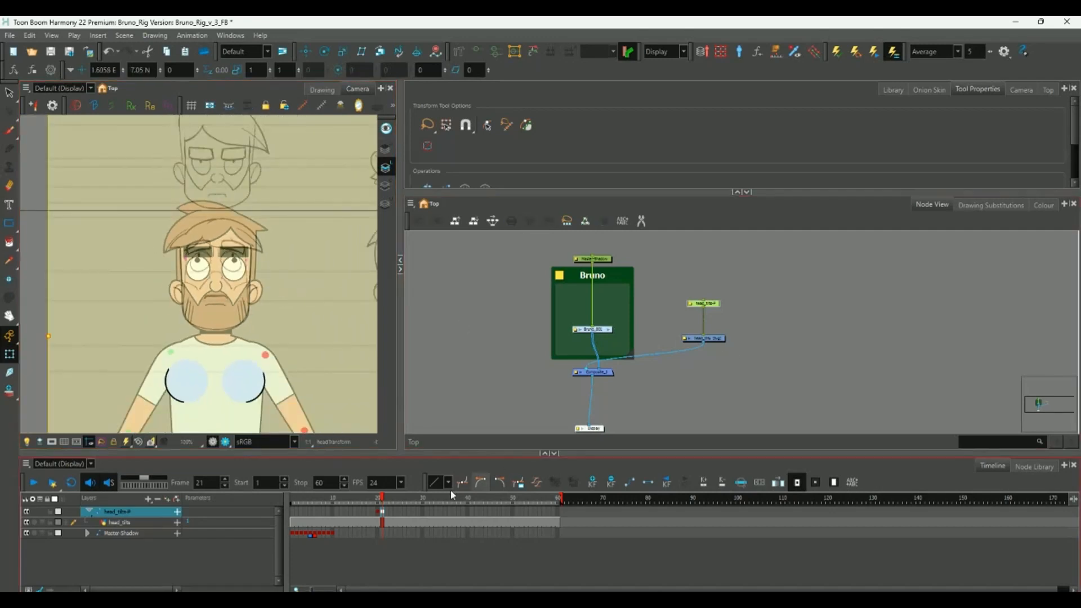
Keyframe the Master-Shadow layer at frame 20 and give frame 22 the three-quarter pose from frame 2.
left_click(376, 532)
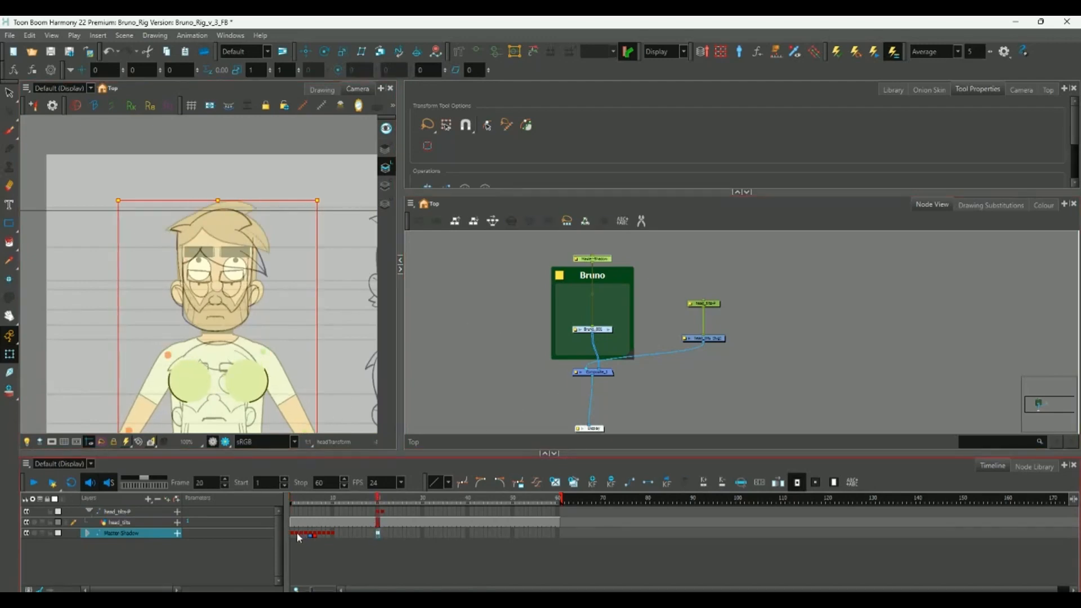
left_click(297, 534)
left_click(381, 533)
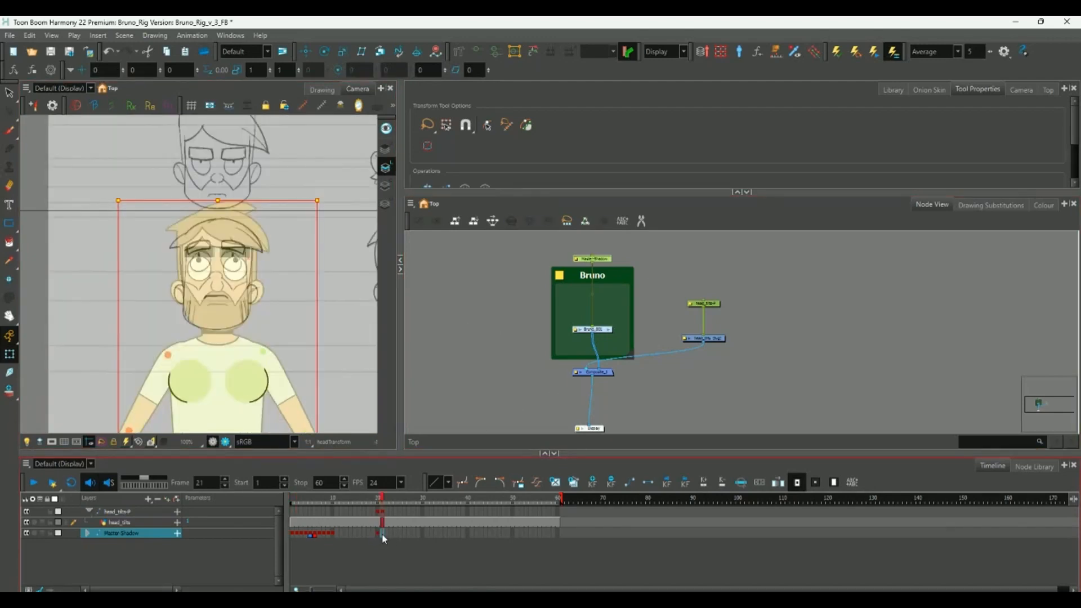
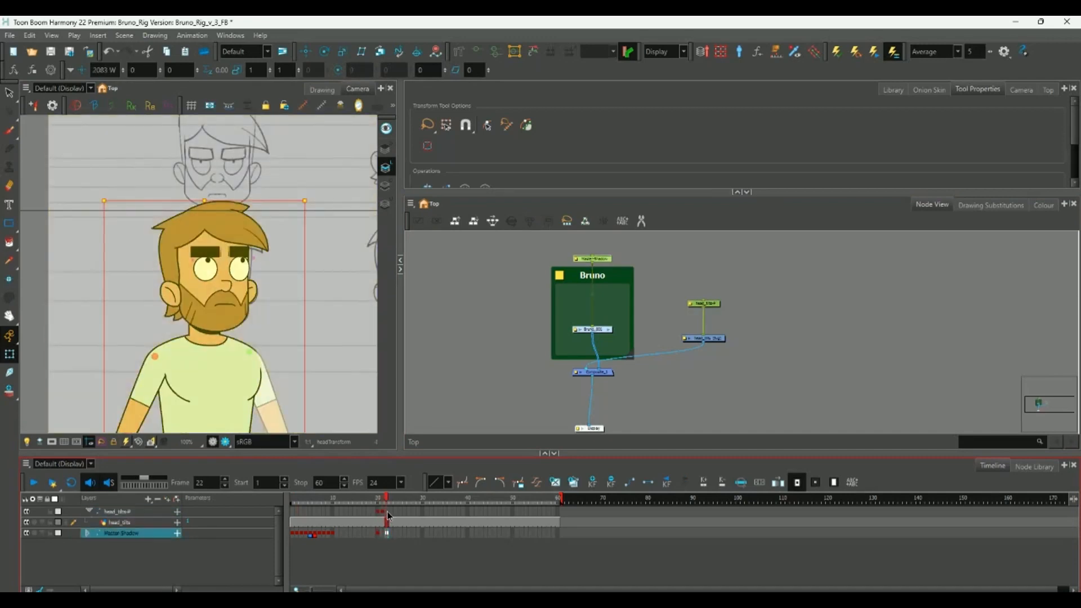
At frame 22, shift the sketch sheet left and bring it forward to 0.005 F, in front of the whole character.
left_click(613, 323)
scroll(205, 304, "down", 3)
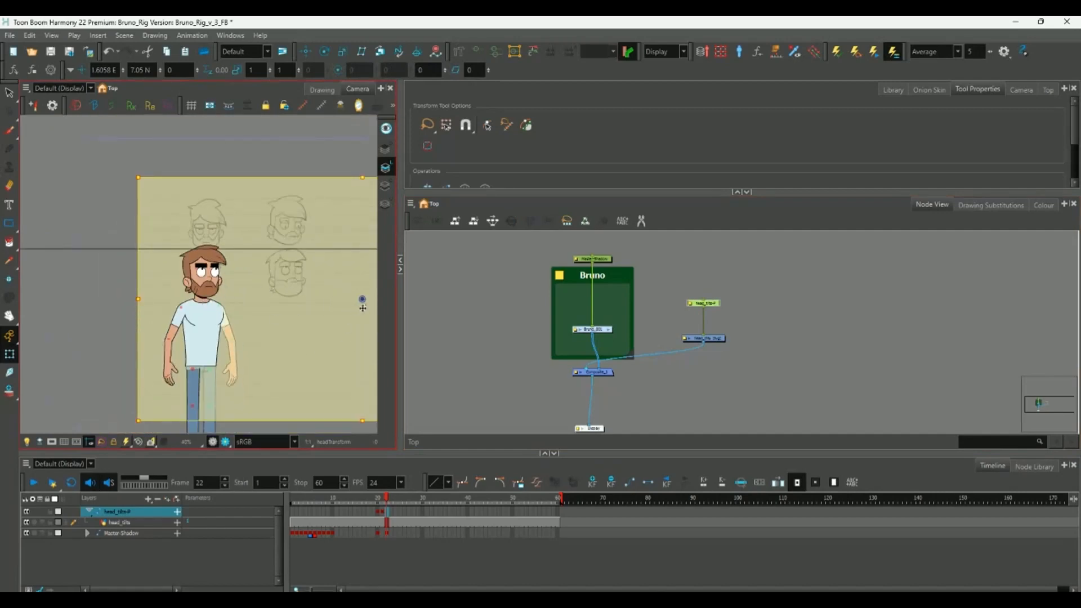
left_click_drag(362, 306, 307, 304)
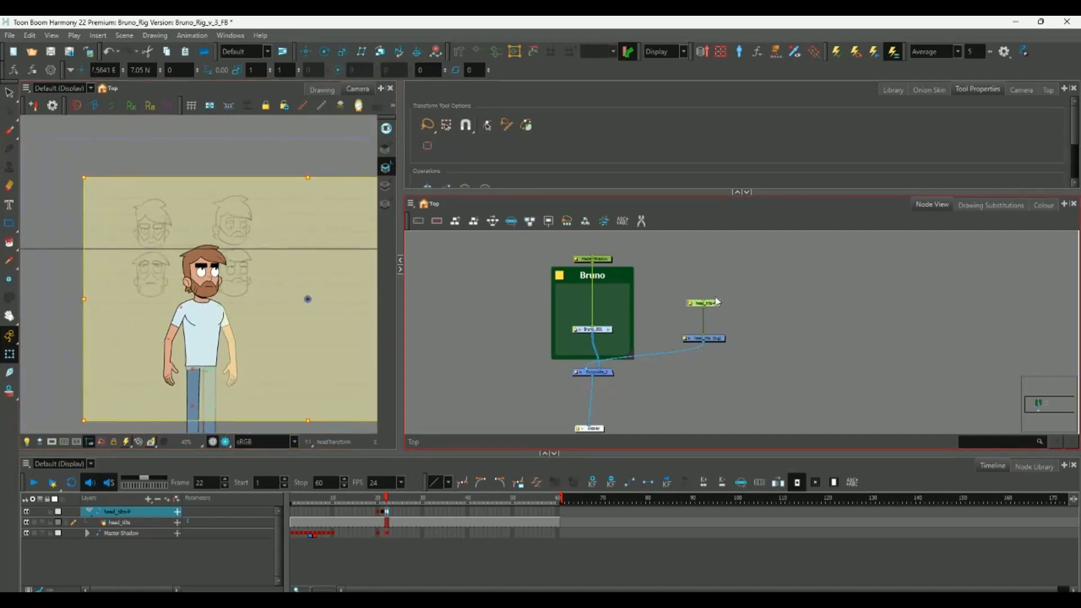
key("alt+Down")
key("alt+Down")
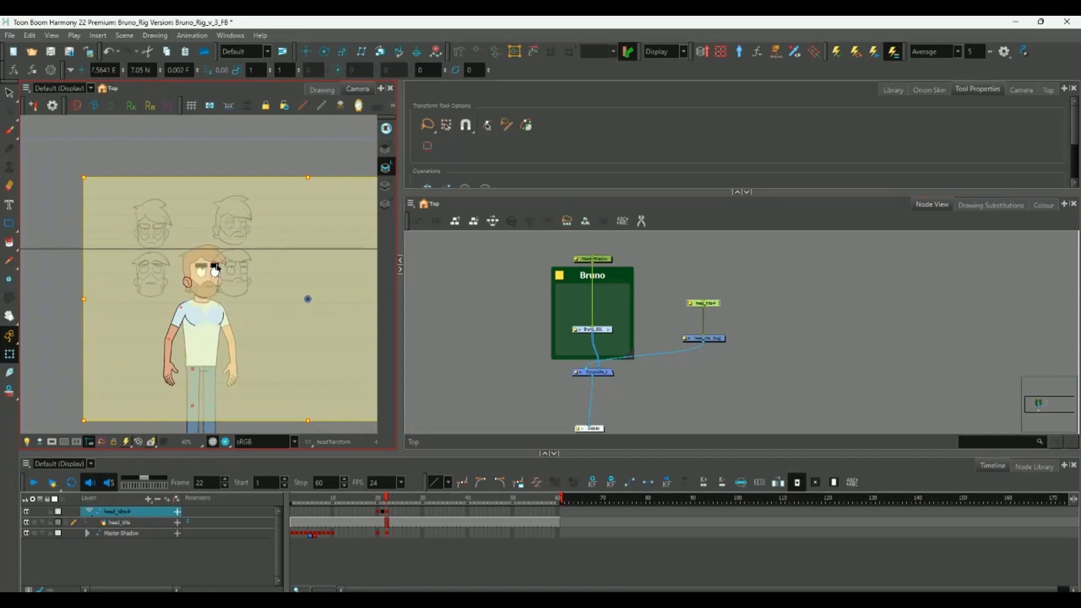
key("alt+Down")
key("alt+Down")
key("alt+Down")
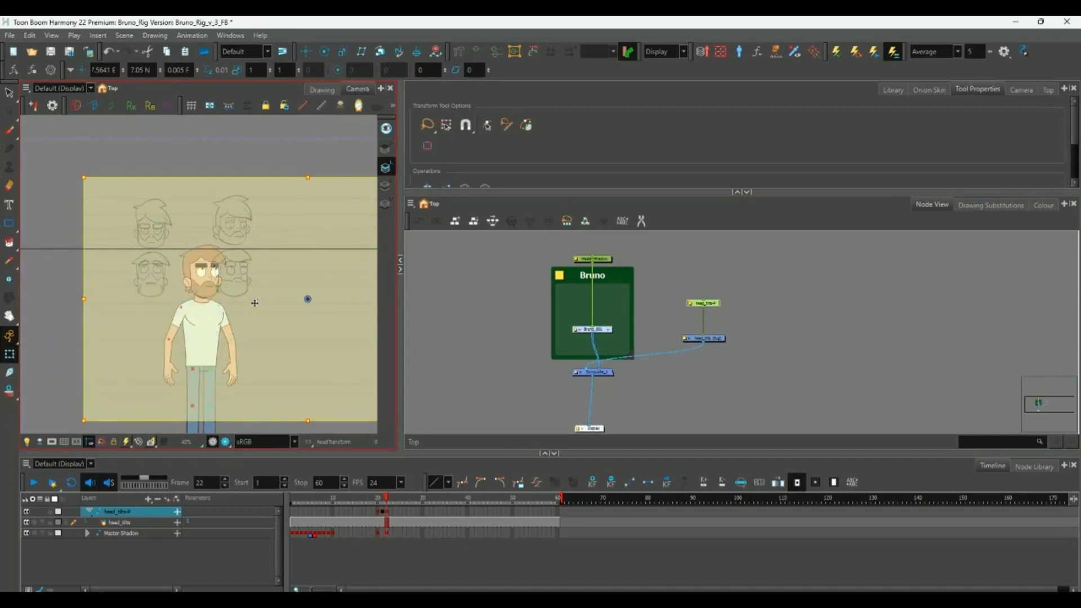
At frame 22, shift the sketch sheet left and down until the upper three-quarter head sketch lines up with Bruno's head.
key("2")
key("2")
key("2")
key("alt+Left")
key("alt+Left")
key("alt+Left")
key("alt+Left")
key("alt+Left")
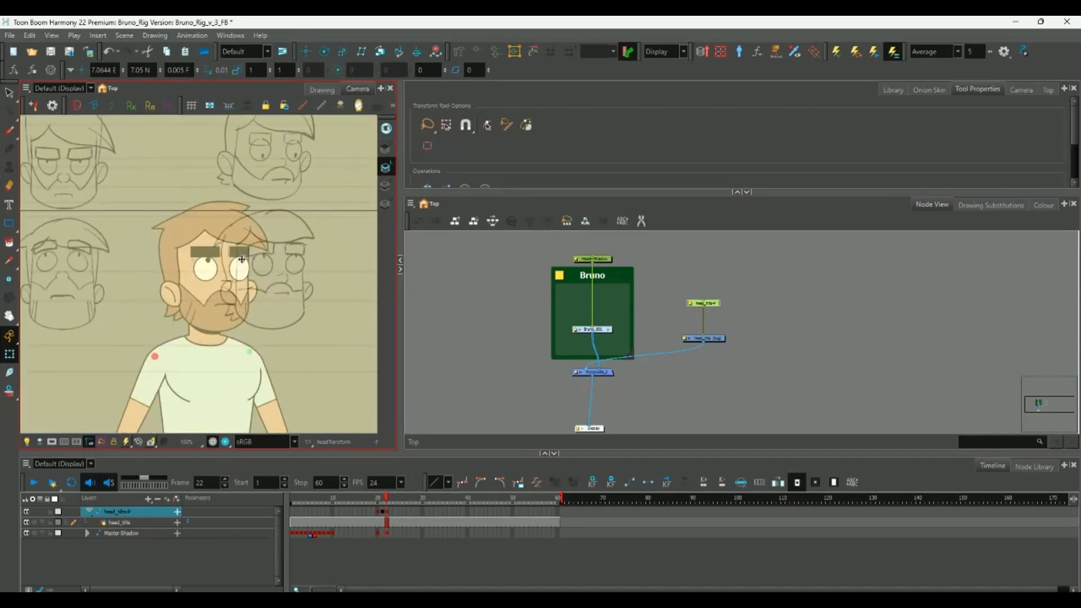
key("alt+Left")
key("alt+Left")
key("alt+Left")
key("alt+Left")
key("alt+Left")
key("alt+Left")
key("alt+Left")
key("alt+Left")
key("alt+Left")
key("alt+Left")
key("alt+Left")
key("alt+Left")
key("Down")
key("Down")
key("Down")
key("Down")
key("Down")
key("Down")
key("Down")
key("Down")
key("Down")
key("Down")
key("Down")
key("Down")
key("Down")
key("Down")
key("Down")
key("Down")
key("Down")
key("Down")
key("Down")
key("Down")
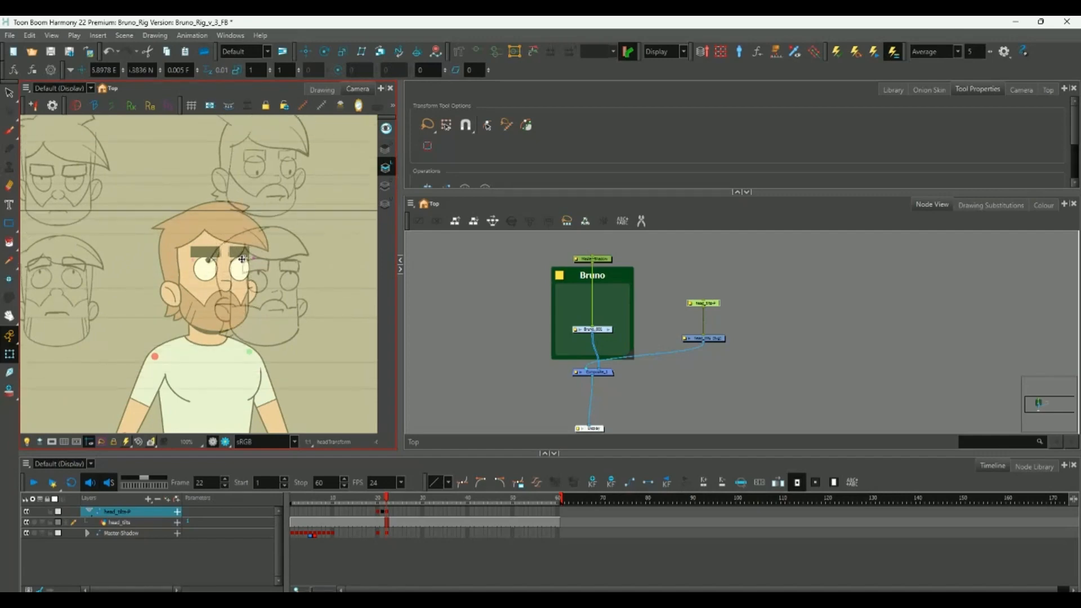
key("Down")
key("Down")
key("Down")
key("Down")
key("Down")
key("Down")
key("Down")
key("Down")
key("Down")
key("Down")
key("Down")
key("Down")
key("Down")
key("Down")
key("Down")
key("Down")
key("Down")
key("Down")
key("Down")
key("Down")
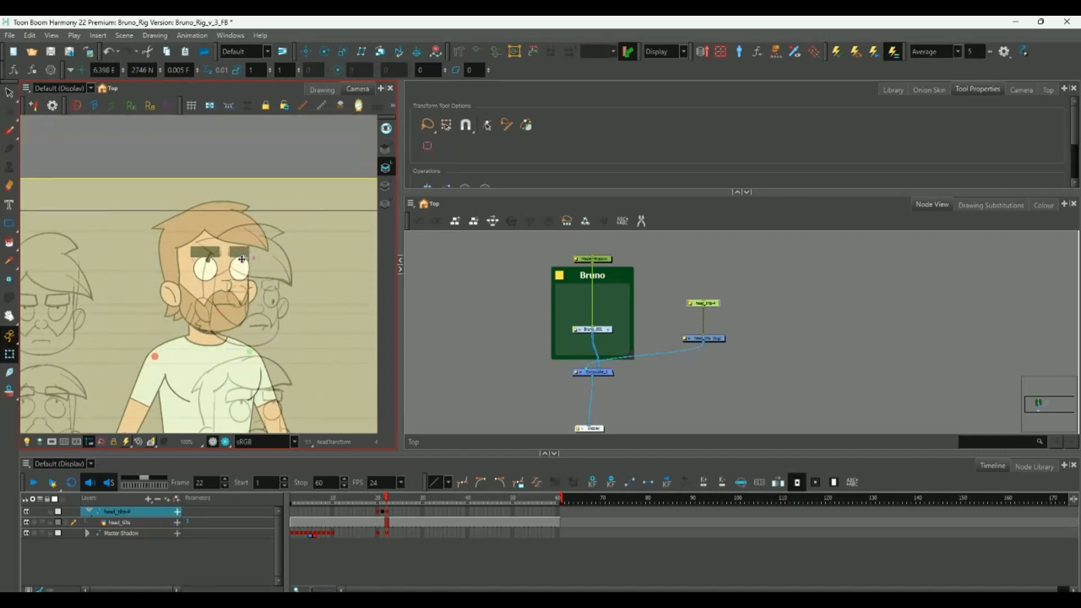
key("Down")
key("Down")
key("Down")
key("Down")
key("Down")
key("Down")
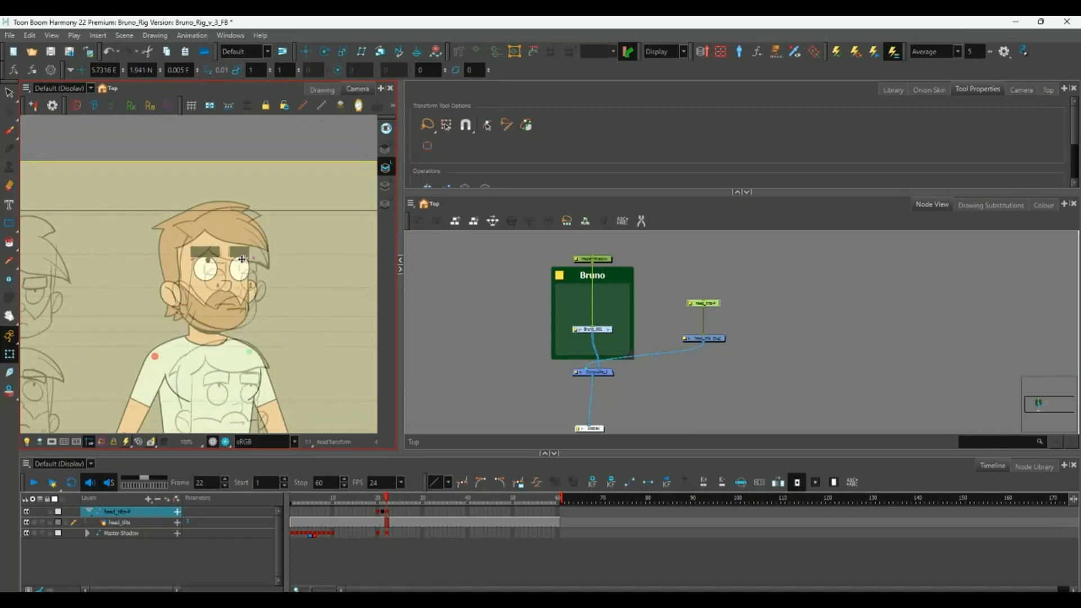
key("alt+Left")
key("alt+Left")
key("alt+Left")
key("alt+Left")
key("alt+Left")
key("alt+Right")
key("Down")
key("Down")
key("Down")
key("Down")
key("Down")
key("Down")
key("Down")
key("Down")
key("Down")
key("Down")
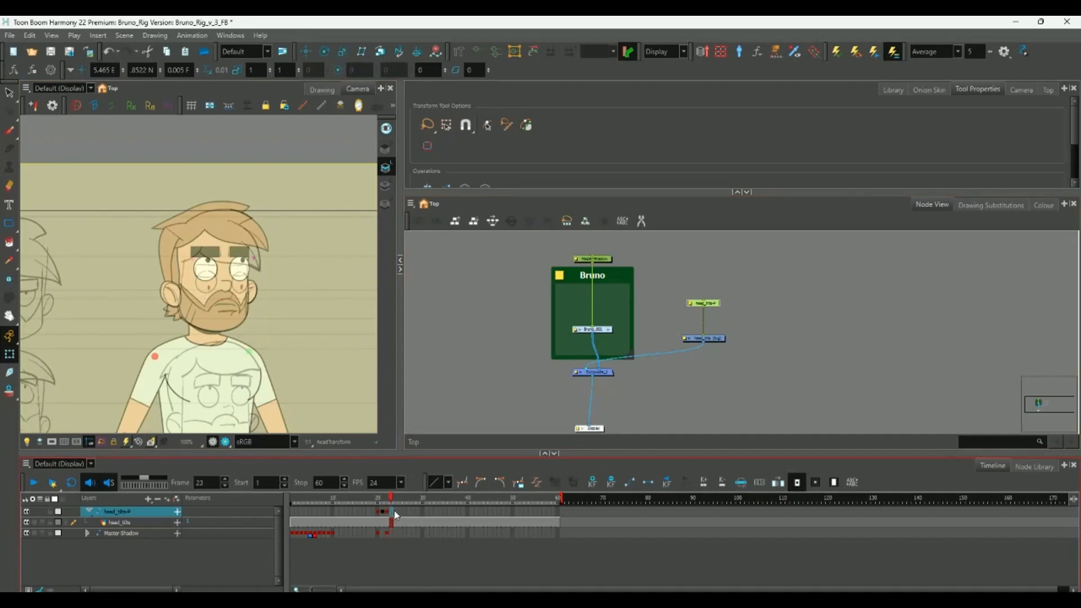
Set a stop-motion keyframe on head_tilts-P at frame 23 and raise the sheet until the lower three-quarter head sketch overlays Bruno's head.
key("ctrl+l")
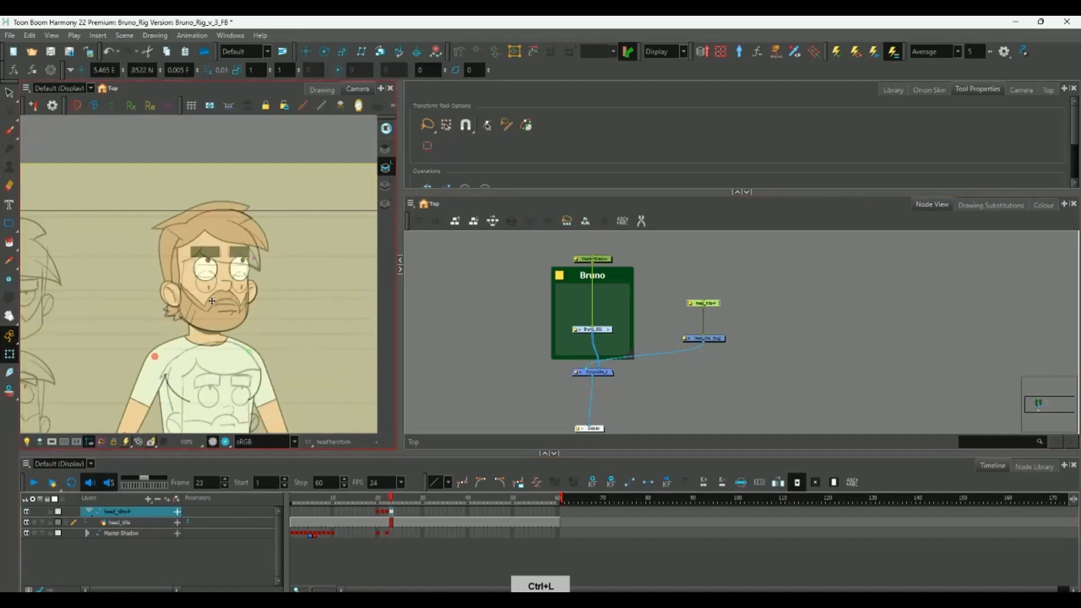
key("Up")
key("Up")
key("Up")
key("Up")
key("Up")
key("Up")
key("Up")
key("Up")
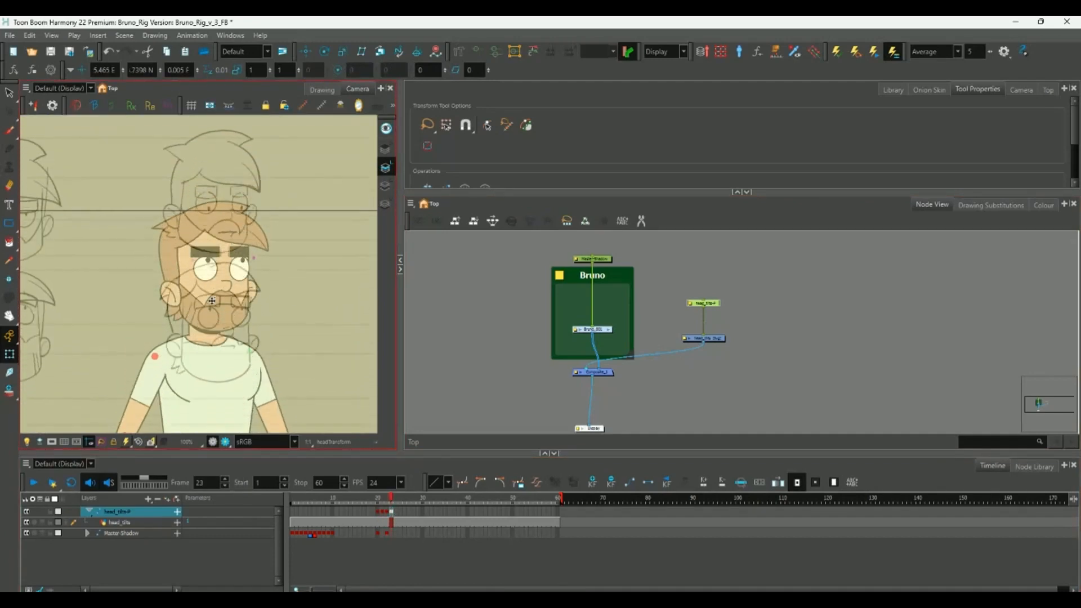
key("Up")
key("Up")
key("Up")
key("Up")
key("Up")
key("Up")
key("Up")
key("Up")
key("Up")
key("Up")
key("Up")
key("Up")
key("Up")
key("Up")
key("Up")
key("Up")
key("Up")
key("Up")
key("Up")
key("Up")
key("Left")
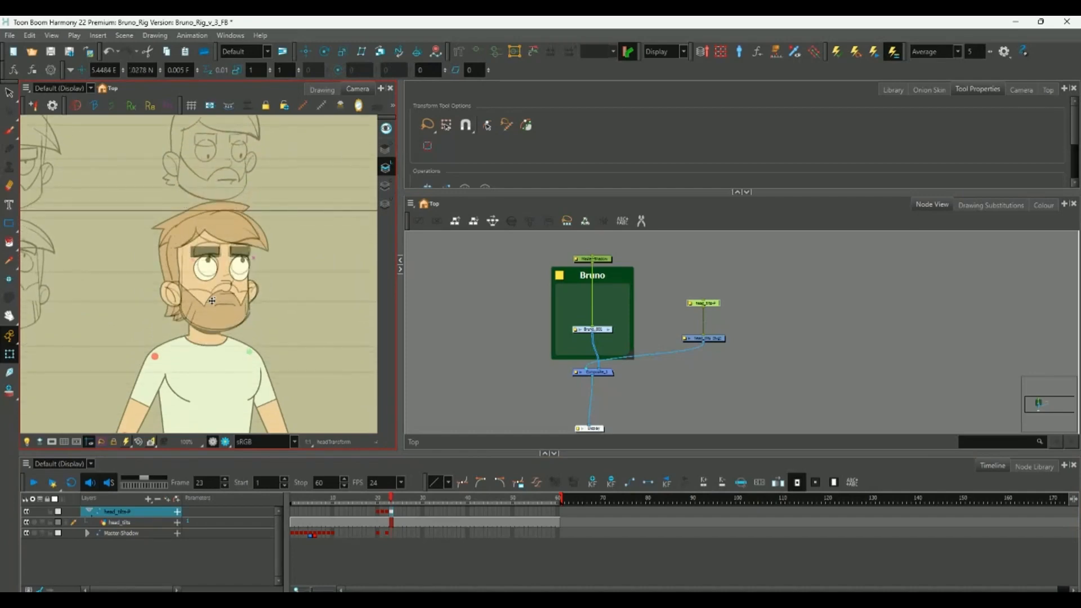
key("Down")
key("Down")
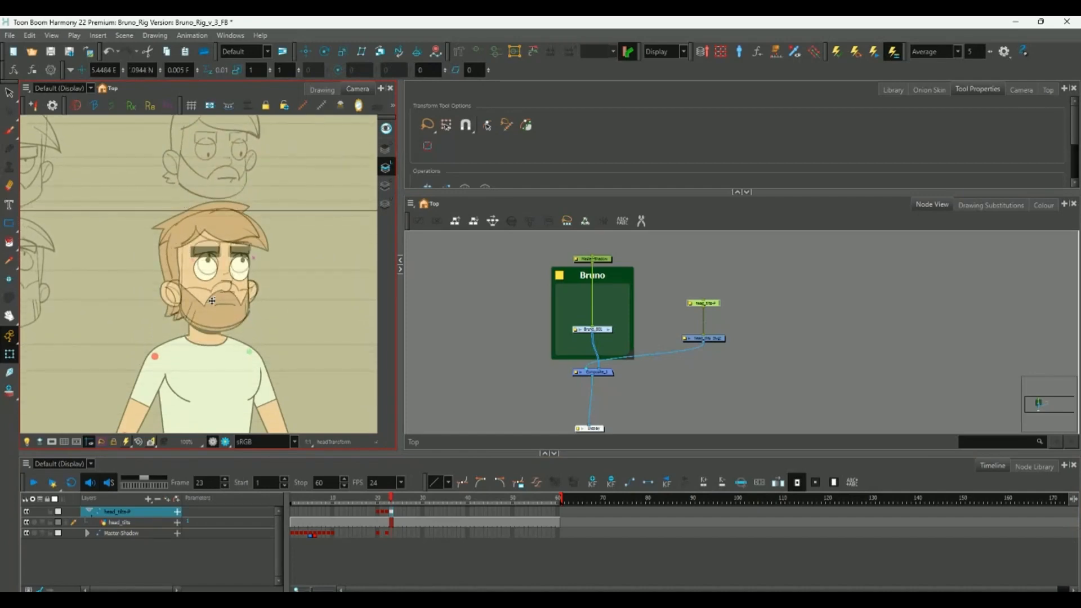
Disable the Bruno group, step back from frame 23 to 20 to examine the sketch alignment, and restore the group.
left_click(600, 330)
key("d")
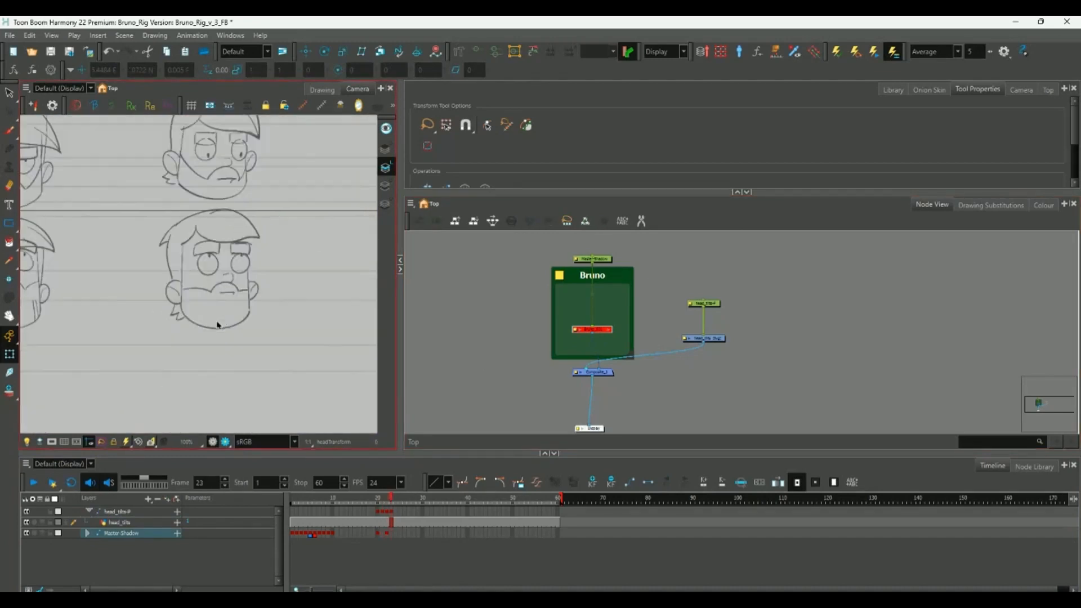
key("comma")
key("comma")
key("comma")
left_click(586, 372)
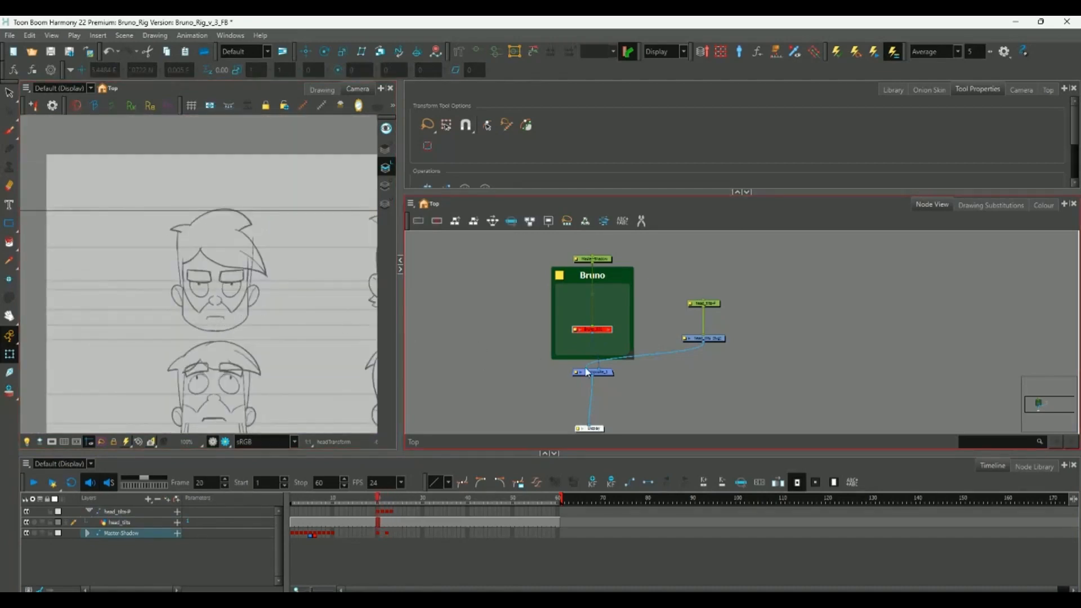
left_click(240, 532)
key("ctrl+z")
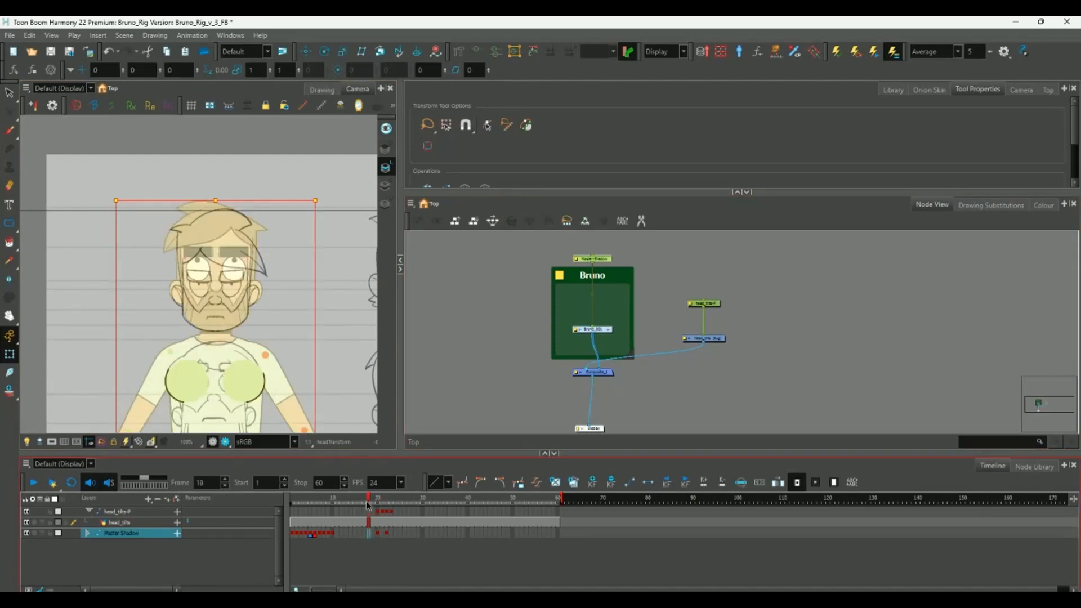
Keyframe the Master-Shadow layer across frames 20 to 23 and make those keyframes stop-motion.
left_click(299, 511)
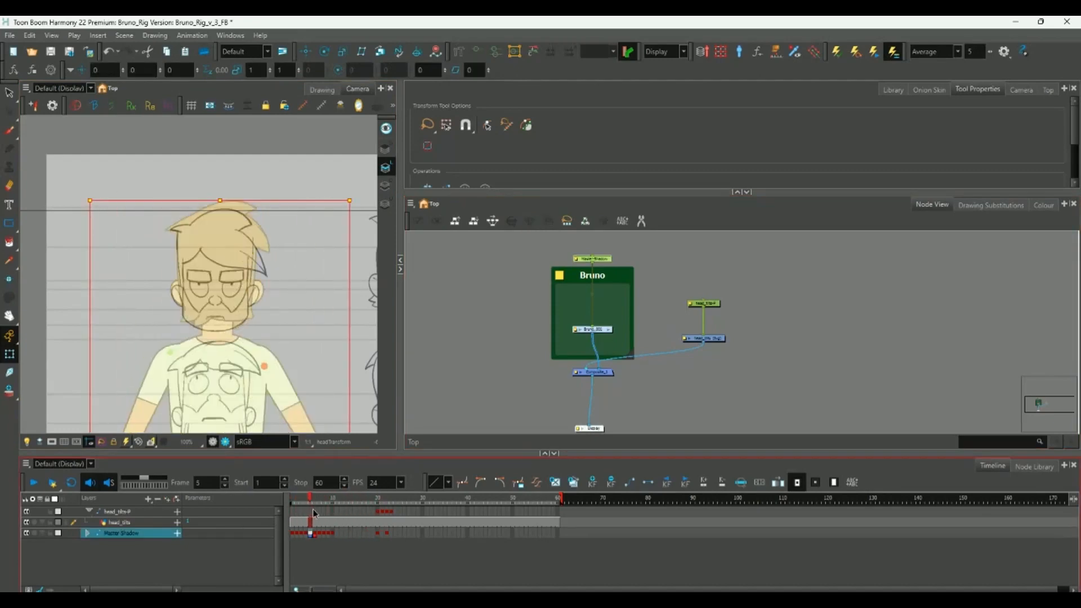
left_click(379, 534)
key("F6")
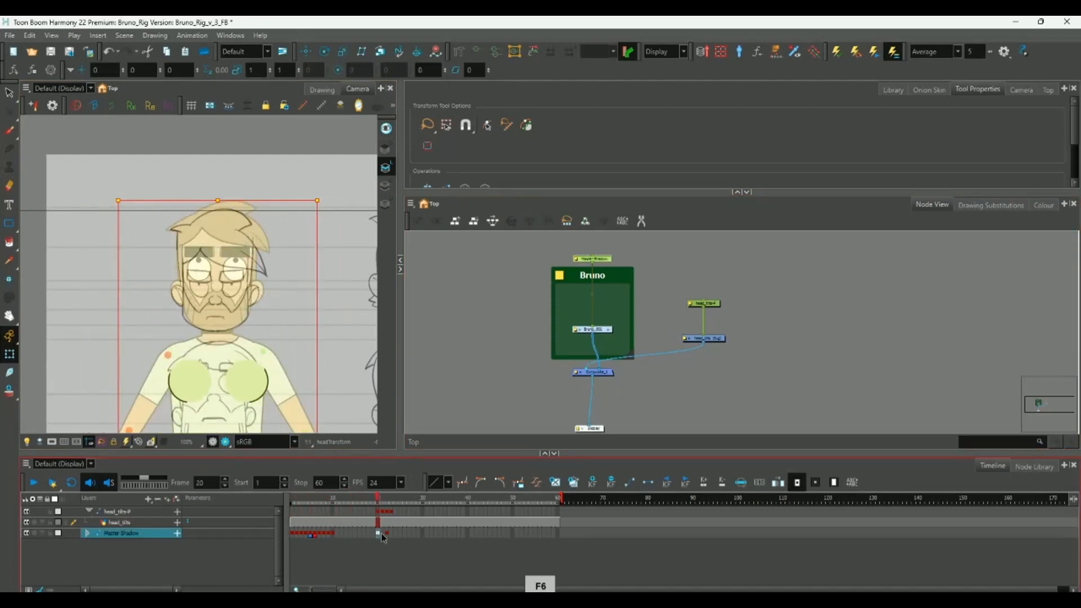
left_click(382, 533)
left_click(387, 534)
left_click(391, 534)
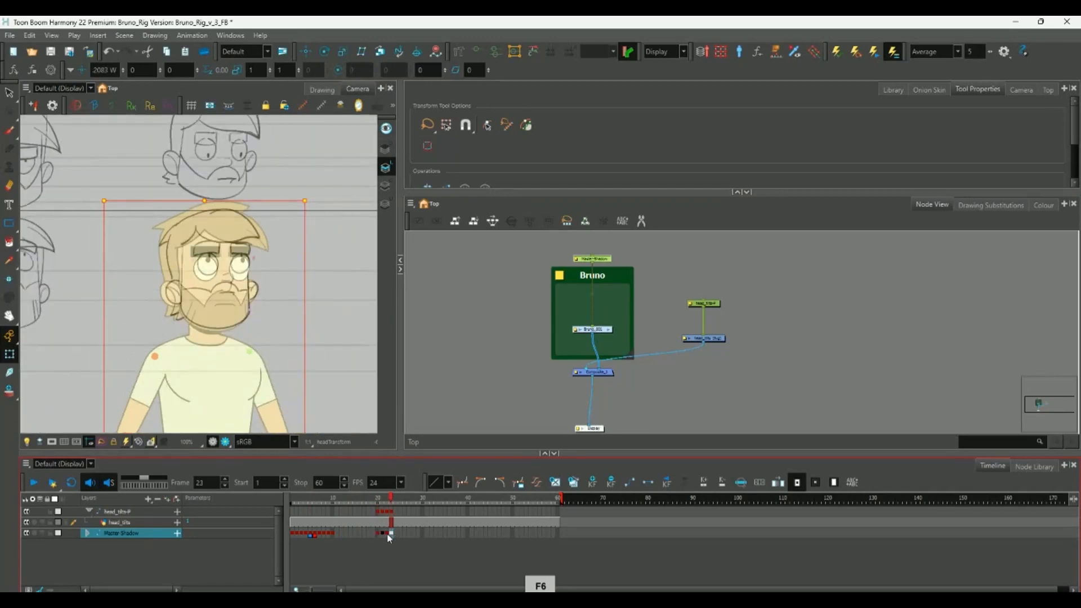
key("ctrl+l")
left_click(379, 534)
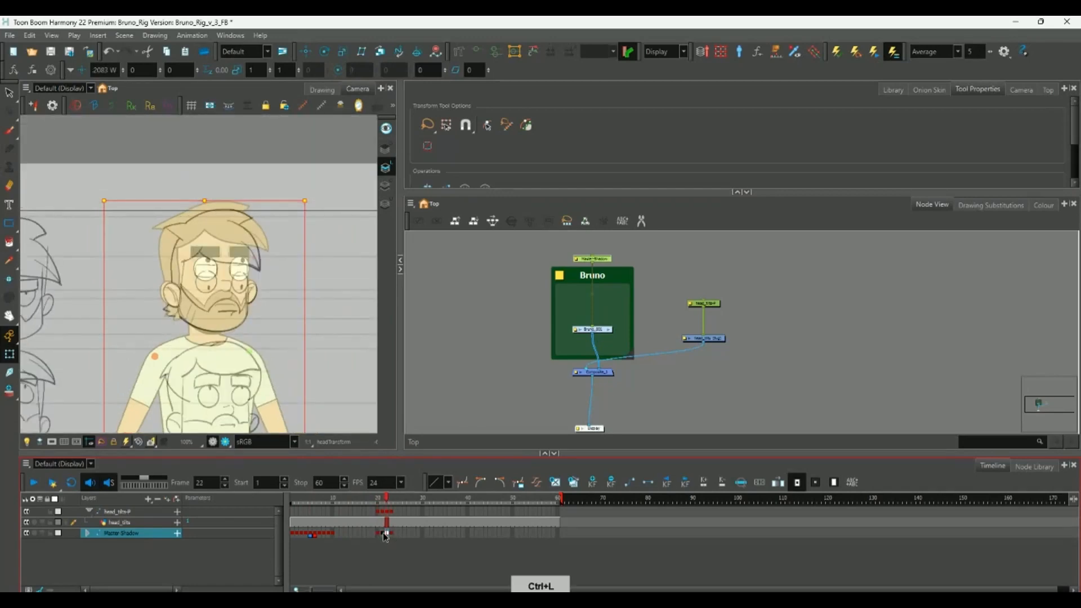
Look through the Master-Shadow layer hierarchy down to the head and neck peg at frame 21.
left_click(88, 533)
key(".")
left_click(96, 555)
scroll(150, 554, "down", 3)
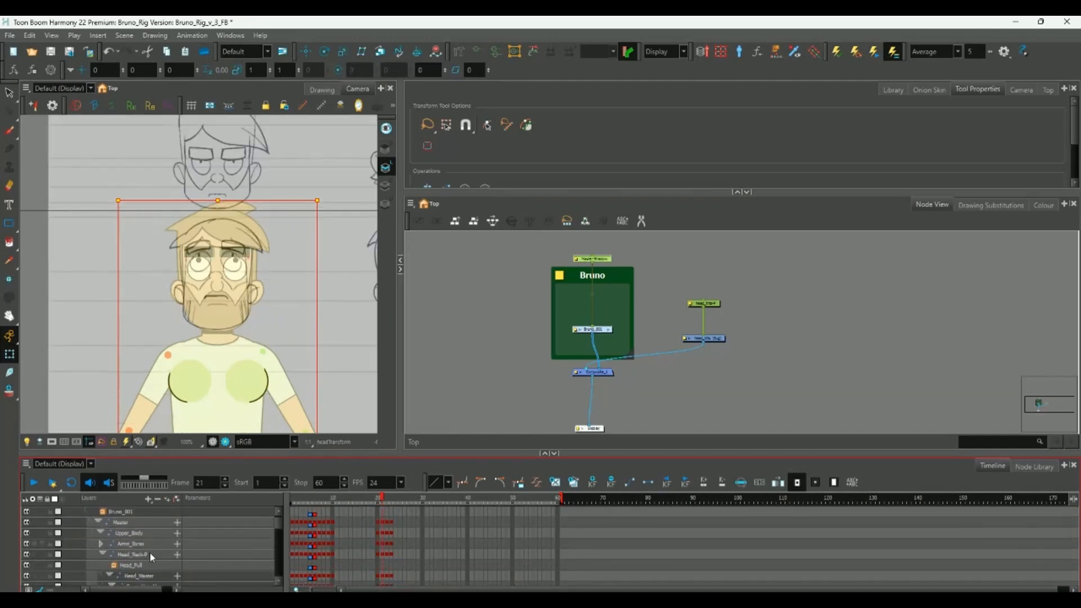
left_click(103, 554)
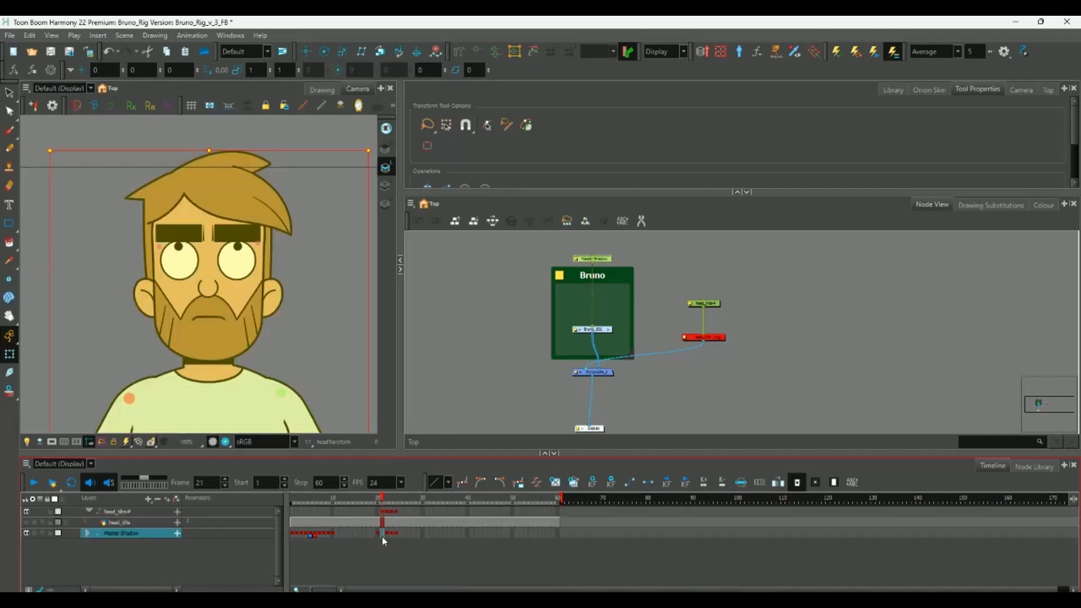
Set a stop-motion key on Master-Shadow at frame 21 and space both layers' three-quarter keyframes out to start at frame 25.
left_click(384, 513)
left_click(383, 533)
left_click(386, 535)
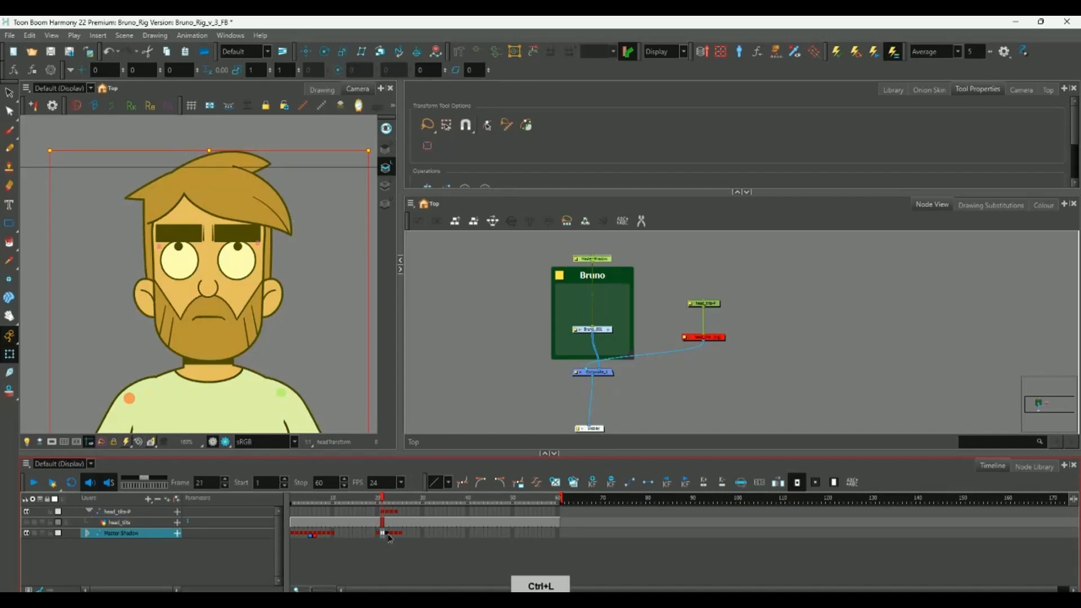
key("ctrl+l")
left_click(387, 511)
left_click_drag(386, 532, 387, 509)
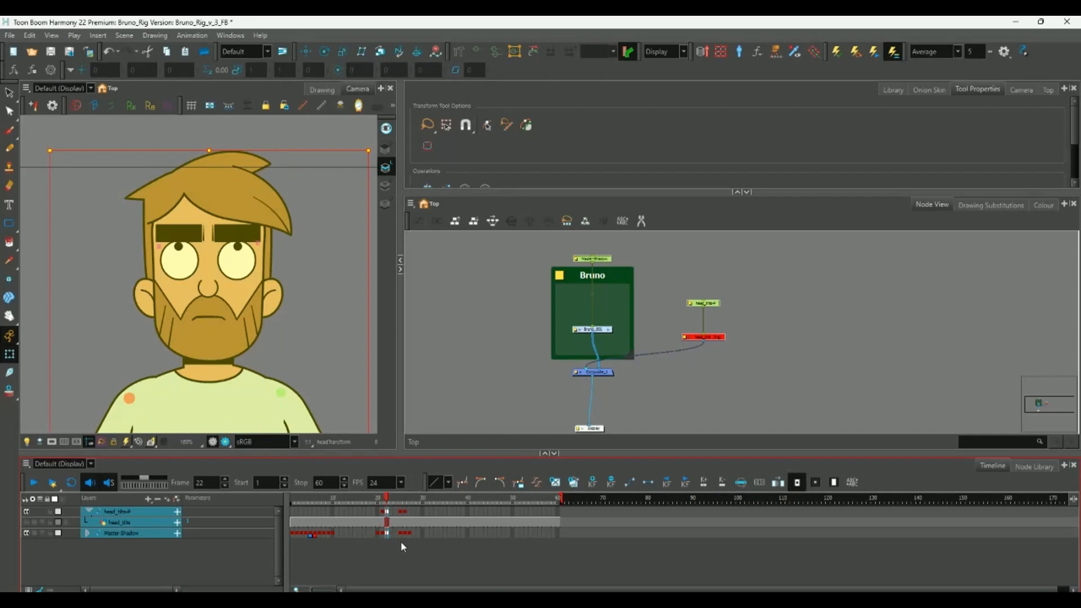
left_click(392, 534)
left_click(377, 533)
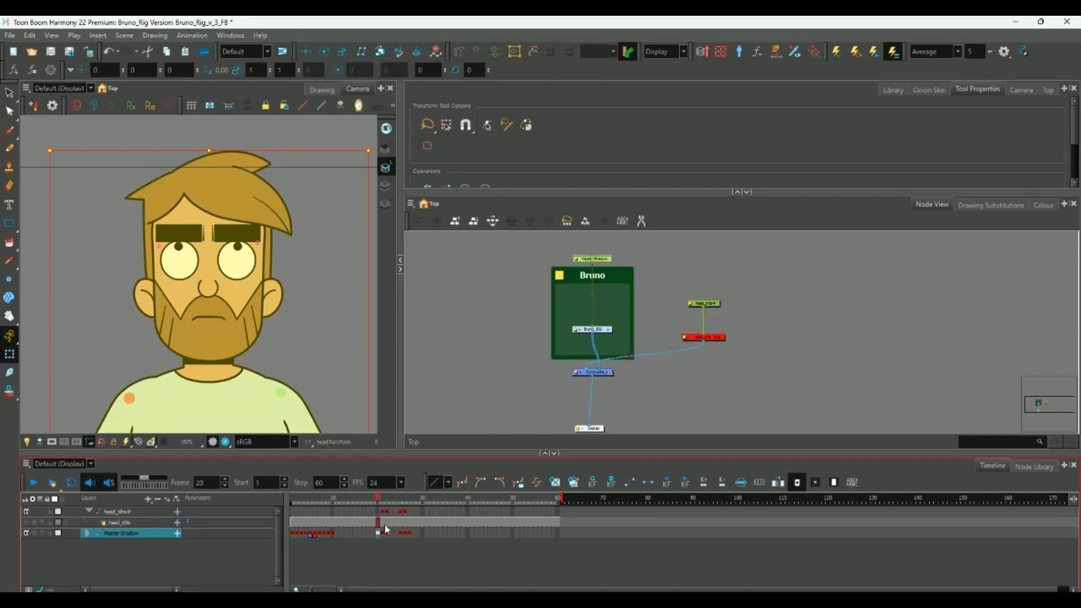
Re-enable the head_tilts drawing at frame 20 and close the peg's layer properties.
left_click(716, 337)
key("a")
key("2")
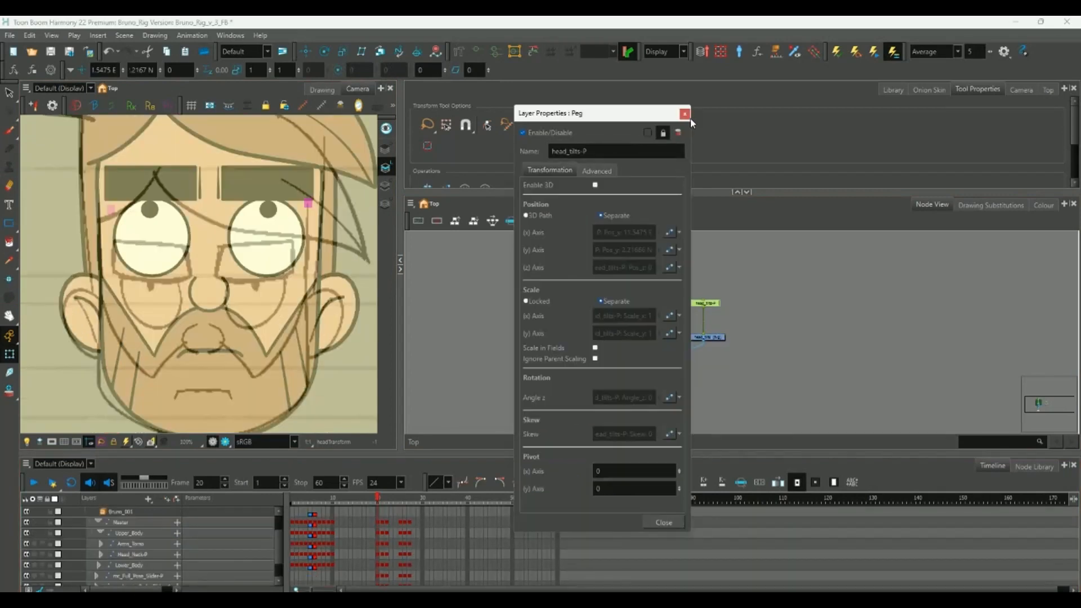
left_click(685, 114)
Select the whole-head peg by going up the hierarchy from the nose, and nudge the head slightly down at frame 20.
left_click(217, 298)
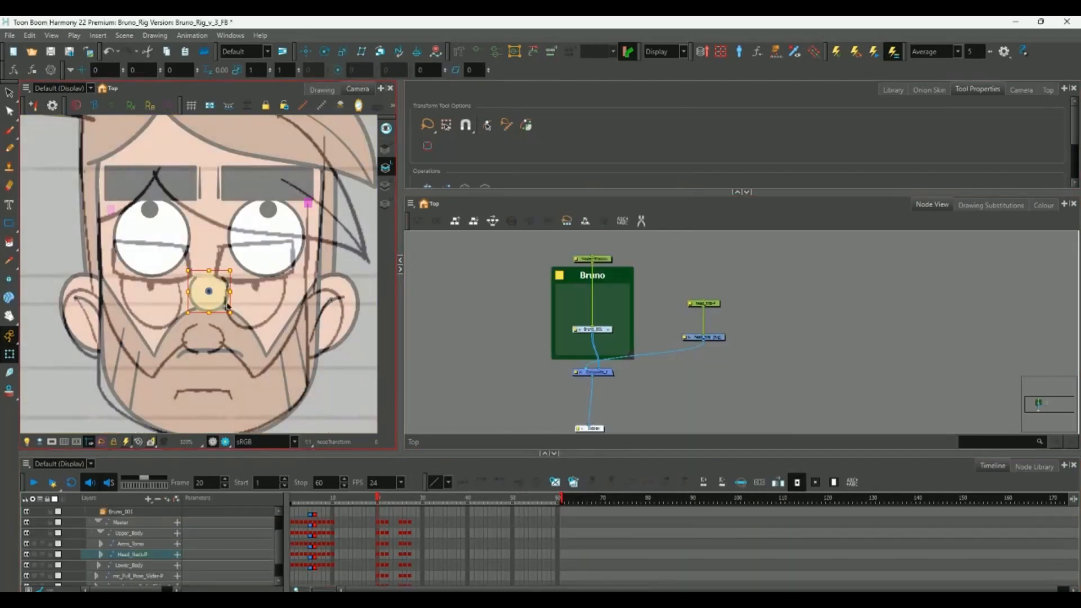
key("b")
key("b")
key("b")
key("b")
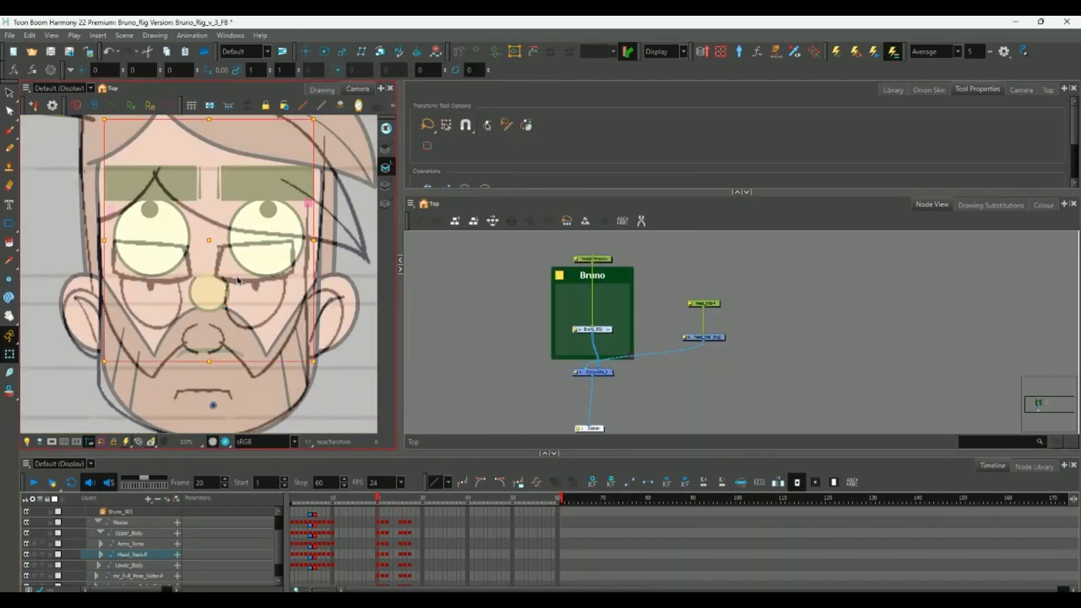
scroll(236, 278, "down", 3)
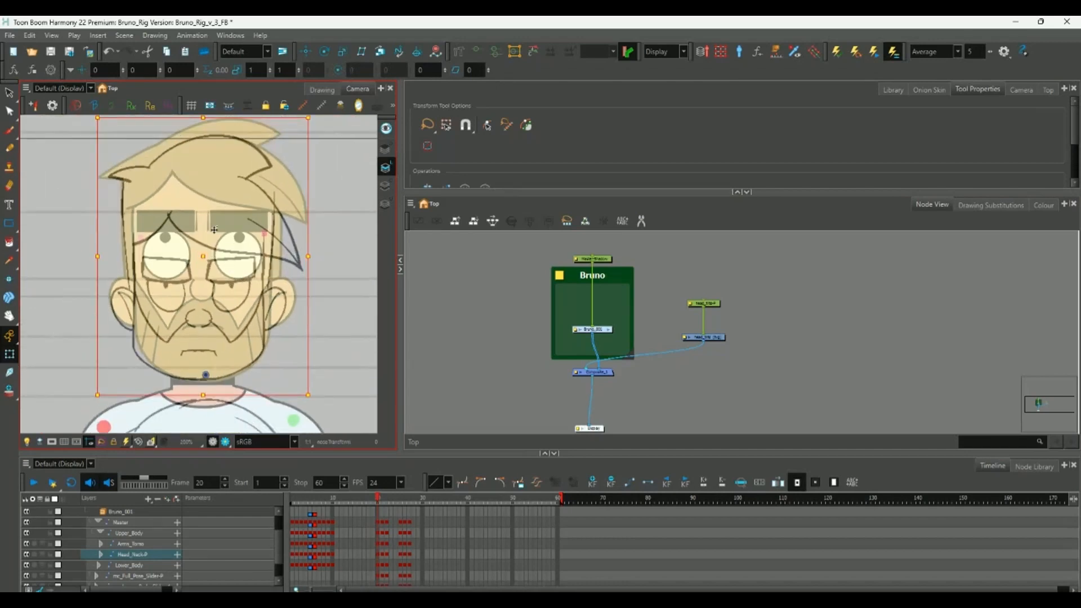
key("Down")
key("Down")
key("Down")
key("Down")
key("Down")
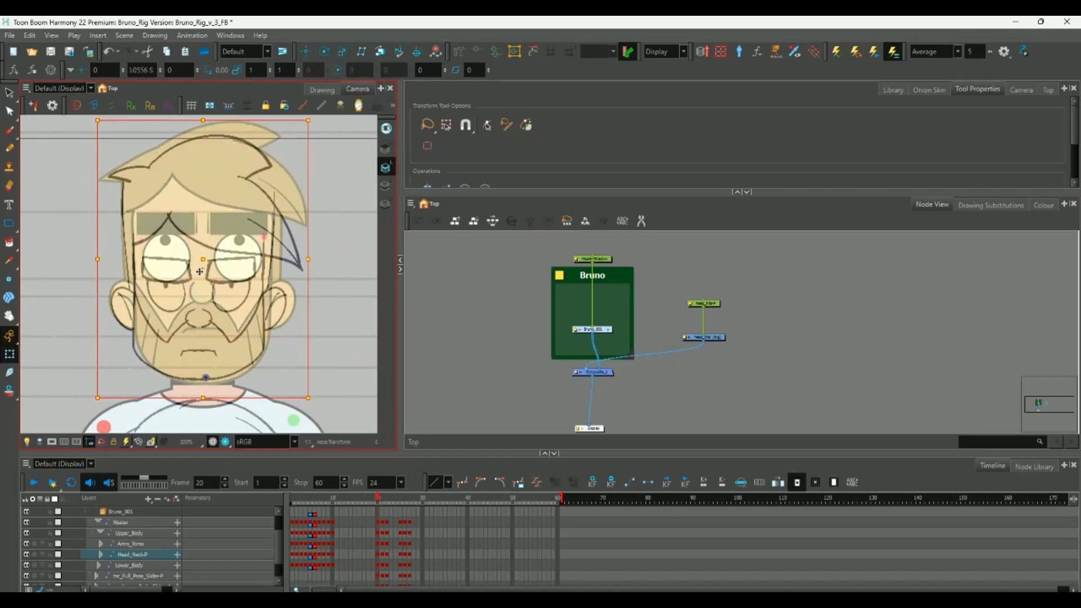
Move Bruno's facial features down to match the upper front-view sketch at frame 20.
left_click(201, 285)
left_click_drag(202, 260, 201, 289)
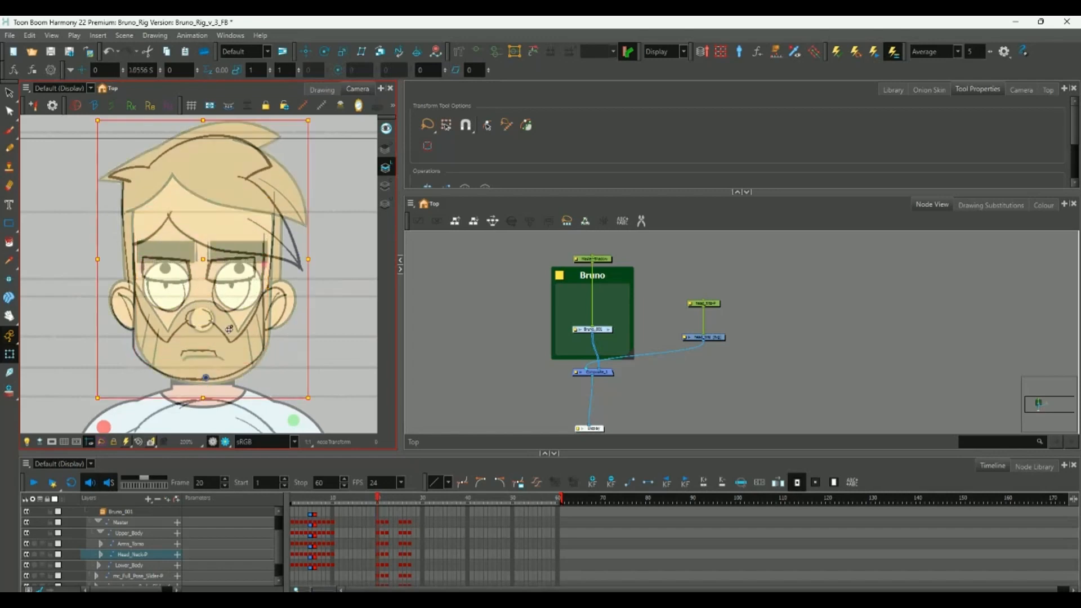
Move Bruno's beard down to line up with the jaw and beard lines of the head tilt sketch at frame 20.
left_click(214, 340)
left_click_drag(203, 336, 203, 349)
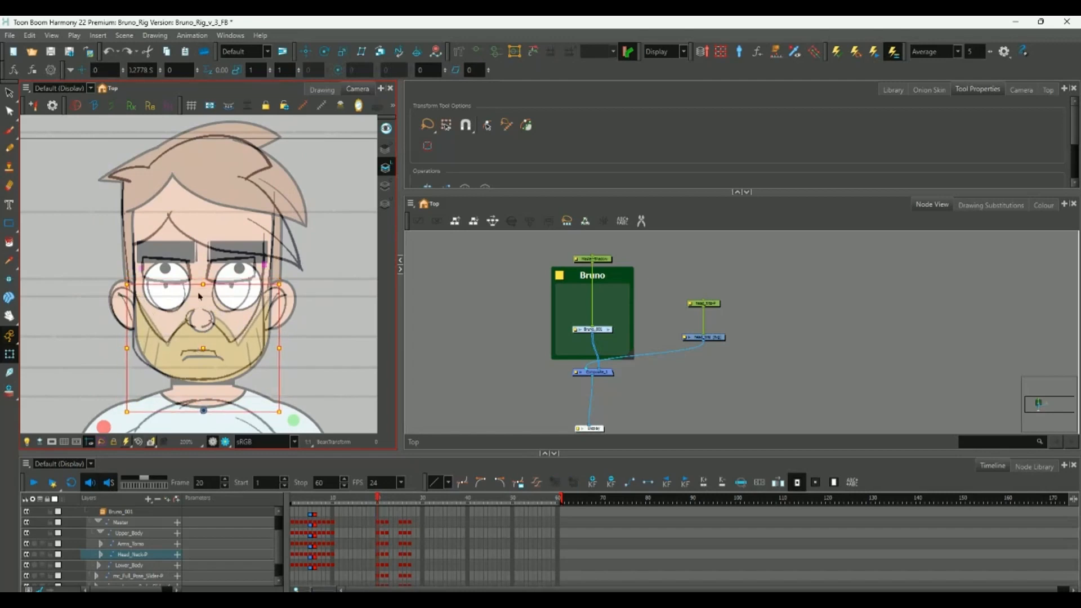
scroll(197, 273, "up", 2)
left_click_drag(197, 273, 201, 289)
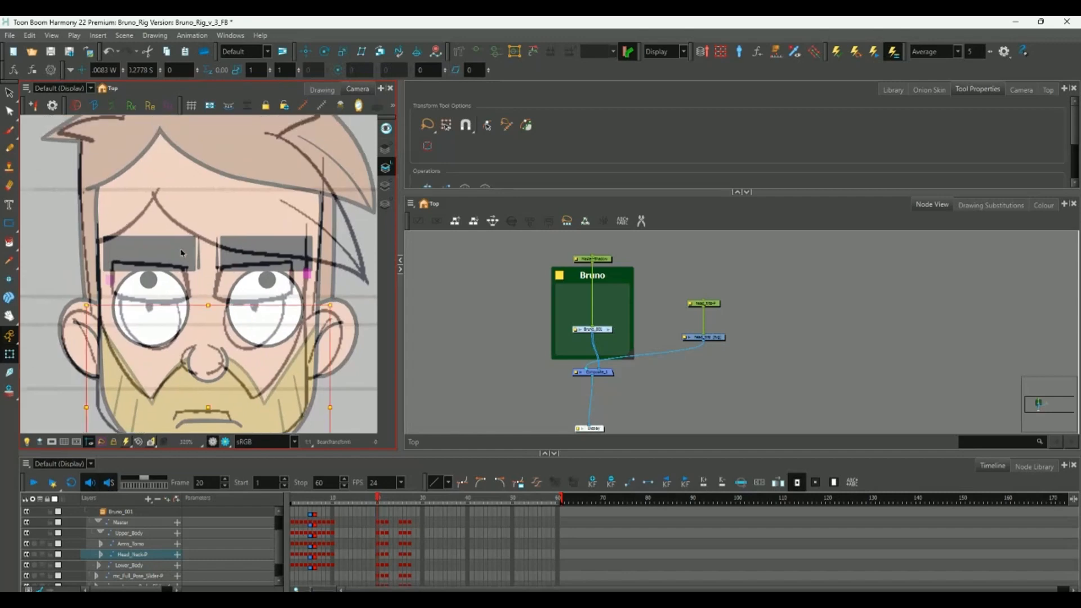
Nudge the left-hand eyebrow slightly down and lower both pupils toward the middle of the eyes at frame 20.
left_click(151, 224)
left_click(154, 241)
left_click_drag(151, 231, 151, 234)
left_click(150, 281)
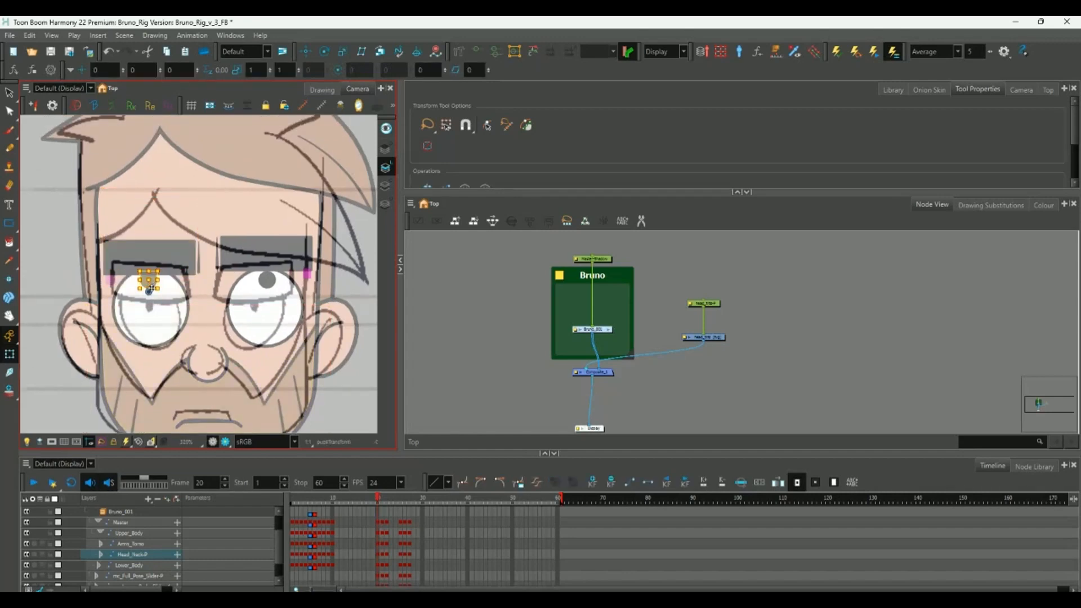
left_click_drag(150, 282, 153, 304)
left_click(268, 280)
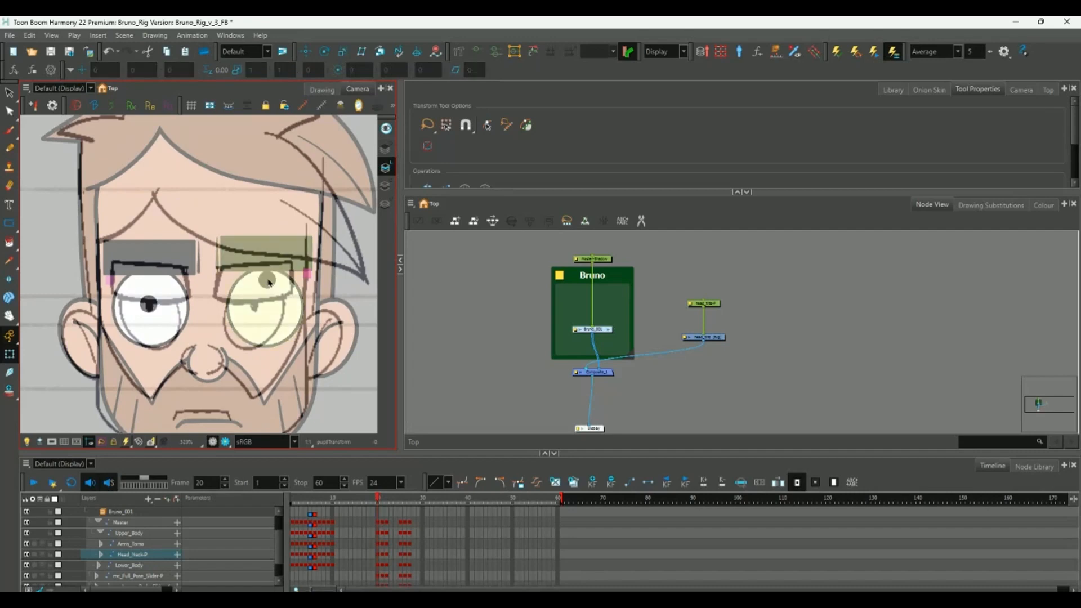
left_click_drag(268, 280, 267, 305)
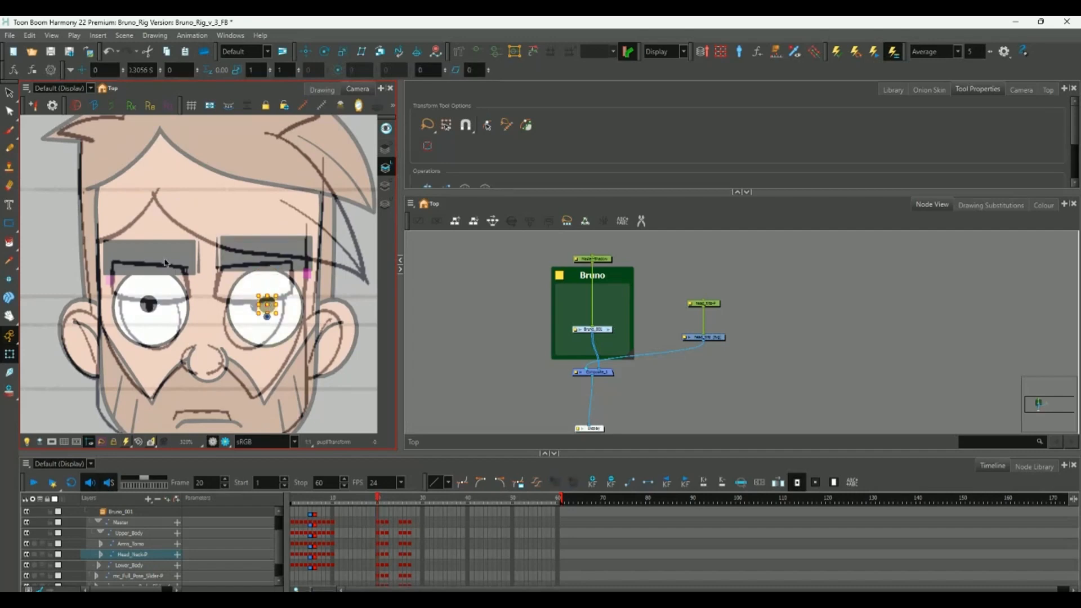
Lower both eyebrows onto the brow shapes of the head tilt sketch.
left_click(162, 246)
left_click_drag(155, 238, 154, 257)
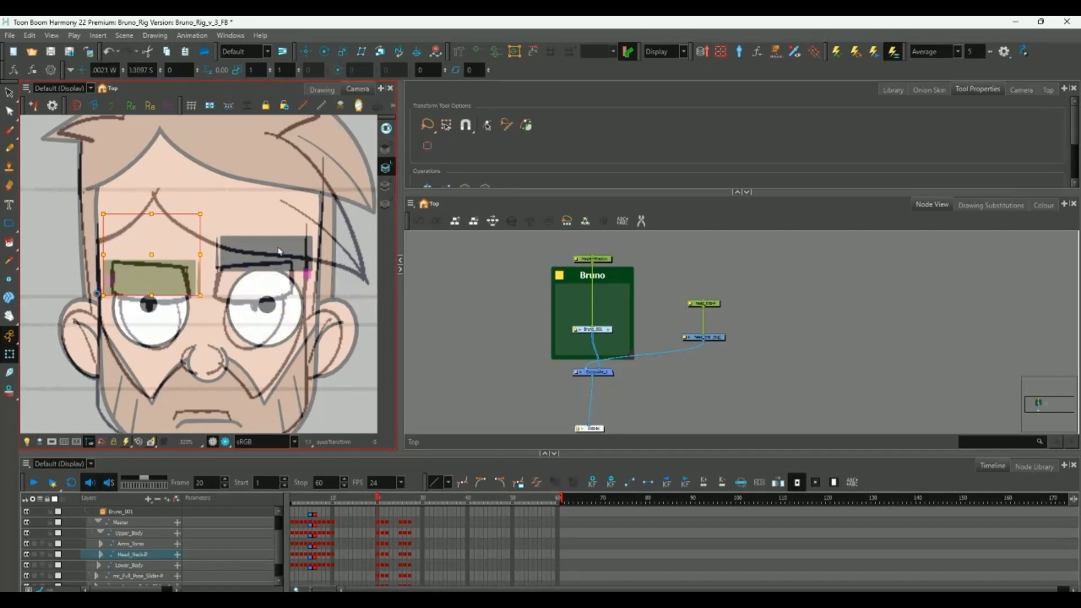
left_click(265, 244)
left_click_drag(265, 245, 237, 274)
Move the large front fringe and the smaller left-hand hair lock down to match the sketched hairline.
scroll(253, 287, "down", 2)
left_click(208, 200)
key("b")
key("shift+b")
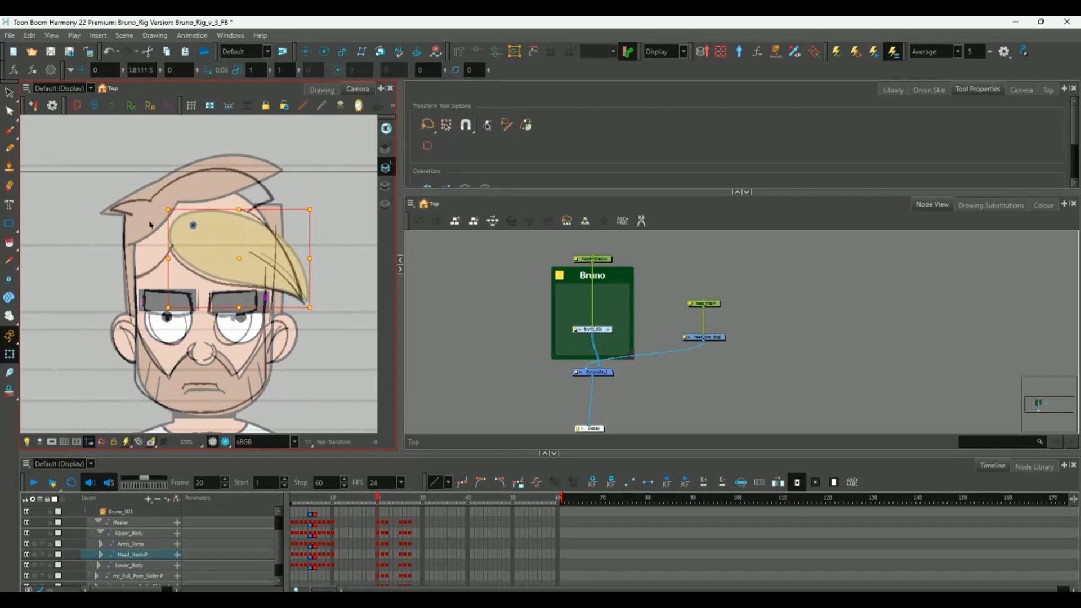
left_click(155, 220)
left_click_drag(155, 228, 155, 262)
Rotate the top hair piece and reposition and rotate the pointed left-hand tuft to follow the sketched hair.
left_click(225, 185)
left_click(285, 164)
left_click(284, 163)
left_click_drag(288, 151, 293, 163)
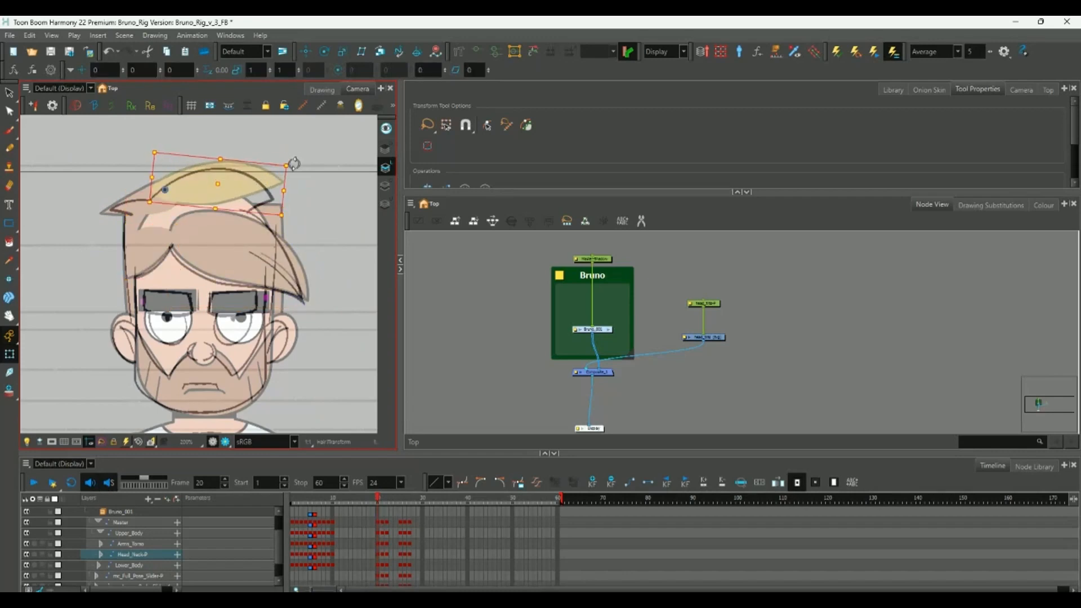
left_click(149, 193)
left_click_drag(193, 174, 143, 200)
Reshape the top hair piece by raising its upper curve and adjusting its contour to follow the sketch outline.
key("2")
key("2")
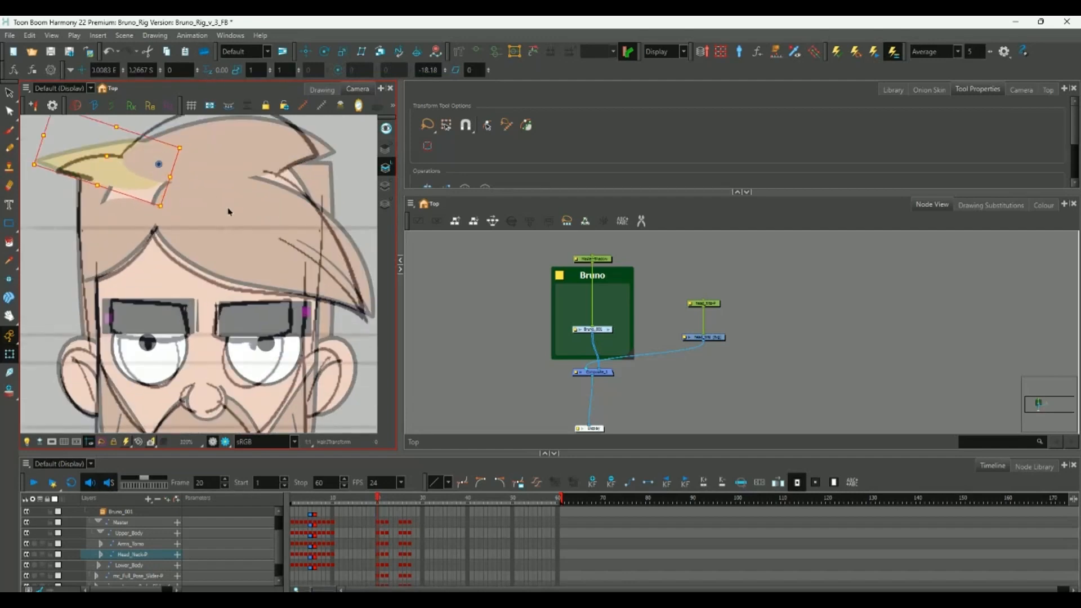
left_click_drag(234, 159, 222, 244)
left_click(223, 227)
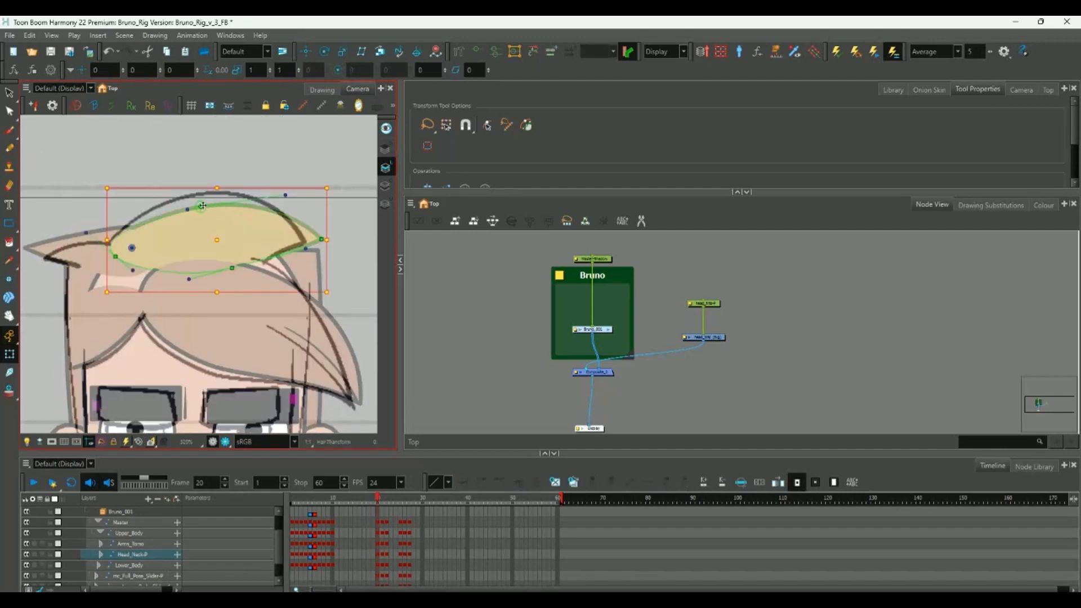
left_click_drag(201, 206, 193, 191)
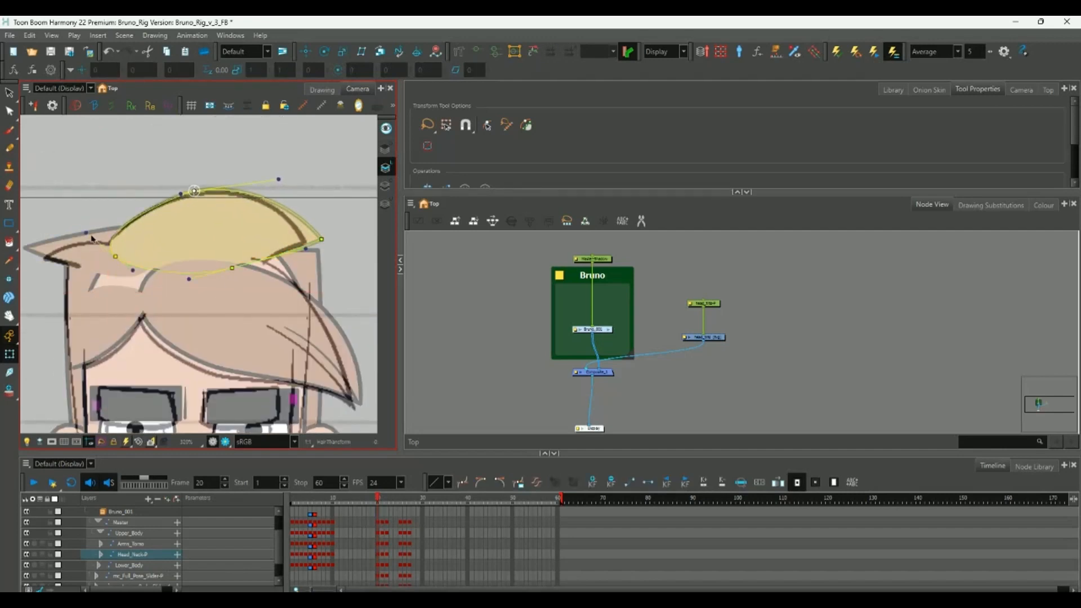
left_click_drag(88, 232, 91, 235)
Reshape the left-hand front hair lock by raising its upper points to close the gap beneath the top hair.
left_click(107, 293)
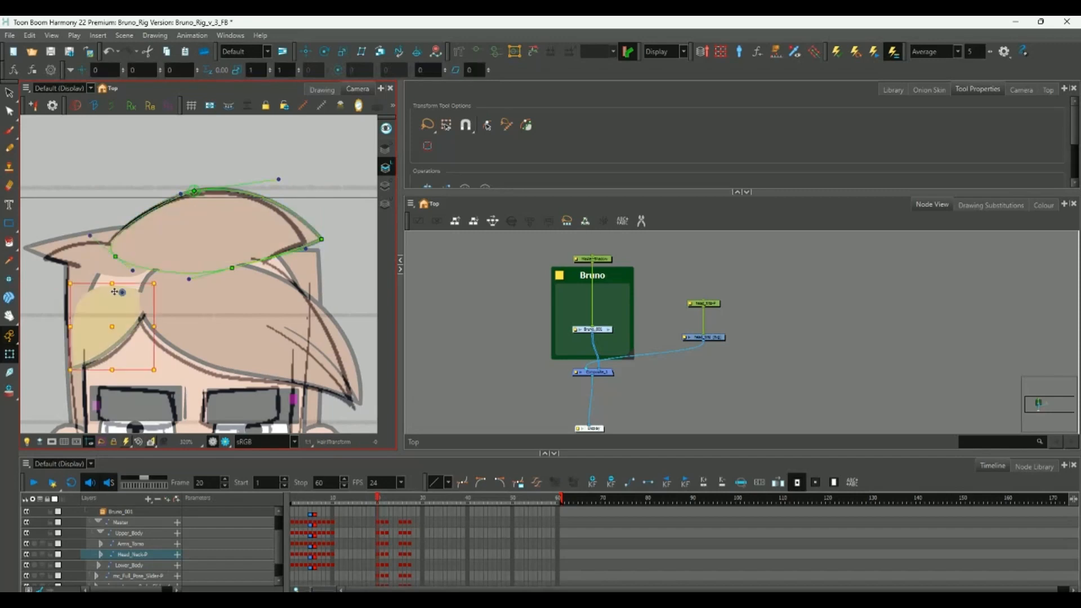
left_click(179, 282)
left_click_drag(244, 265, 238, 251)
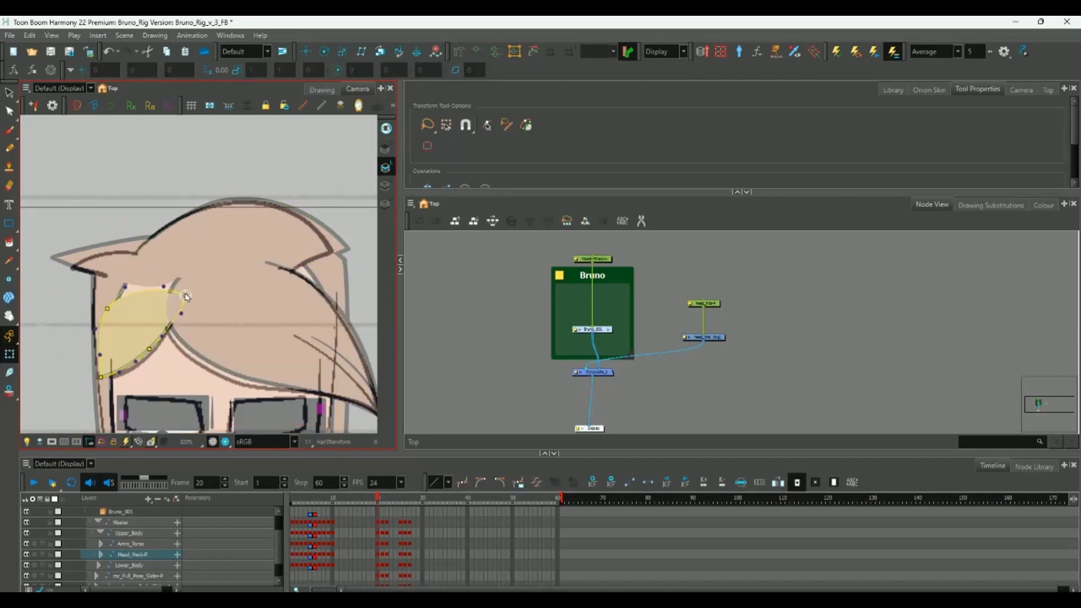
left_click_drag(186, 298, 189, 289)
left_click_drag(108, 308, 107, 290)
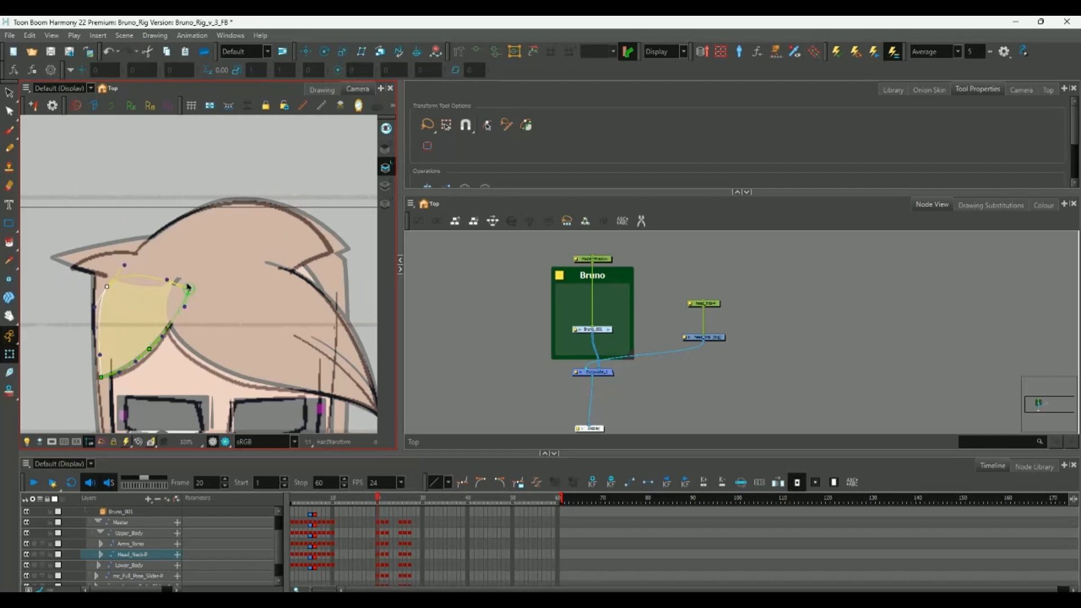
left_click_drag(189, 290, 198, 277)
Reshape the large front fringe by pulling its upper contour point outward toward the sketched hair.
scroll(197, 273, "down", 3)
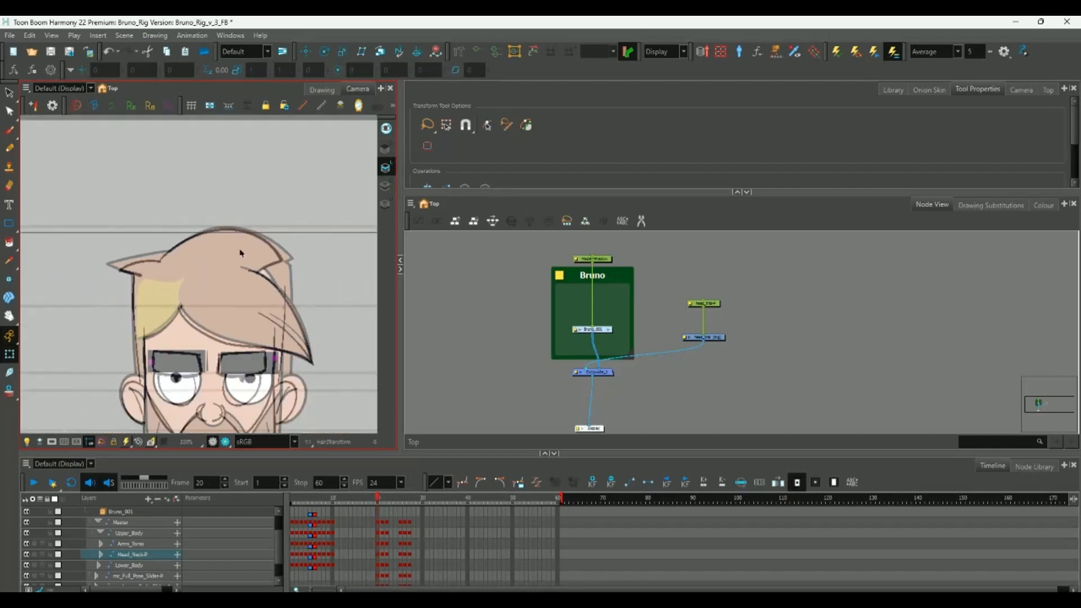
left_click(285, 256)
scroll(285, 256, "up", 3)
left_click(220, 300)
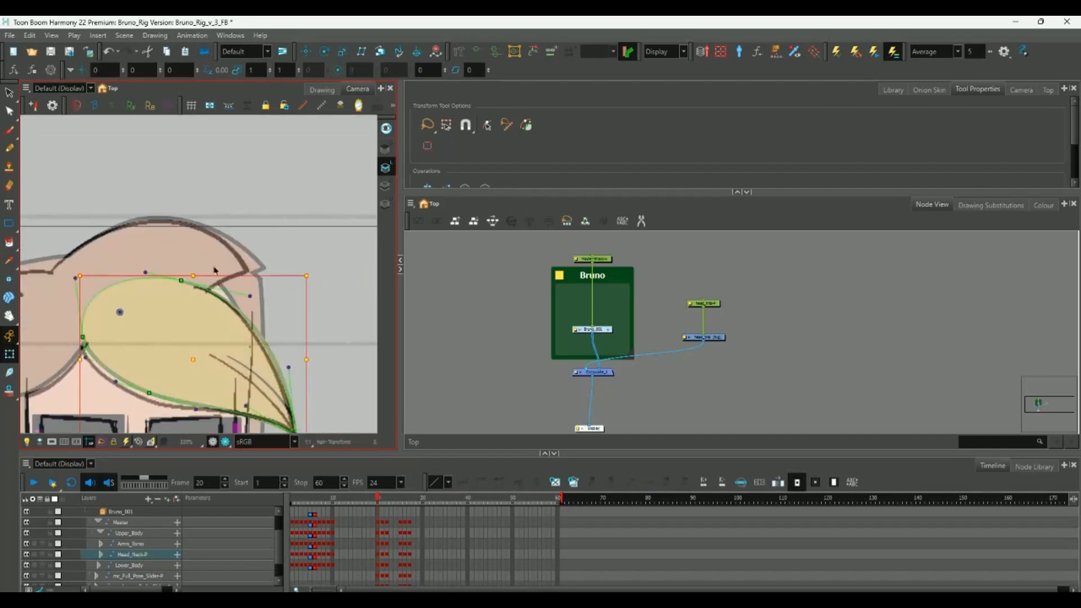
left_click(255, 256)
left_click(247, 289)
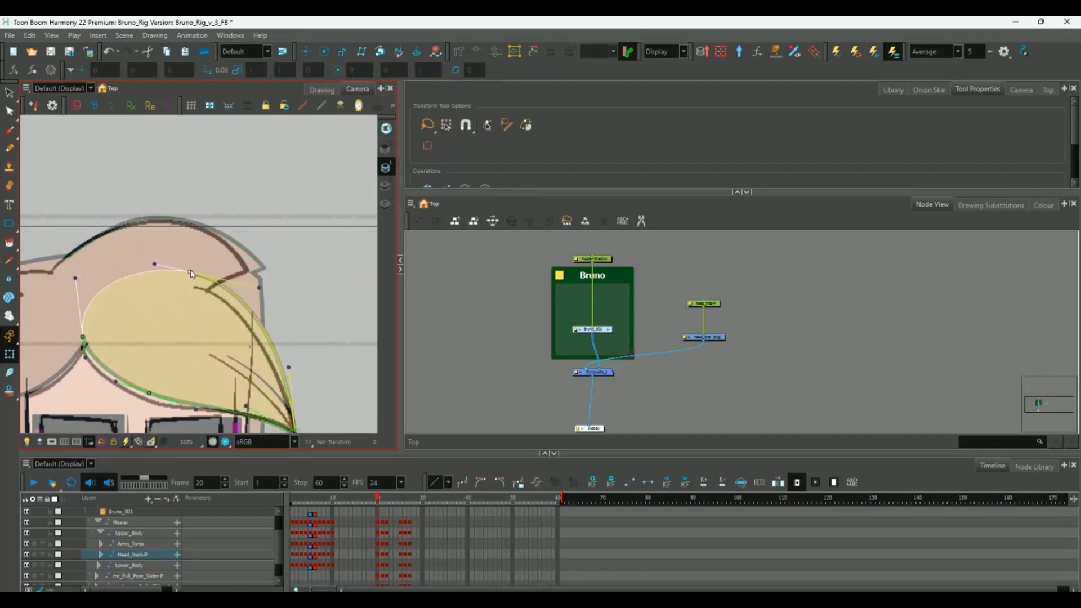
scroll(259, 284, "down", 3)
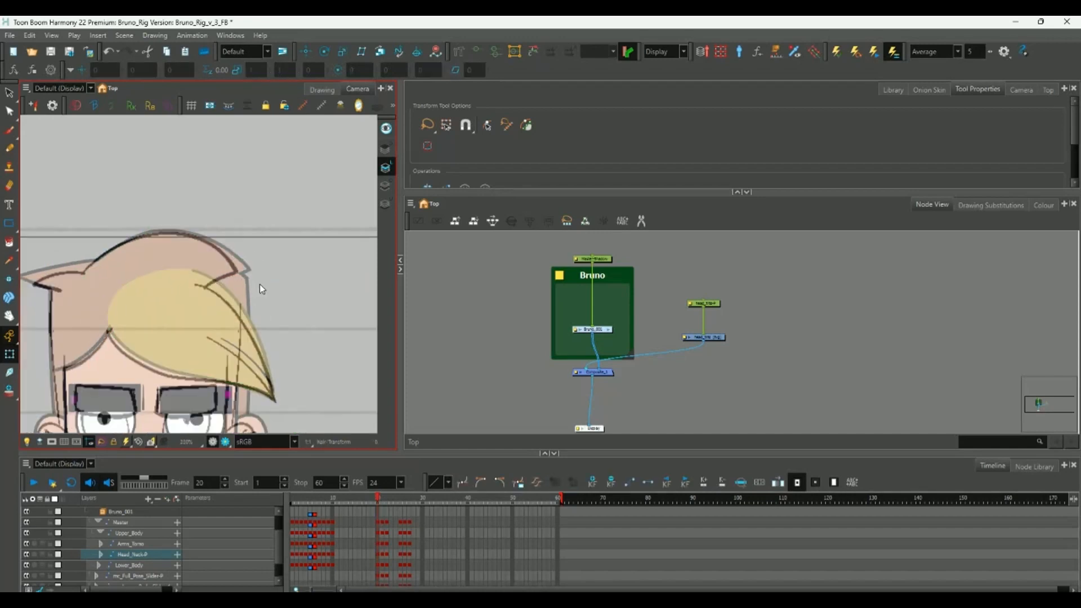
scroll(176, 303, "up", 3)
left_click(73, 294)
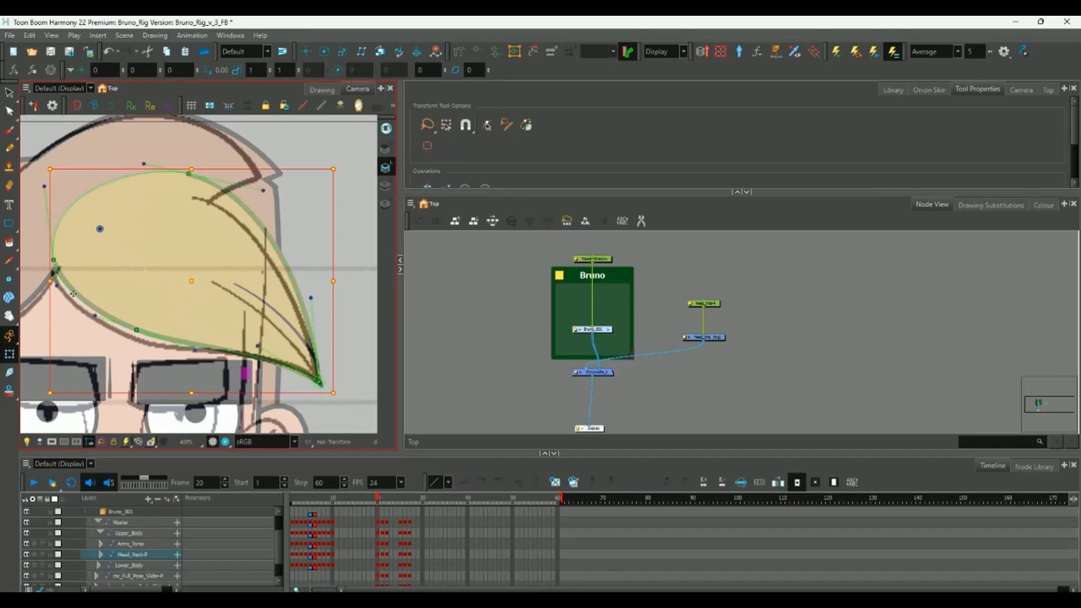
Pull the deformation points on the inner edge and lower curve of the front hair outward to match the sketch.
left_click_drag(54, 261, 47, 261)
left_click_drag(136, 329, 134, 335)
key("space")
left_click_drag(180, 283, 248, 184)
scroll(248, 184, "up", 1)
left_click(290, 307)
key("ctrl+z")
scroll(270, 313, "down", 3)
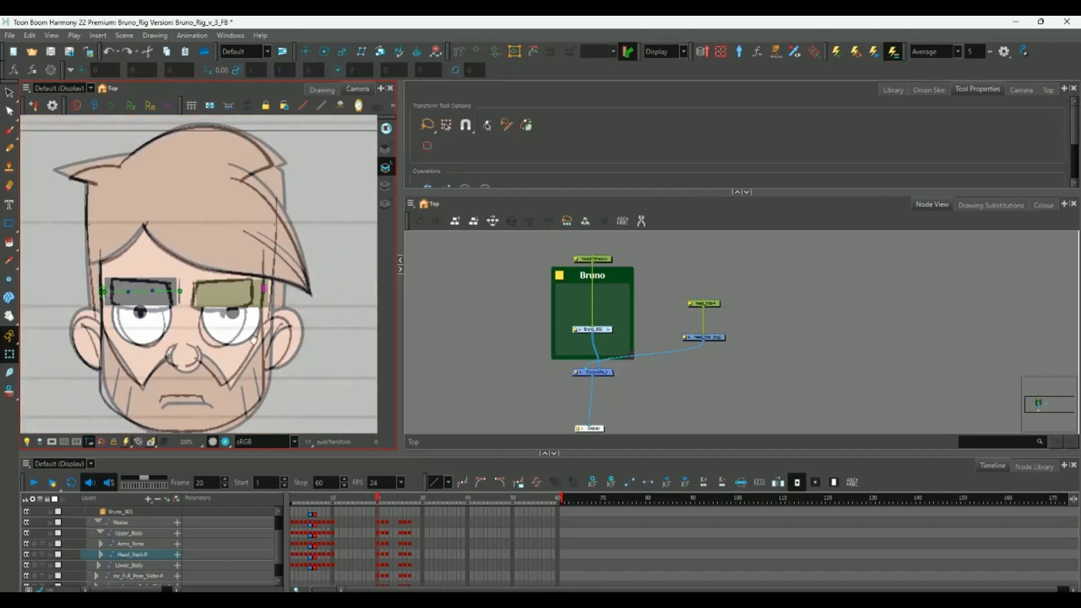
Raise the bottom deformation point of the eye on the left of the face slightly to match the sketch.
left_click_drag(234, 337, 222, 320)
scroll(222, 319, "up", 1)
scroll(222, 319, "up", 1)
left_click(235, 338)
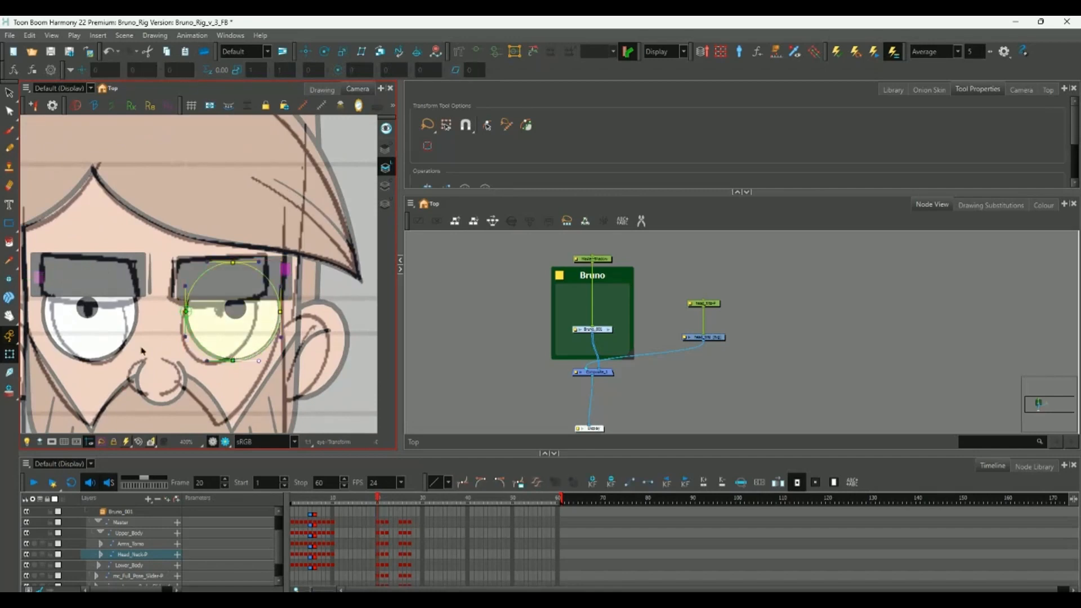
left_click(115, 348)
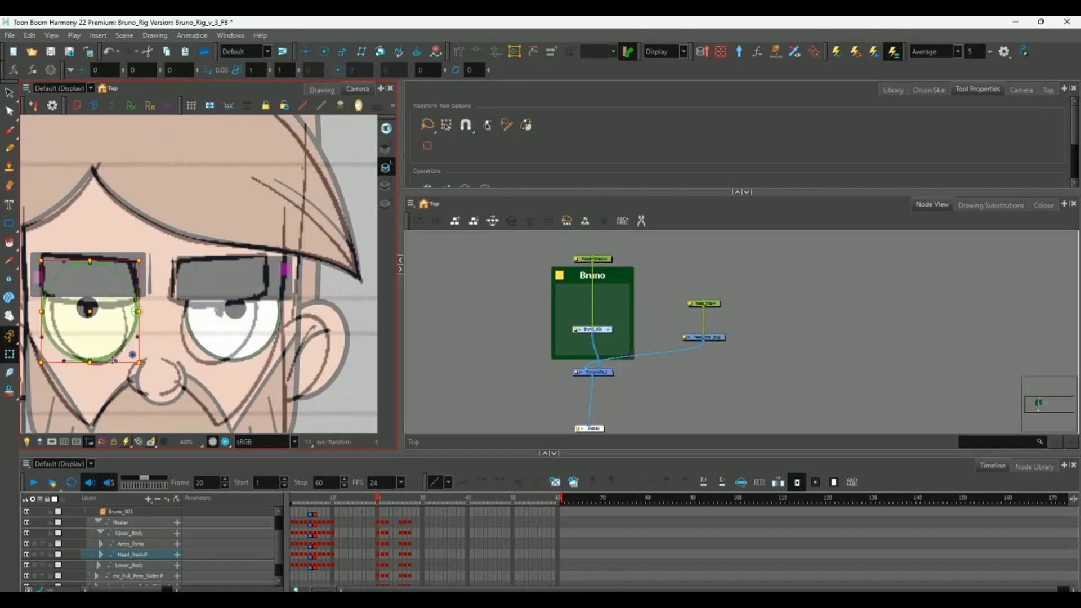
left_click(71, 325)
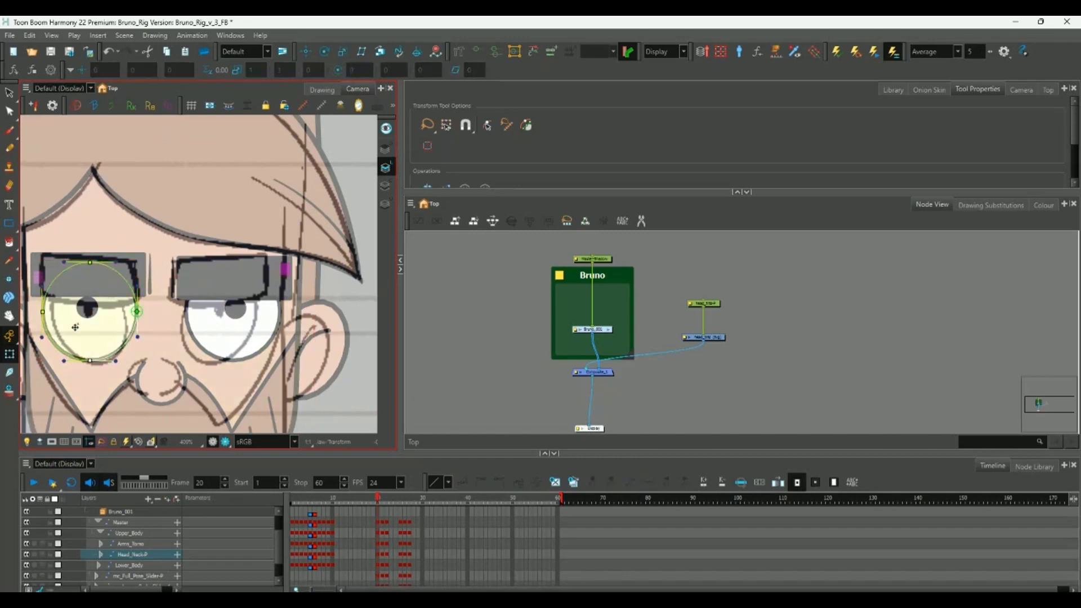
key("Down")
key("Down")
key("Down")
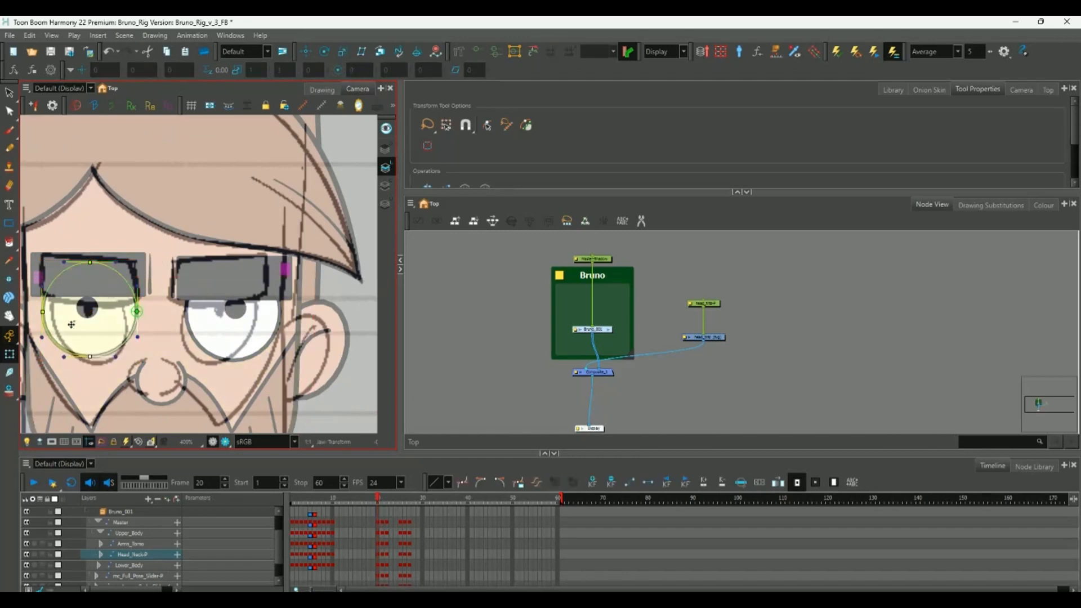
Raise the bottom deformation point of the other eye slightly so both eyes have matching lower edges.
left_click(241, 359)
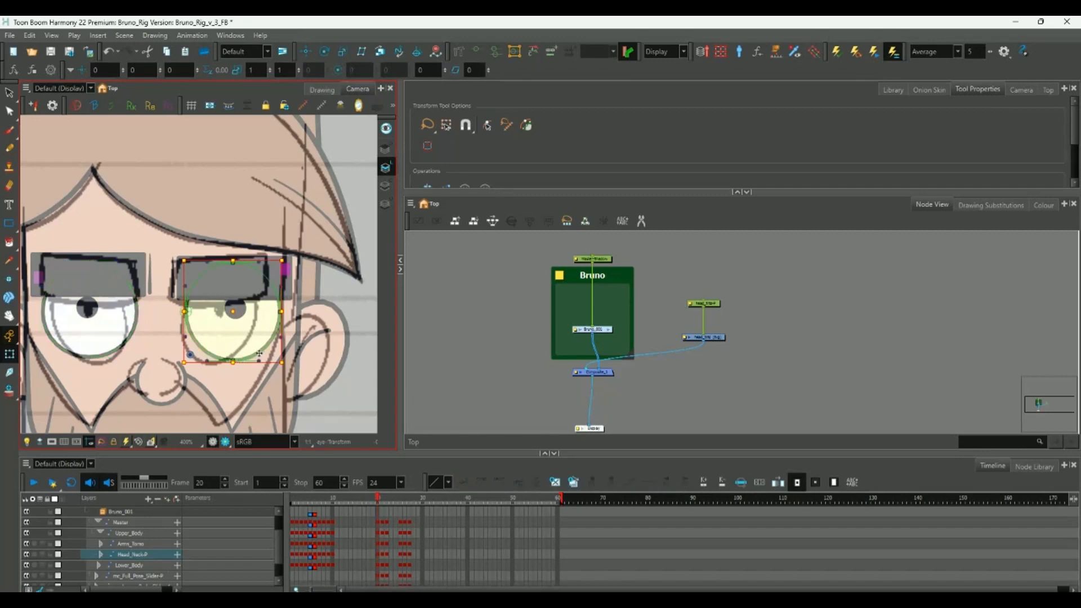
left_click(226, 359)
key("Up")
key("Up")
key("Up")
key("Up")
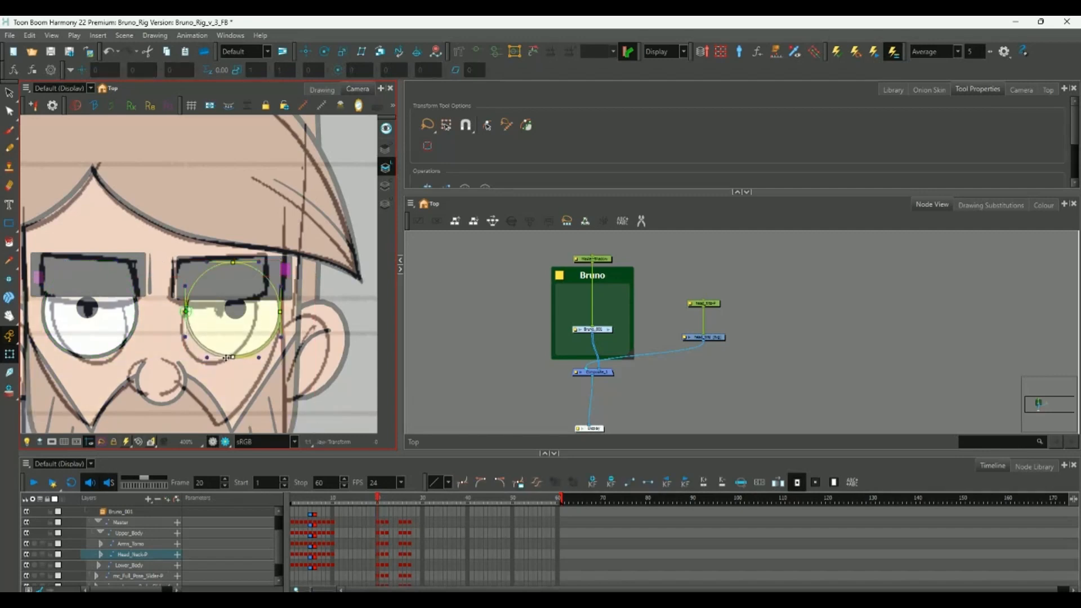
Move the mouth up slightly toward the sketched mouth position.
left_click_drag(251, 317, 269, 284)
scroll(269, 284, "down", 3)
scroll(191, 376, "up", 2)
left_click(191, 376)
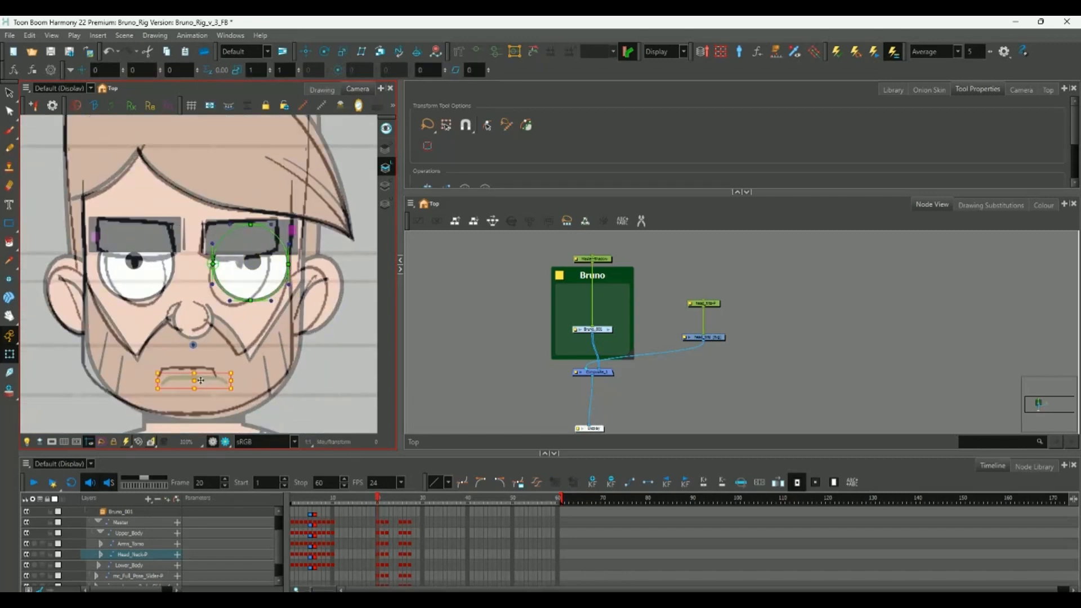
left_click_drag(191, 376, 190, 368)
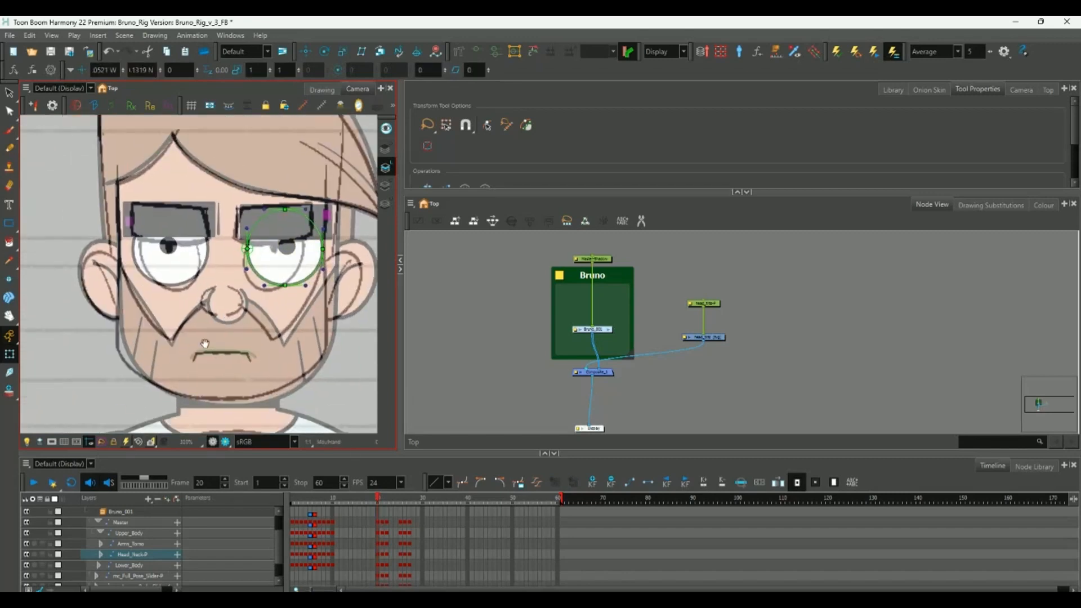
Move the short beard strokes on both cheeks down toward the jawline and hide the head sketch layer.
left_click(150, 366)
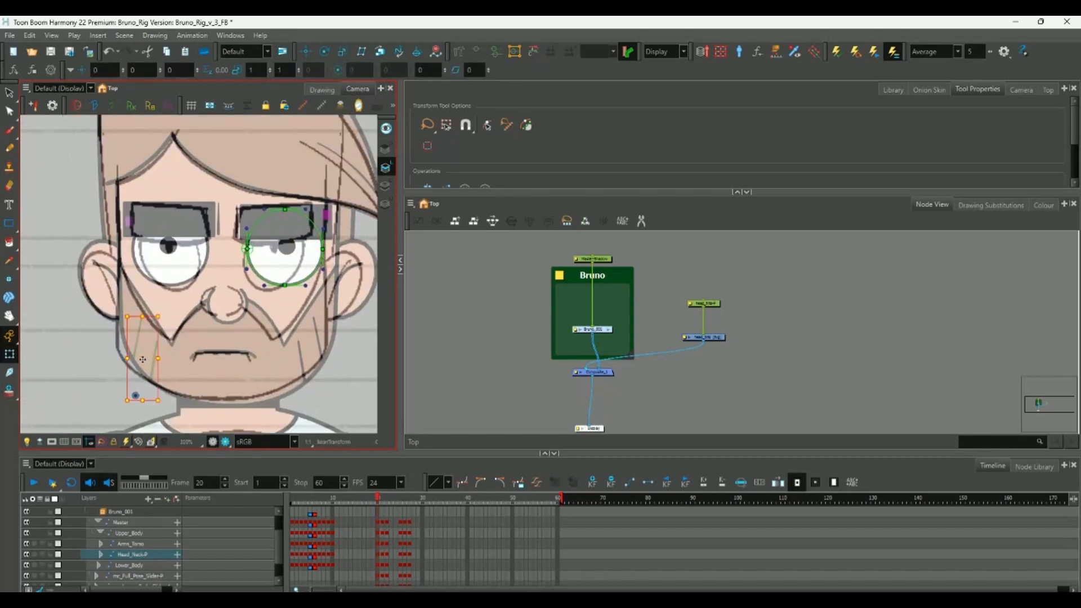
left_click(139, 363)
left_click_drag(139, 363, 135, 371)
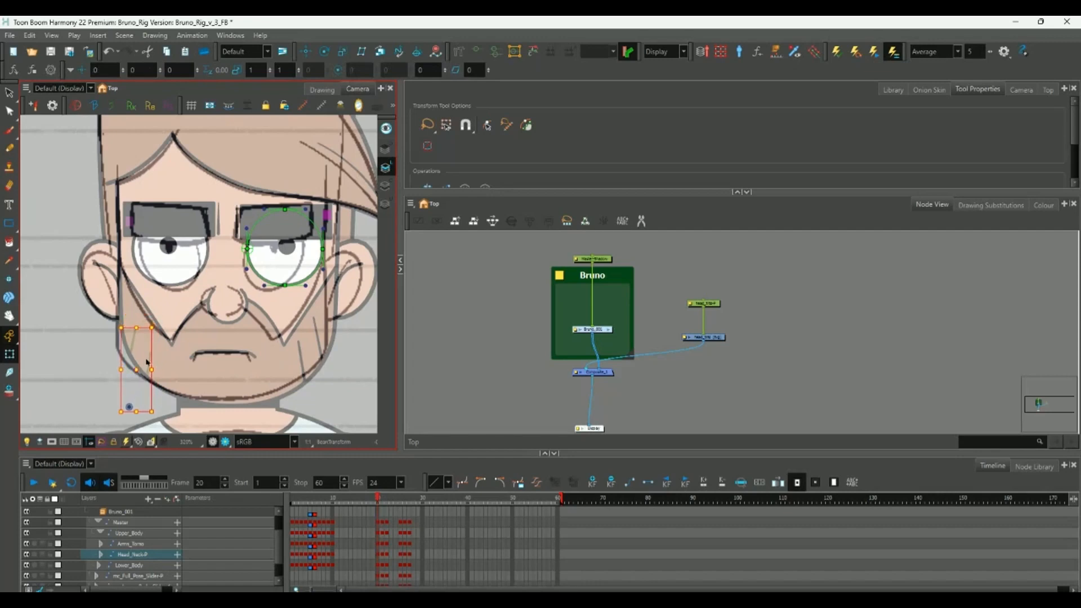
key("ctrl+z")
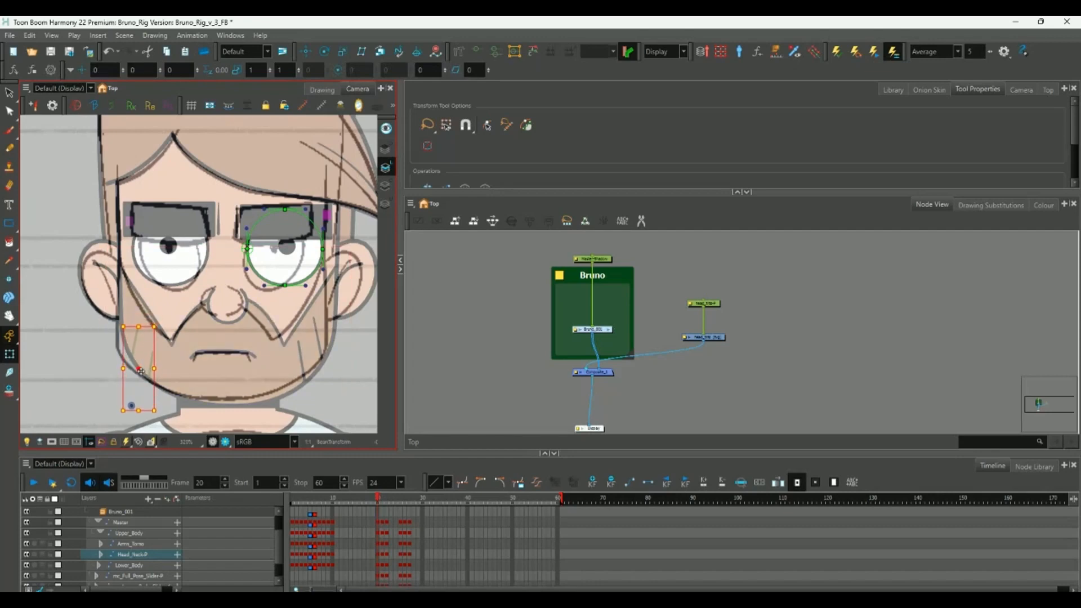
left_click(306, 363)
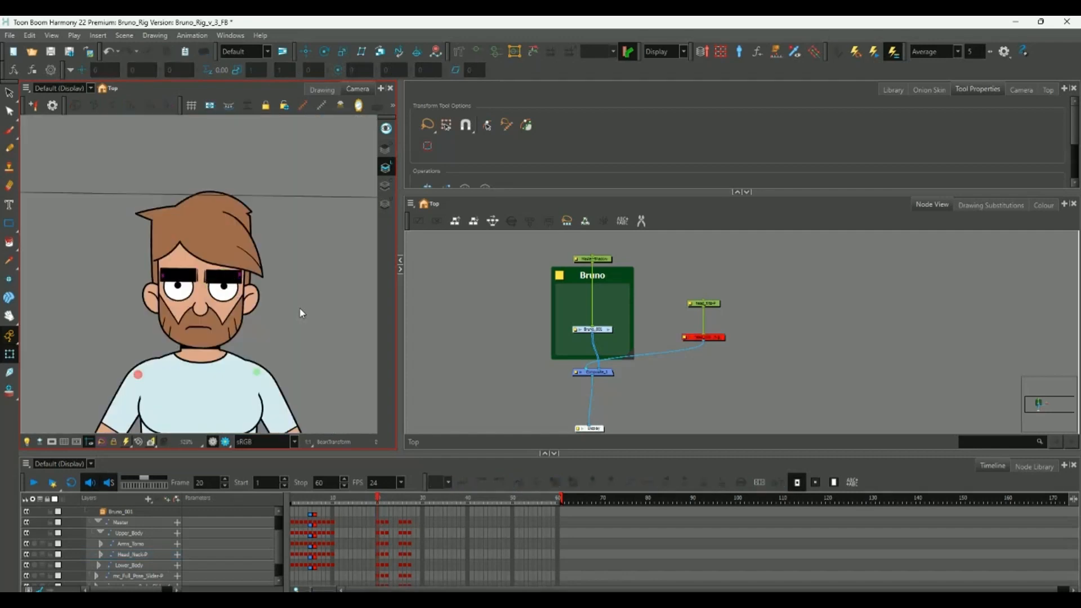
Refine the deformers of the beard strokes on both sides of the jaw so they sit inside the beard.
scroll(299, 306, "up", 2)
scroll(294, 314, "up", 1)
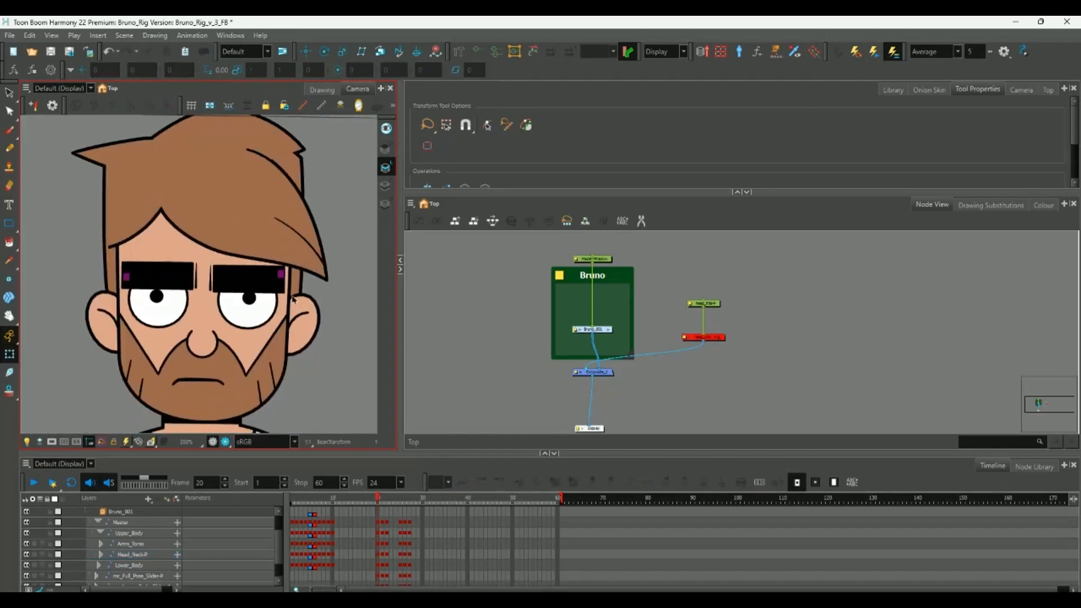
scroll(280, 297, "up", 1)
scroll(273, 321, "up", 2)
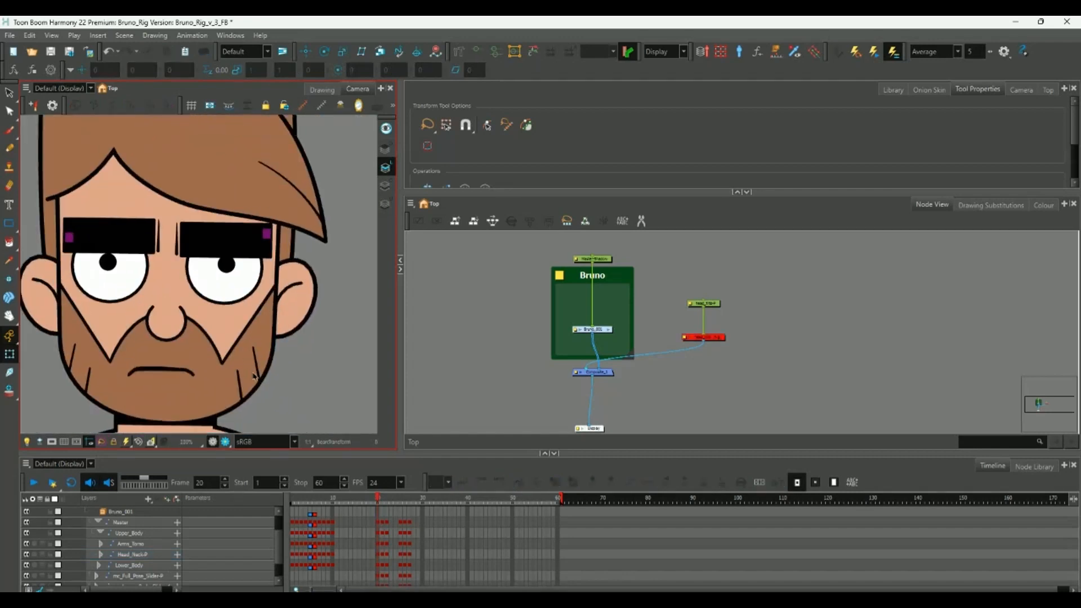
left_click(254, 376)
scroll(253, 363, "up", 3)
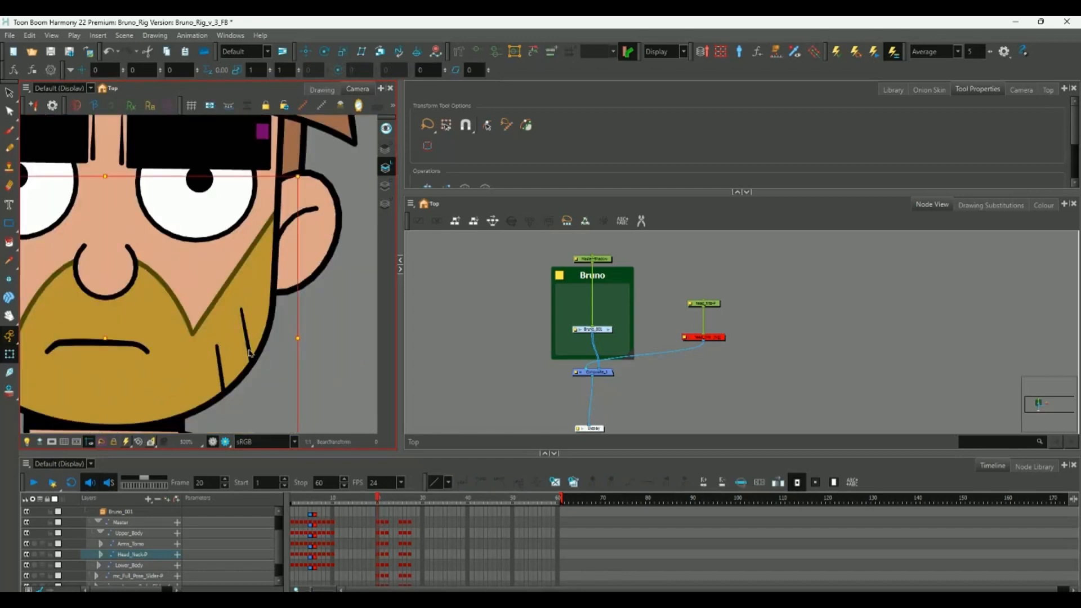
left_click(260, 353)
mouse_move(169, 349)
left_mouse_down()
mouse_move(223, 327)
mouse_move(310, 327)
left_mouse_up()
left_click(127, 331)
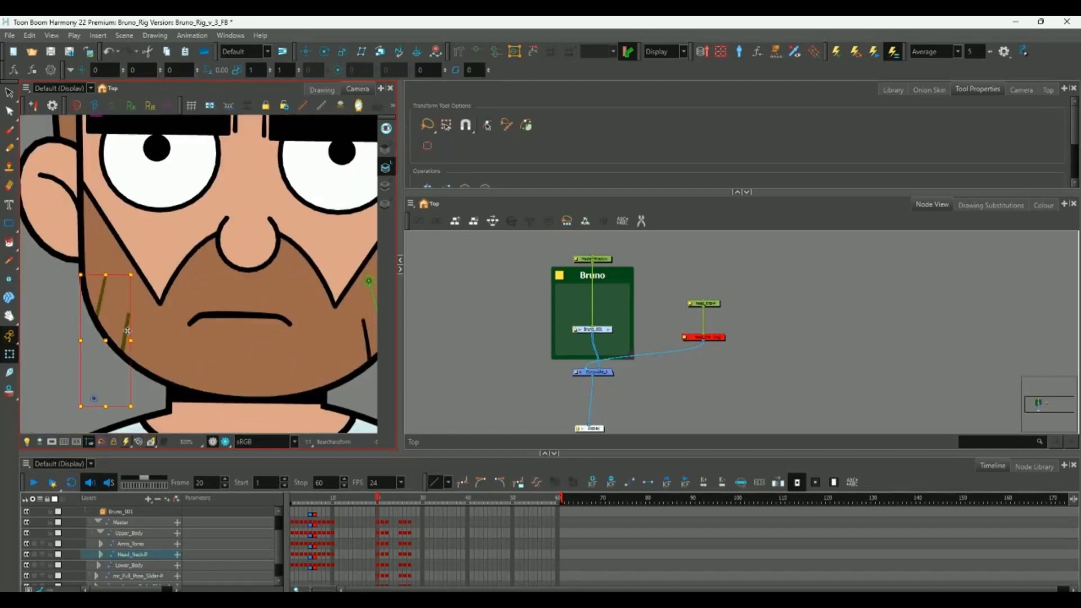
left_click(111, 323)
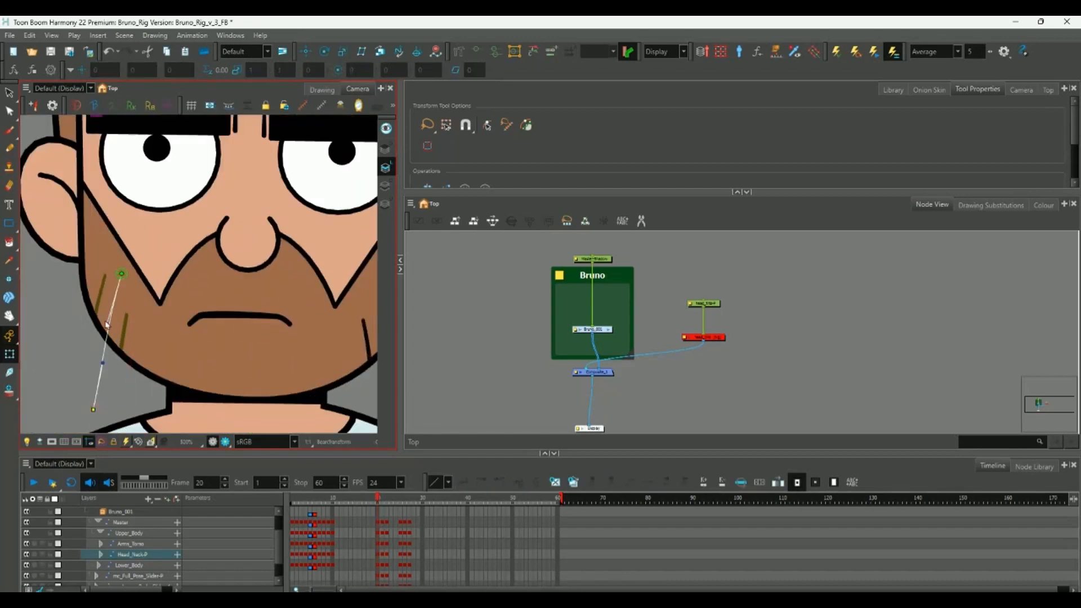
left_click(99, 359)
scroll(255, 342, "down", 5)
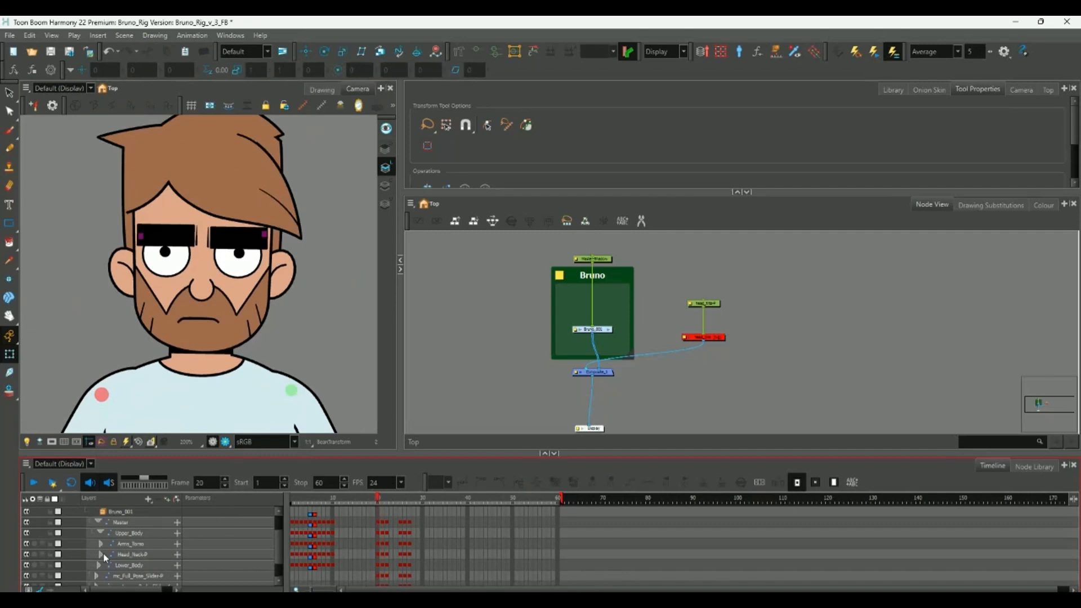
Collapse the Master-Shadow hierarchy and copy its frame 21 keyframes to frame 19.
scroll(283, 538, "up", 2)
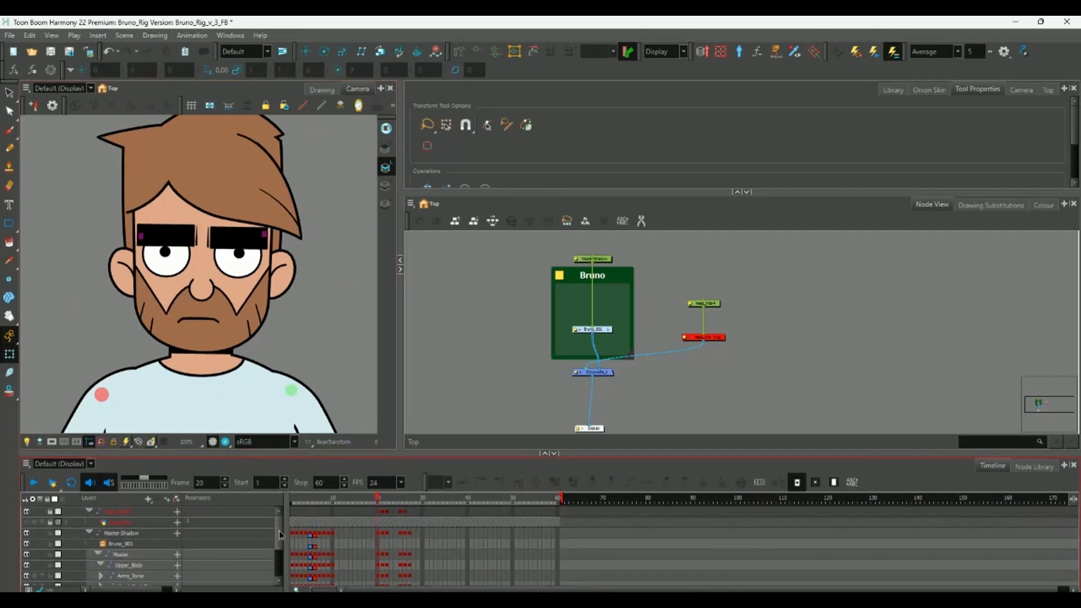
left_click(89, 533)
left_click(381, 532)
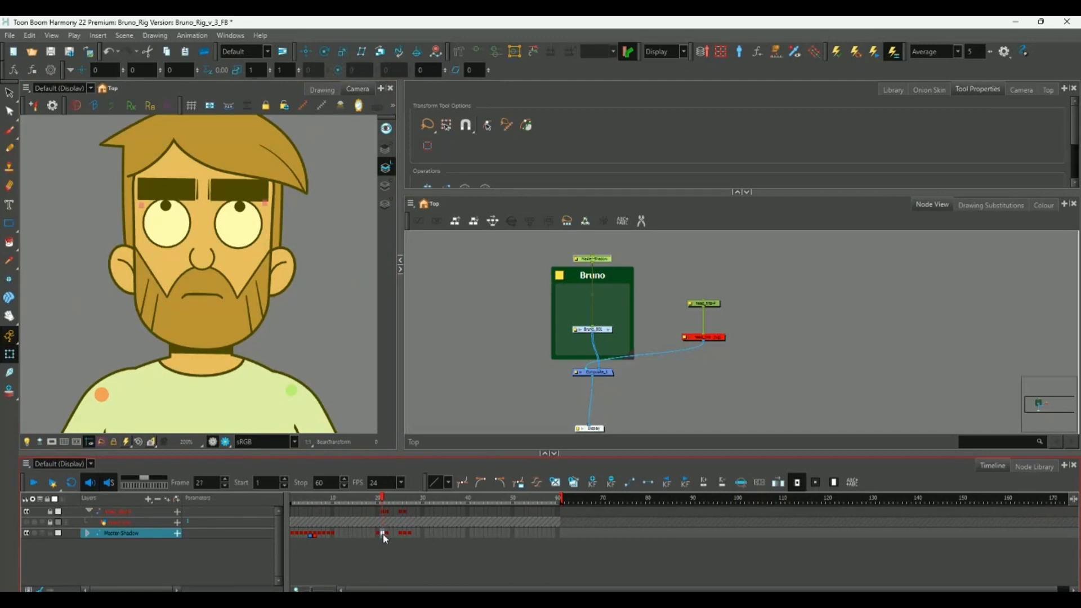
left_click(372, 535)
left_click(377, 533)
Flip between frames 19 and 20 to compare the original head pose with the new one.
key("comma")
key("period")
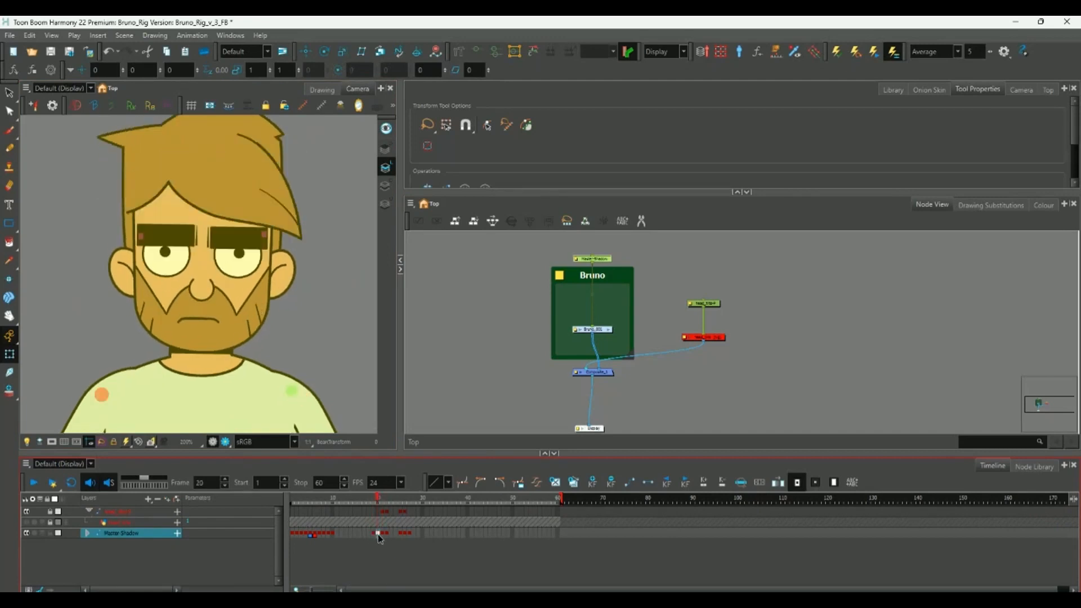
key("comma")
key("period")
key("comma")
key("period")
key("Escape")
scroll(144, 357, "down", 2)
scroll(144, 293, "up", 2)
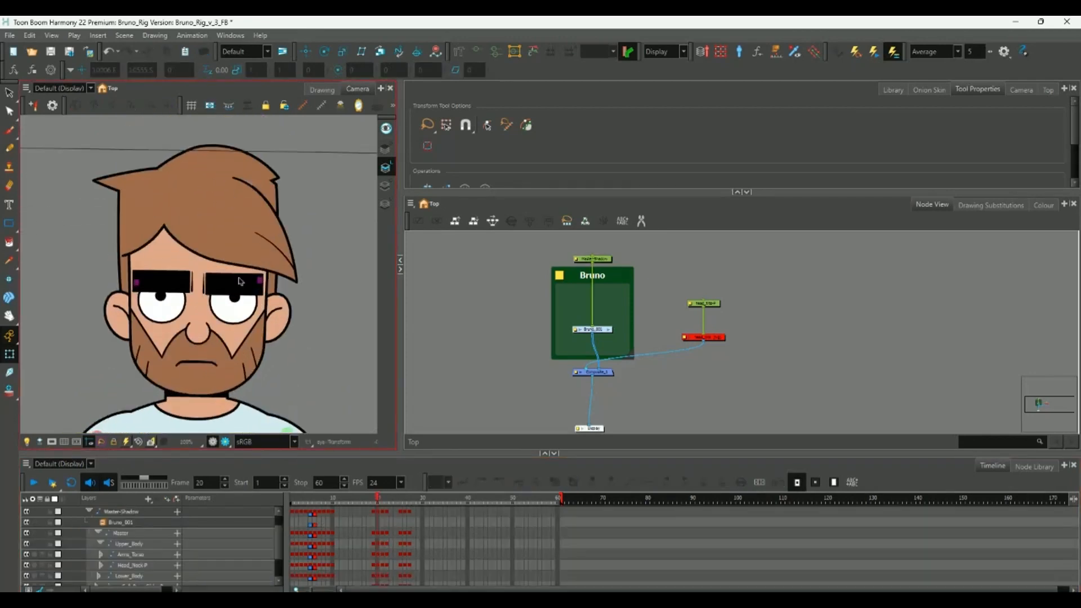
Enable the transformation box for the lower jaw's deformation points and scale them slightly inward to narrow the jaw.
left_click(208, 395)
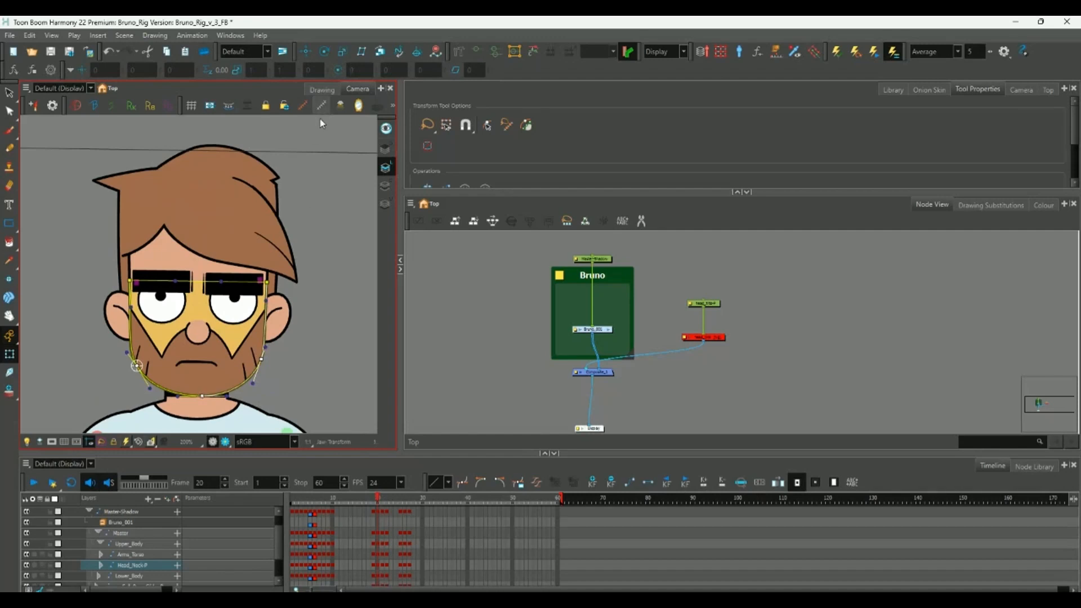
left_click(514, 52)
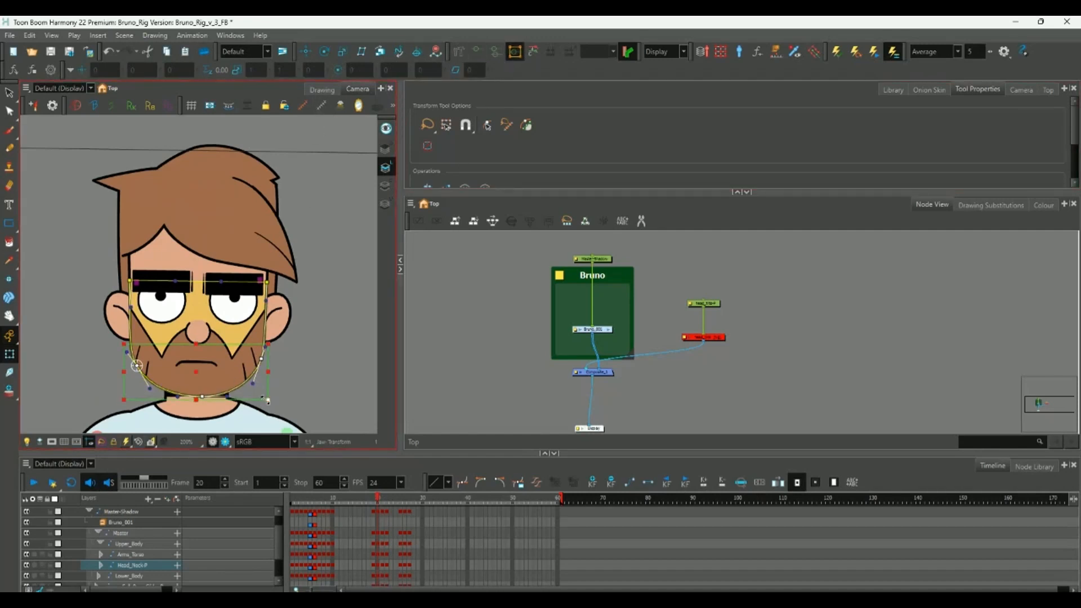
left_click_drag(268, 401, 264, 399)
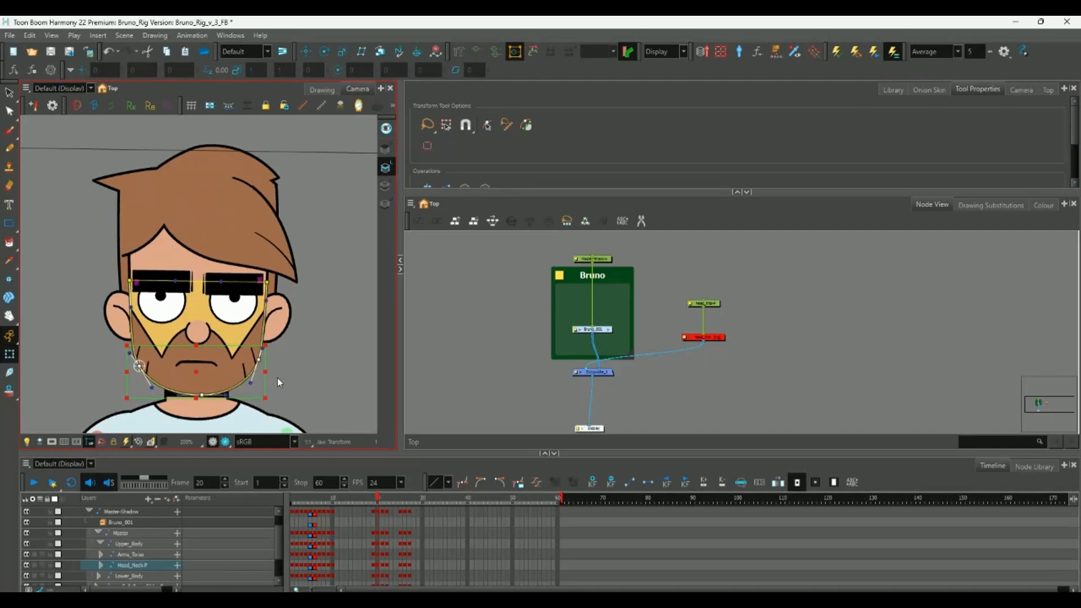
left_click(280, 383)
key("2")
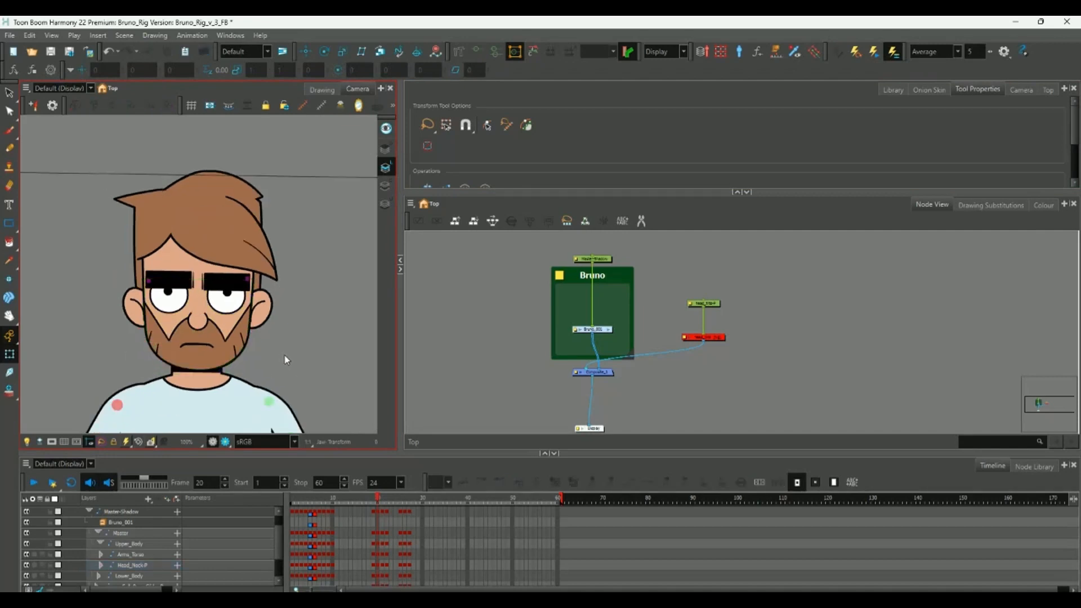
key("1")
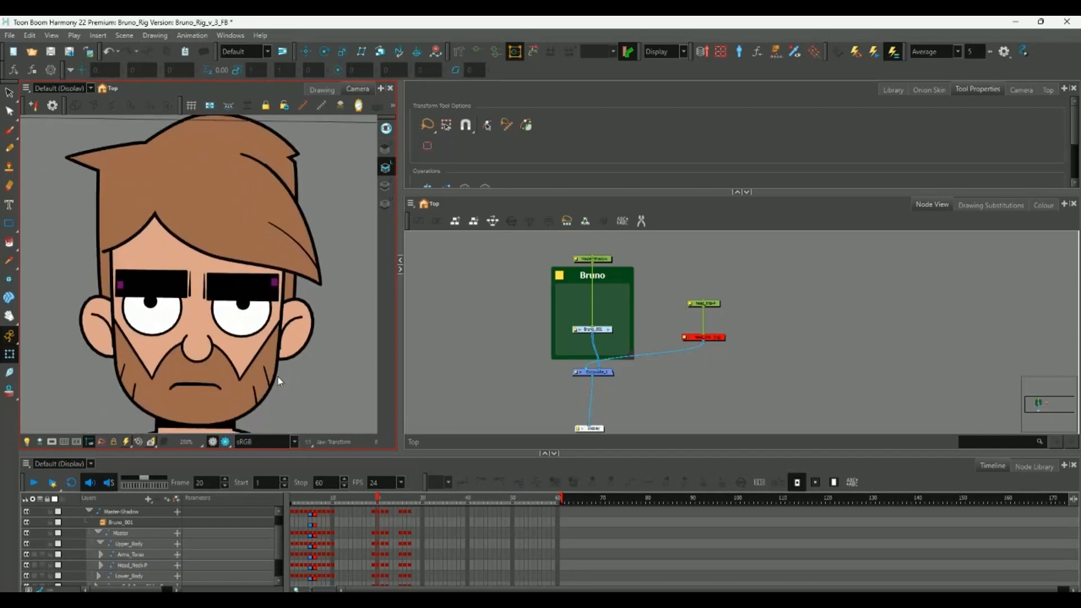
Select the jaw's side and chin deformation points and stretch the lower jaw slightly downward.
left_click(279, 378)
left_click(281, 364)
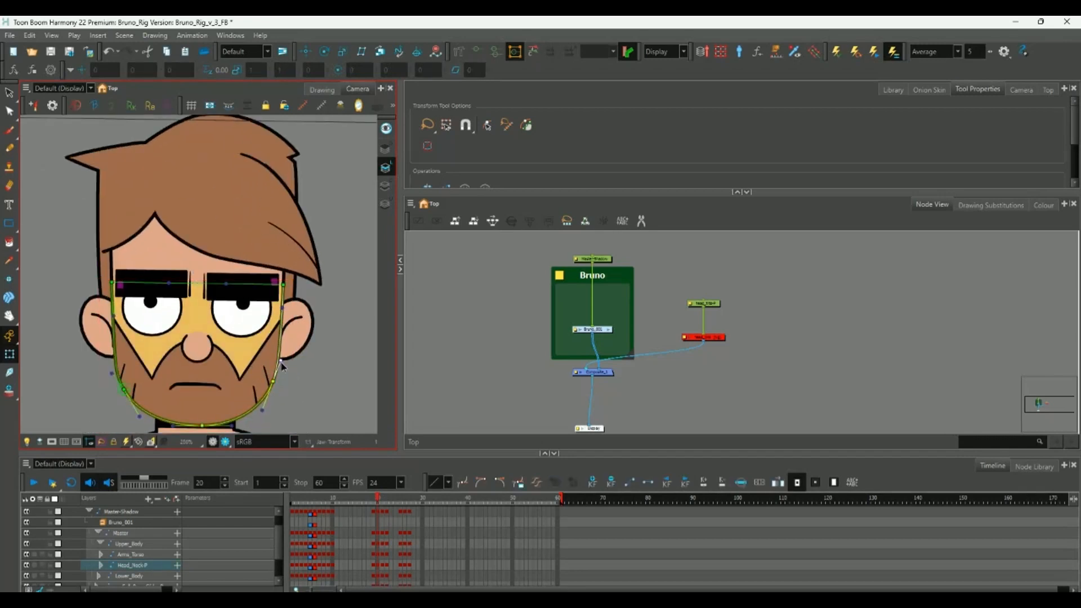
scroll(326, 337, "down", 3)
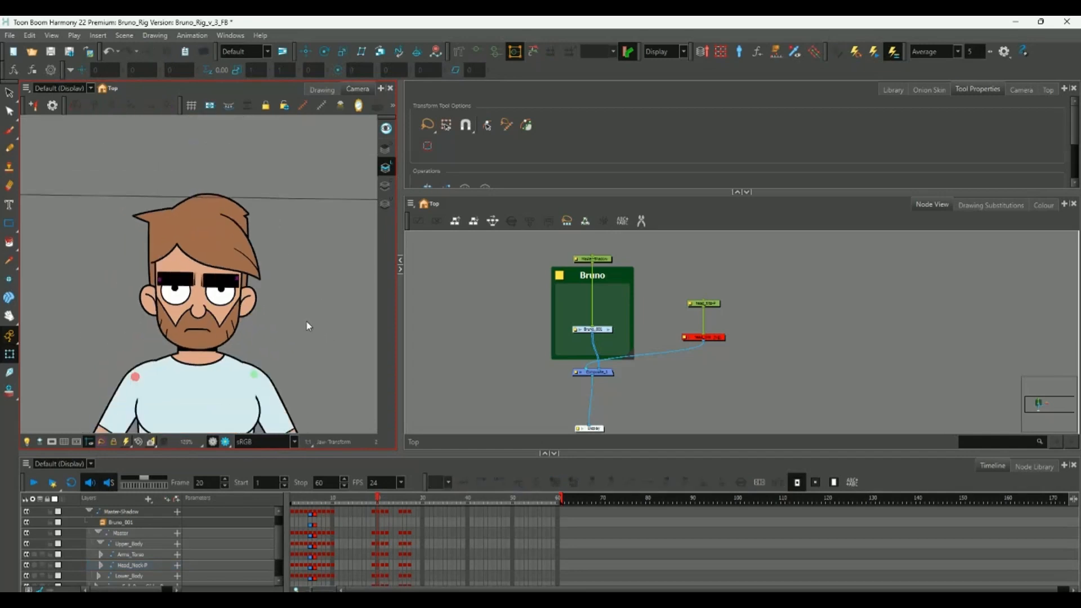
scroll(290, 367, "up", 3)
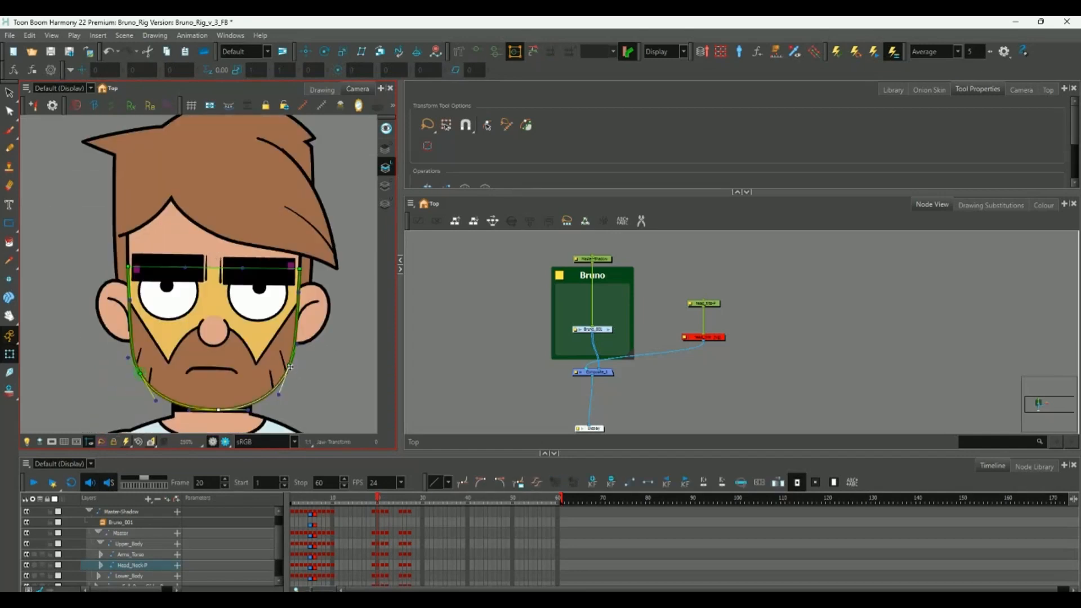
left_click(290, 367)
left_click(140, 371, "shift")
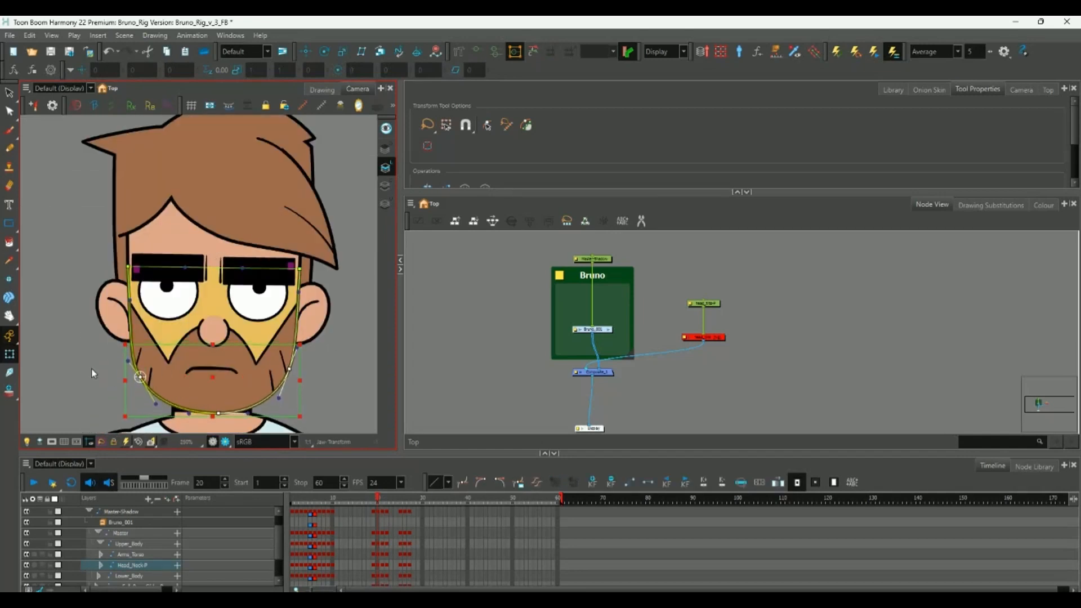
left_click(329, 363)
scroll(316, 357, "down", 3)
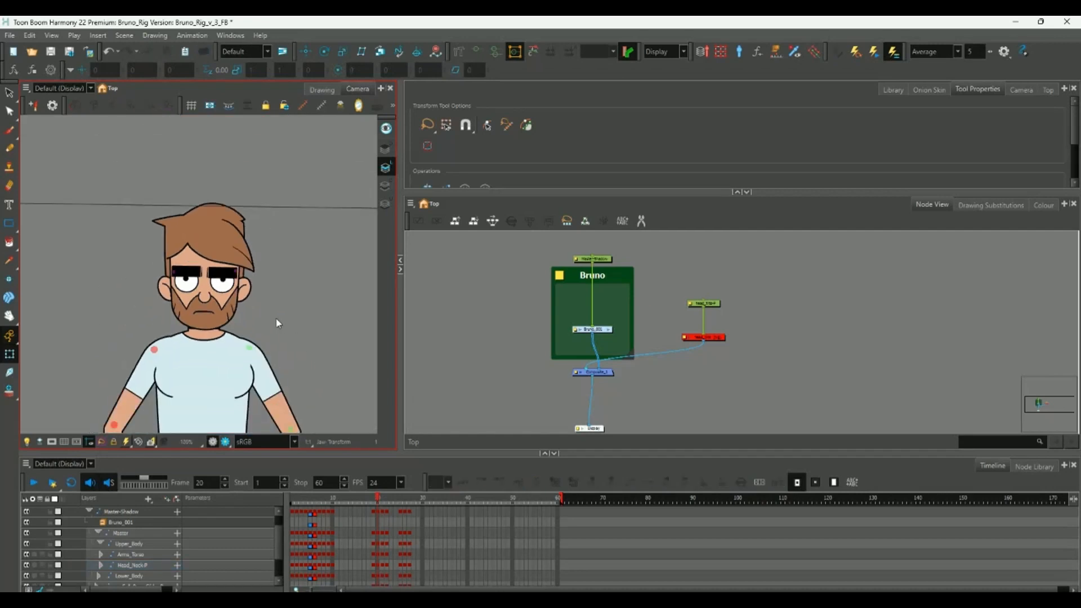
Flip repeatedly between frames 19 and 20 to check the reshaped jaw against the original pose.
key("comma")
key("period")
key("comma")
key("period")
key("comma")
key("period")
key("comma")
key("period")
key("comma")
key("period")
Show the head sketch layer again over the rig for reference.
scroll(206, 274, "up", 1)
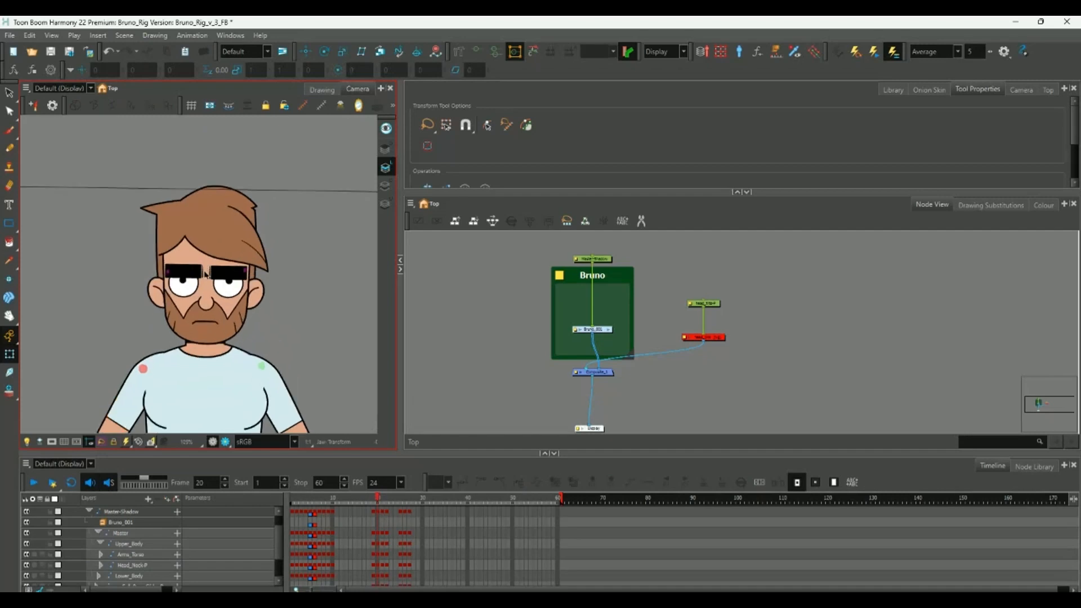
scroll(205, 274, "up", 1)
left_click(717, 340)
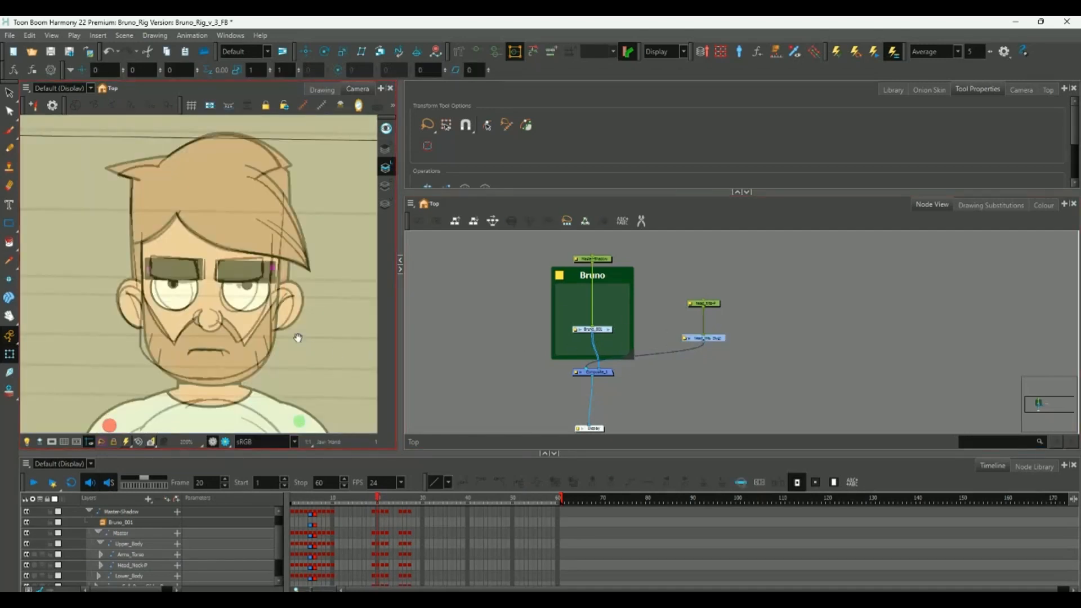
Bend the beard's cheek edges on both sides with its deformation points to follow the head sketch.
scroll(284, 370, "up", 3)
left_click(298, 342)
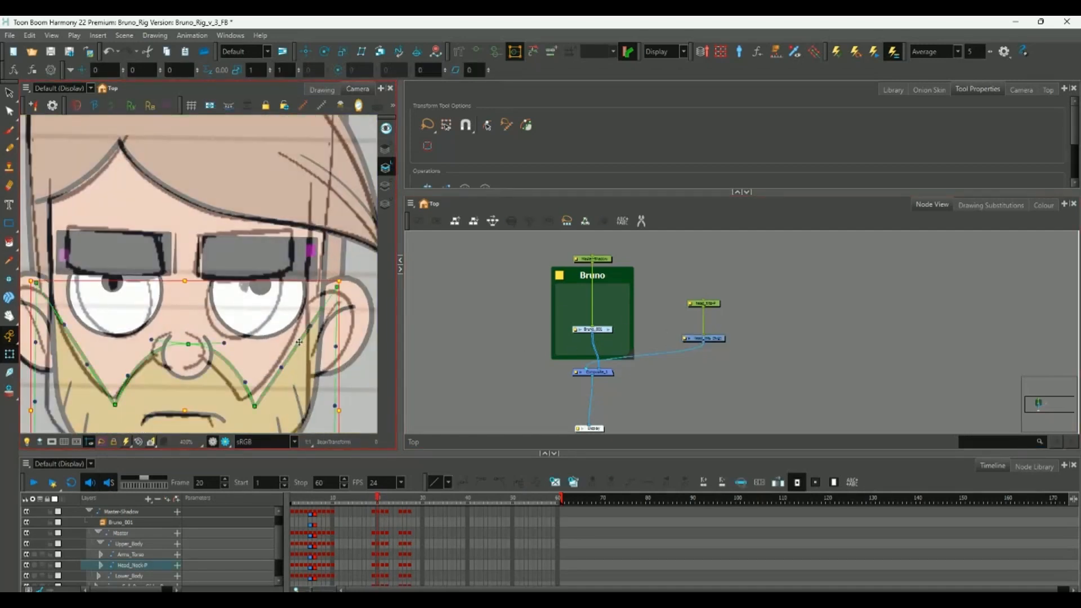
left_click(310, 327)
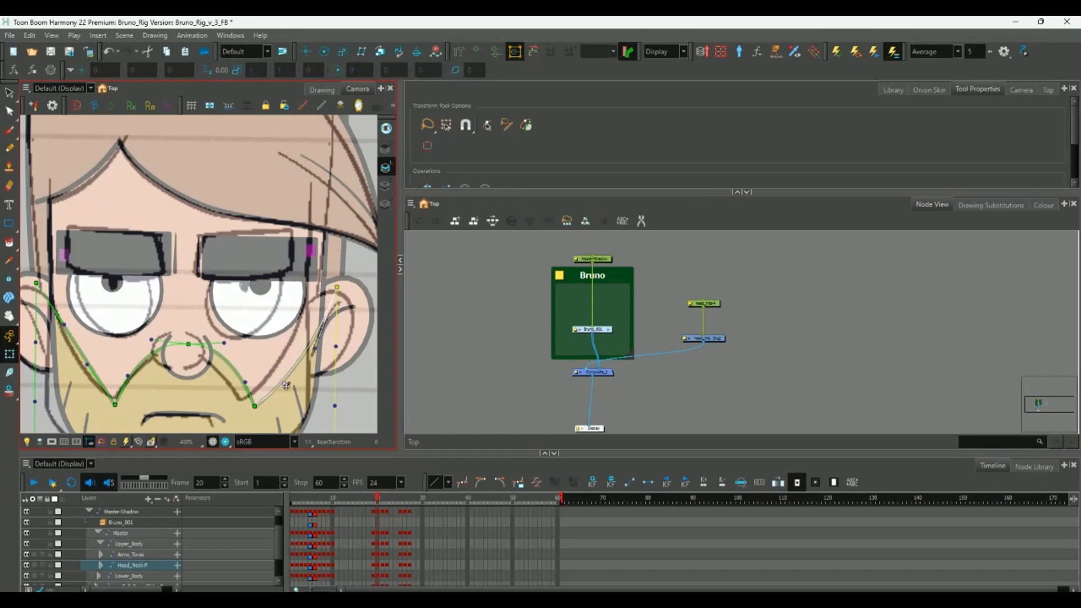
scroll(141, 355, "left", 2)
left_click(135, 351)
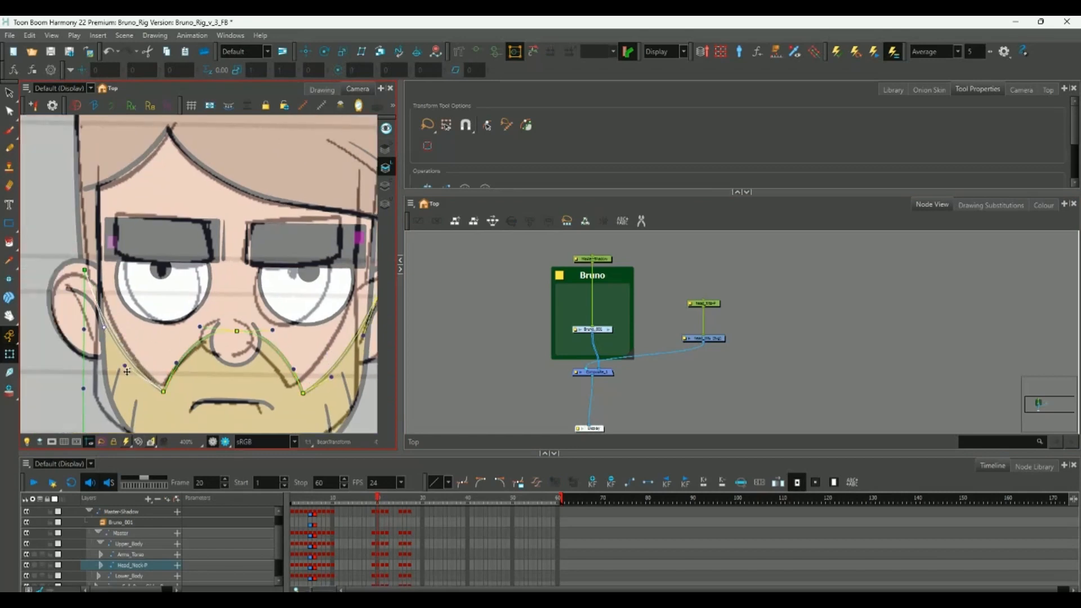
Go to frame 21, show the head sketch over the rig, and lock the sketch layer.
key("Escape")
left_click(377, 564)
key("ctrl+l")
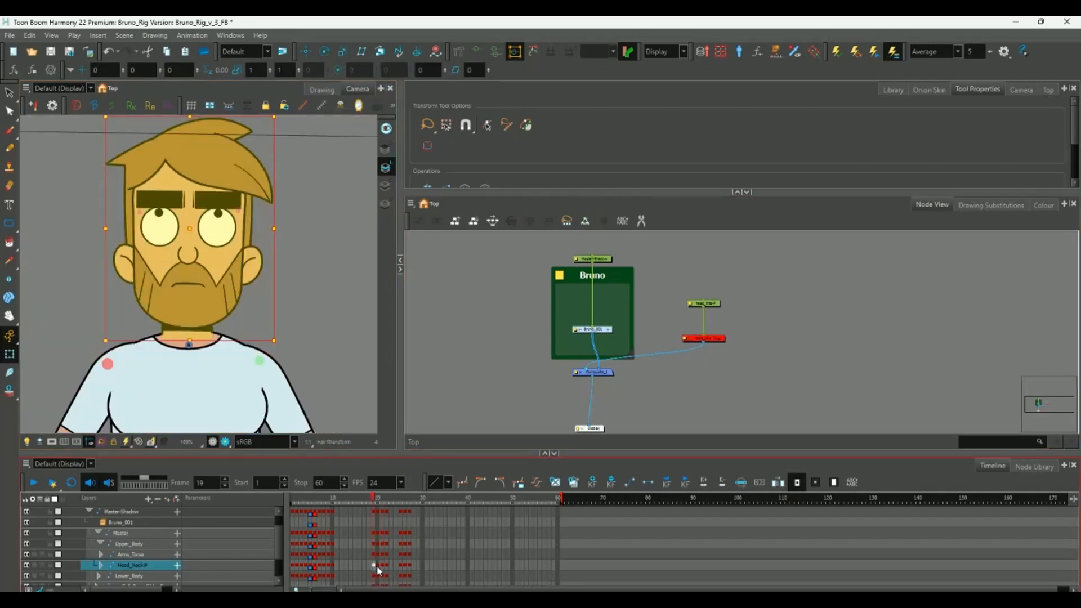
left_click(378, 565)
left_click(382, 566)
left_click(720, 337)
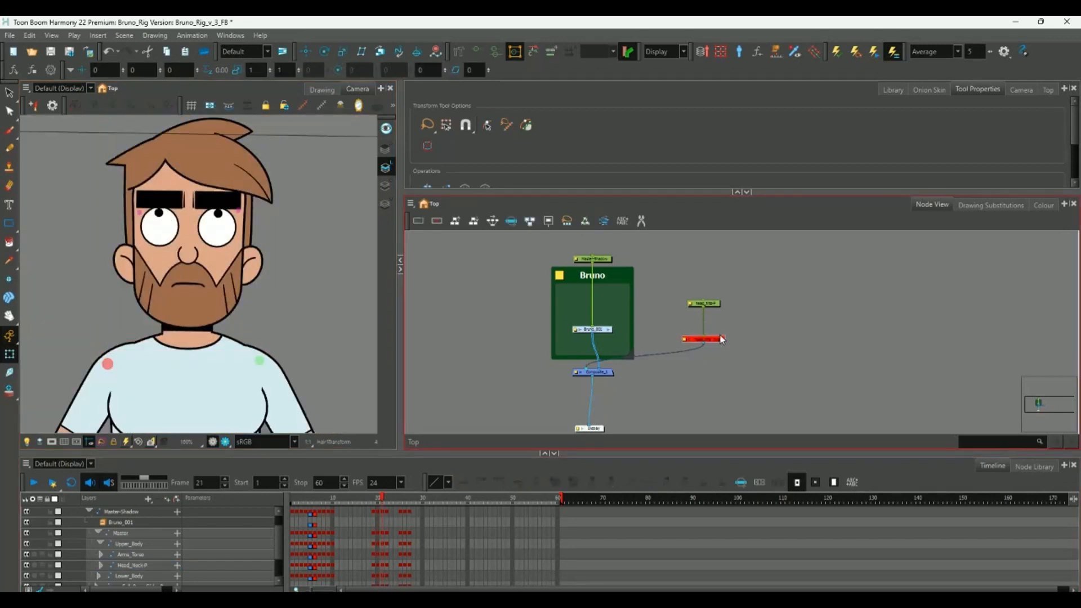
key("a")
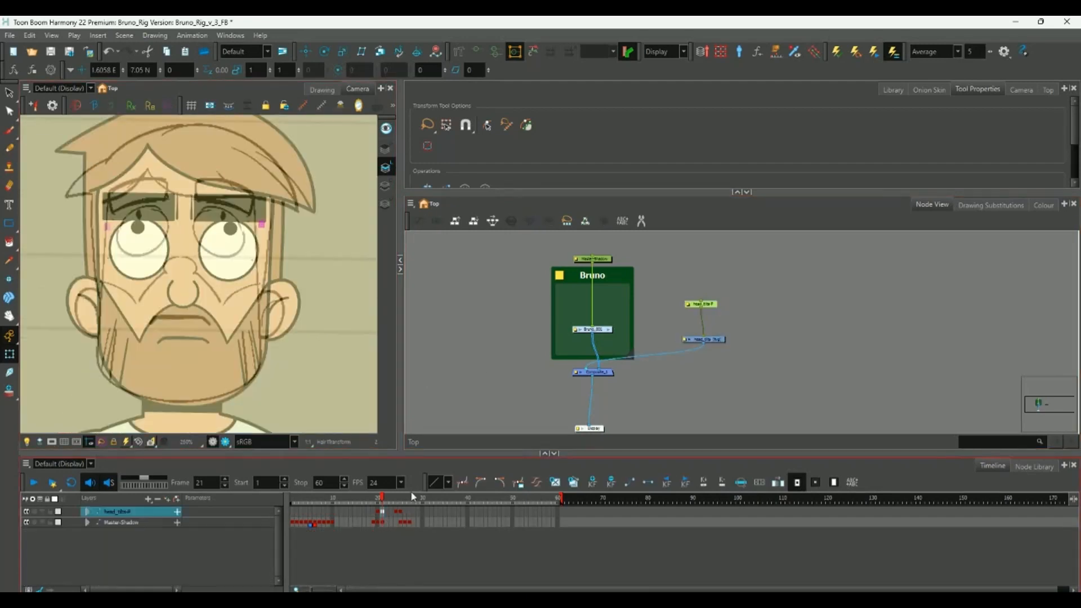
key("ctrl+l")
Select the facial features group at frame 21 and move it up to align with the sketched face.
scroll(180, 289, "up", 2)
left_click_drag(181, 288, 219, 350)
left_click(228, 353)
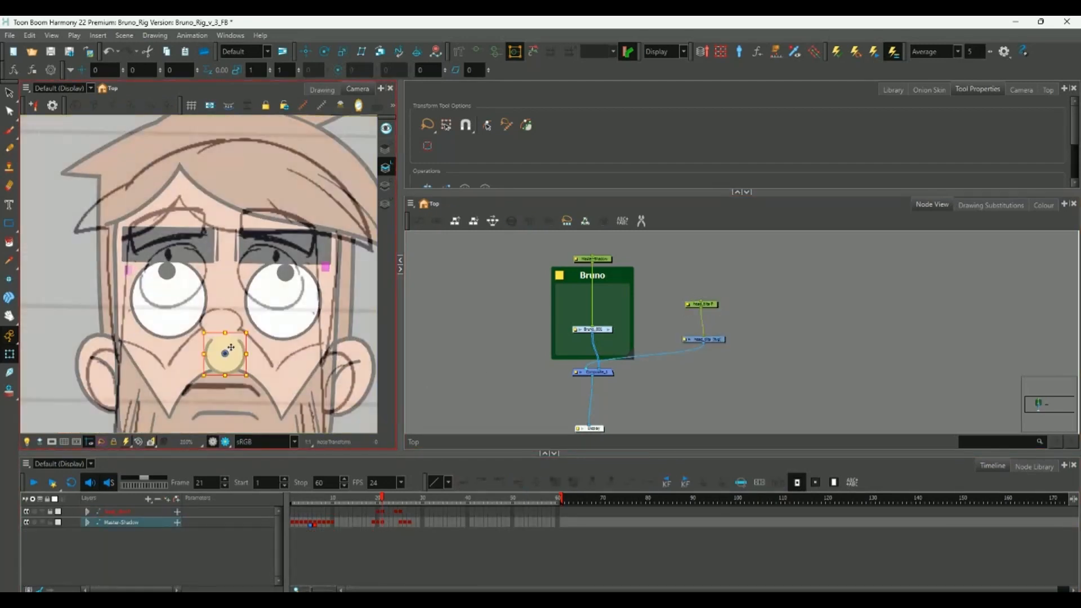
scroll(231, 347, "down", 2)
left_click(244, 325)
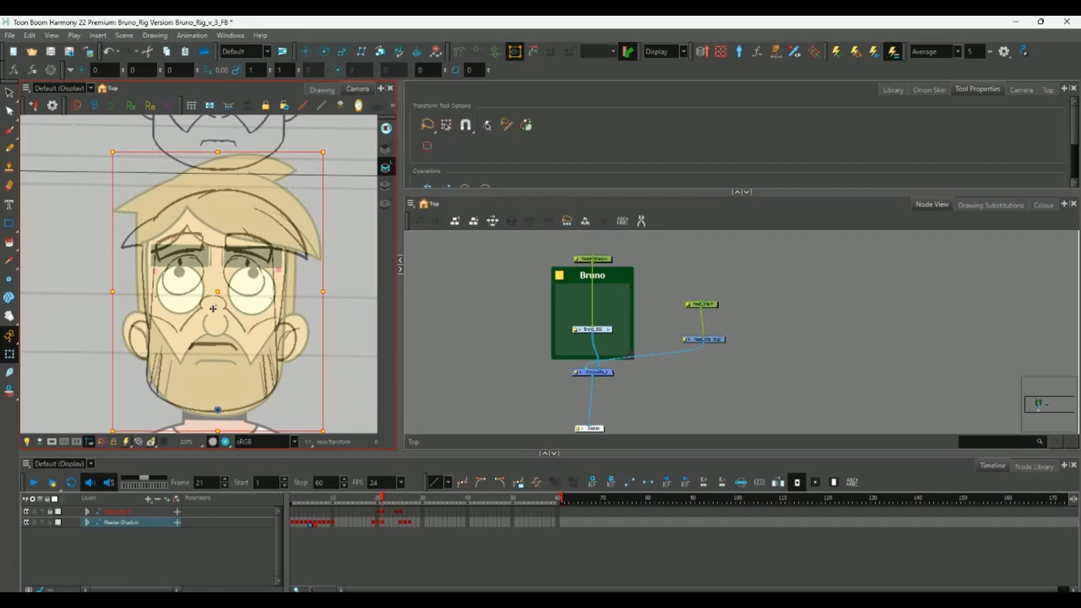
left_click_drag(212, 309, 217, 272)
left_click(217, 310)
key("2")
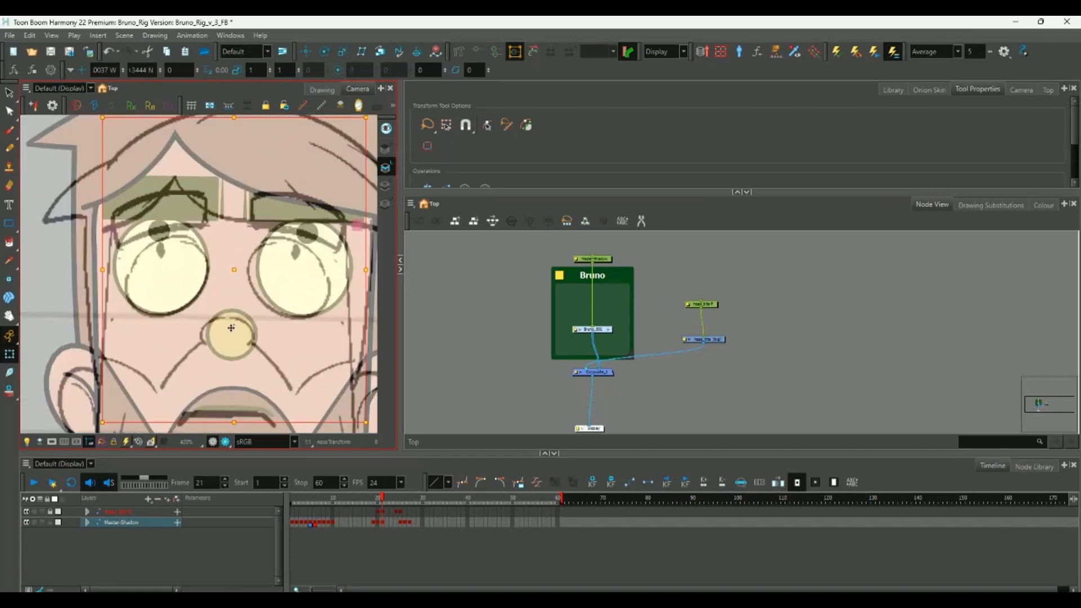
Select the nose alone and nudge it slightly up to match the sketched nose.
left_click(237, 345)
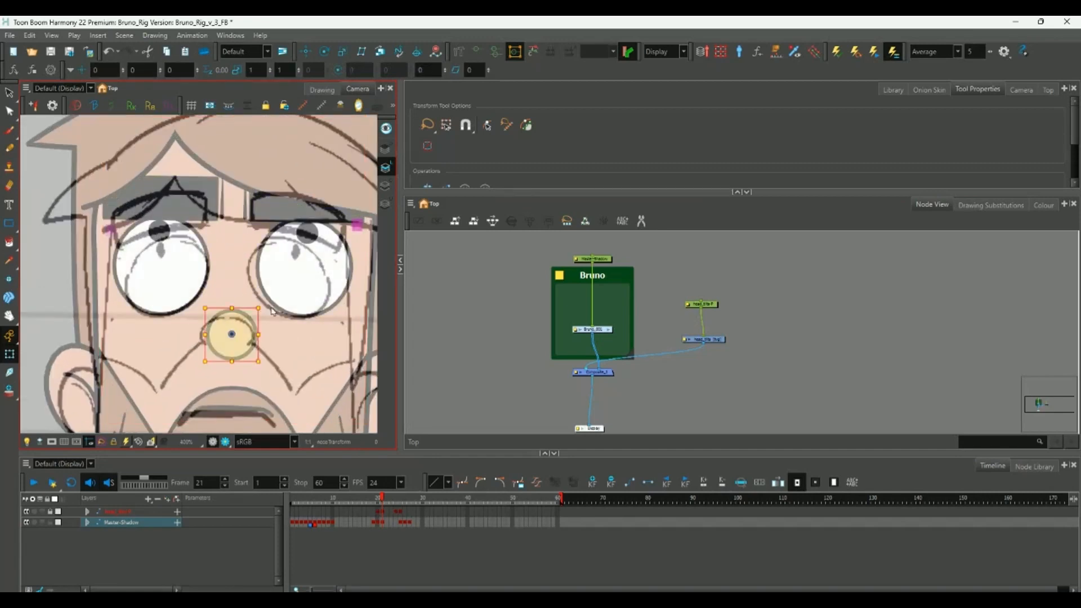
left_click_drag(264, 306, 224, 297)
key("2")
key("1")
key("1")
key("1")
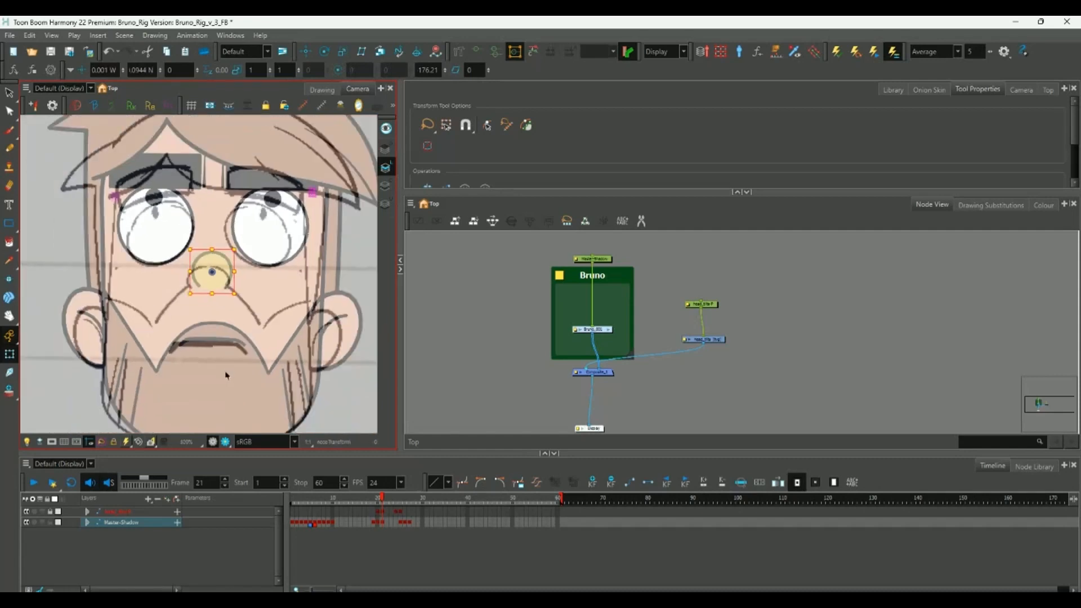
Move the beard up to the sketch and shift its side and chin deformation points down until they cover the jaw.
left_click(214, 370)
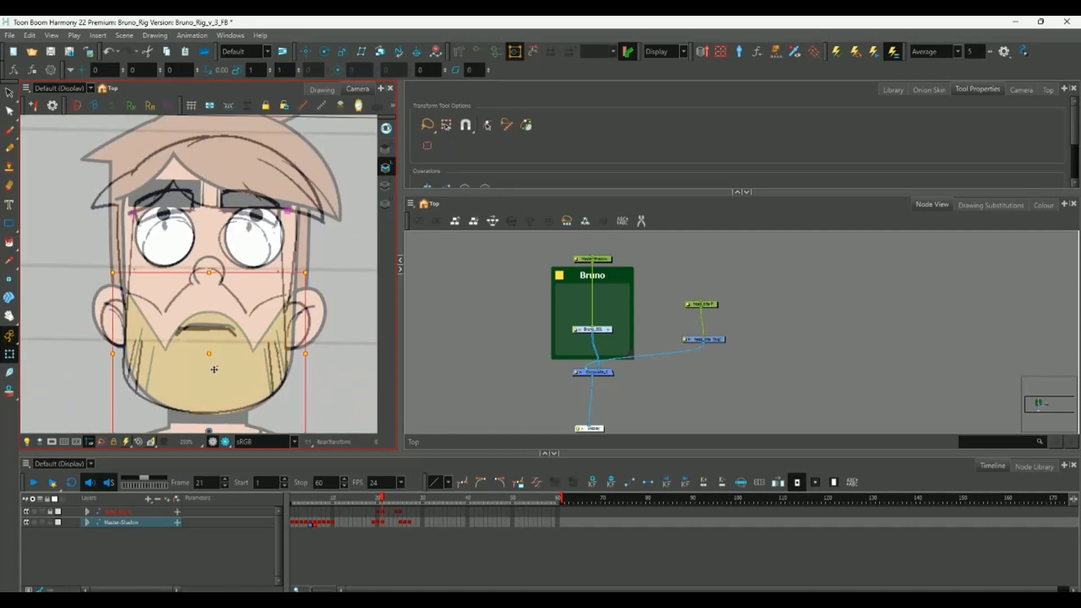
left_click_drag(214, 369, 206, 319)
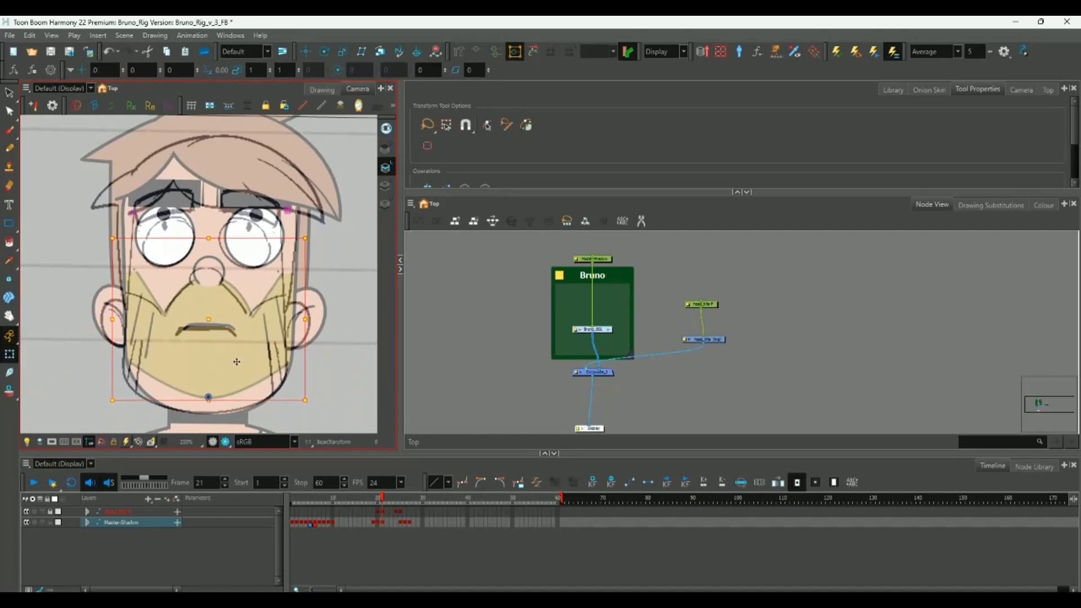
key("shift+F11")
left_click(301, 353)
left_click(209, 398, "shift")
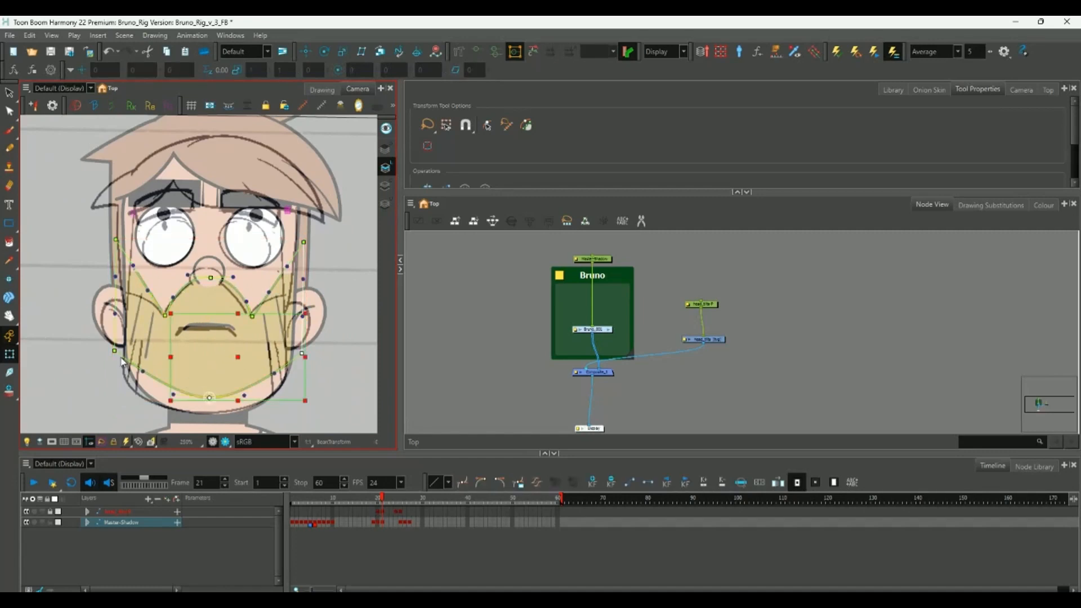
left_click(114, 351, "shift")
key("Down")
key("Down")
key("Down")
key("Down")
key("Down")
key("Down")
key("Down")
key("Down")
key("Down")
key("Down")
key("Down")
key("Down")
key("Down")
key("Down")
key("Down")
key("Down")
key("Down")
key("Down")
key("Down")
key("Down")
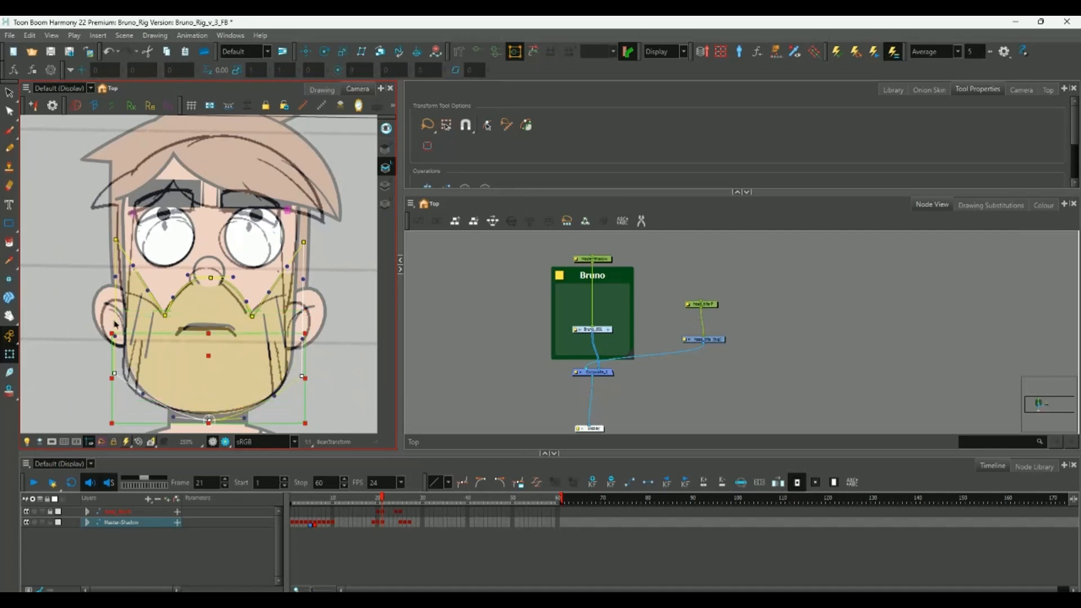
key("Down")
key("Down")
key("Down")
key("Down")
key("Escape")
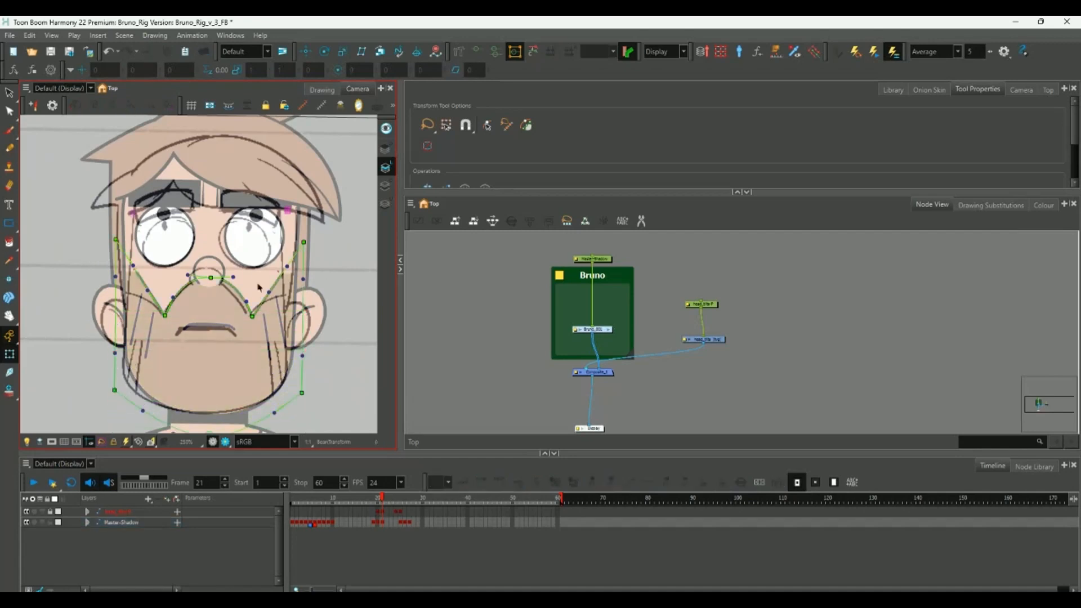
Curve the beard's upper edge along the sketched cheek lines using its deformation points, and display the jaw's deformation points.
key("2")
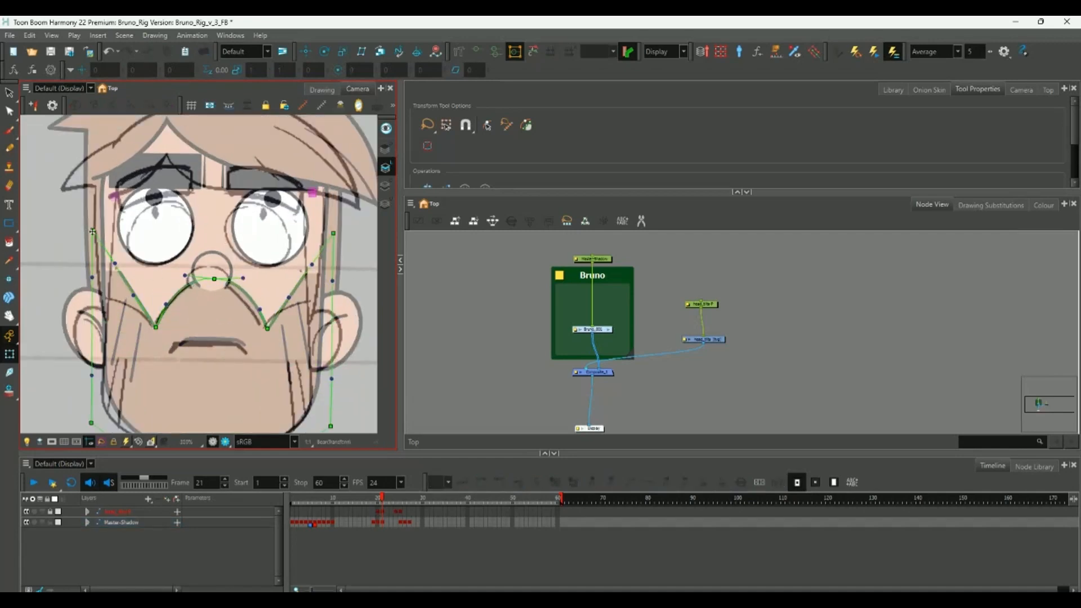
left_click(253, 316)
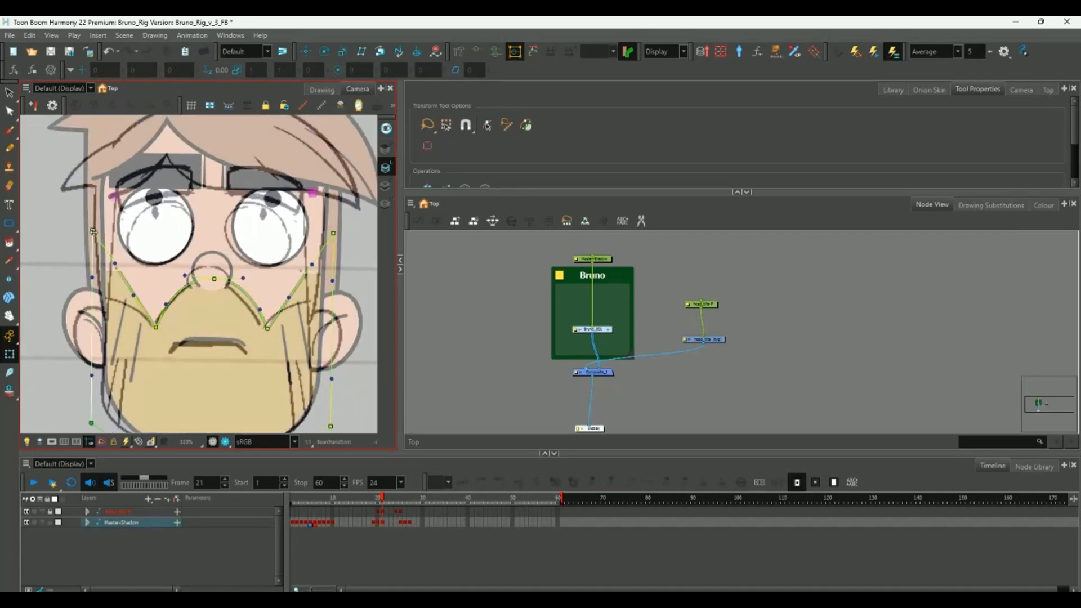
key("Escape")
key("1")
key("2")
key("space")
left_click_drag(196, 294, 225, 303)
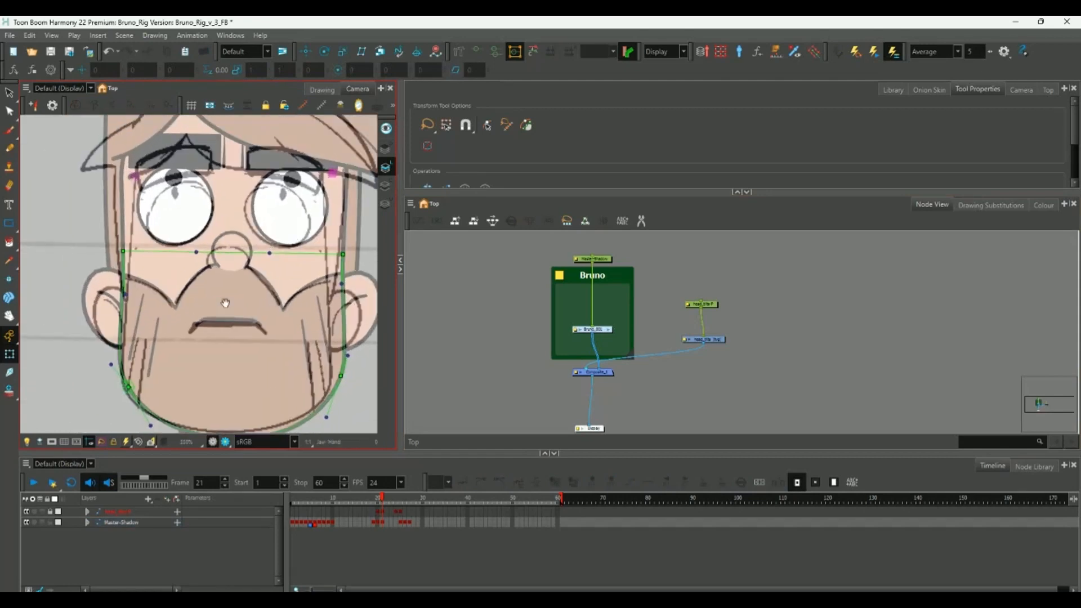
left_click_drag(126, 285, 149, 321)
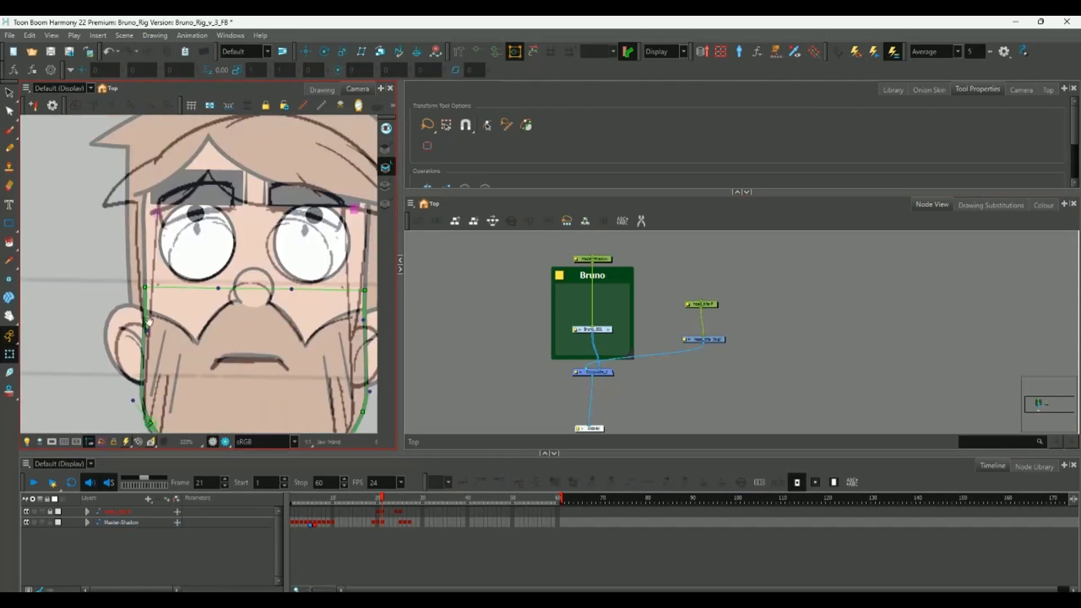
Lower and reshape the hair to fit the upward head tilt, and hide the sketch to inspect the head.
left_click_drag(186, 277, 150, 381)
left_click_drag(292, 179, 232, 282)
left_click(300, 235)
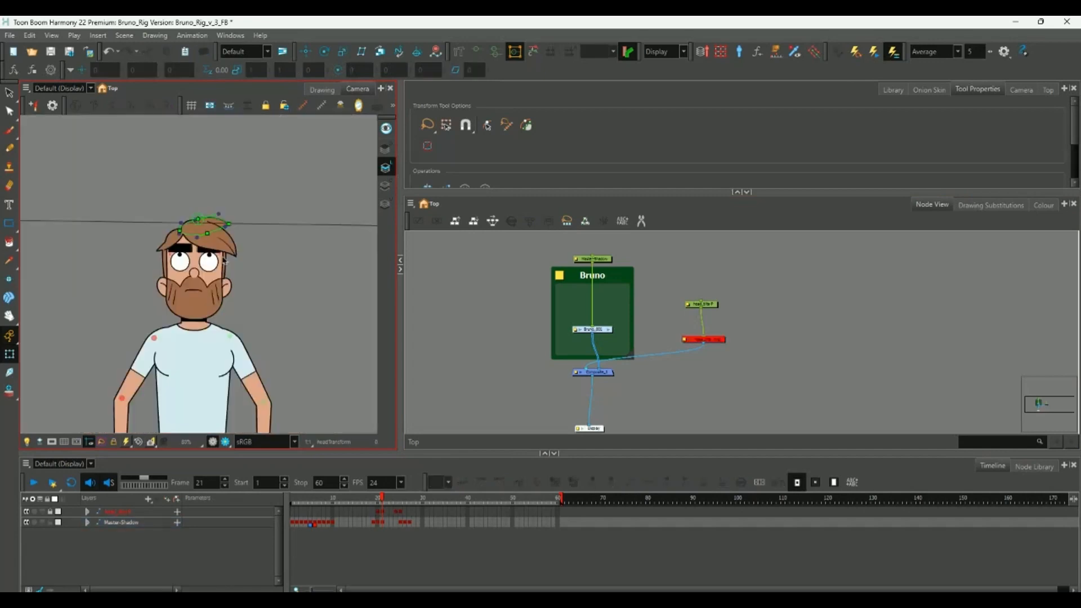
scroll(220, 259, "up", 2)
left_click_drag(220, 259, 214, 284)
scroll(214, 281, "up", 3)
left_click_drag(220, 214, 203, 291)
left_click(203, 291)
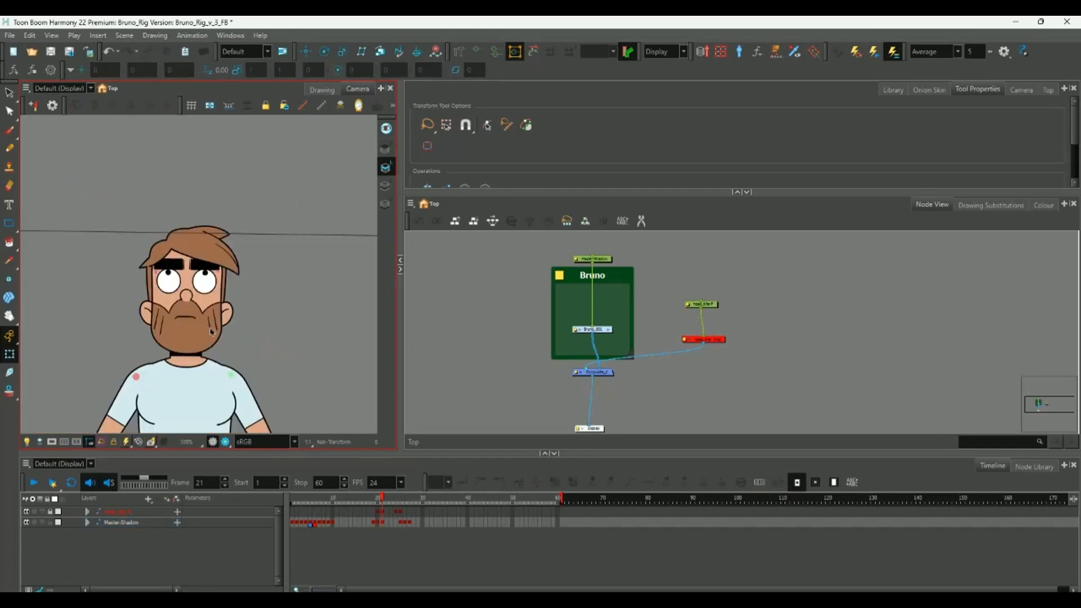
scroll(176, 336, "up", 2)
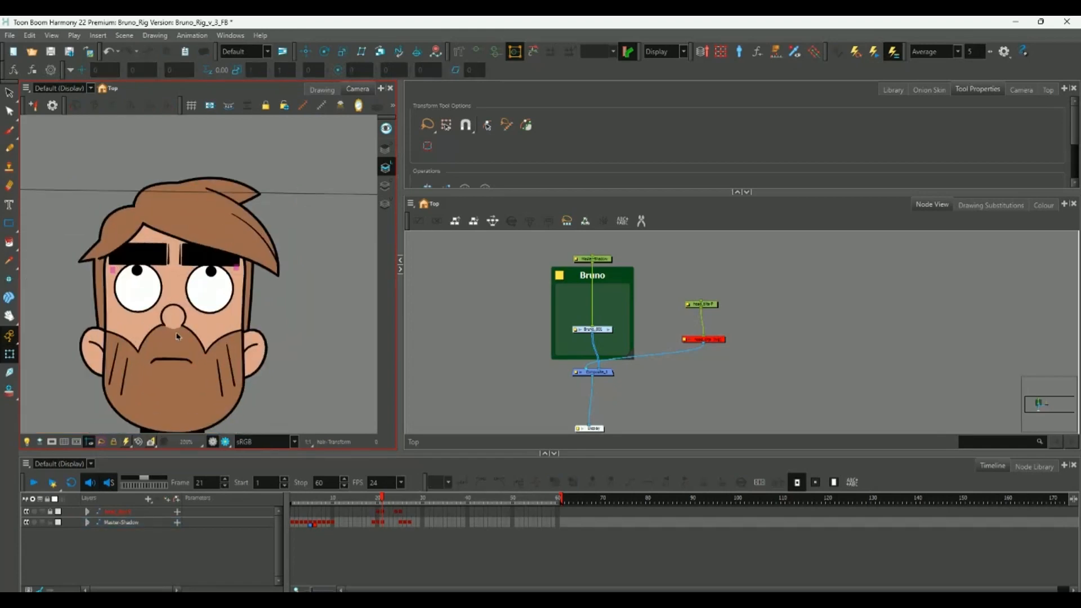
Raise the bottom deformation point of the character's eye beneath the long hair tip to flatten its lower edge.
left_click(175, 364)
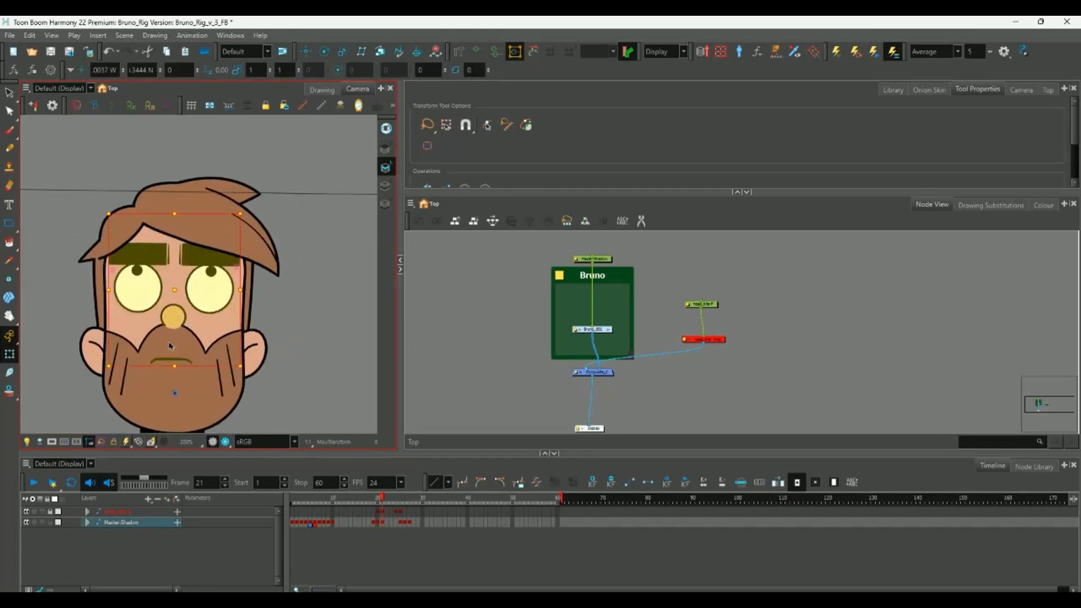
left_click(170, 345)
scroll(208, 298, "up", 2)
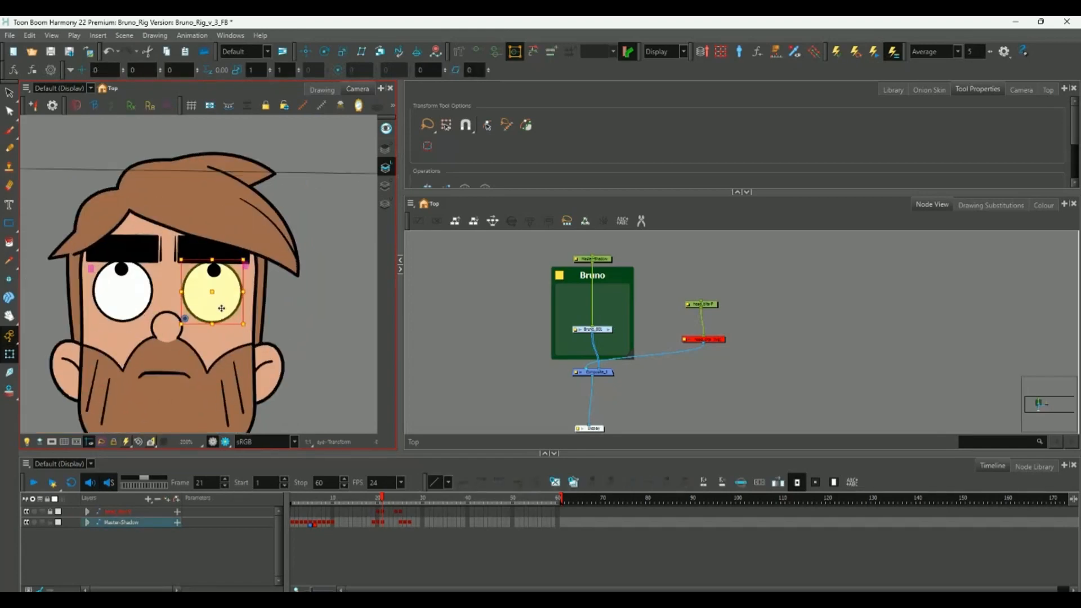
left_click(222, 348)
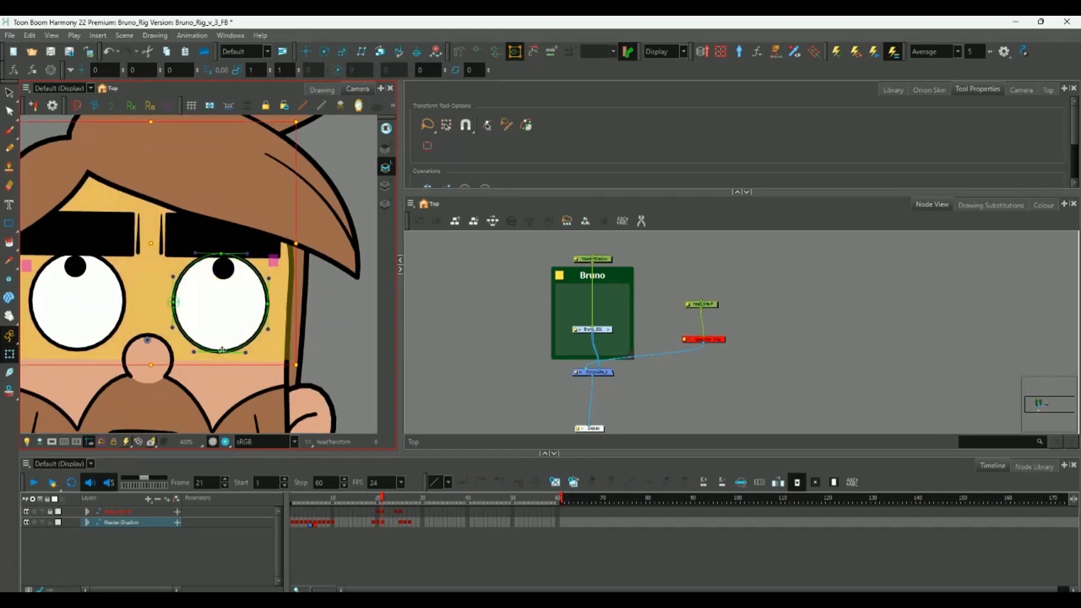
left_click(222, 349)
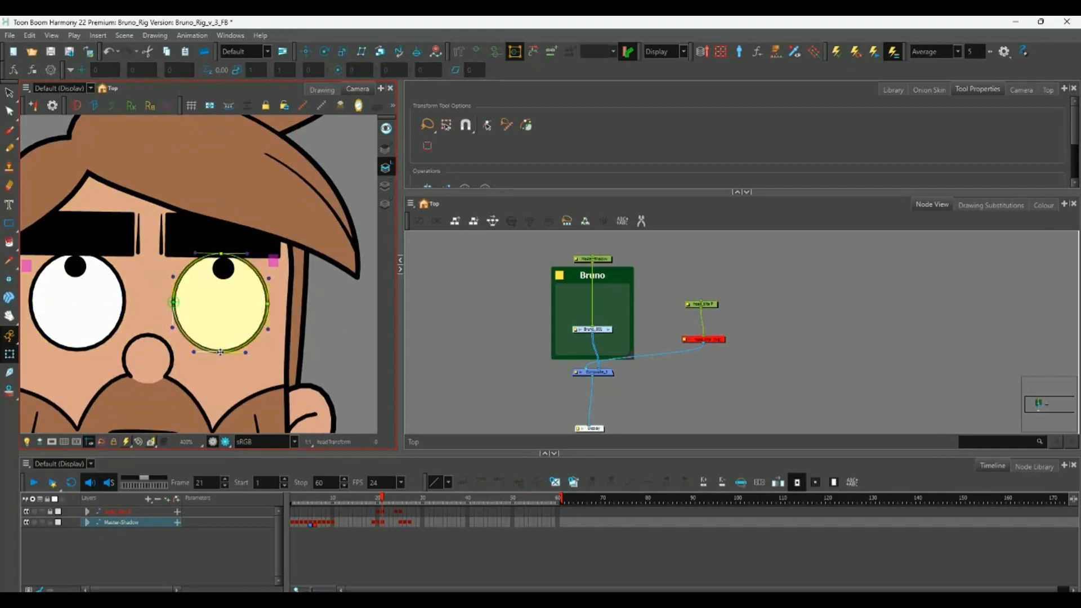
left_click_drag(222, 347, 222, 337)
Raise the bottom deformation point of the opposite eye to give it the same flattened lower edge.
left_click(87, 347)
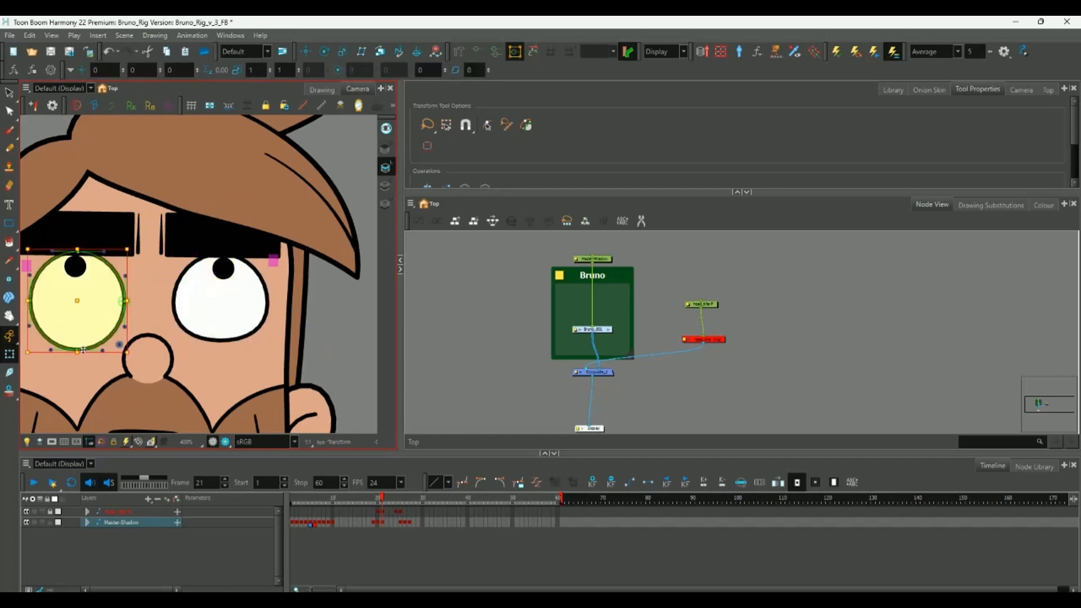
left_click(107, 344)
left_click(78, 349)
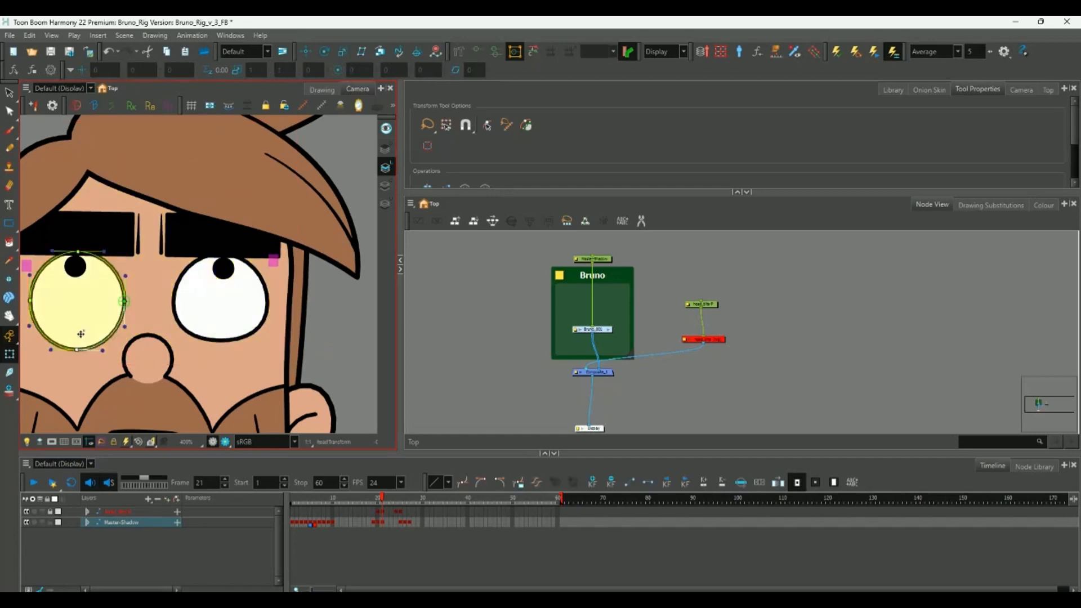
left_click_drag(82, 345, 81, 335)
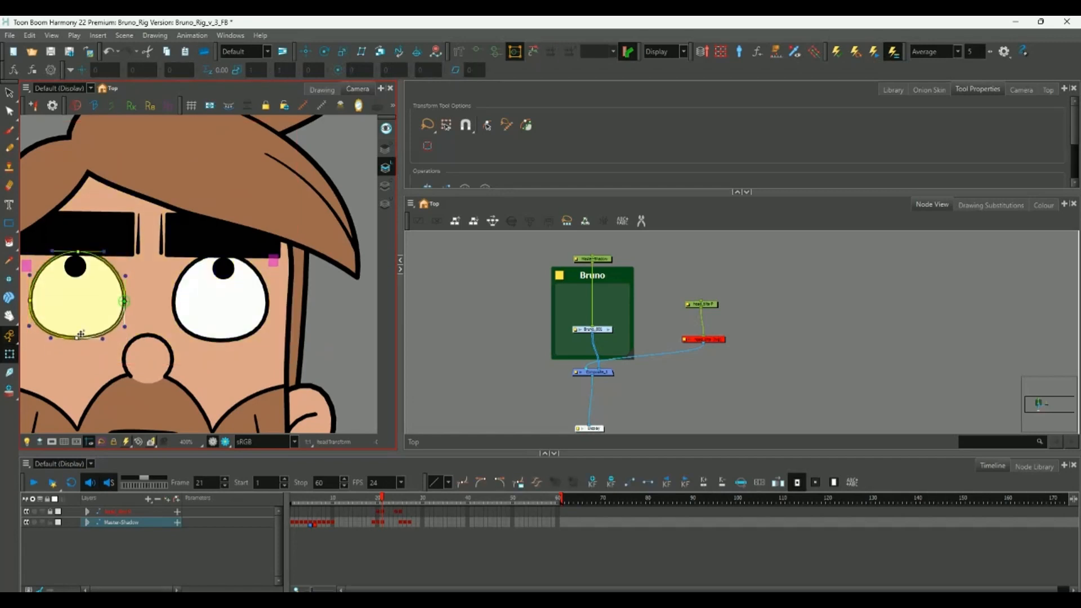
left_click(328, 329)
scroll(241, 283, "down", 6)
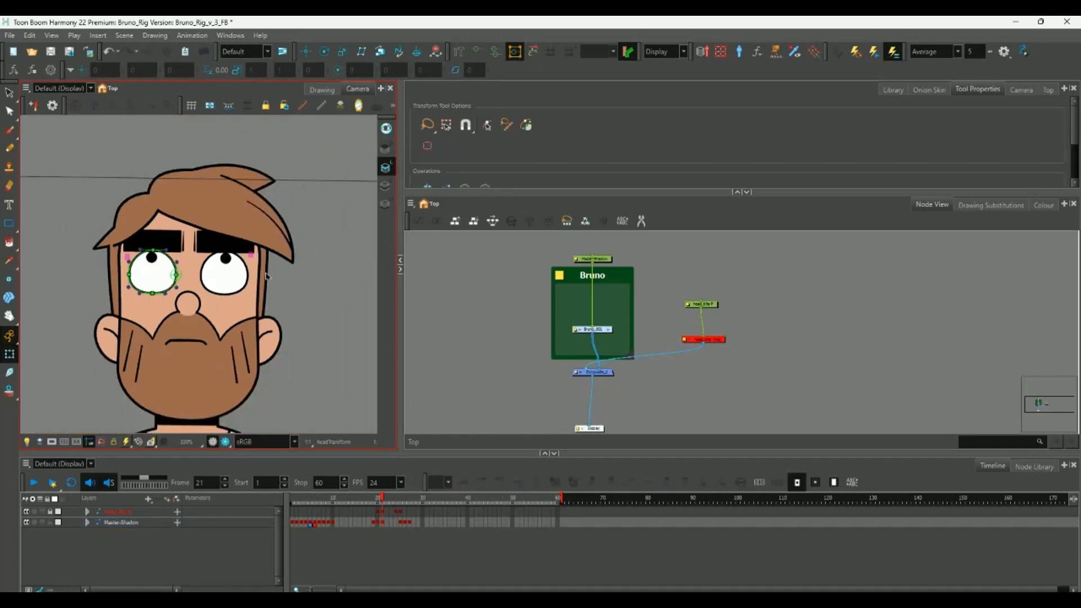
Flip repeatedly between frames 19 and 20 to compare the original head pose with the downward tilt.
scroll(241, 283, "up", 6)
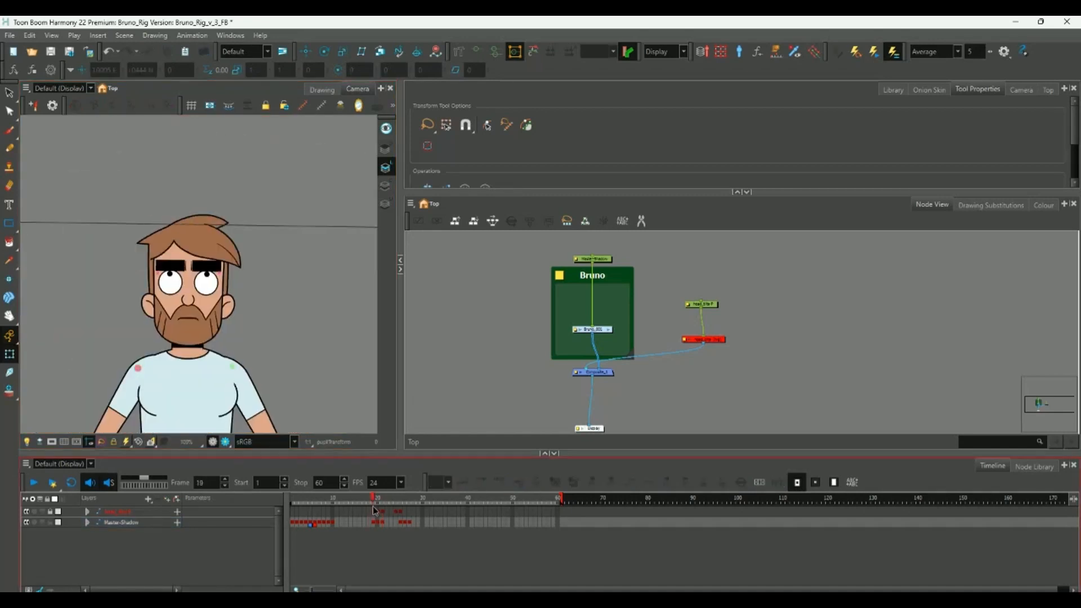
mouse_move(373, 509)
left_mouse_down()
mouse_move(415, 507)
mouse_move(302, 529)
mouse_move(369, 520)
left_mouse_up()
key("period")
key("period")
key("period")
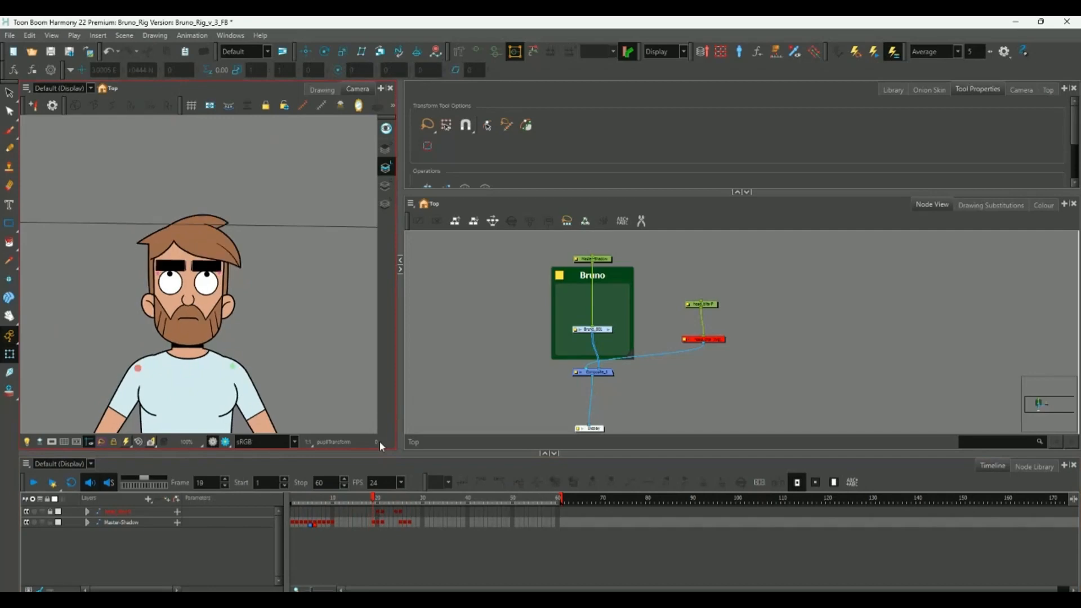
key("comma")
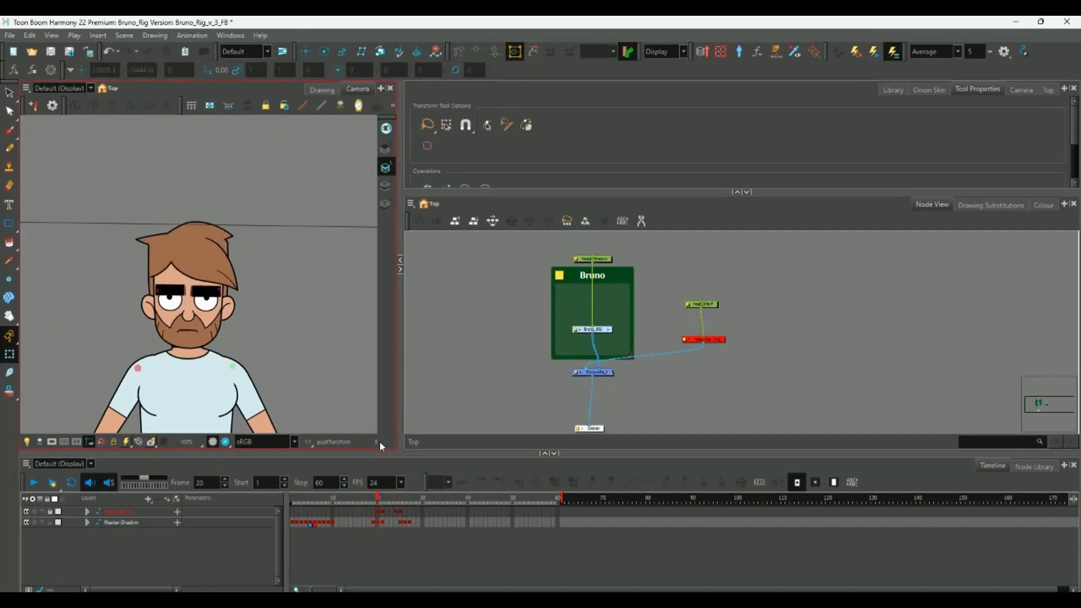
key("period")
key("comma")
key("period")
key("comma")
key("period")
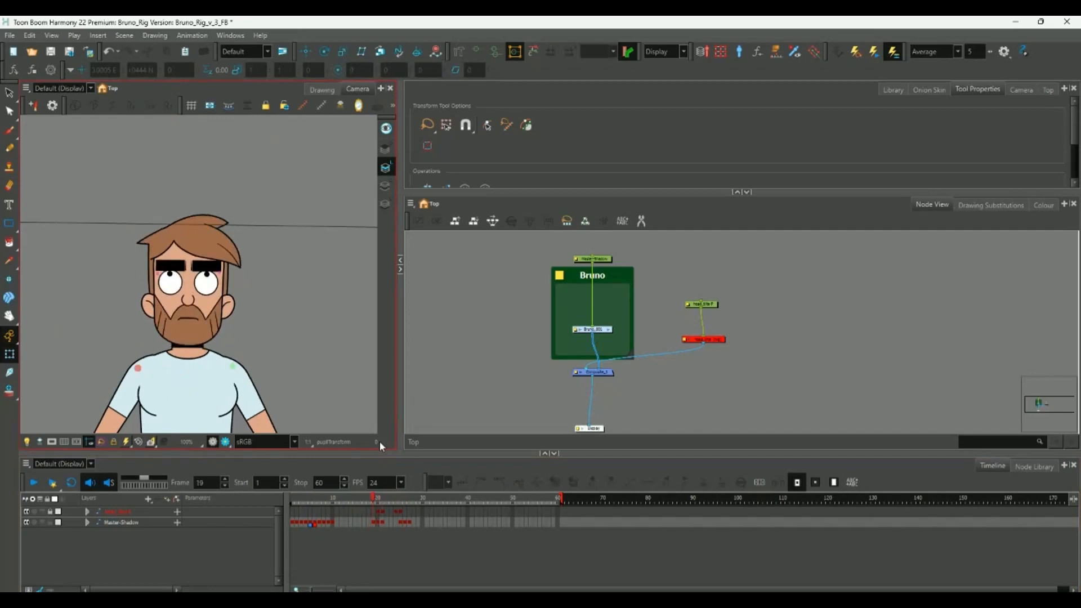
Step back and forth through frames 19 to 23 to compare the head tilts in the front and three-quarter views.
key("comma")
key("period")
key("comma")
key("period")
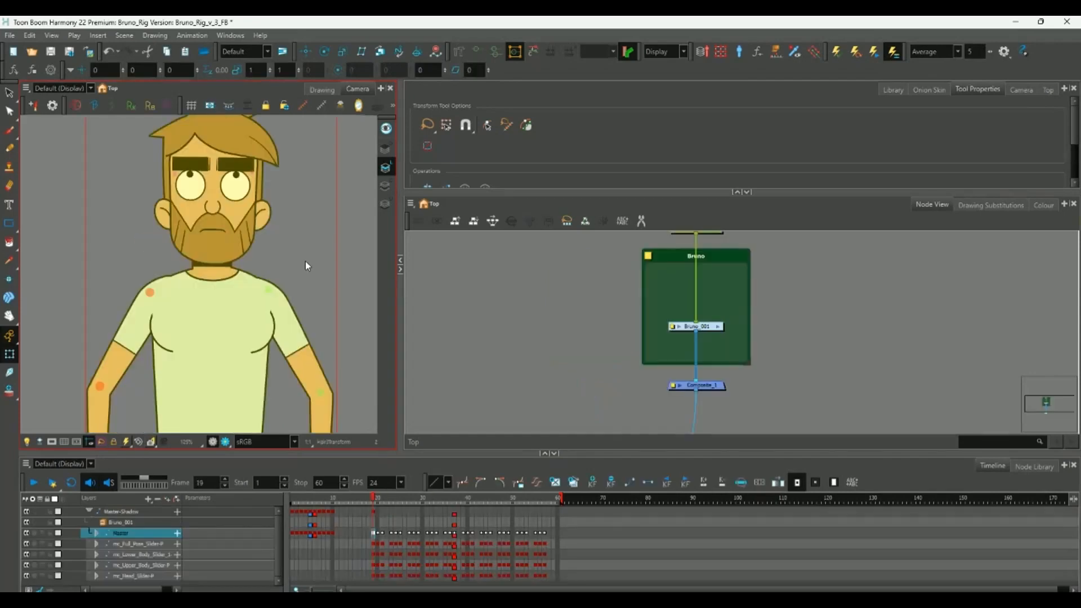
key("period")
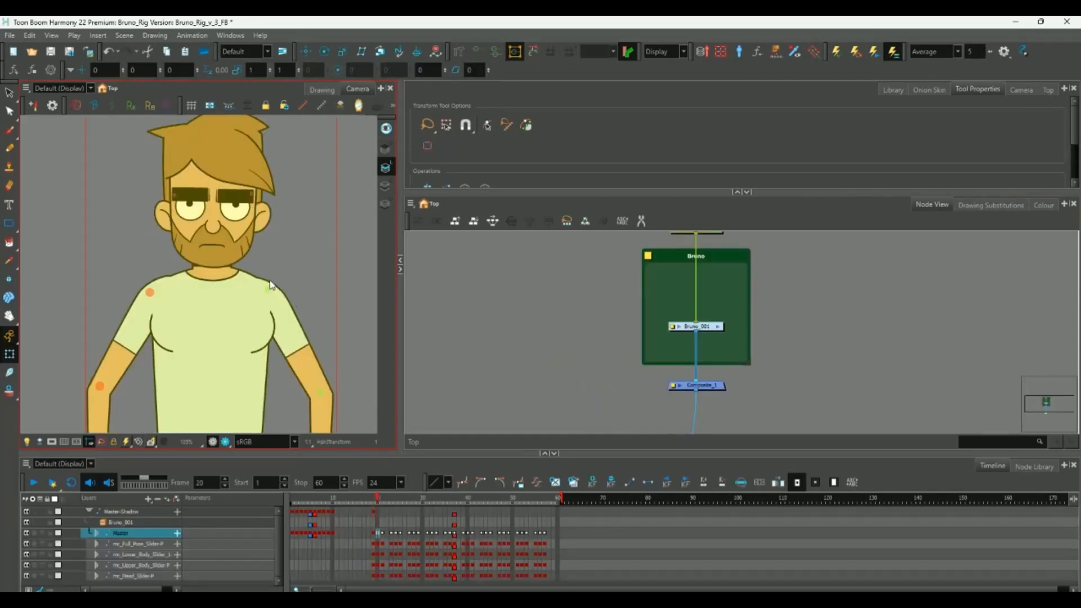
key("period")
key("period")
key("period")
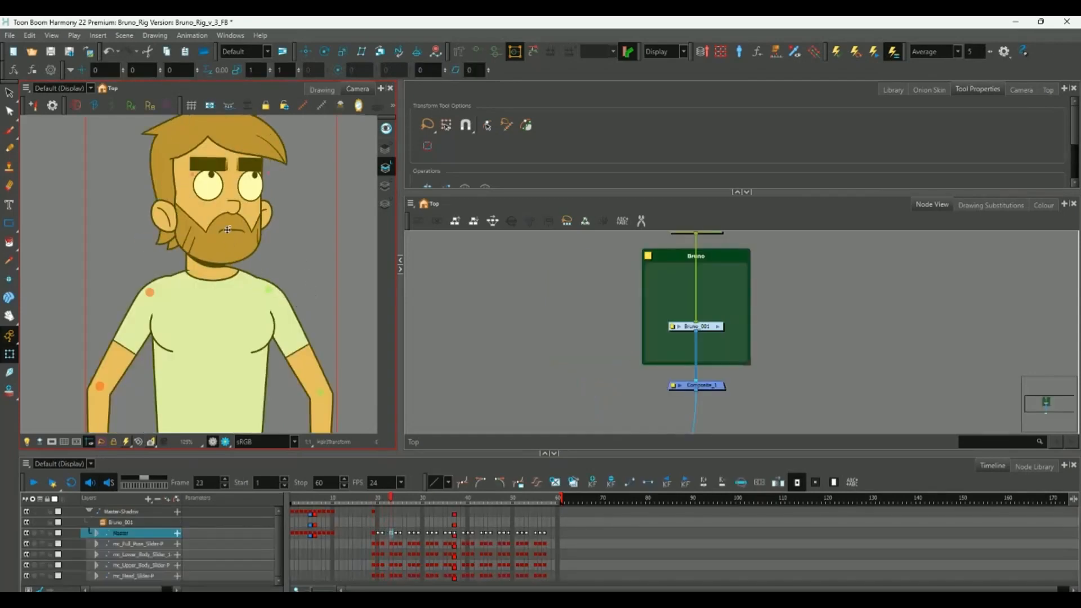
key("comma")
key("comma")
key("comma")
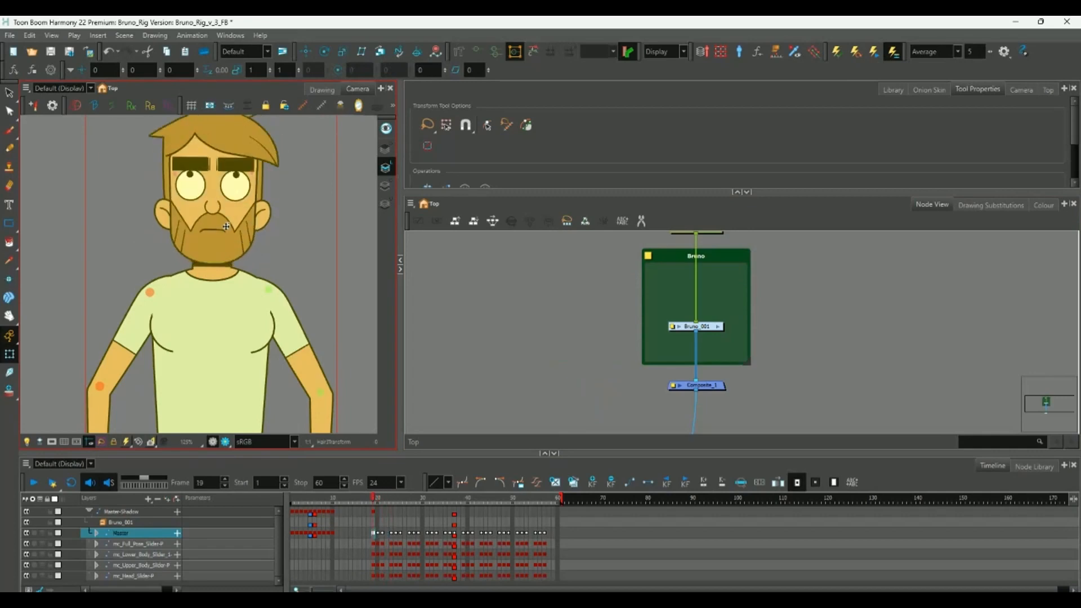
key("comma")
key("period")
key("period")
key("period")
key("period")
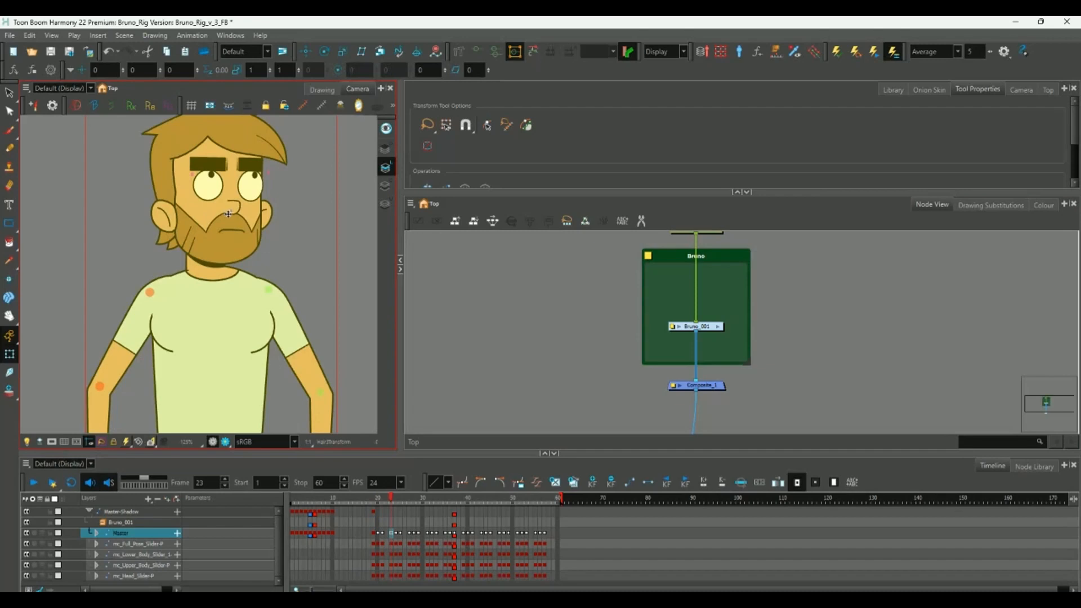
Step through the turnaround frames up to frame 40 to review the head tilts in the side and back views.
key("period")
key("period")
key("period")
key("period")
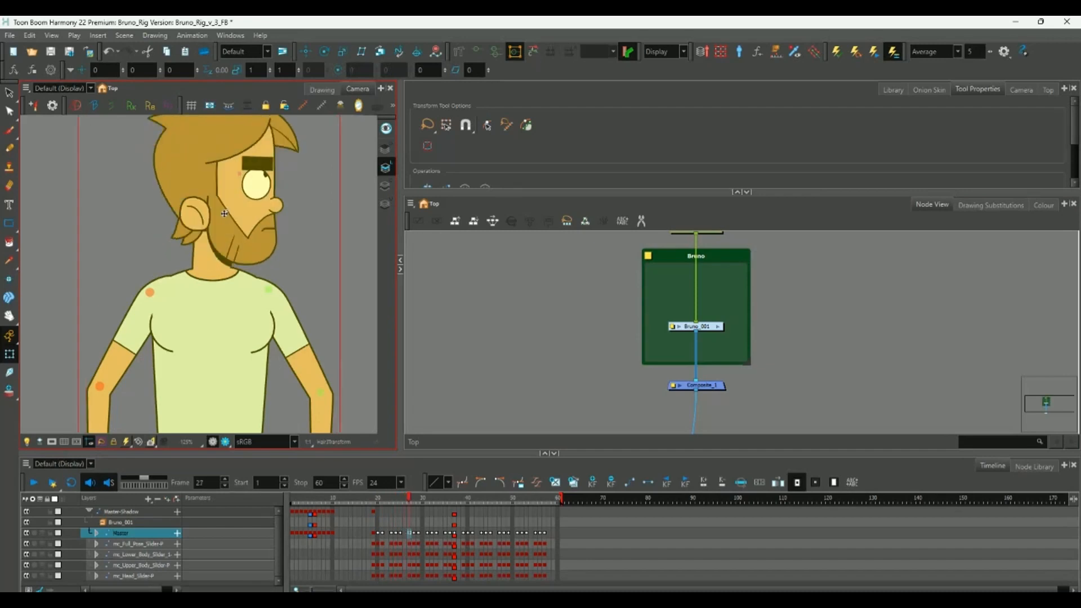
key("period")
key("period")
key("period")
key("period")
key("period")
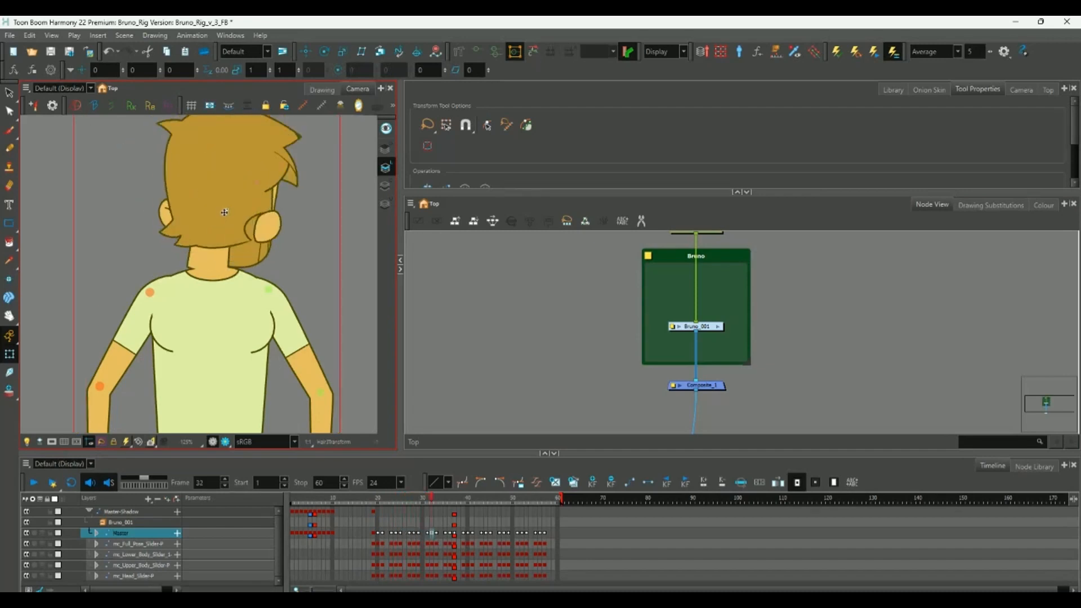
key("period")
key("period")
key("period")
key("period")
key("period")
key("period")
key("period")
key("period")
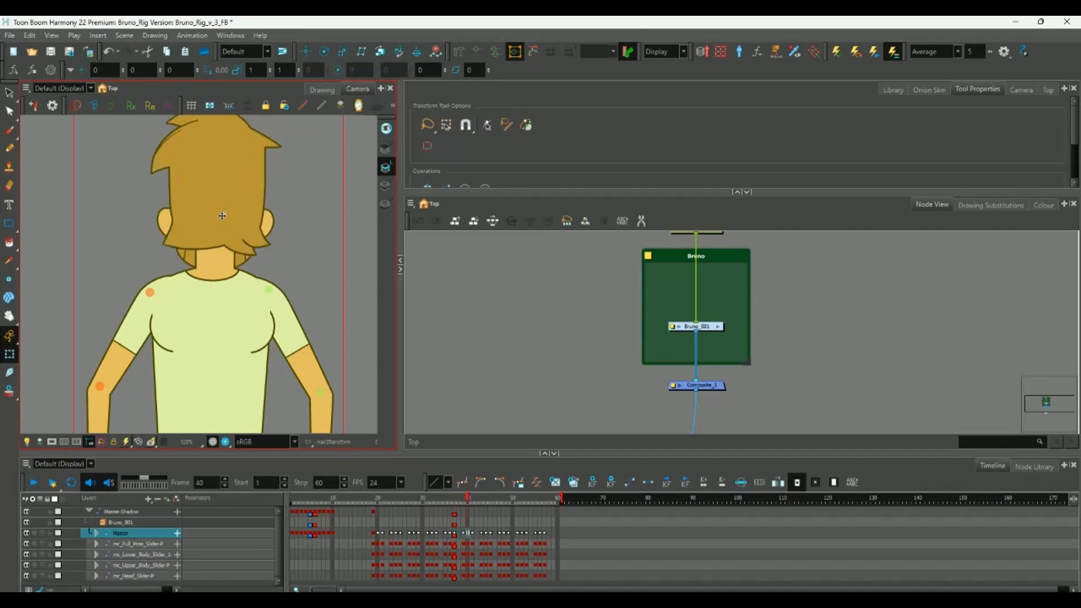
key("comma")
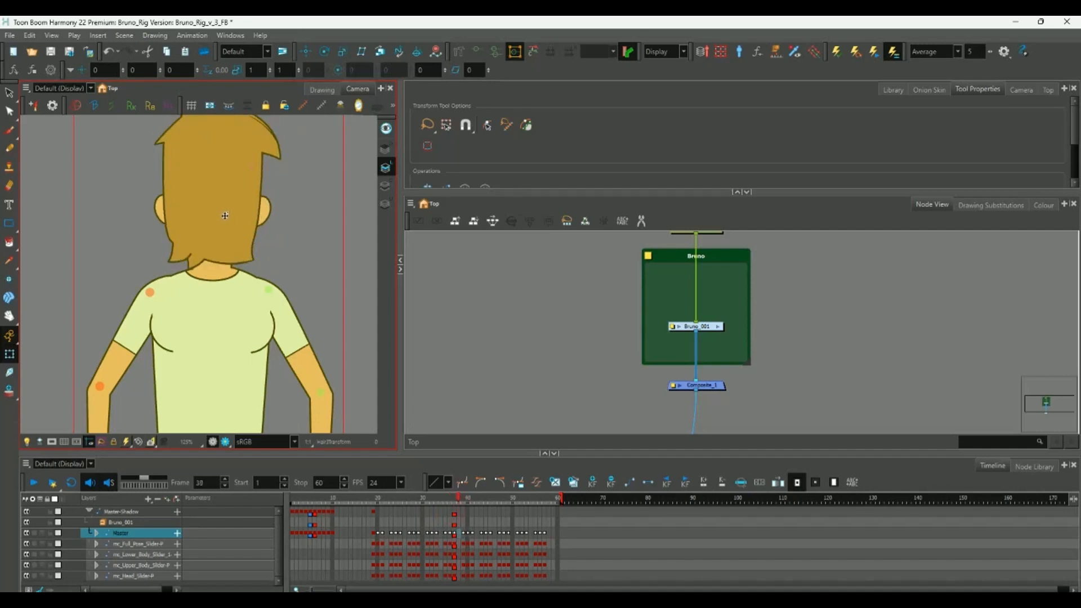
key("period")
key("period")
key("period")
key("period")
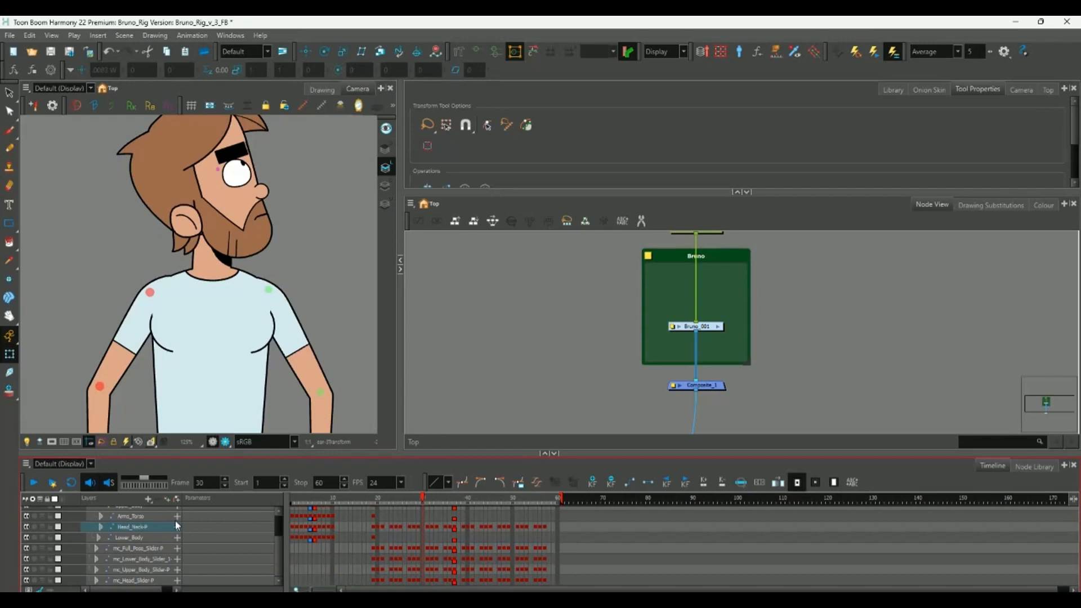
Locate the Head_Neck-P peg in the node network and set its layer colour to yellow.
left_click(602, 343)
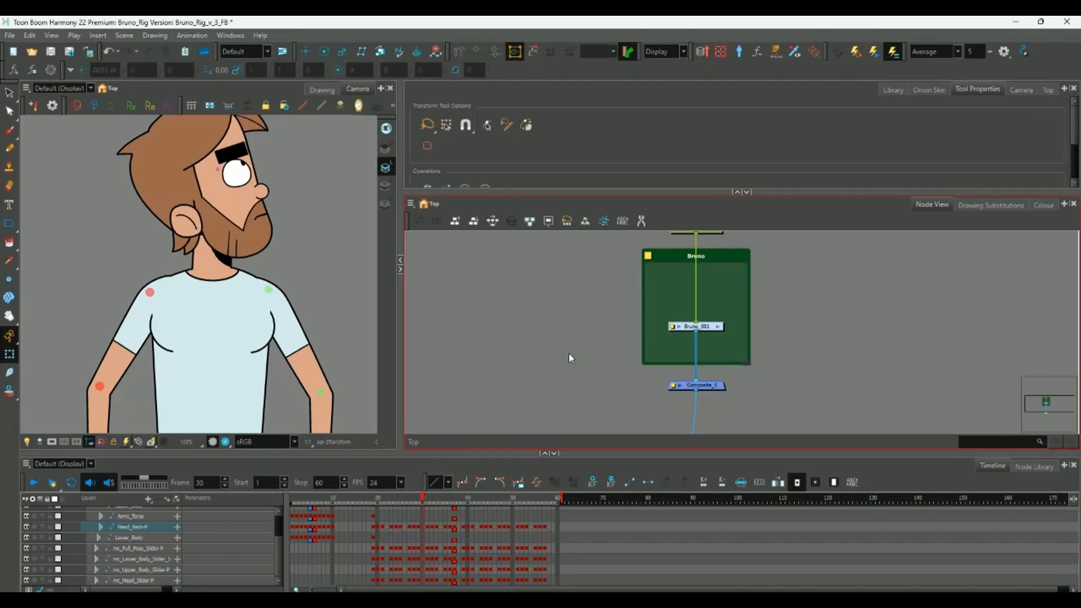
left_click(253, 480)
left_click(141, 527)
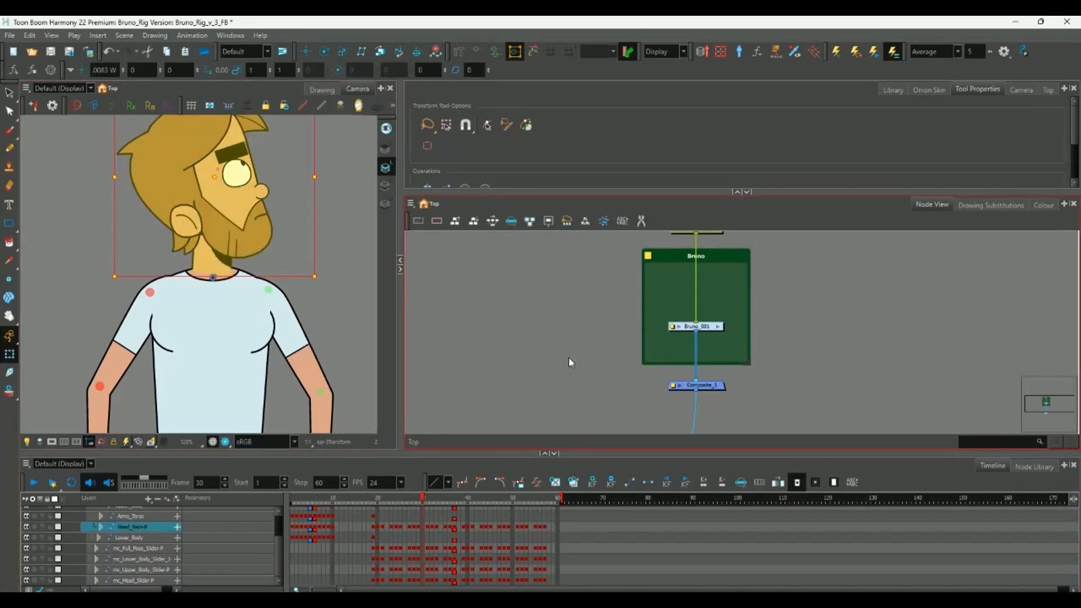
key("o")
scroll(742, 341, "up", 5)
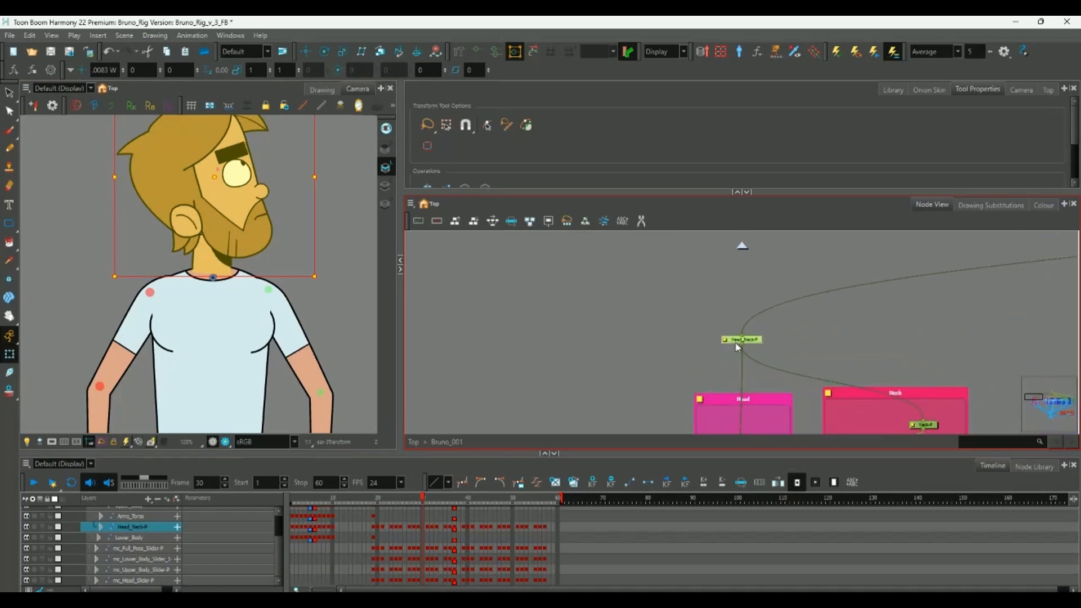
double_click(742, 339)
left_click(647, 132)
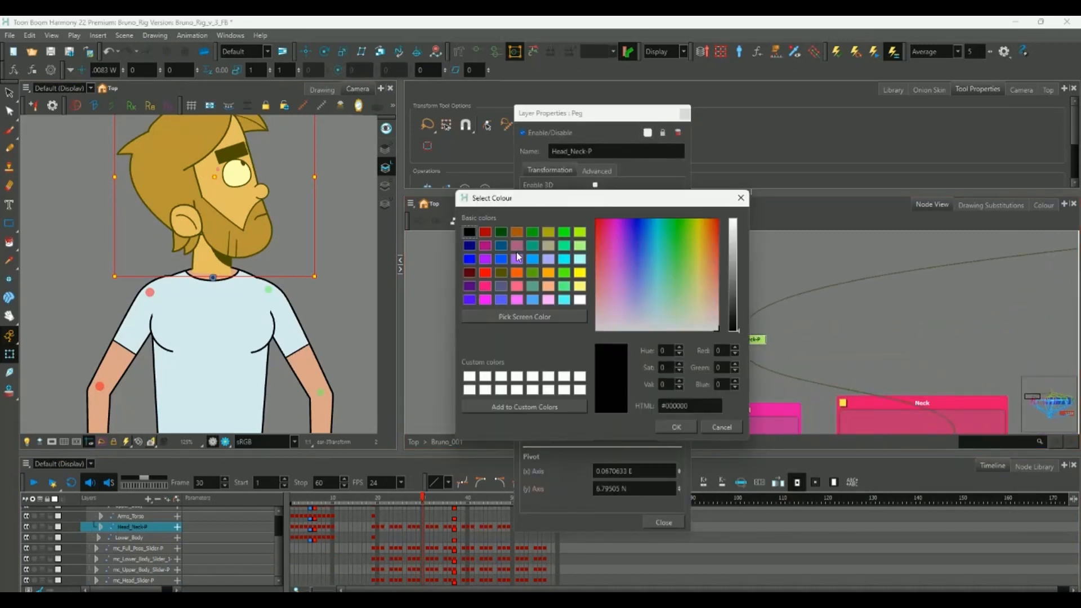
left_click(579, 272)
left_click(676, 427)
left_click(663, 522)
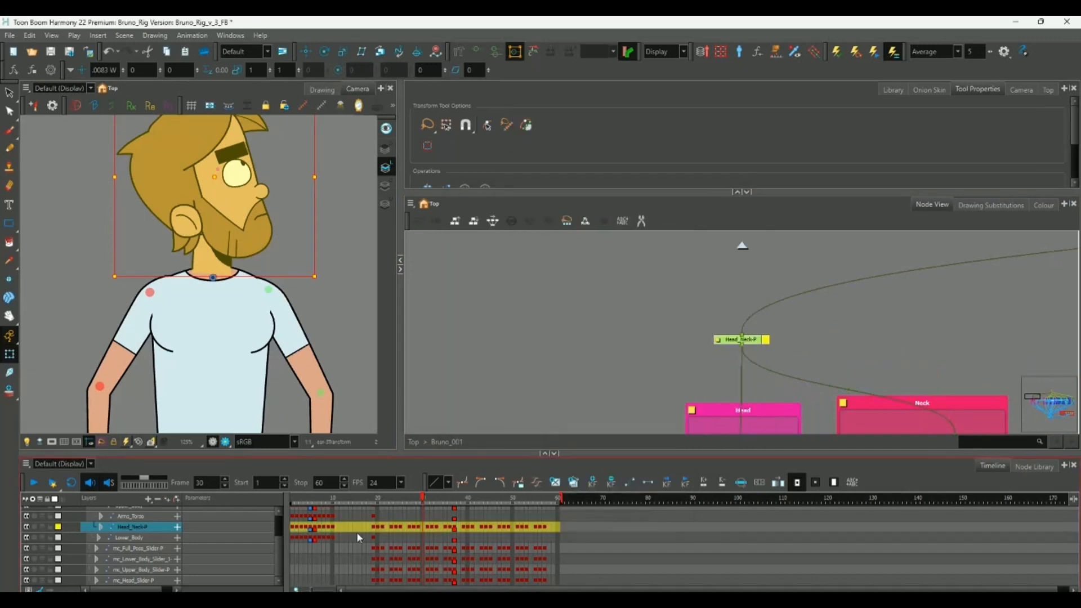
At frame 19, select the Head_Neck-P peg with the Head and Neck node groups and open the Master Controller Grid Wizard.
left_click(371, 521)
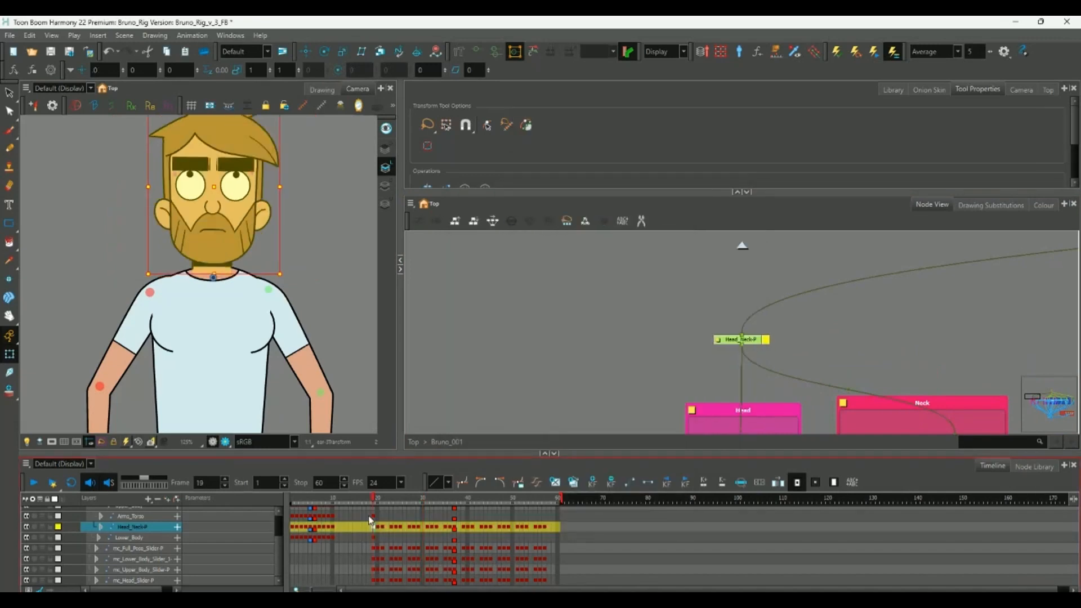
left_click(605, 300)
scroll(618, 304, "down", 5)
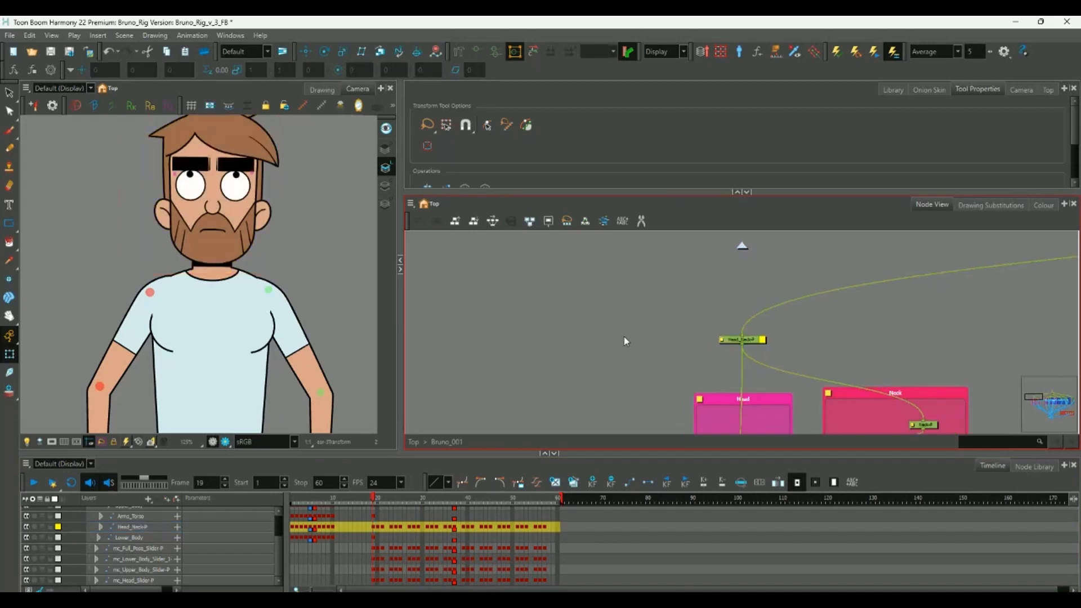
scroll(631, 322, "down", 2)
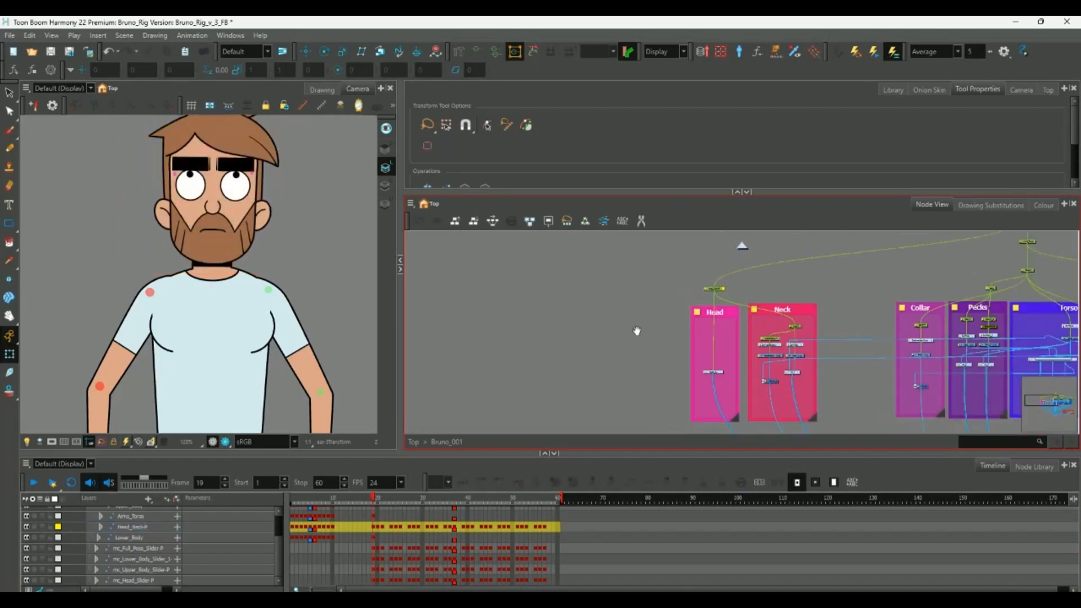
left_click(688, 277)
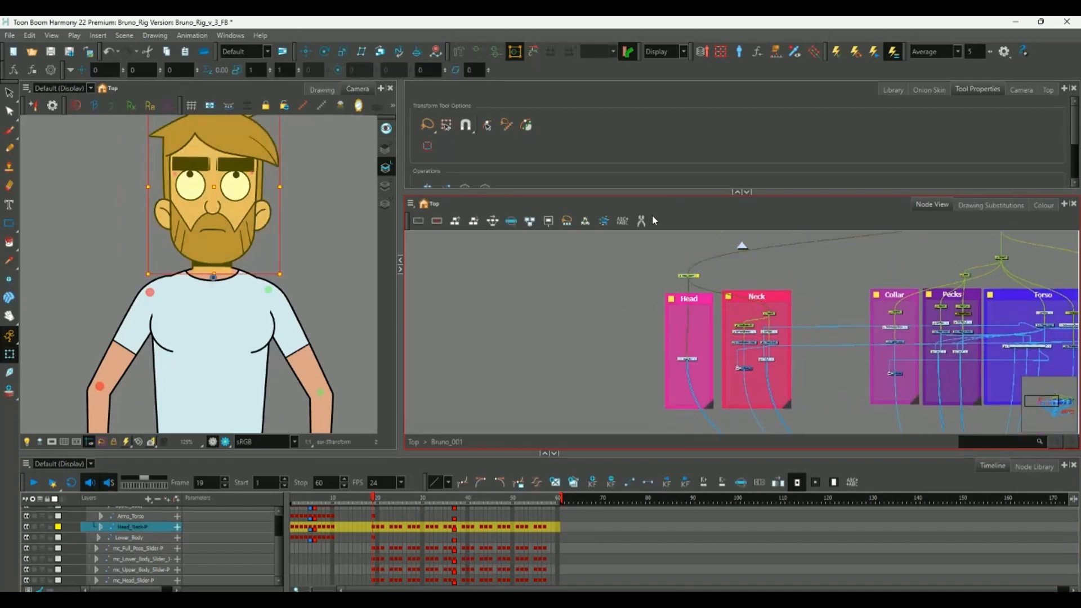
left_click(639, 286)
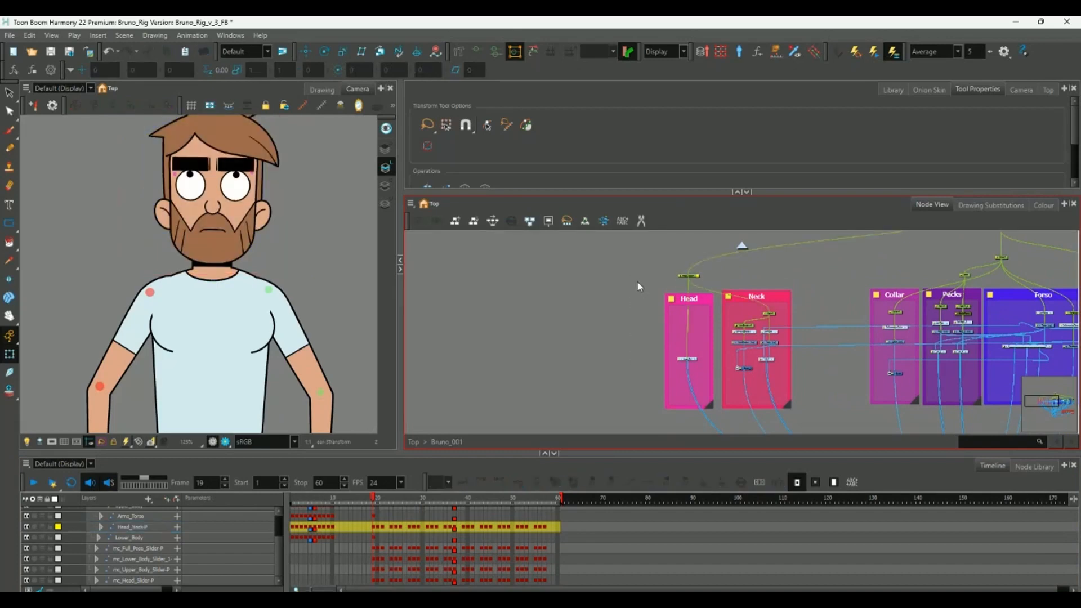
left_click_drag(627, 256, 812, 431)
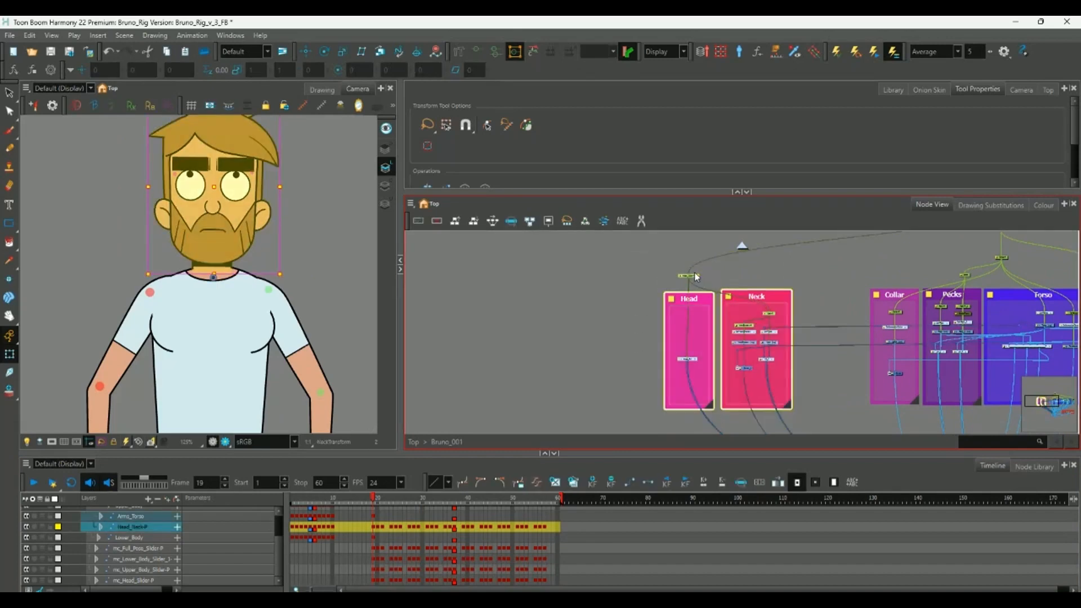
left_click(768, 48)
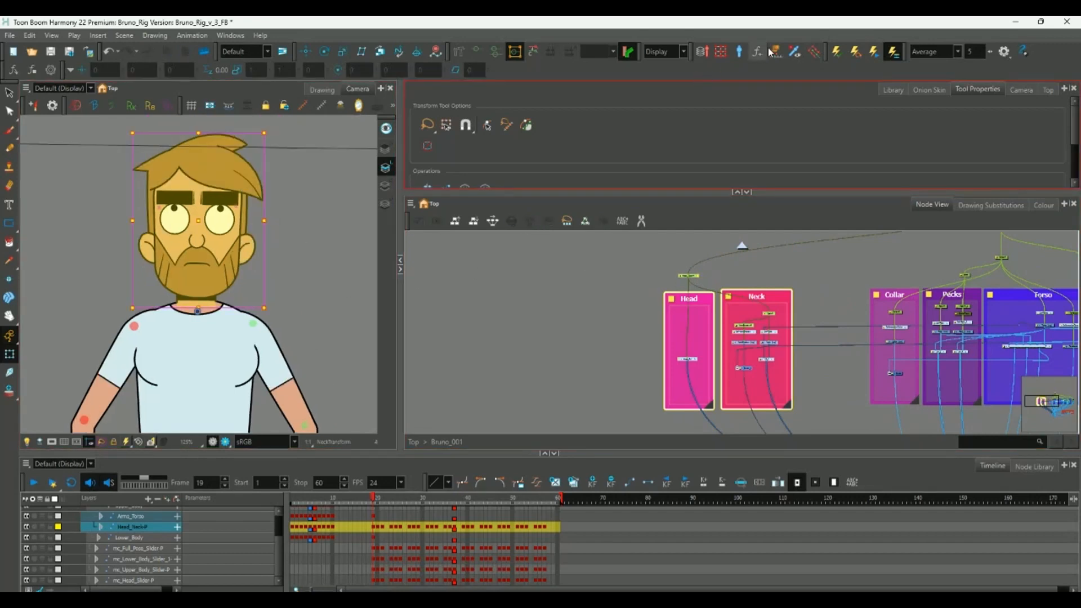
left_click(720, 53)
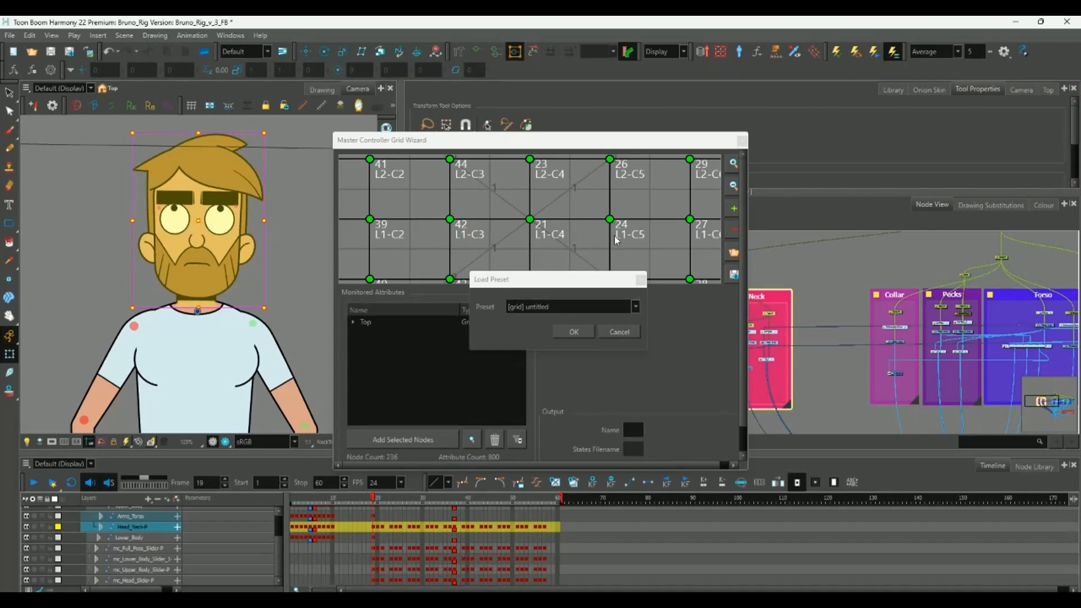
Load the "[grid] Turnaround 180deg Mirrored 10x3" preset into the controller grid.
left_click(635, 307)
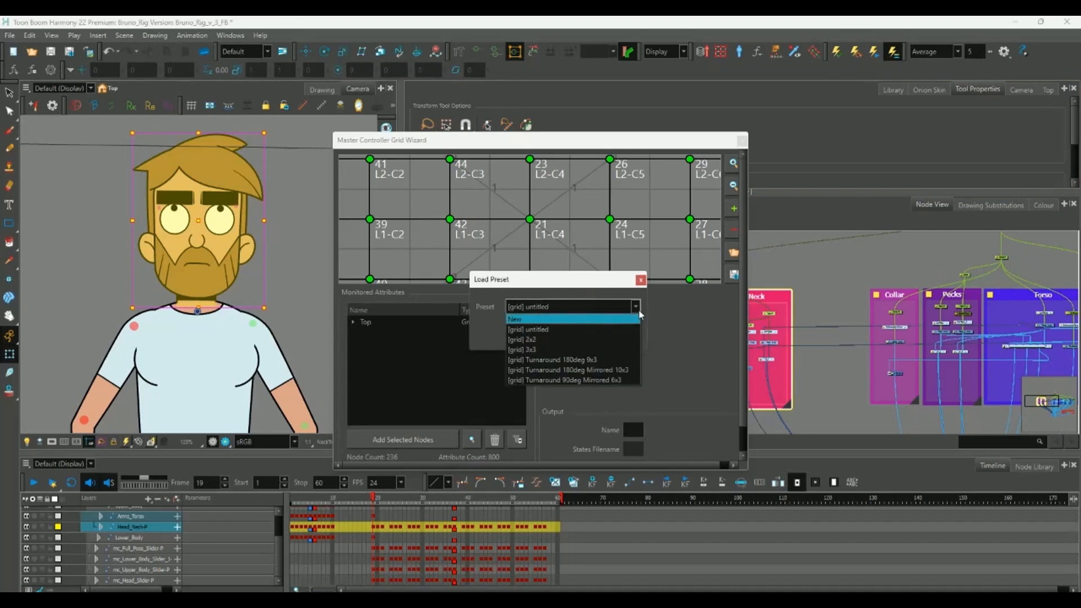
key("Down")
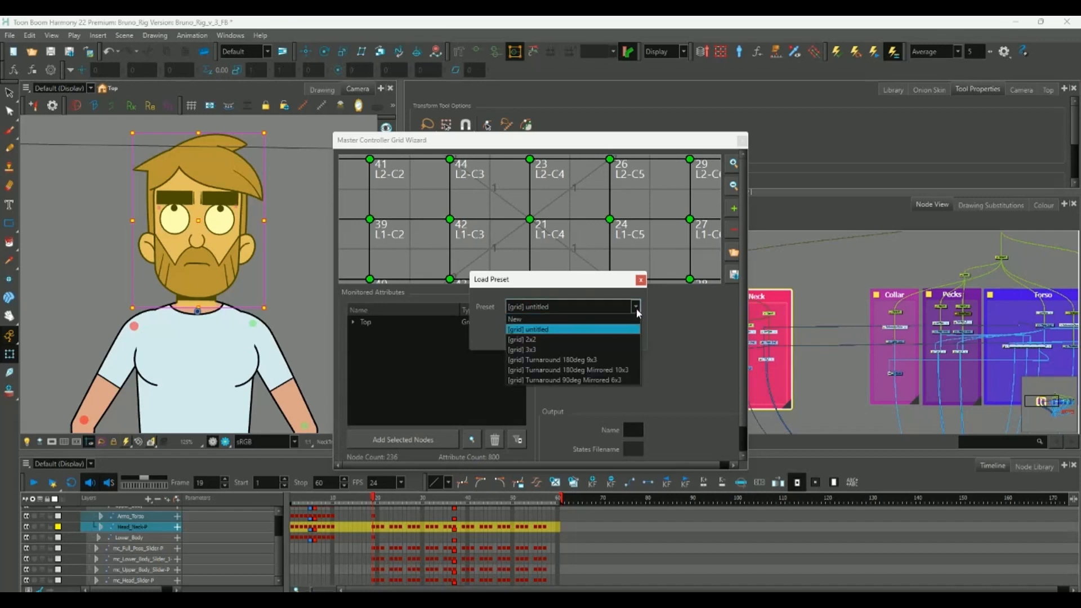
key("Return")
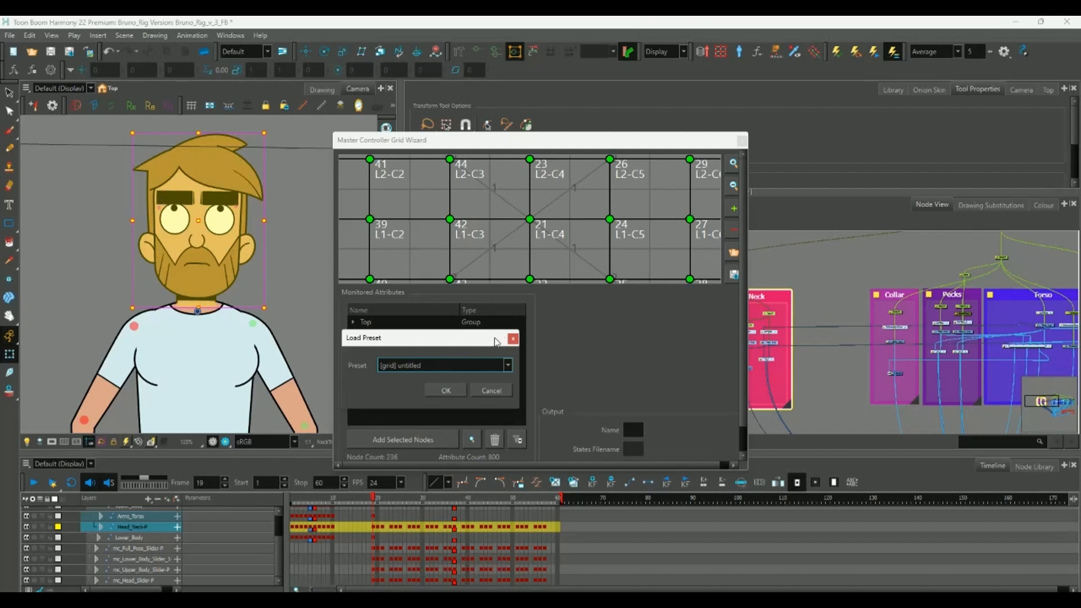
left_click_drag(495, 342, 560, 281)
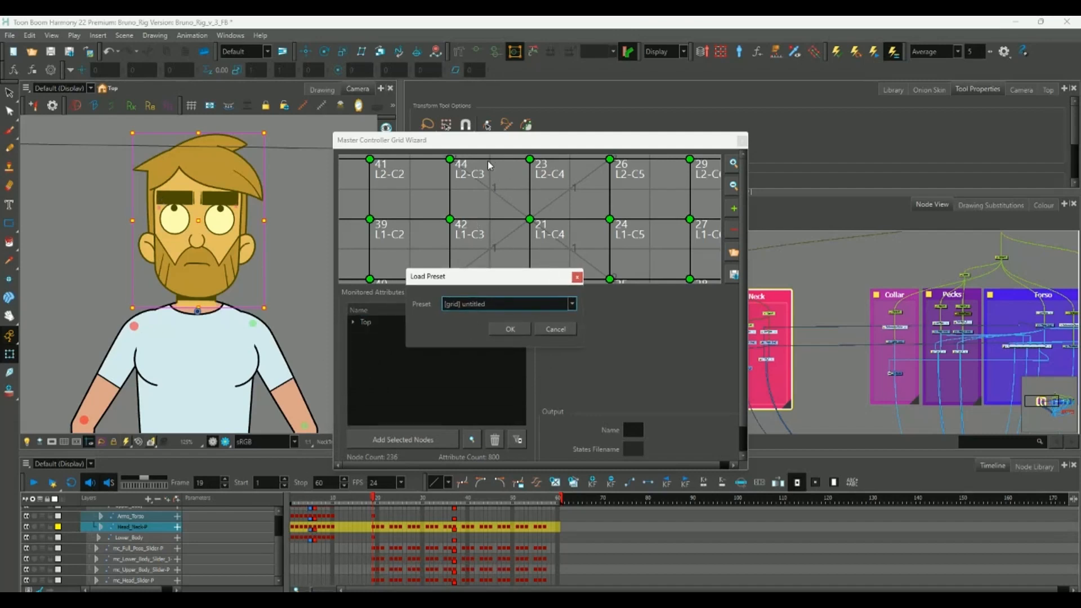
left_click(571, 304)
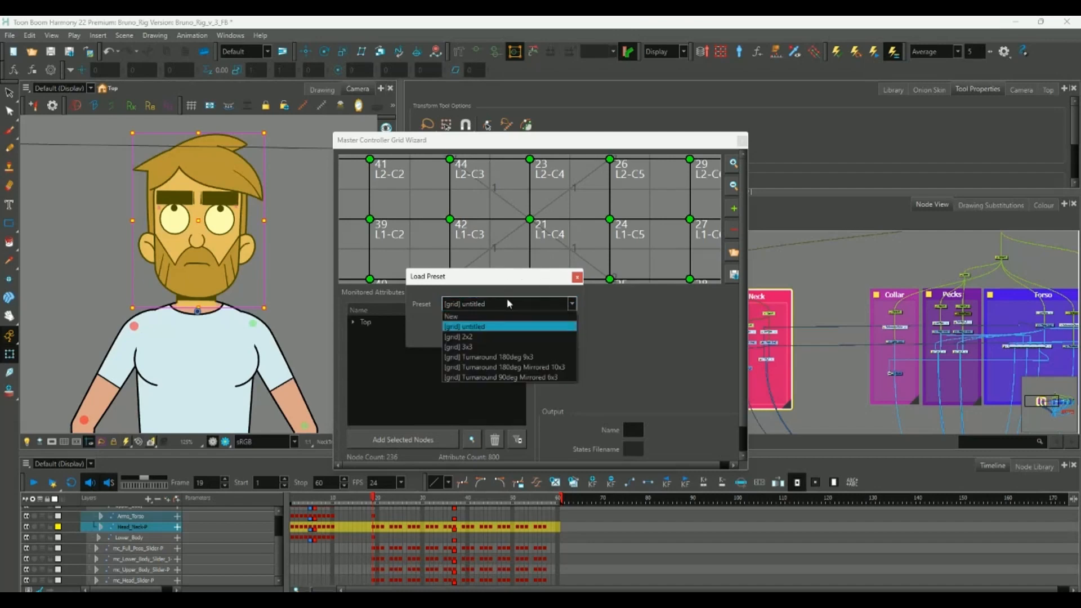
left_click(551, 367)
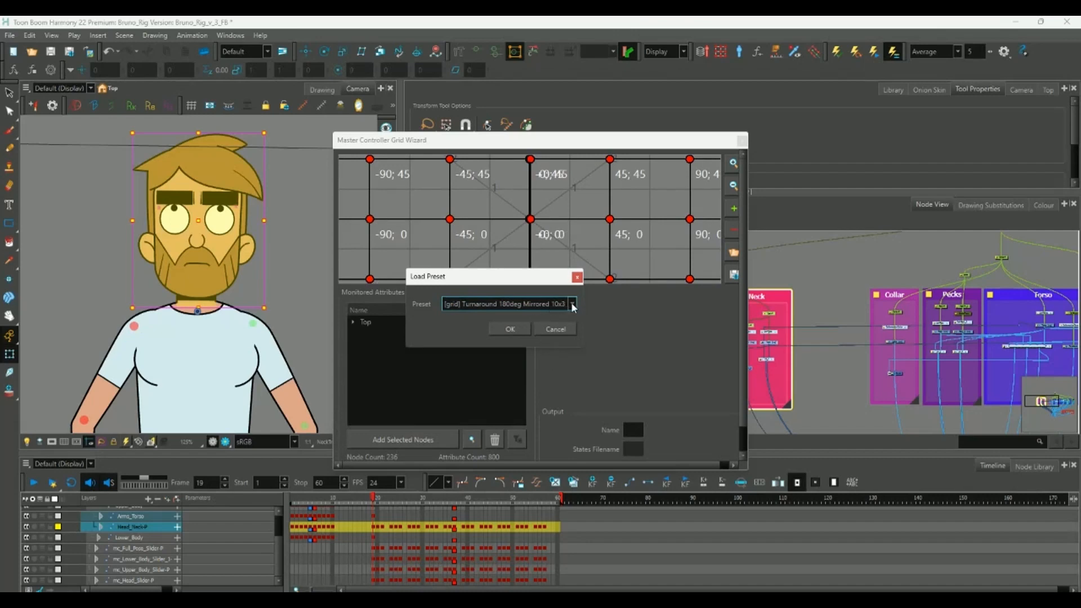
left_click(509, 328)
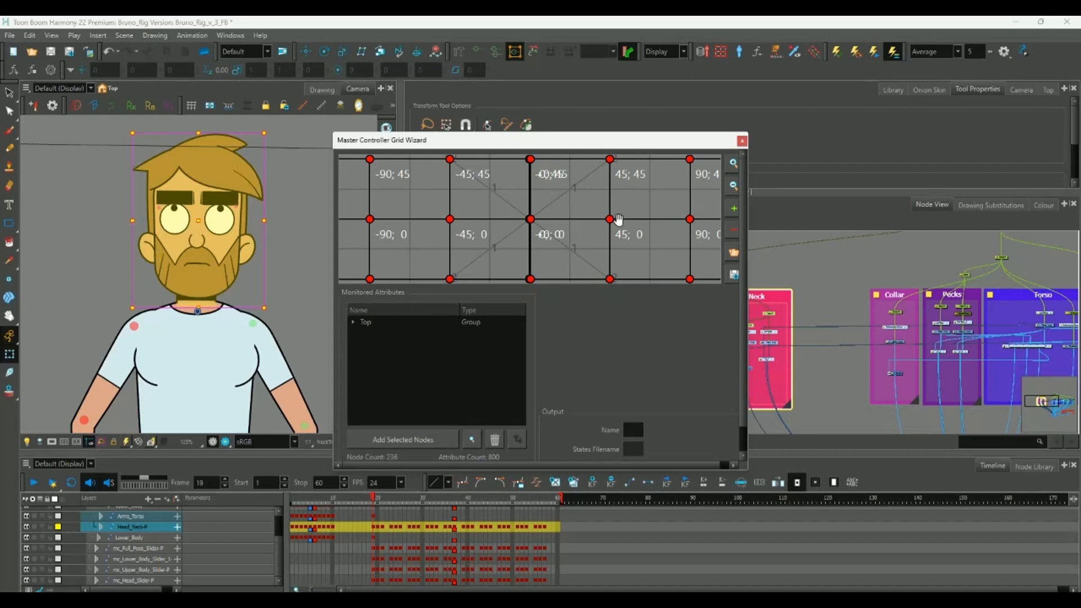
Examine the loaded controller grid's full layout and the overlapping points at its centre.
left_click(732, 185)
left_click(732, 186)
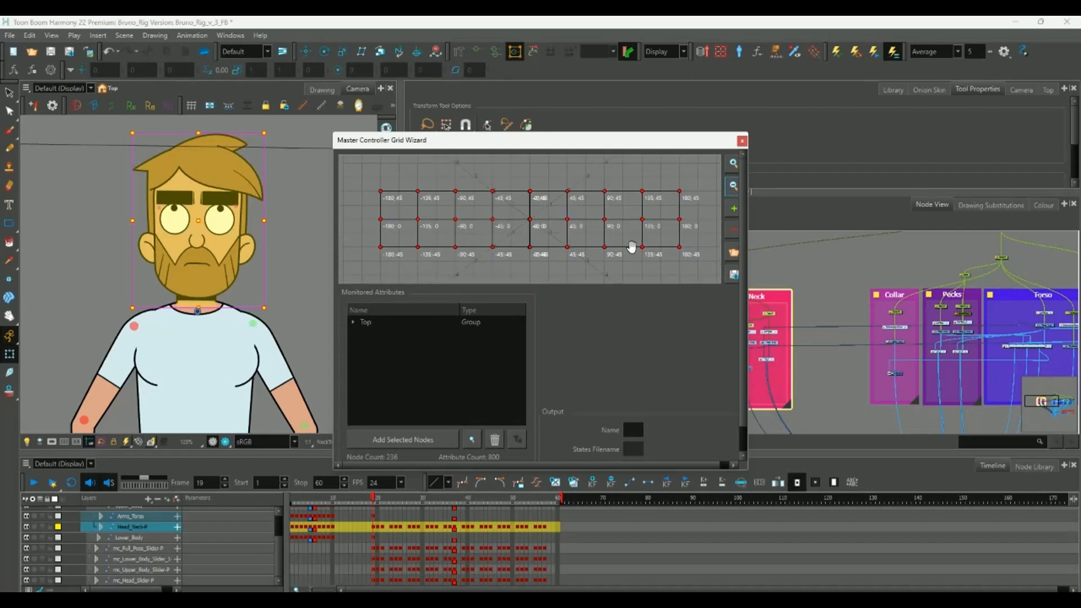
scroll(624, 245, "down", 2)
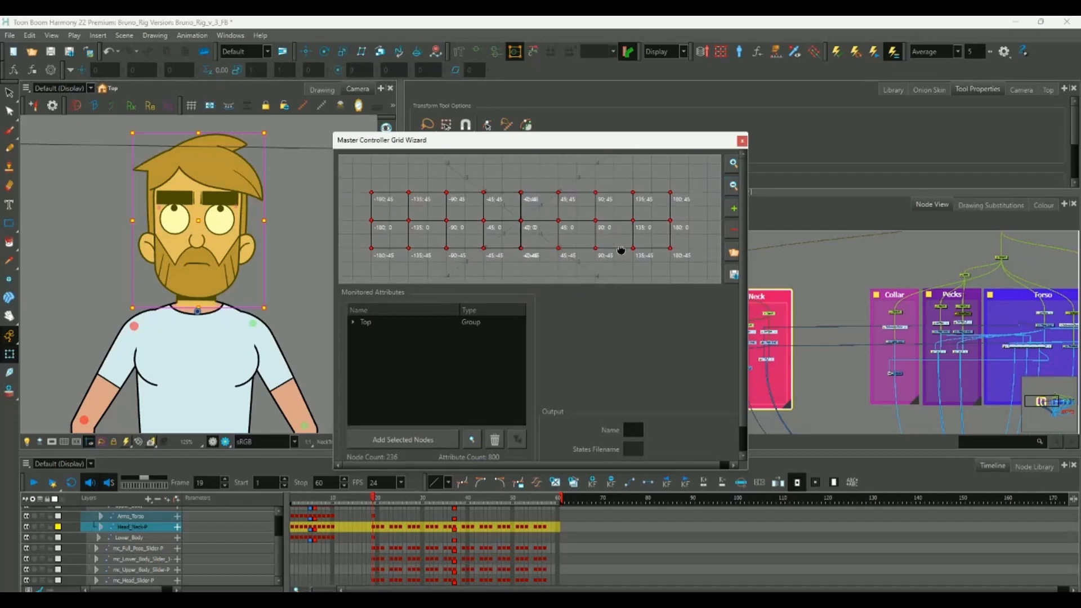
left_click(733, 163)
left_click(729, 166)
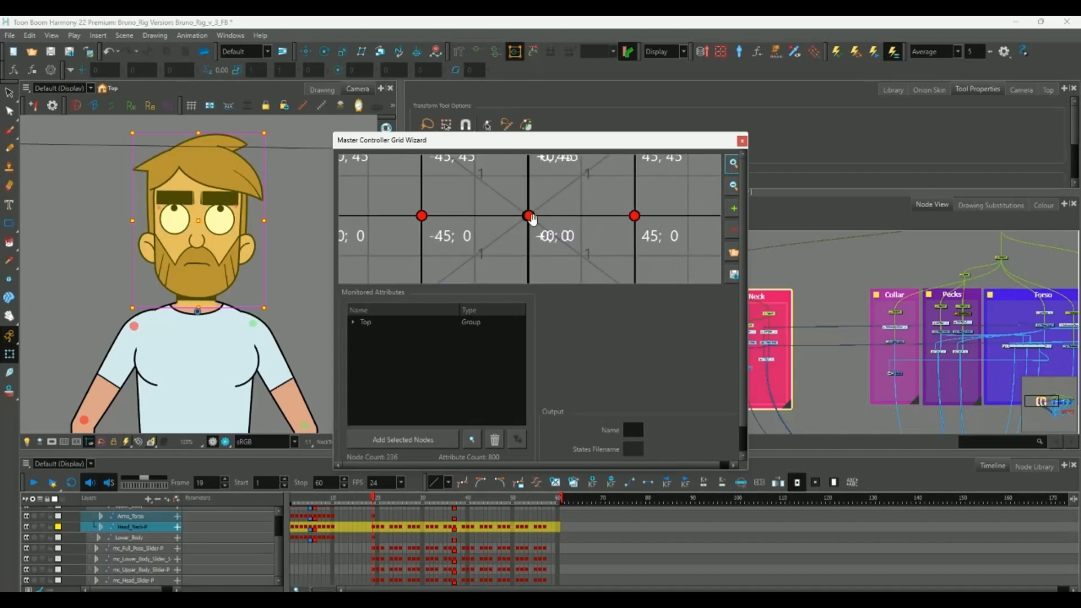
left_click(733, 186)
left_click(733, 164)
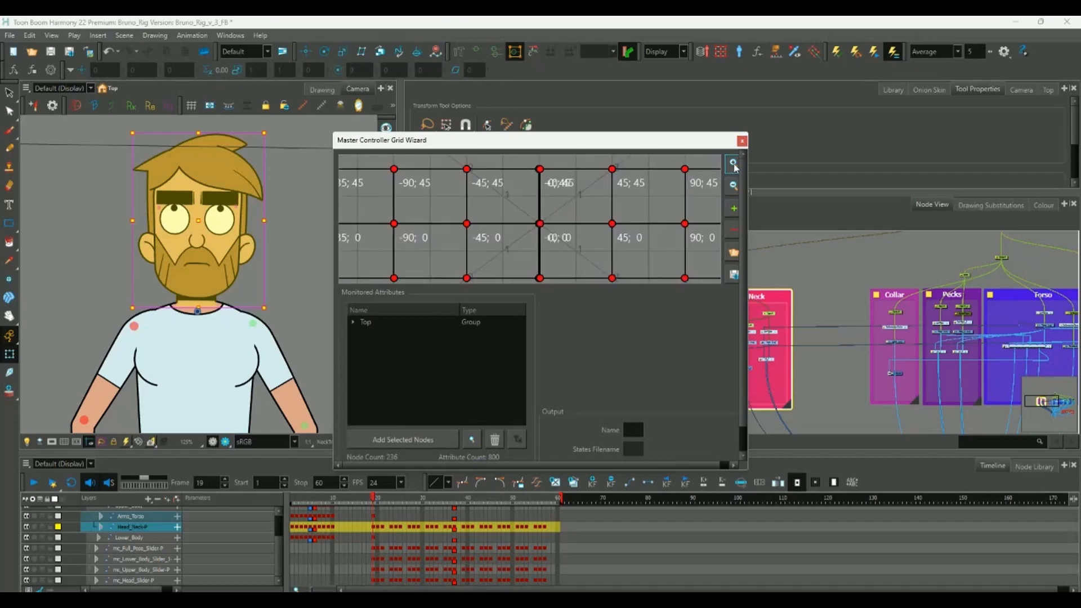
double_click(554, 229)
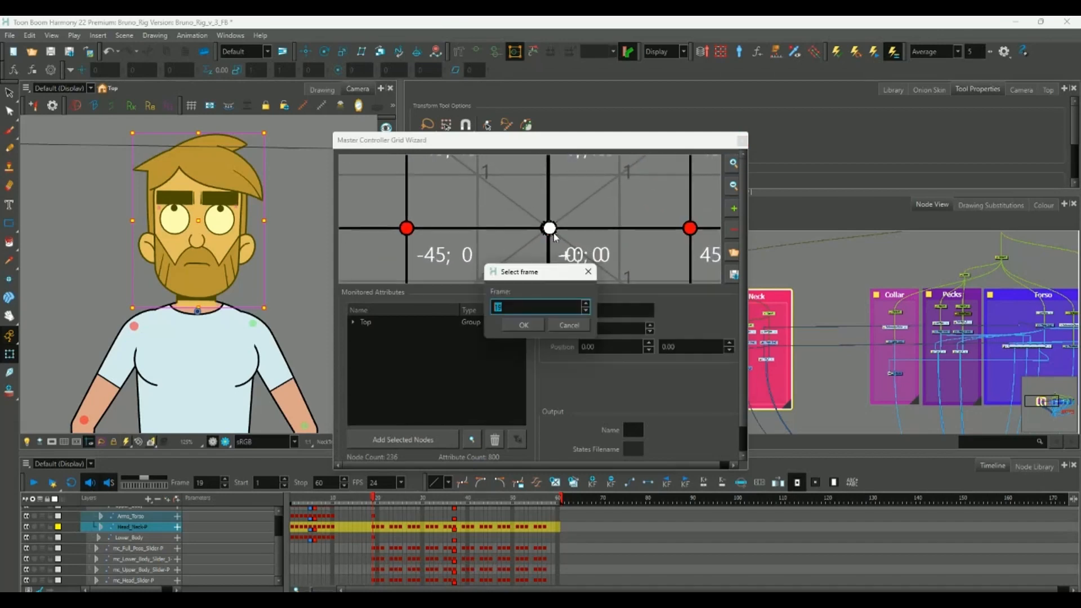
left_click(587, 272)
scroll(582, 352, "up", 1)
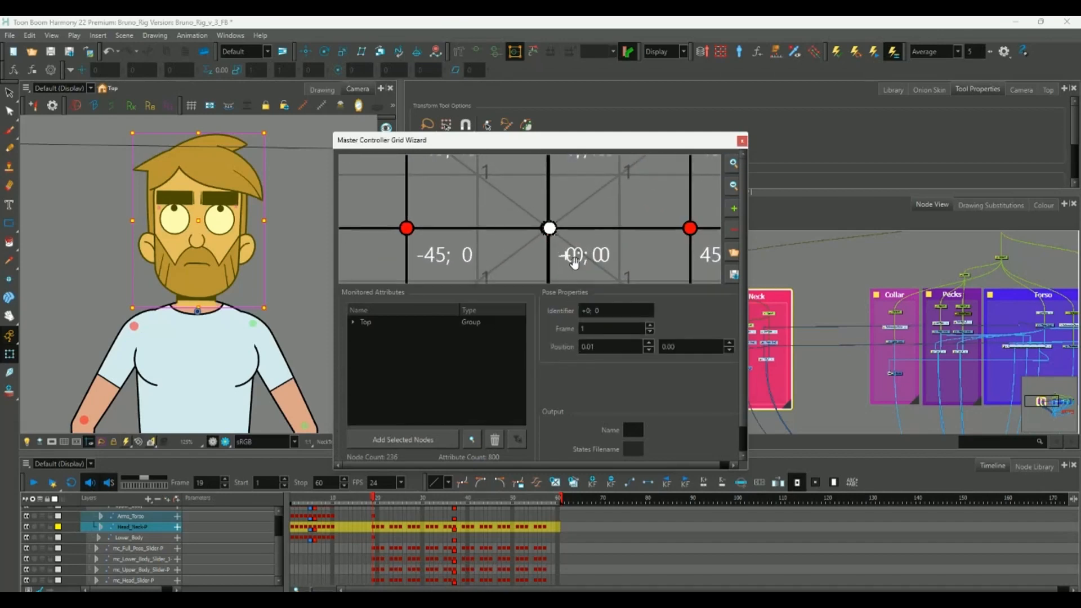
double_click(546, 230)
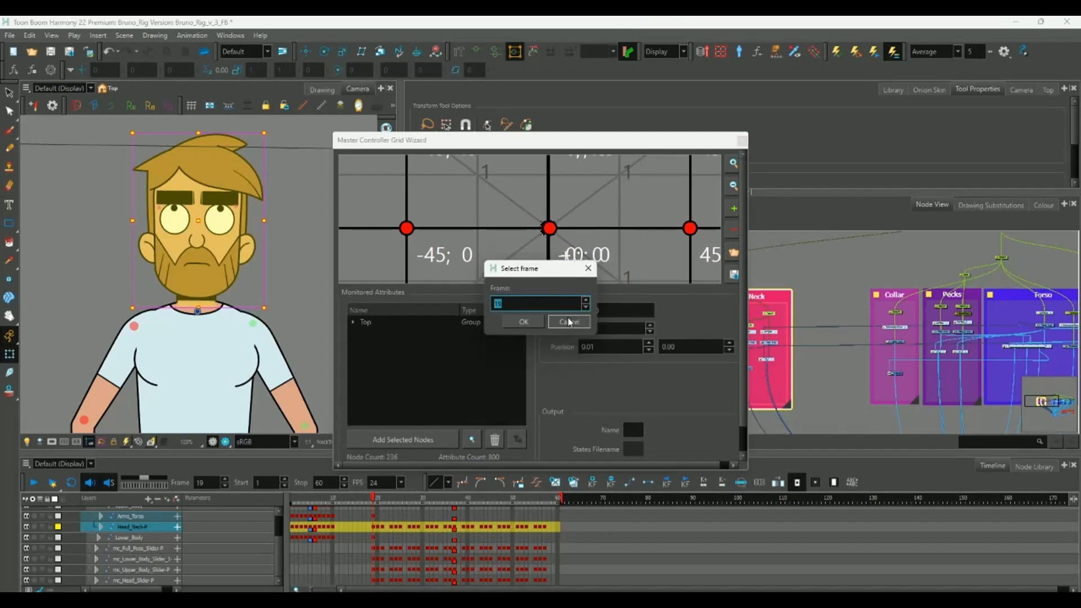
key("Return")
double_click(547, 231)
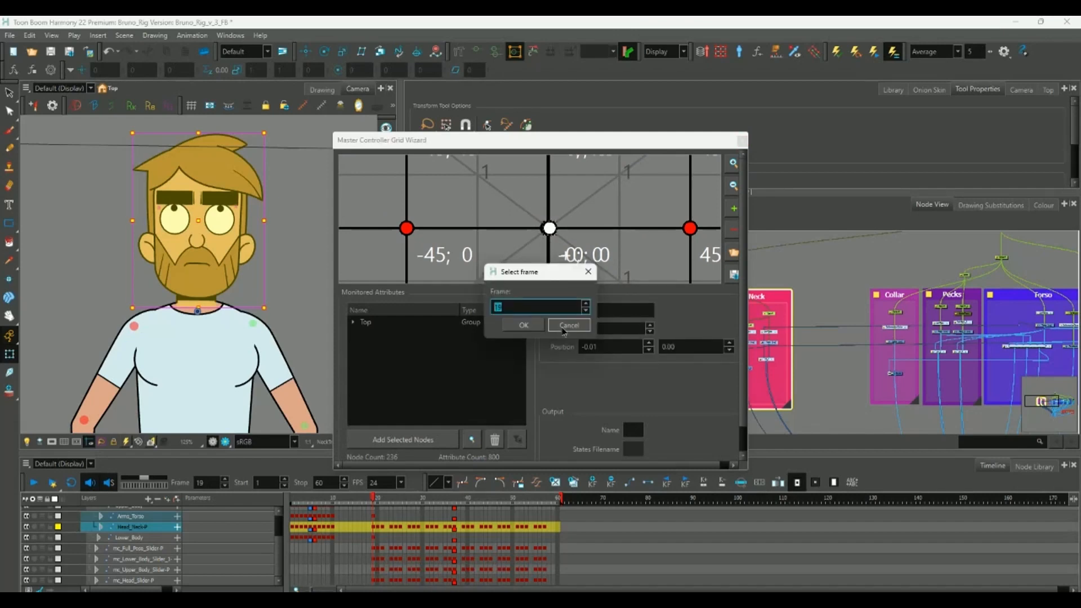
left_click(564, 324)
double_click(542, 233)
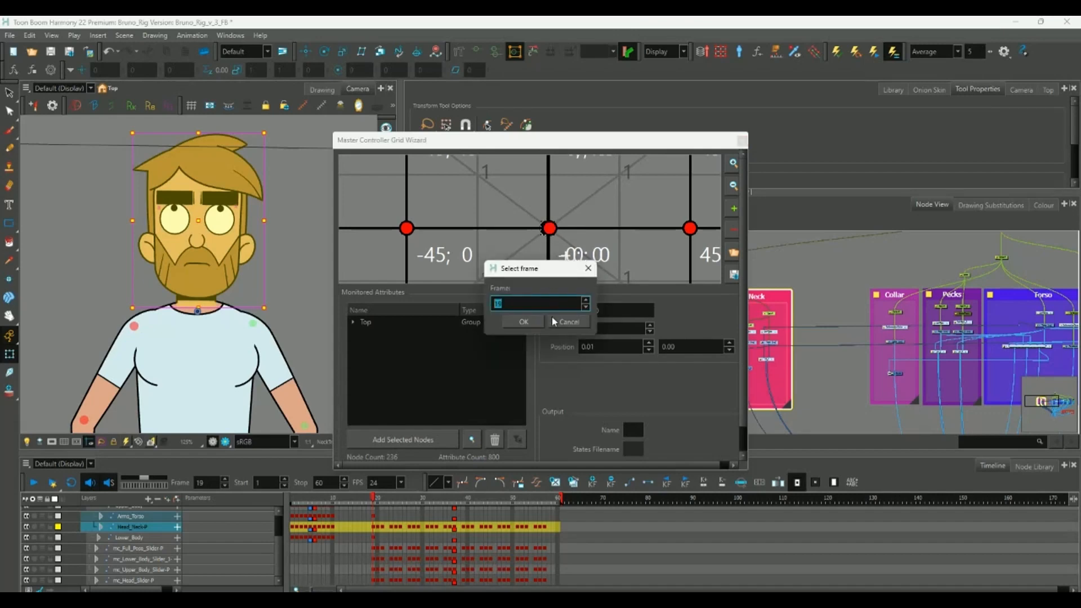
left_click(553, 322)
double_click(543, 231)
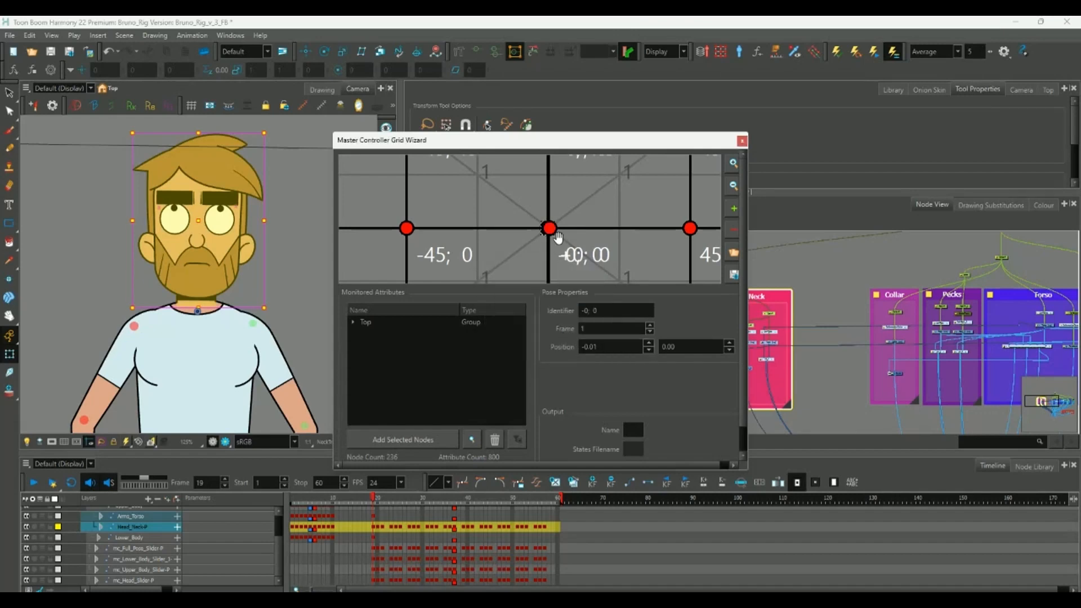
left_click(515, 323)
double_click(406, 228)
left_click(569, 326)
double_click(549, 228)
left_click(565, 325)
left_click(733, 186)
left_click(733, 186)
double_click(611, 239)
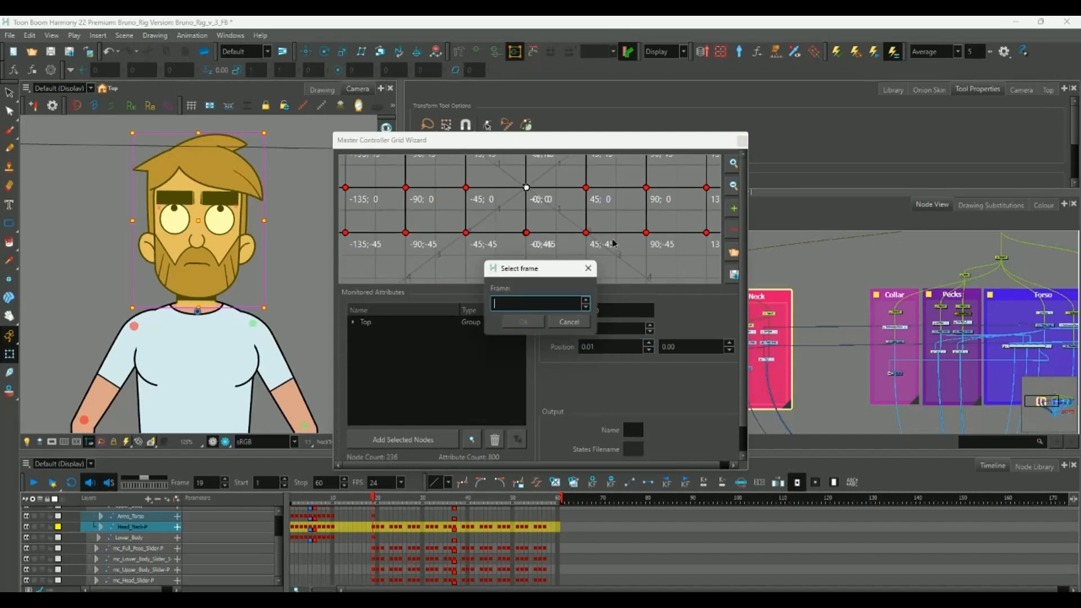
left_click(572, 320)
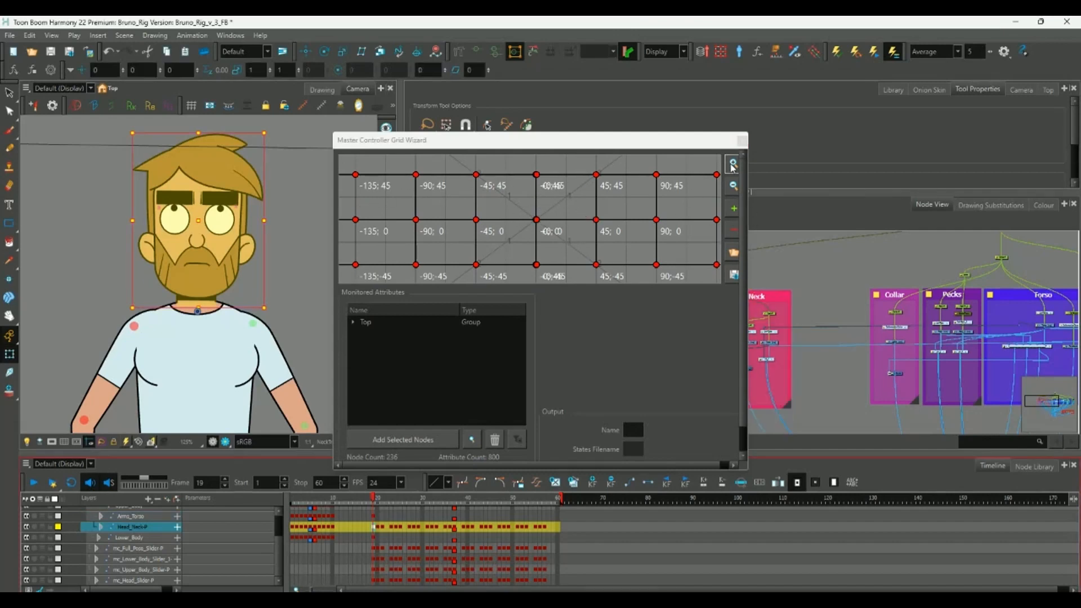
Assign frame 19, the front-facing neutral head pose, to the central +0; 0 point of the controller grid.
left_click(733, 164)
left_click(732, 165)
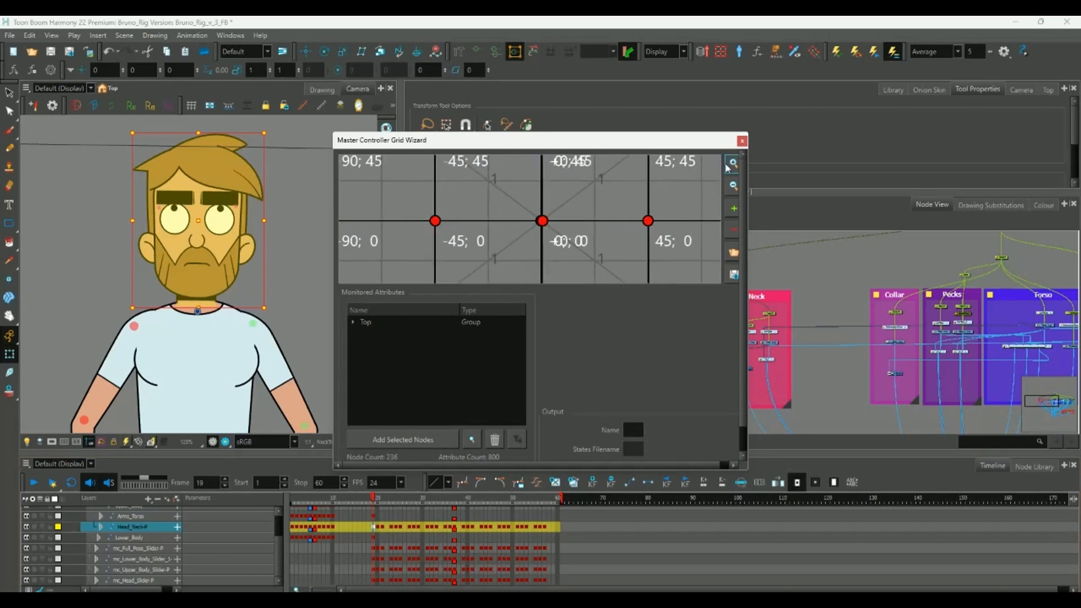
double_click(542, 220)
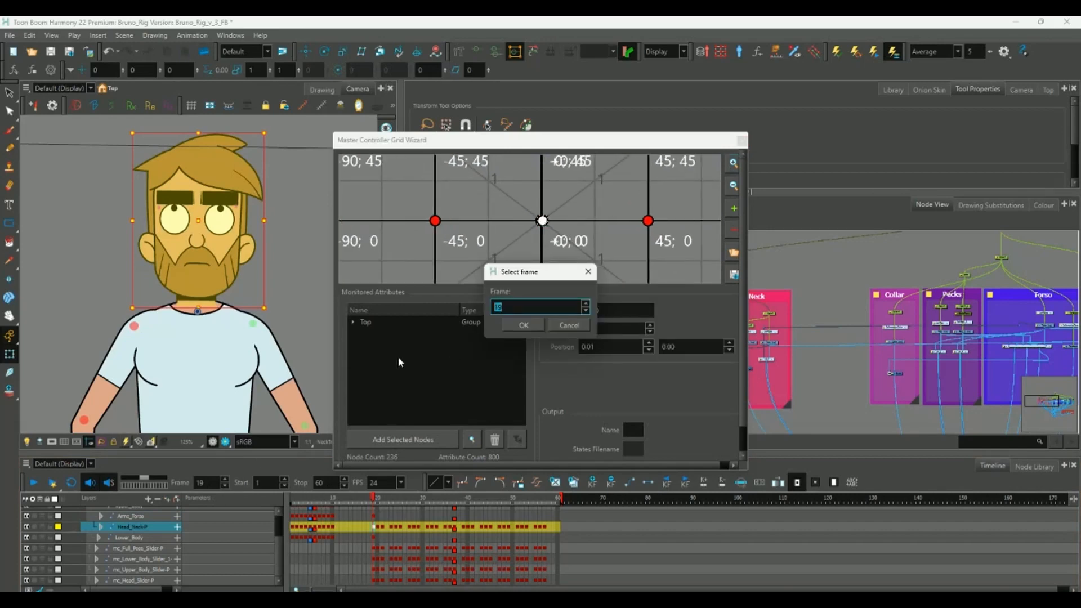
left_click(525, 326)
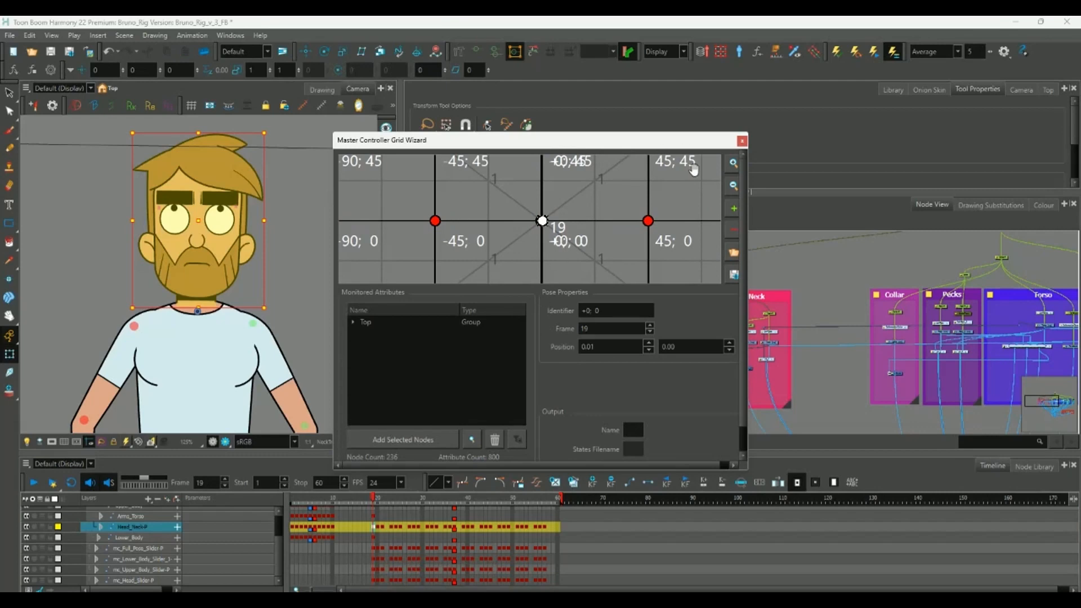
Assign frame 20, the front head tilted down, to the +0;-45 grid point.
left_click(733, 186)
left_click(733, 185)
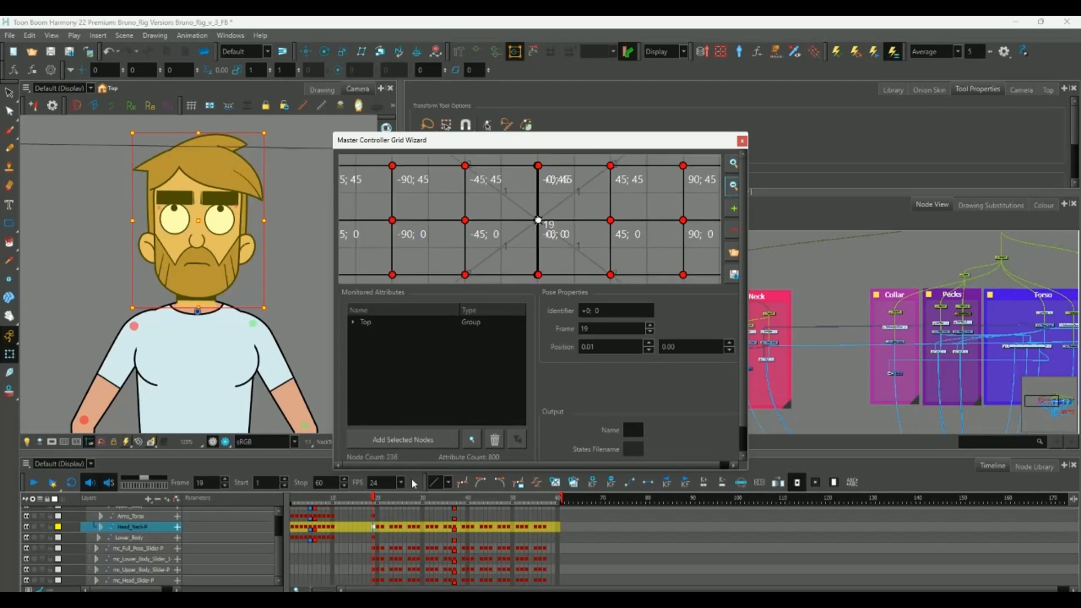
left_click(377, 496)
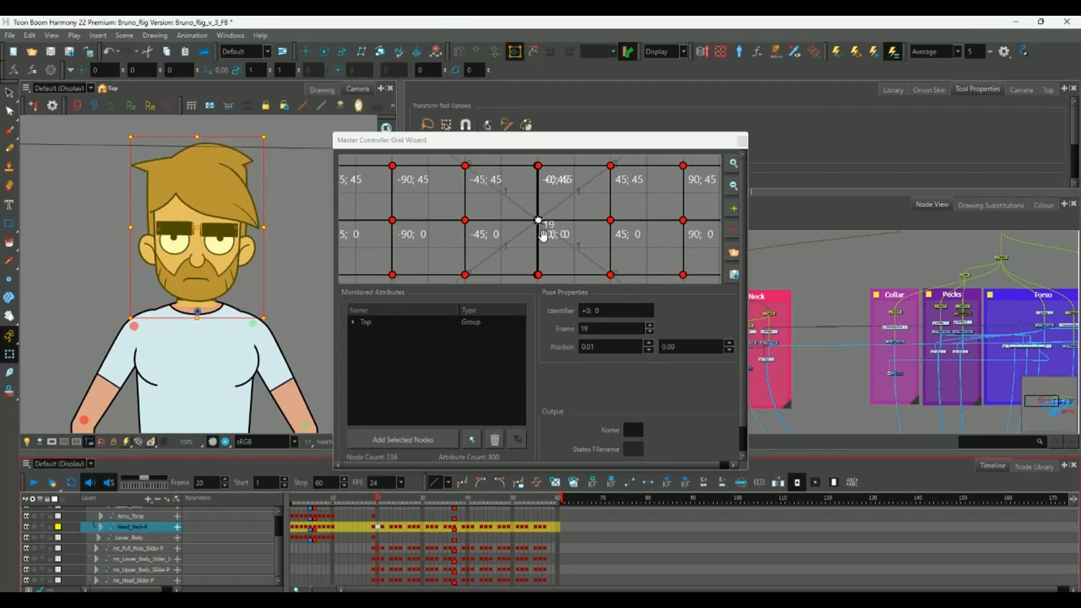
left_click(733, 187)
left_click(733, 187)
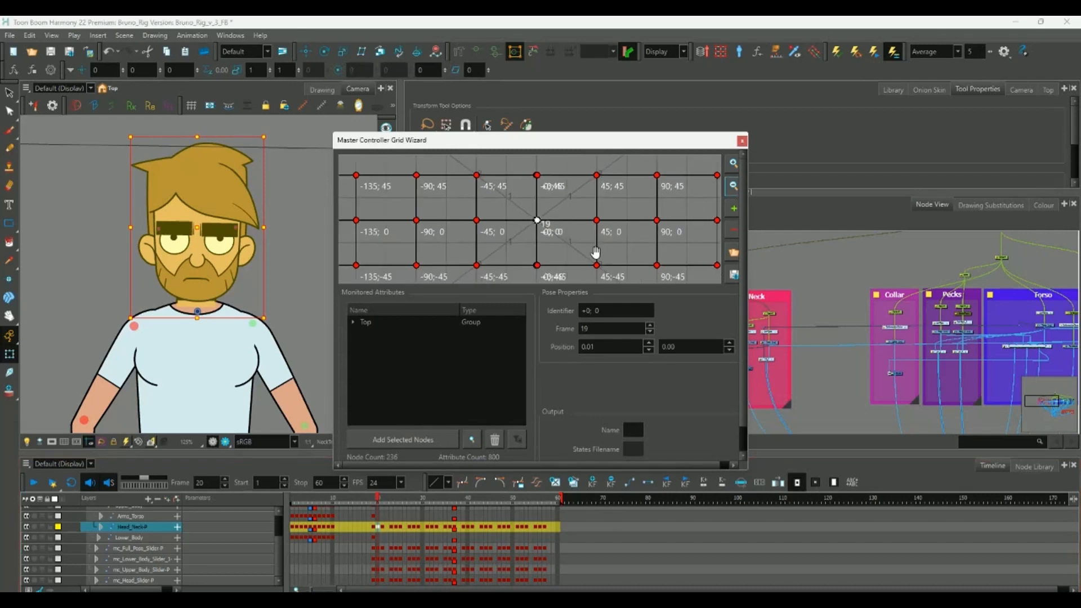
double_click(537, 266)
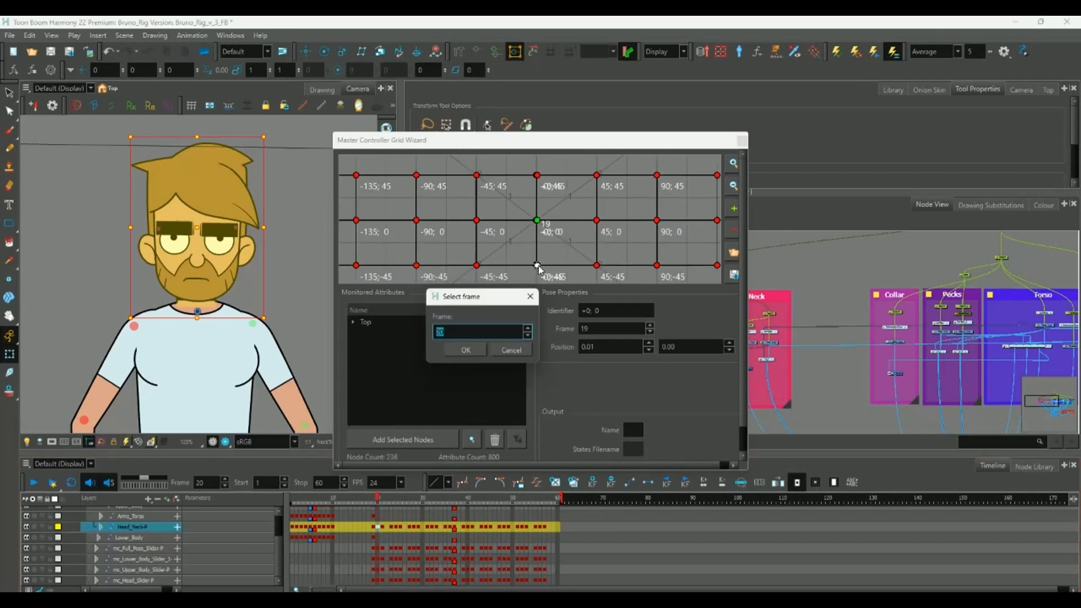
left_click(474, 351)
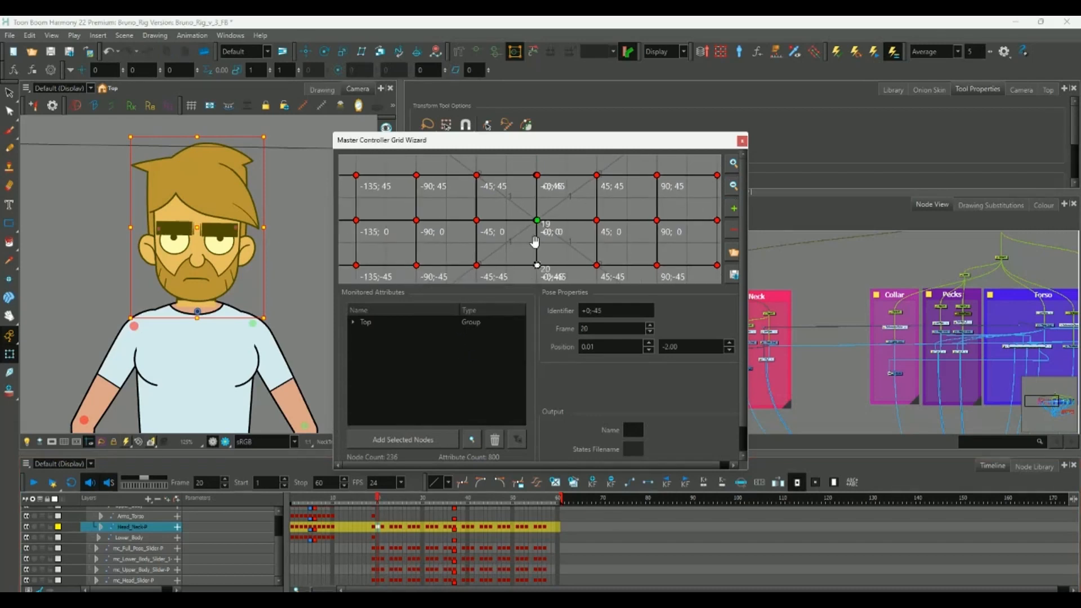
Assign frame 21, the front head tilted up, to the +0; 45 grid point.
left_click(382, 527)
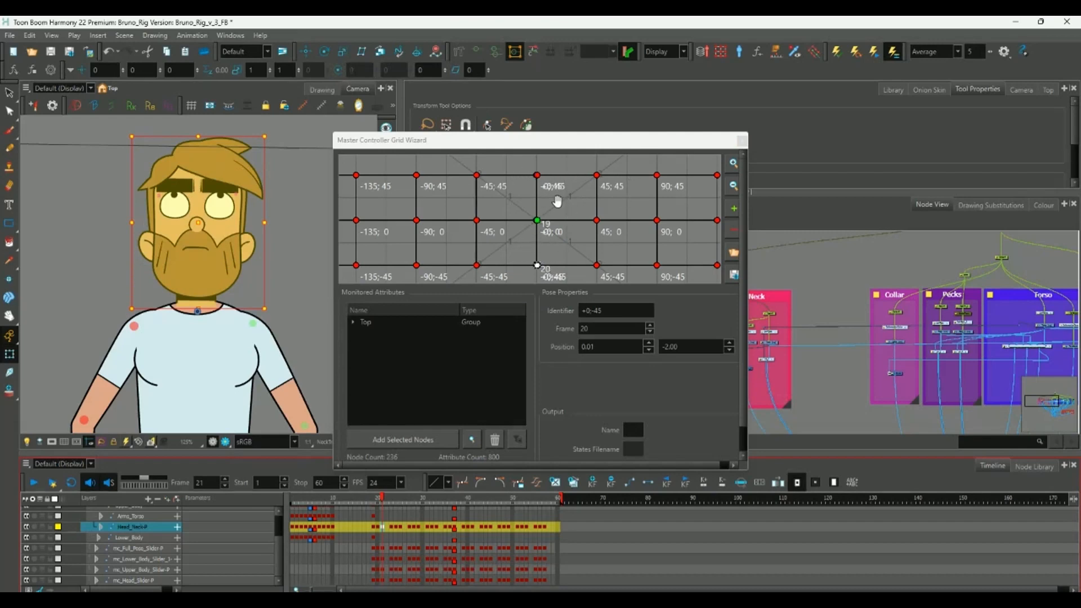
double_click(537, 175)
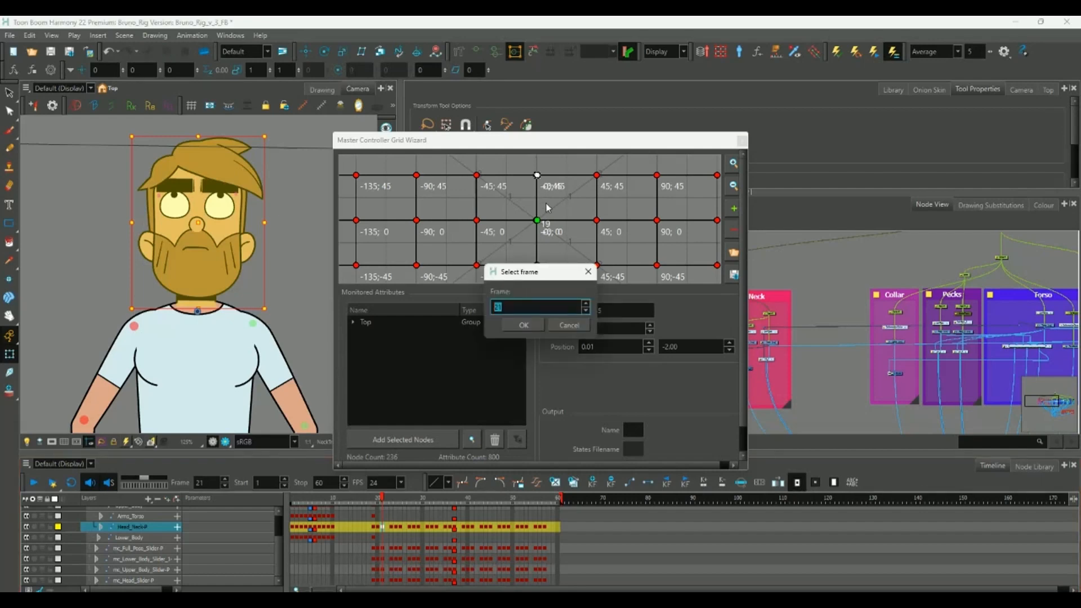
left_click_drag(551, 277, 458, 280)
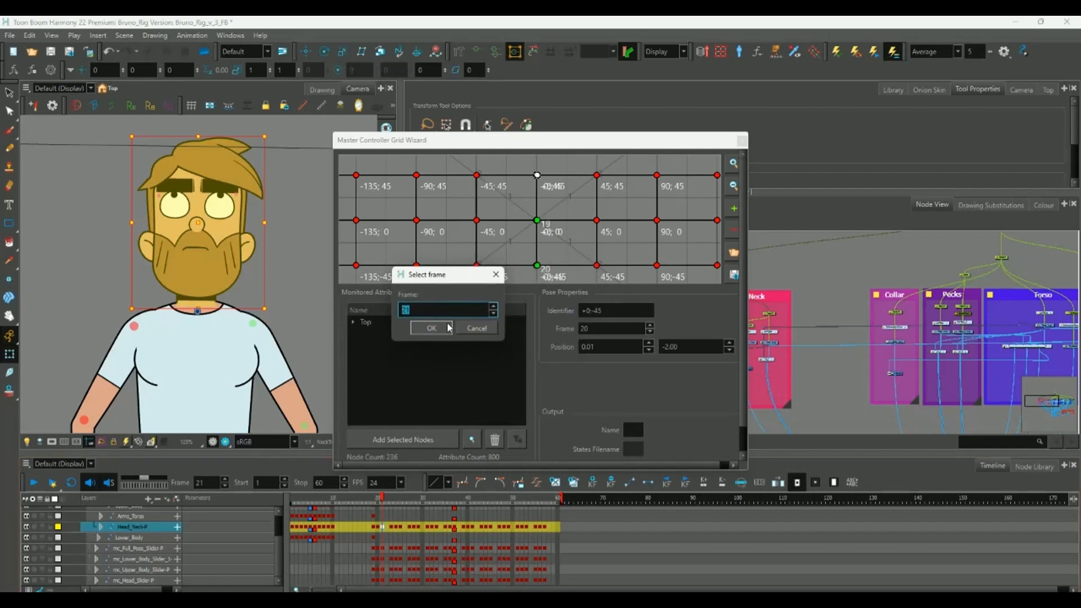
left_click(439, 331)
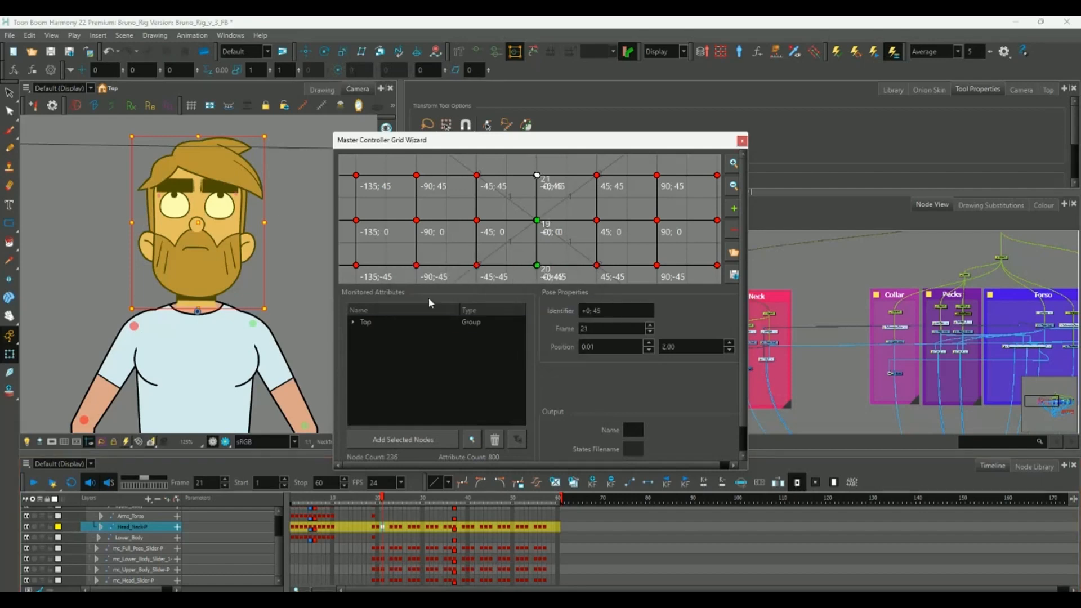
Assign frame 23 to the 45; 0 grid point and frame 24 to the 45;-45 grid point.
left_click(391, 526)
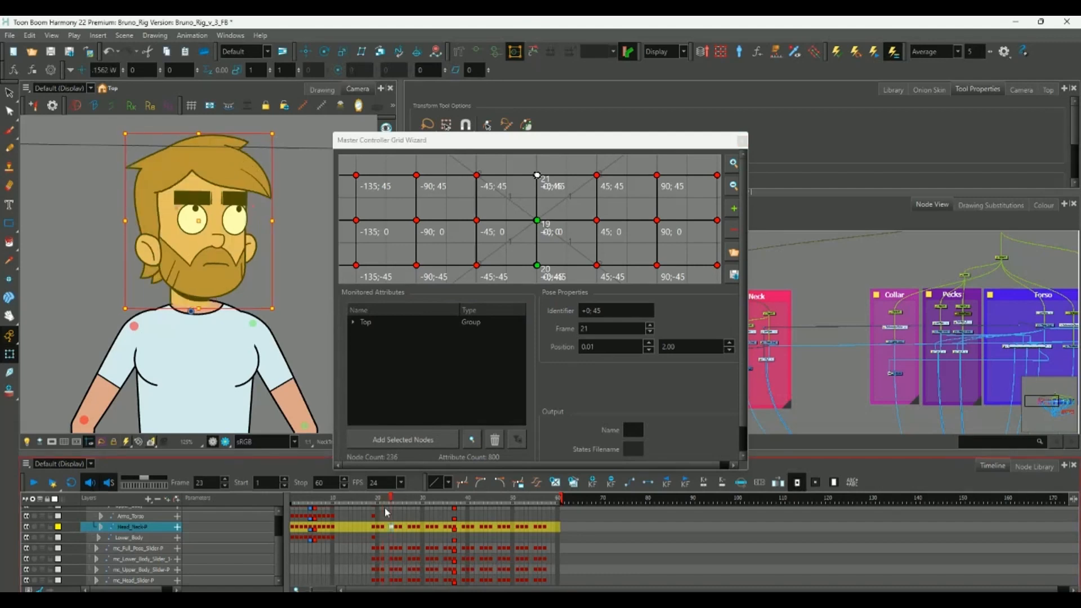
double_click(597, 220)
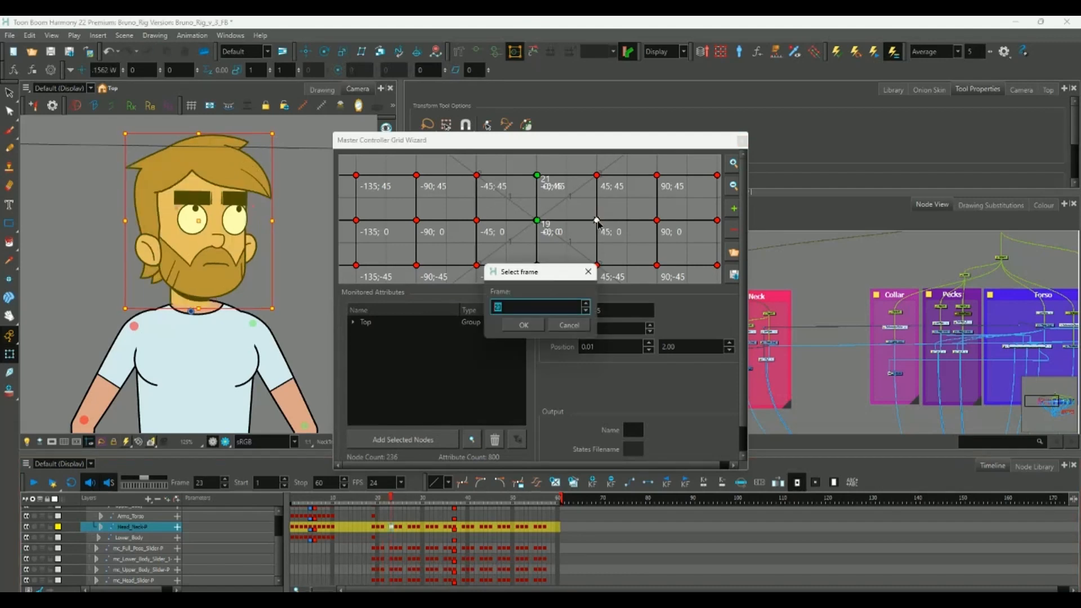
left_click(523, 325)
left_click(397, 529)
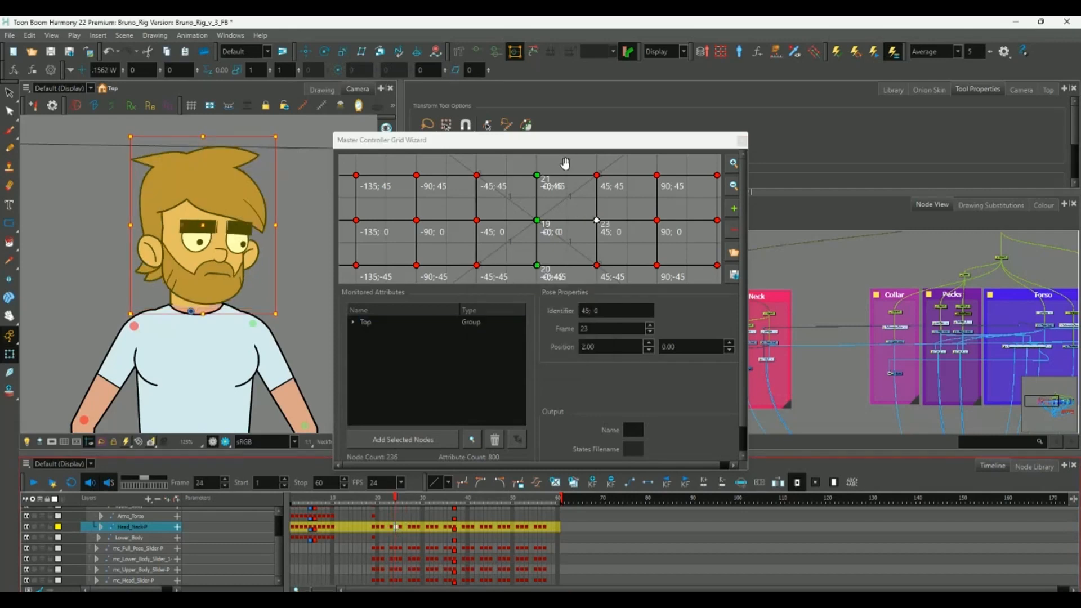
left_click(596, 266)
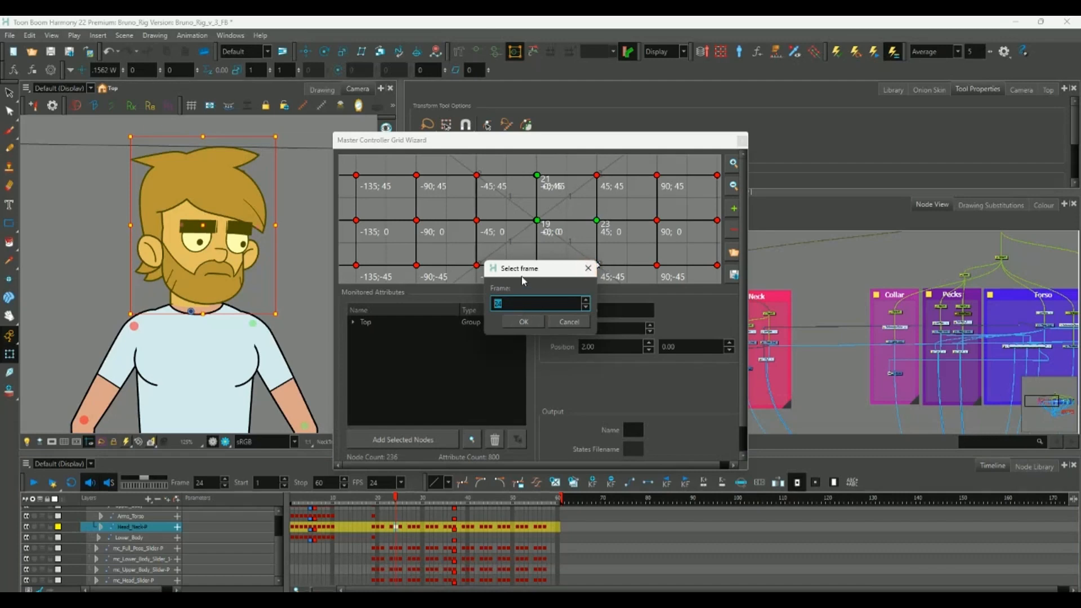
left_click(523, 322)
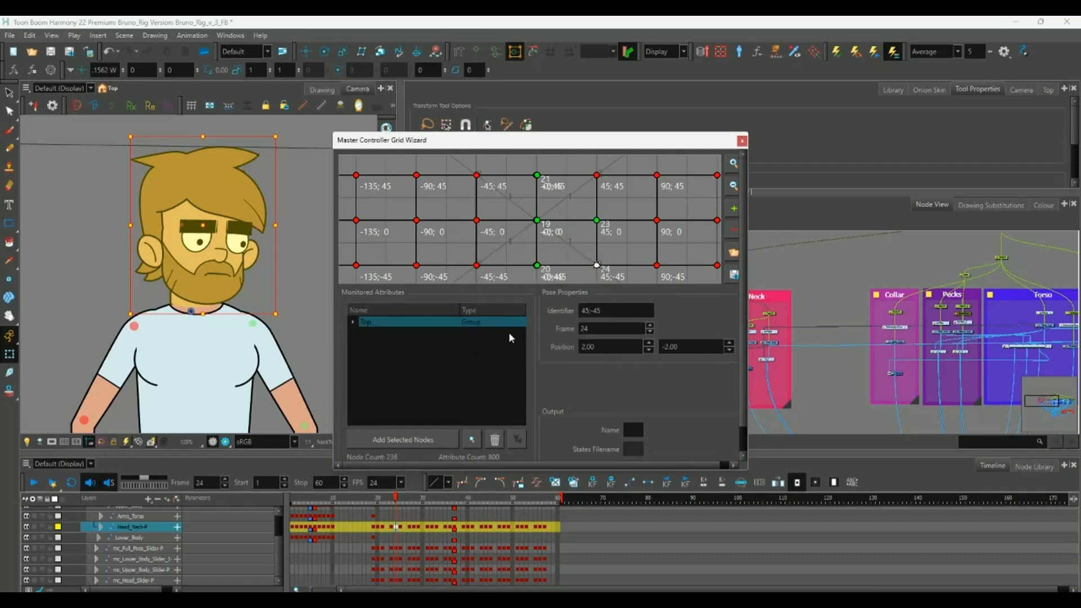
Assign frame 25, the three-quarter head tilted up, to the 45; 45 grid point.
left_click(401, 525)
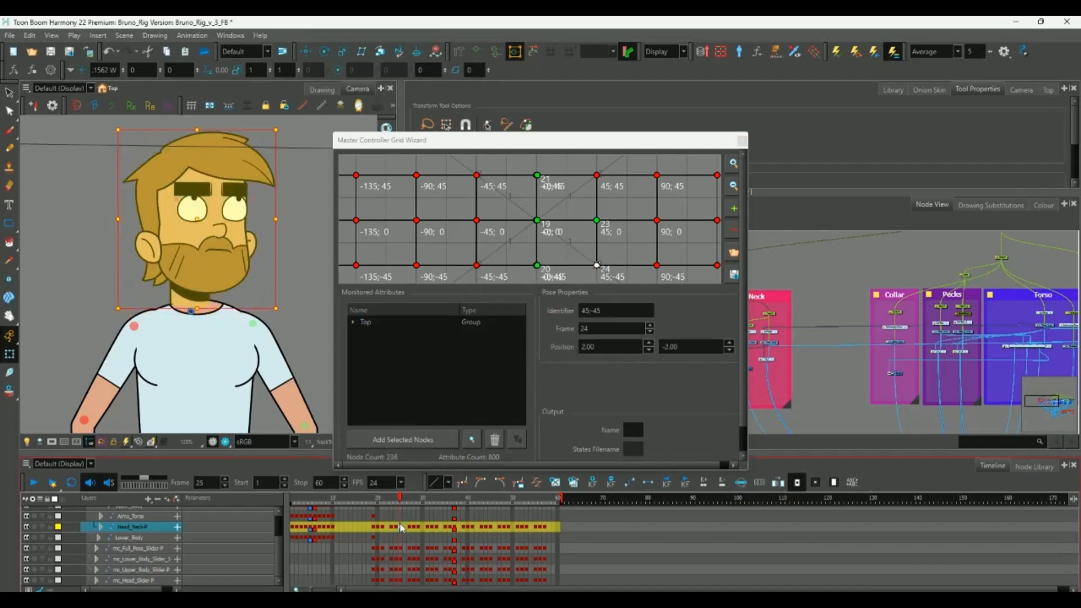
double_click(597, 175)
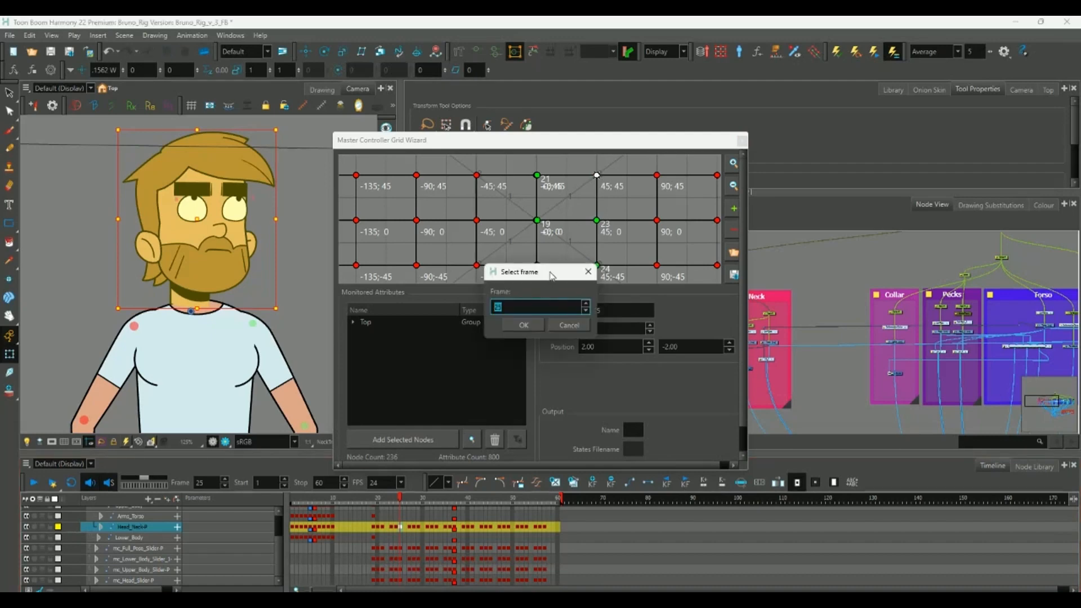
left_click_drag(552, 275, 515, 276)
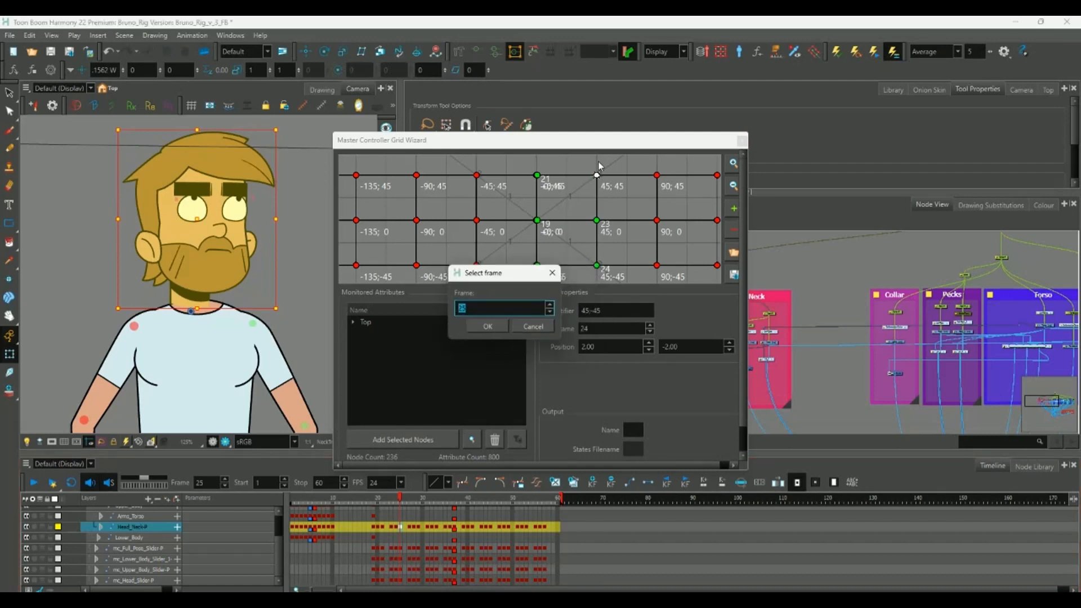
left_click(487, 326)
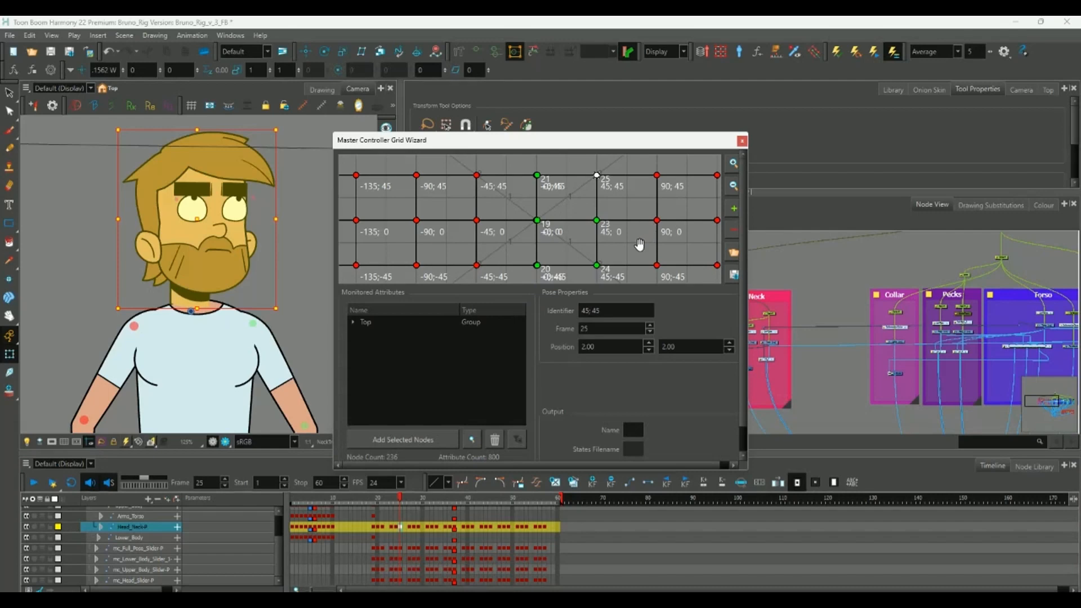
Assign frame 27, the level side-view head, to the 90; 0 grid point.
left_click_drag(635, 244, 521, 239)
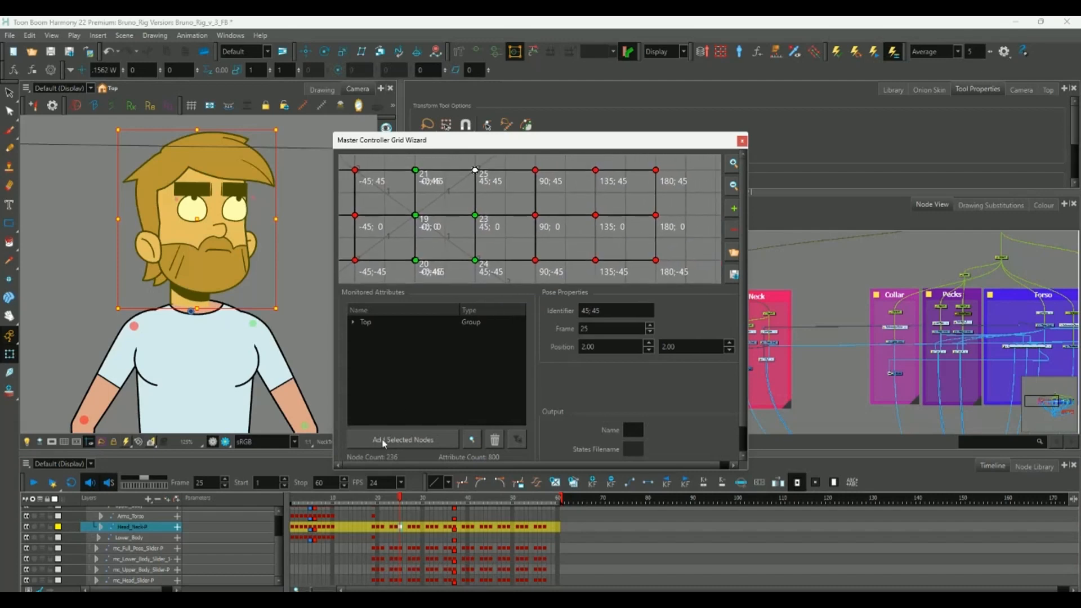
left_click(410, 528)
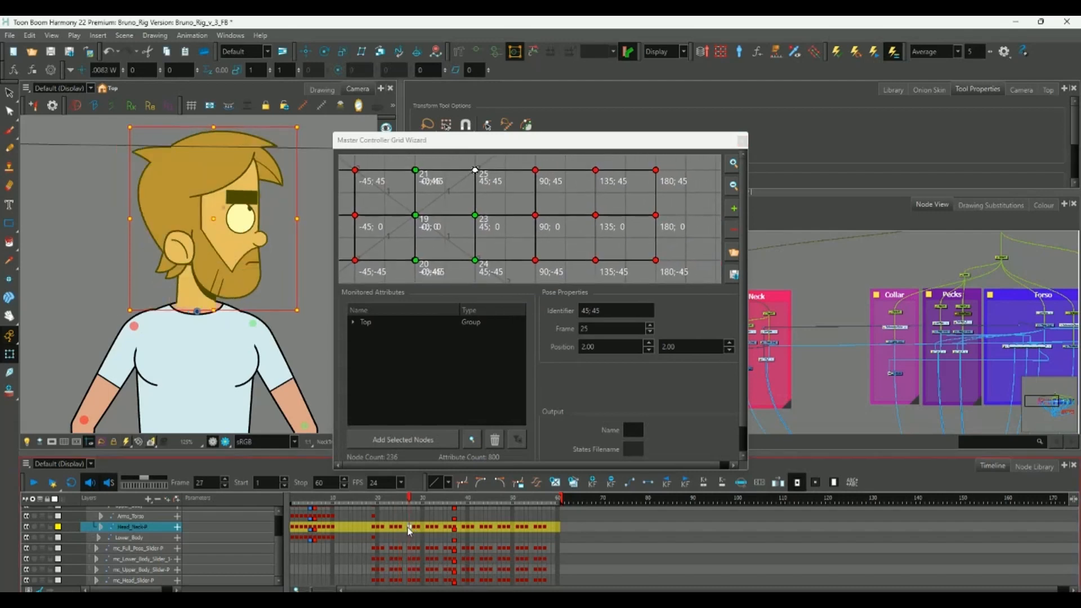
double_click(536, 216)
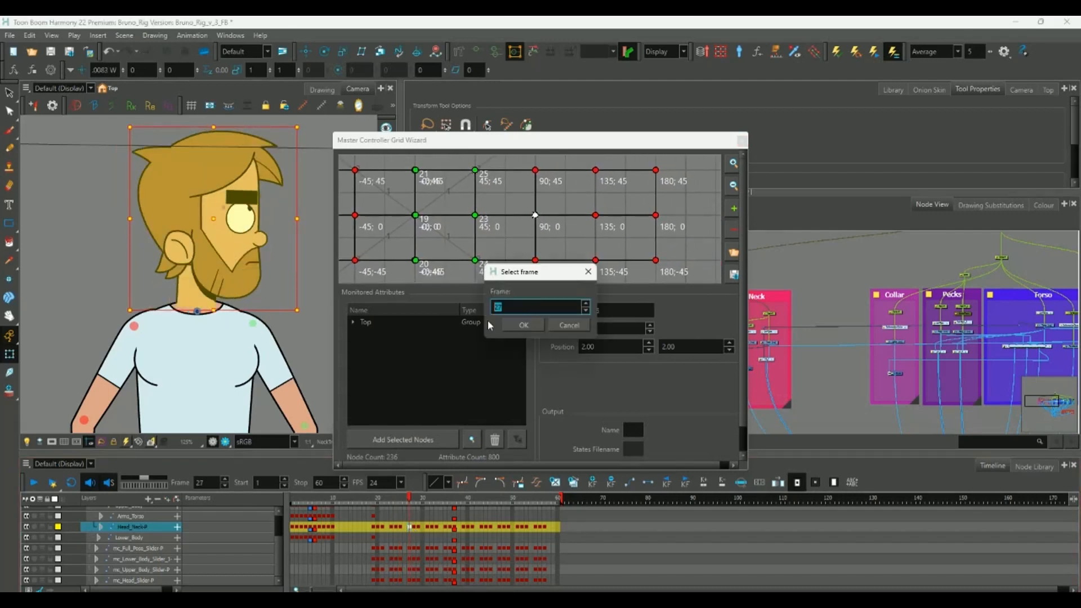
left_click(522, 326)
Assign frame 28, the side-view head tilted down, to the 90;-45 grid point and frame 29, tilted up, to 90; 45.
left_click(415, 529)
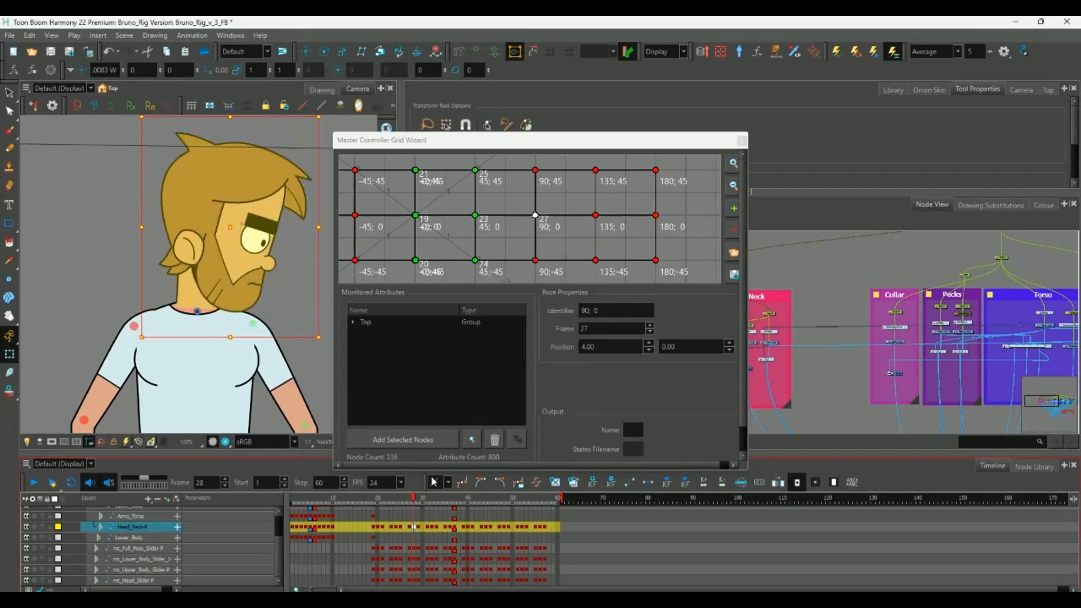
double_click(535, 260)
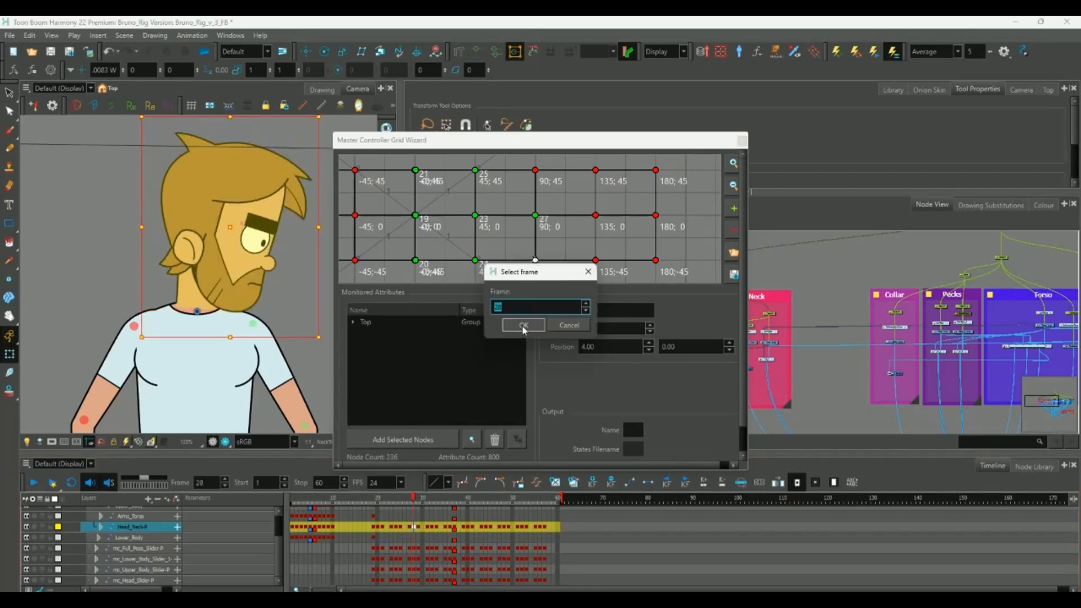
left_click(522, 326)
left_click(419, 528)
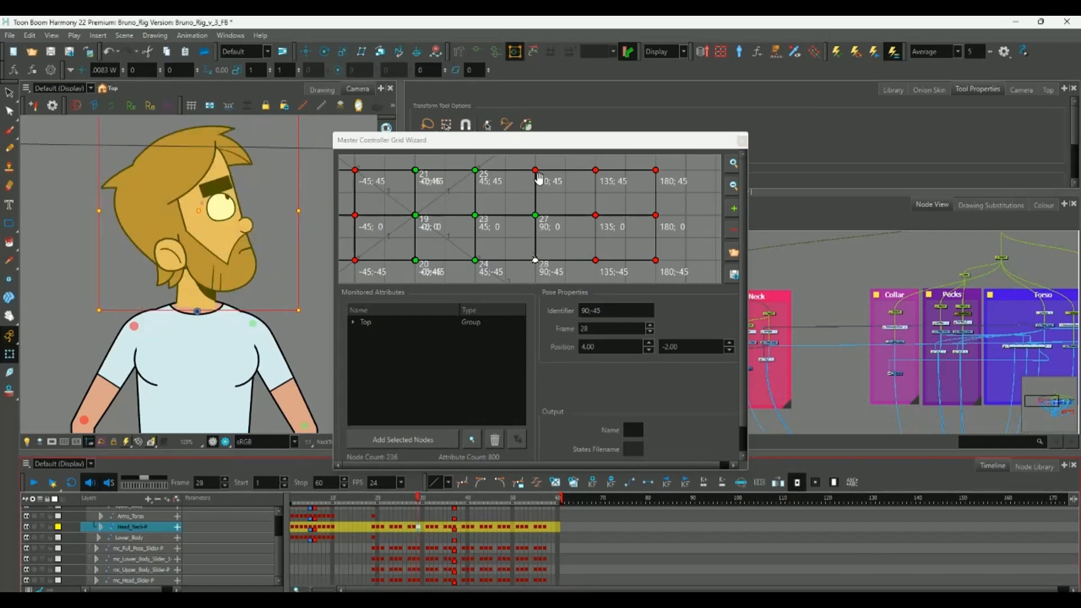
double_click(535, 170)
left_click(531, 323)
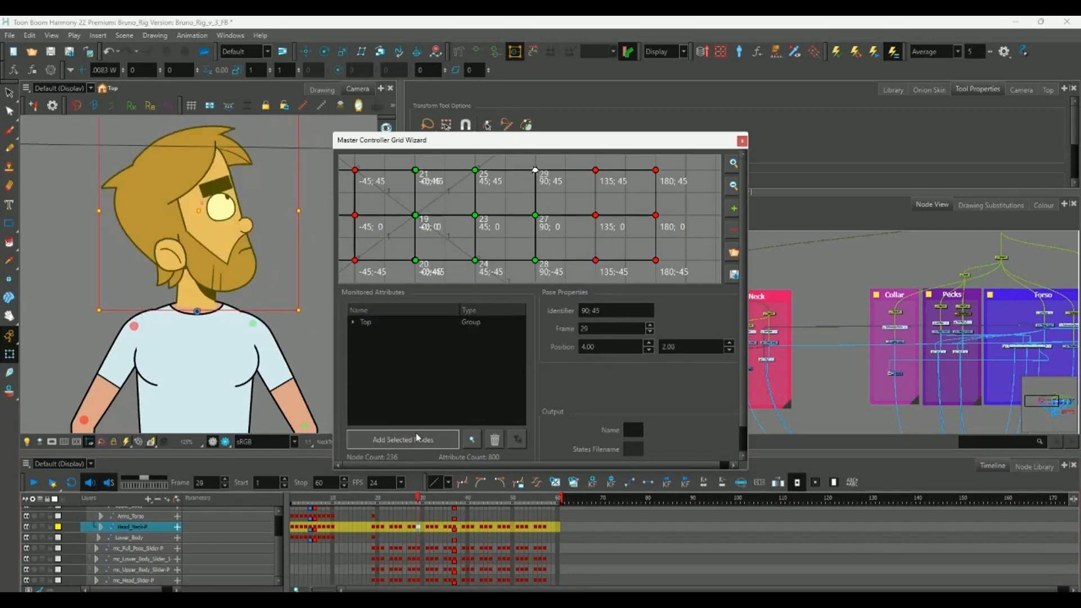
Assign frame 31, the level three-quarter back head, to the 135; 0 grid point.
left_click(427, 527)
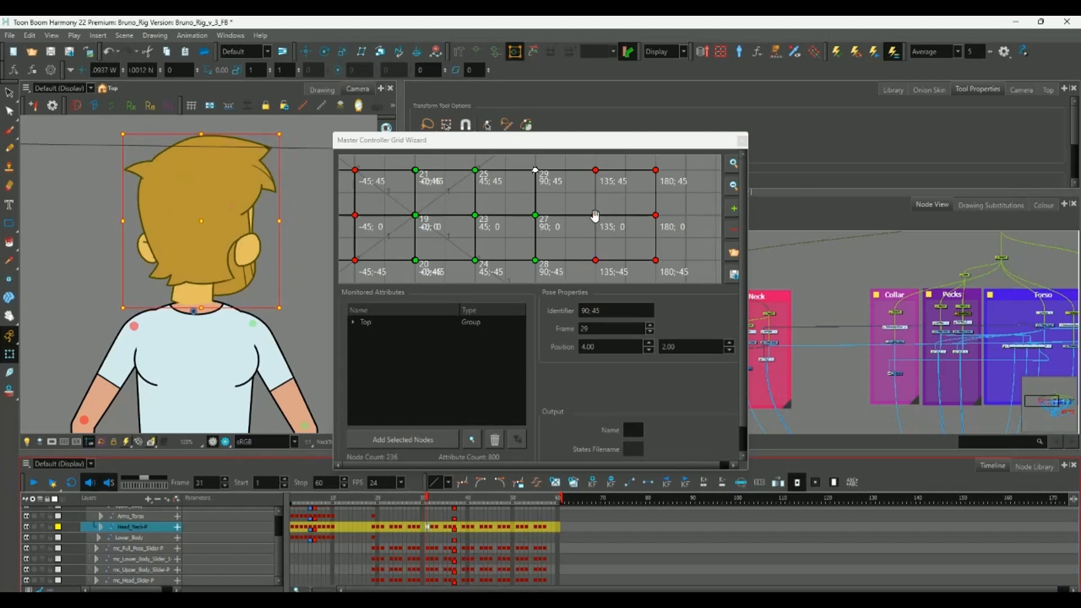
double_click(595, 215)
left_click(535, 323)
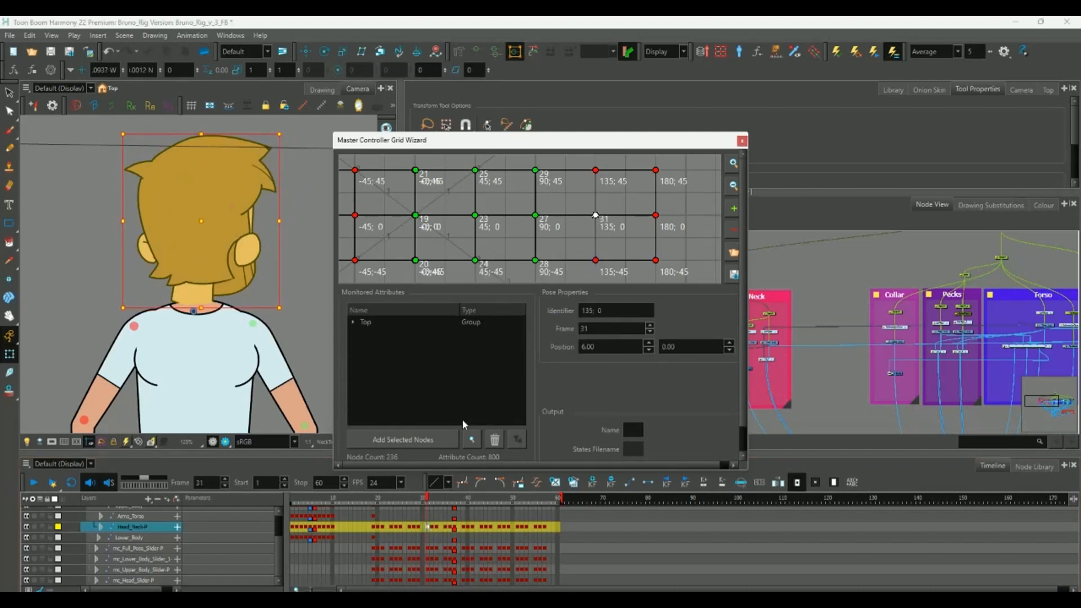
Assign frame 32 to the 135;-45 grid point and frame 33 to the 135; 45 grid point.
left_click(433, 528)
double_click(595, 260)
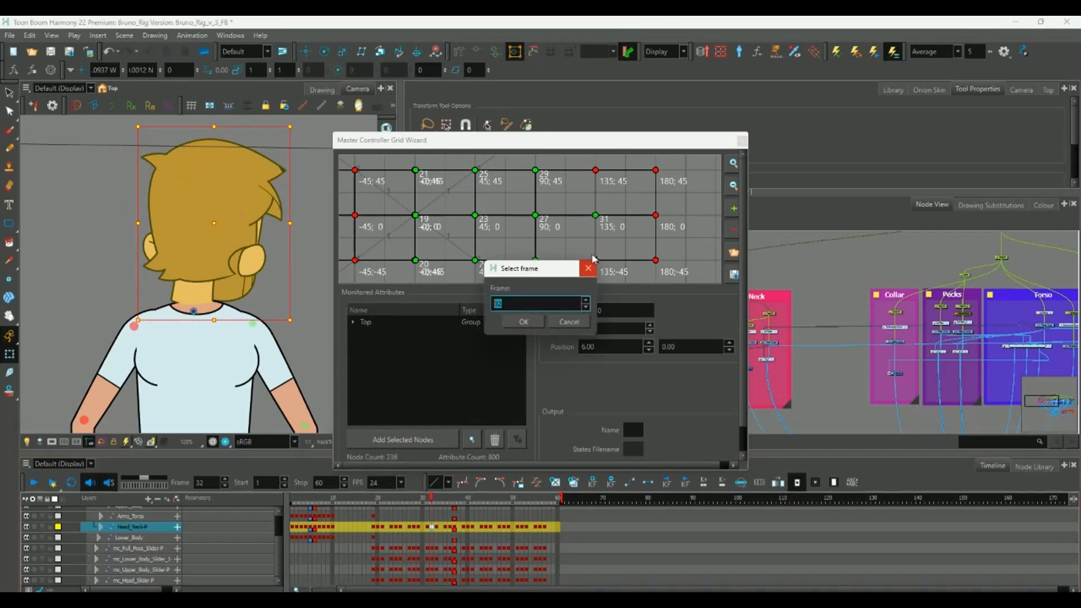
left_click(523, 321)
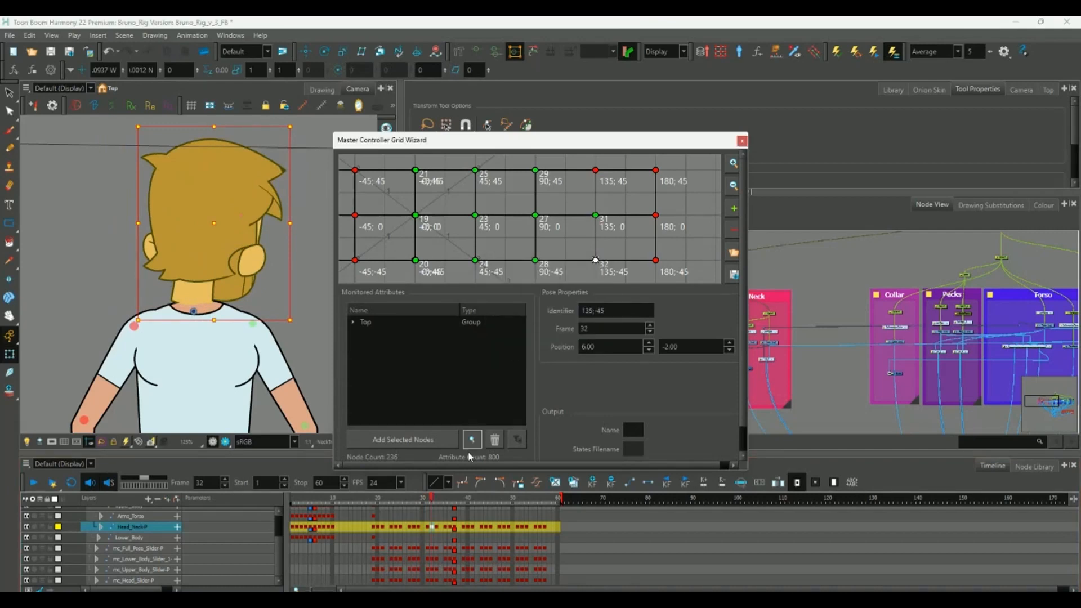
left_click(437, 527)
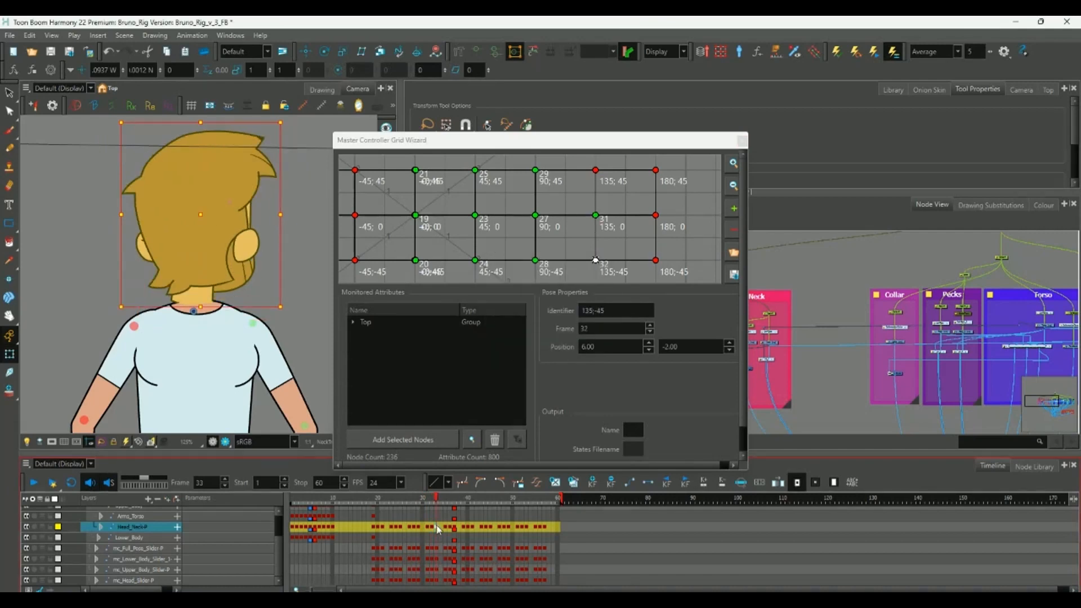
double_click(595, 169)
left_click(525, 320)
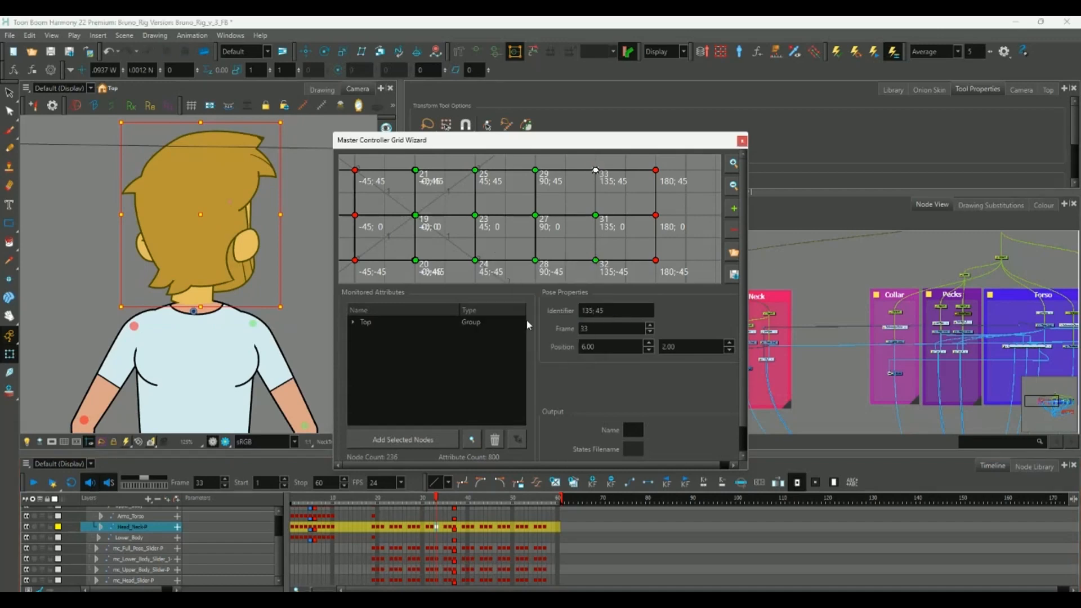
Assign frame 35, the level back-view head, to the 180; 0 grid point.
left_click_drag(442, 508, 448, 504)
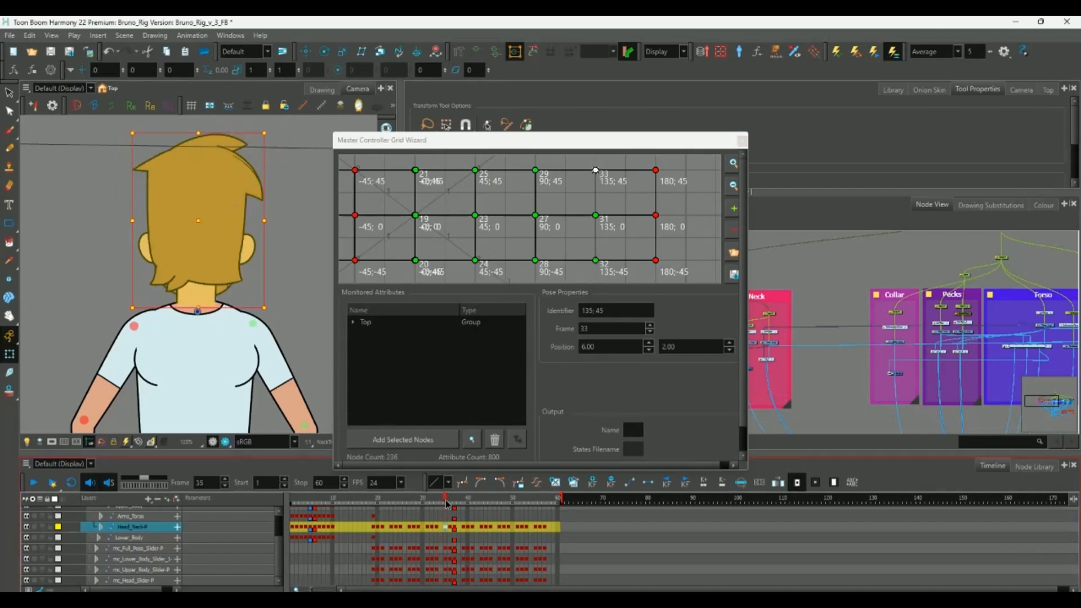
double_click(656, 215)
left_click(523, 321)
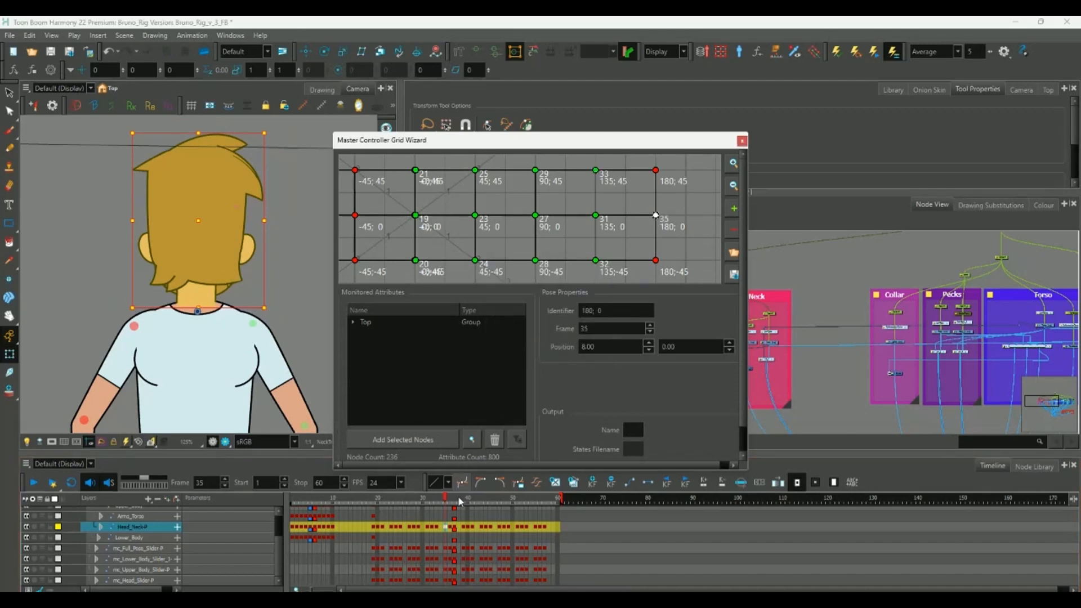
Assign frame 36 to the 180;-45 grid point and frame 37 to the 180; 45 grid point.
left_click(450, 526)
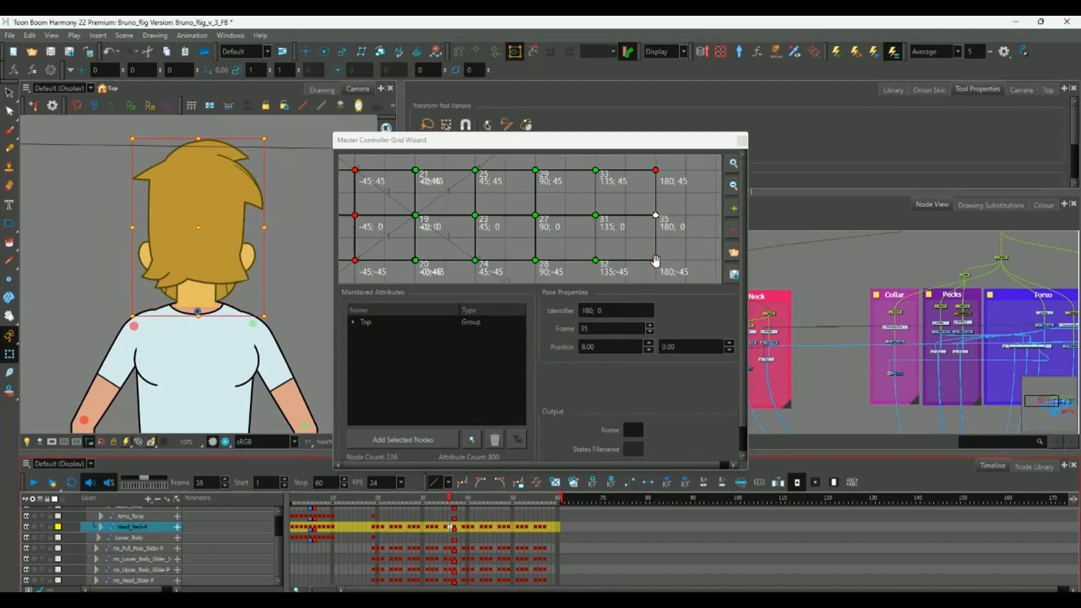
double_click(655, 260)
left_click(519, 322)
left_click(455, 520)
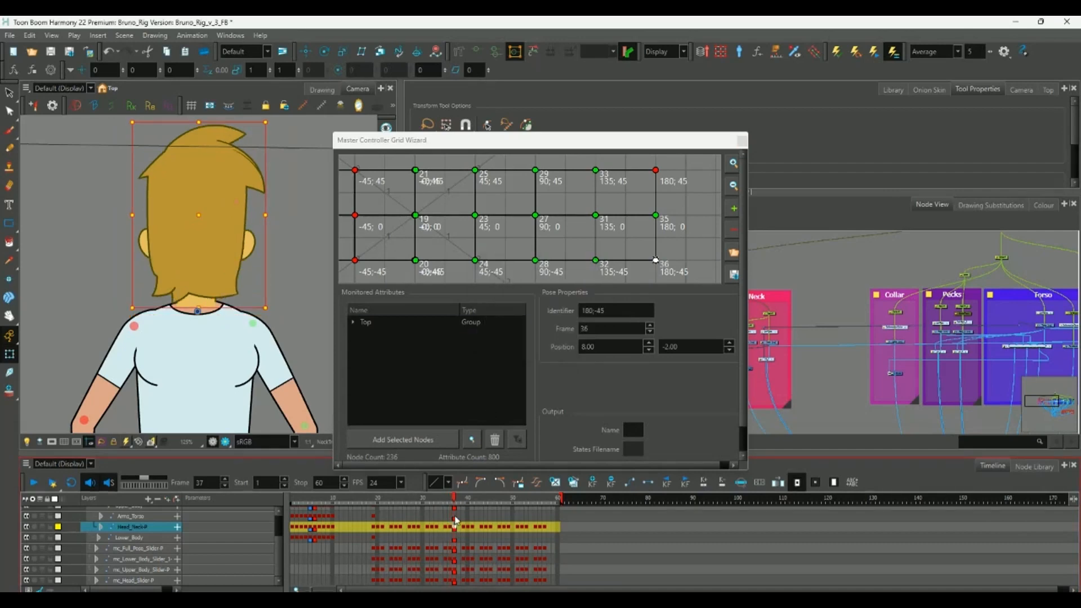
double_click(655, 169)
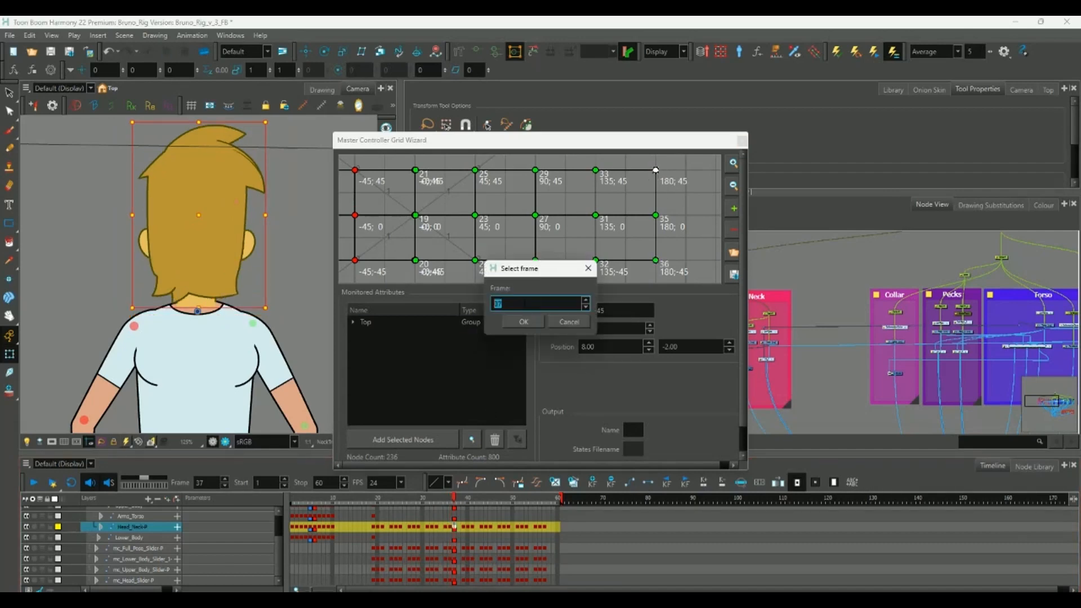
left_click(518, 322)
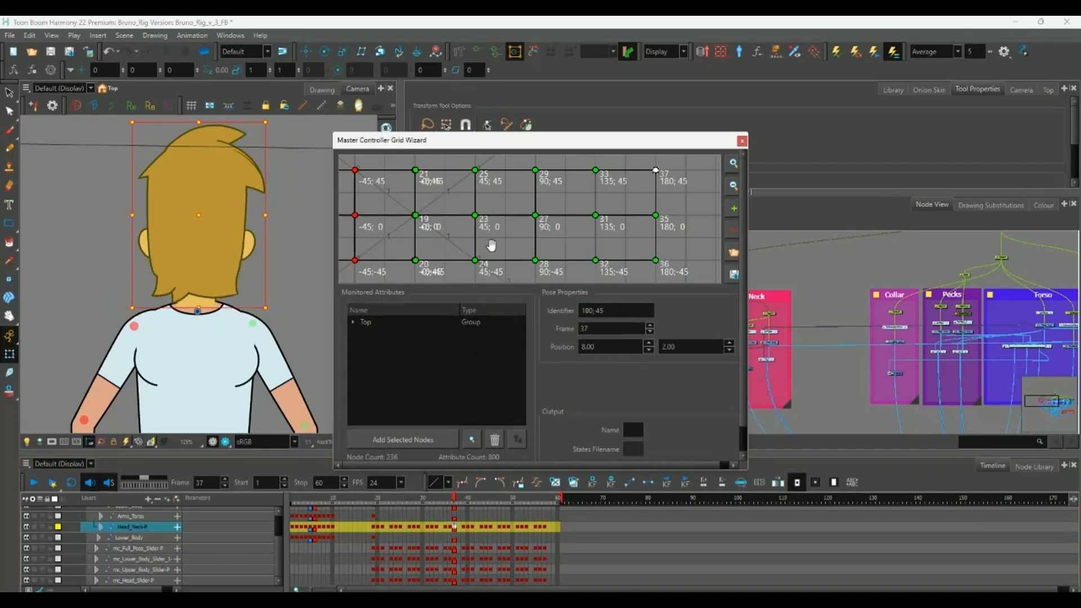
Assign frame 57, the flipped level front head, to the -0; 0 grid point tucked behind the frame 19 point.
left_click_drag(455, 244, 563, 235)
left_click(733, 163)
left_click(732, 163)
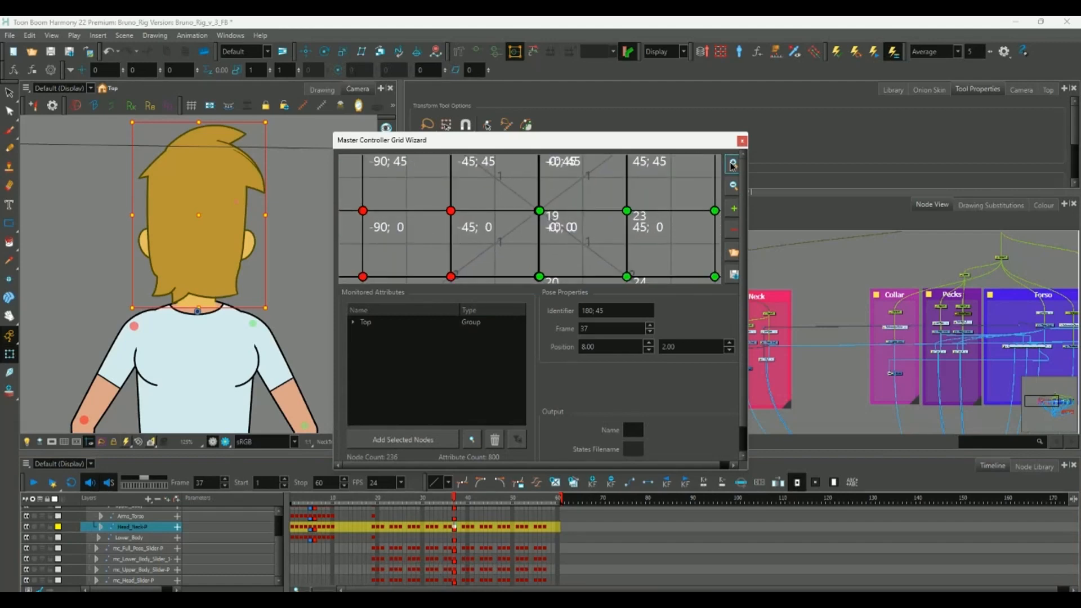
left_click(733, 163)
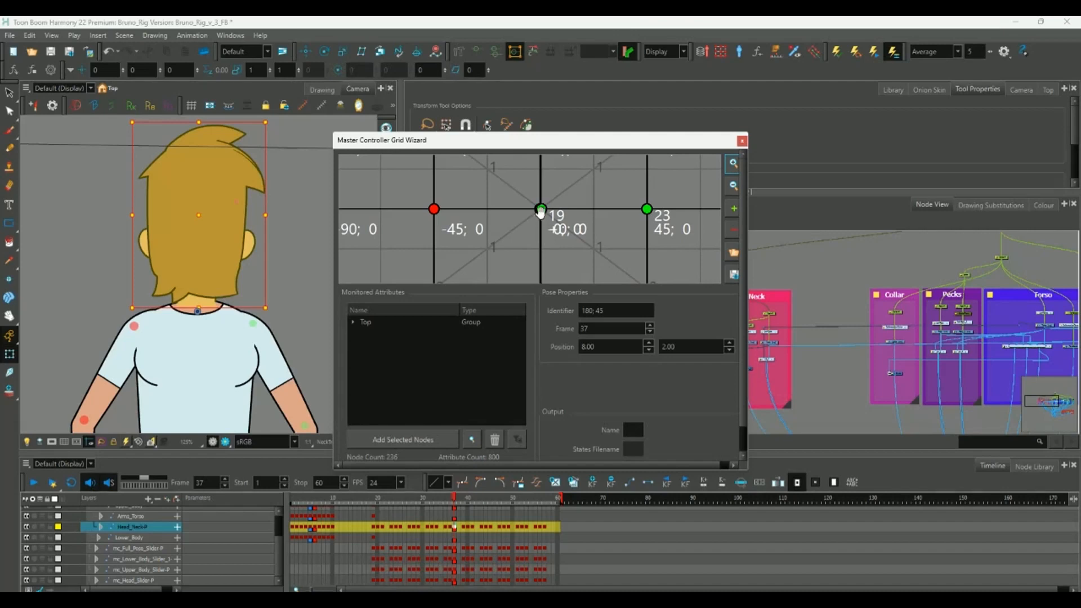
left_click_drag(468, 532, 543, 515)
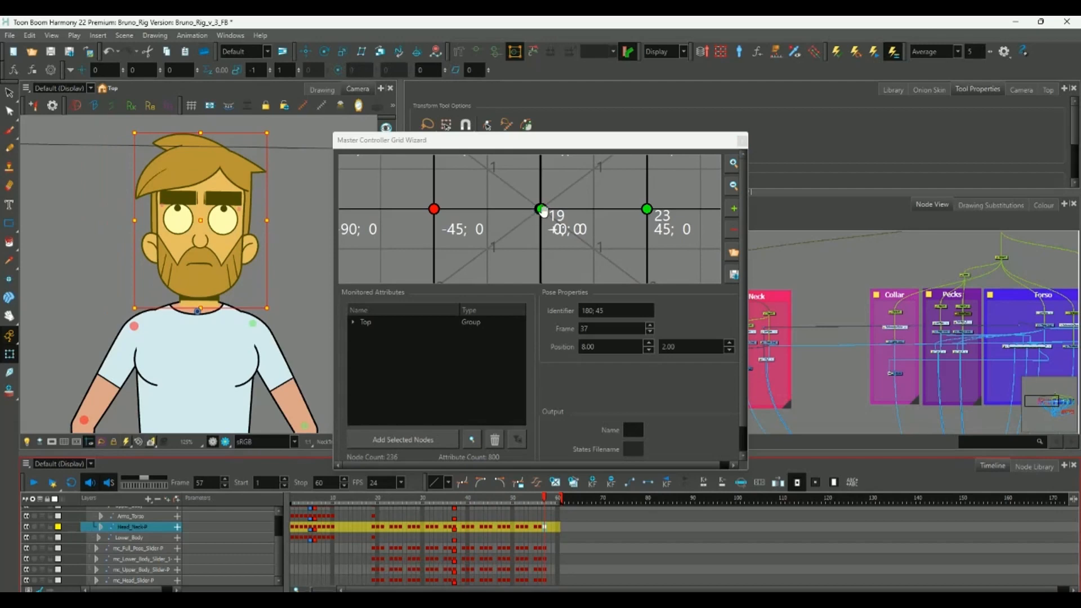
left_click(732, 163)
left_click(733, 164)
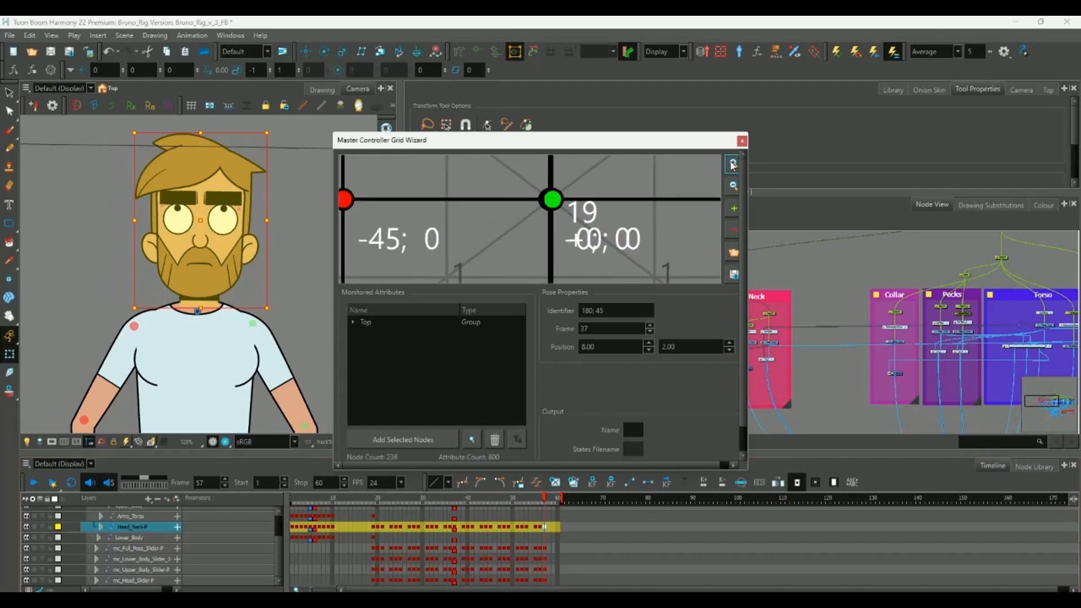
left_click(733, 163)
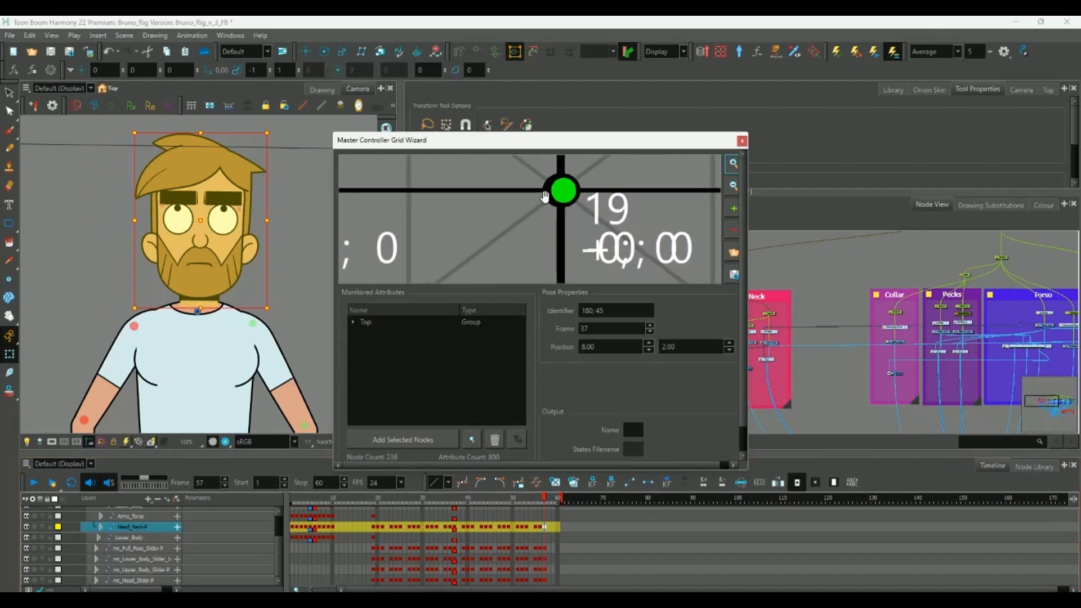
double_click(544, 196)
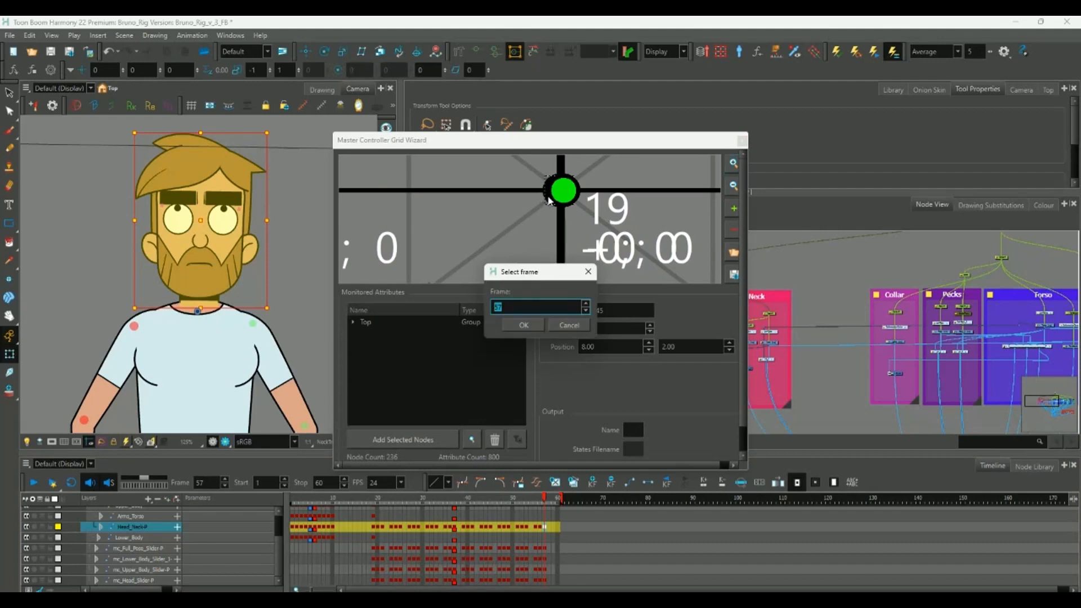
left_click(531, 327)
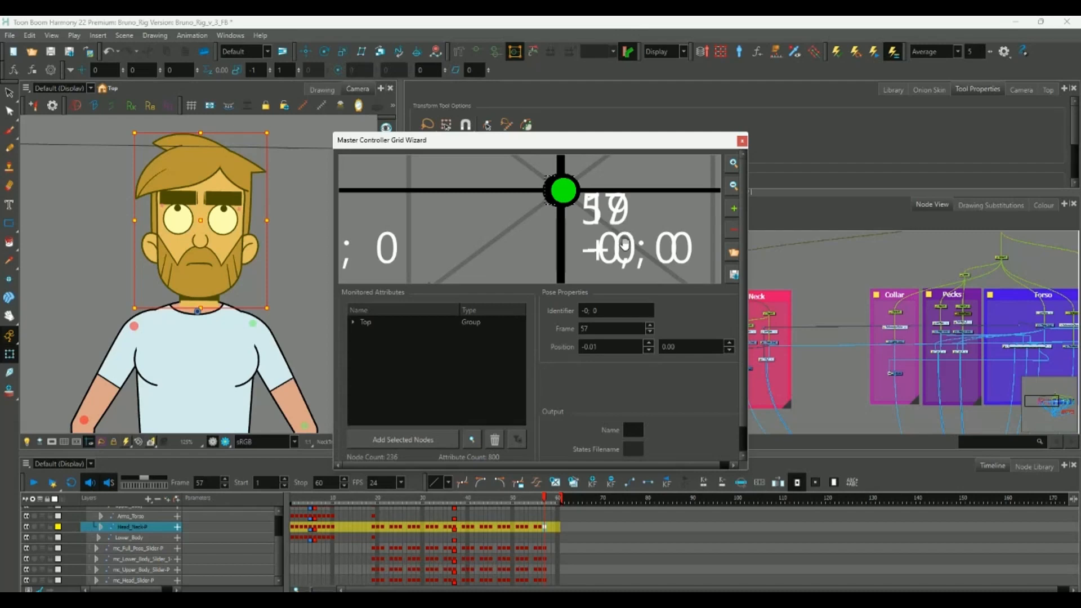
Assign frame 56, the flipped front head tilted down, to the -0;-45 grid point behind the frame 20 point.
left_click(733, 185)
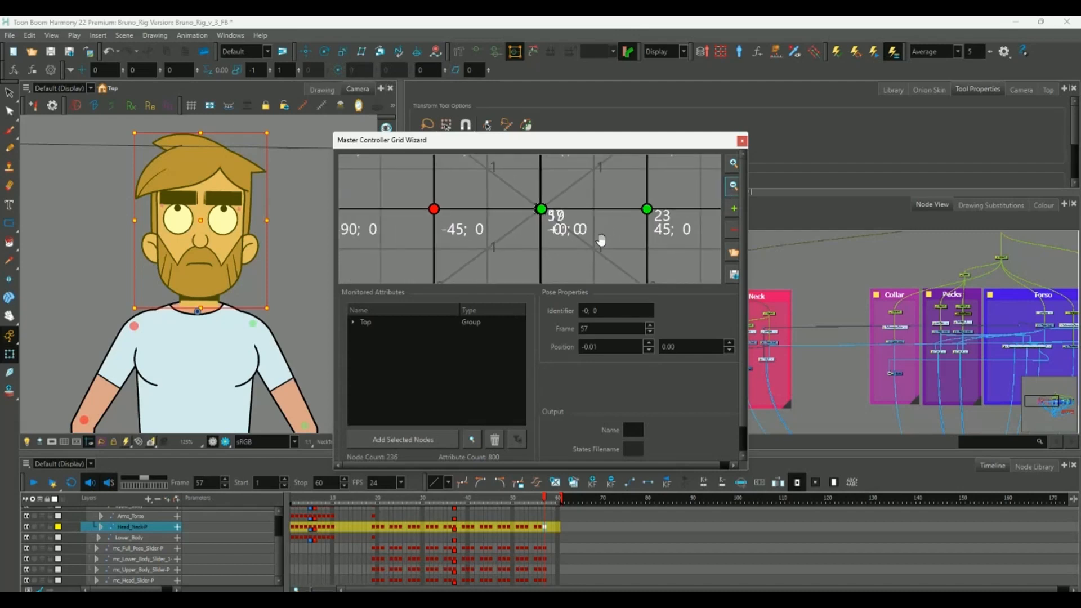
scroll(601, 240, "down", 1)
scroll(611, 262, "down", 2)
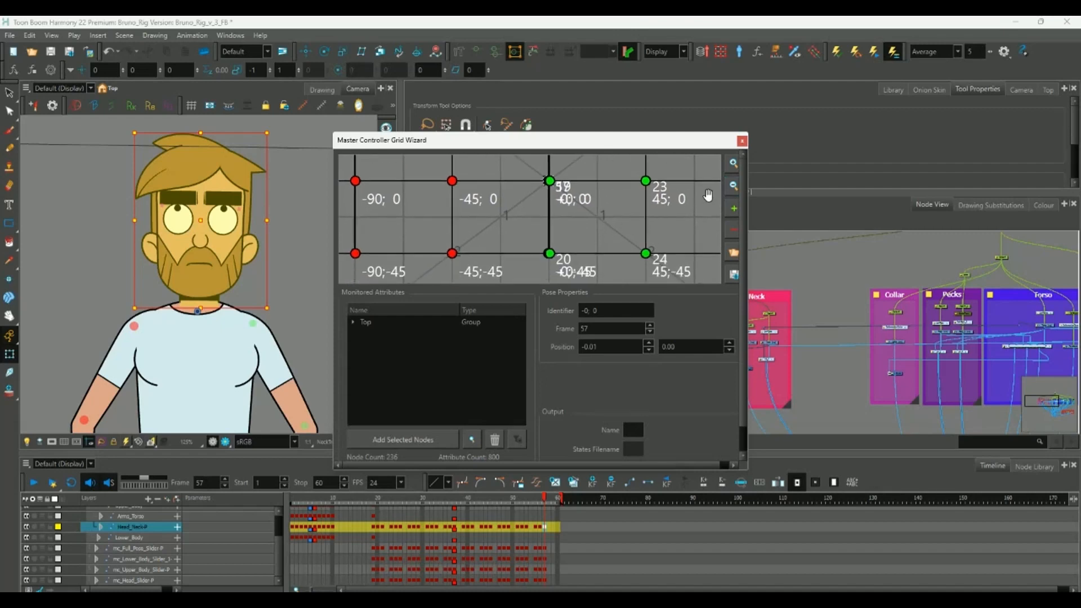
left_click(733, 164)
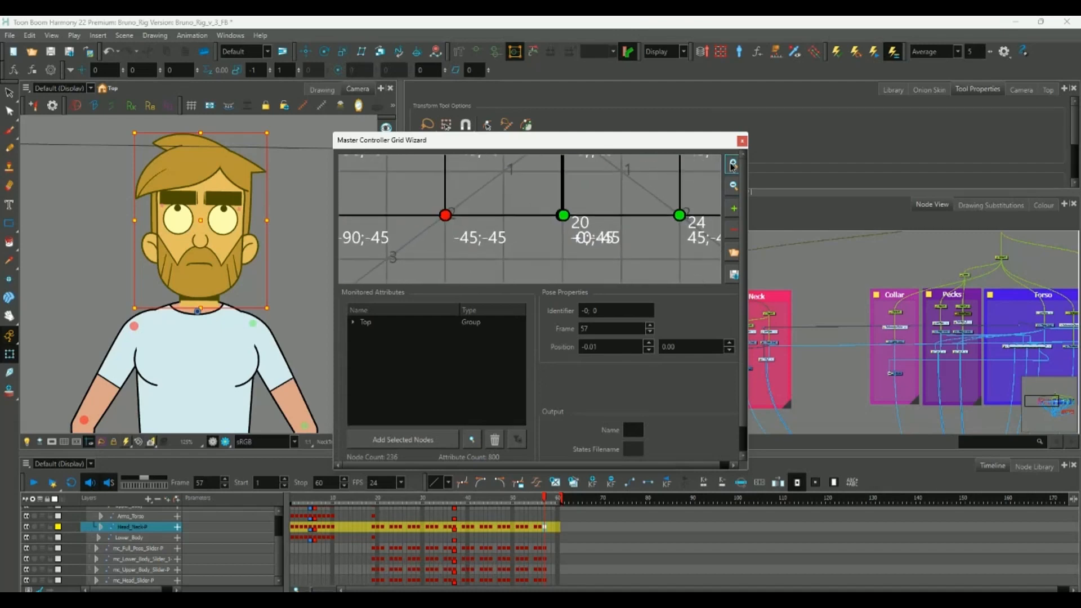
left_click(733, 163)
left_click(733, 163)
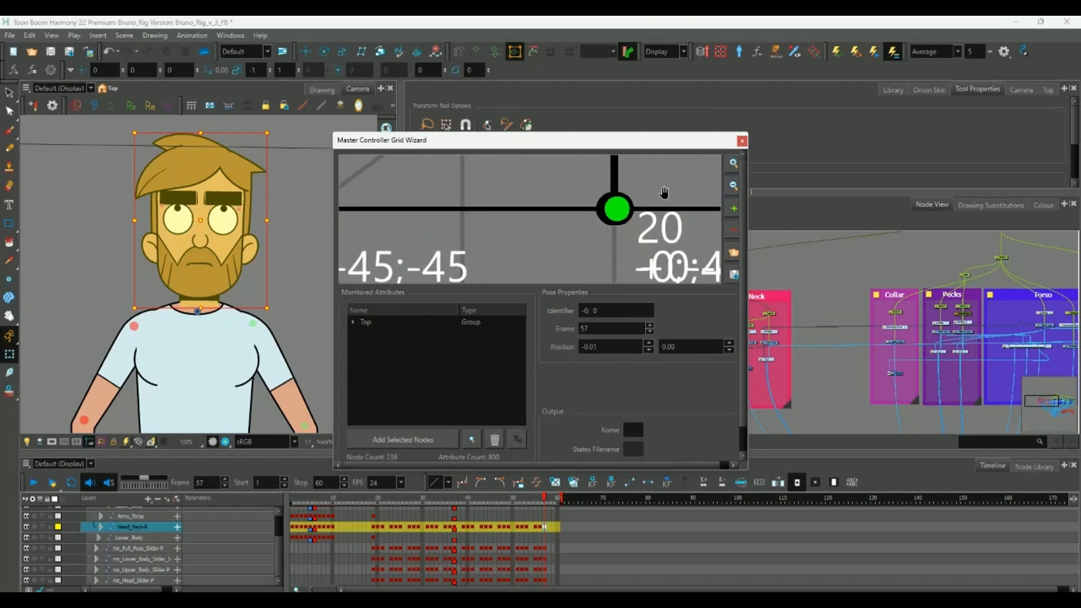
left_click(540, 527)
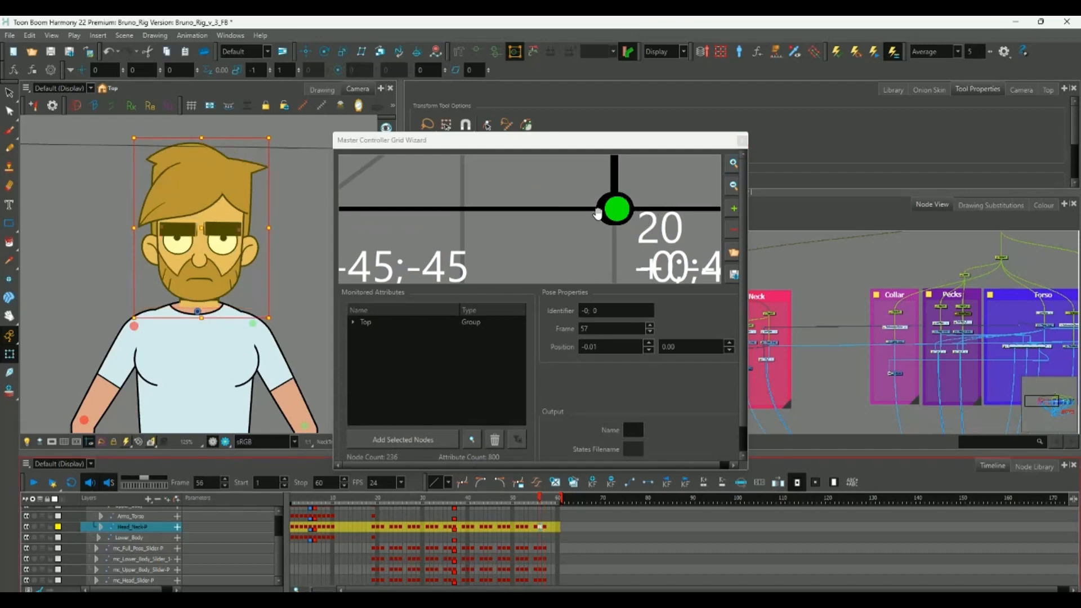
left_click(598, 213)
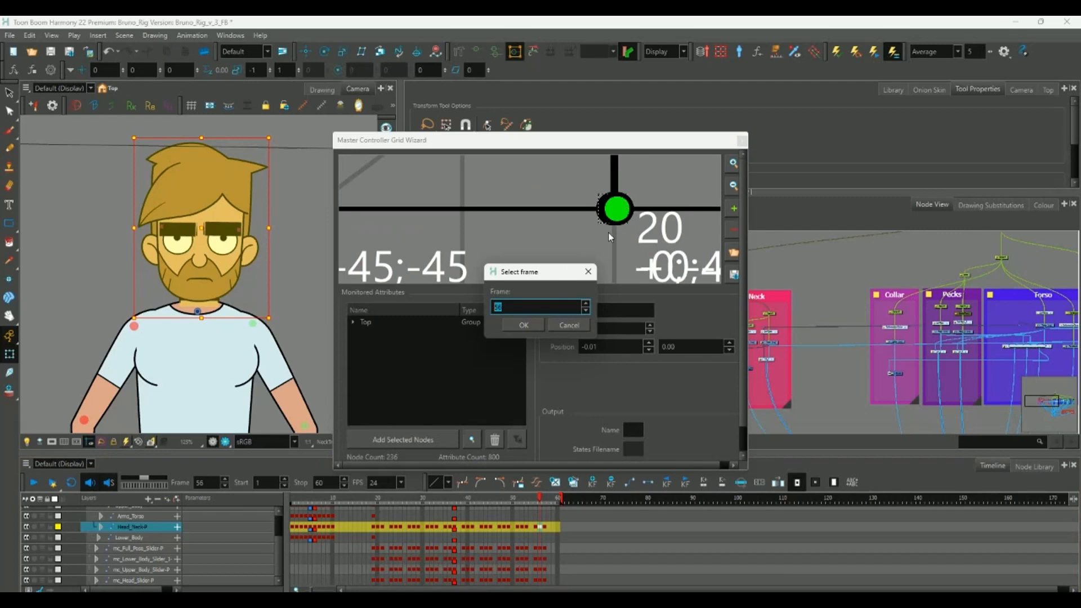
left_click(523, 326)
Assign frame 55, the flipped front head tilted up, to the -0; 45 grid point behind the frame 21 point.
left_click(732, 186)
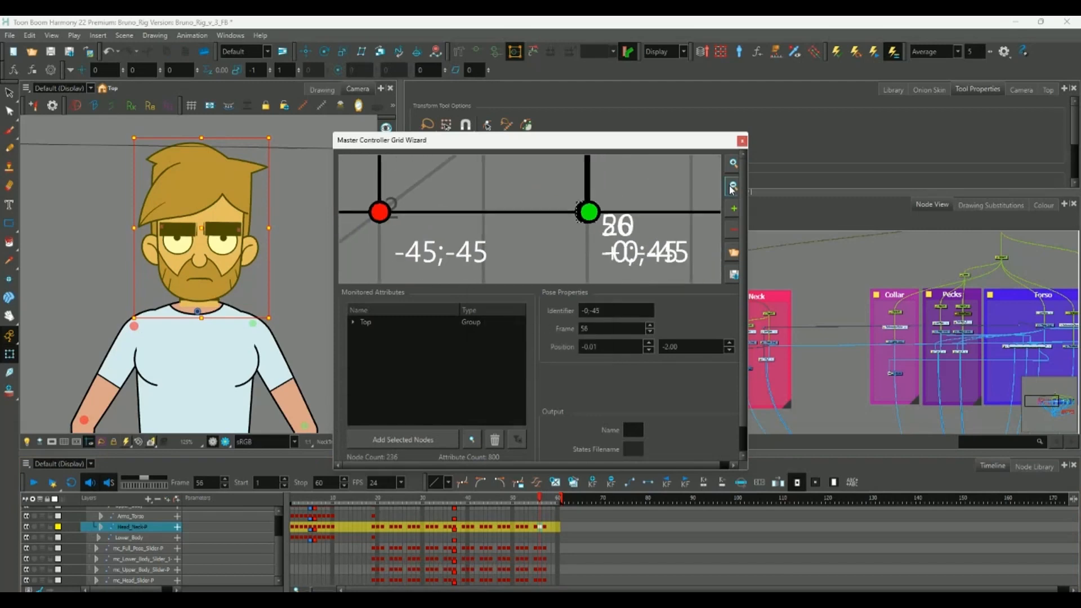
left_click_drag(633, 241, 633, 215)
left_click(731, 163)
left_click(732, 163)
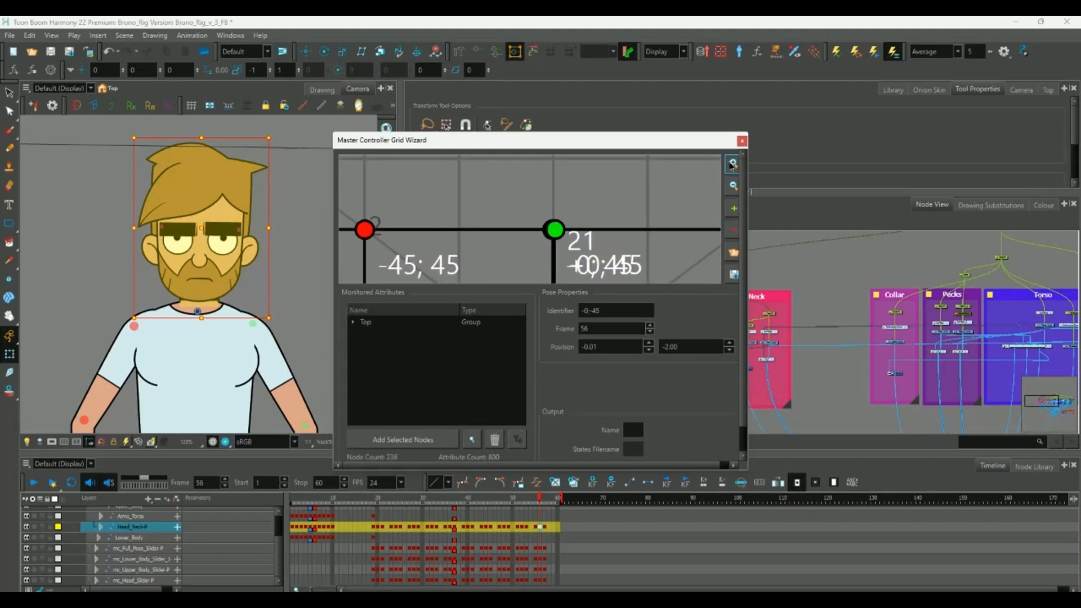
left_click(534, 528)
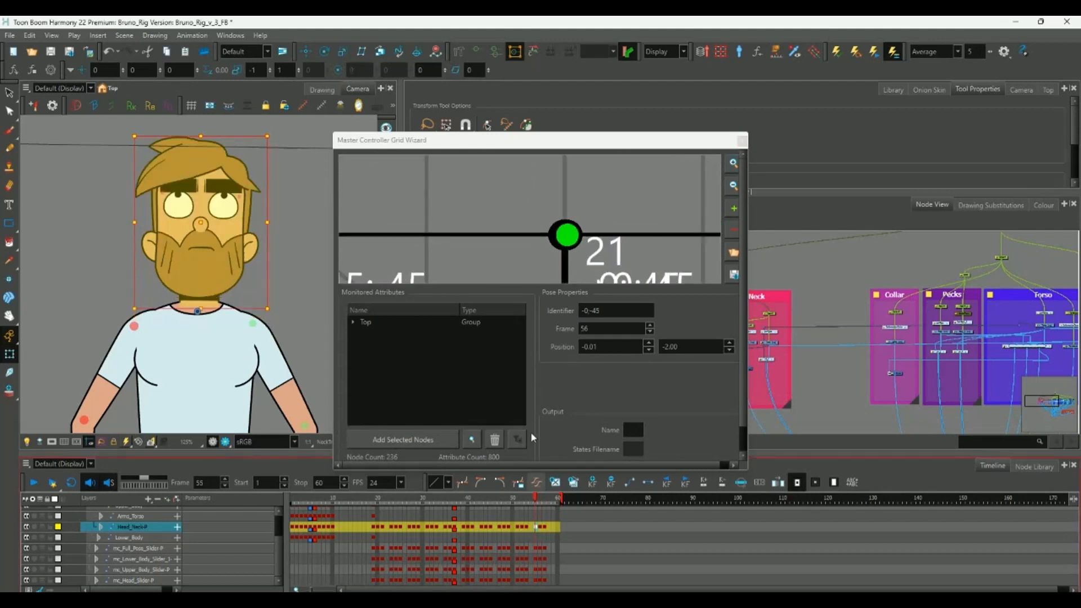
left_click(547, 237)
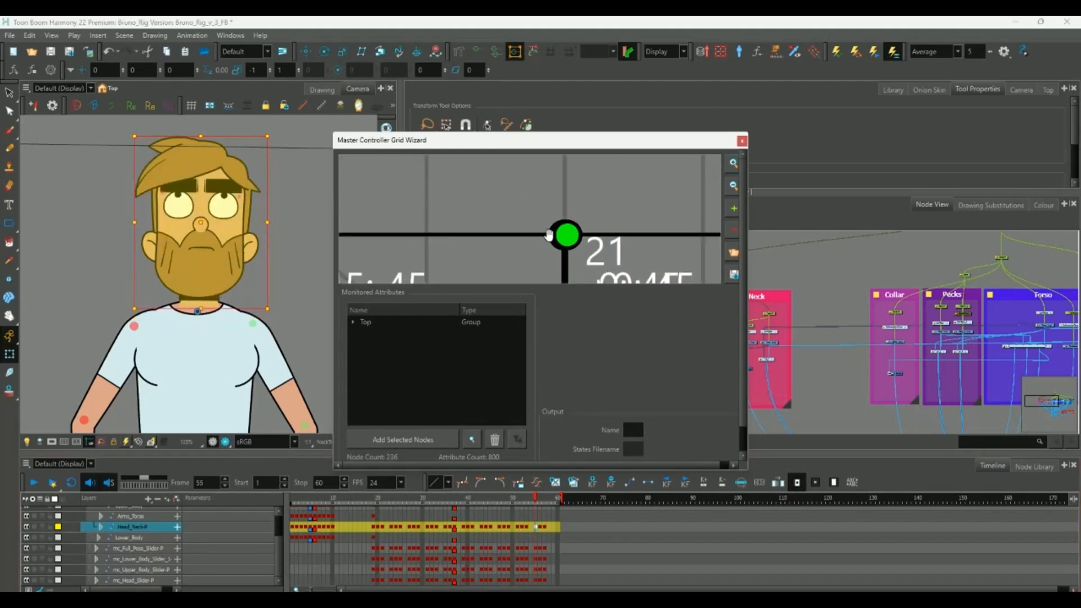
double_click(548, 237)
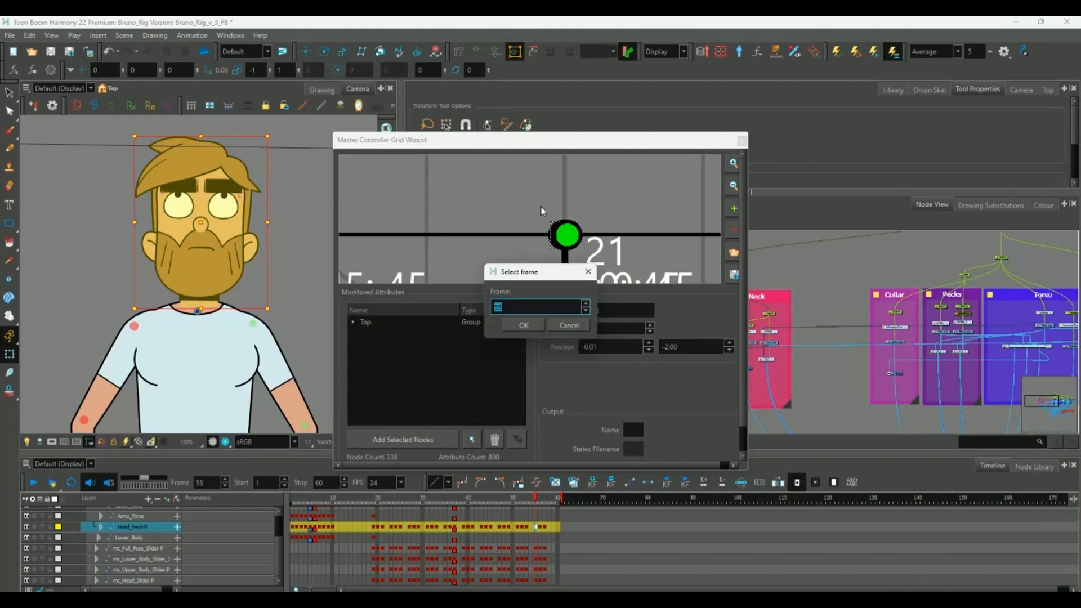
left_click(505, 327)
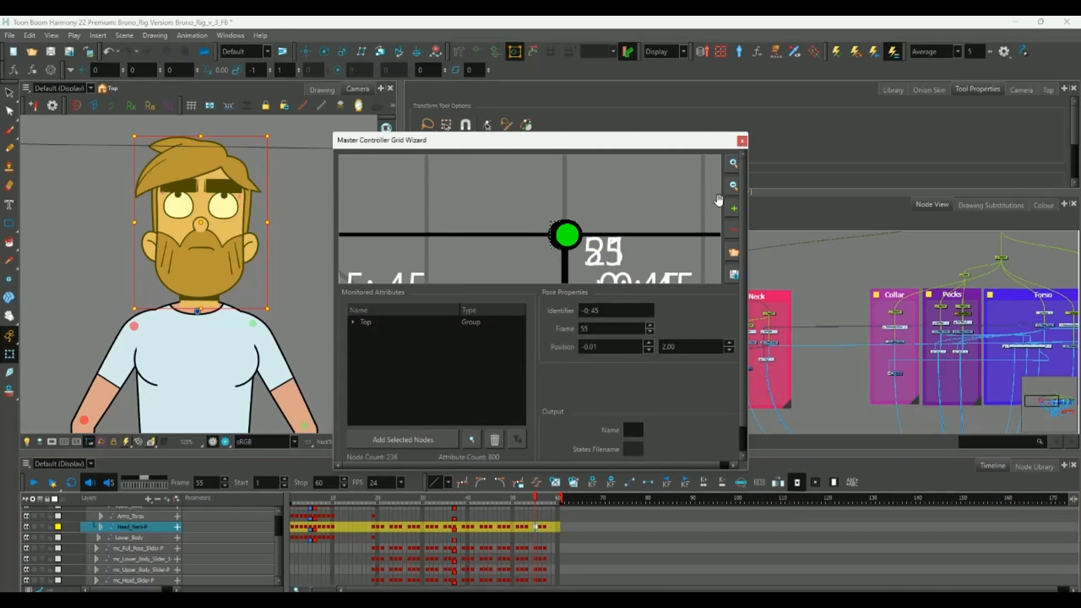
Assign frame 53, the flipped three-quarter head, to the -45; 0 grid point and frame 52 to the -45;-45 grid point.
double_click(521, 213)
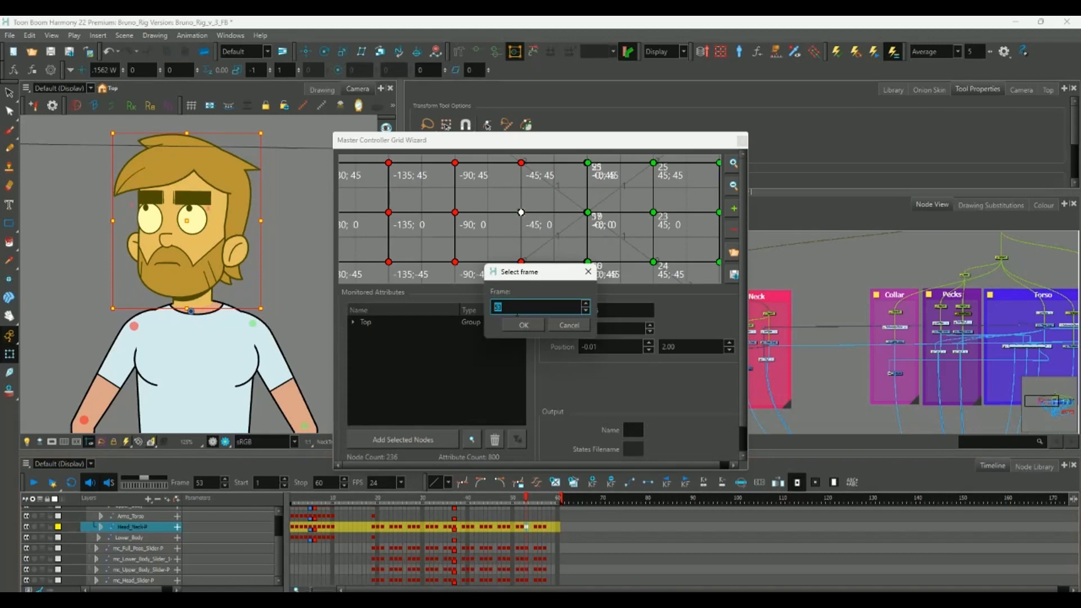
left_click(523, 326)
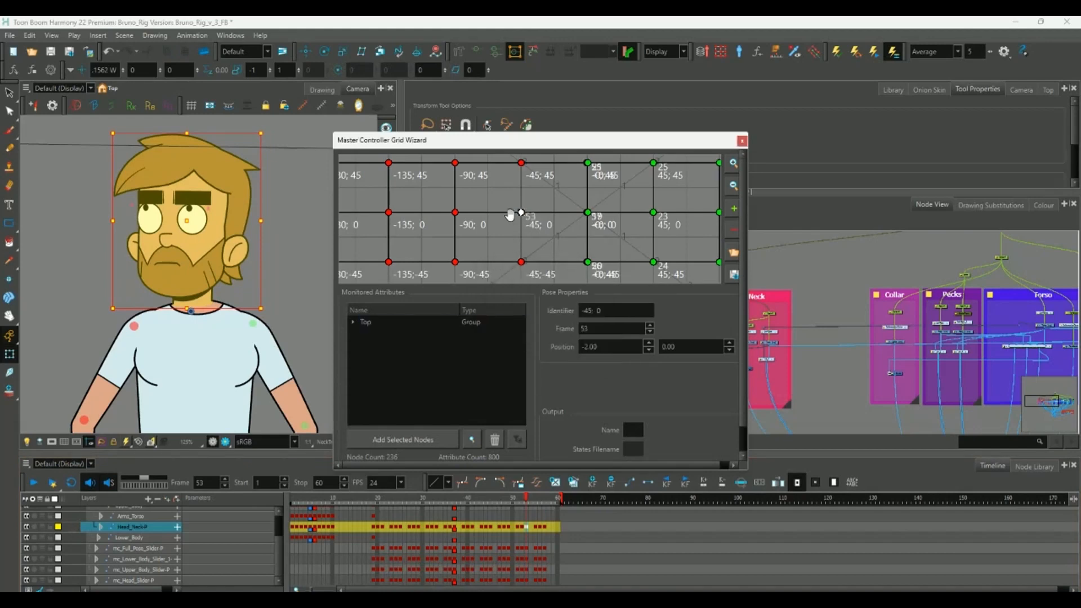
left_click(522, 529)
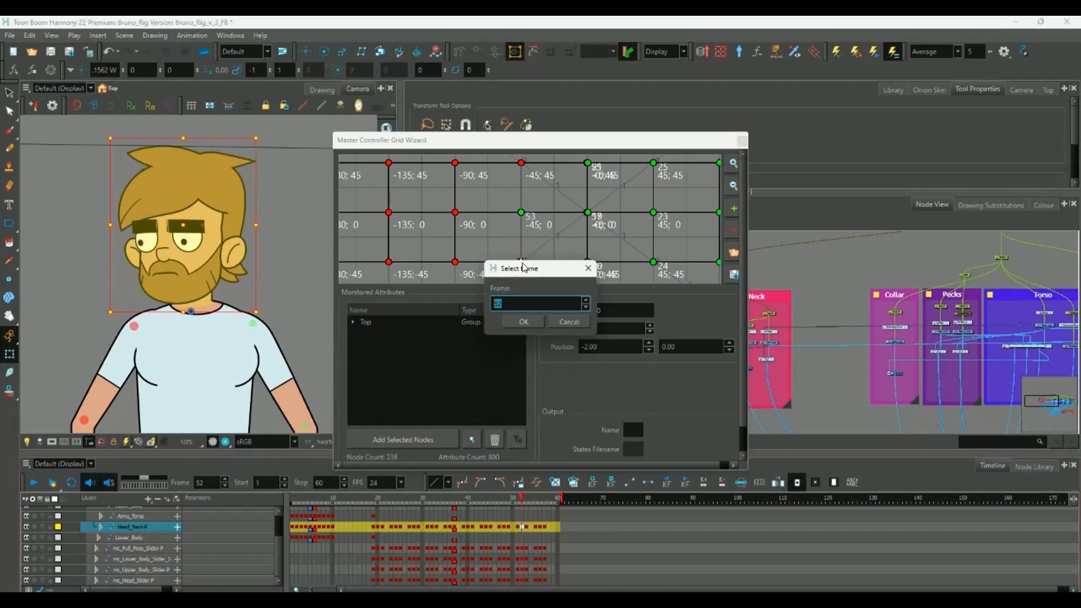
double_click(522, 261)
left_click(513, 323)
Assign frame 51, the flipped three-quarter head tilted up, to the -45; 45 grid point.
left_click(518, 527)
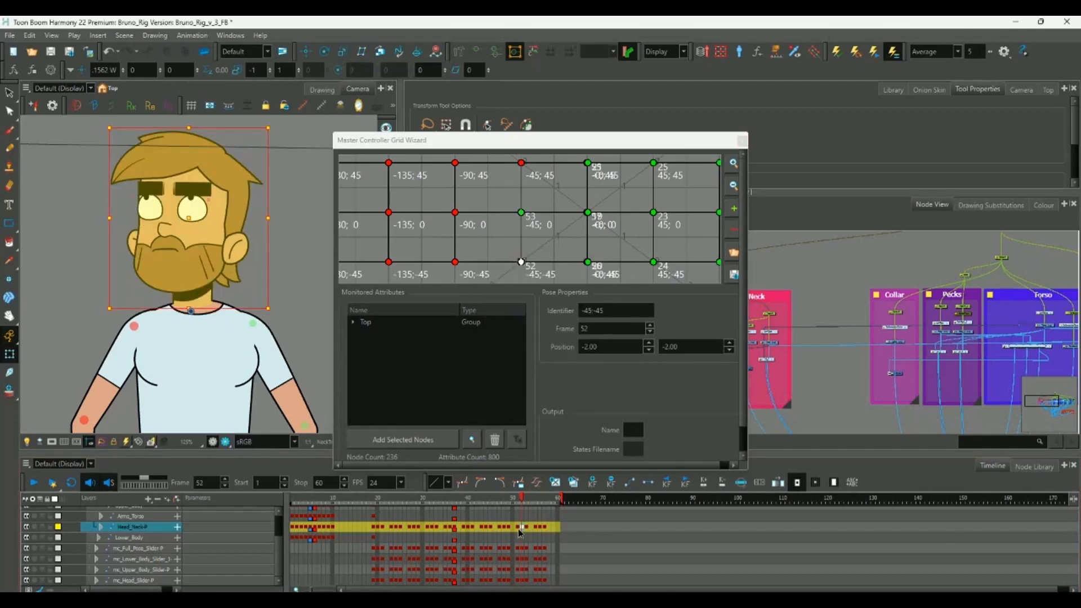
double_click(521, 163)
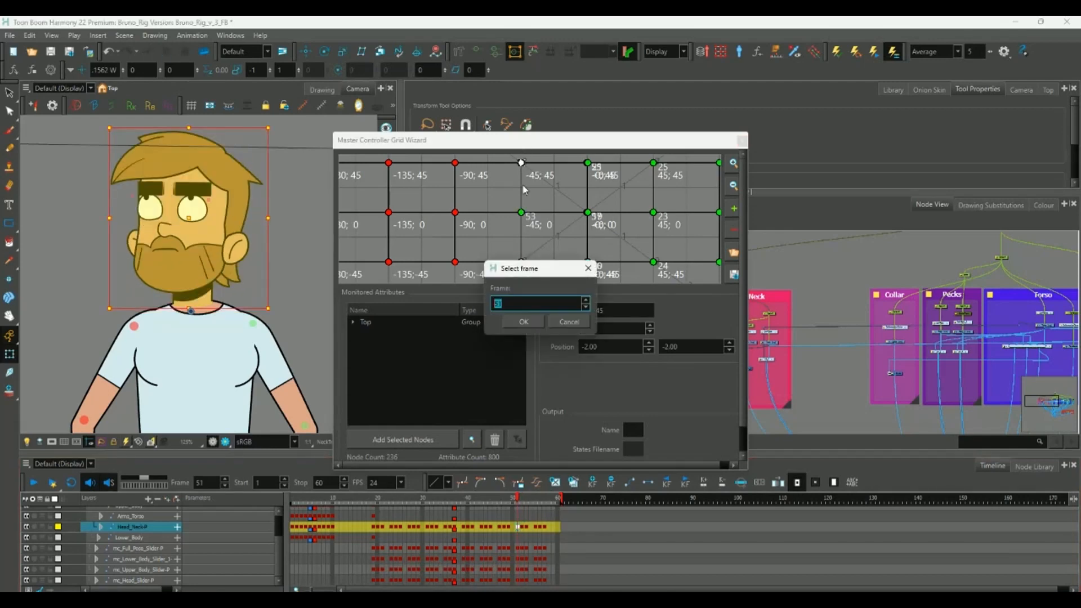
left_click(515, 323)
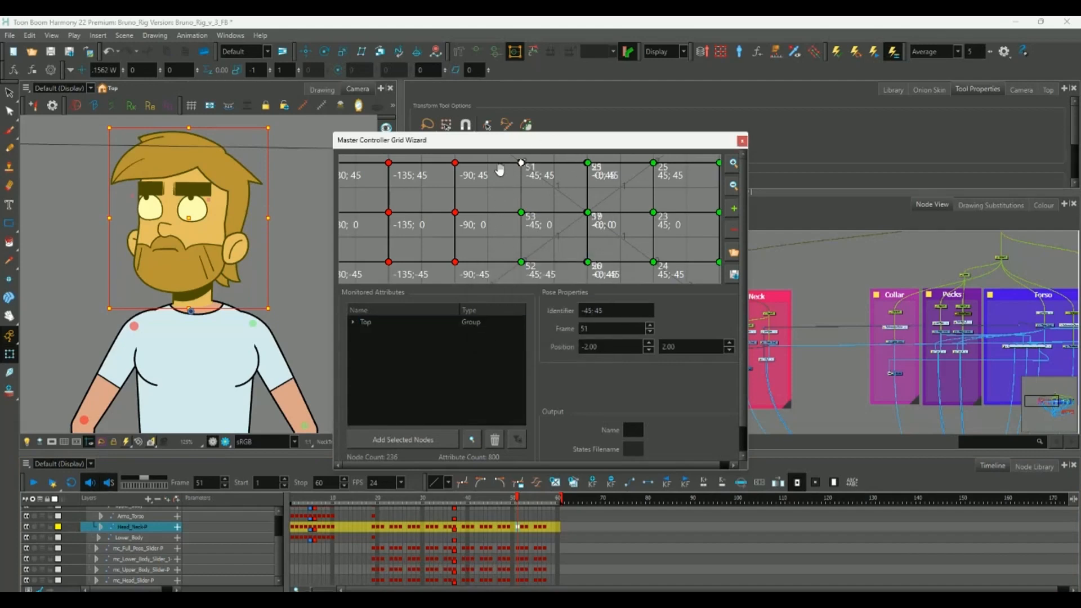
Assign frame 47, the flipped level profile head, to the -90; 0 grid point and frame 48 to the -90;-45 grid point.
left_click(499, 528)
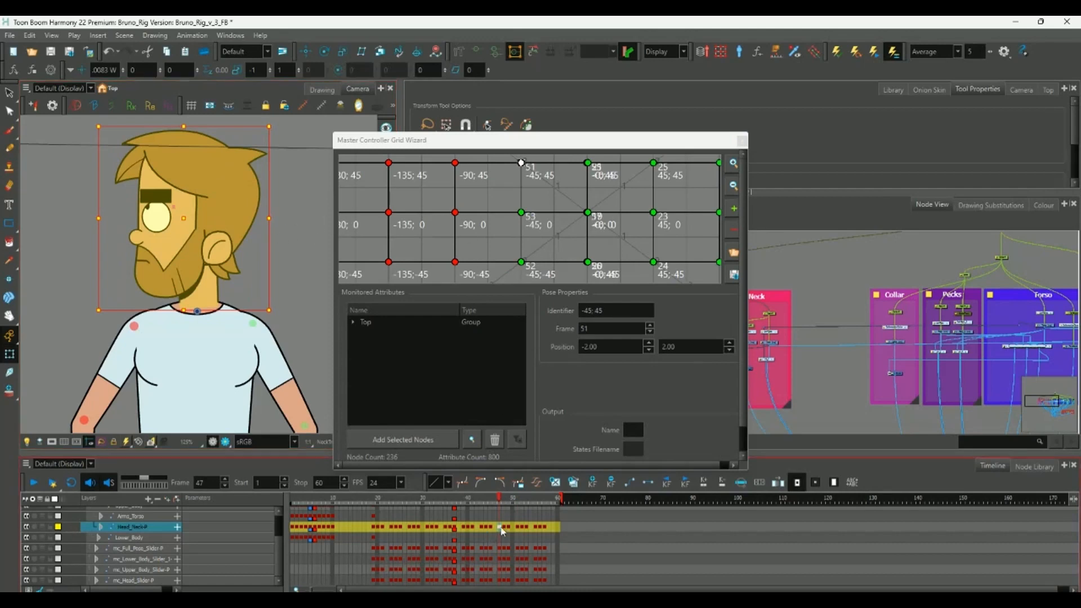
double_click(455, 212)
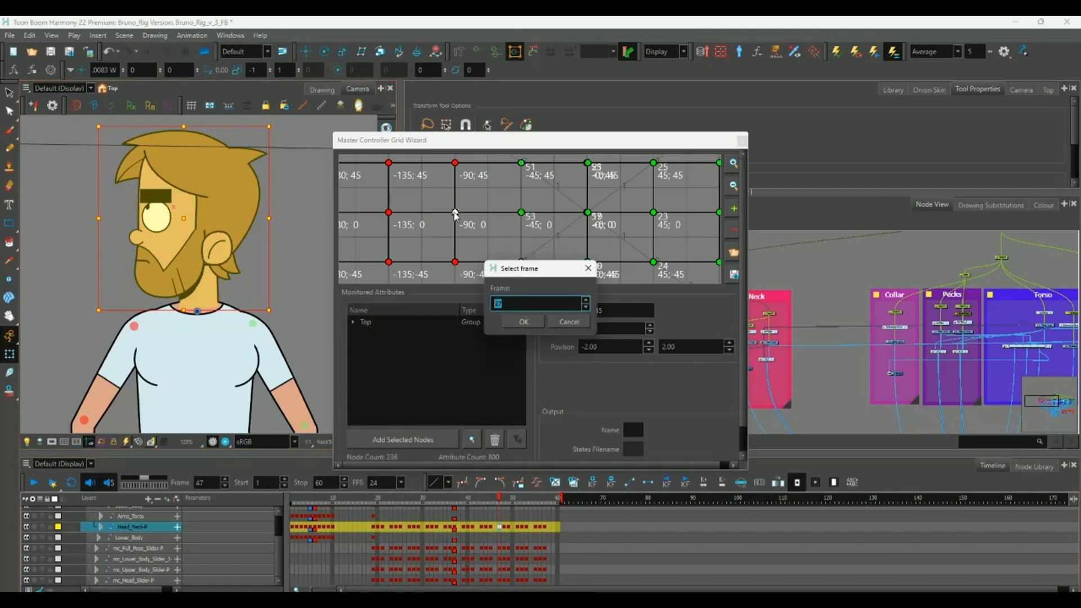
left_click(533, 321)
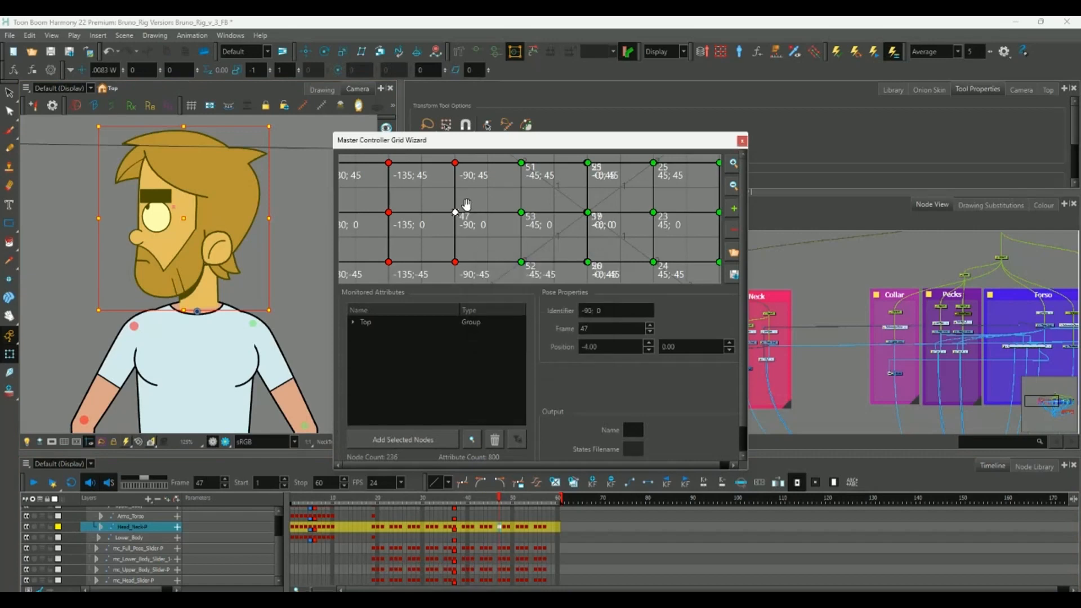
left_click(504, 526)
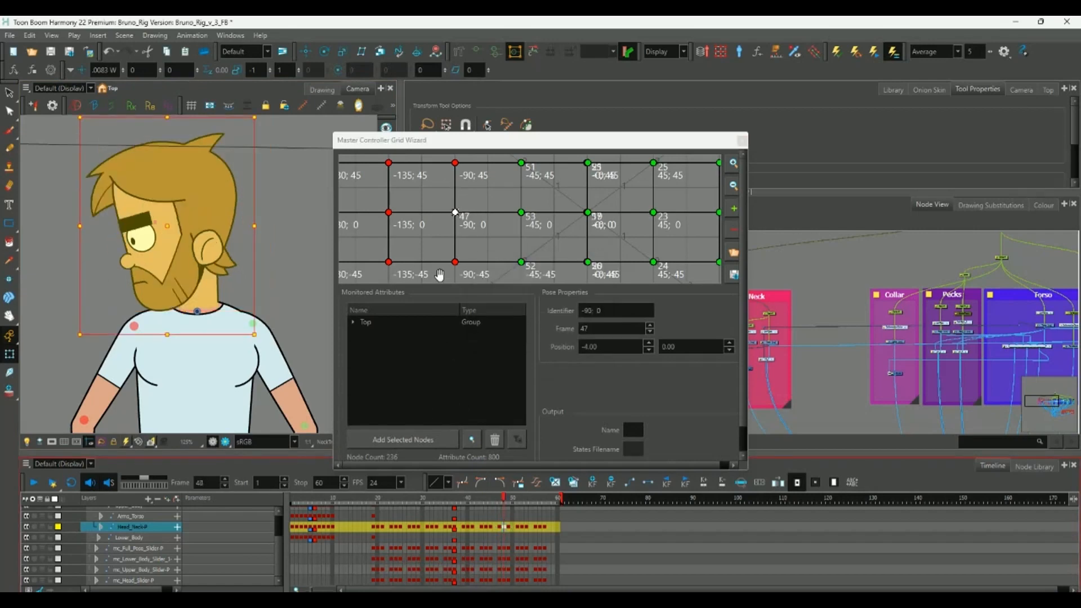
double_click(455, 262)
left_click(522, 324)
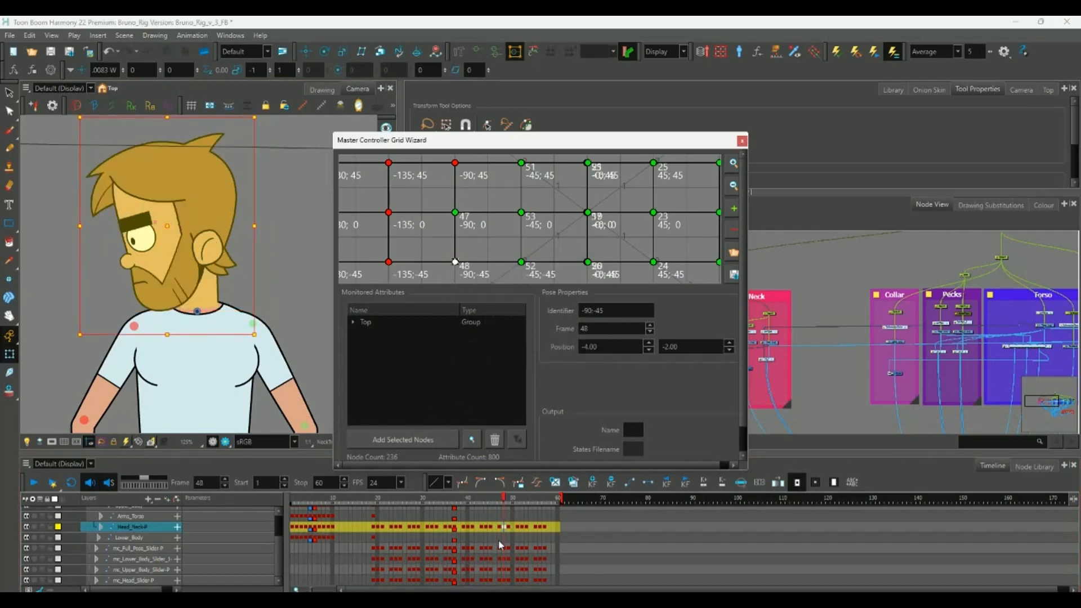
Assign frame 49, the flipped profile head tilted up, to the -90; 45 grid point.
left_click(507, 529)
double_click(455, 163)
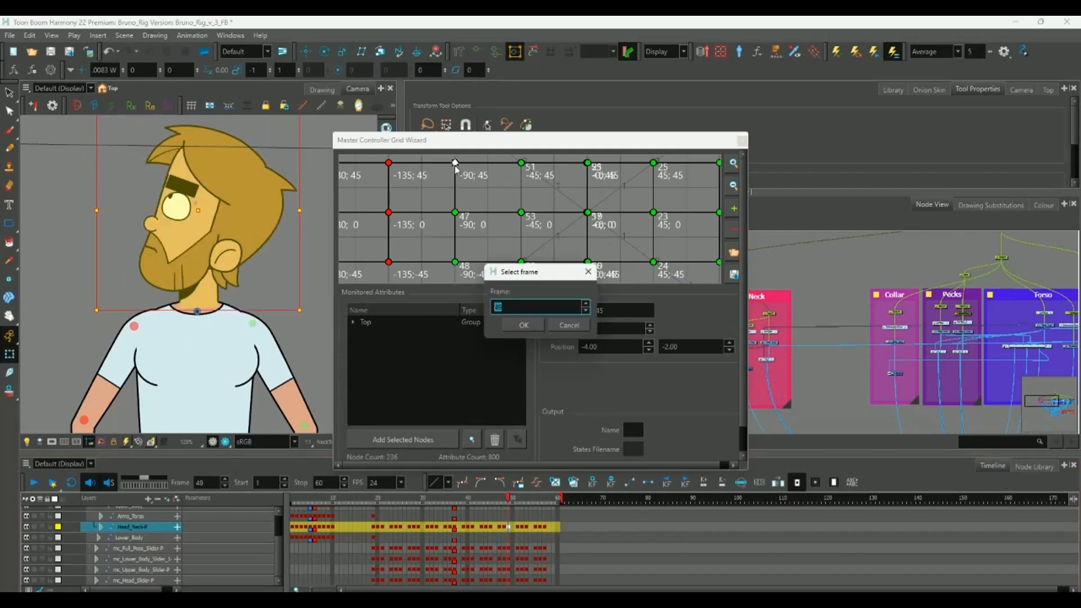
left_click(524, 325)
Assign frame 45, the flipped level three-quarter back head, to the -135; 0 grid point.
left_click(491, 527)
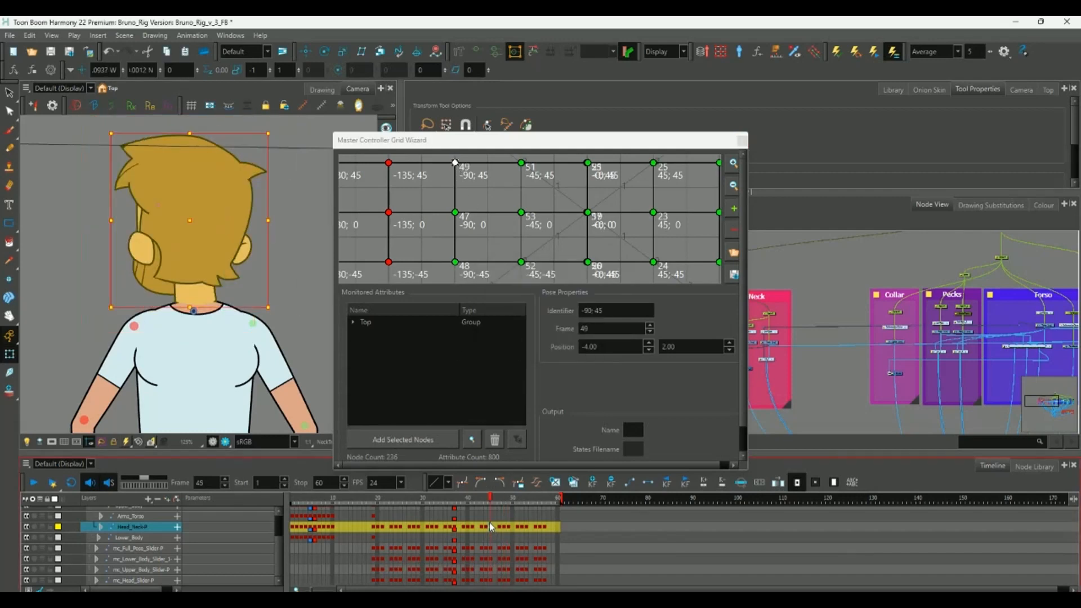
left_click(486, 528)
left_click(481, 528)
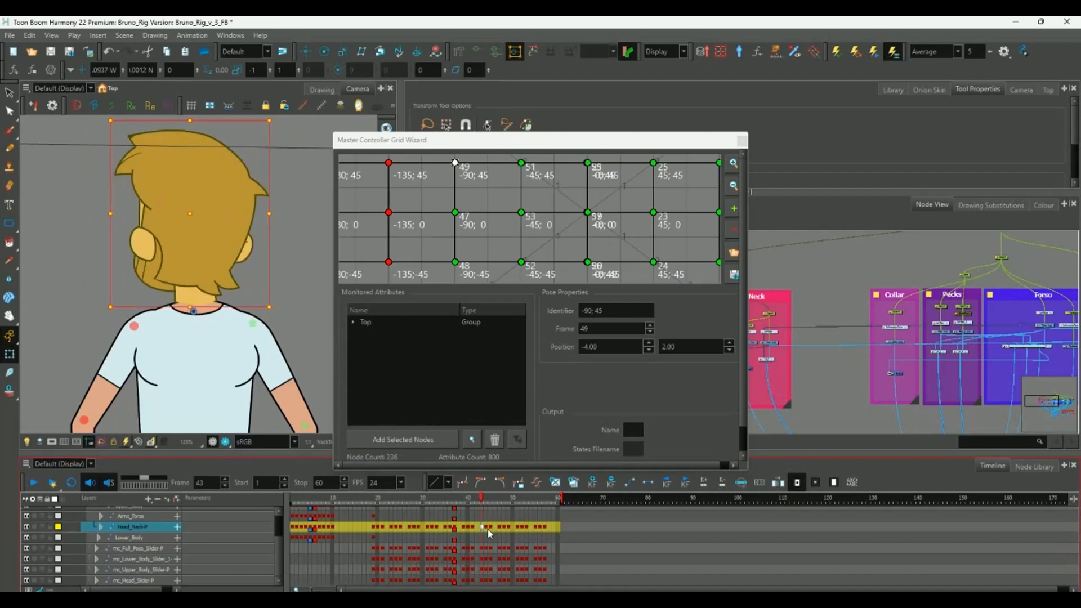
left_click(490, 529)
double_click(388, 213)
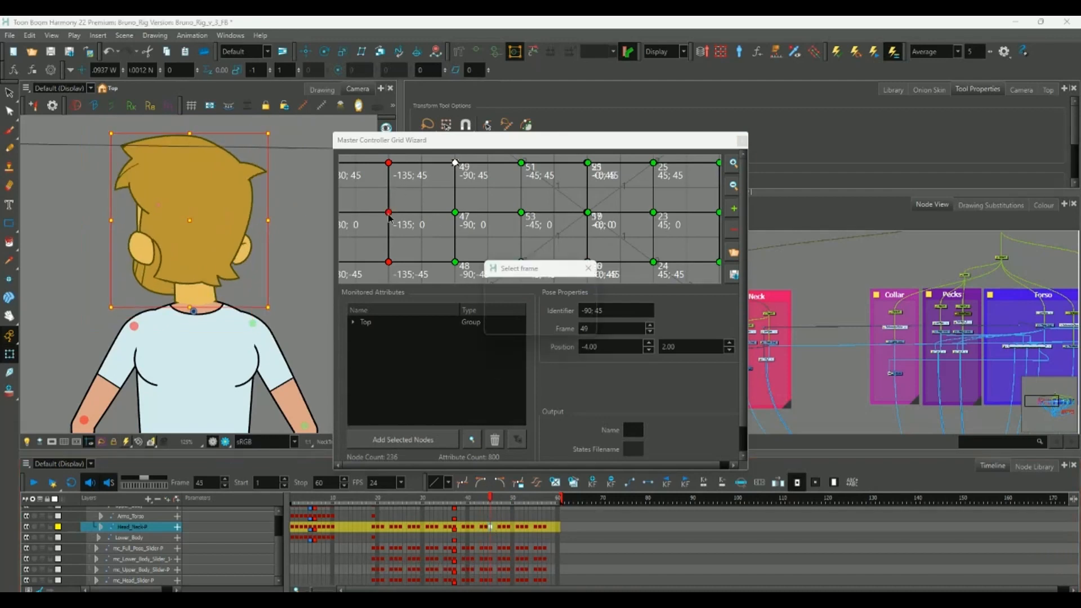
left_click(523, 321)
Assign frame 44 to the -135;-45 grid point and frame 43 to the -135; 45 grid point.
left_click(486, 527)
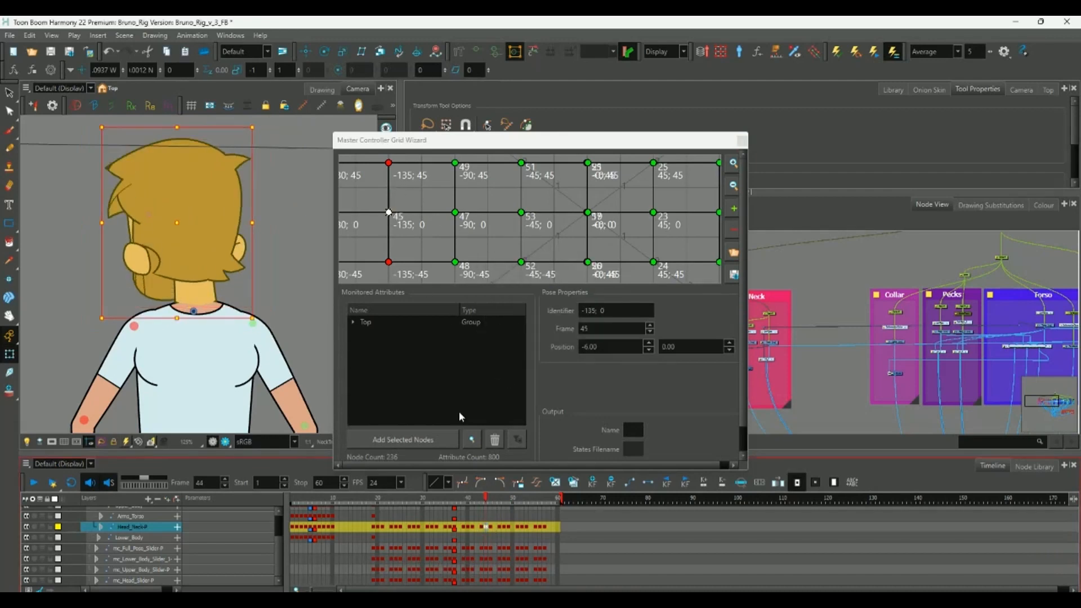
double_click(388, 261)
left_click(522, 321)
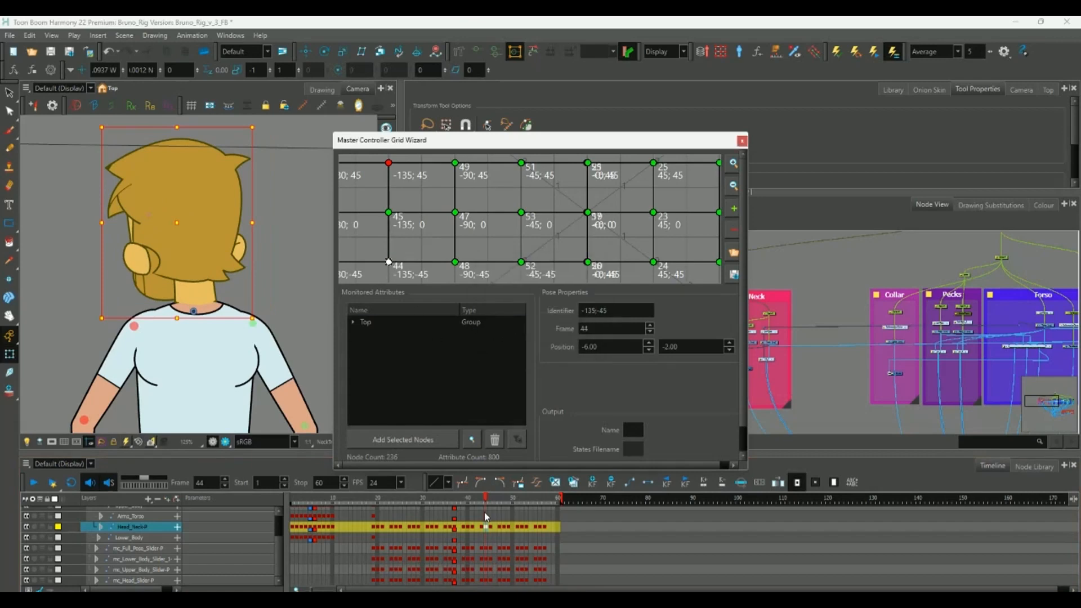
left_click(481, 528)
double_click(388, 163)
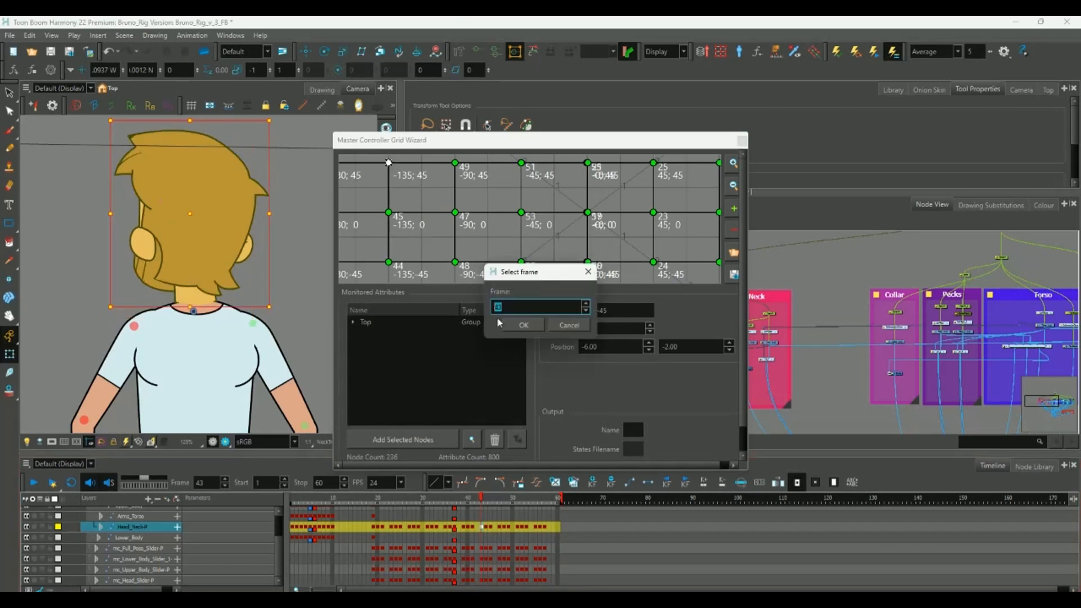
left_click(522, 321)
Assign frame 41, the flipped level back-view head, to the -180; 0 grid point.
left_click_drag(487, 241, 619, 235)
left_click(472, 519)
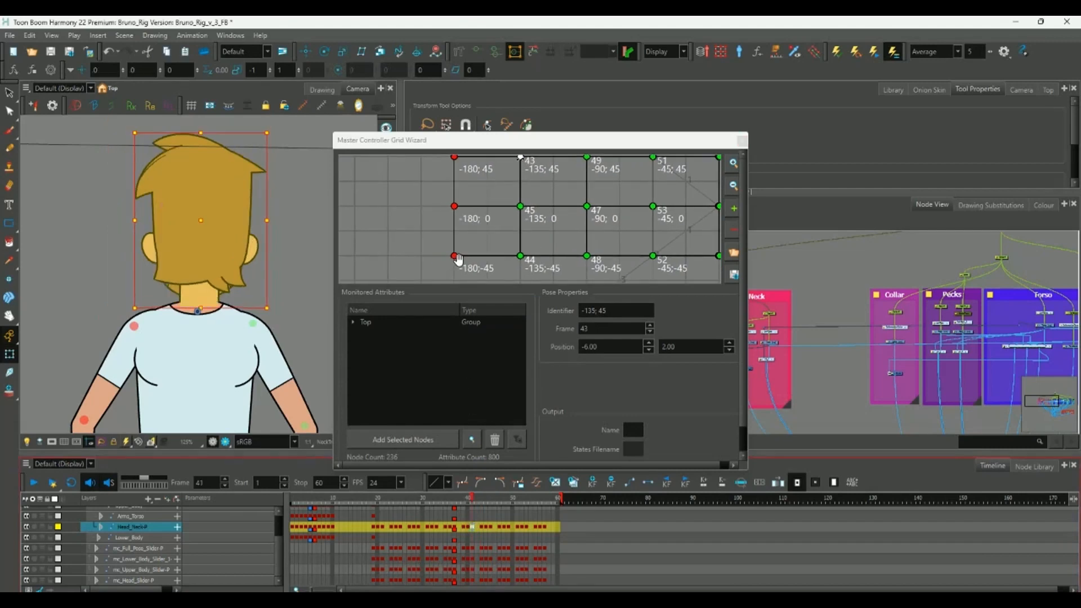
double_click(454, 207)
left_click(531, 327)
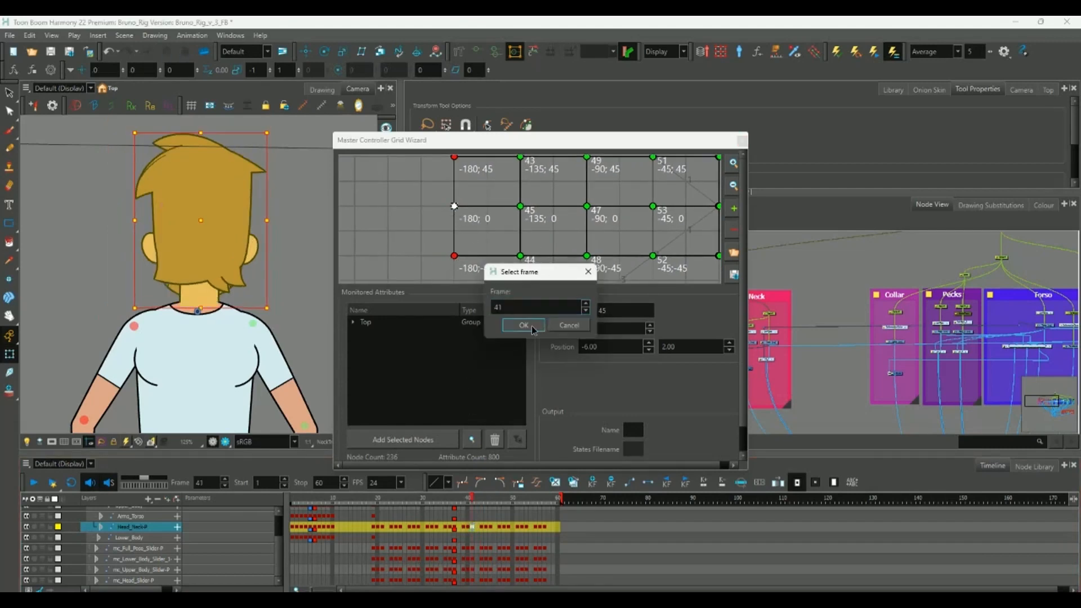
Assign frame 40 to the -180;-45 grid point and frame 39 to the -180; 45 grid point.
left_click(468, 528)
double_click(454, 256)
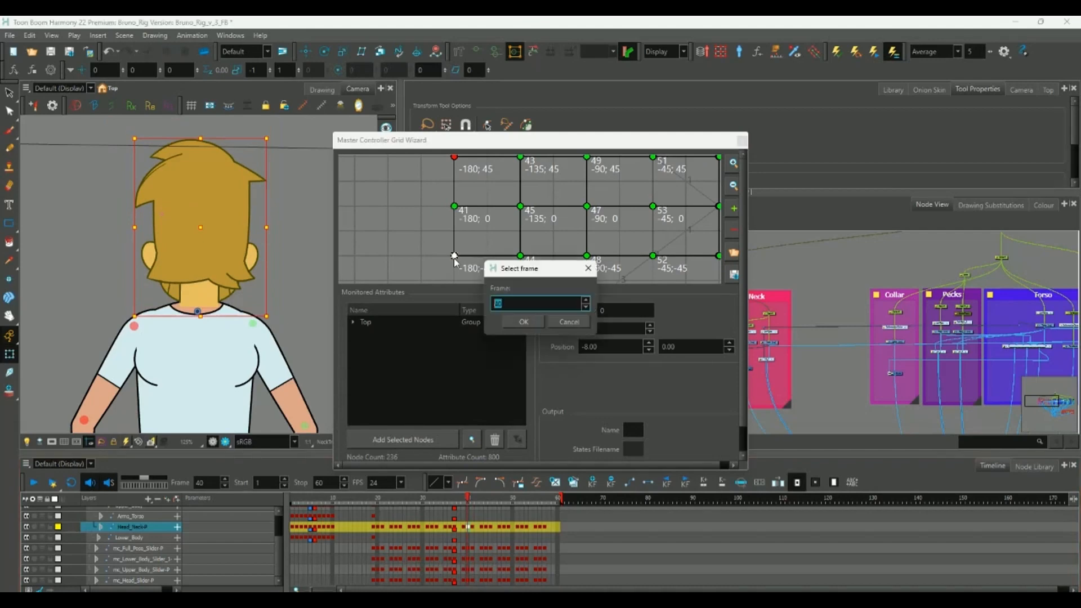
left_click(523, 325)
left_click(463, 528)
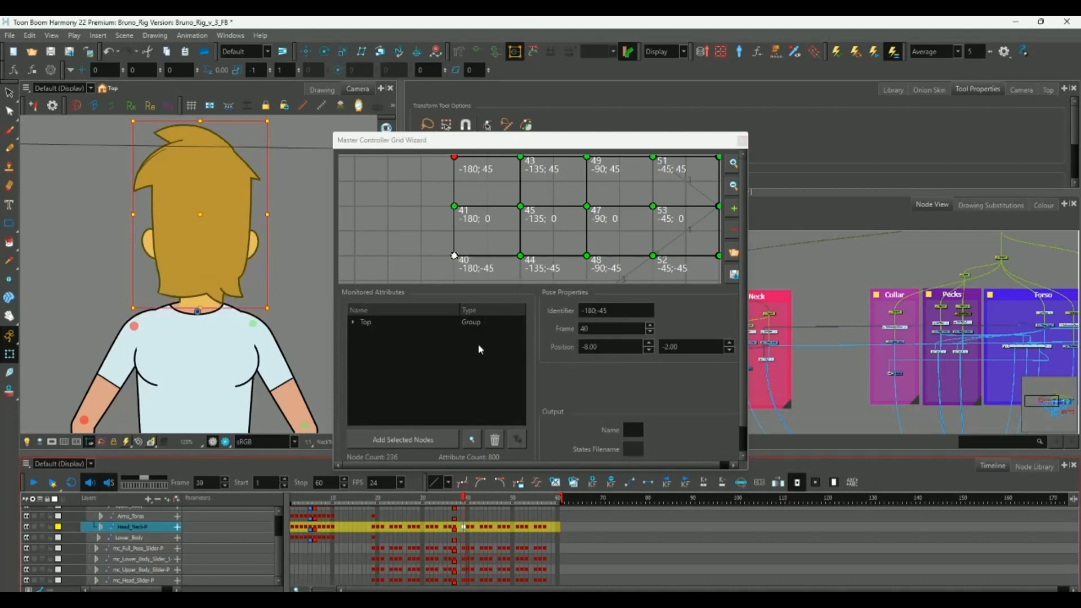
double_click(454, 157)
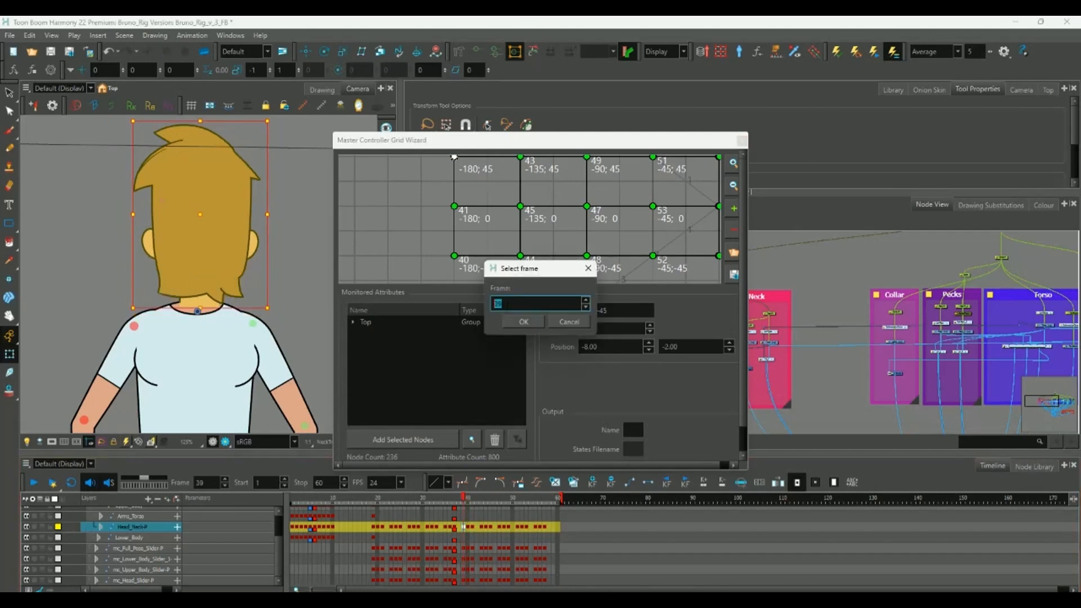
left_click(517, 320)
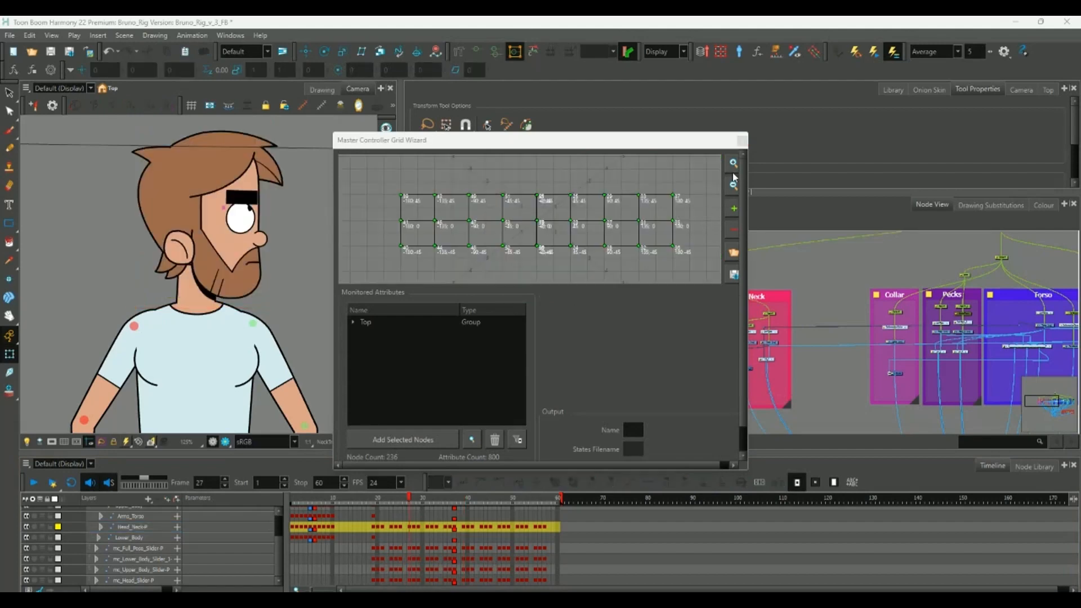
Preview the head poses assigned to the 90; 0 grid point and to the points in the 135 and 180 columns.
left_click(733, 163)
left_click(733, 164)
left_click(589, 221)
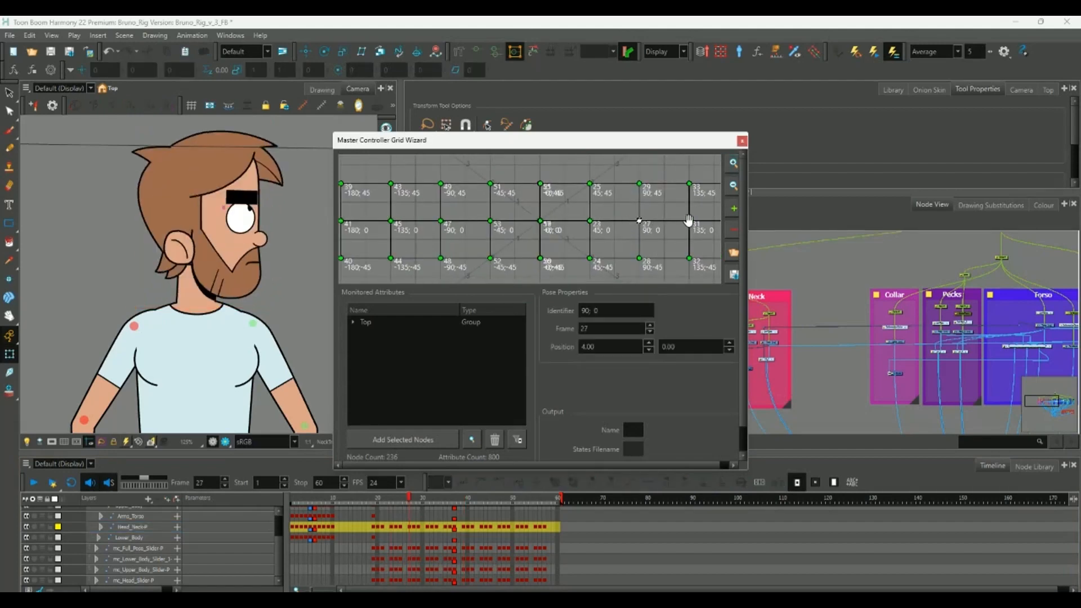
left_click(689, 220)
left_click(689, 183)
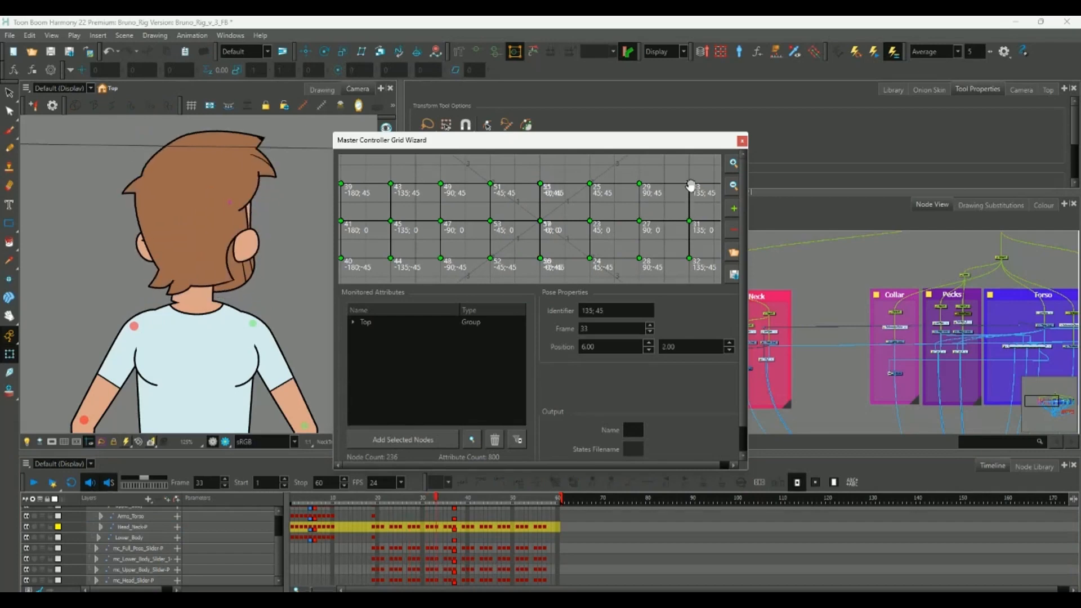
left_click(689, 258)
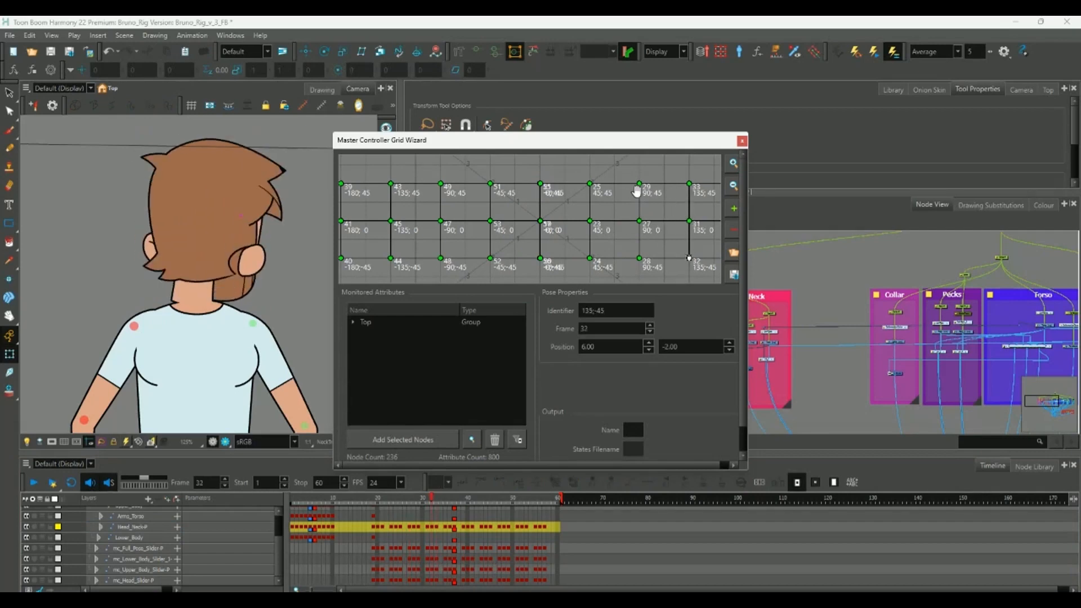
left_click(666, 219)
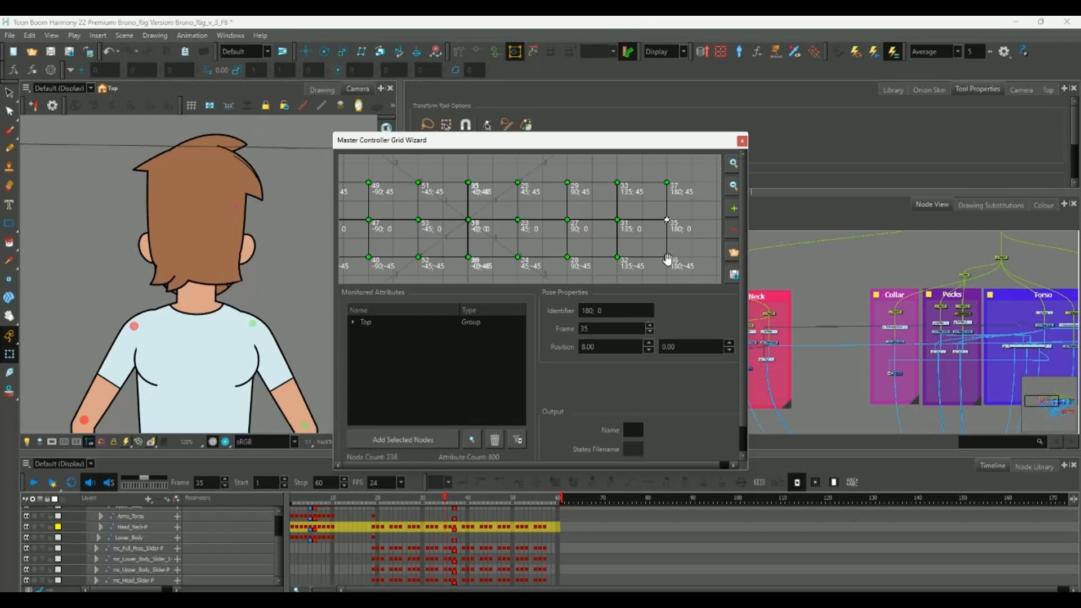
left_click(668, 258)
left_click(666, 258)
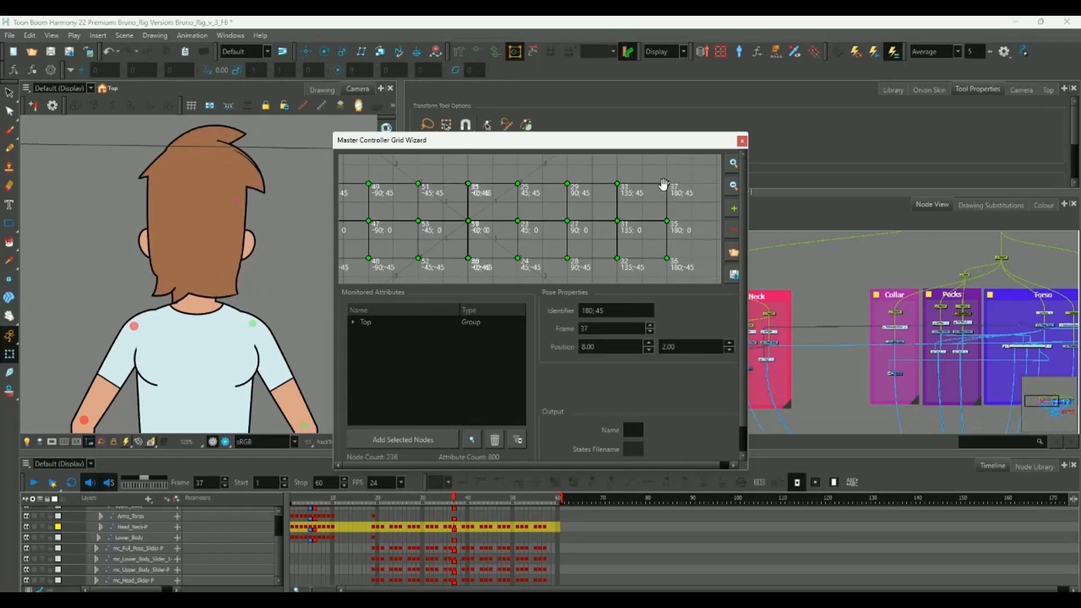
Preview the head poses assigned to the -45 and -90 columns and the -180;-45 grid point.
scroll(568, 225, "left", 3)
left_click(527, 228)
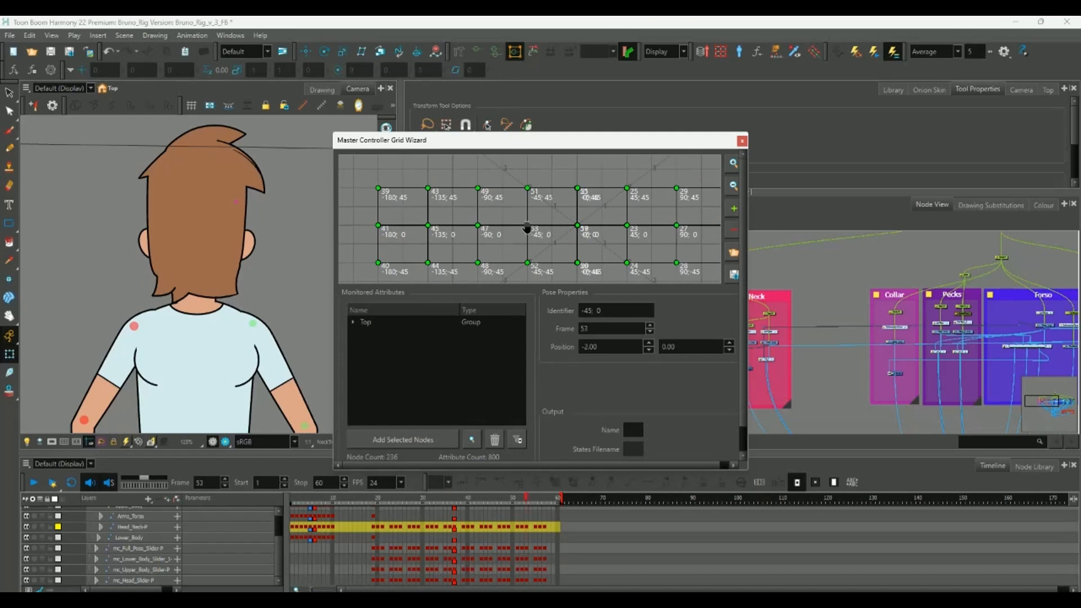
left_click(527, 189)
left_click(527, 265)
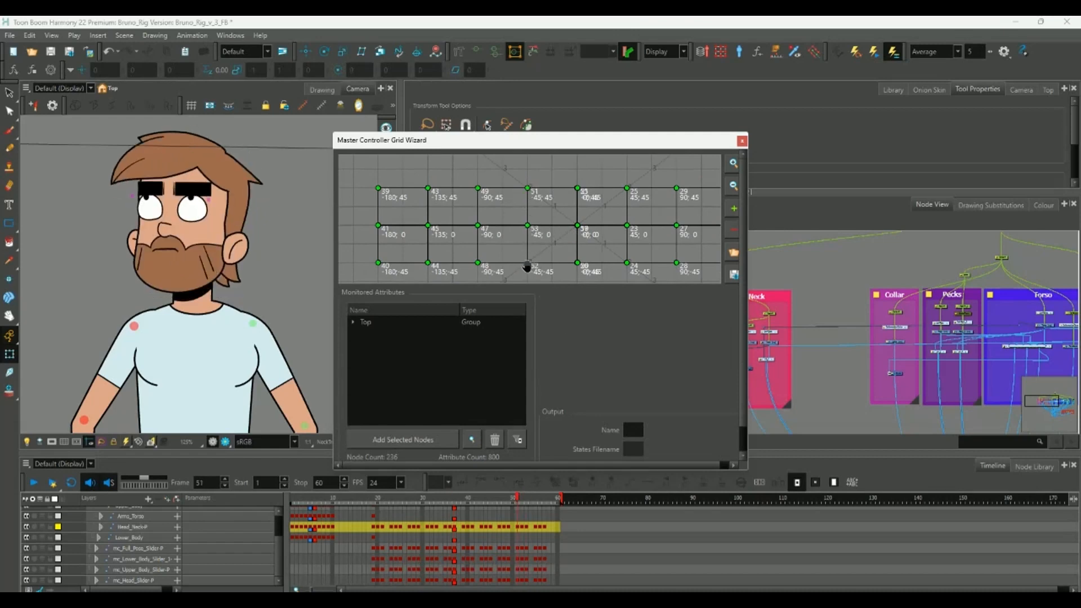
left_click(528, 264)
left_click(477, 226)
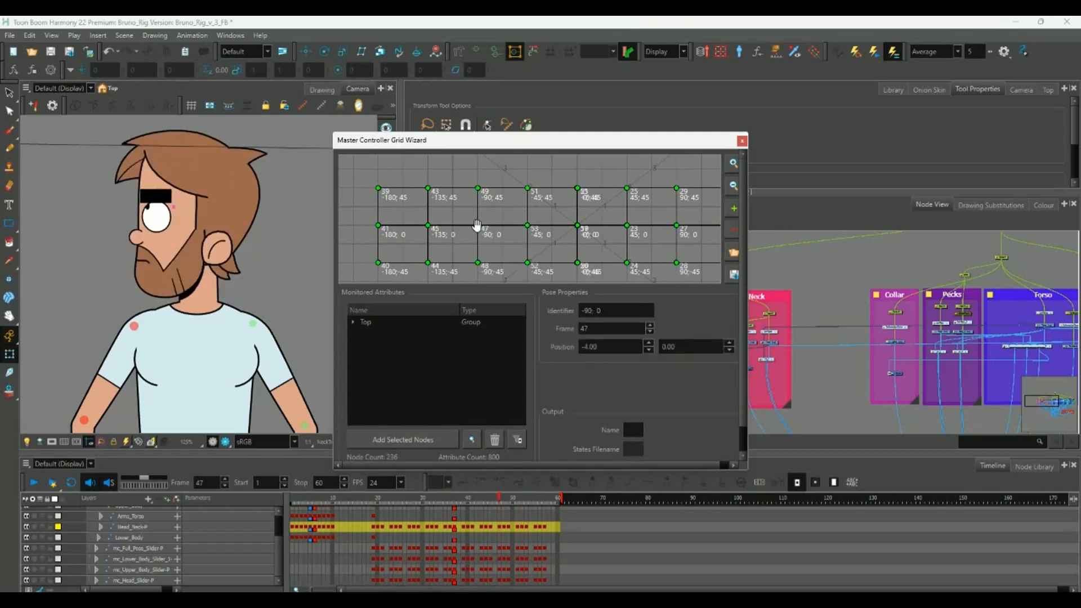
left_click(477, 263)
left_click(477, 189)
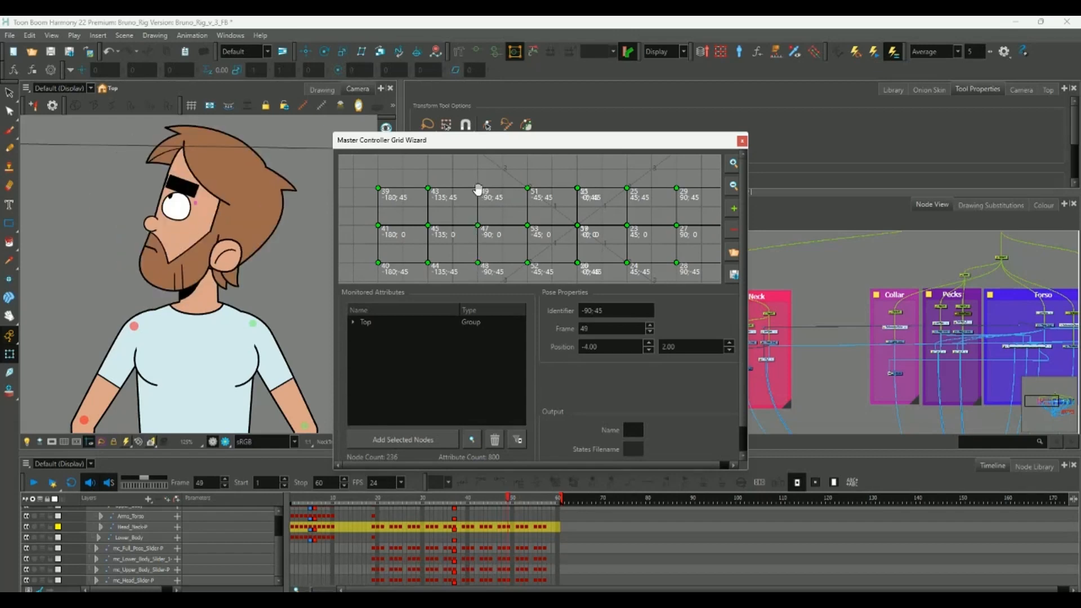
left_click(377, 263)
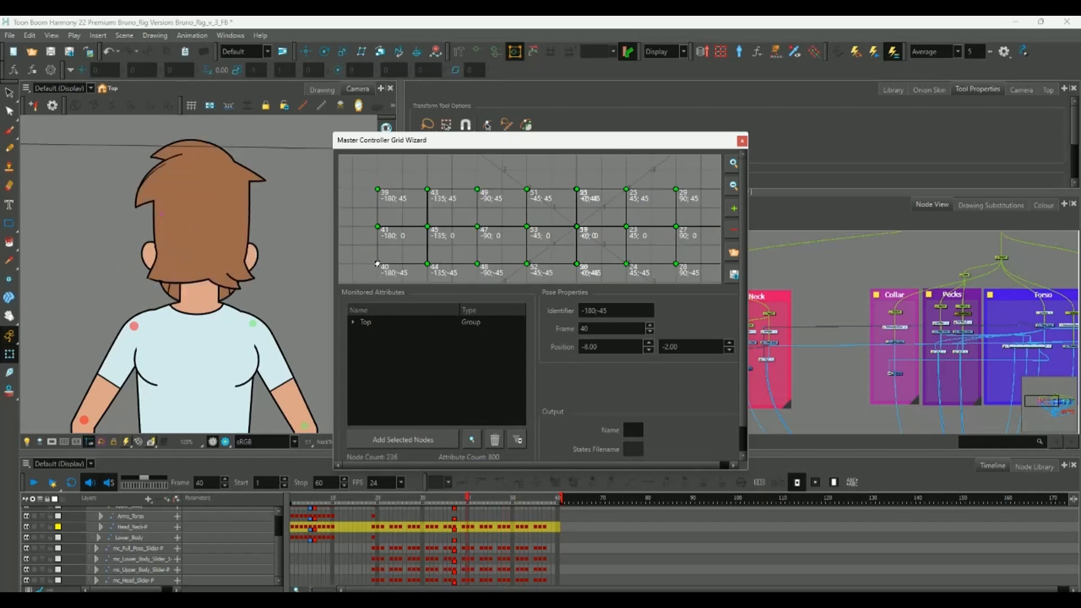
Filter the monitored attributes down to the animated ones and name the master controller output "Head Tilt MC".
left_click(516, 439)
left_click_drag(647, 146, 633, 120)
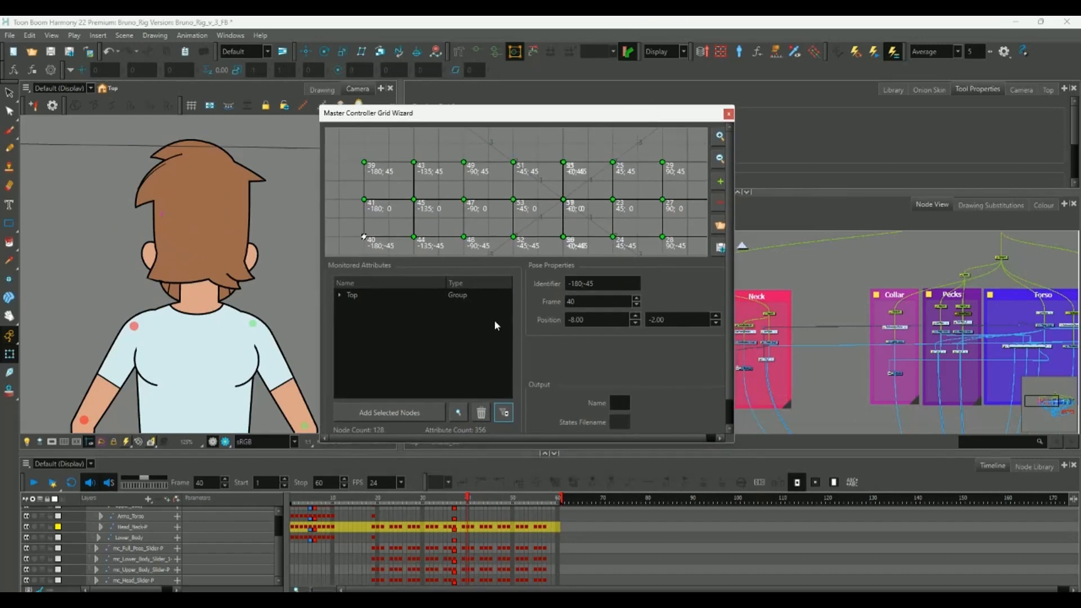
left_click(619, 402)
type("HeadTilt")
key("BackSpace")
key("BackSpace")
key("BackSpace")
key("BackSpace")
type("Ti")
type("lt MC")
scroll(732, 304, "down", 1)
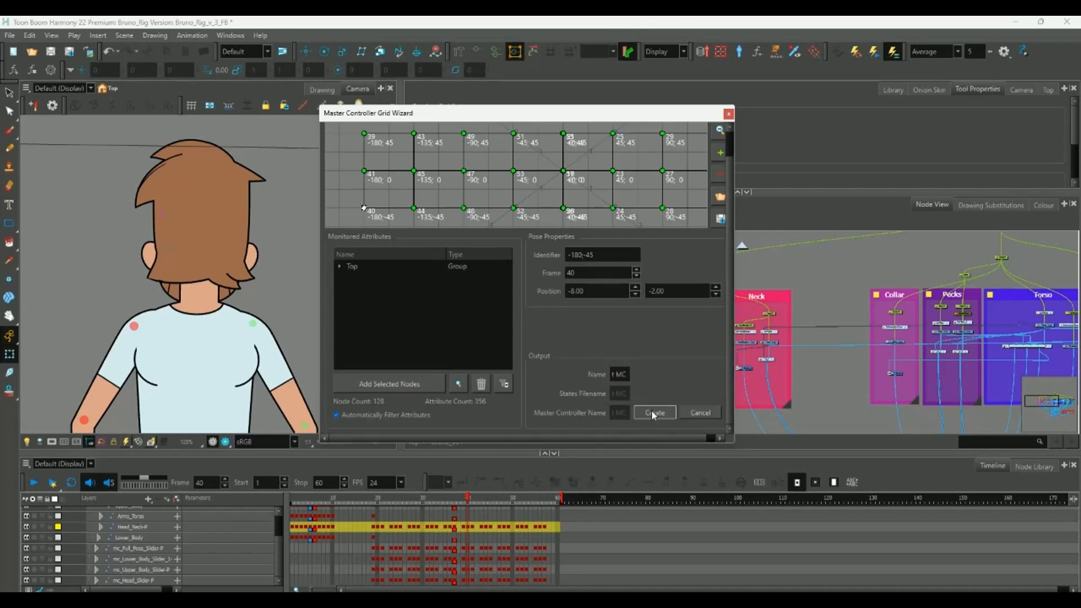
Create the master controller attached to the MC composite in Bruno_001, save its poses over Head Tilt MC.tbState, and close the wizard.
left_click(652, 411)
left_click(615, 299)
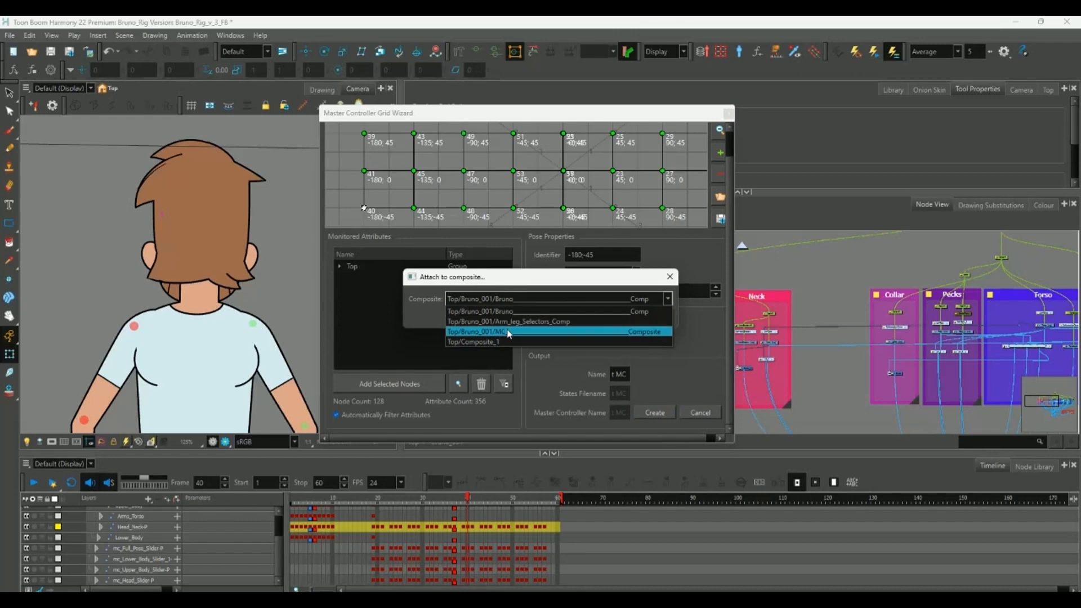
left_click(508, 333)
left_click(597, 315)
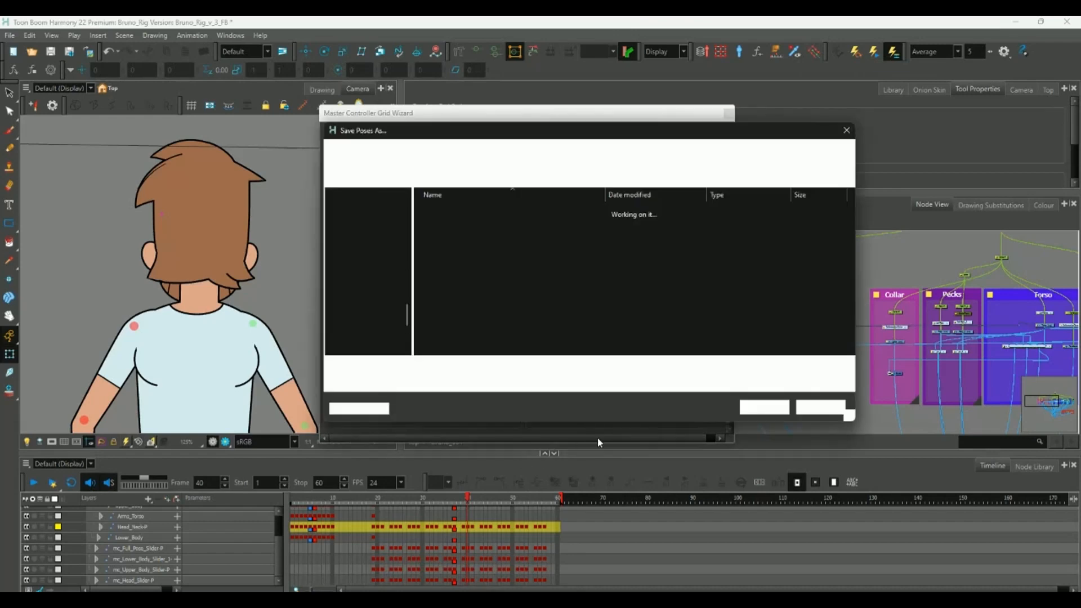
left_click(744, 410)
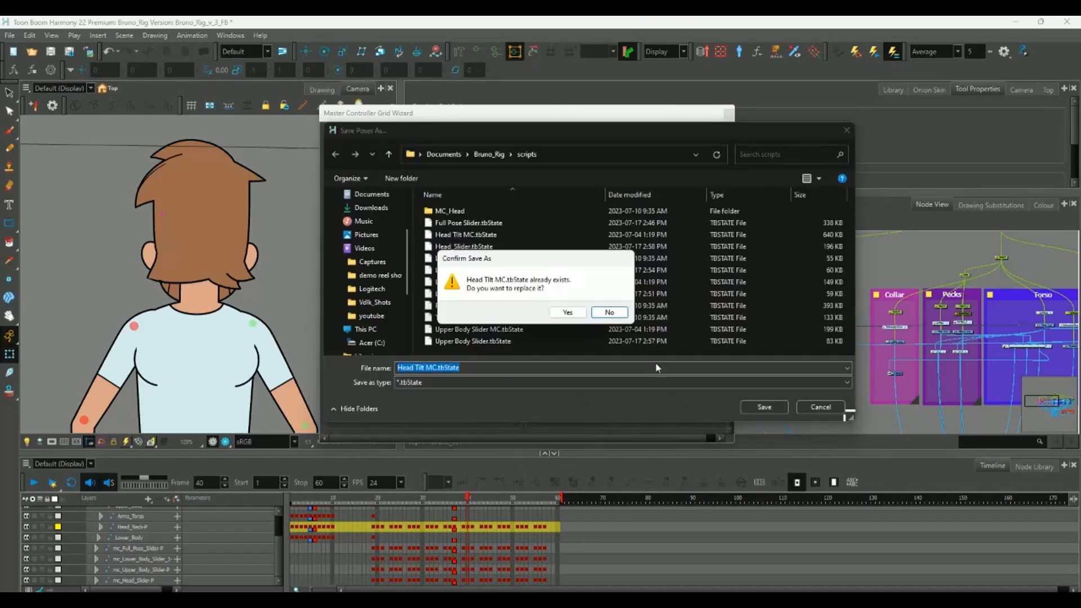
left_click(567, 312)
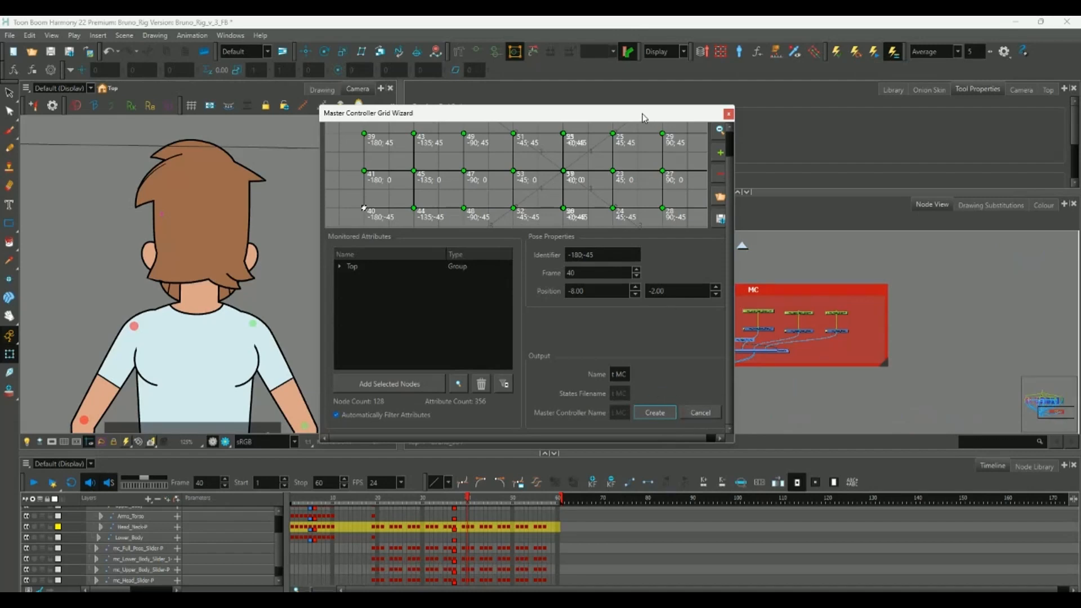
left_click_drag(645, 118, 590, 124)
left_click(664, 119)
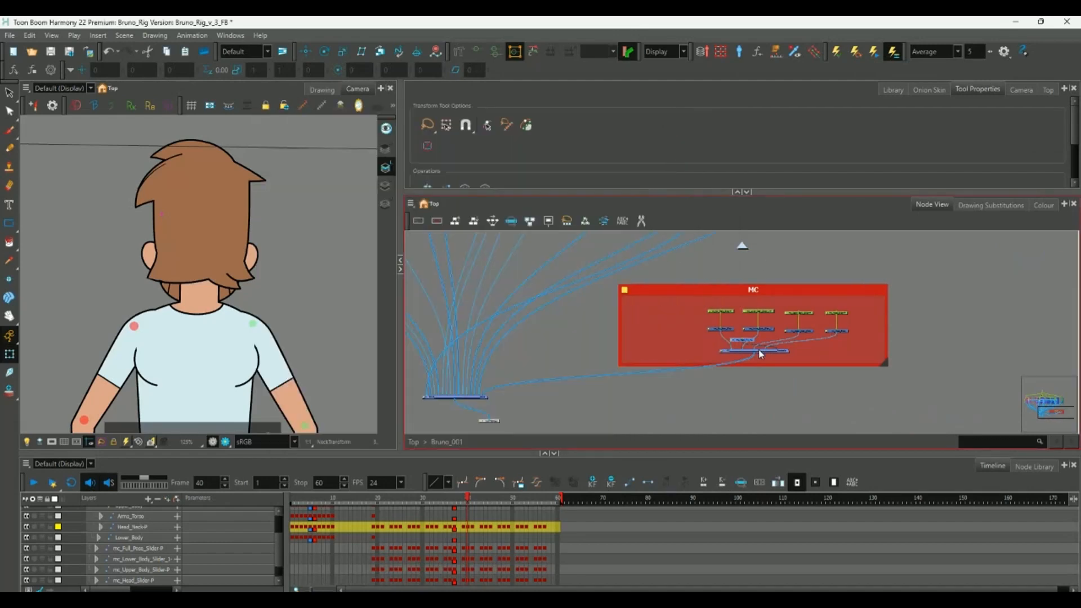
Enlarge the red MC backdrop and arrange its controller nodes so the new one sits at the end of the row.
left_click_drag(882, 362, 935, 359)
left_click(868, 302)
left_click_drag(877, 286, 870, 287)
scroll(895, 355, "up", 2)
Add a parent peg to the new mc_Head_Tilt_MC node and place it directly above the node.
left_click(918, 332)
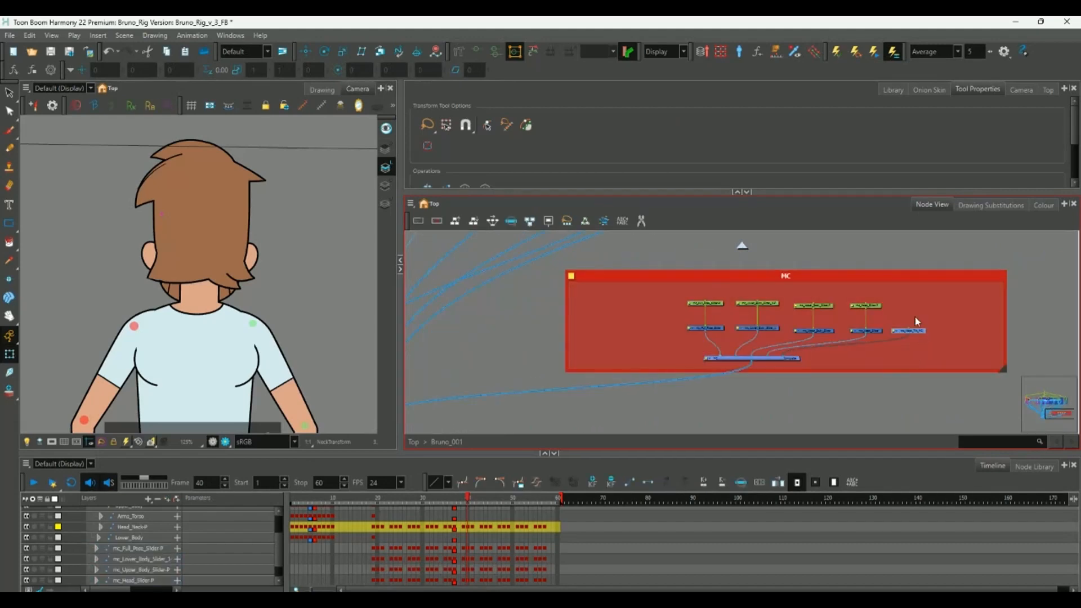
key("ctrl+p")
left_click_drag(923, 304, 920, 314)
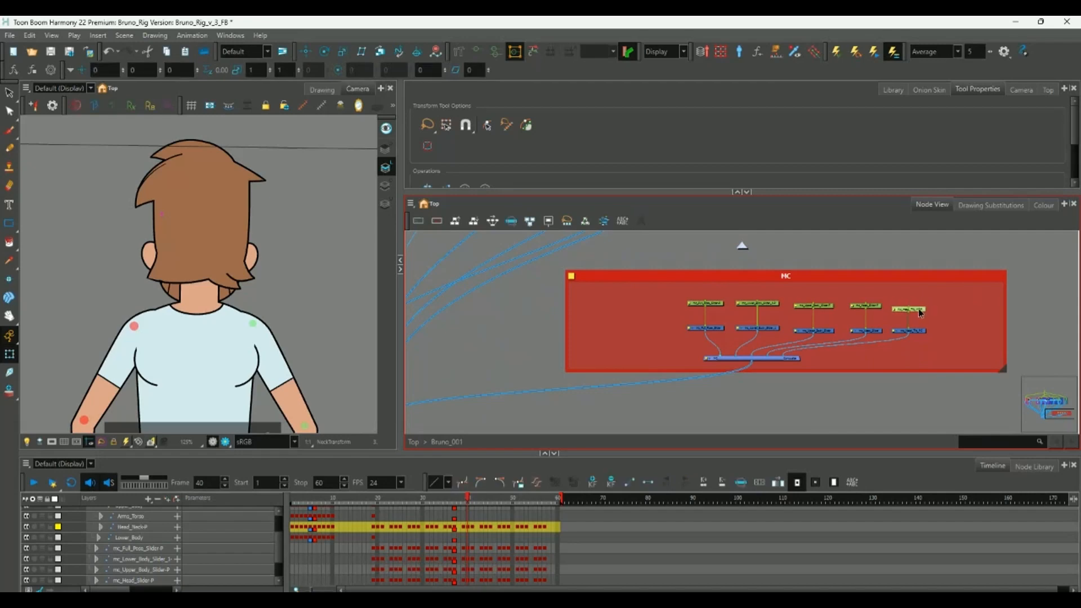
Show the mc_Head_Tilt_MC control and frame it together with the whole character in the Camera view.
left_click(914, 336)
scroll(247, 303, "down", 5)
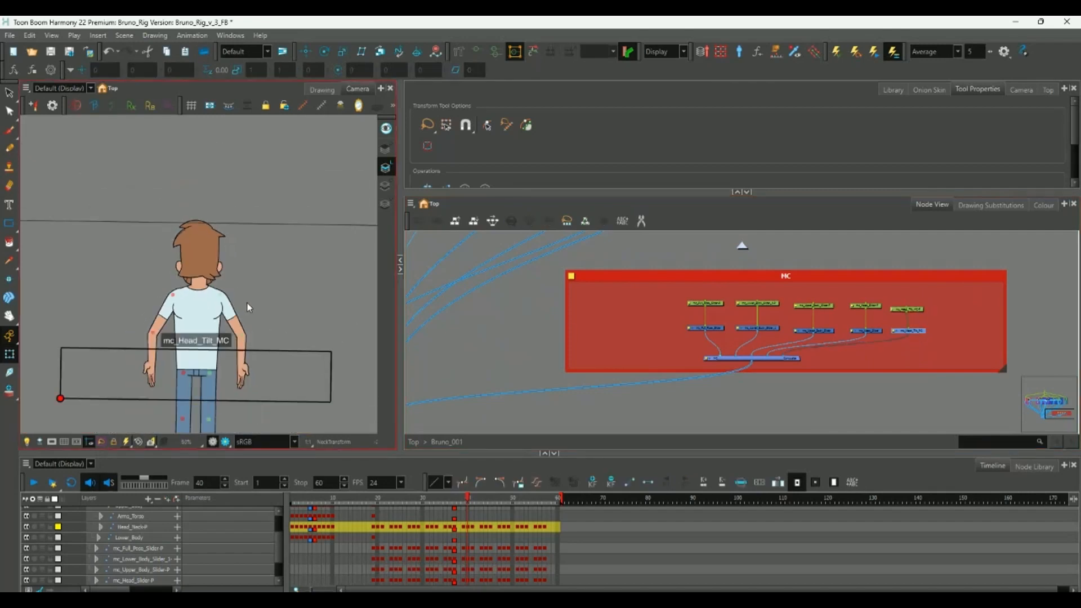
scroll(256, 265, "up", 2)
left_click_drag(247, 264, 261, 241)
scroll(264, 249, "down", 2)
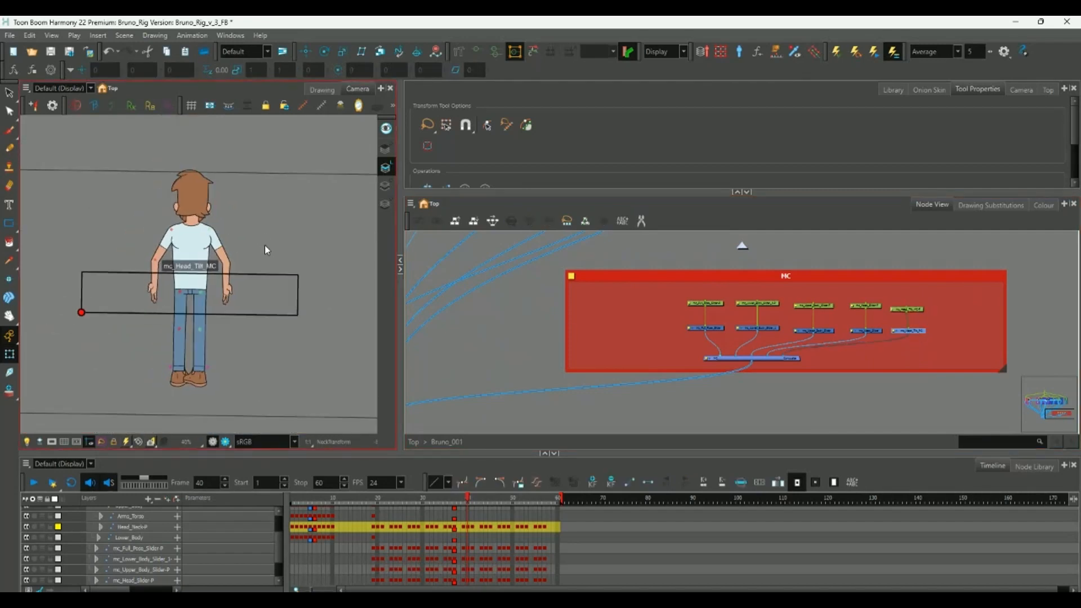
scroll(263, 247, "up", 1)
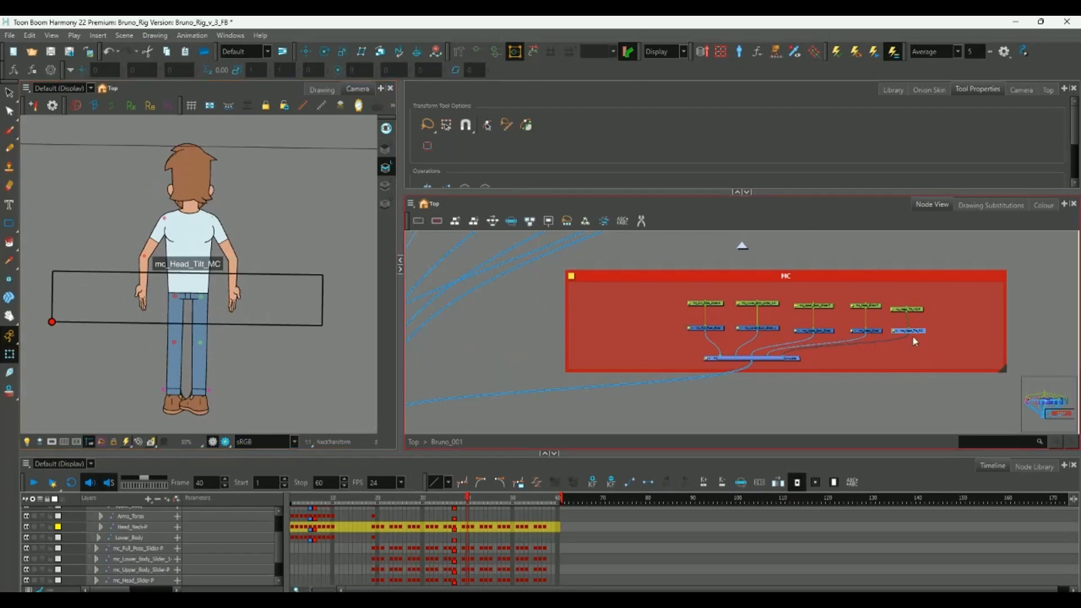
Turn animate mode off and move the mc_Head_Tilt_MC control's peg so the grid sits beside the character's head.
left_click(9, 335)
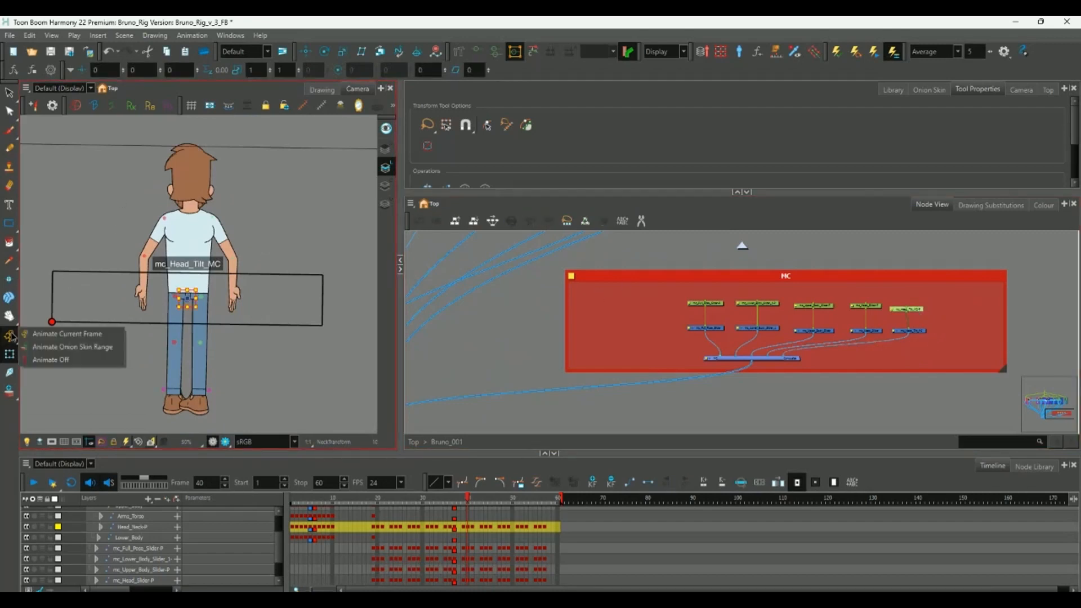
left_click(41, 360)
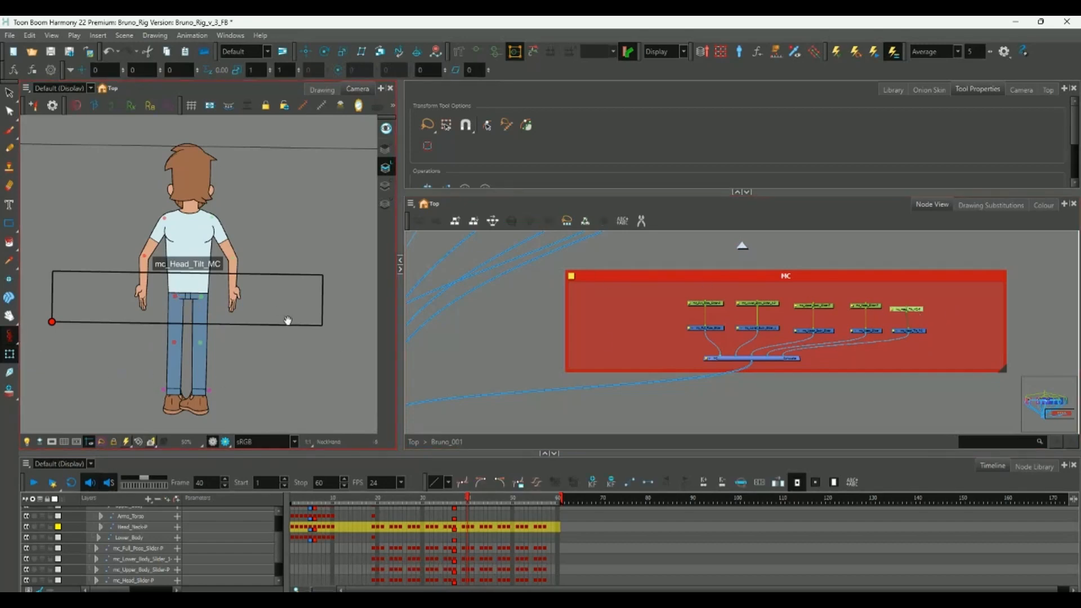
scroll(287, 318, "down", 1)
scroll(199, 271, "down", 1)
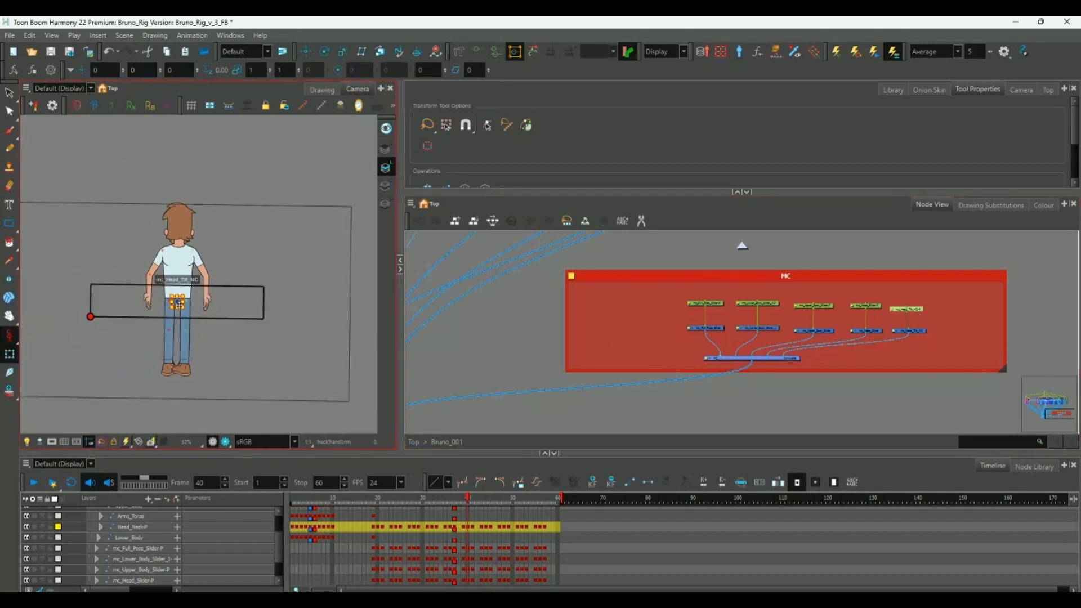
left_click_drag(177, 304, 294, 222)
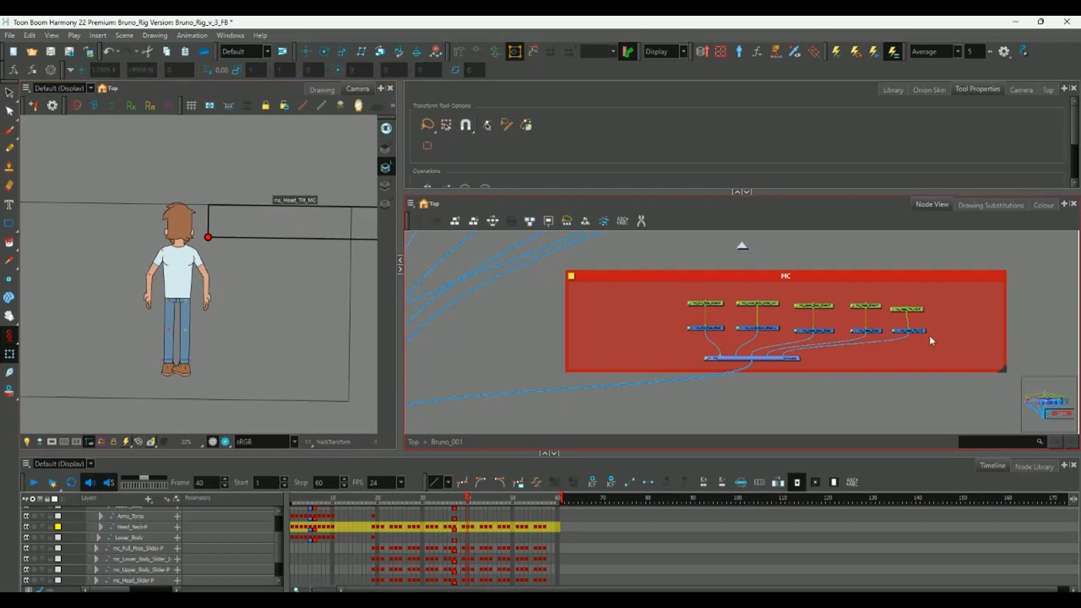
left_click(357, 302)
Add a keyframe to the Master layer at frame 60.
left_click_drag(467, 498, 558, 515)
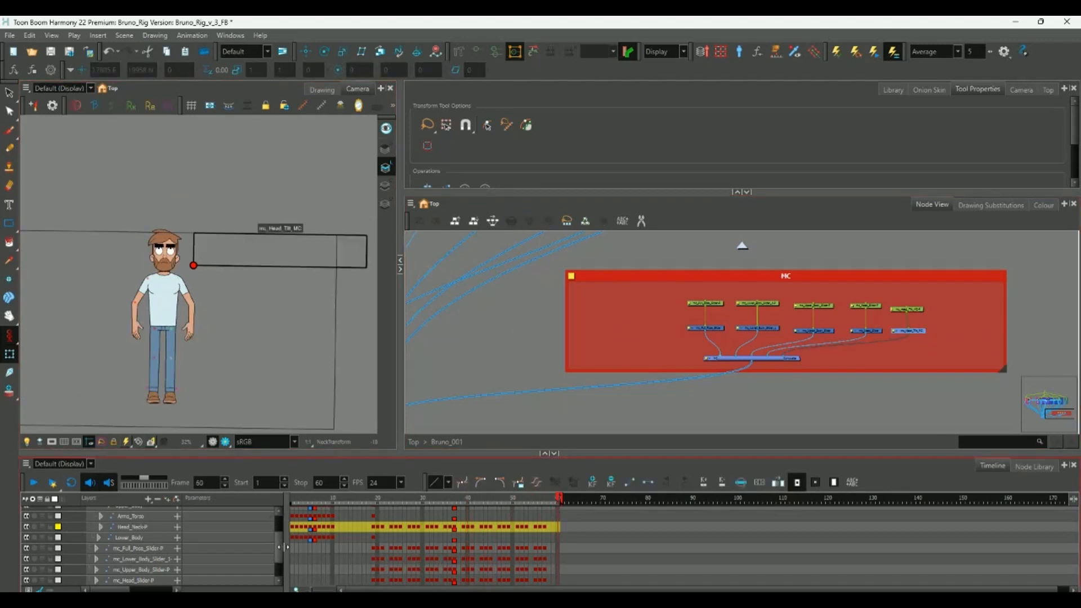
scroll(282, 539, "up", 2)
left_click(98, 532)
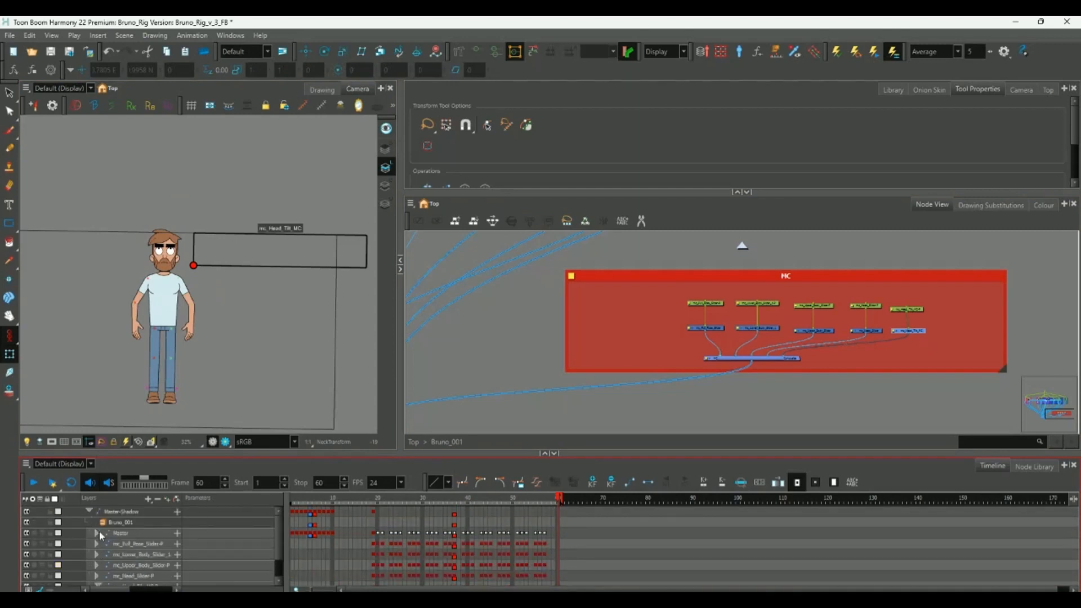
left_click(556, 532)
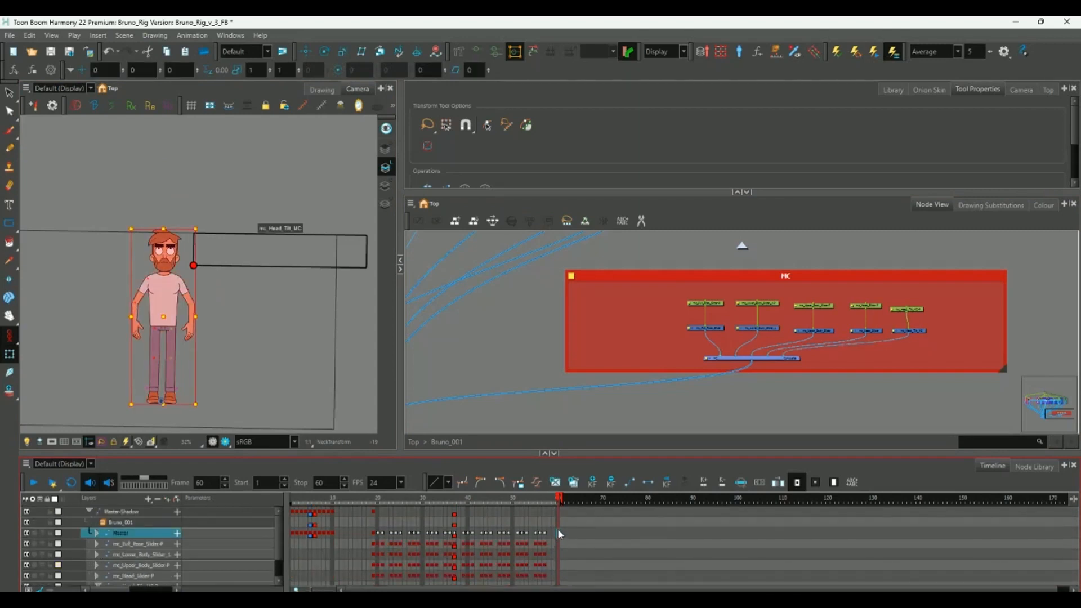
key("ctrl+l")
Turn animate mode back on and test the head turn and tilt by moving the mc_Head_Tilt_MC control point within its grid.
left_click_drag(9, 336, 62, 324)
scroll(204, 255, "up", 3)
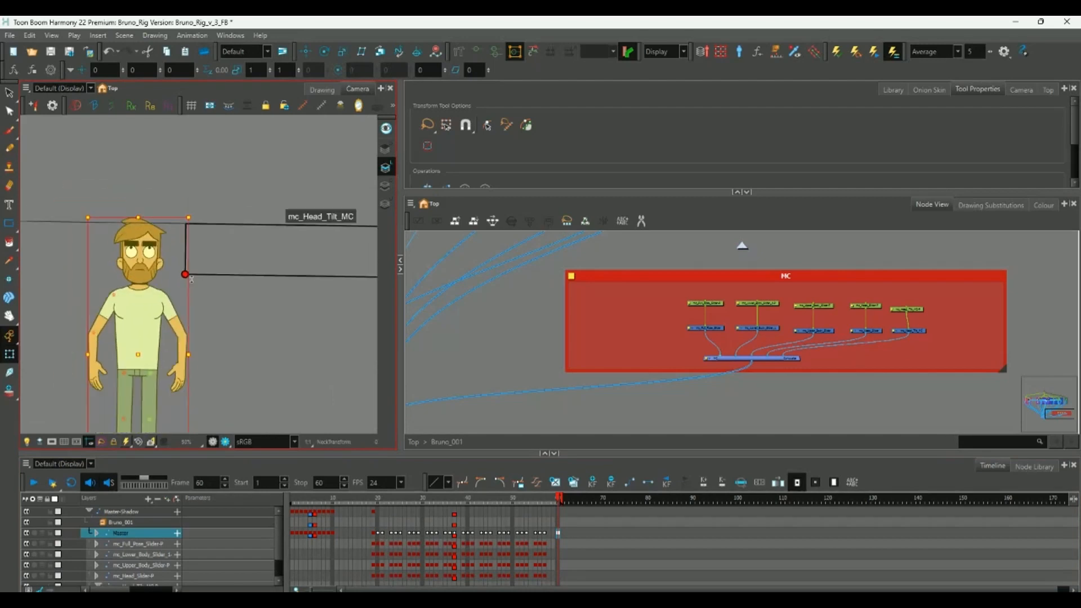
left_click_drag(185, 275, 352, 255)
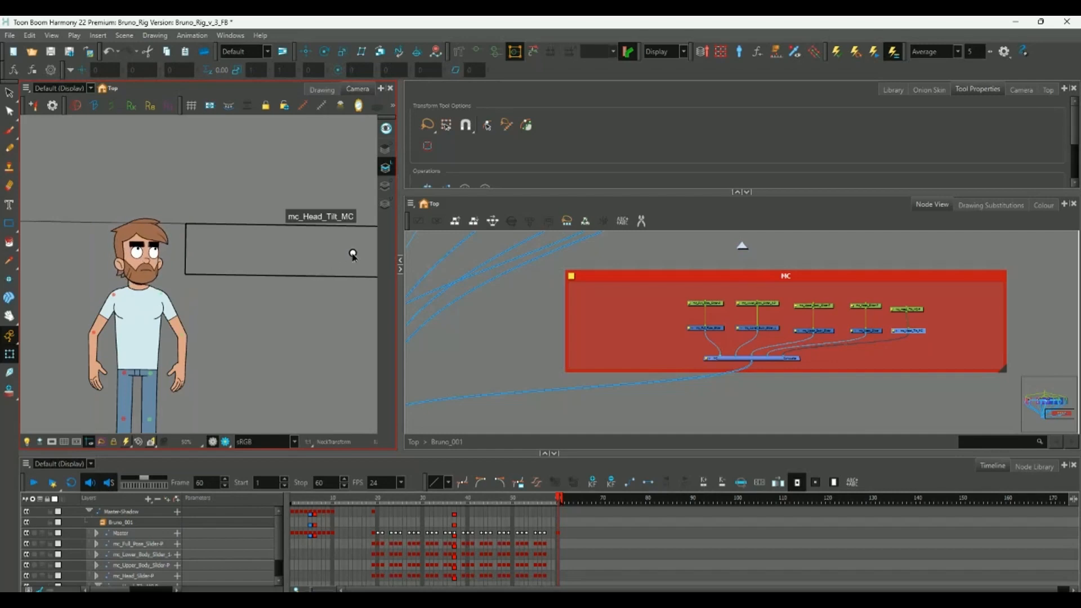
scroll(279, 267, "down", 1)
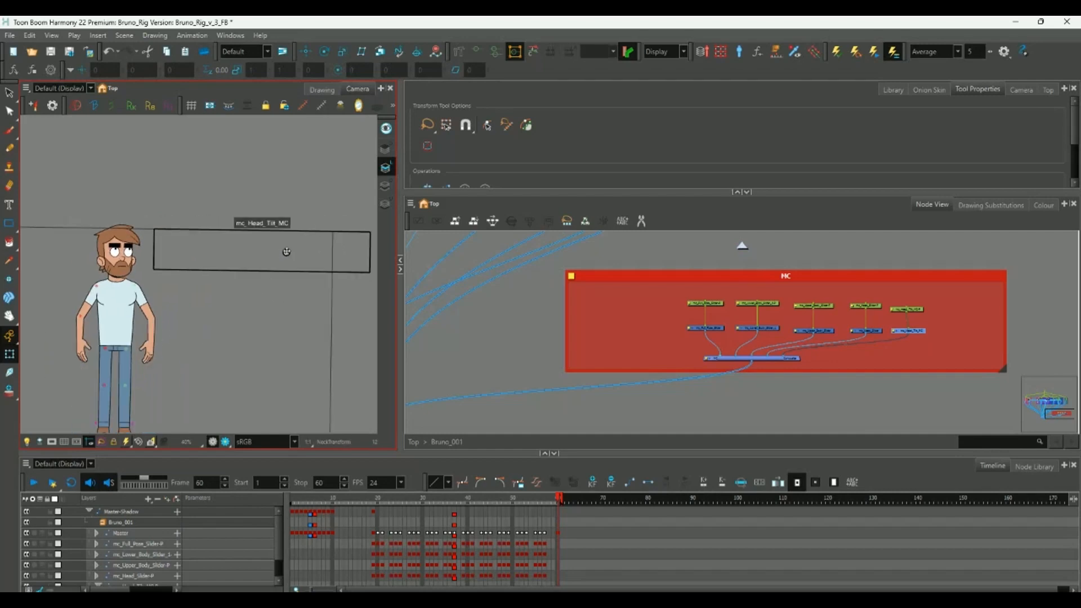
left_click_drag(286, 252, 346, 268)
scroll(218, 260, "up", 2)
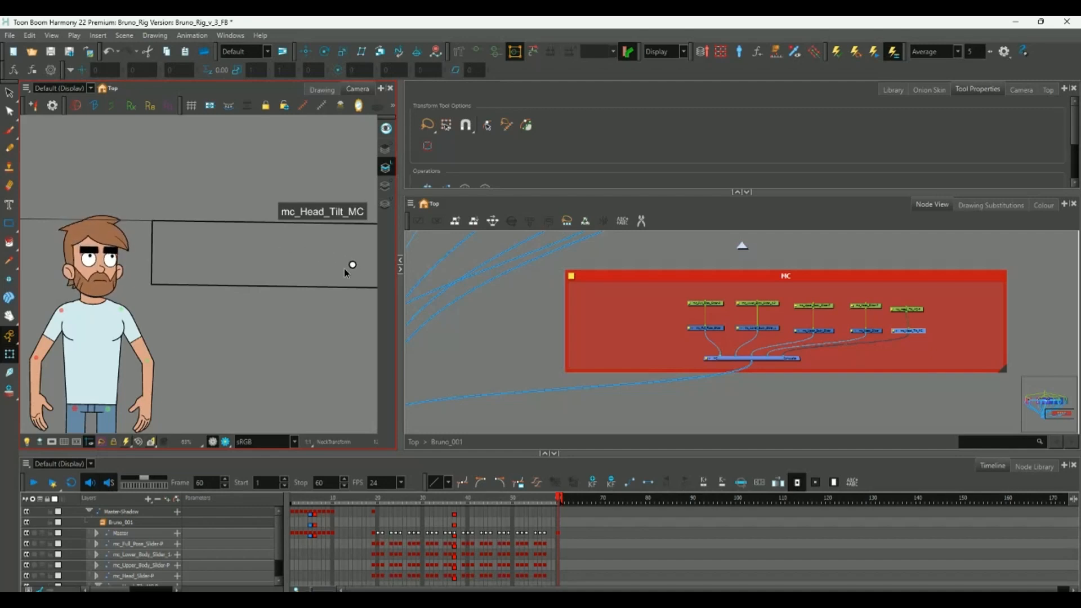
scroll(268, 291, "down", 2)
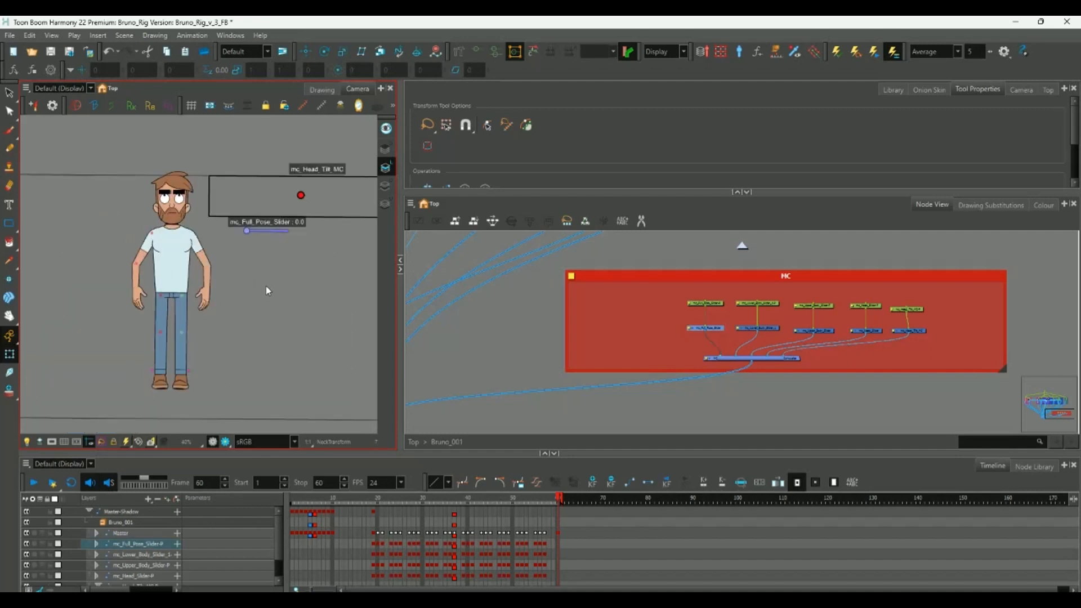
scroll(264, 289, "up", 2)
scroll(262, 287, "down", 2)
scroll(261, 291, "up", 4)
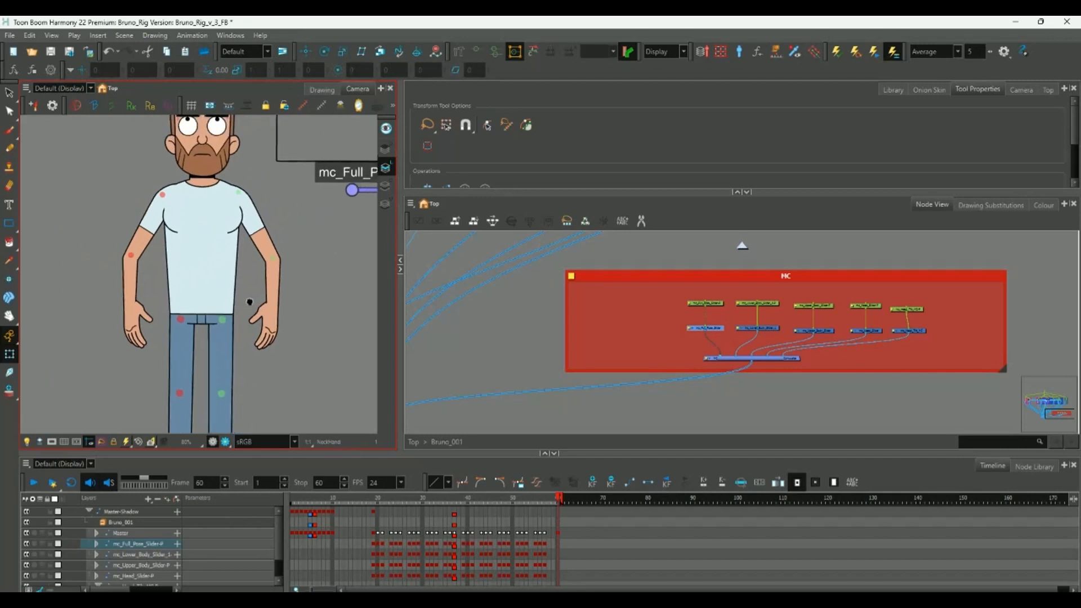
scroll(249, 301, "down", 3)
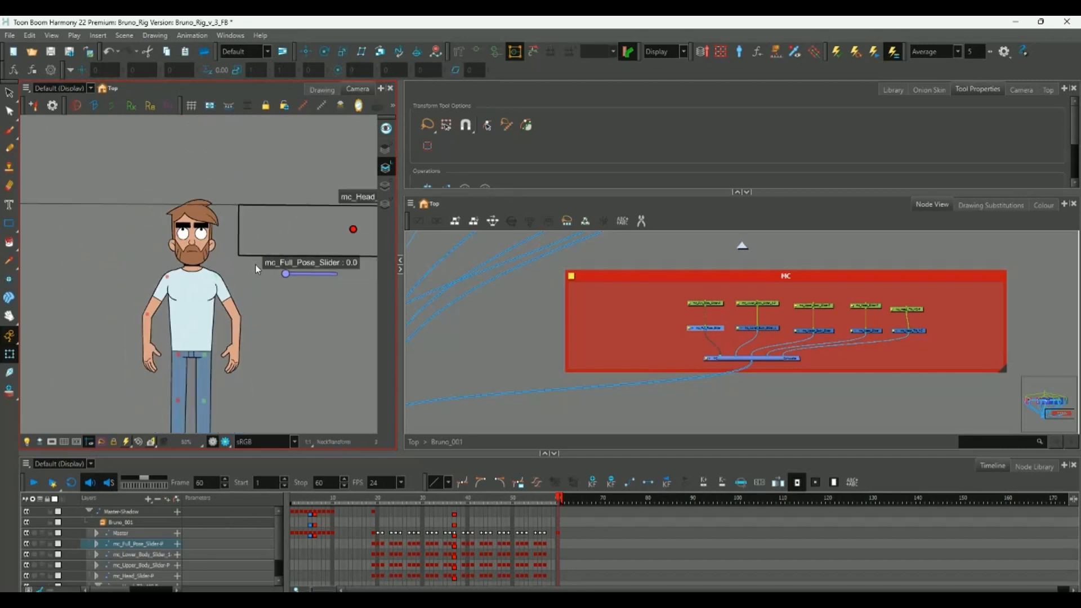
scroll(250, 268, "up", 2)
scroll(242, 259, "down", 1)
scroll(242, 254, "up", 2)
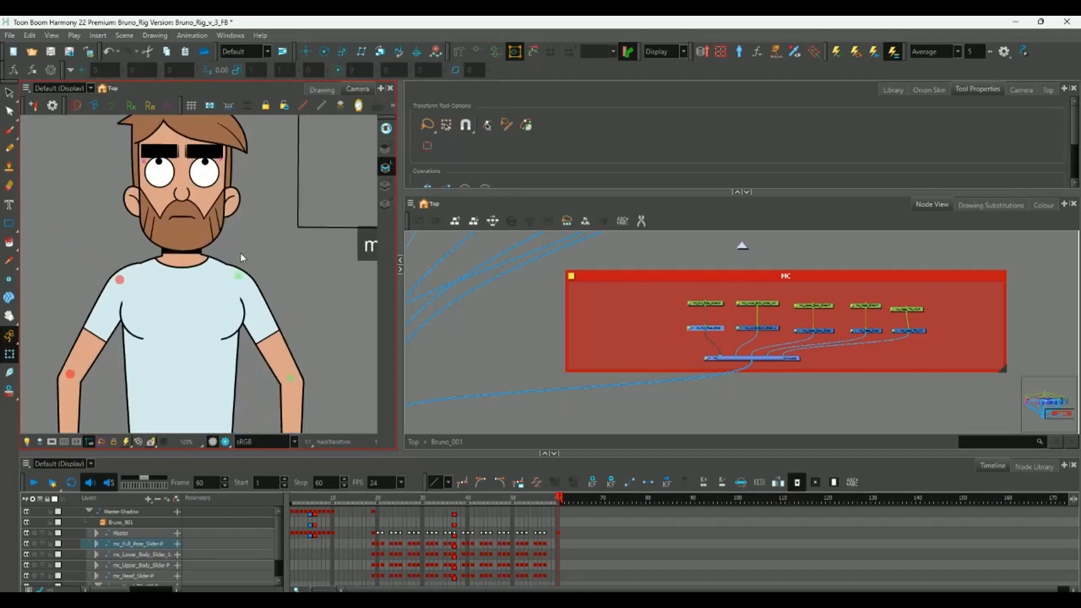
scroll(242, 259, "down", 4)
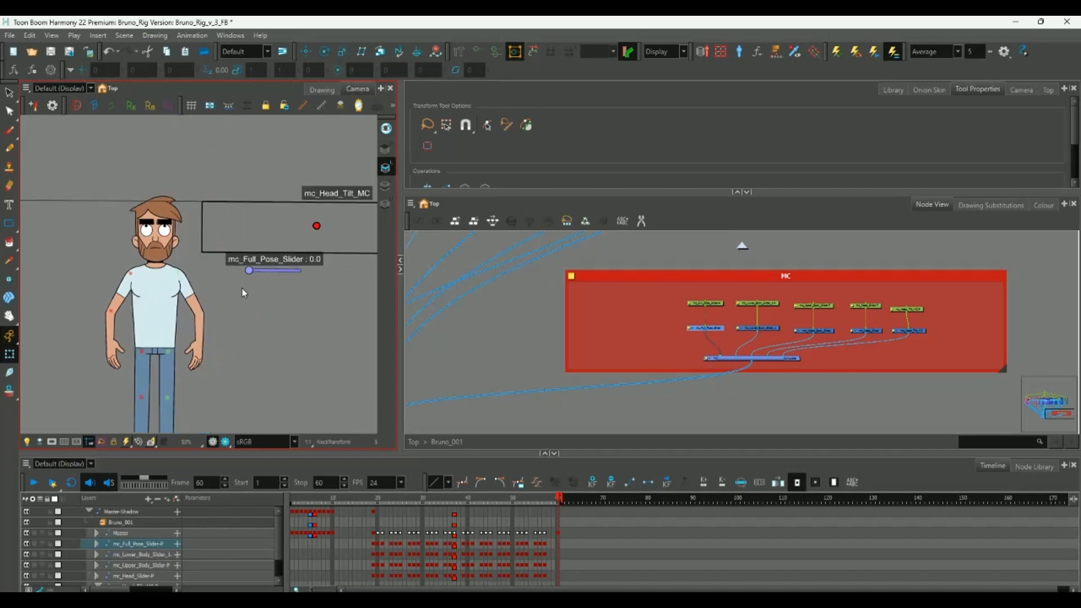
scroll(251, 295, "up", 2)
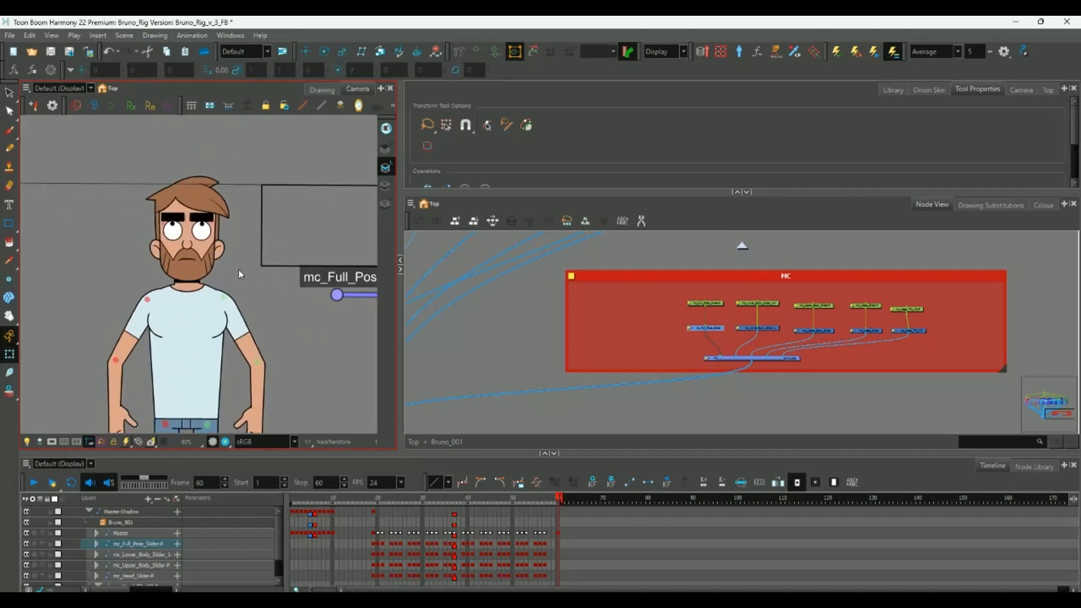
scroll(238, 293, "down", 2)
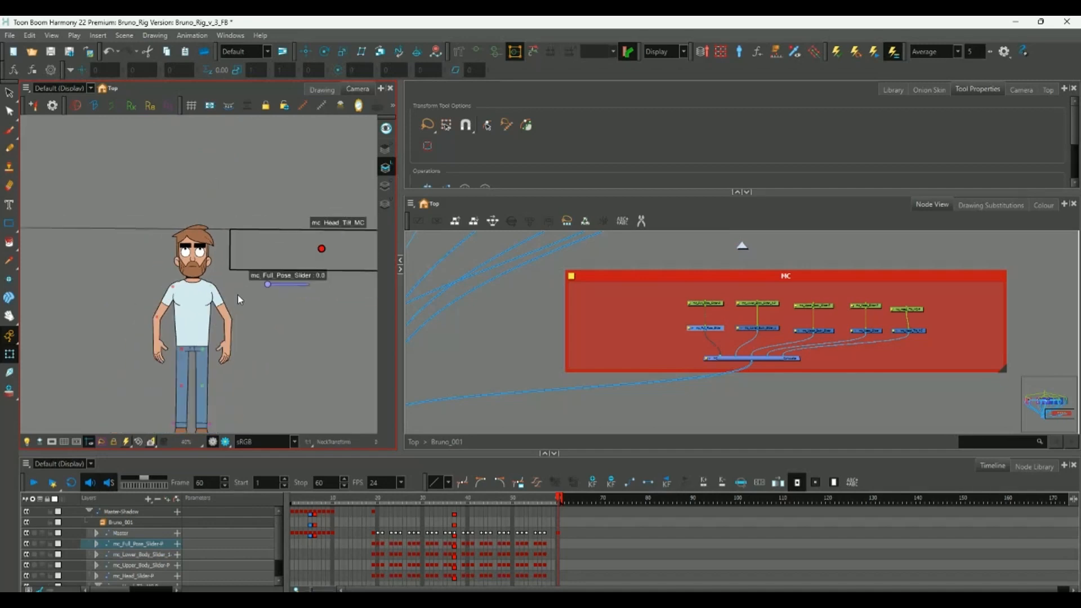
scroll(238, 295, "up", 1)
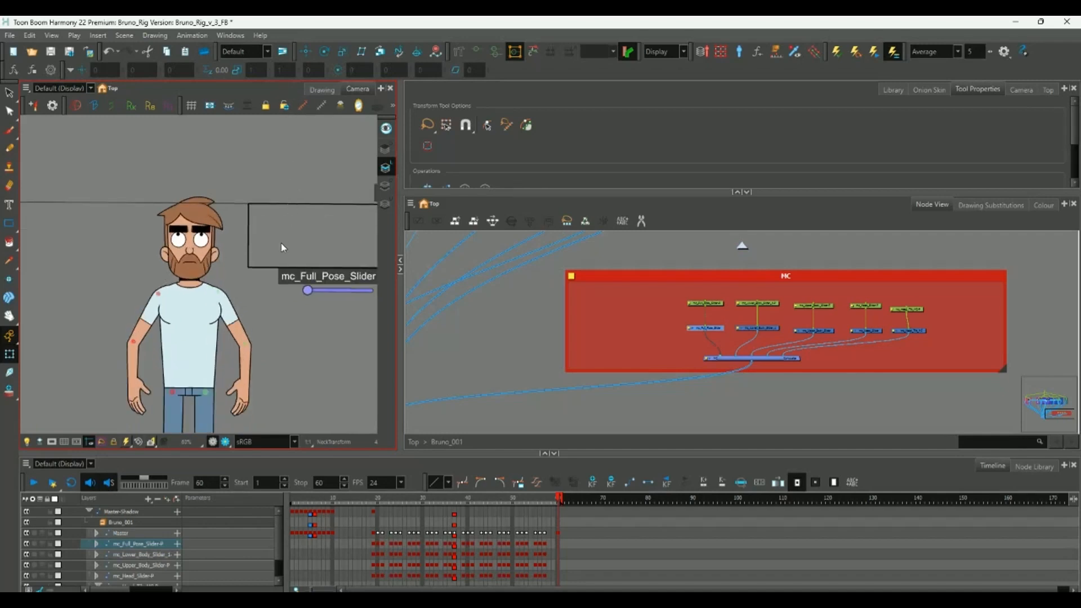
scroll(262, 266, "down", 3)
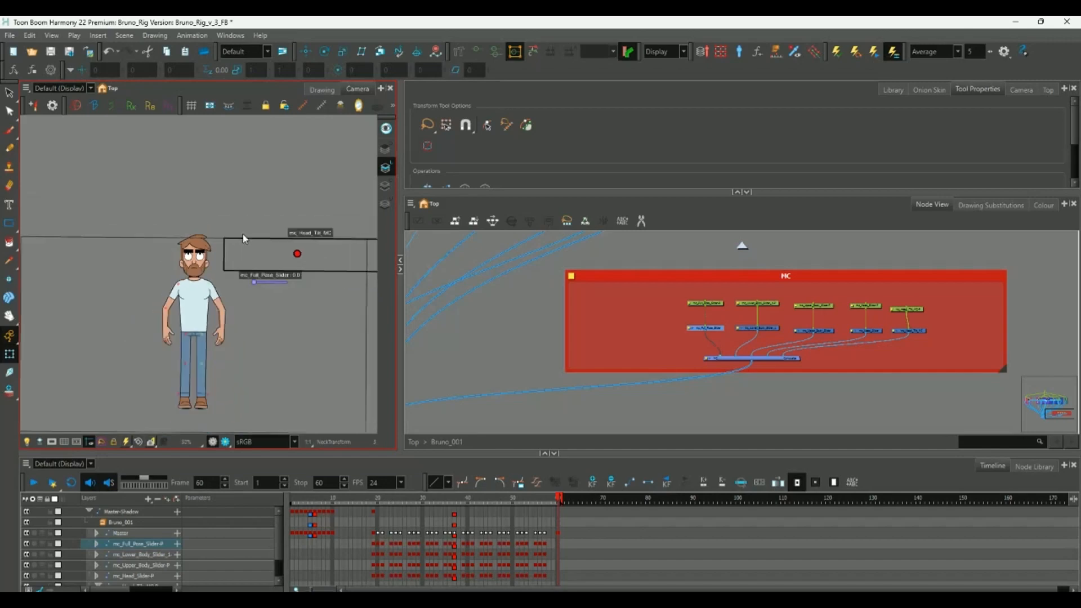
scroll(243, 228, "up", 2)
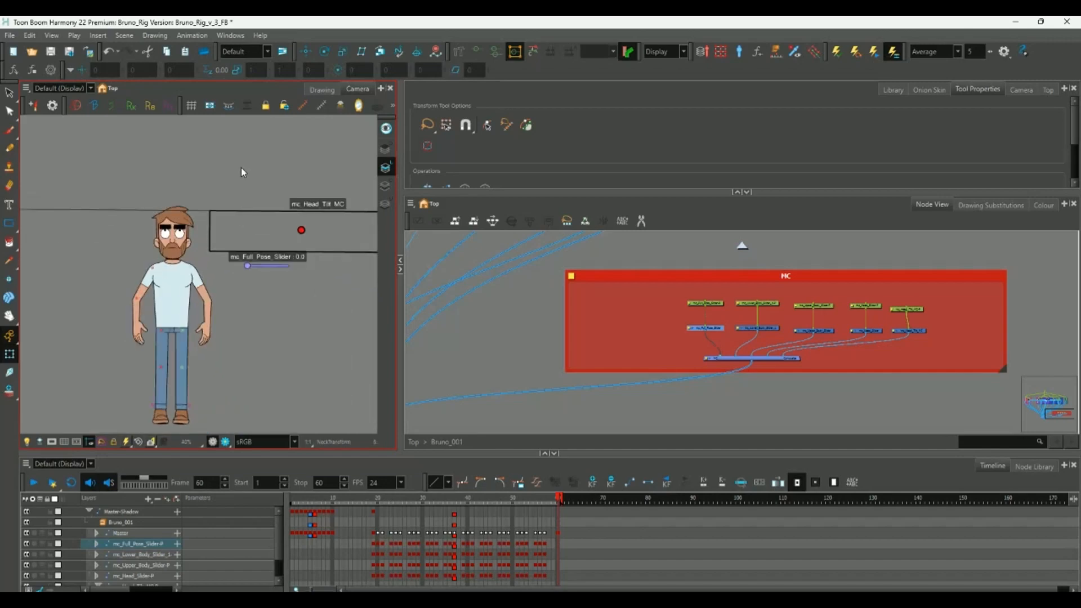
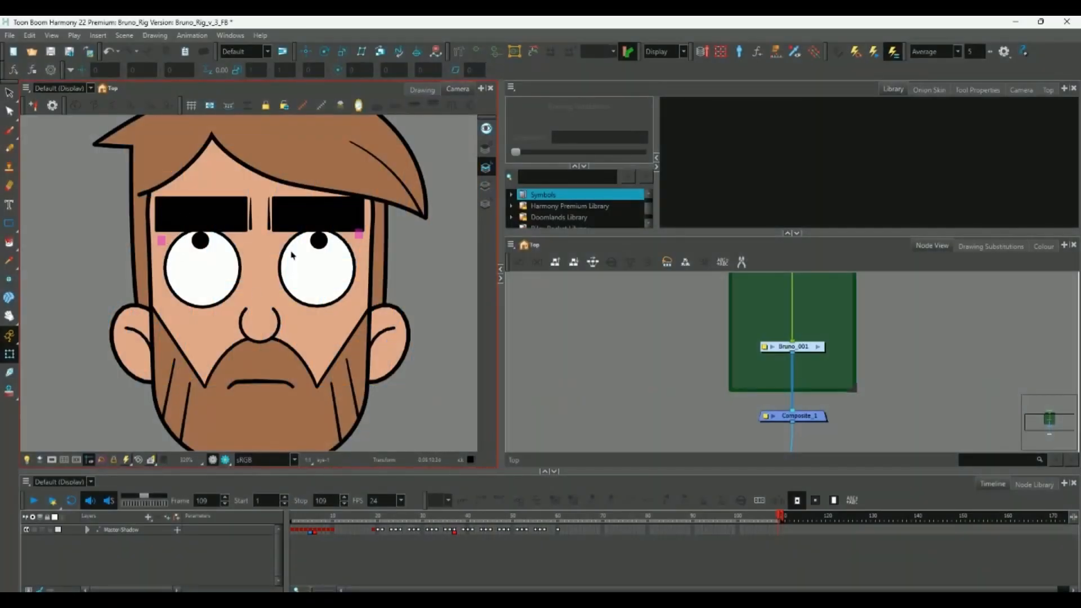
Add keyframes to the Master-Shadow layer at frames 70, 80 and 90.
left_click(603, 530)
key("F6")
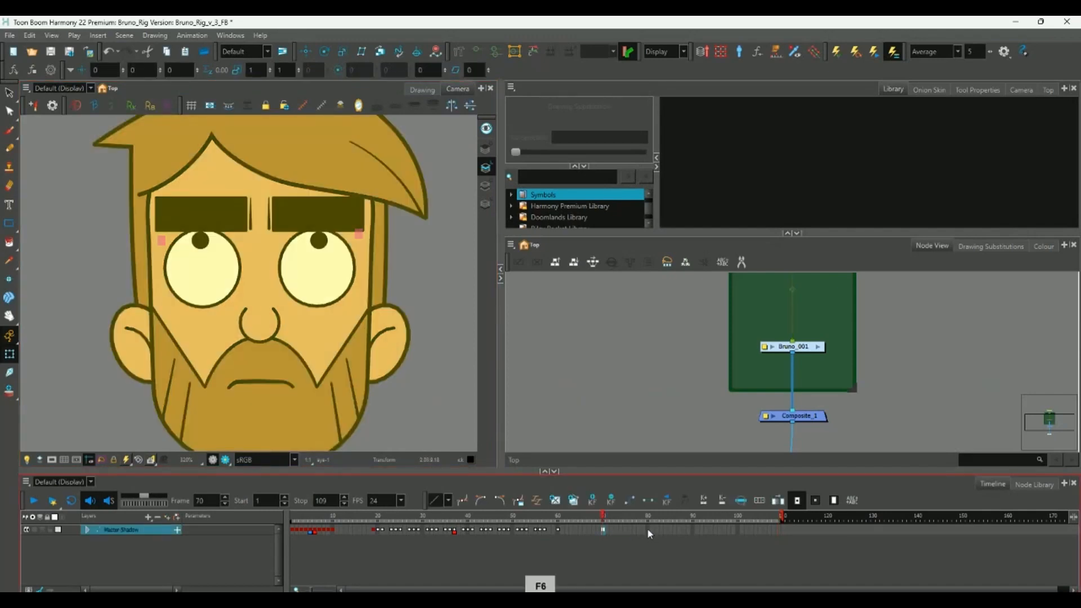
left_click(648, 530)
left_click(693, 530)
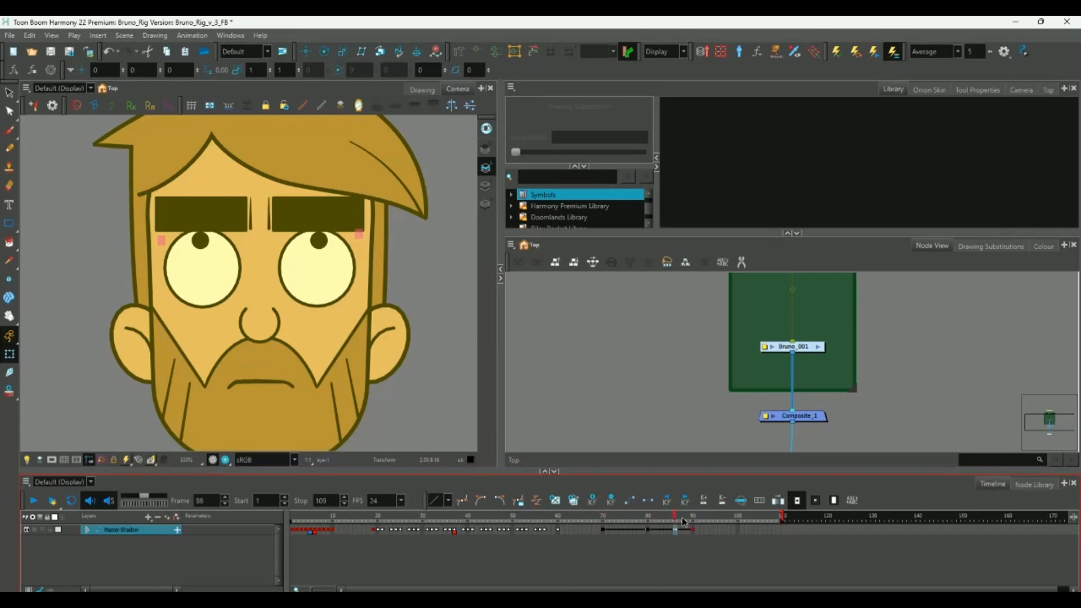
At frame 70, switch the viewer's-left eyelids to drawing 2_OFF and move the top lid up and bottom lid down to open the eye.
left_click(623, 529)
left_click(603, 529)
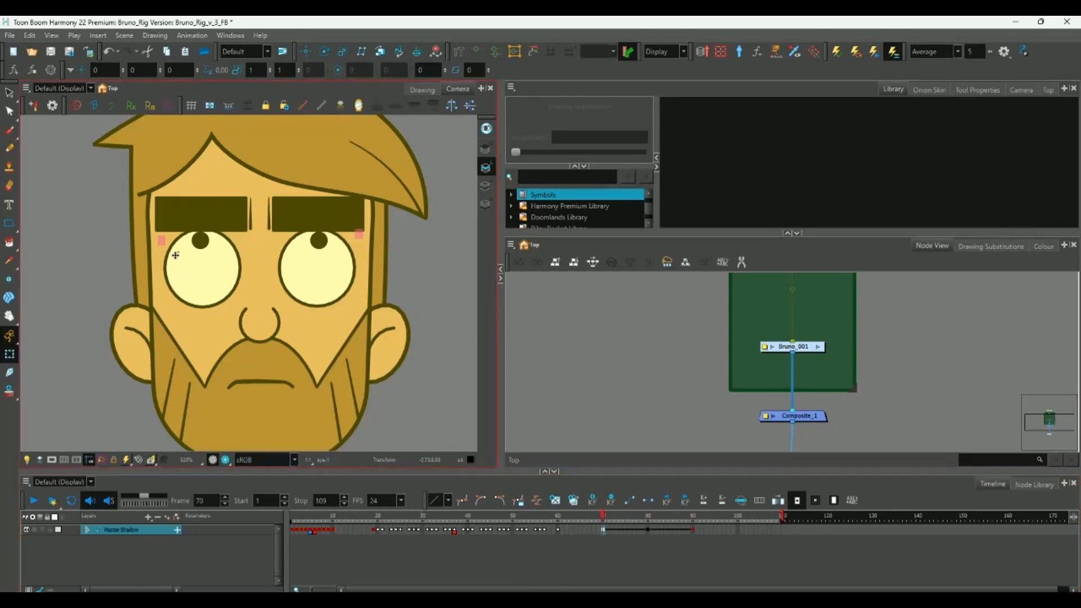
left_click(162, 241)
left_click(986, 245)
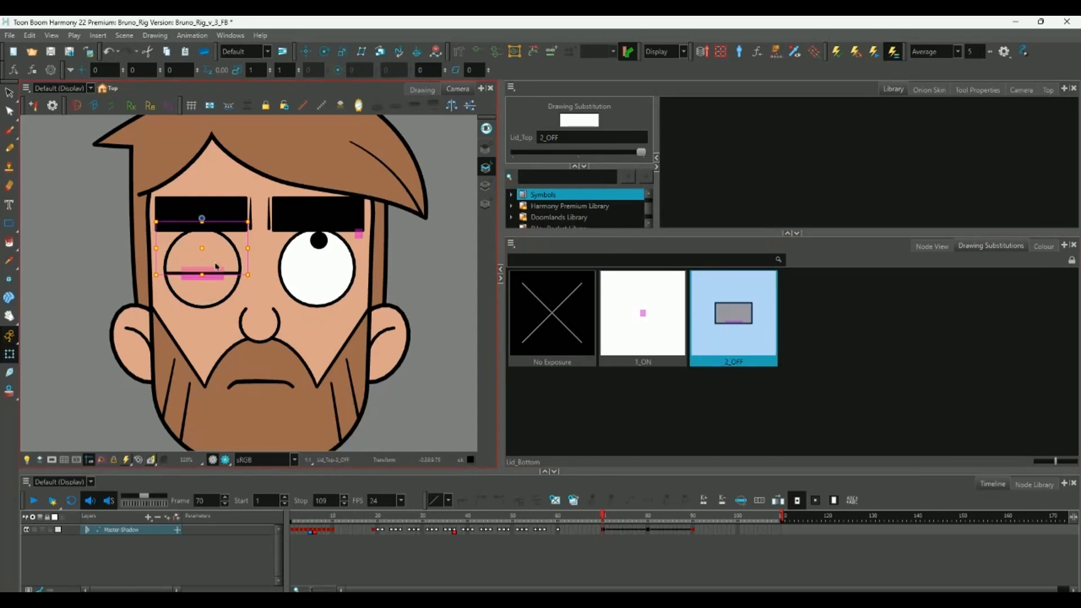
left_click(208, 252)
left_click_drag(199, 237, 199, 181)
left_click(218, 279)
left_click_drag(219, 279, 216, 320)
Switch the viewer's-right eyelids to drawing 2_OFF and move the top lid up and the bottom lid down to open that eye.
left_click(366, 234)
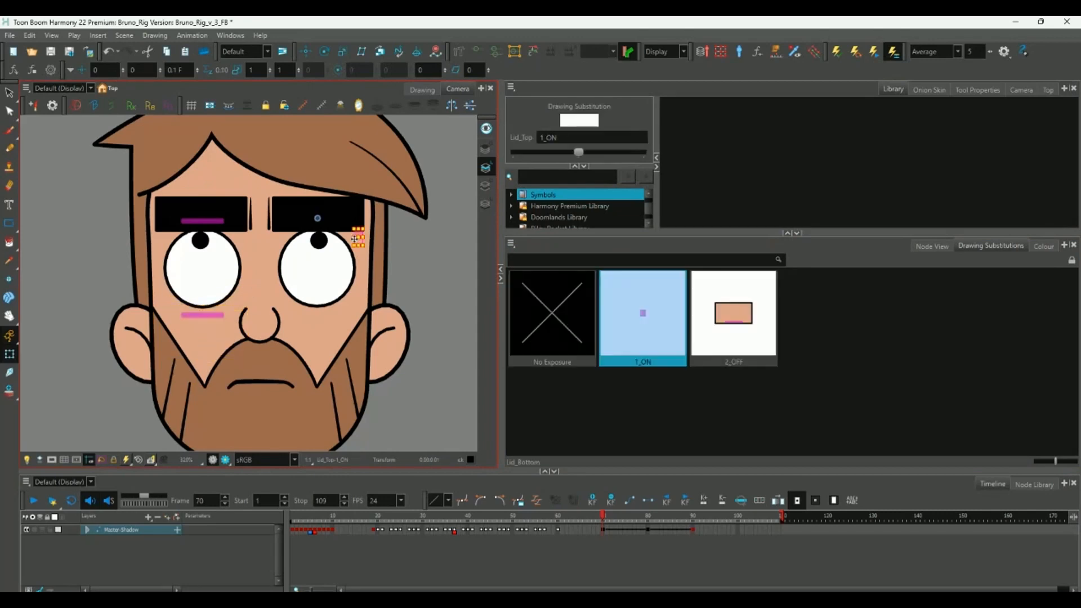
left_click(754, 307)
left_click_drag(338, 264, 337, 216)
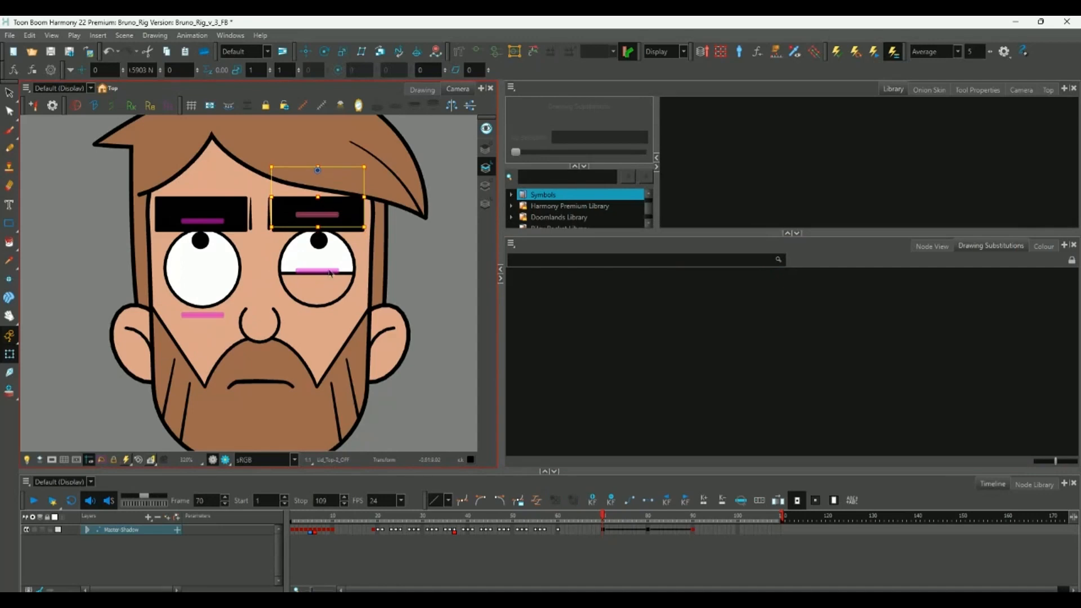
left_click_drag(330, 273, 326, 339)
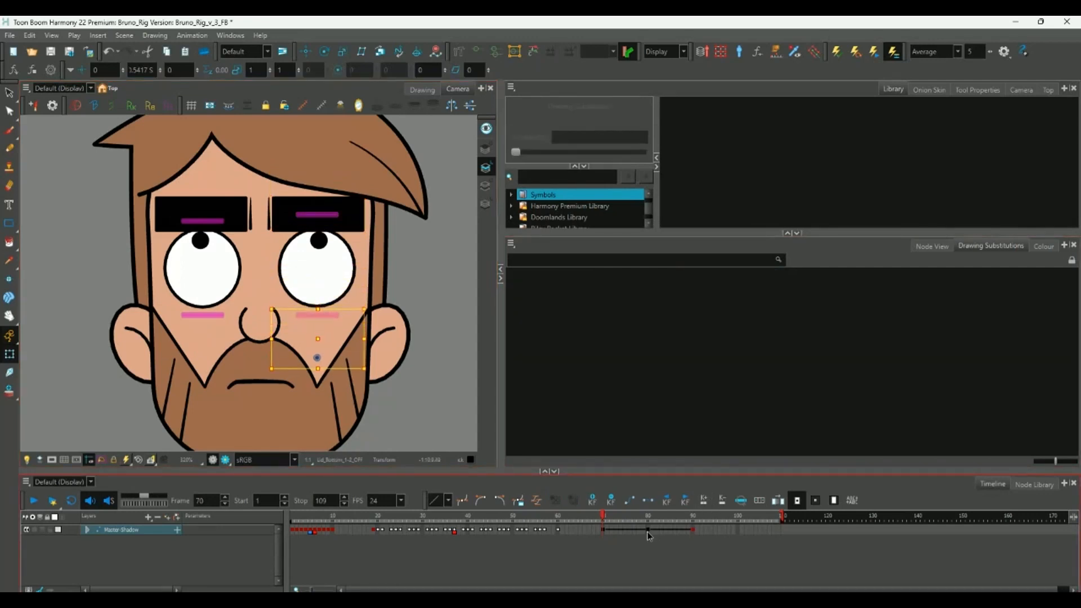
At frame 80, bend the closed top and bottom lids of the viewer's-left eye into a slight downward curve with their deformation points.
left_click(648, 535)
left_click(219, 271)
scroll(191, 271, "up", 5)
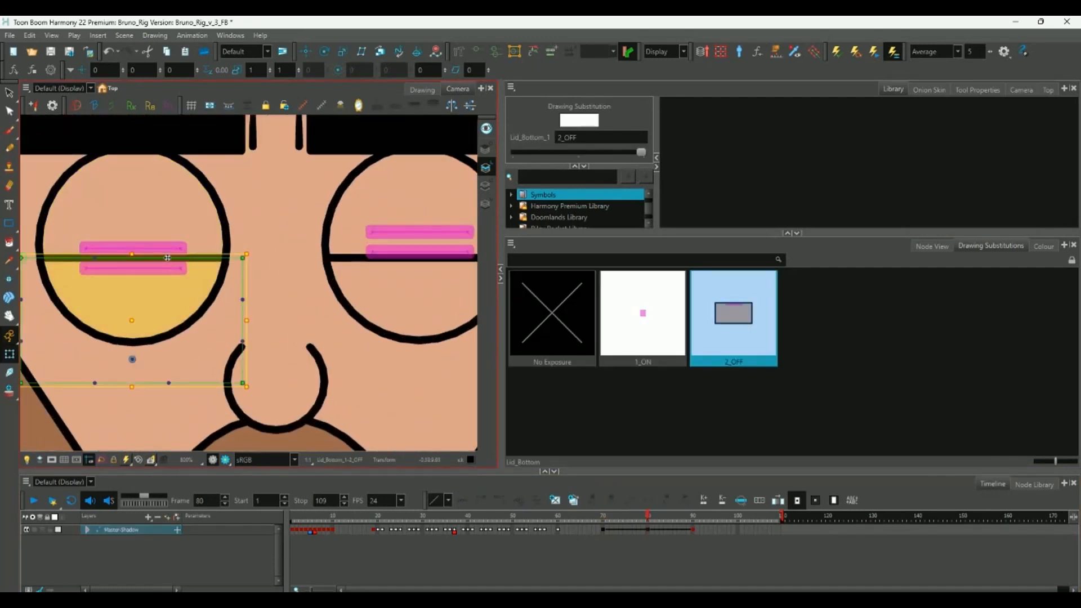
left_click_drag(168, 258, 167, 272)
left_click_drag(94, 258, 93, 275)
left_click(107, 259)
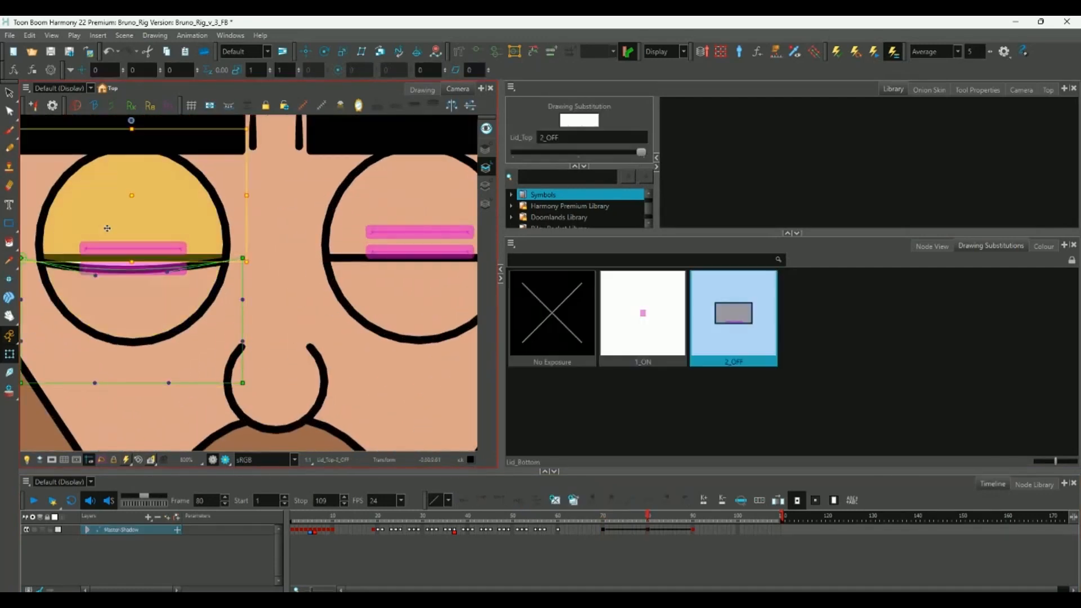
left_click(169, 258)
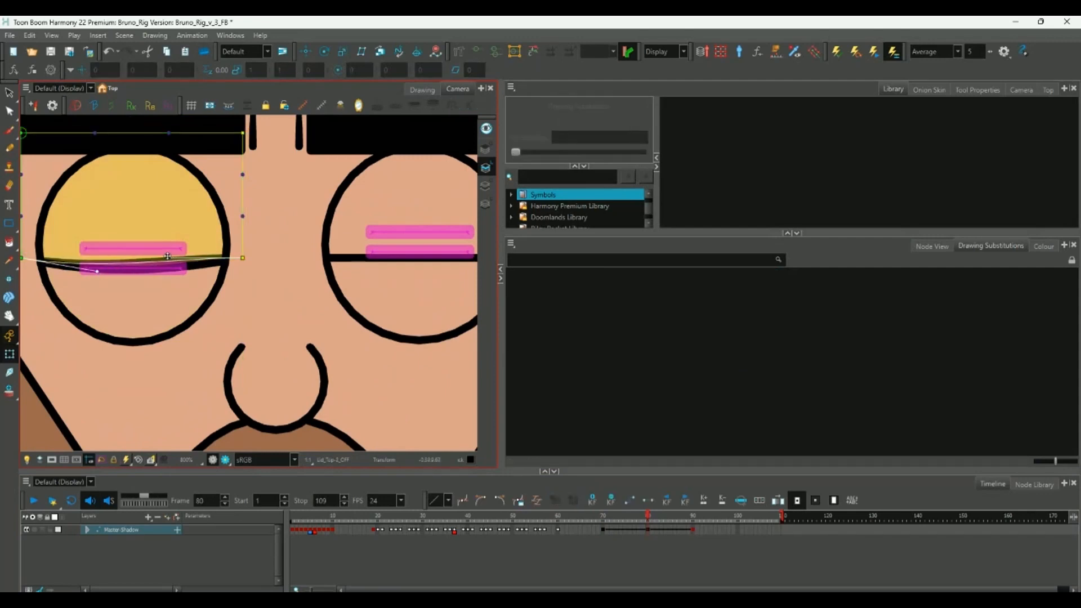
left_click(169, 272)
left_click(185, 265)
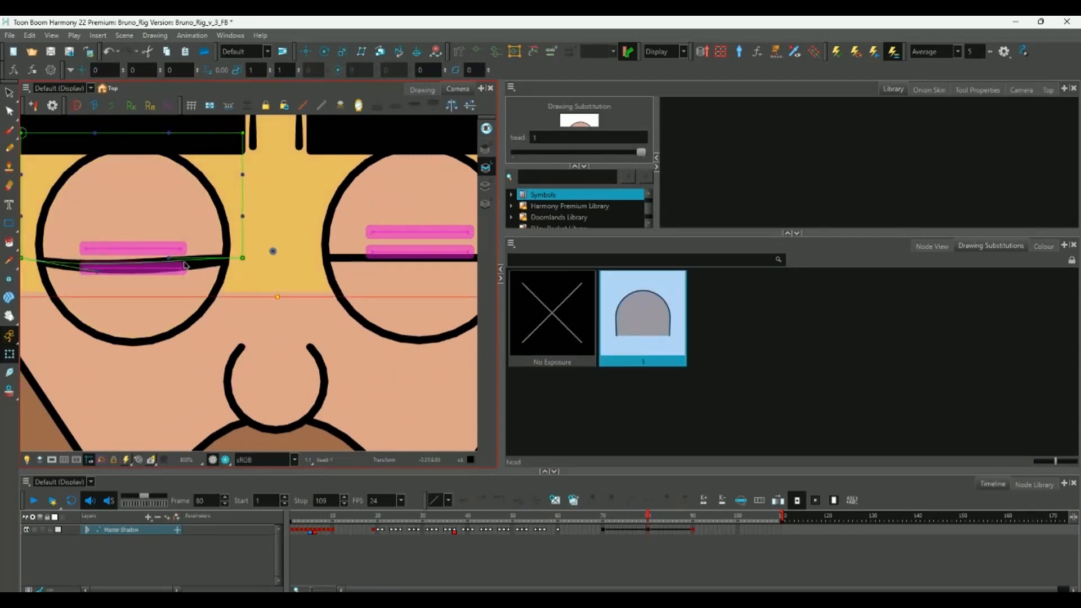
left_click_drag(170, 258, 170, 273)
Bend the closed top and bottom lids of the viewer's-right eye into a matching downward curve with their deformation points.
left_click_drag(428, 259, 333, 282)
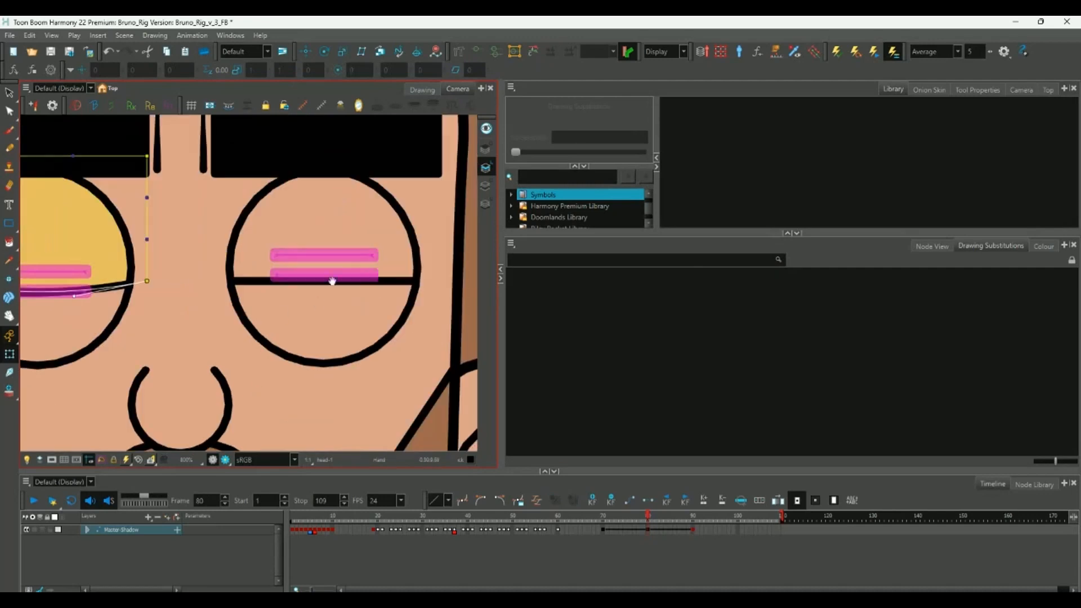
left_click(312, 309)
left_click(287, 284)
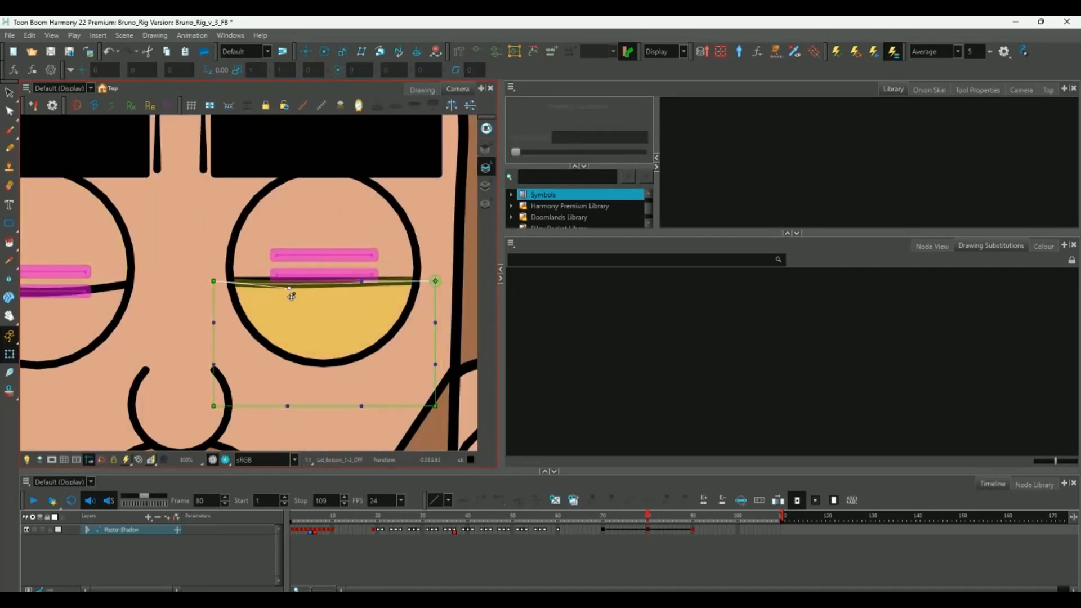
left_click(377, 283)
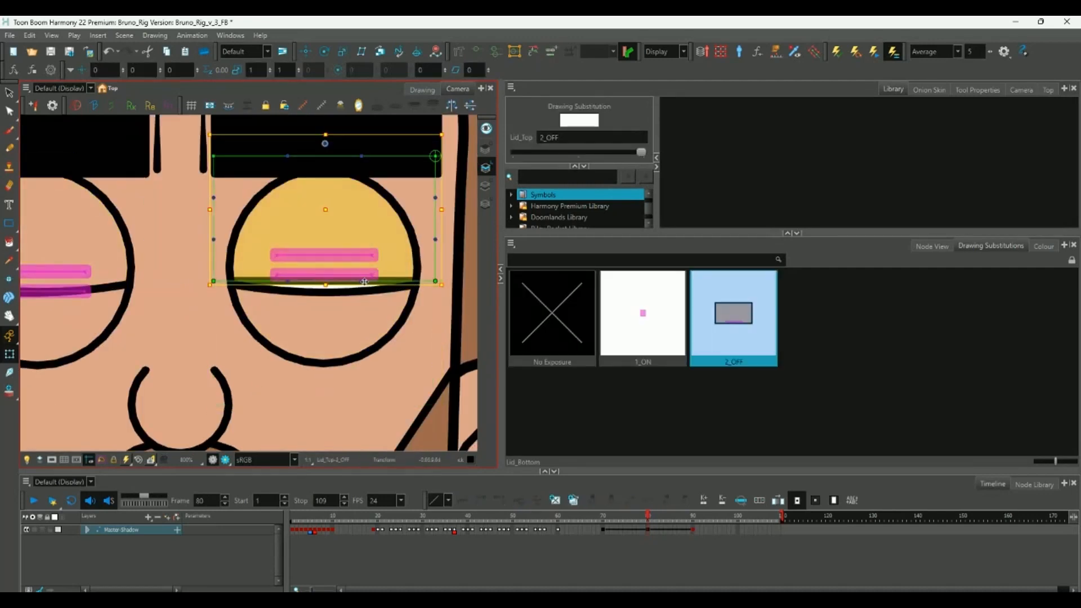
left_click(318, 285)
left_click_drag(287, 281, 290, 295)
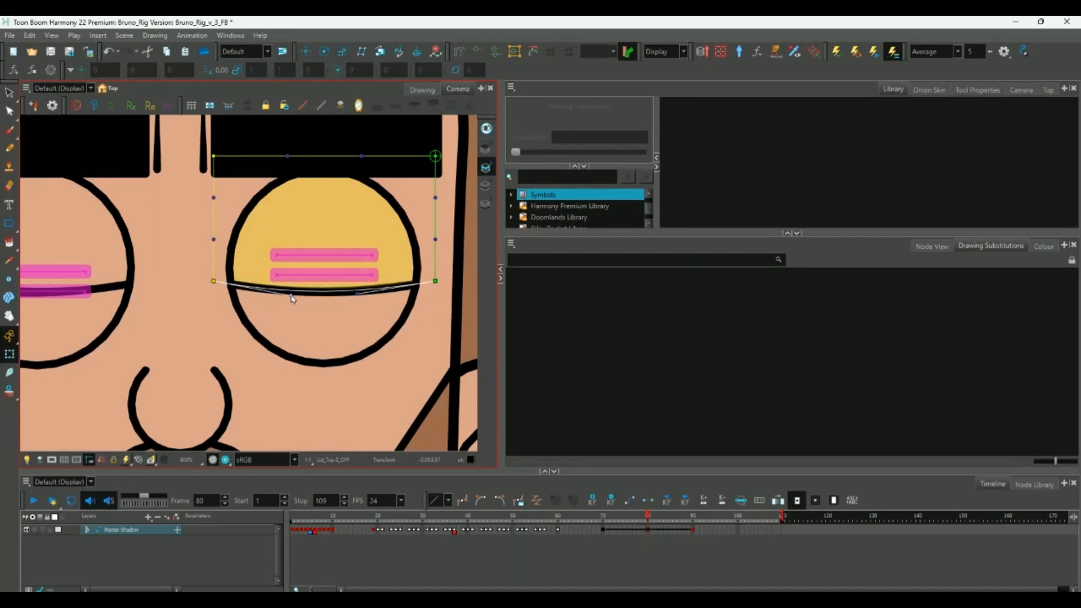
key("2")
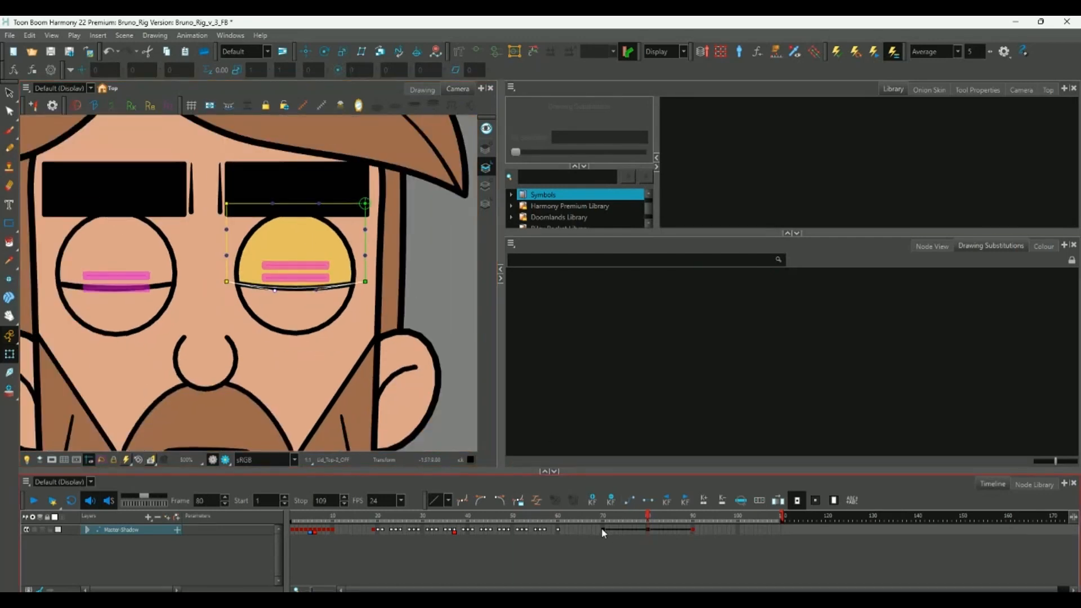
Copy the open-eye pose from frame 70 to frame 90.
left_click(602, 531)
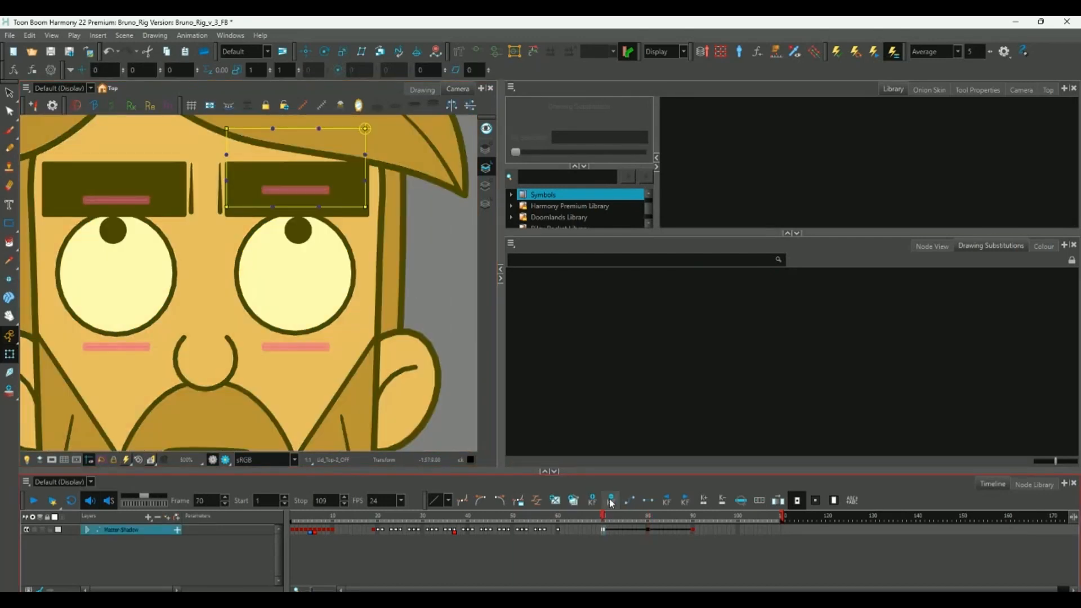
left_click(693, 530)
key("ctrl+v")
mouse_move(602, 521)
left_mouse_down()
mouse_move(688, 528)
mouse_move(598, 529)
left_mouse_up()
left_click(849, 273)
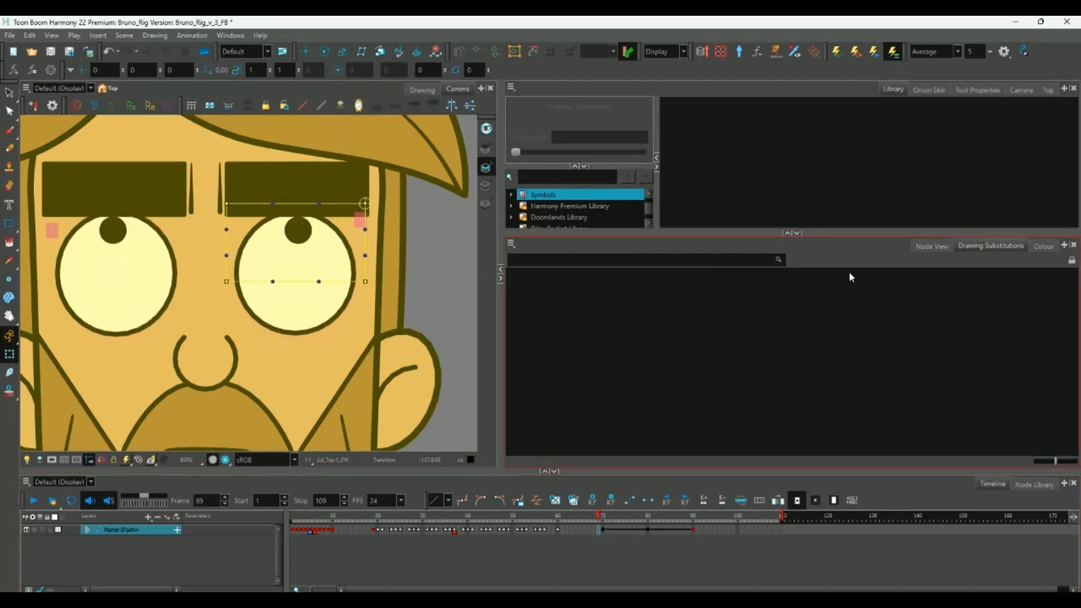
Locate the viewer's-left top lid's nodes inside the F_Eye group and move the eyelids' parent peg higher in the node layout.
left_click(932, 247)
scroll(394, 287, "down", 2)
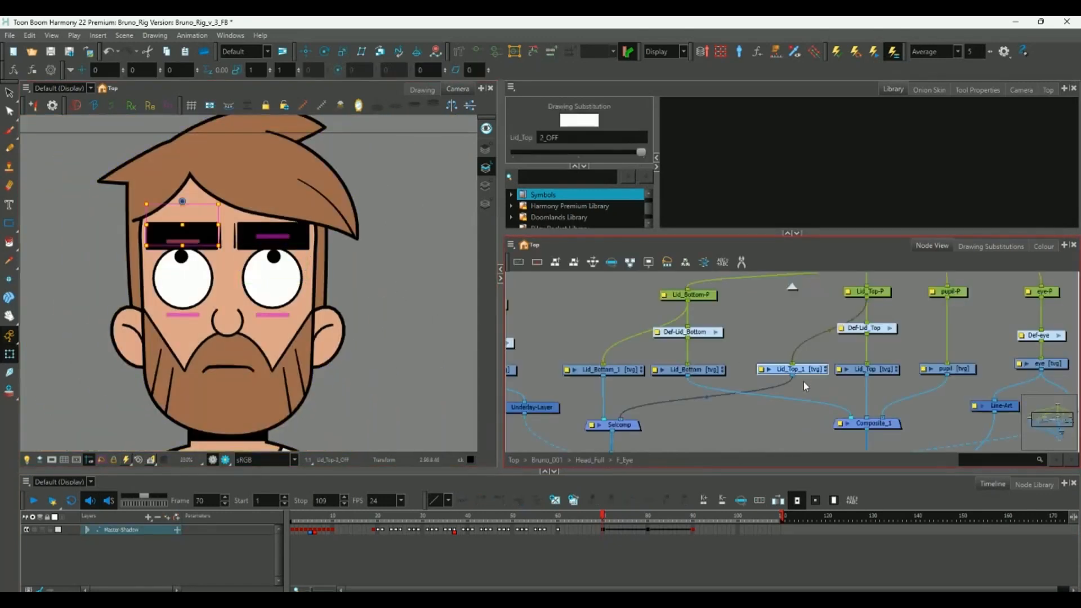
left_click_drag(791, 405, 727, 422)
scroll(770, 400, "down", 2)
left_click(767, 391)
mouse_move(768, 390)
left_mouse_down()
mouse_move(714, 395)
mouse_move(724, 371)
left_mouse_up()
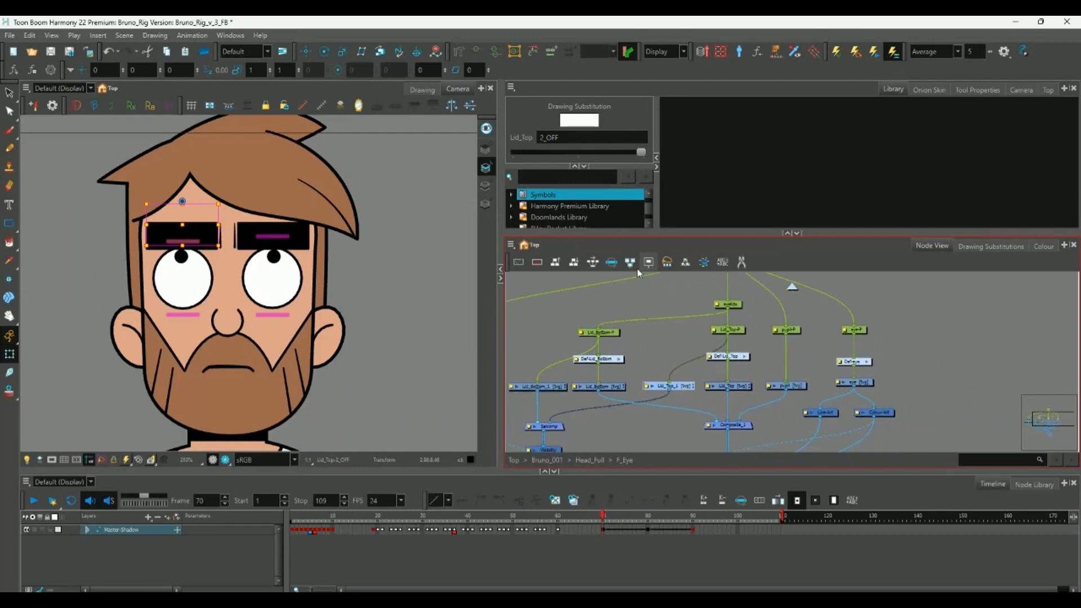
left_click_drag(735, 309, 735, 290)
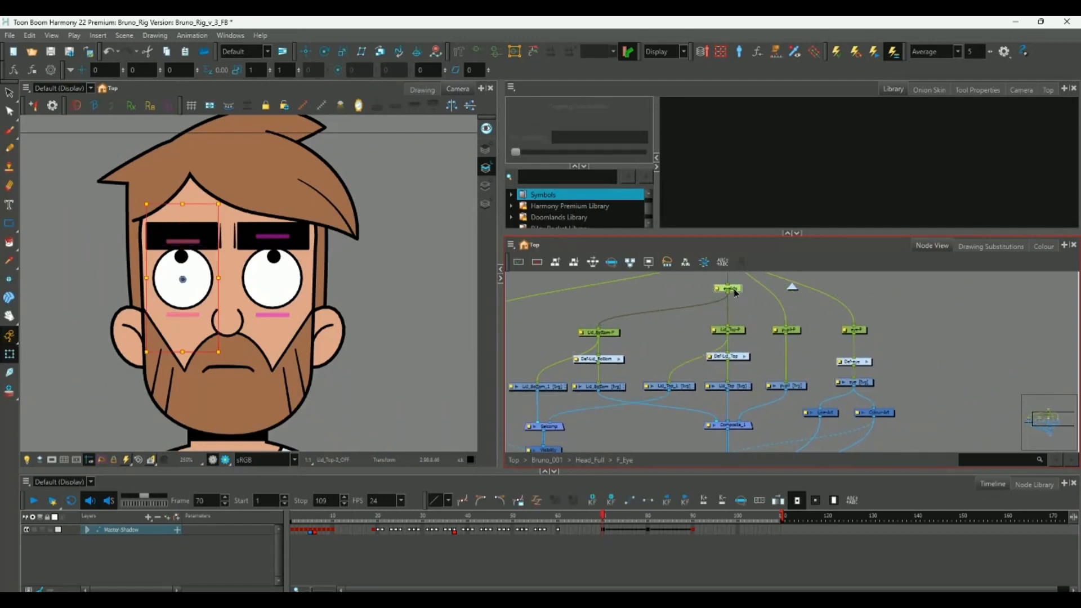
Select the top lid's peg Lid_Top-P together with Def-Lid_Top and the Lid_Top and Lid_Top_1 drawings.
left_click(729, 332)
mouse_move(654, 332)
left_mouse_down()
mouse_move(703, 384)
mouse_move(756, 396)
left_mouse_up()
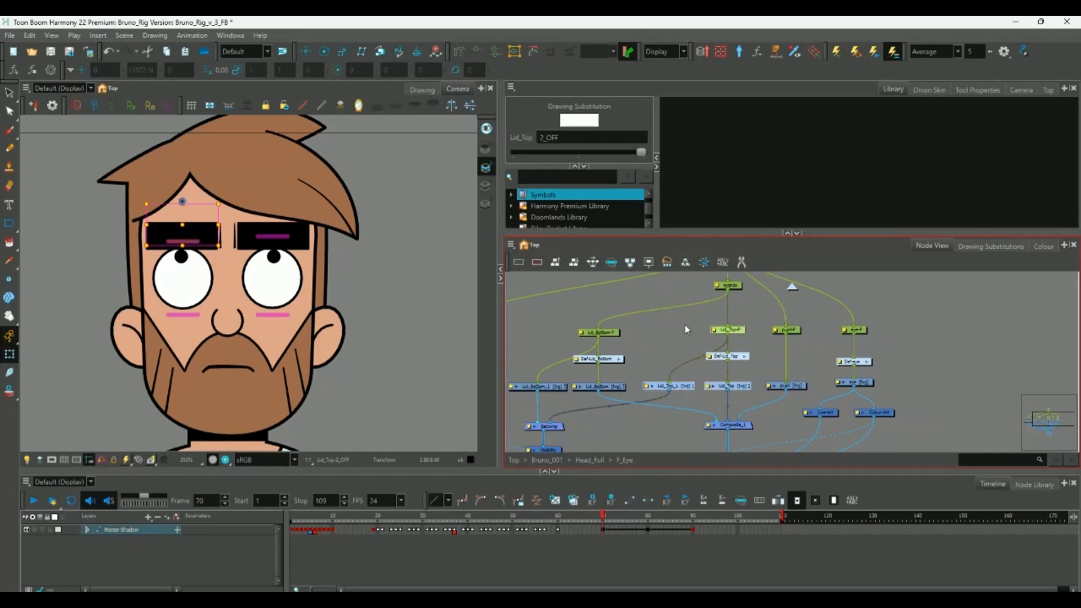
mouse_move(664, 322)
left_mouse_down()
mouse_move(683, 374)
mouse_move(755, 404)
mouse_move(760, 396)
left_mouse_up()
left_click_drag(666, 318, 746, 397)
scroll(747, 396, "up", 3)
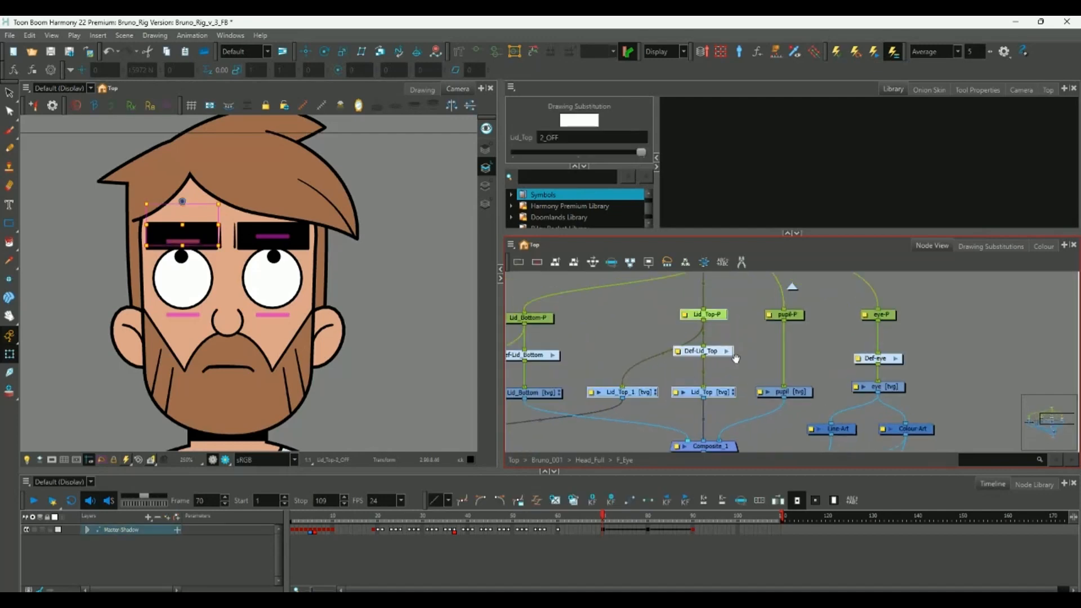
Start the Master Controller Slider Wizard for the selected lid nodes and set its source frame range to 70 through 90.
left_click(962, 133)
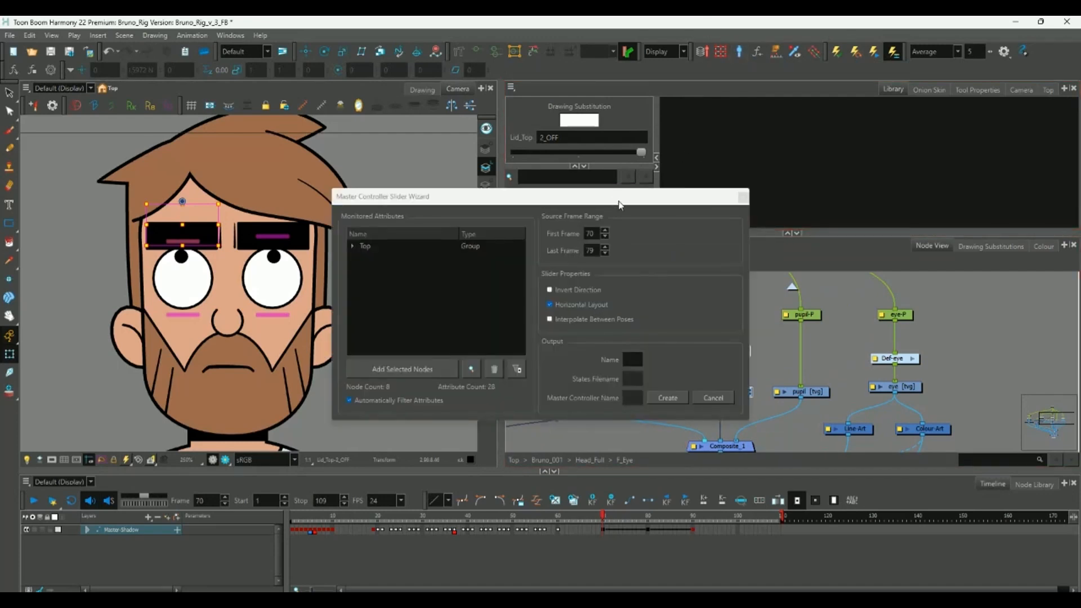
left_click_drag(619, 204, 506, 168)
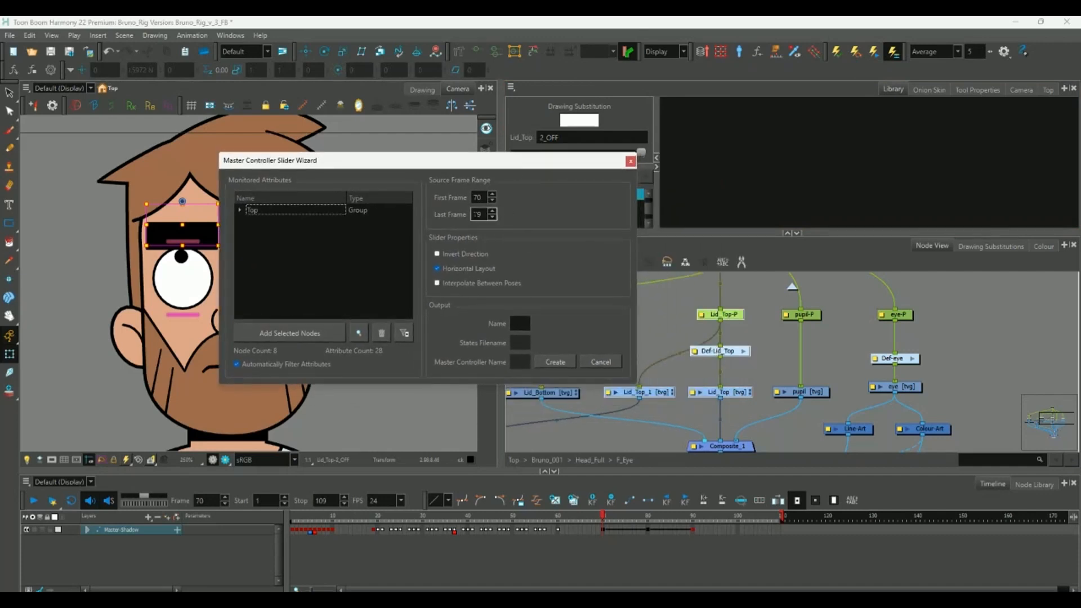
left_click(479, 214)
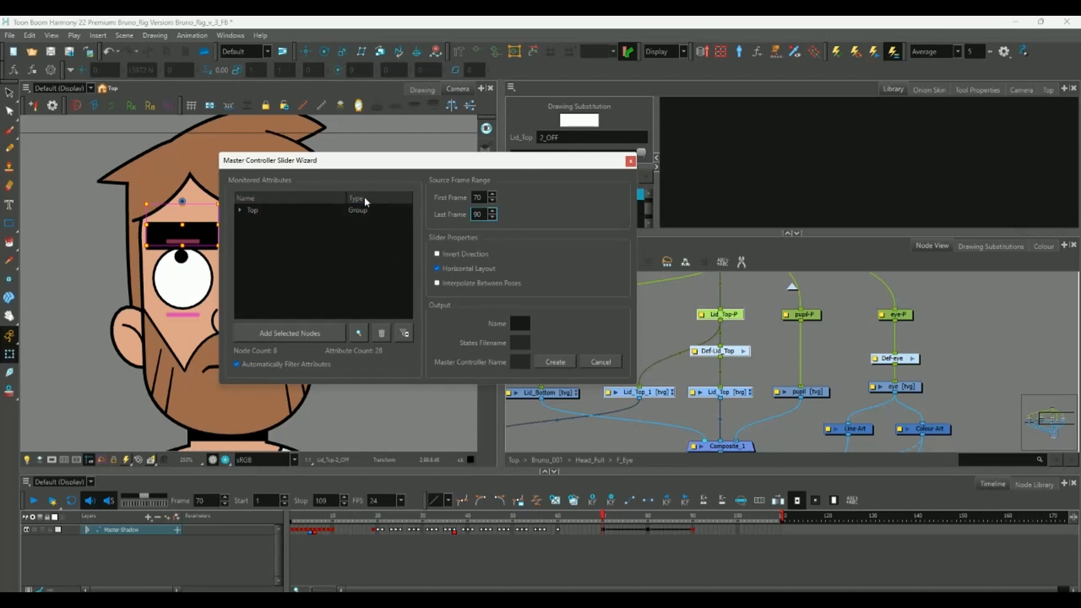
Examine which F_Eye nodes the wizard lists under its monitored attributes.
left_click(241, 209)
left_click(251, 219)
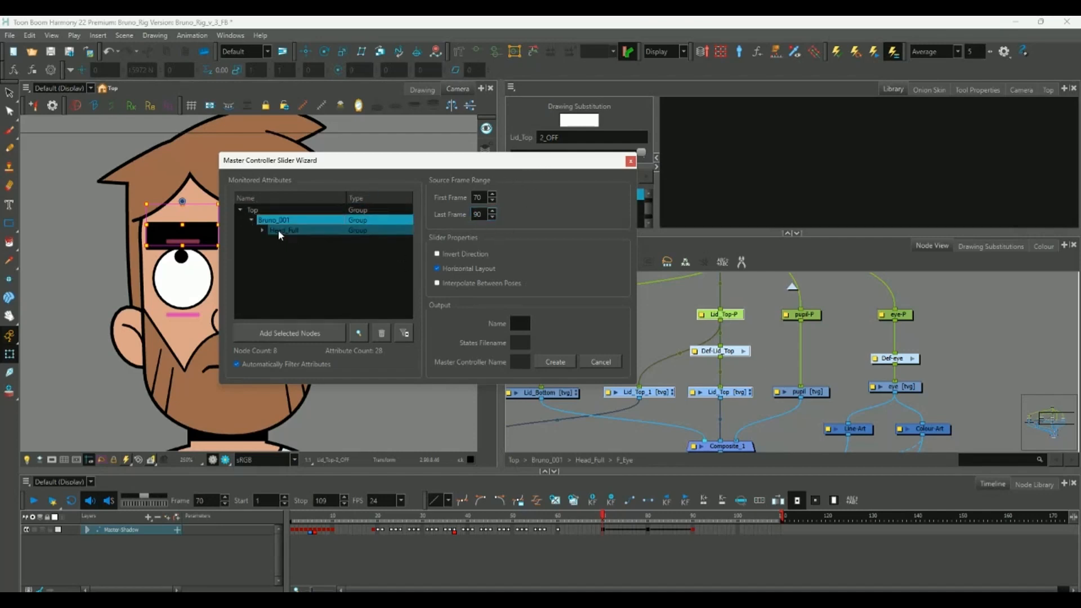
left_click(263, 230)
left_click(275, 241)
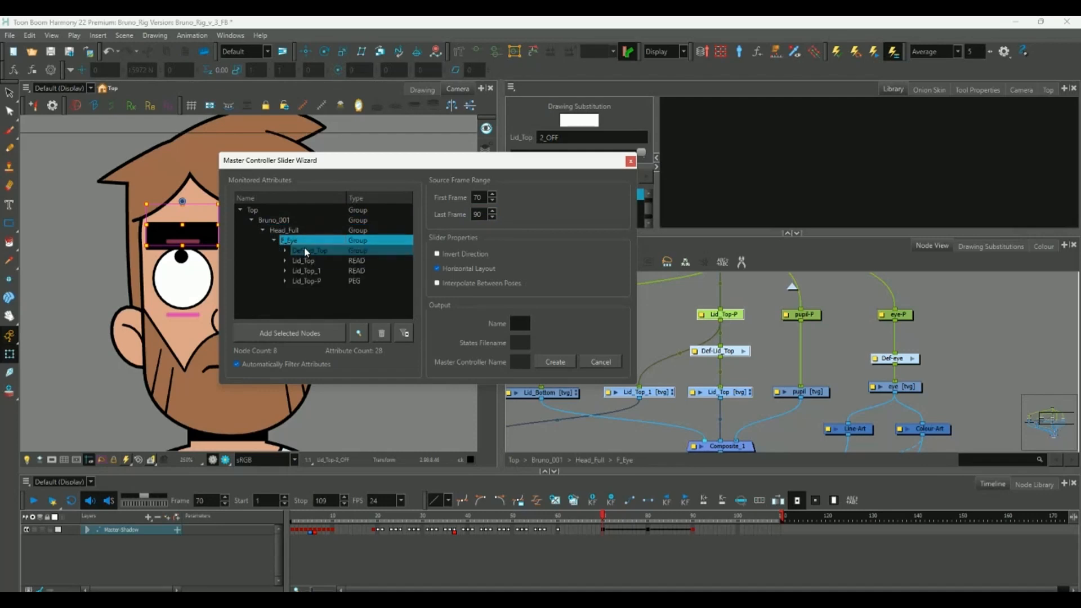
left_click(275, 241)
left_click(262, 230)
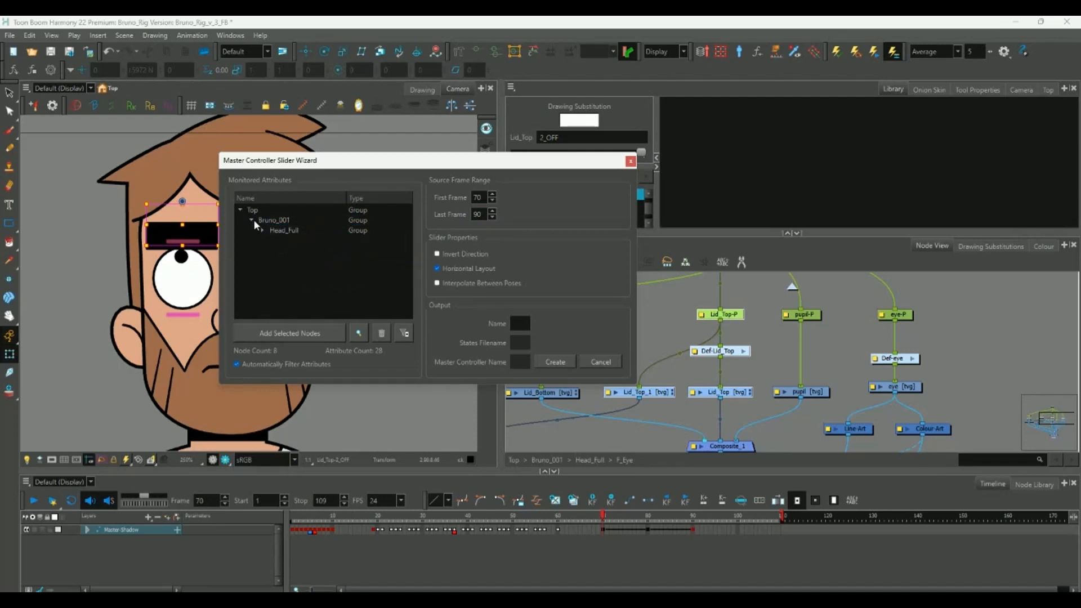
left_click(251, 220)
Move the slider wizard off the face and locate the other eye's top lid nodes inside the F_Eye_2 group.
left_click_drag(354, 169, 459, 101)
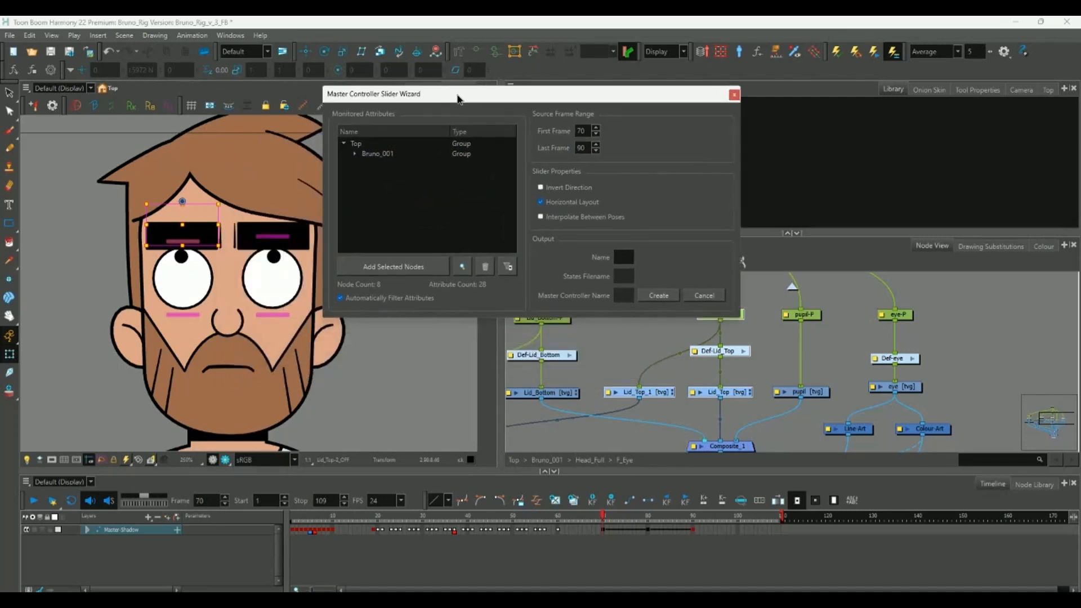
left_click(276, 240)
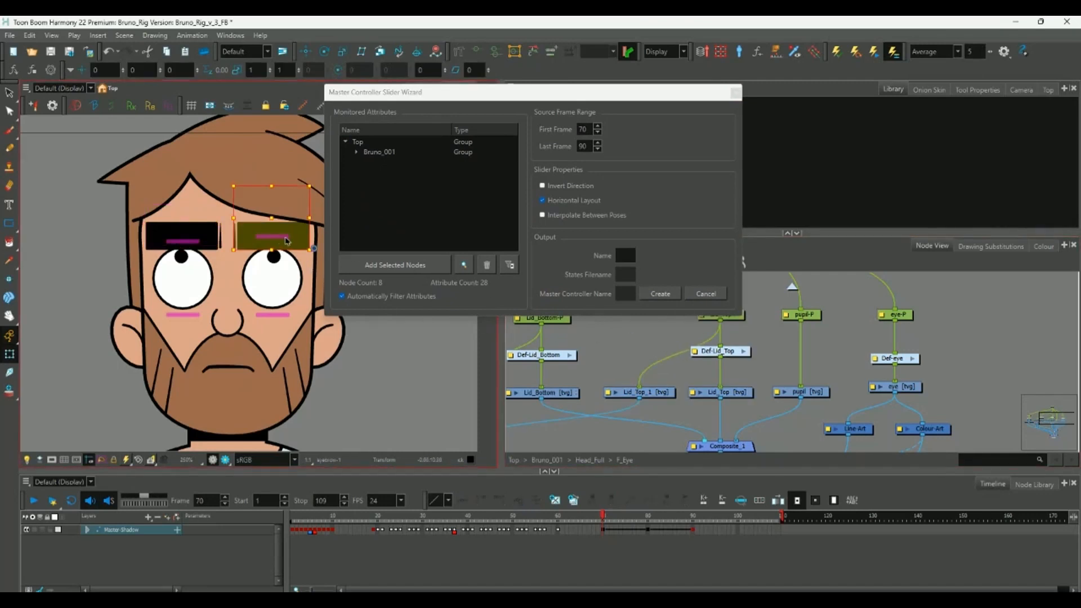
left_click(282, 236)
key("o")
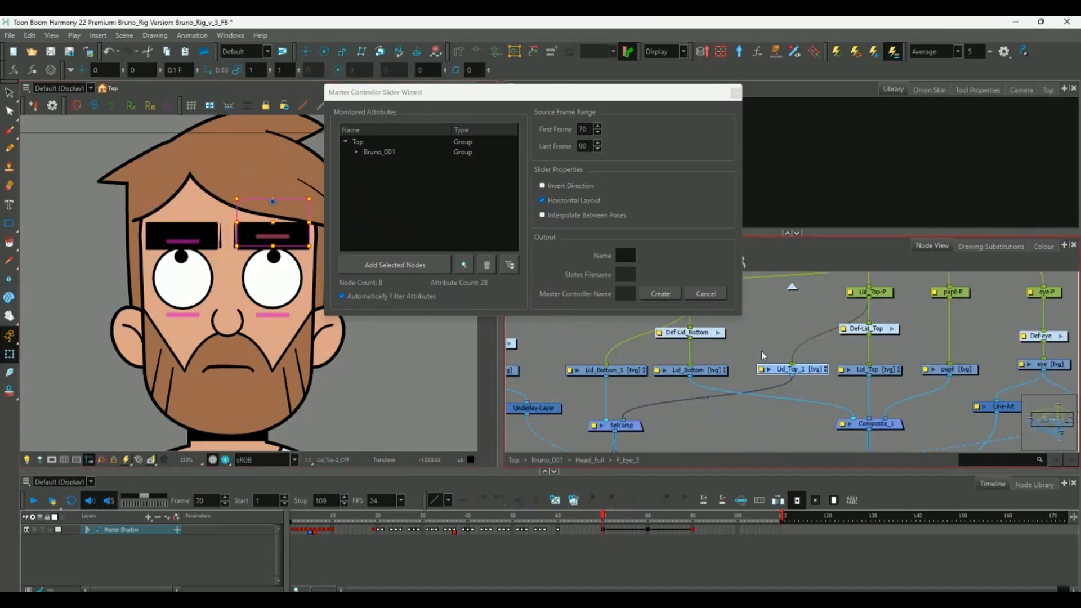
left_click_drag(763, 337, 833, 378)
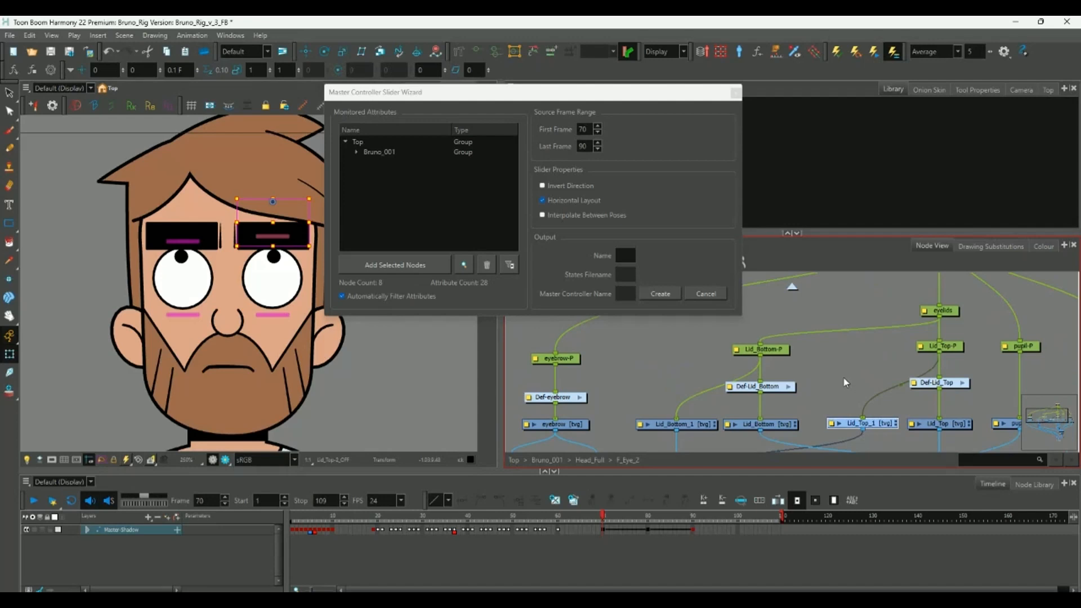
scroll(813, 376, "down", 2)
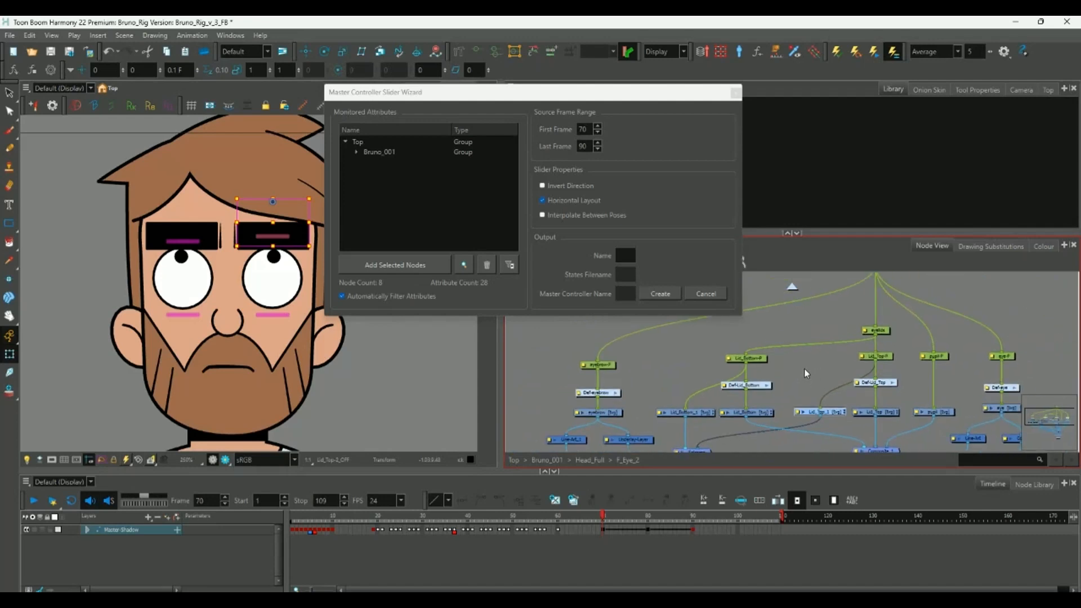
left_click(357, 151)
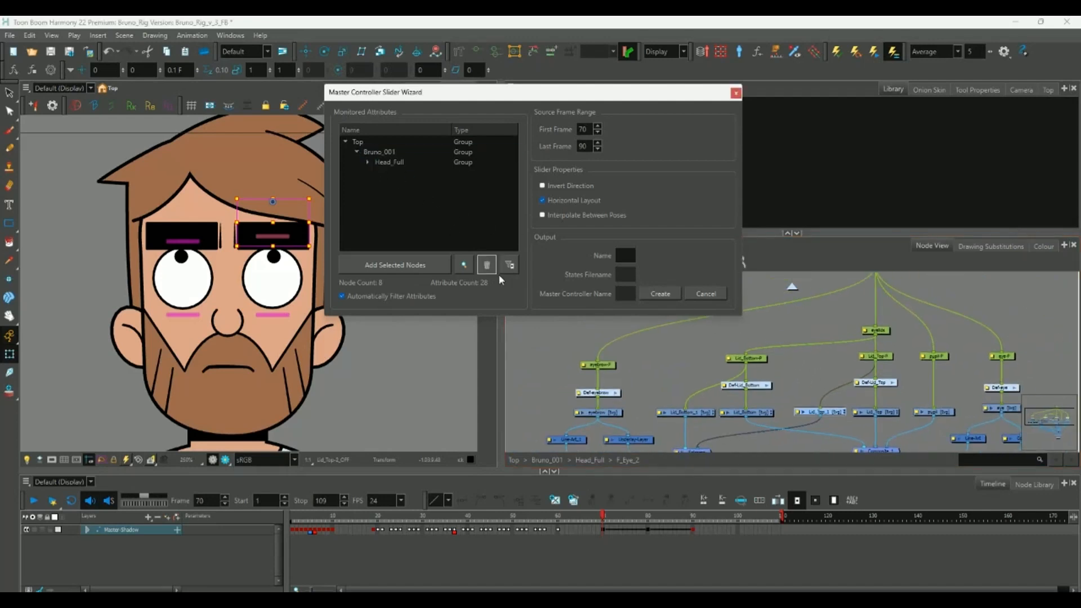
Add Lid_Bottom-P, Def-Lid_Bottom, Lid_Bottom and Lid_Bottom_1 from F_Eye to the wizard's monitored attributes and review the nodes listed under F_Eye.
left_click(193, 239)
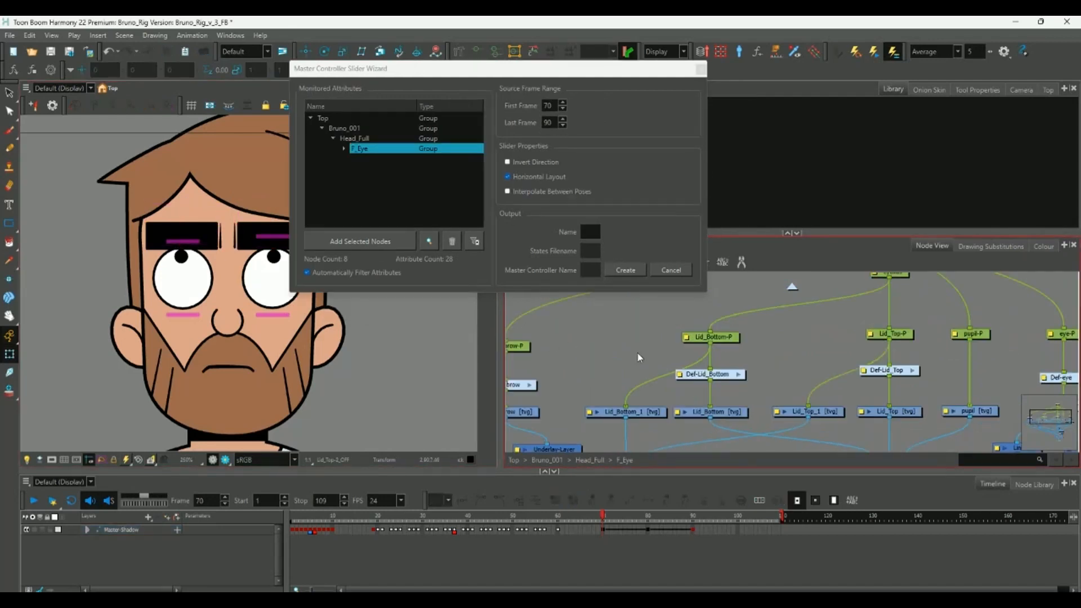
left_click_drag(600, 328, 617, 349)
left_click_drag(742, 430, 755, 426)
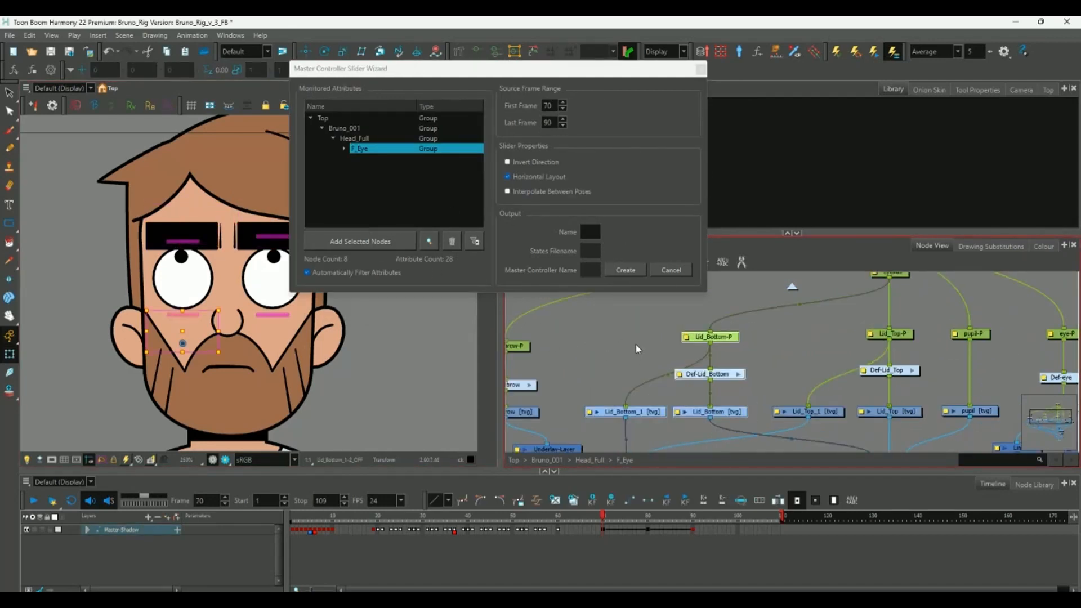
left_click(368, 246)
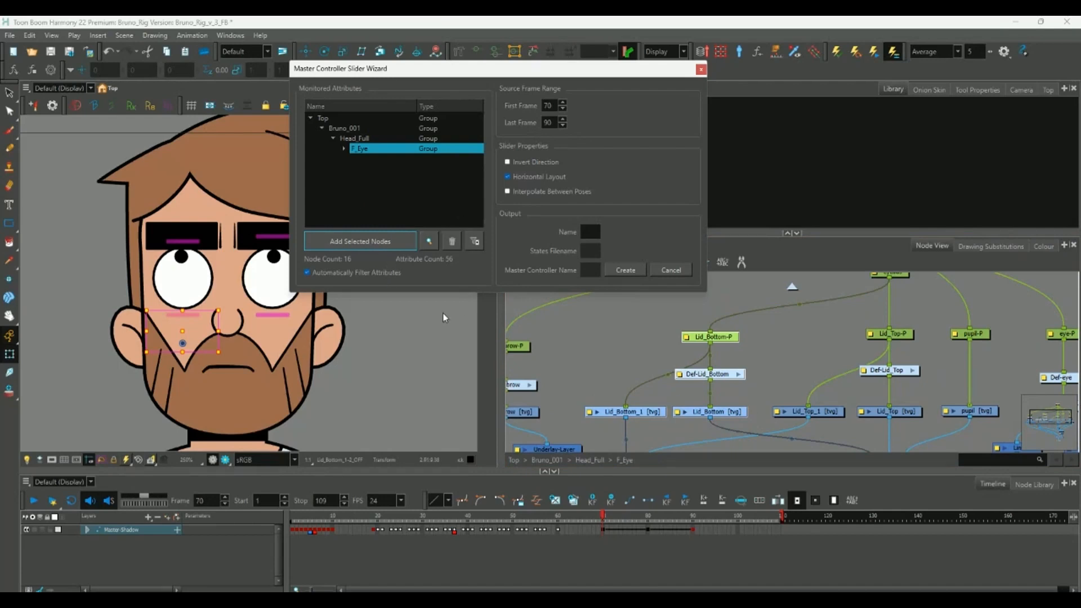
left_click(344, 148)
scroll(461, 161, "down", 1)
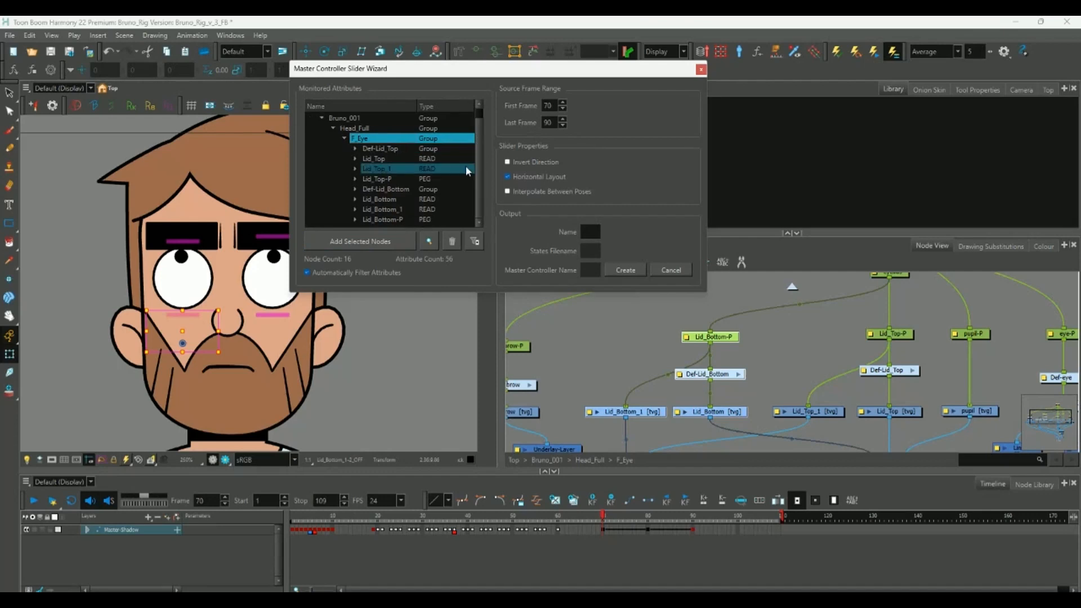
key("Left")
key("Left")
key("Left")
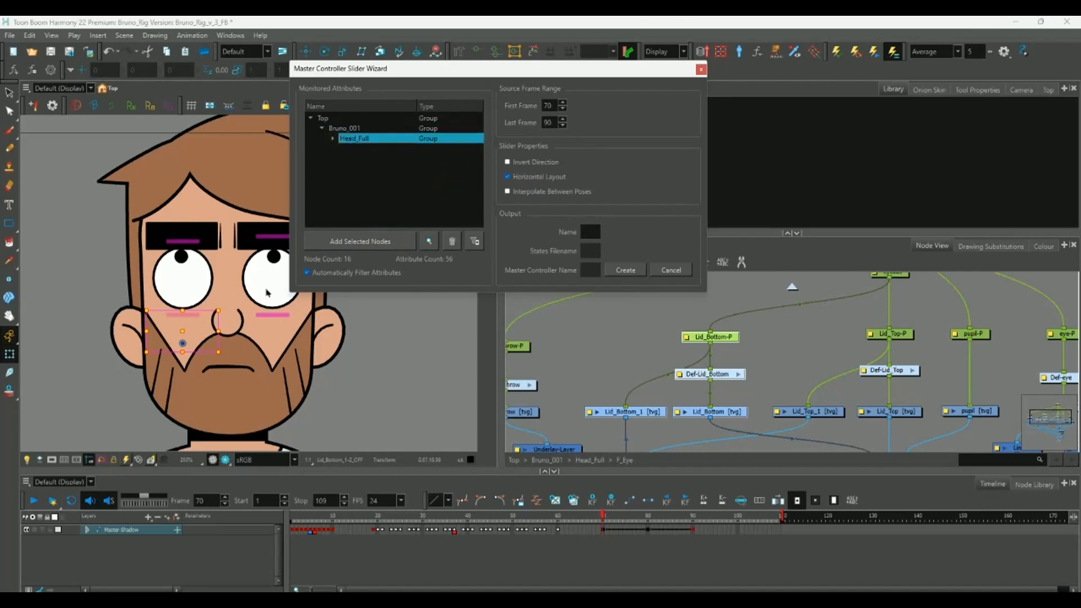
Move the eyelids peg higher in the F_Eye_2 node layout and select the top and bottom lids' pegs, deformation groups and drawings below it.
left_click(270, 239)
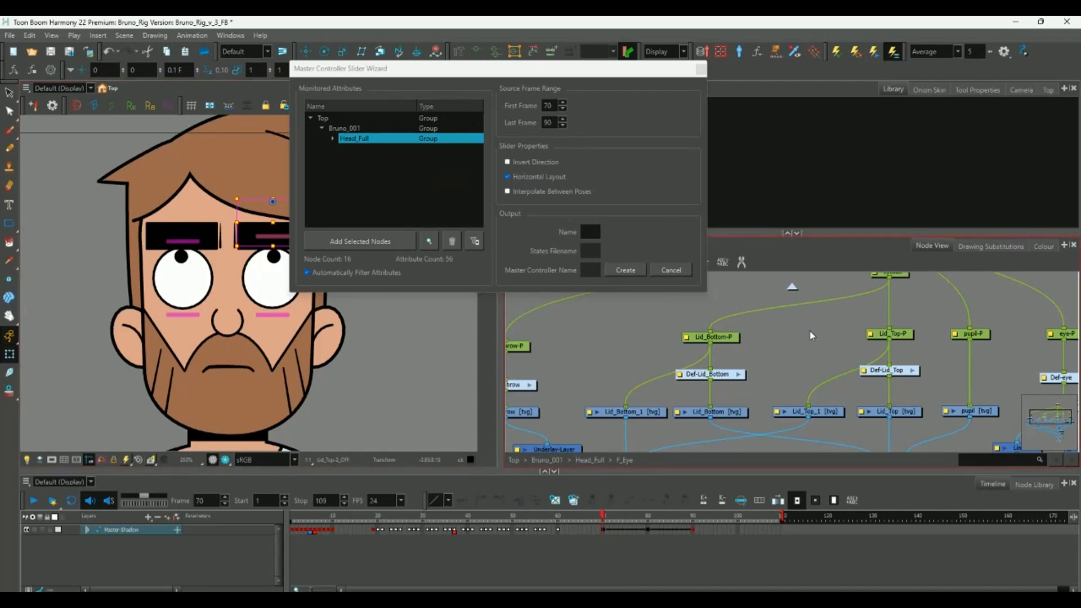
left_click_drag(800, 356, 792, 383)
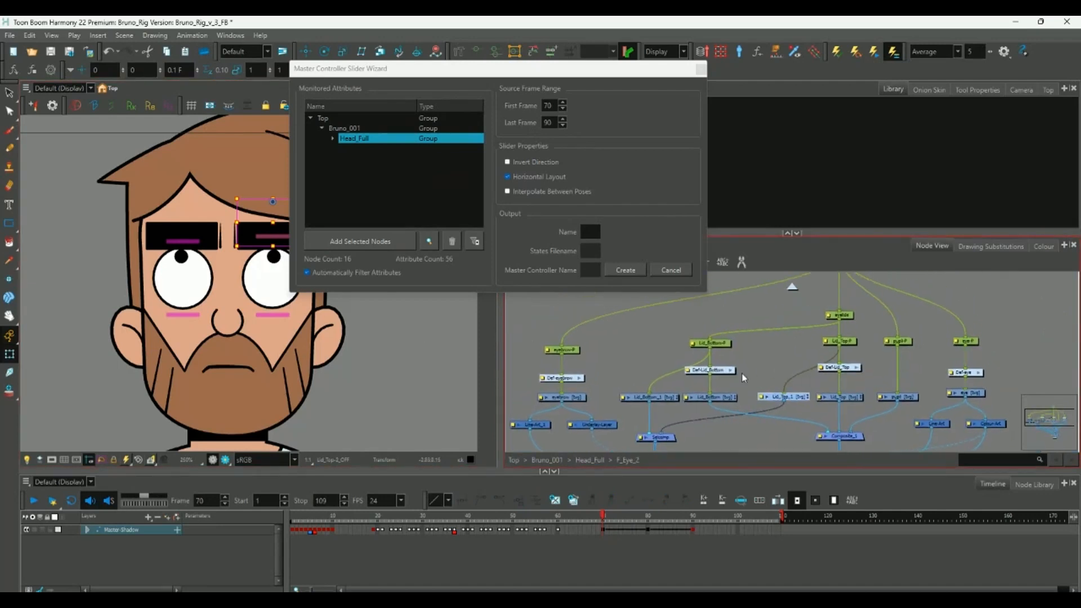
left_click(653, 327)
left_click(859, 366)
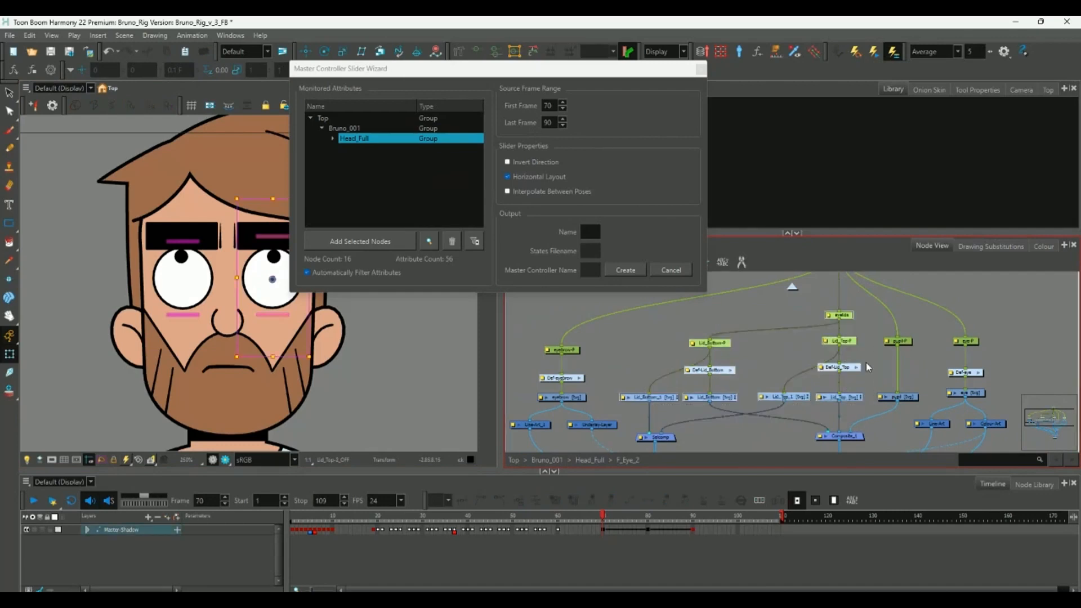
left_click_drag(853, 313, 849, 294)
left_click_drag(646, 336, 864, 417)
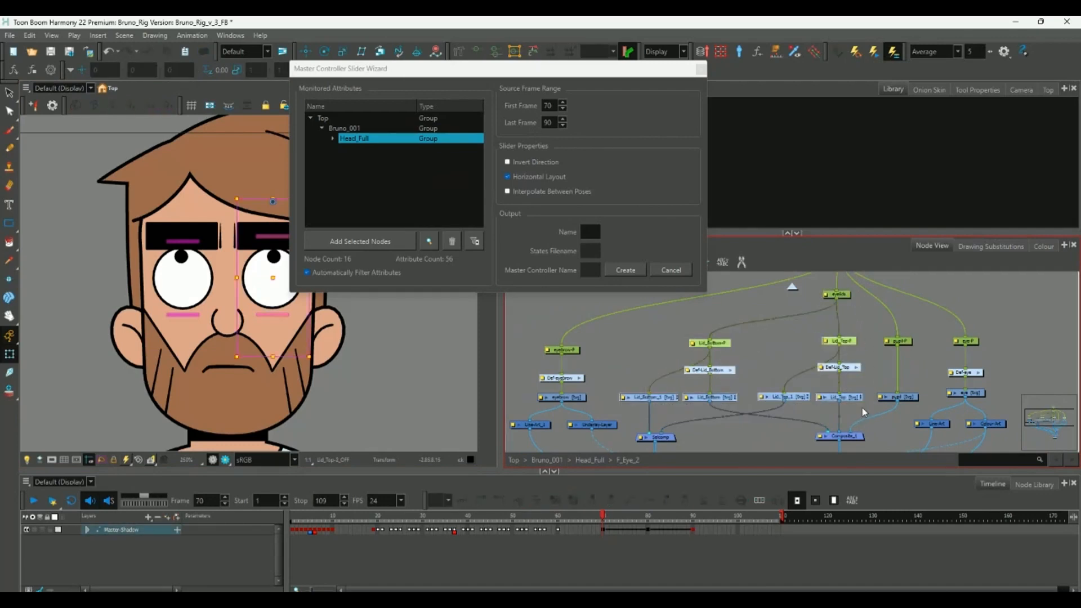
Add the selected eye nodes to the slider wizard's monitored attributes and check the contents of the F_Eye_2 group.
left_click(374, 238)
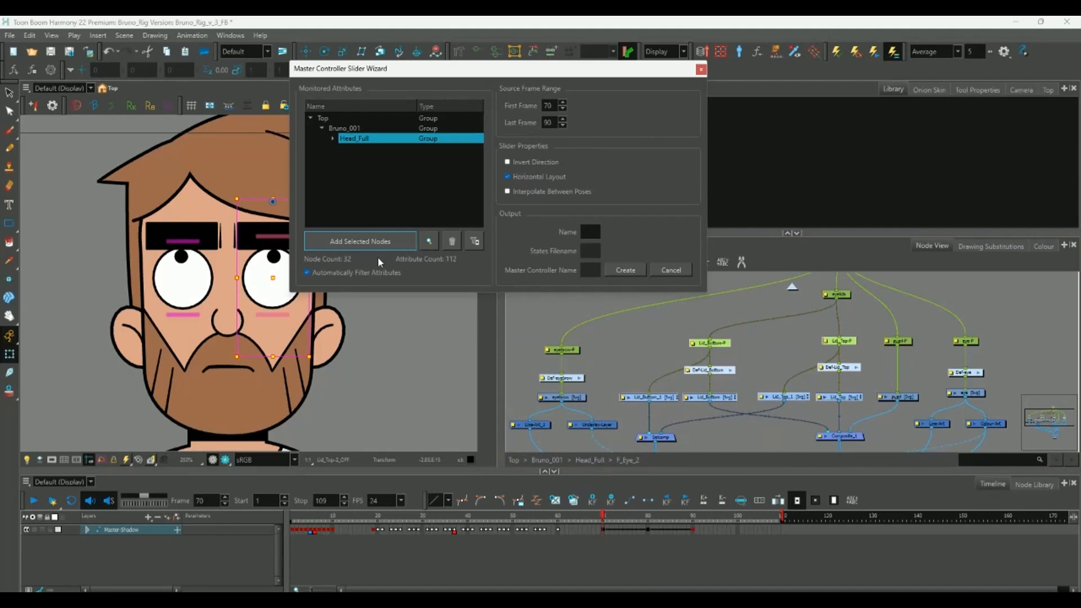
left_click(334, 141)
double_click(463, 159)
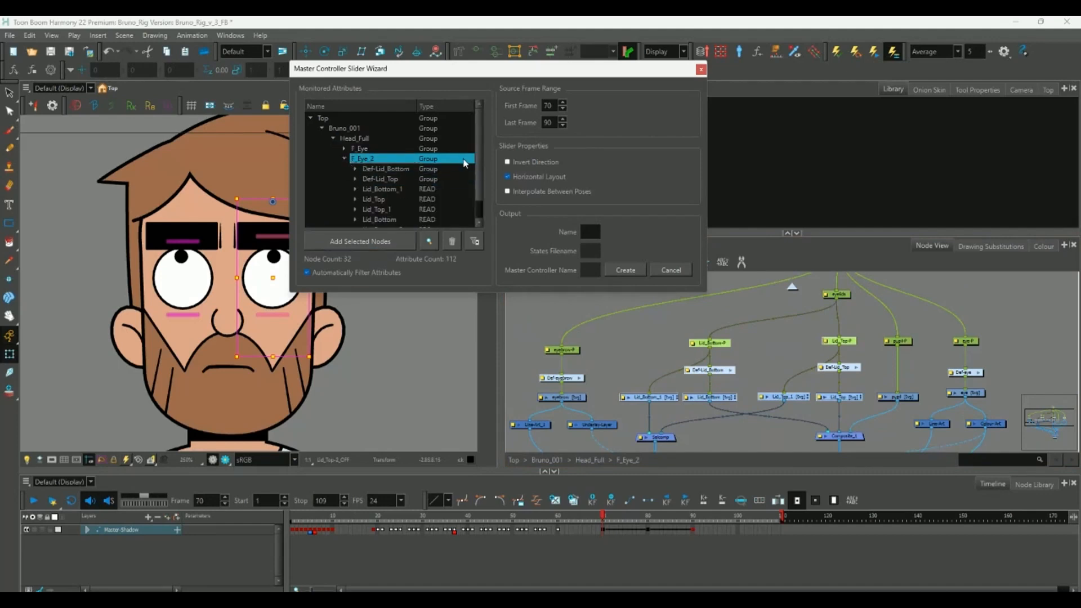
scroll(464, 163, "down", 1)
scroll(394, 163, "up", 1)
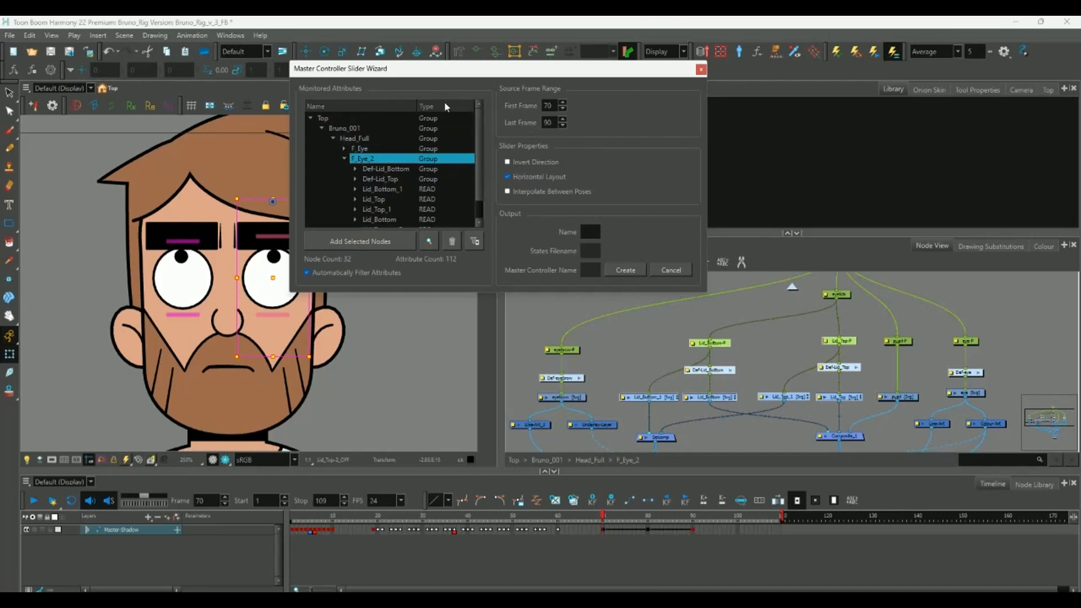
Turn off Horizontal Layout for the slider and filter the unneeded attributes out of the monitored list.
left_click(343, 160)
left_click(333, 139)
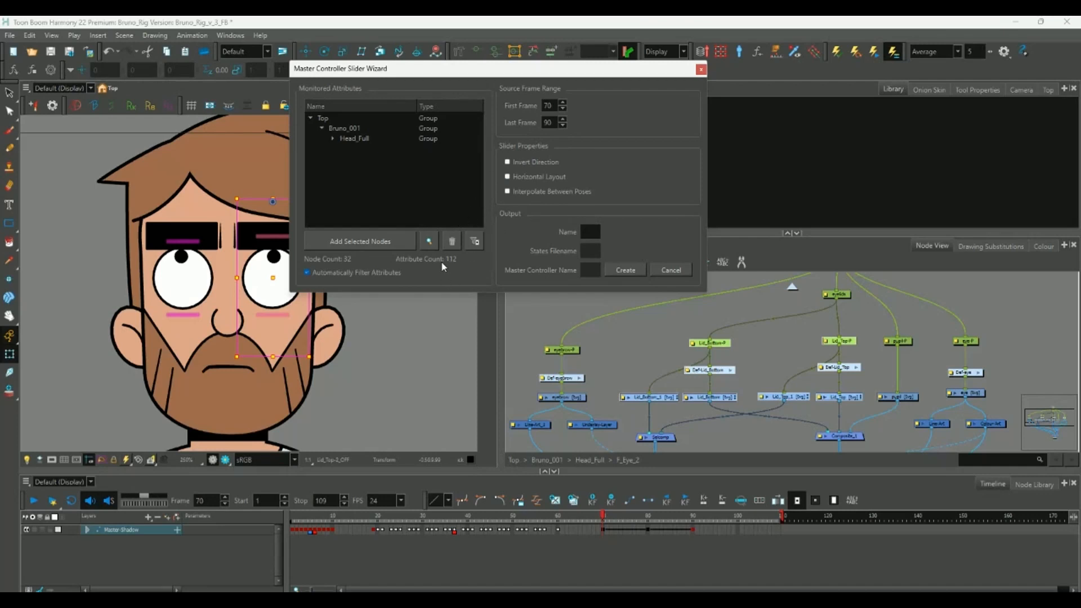
left_click(474, 241)
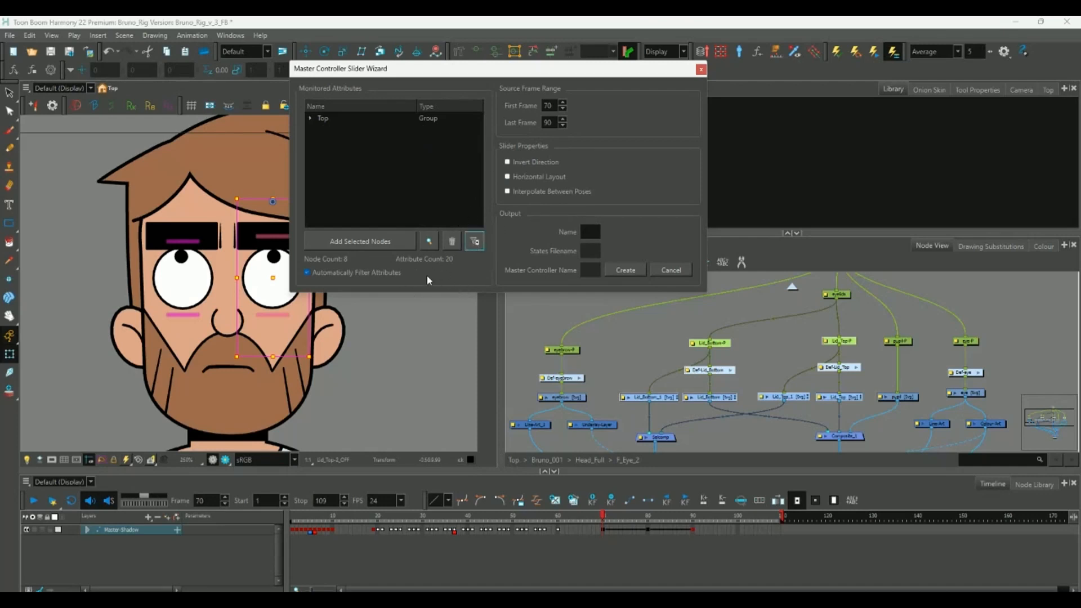
Name the slider Eyelid Slider and start creating its master controller.
left_click(590, 231)
type("relid")
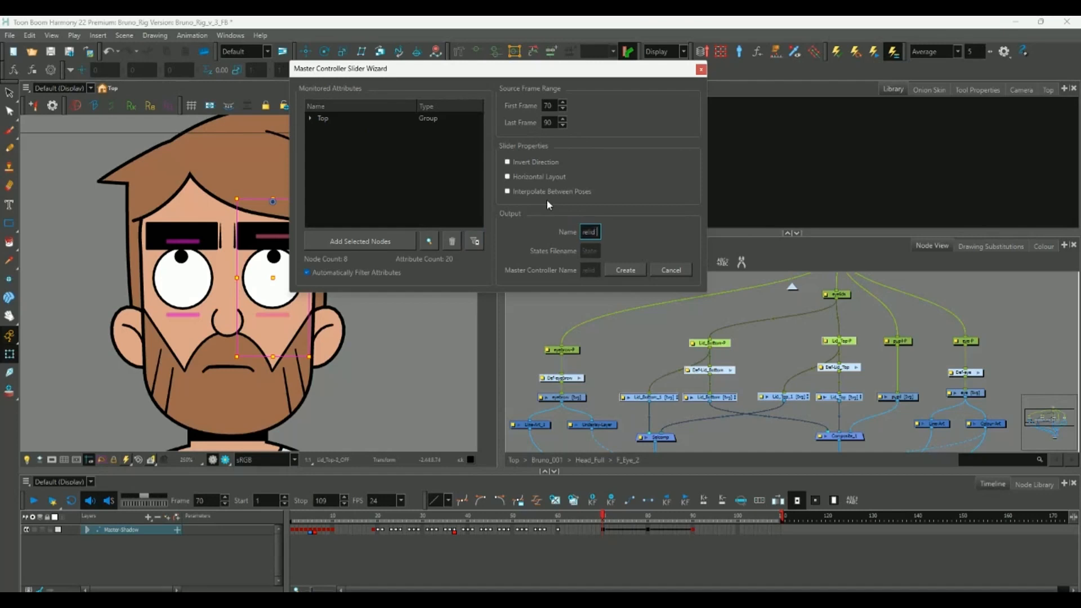
type("_slider")
left_click(627, 270)
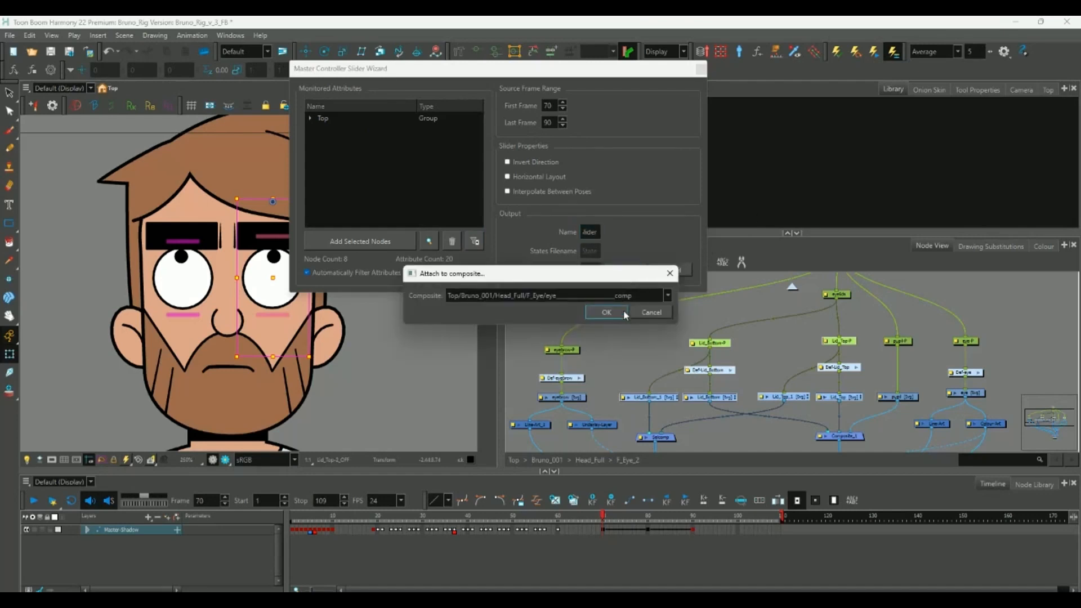
Attach the master controller to the MC composite in Top/Bruno_001 and save its poses as Eyelid Slider.tbState.
left_click(666, 295)
scroll(666, 326, "down", 3)
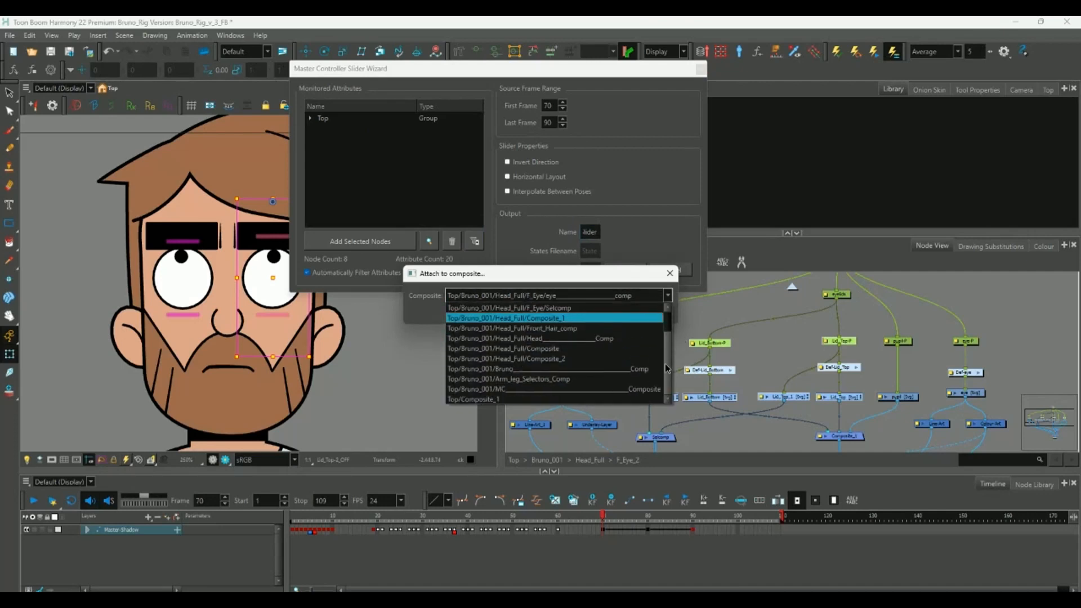
left_click(528, 388)
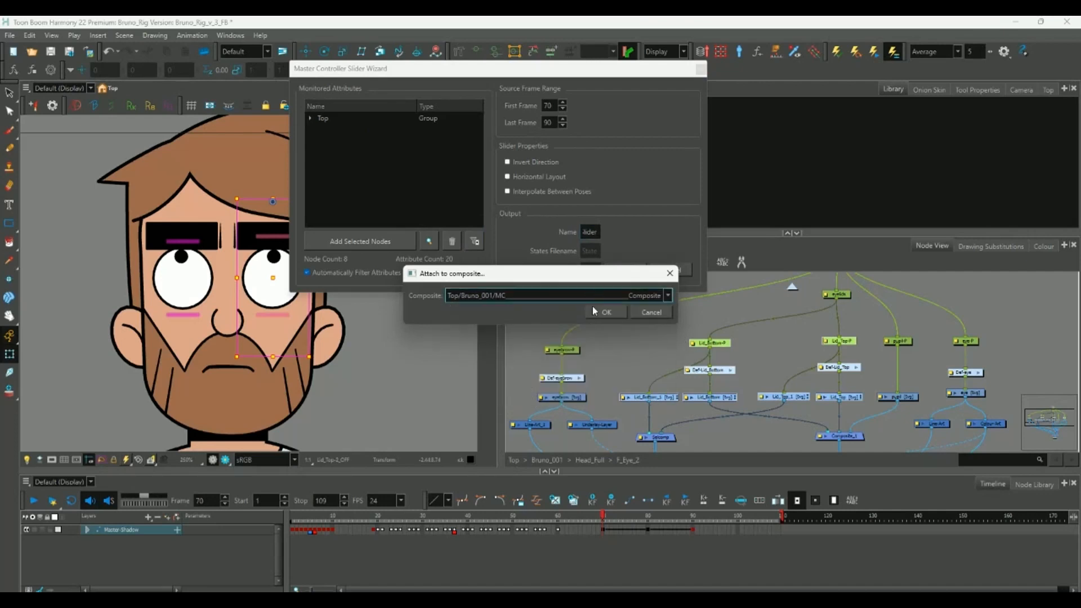
left_click(606, 312)
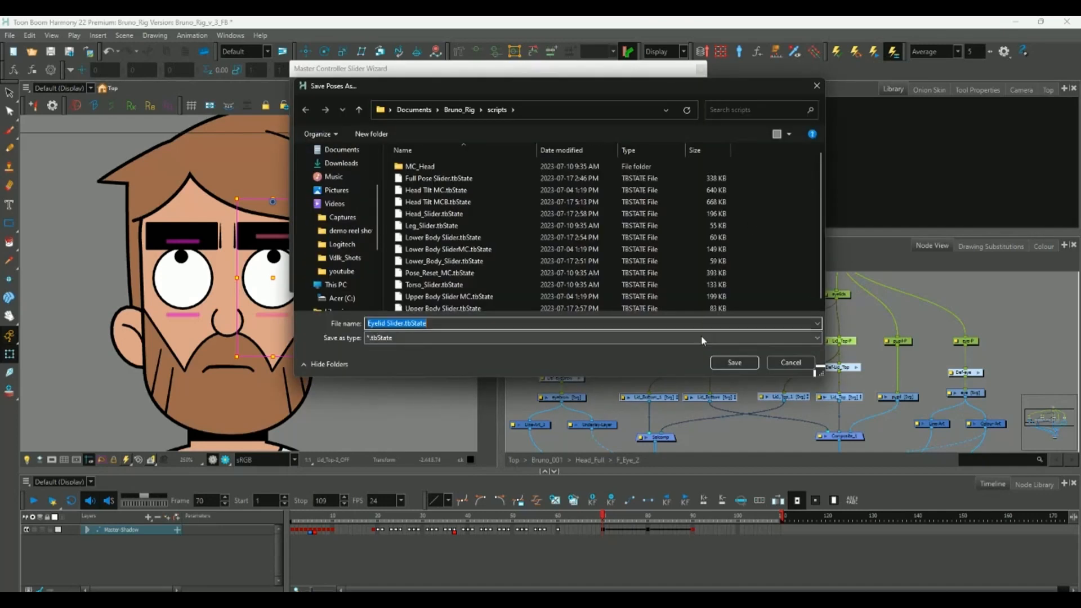
left_click(735, 365)
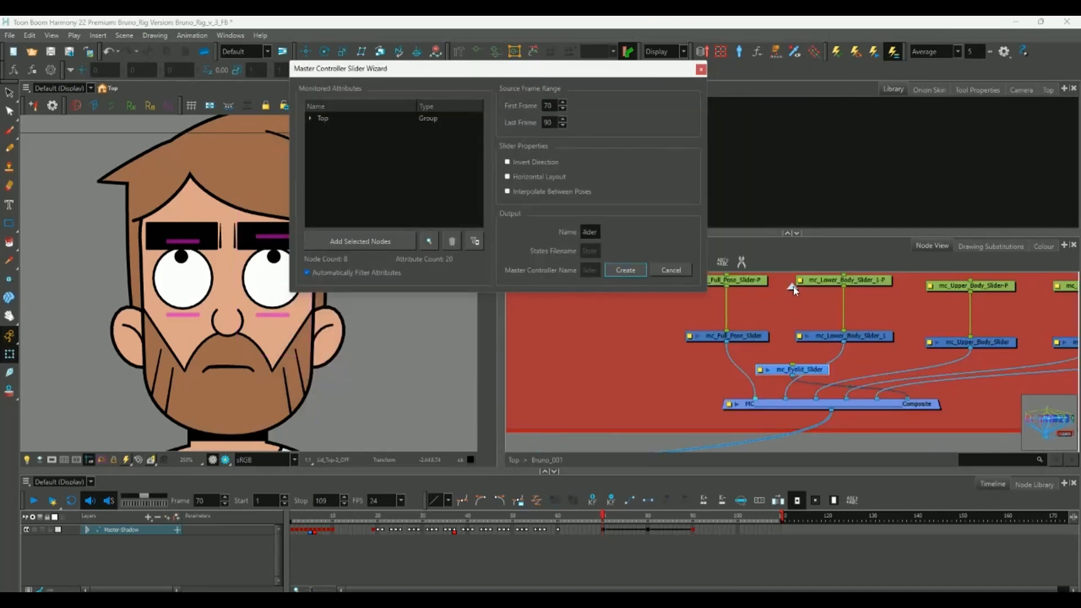
left_click(700, 69)
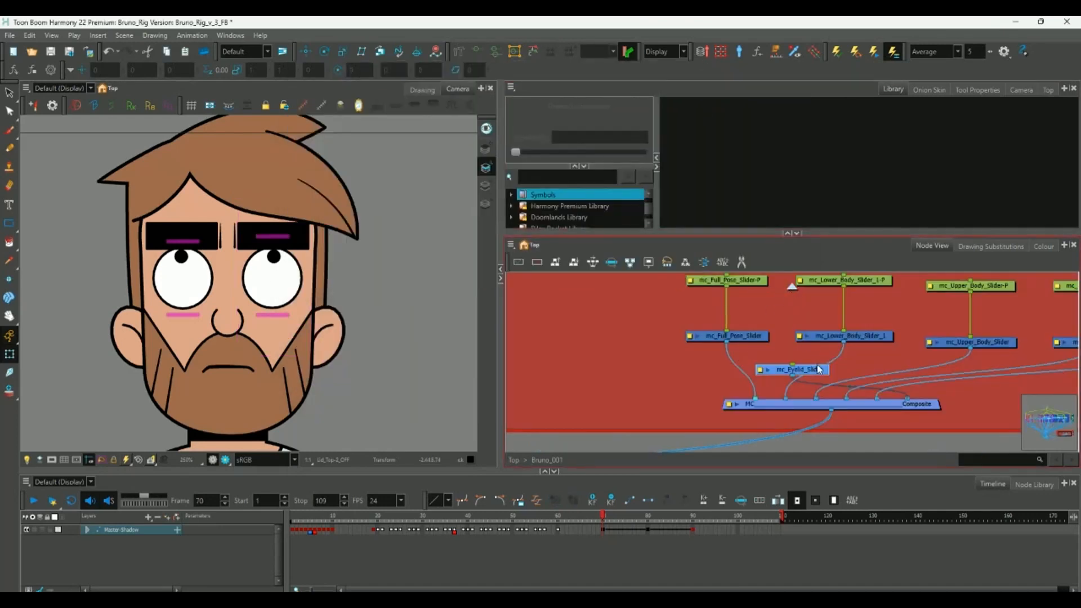
Place the mc_Eyelid_Slider node beside mc_Head_Tilt_MC in the node network and widen the red MC backdrop around it.
left_click_drag(819, 368, 962, 353)
scroll(732, 356, "down", 3)
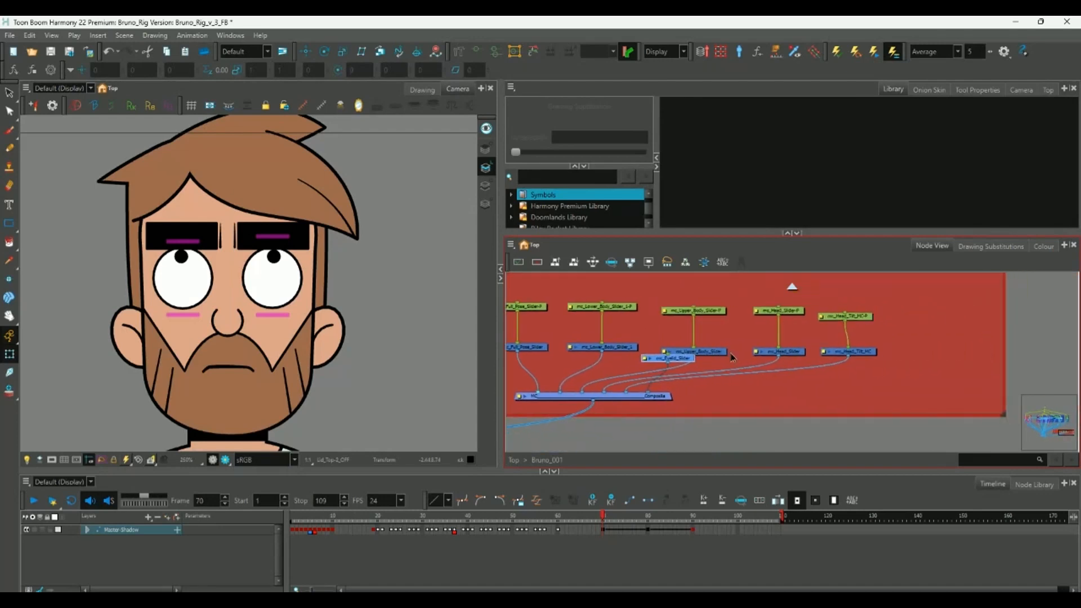
left_click_drag(731, 356, 887, 353)
scroll(886, 354, "down", 2)
left_click_drag(914, 390, 986, 397)
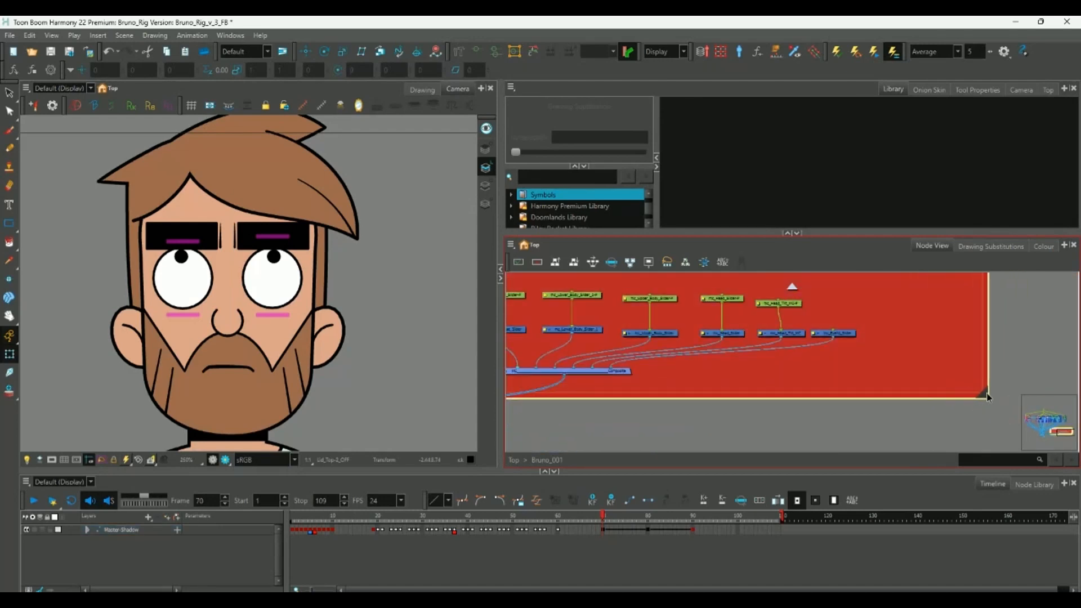
Add a parent peg to the mc_Eyelid_Slider node.
scroll(886, 370, "up", 1)
left_click(885, 367)
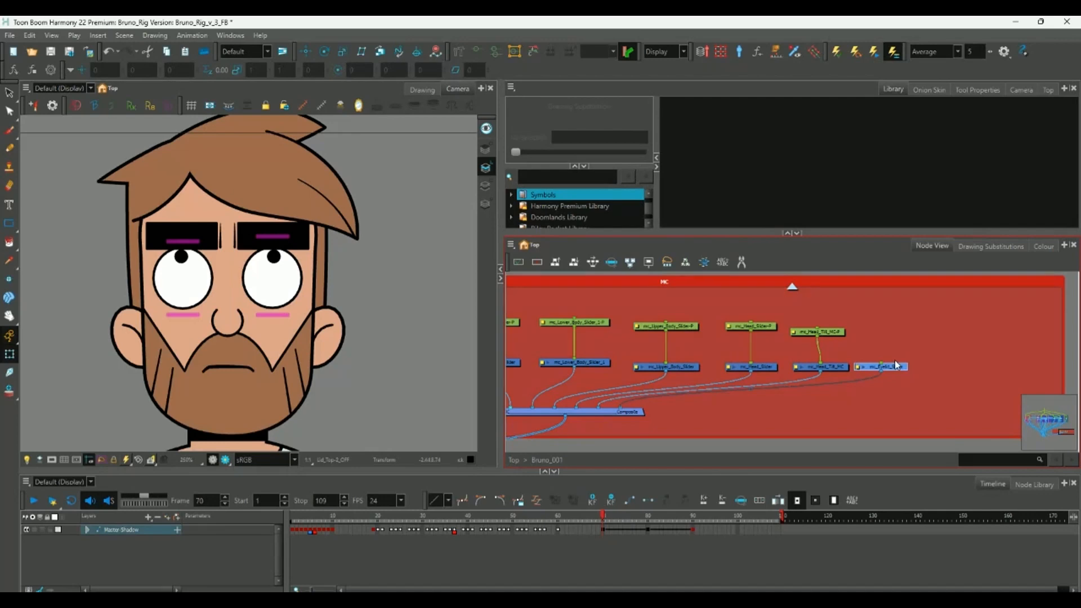
key("ctrl+p")
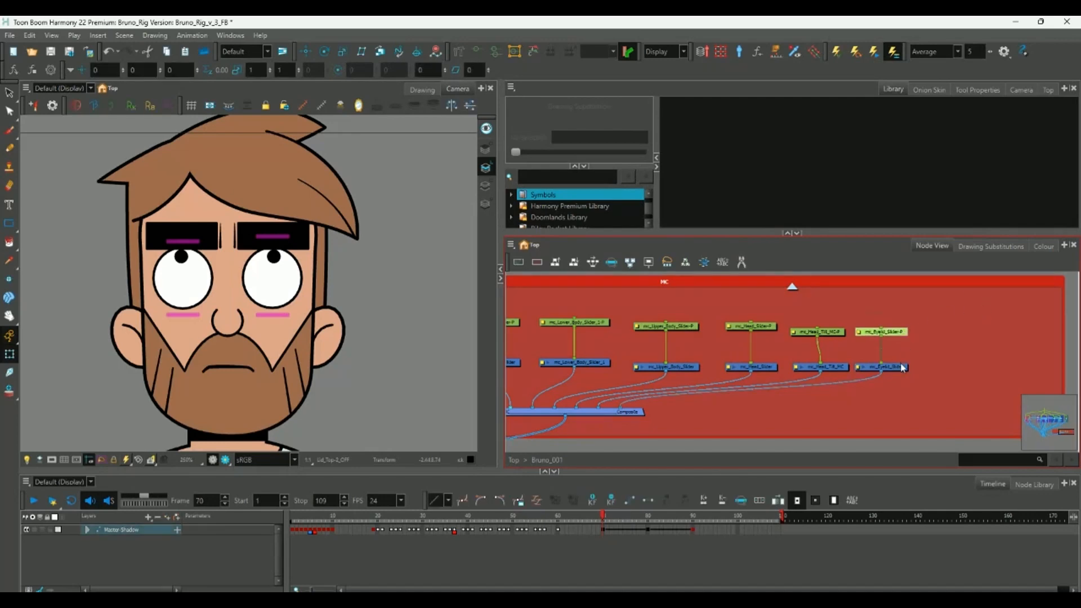
Move the mc_Eyelid_Slider control in the camera view up beside the character's head.
scroll(329, 278, "down", 5)
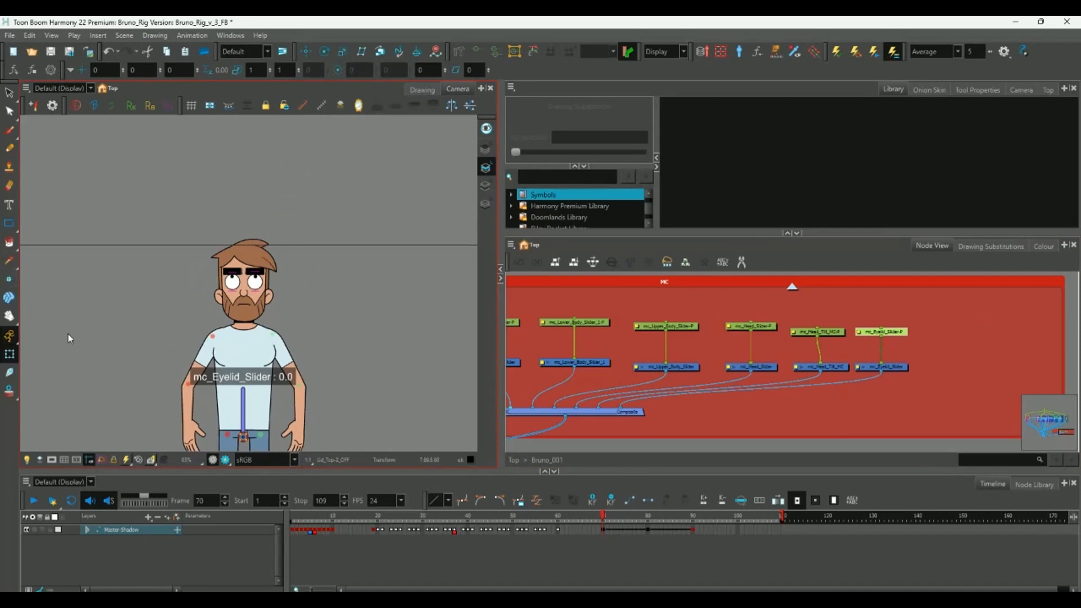
left_click_drag(9, 335, 68, 336)
left_click_drag(245, 439, 137, 307)
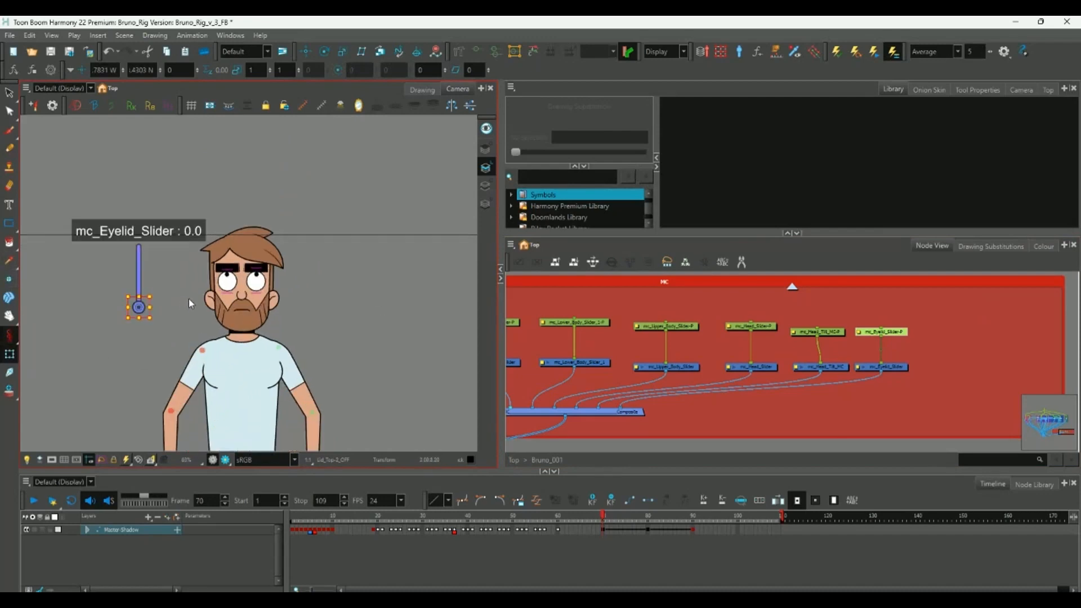
scroll(227, 304, "up", 3)
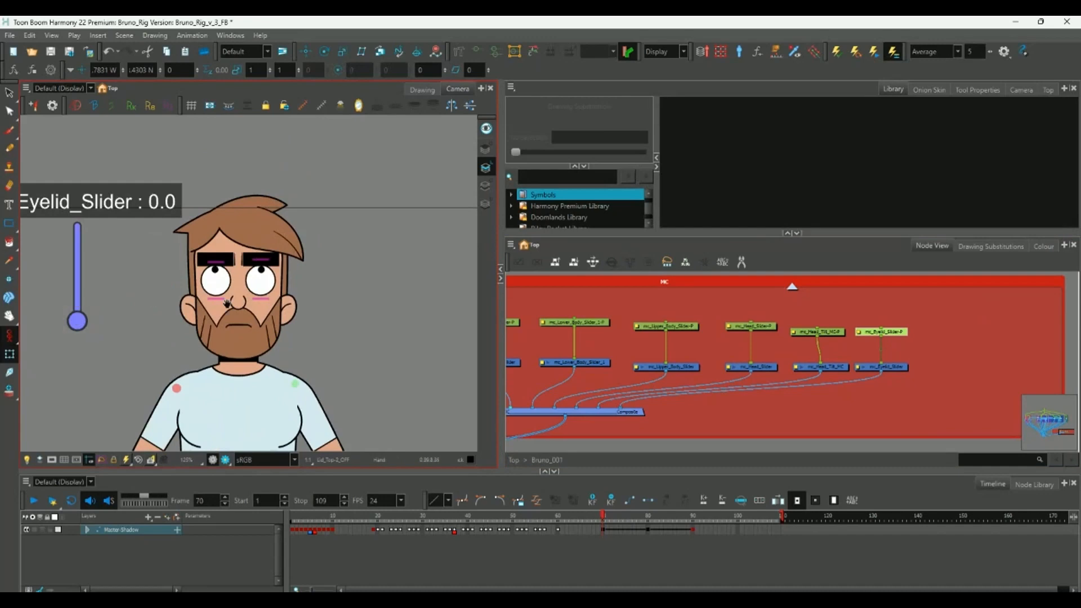
left_click_drag(227, 304, 335, 310)
Go to frame 100 and close the character's eyes by setting the mc_Eyelid_Slider control to 10.0.
left_click(898, 370)
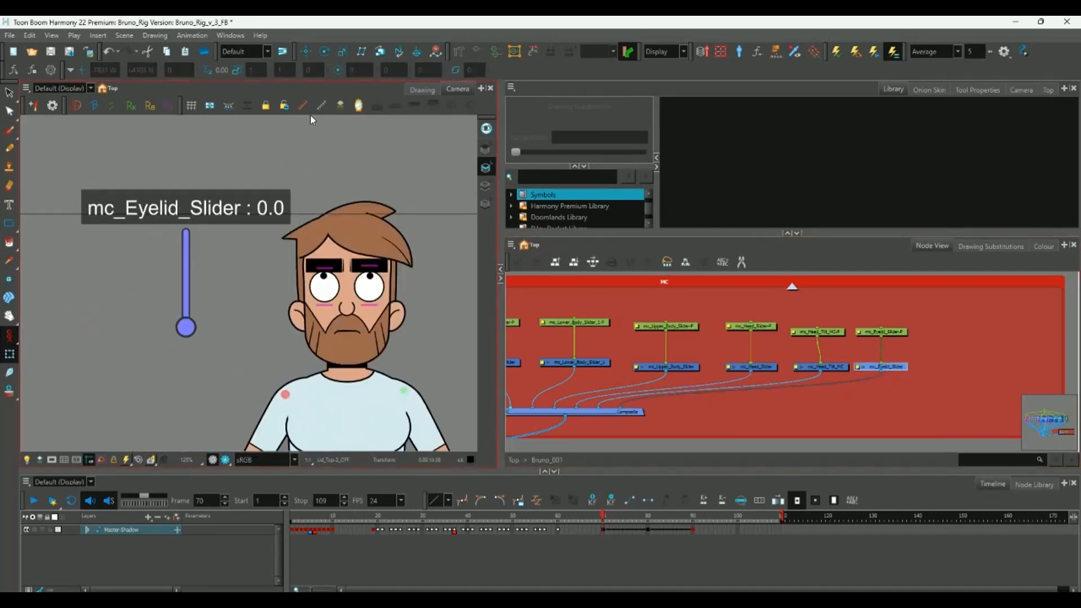
left_click_drag(9, 335, 56, 332)
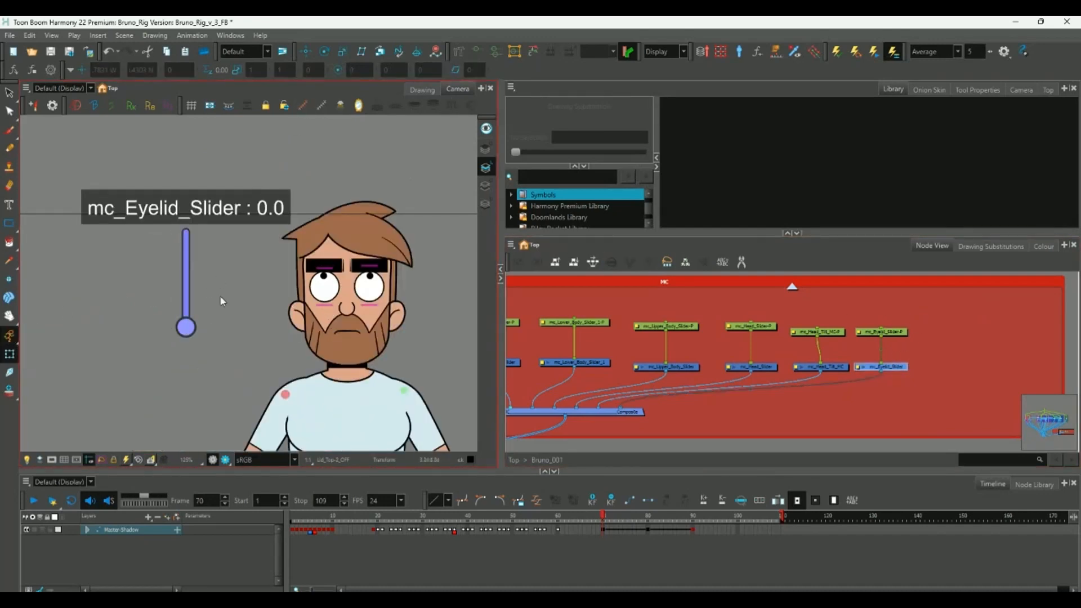
left_click(737, 529)
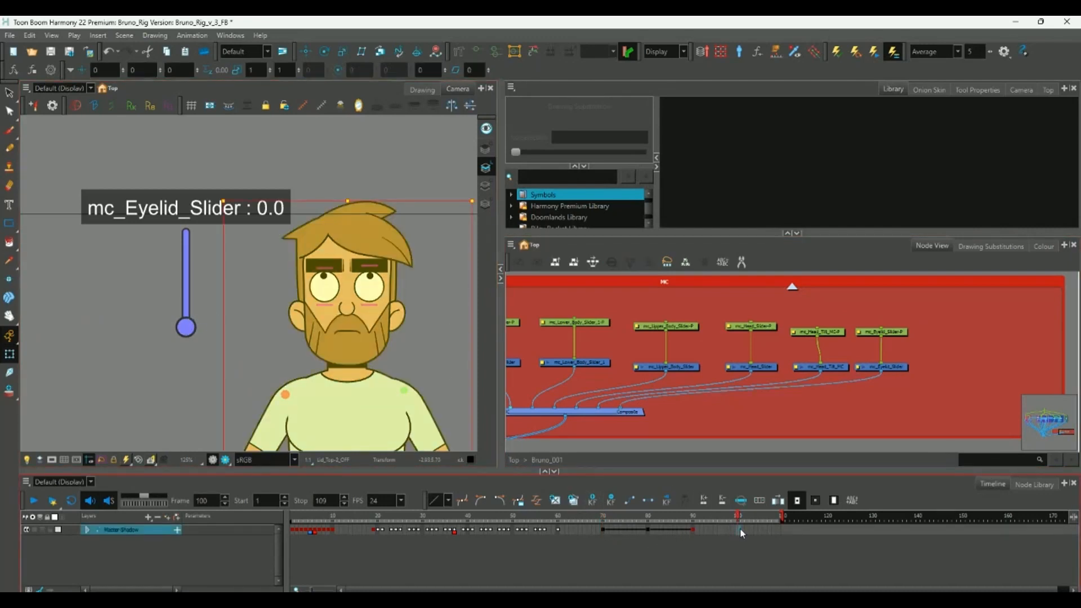
left_click_drag(187, 331, 191, 298)
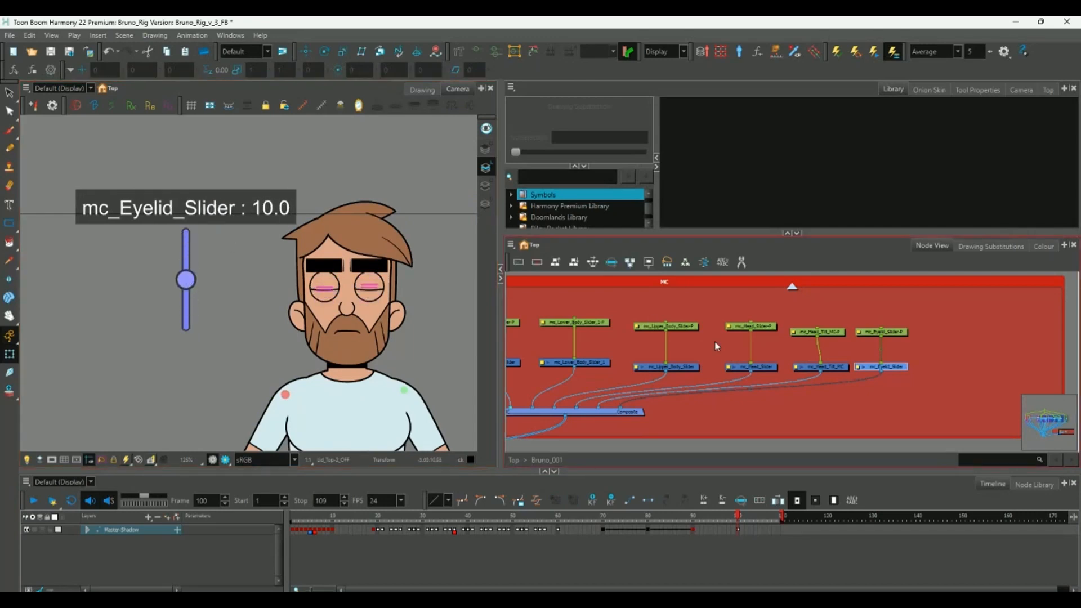
Select the mc_Head_Slider node and show its control in the camera view.
left_click(718, 364)
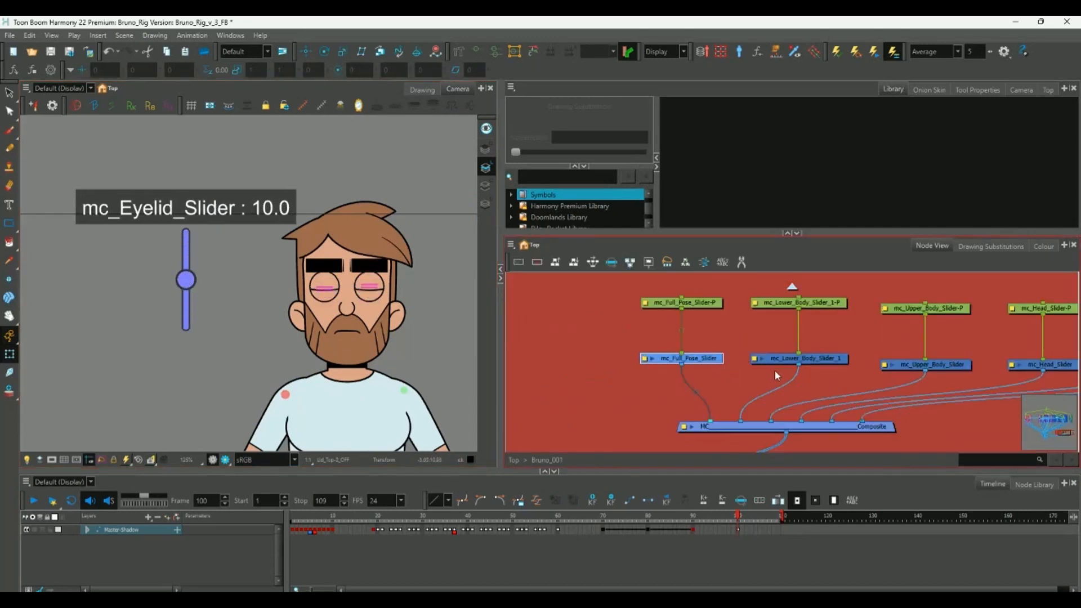
left_click(776, 369)
scroll(855, 373, "right", 4)
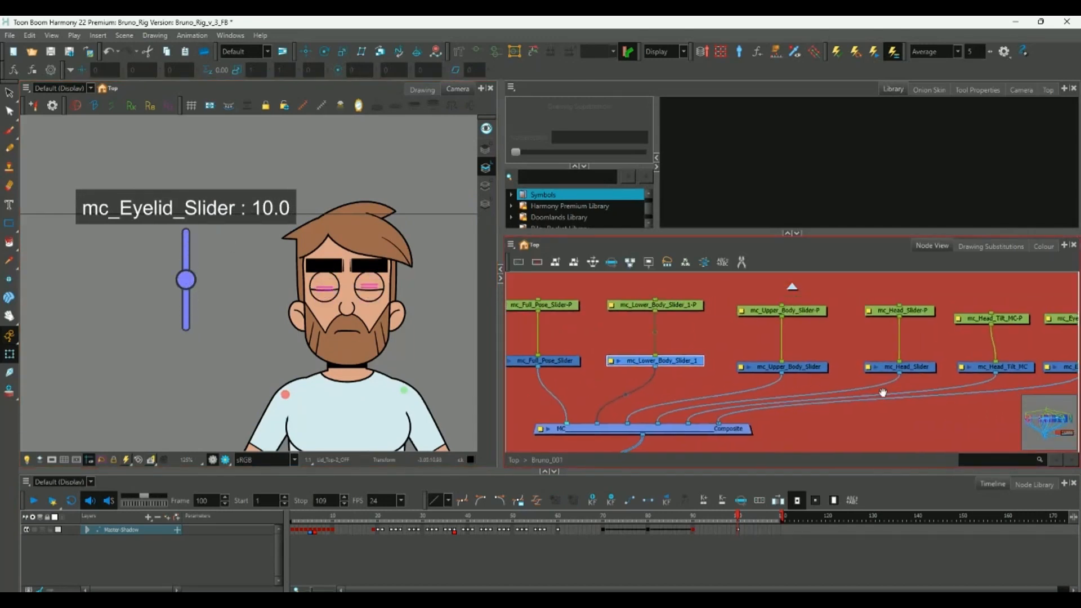
left_click(876, 376)
scroll(216, 149, "down", 3)
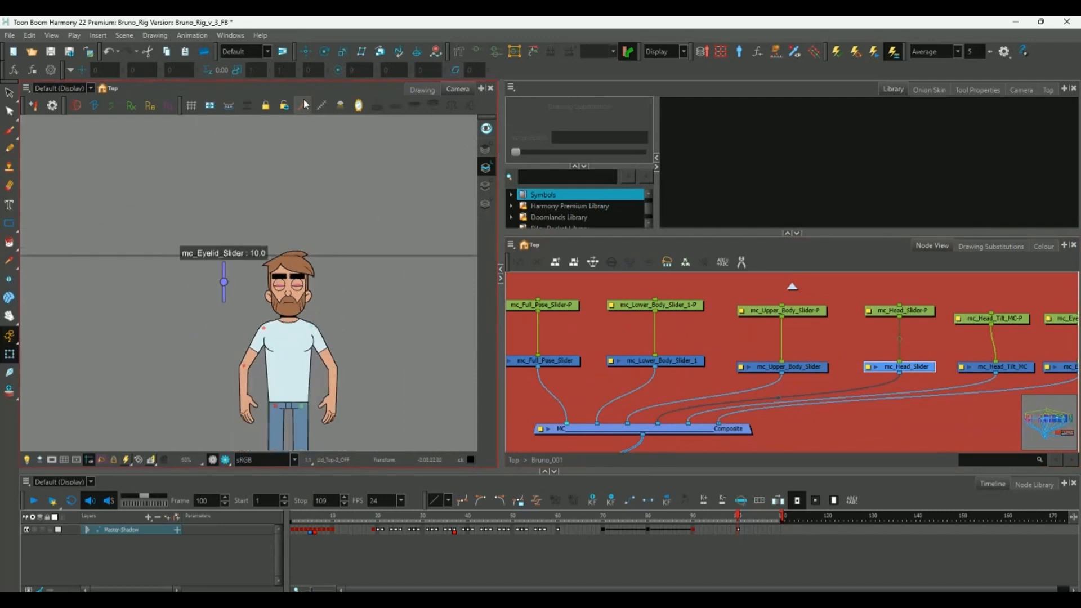
left_click(303, 104)
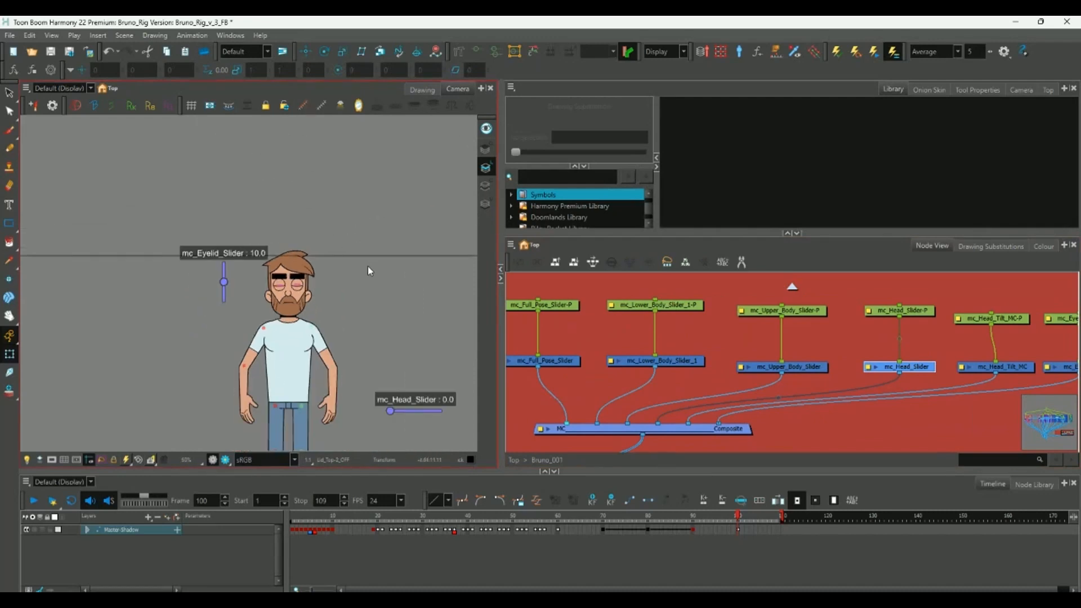
Hide all displayed controls, then show only the mc_Head_Tilt_MC and mc_Eyelid_Slider controls in the camera view.
left_click(878, 366)
scroll(914, 378, "right", 3)
left_click(876, 365)
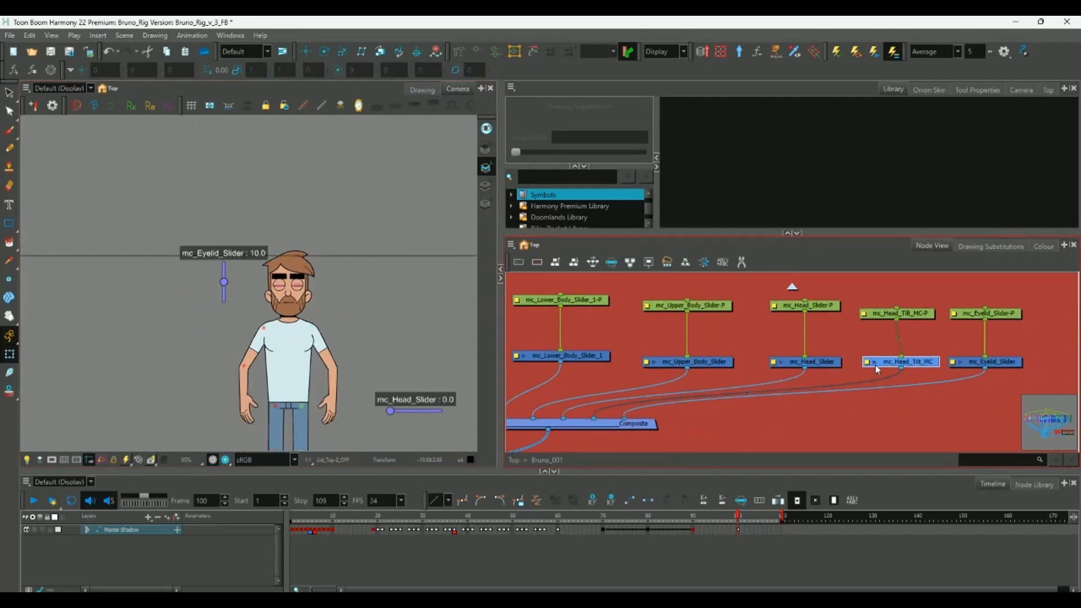
left_click(358, 132)
left_click(326, 104)
left_click_drag(914, 358, 909, 358)
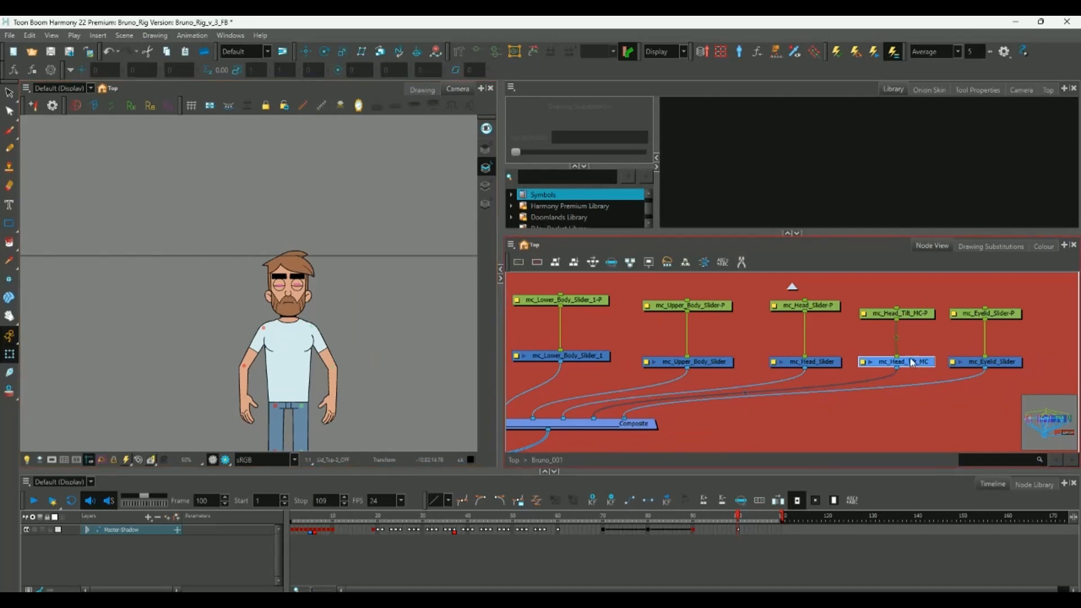
left_click_drag(367, 207, 315, 213)
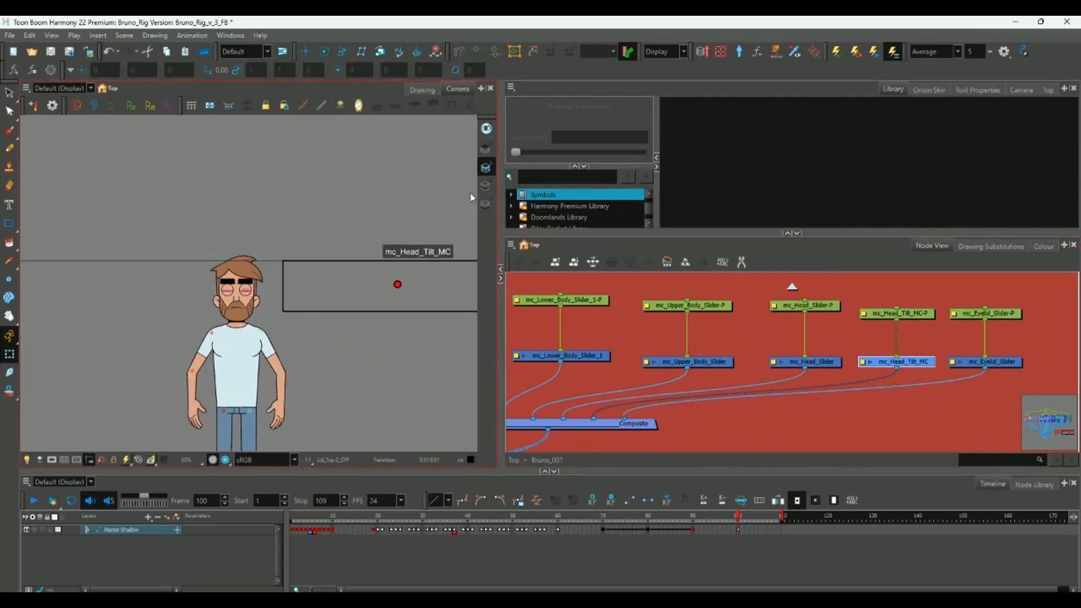
left_click(1006, 363)
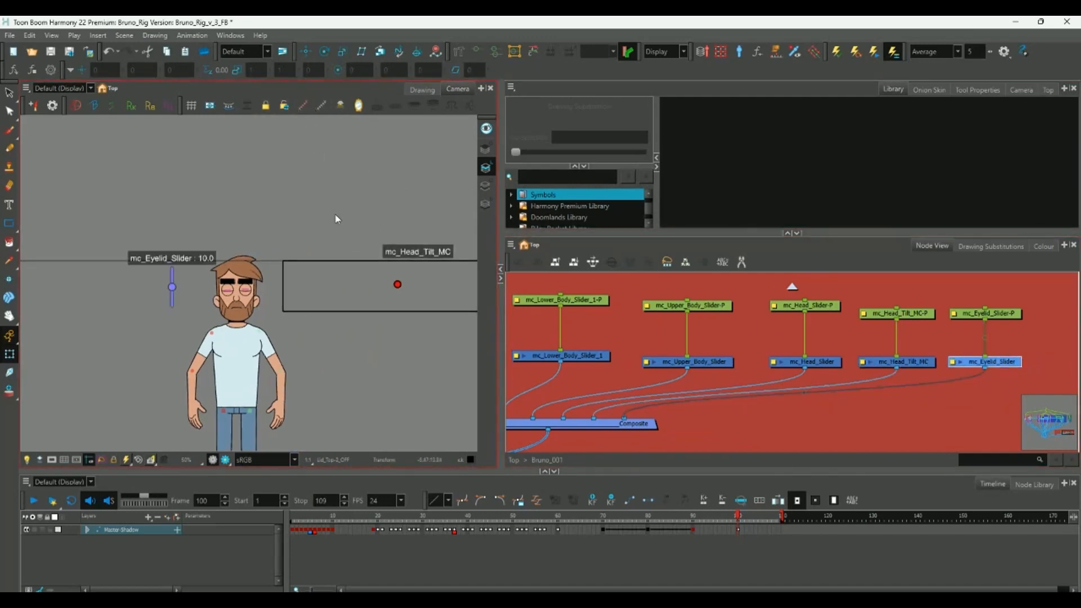
scroll(342, 222, "up", 3)
scroll(301, 196, "down", 1)
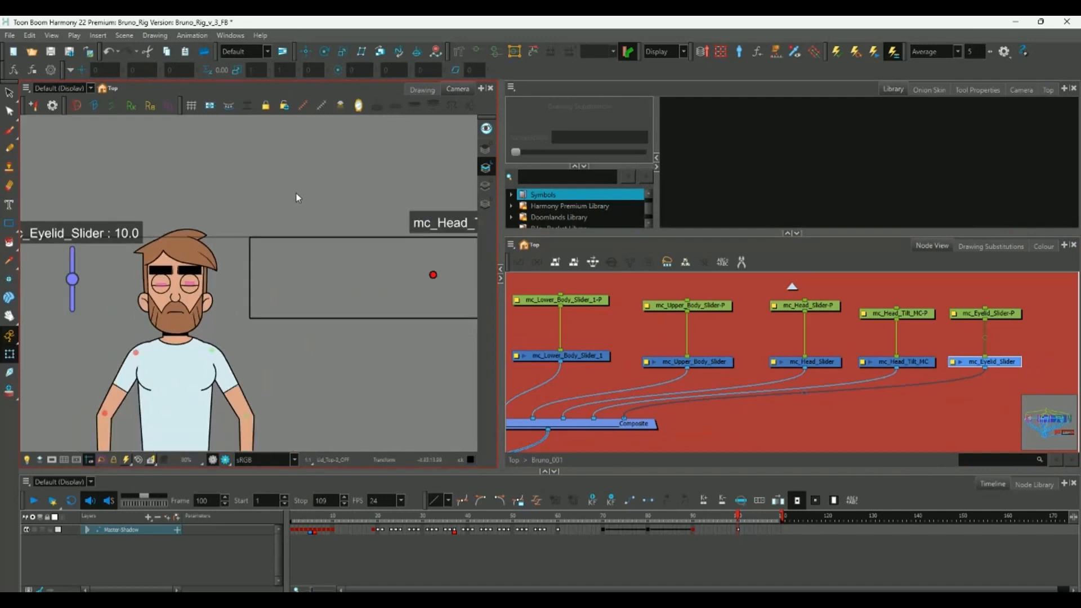
Turn the head sideways with the mc_Head_Tilt_MC control and set the mc_Eyelid_Slider control to 6.0.
left_click_drag(432, 274, 394, 277)
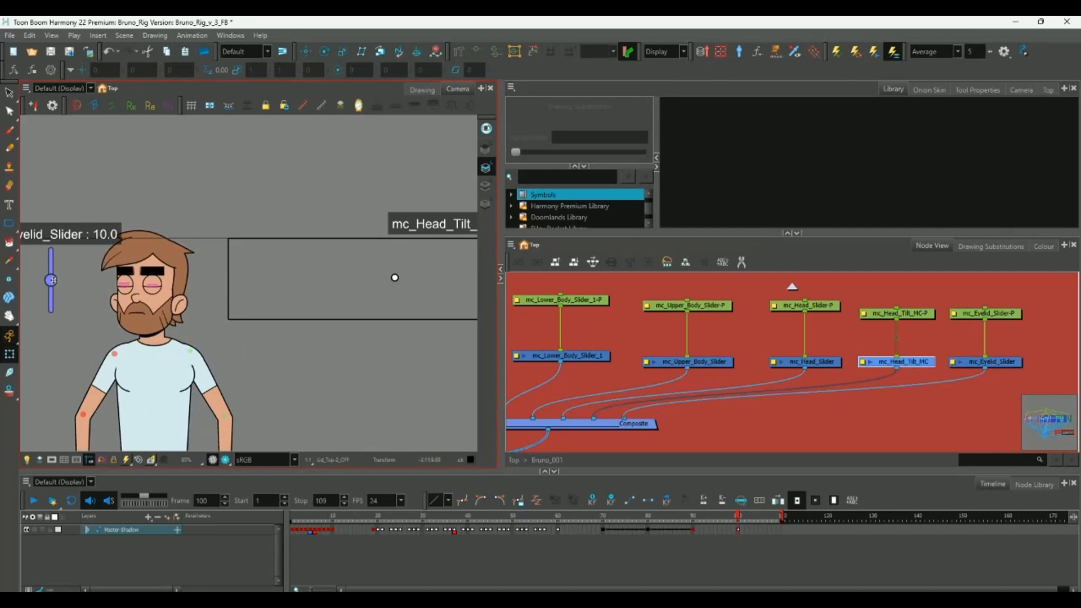
mouse_move(51, 280)
left_mouse_down()
mouse_move(52, 305)
mouse_move(54, 294)
left_mouse_up()
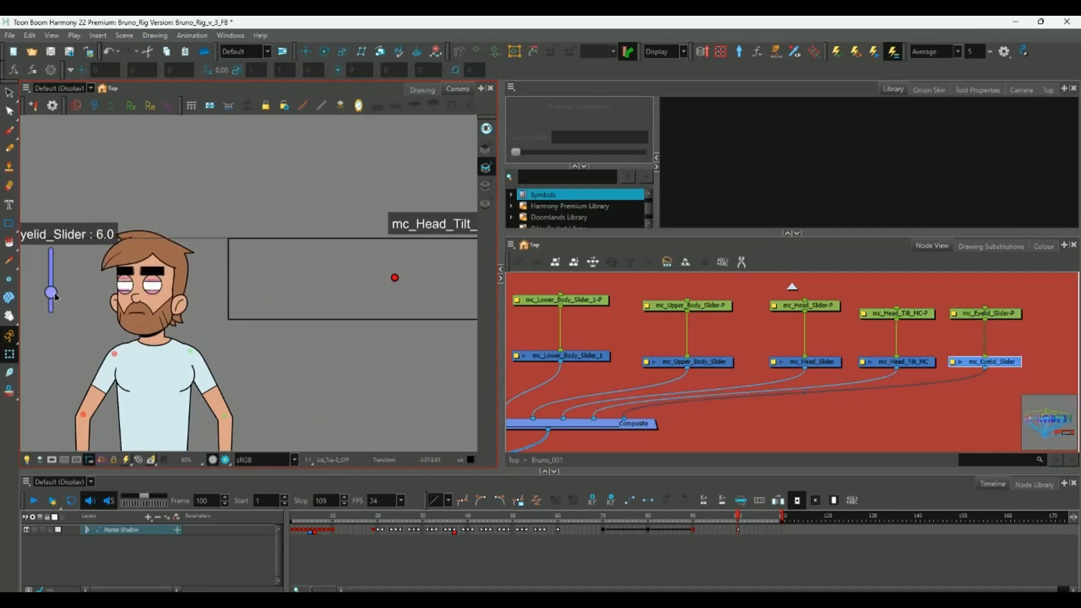
left_click(394, 277)
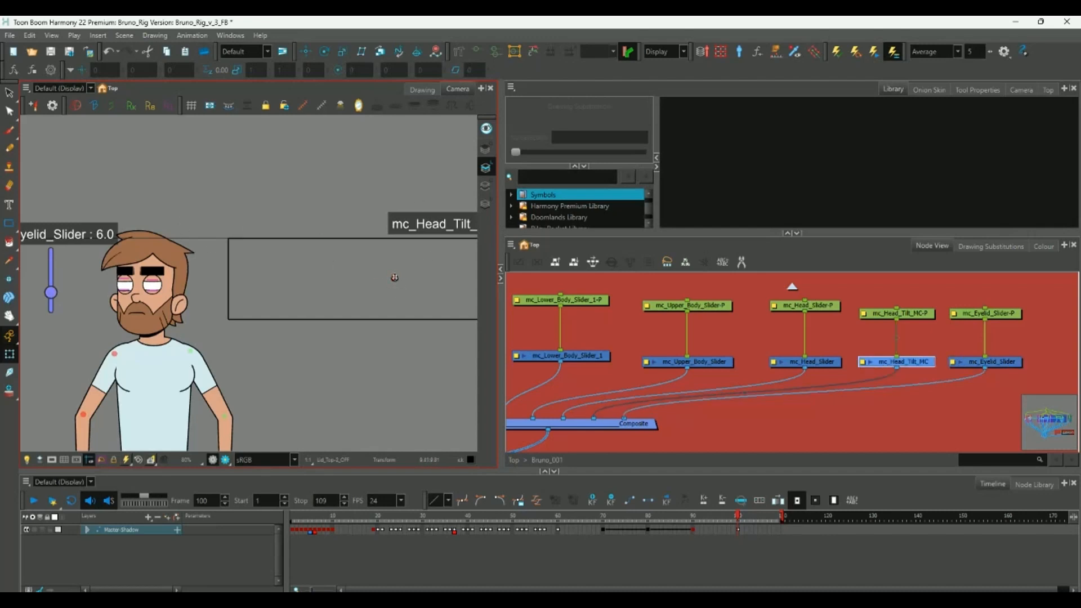
Turn the head toward the front with the mc_Head_Tilt_MC control and set the mc_Eyelid_Slider control to 17.0.
left_click_drag(394, 277, 372, 281)
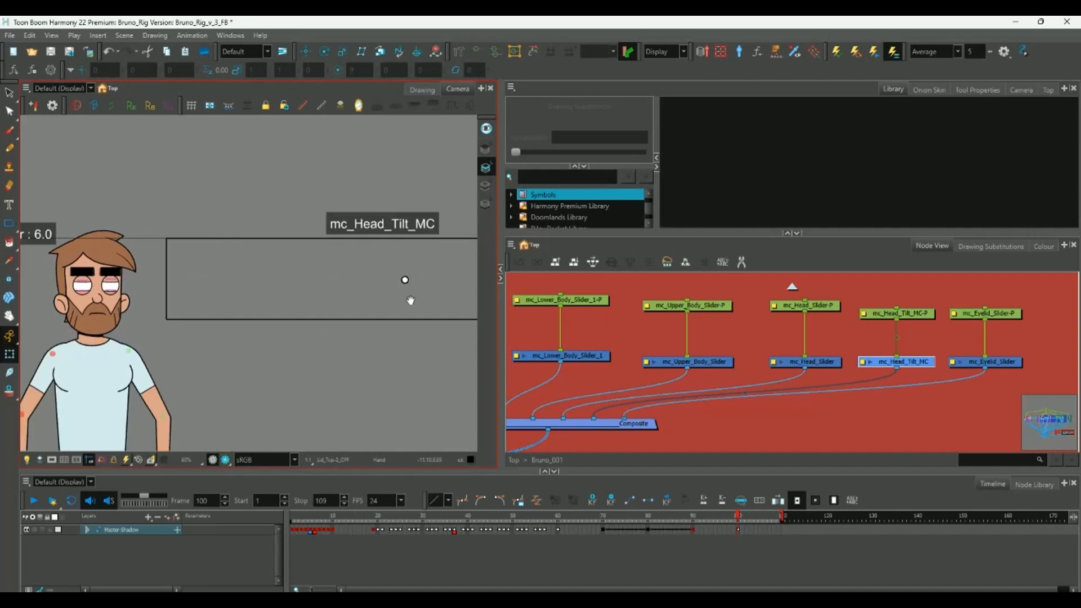
key("2")
left_click_drag(275, 333, 355, 317)
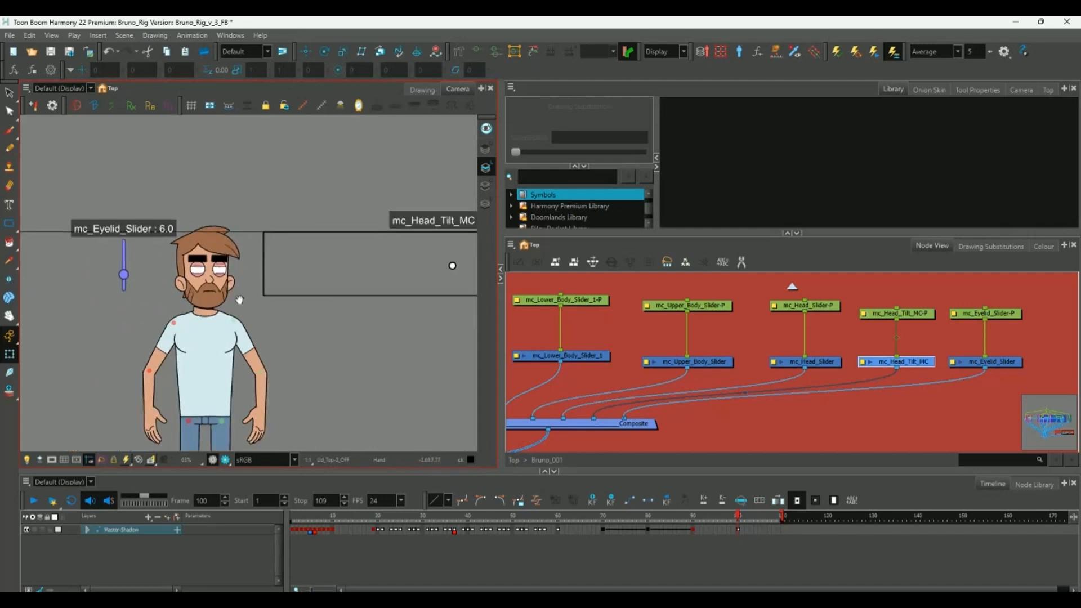
key("2")
key("2")
key("2")
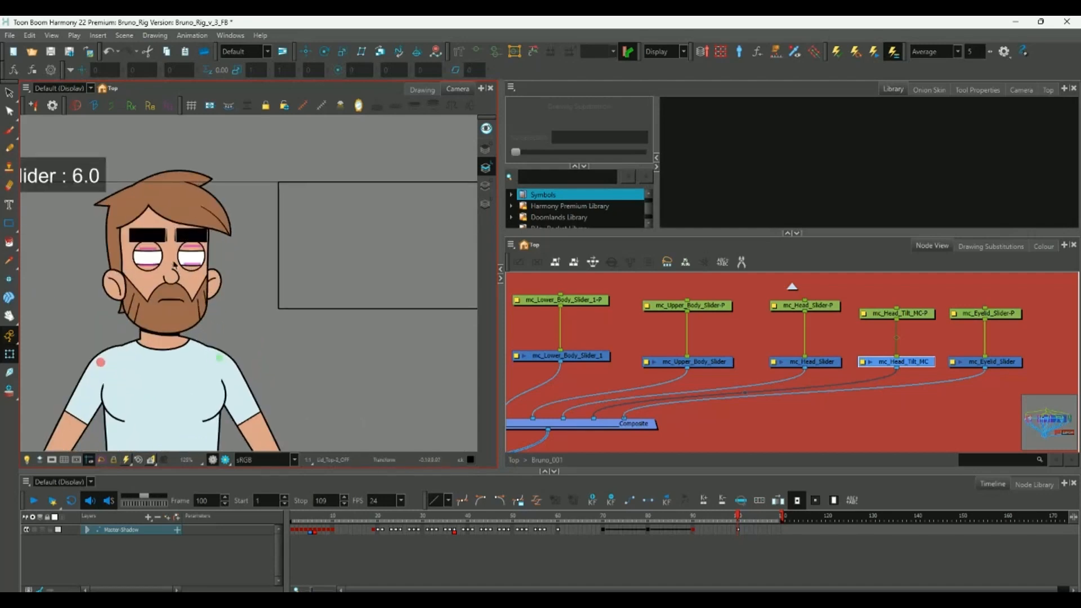
key("1")
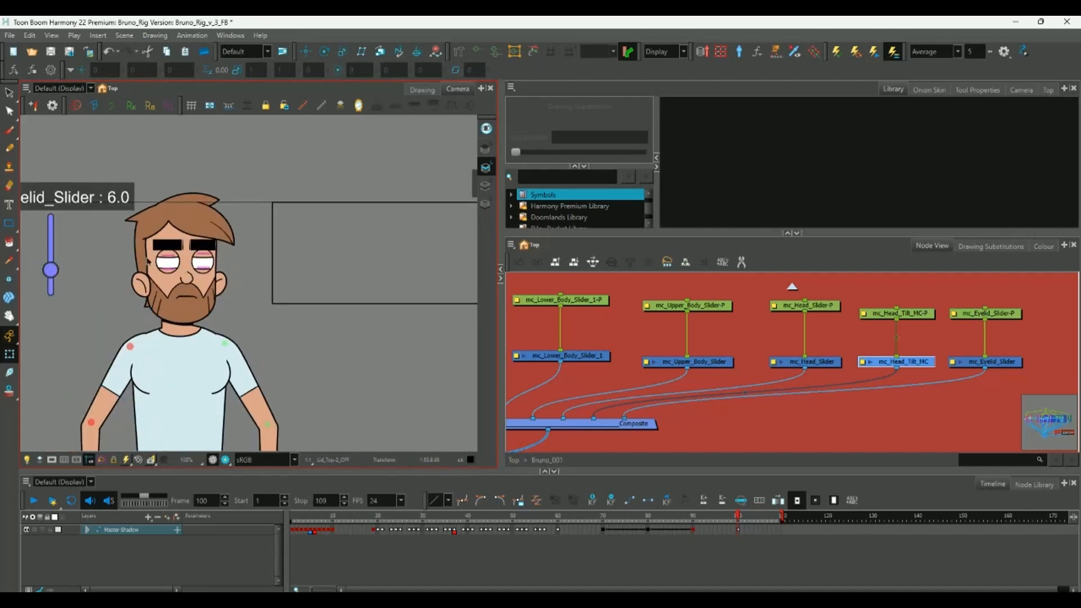
key("1")
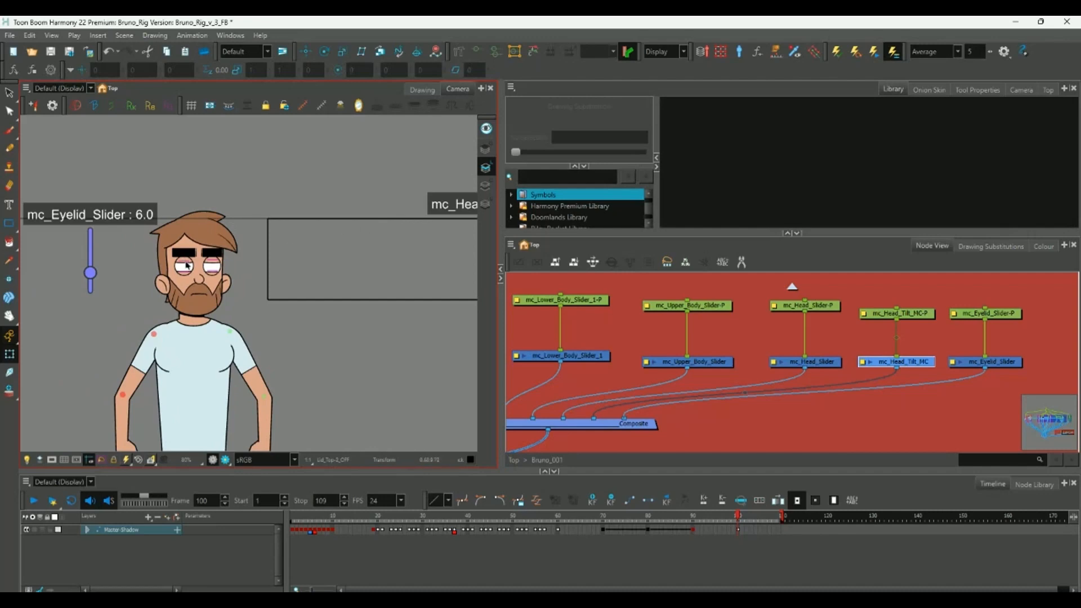
left_click_drag(90, 272, 90, 239)
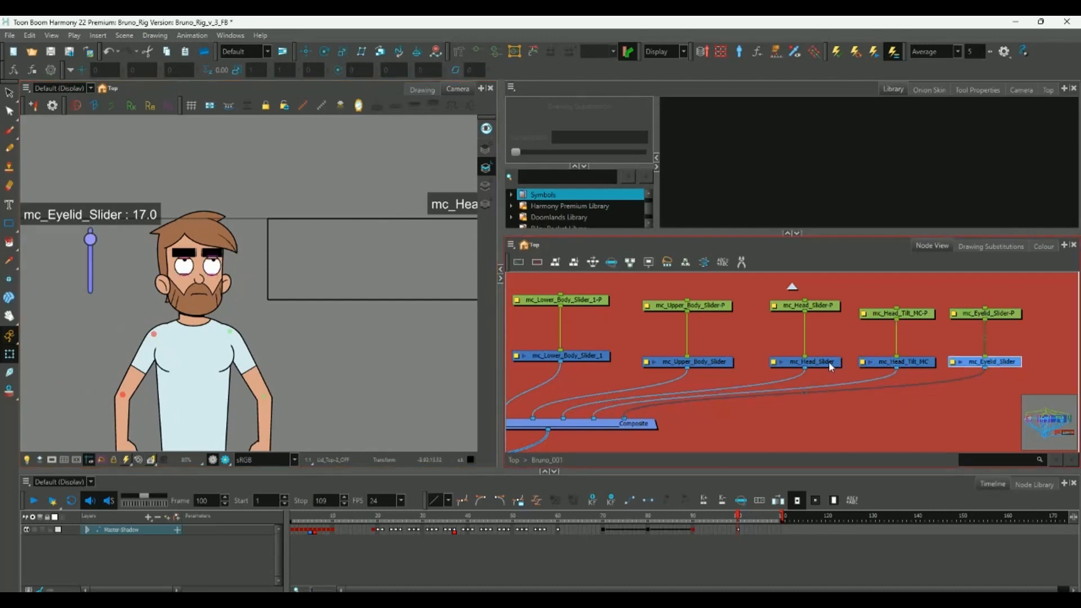
Inspect the head nodes among the monitored attributes in the mc_Head_Tilt_MC controller's grid wizard, and close the wizard without changes.
left_click(914, 363)
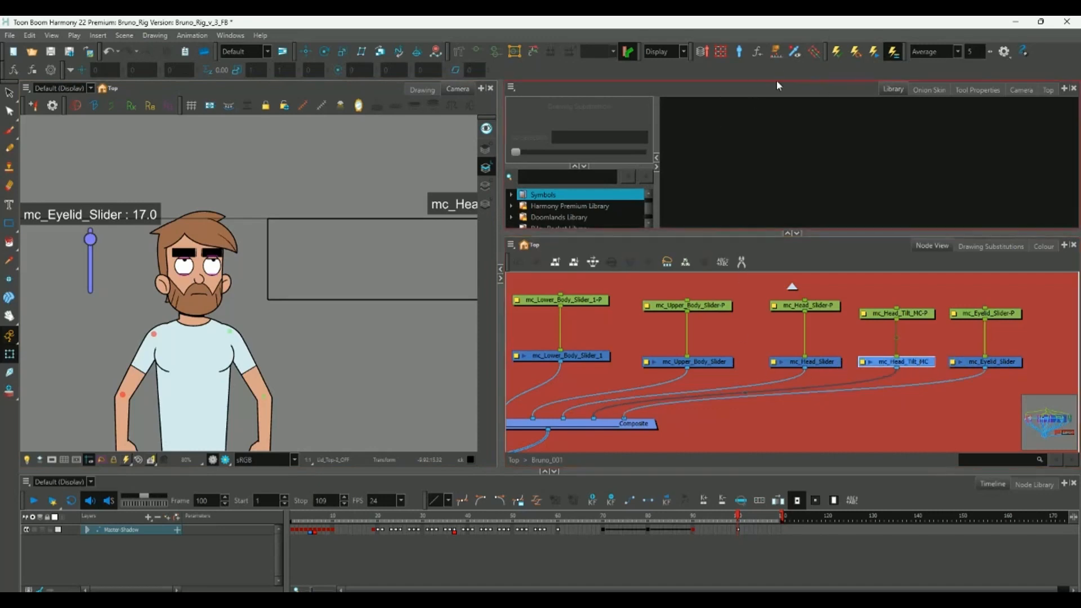
left_click(776, 52)
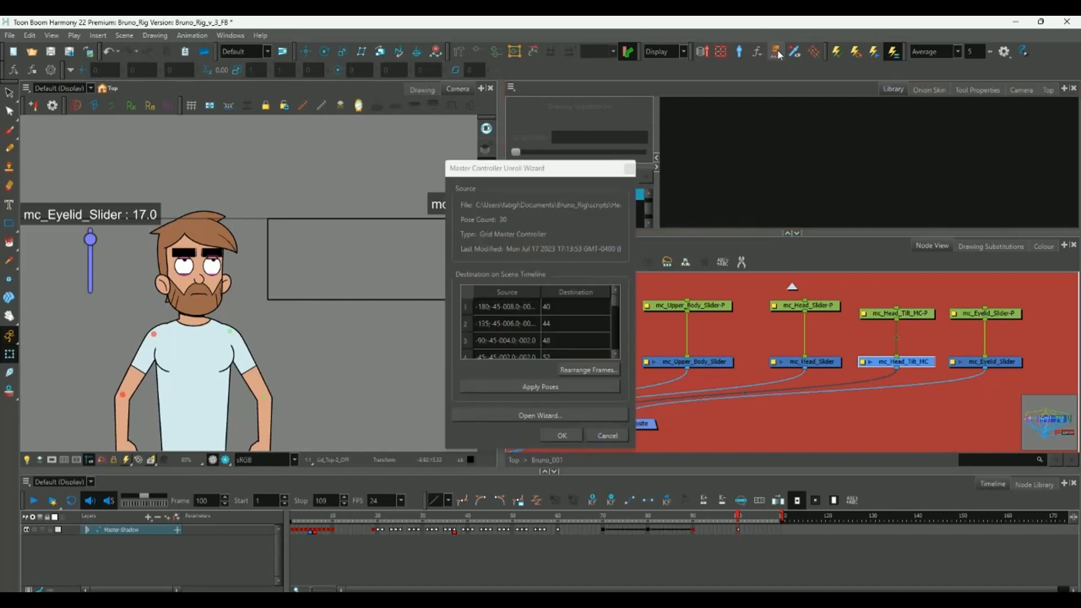
left_click(529, 416)
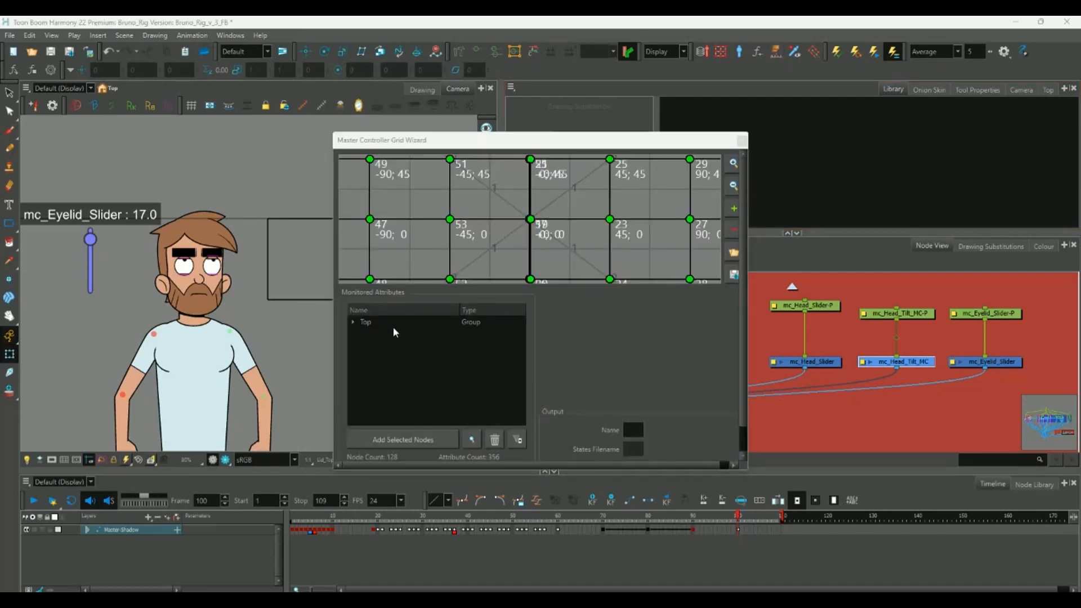
left_click(370, 323)
left_click(354, 323)
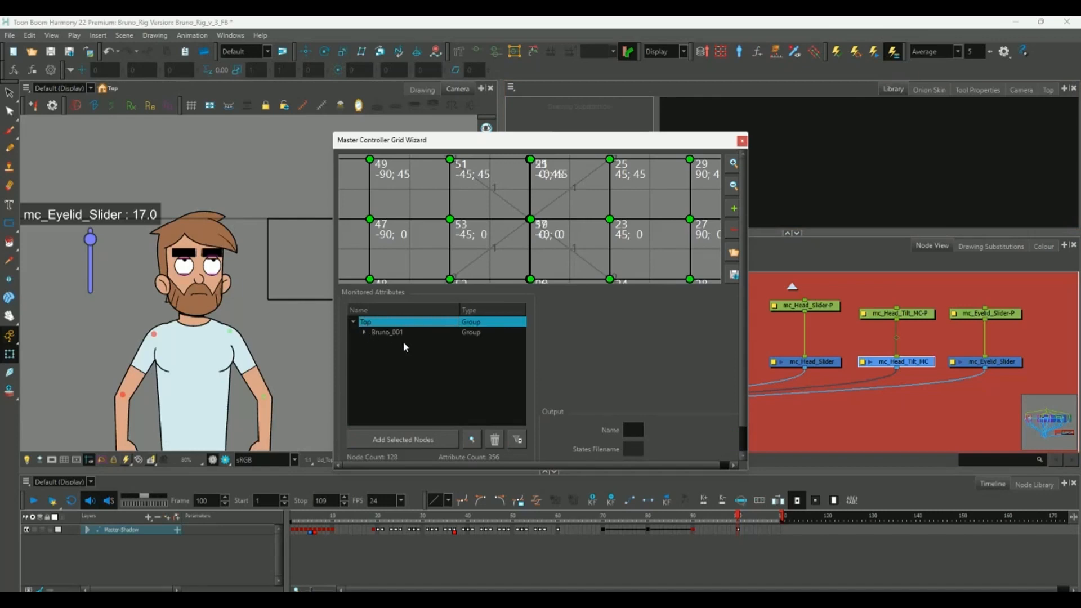
left_click(365, 332)
left_click(376, 342)
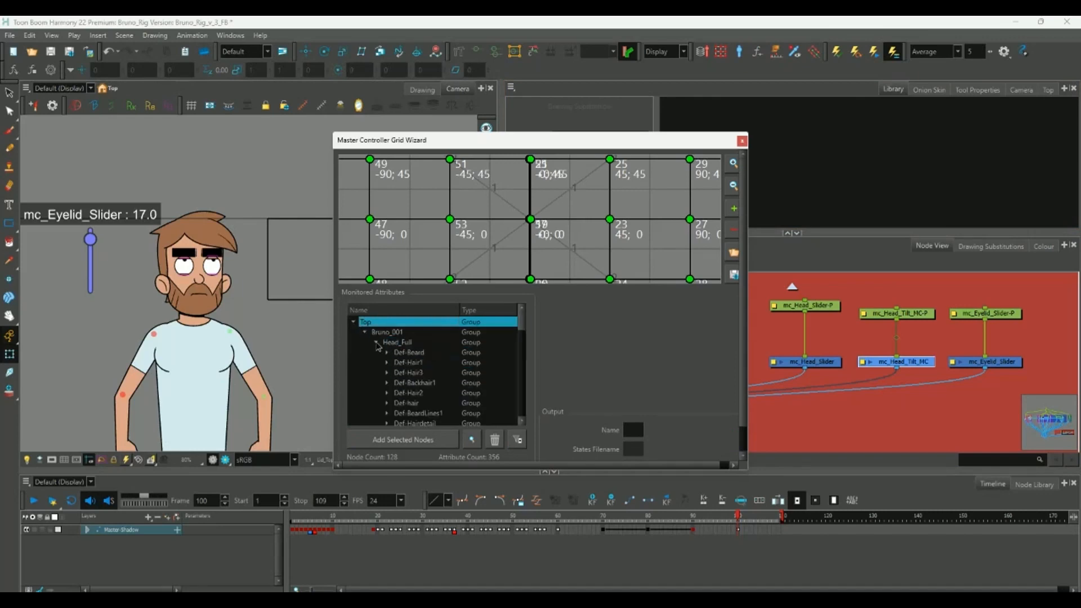
left_click_drag(521, 324, 527, 406)
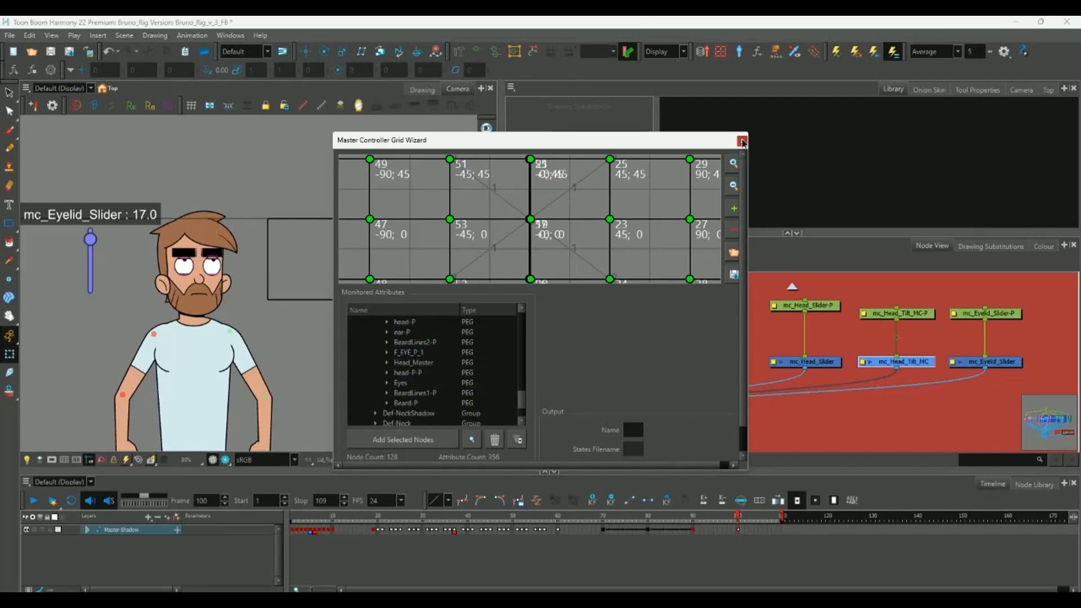
left_click(742, 140)
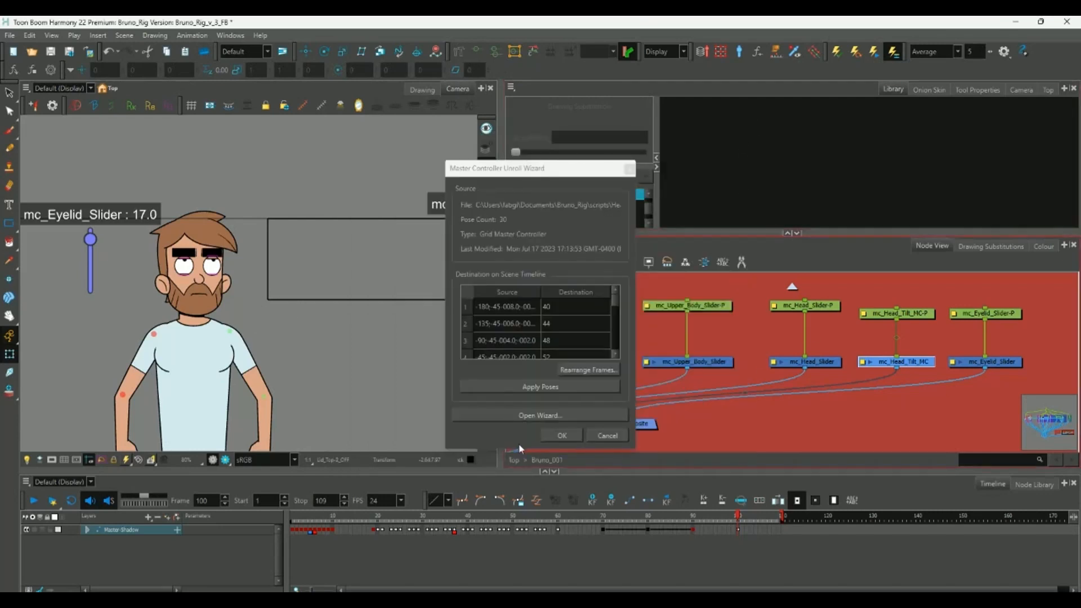
left_click(605, 436)
Go to frame 1 on the timeline.
scroll(298, 321, "down", 1)
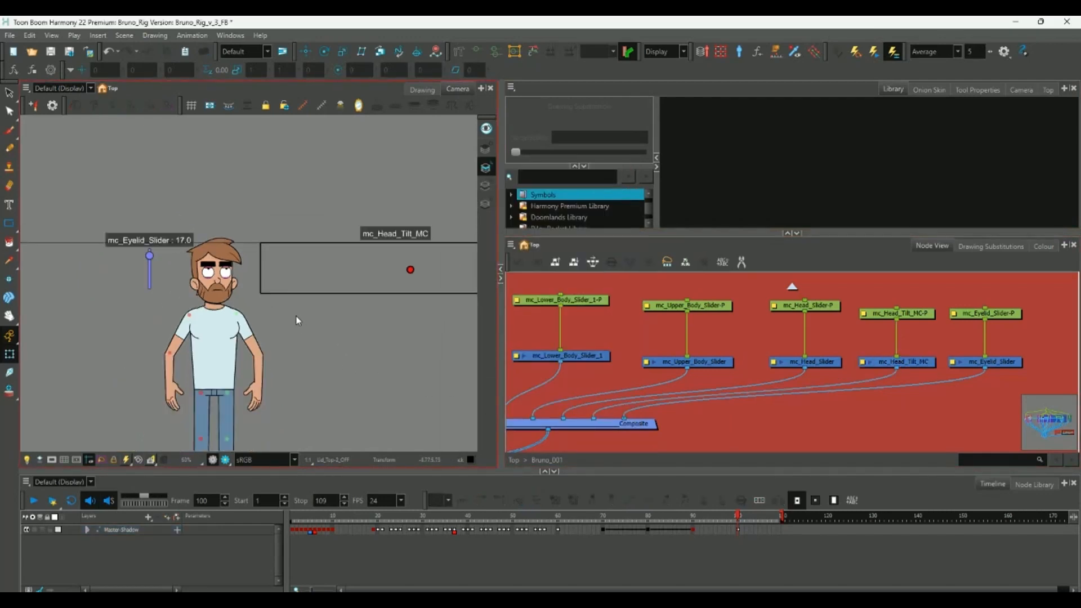
scroll(323, 309, "down", 2)
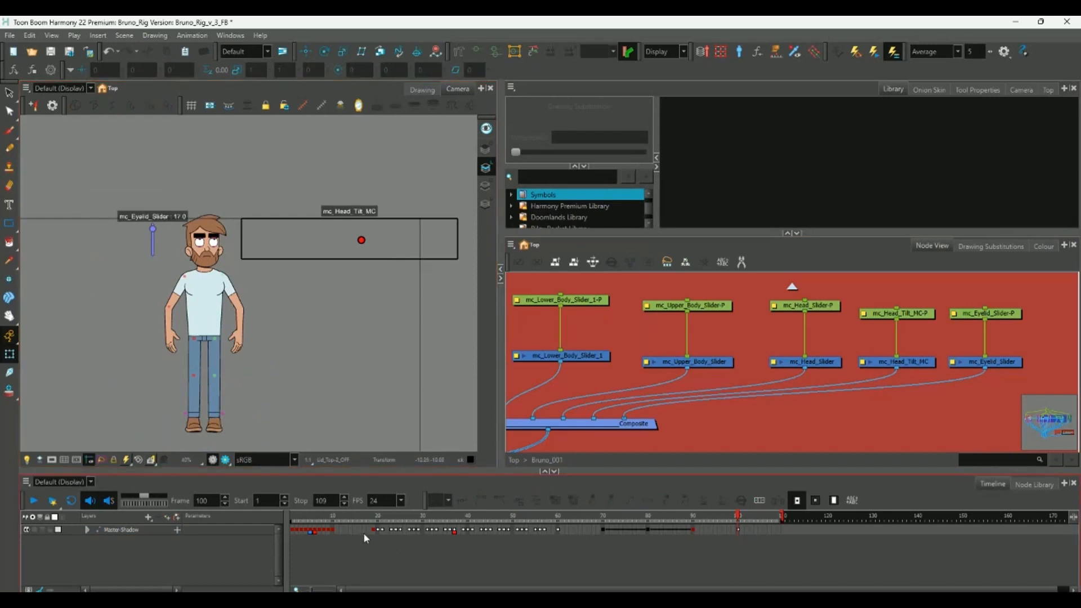
left_click(363, 532)
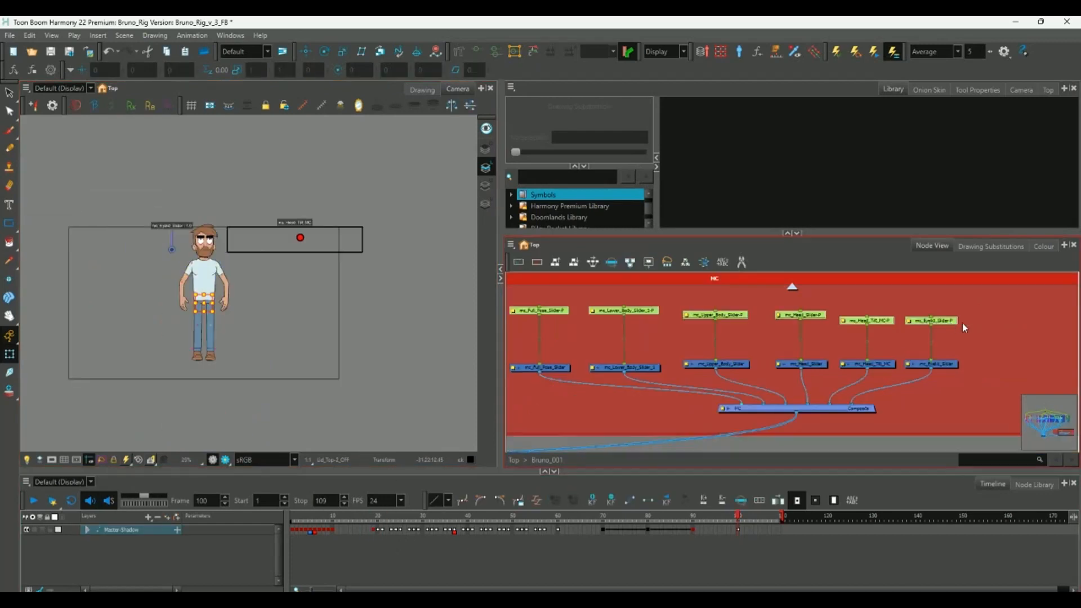
scroll(275, 332, "up", 2)
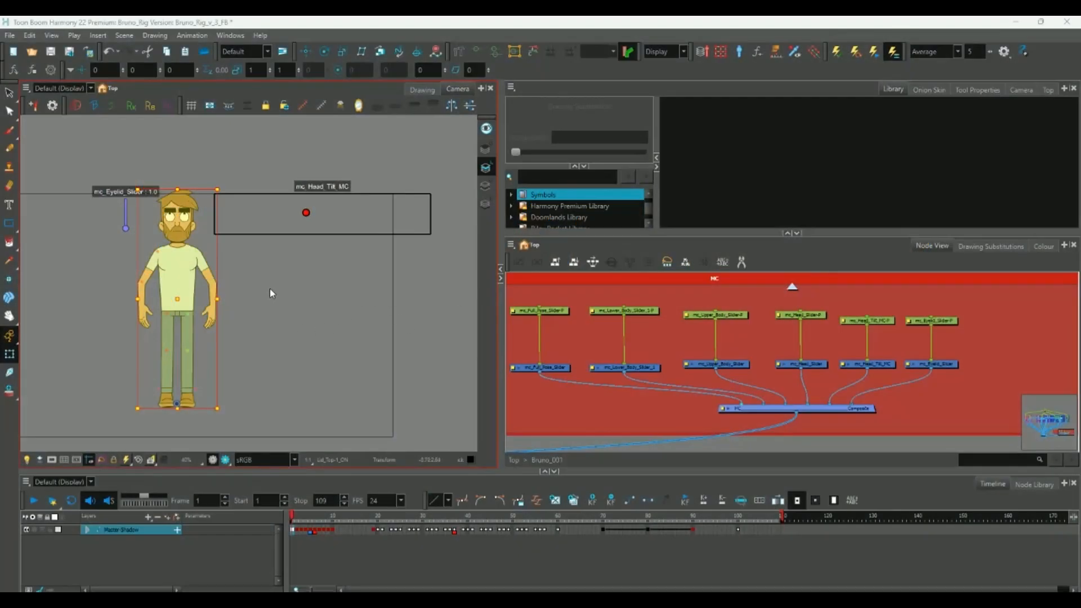
Tidy the placement of the controller pegs and shrink the MC backdrop to fit closely around the controller nodes.
scroll(823, 292, "down", 3)
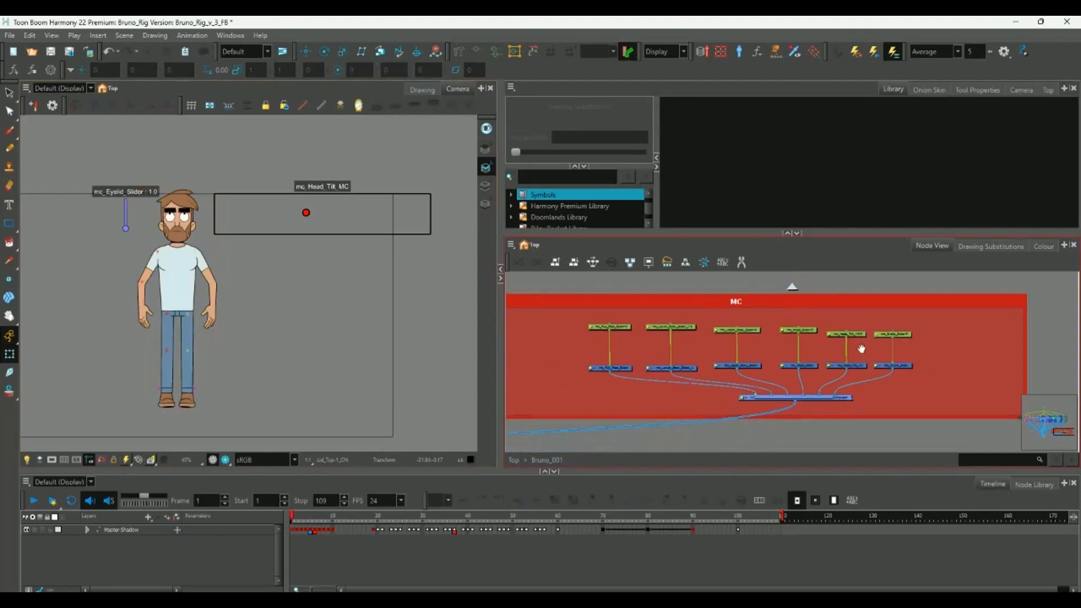
left_click(796, 374)
left_click_drag(797, 377, 794, 372)
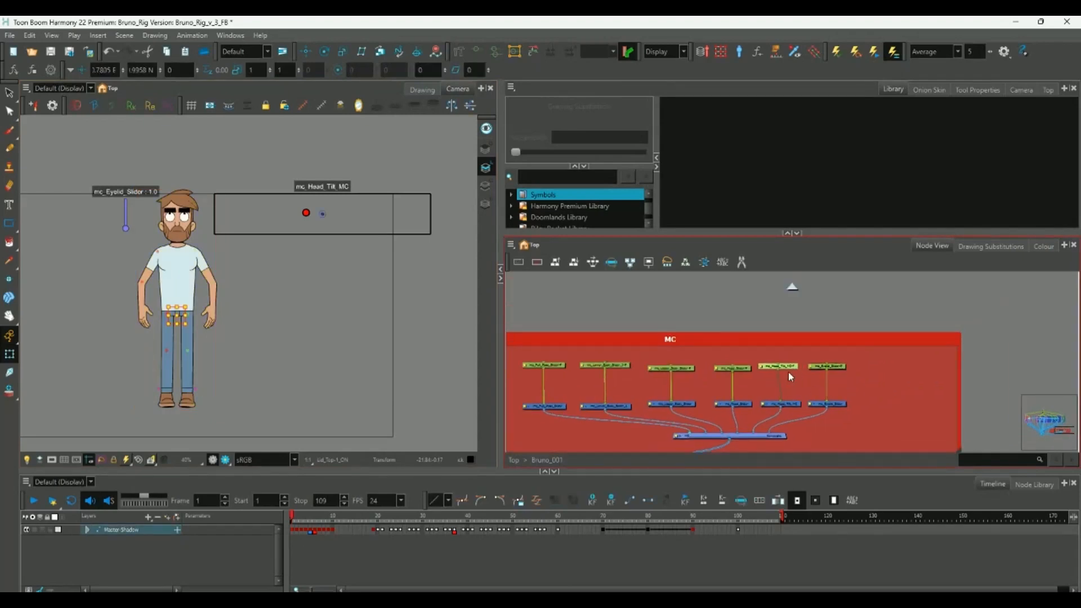
left_click(690, 366)
scroll(805, 337, "down", 2)
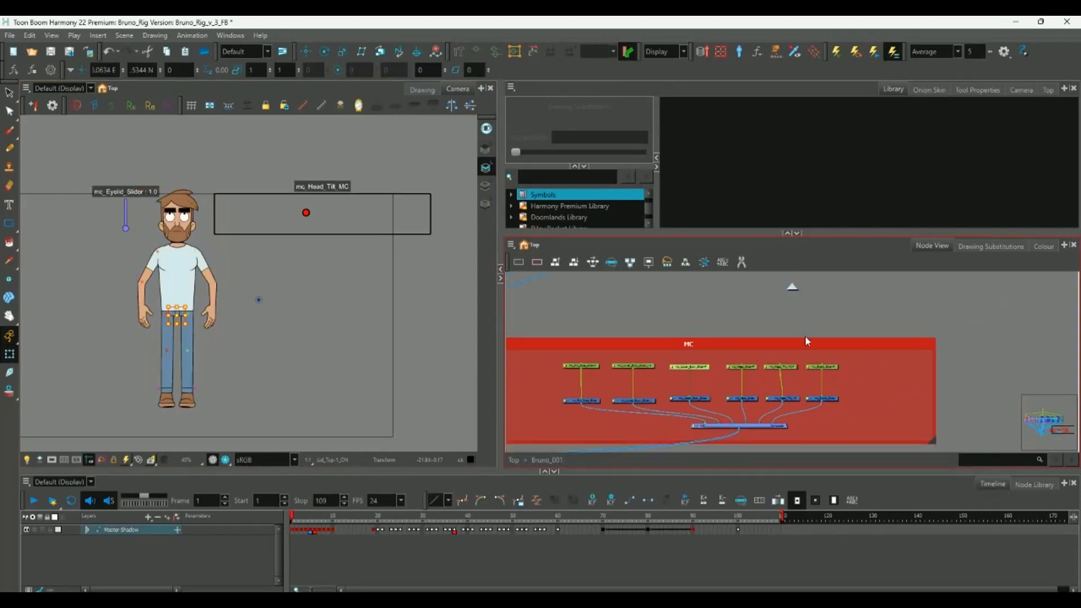
left_click_drag(908, 428, 825, 445)
left_click_drag(732, 346, 792, 329)
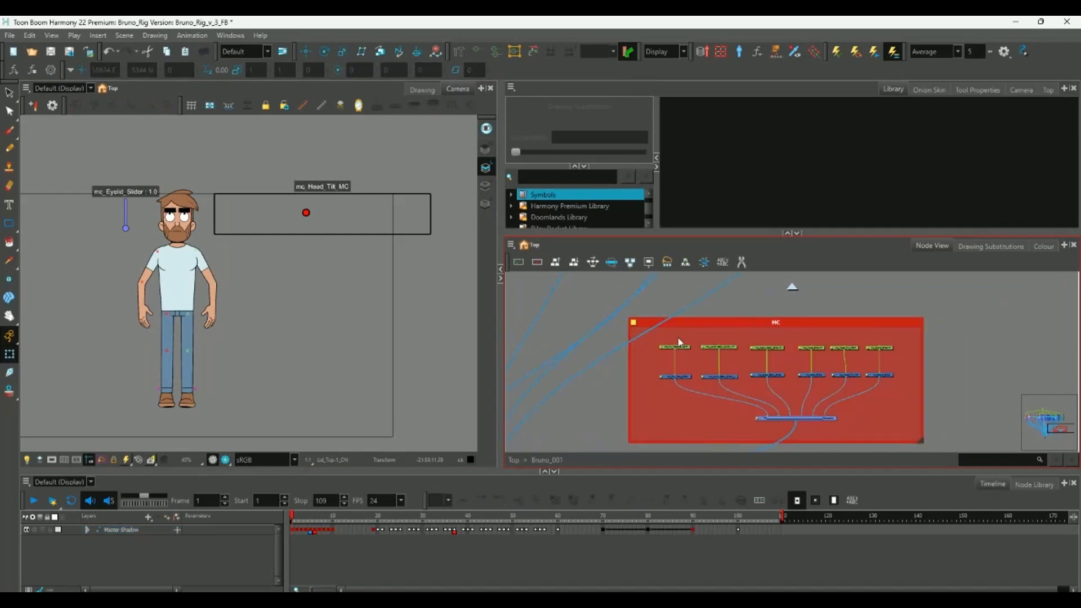
Select all six master controller nodes in the MC backdrop and show their controls in the camera view.
left_click_drag(656, 367, 901, 379)
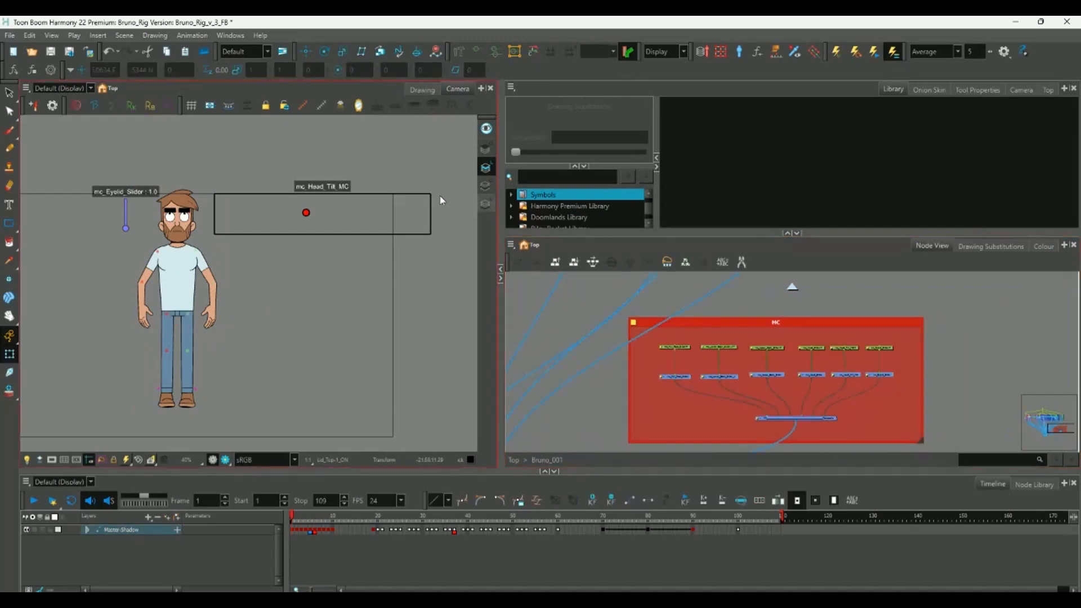
left_click(302, 108)
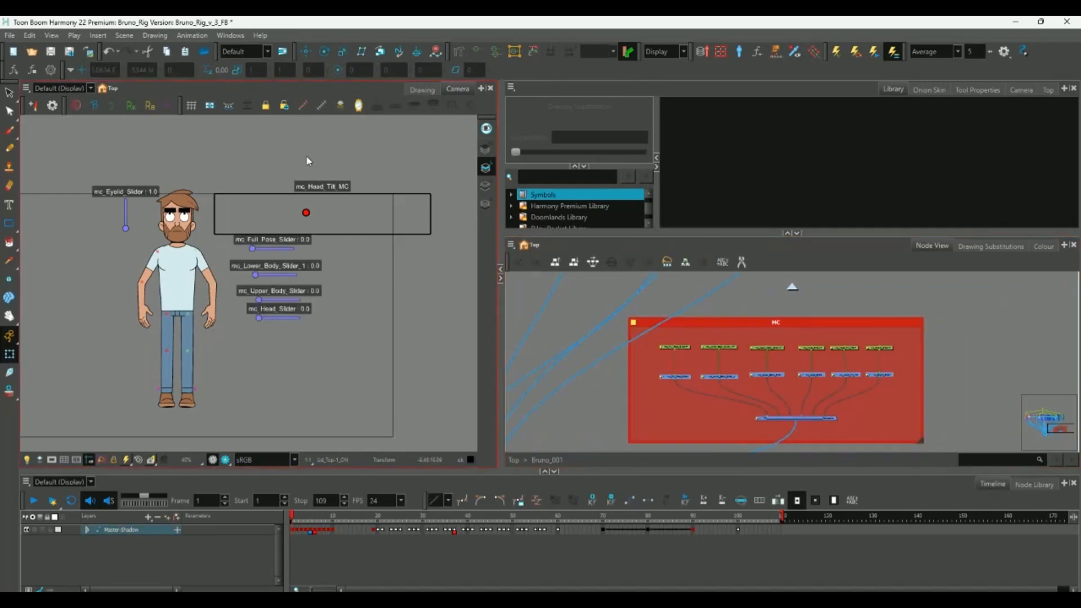
left_click(859, 296)
scroll(376, 284, "up", 1)
scroll(236, 285, "down", 2)
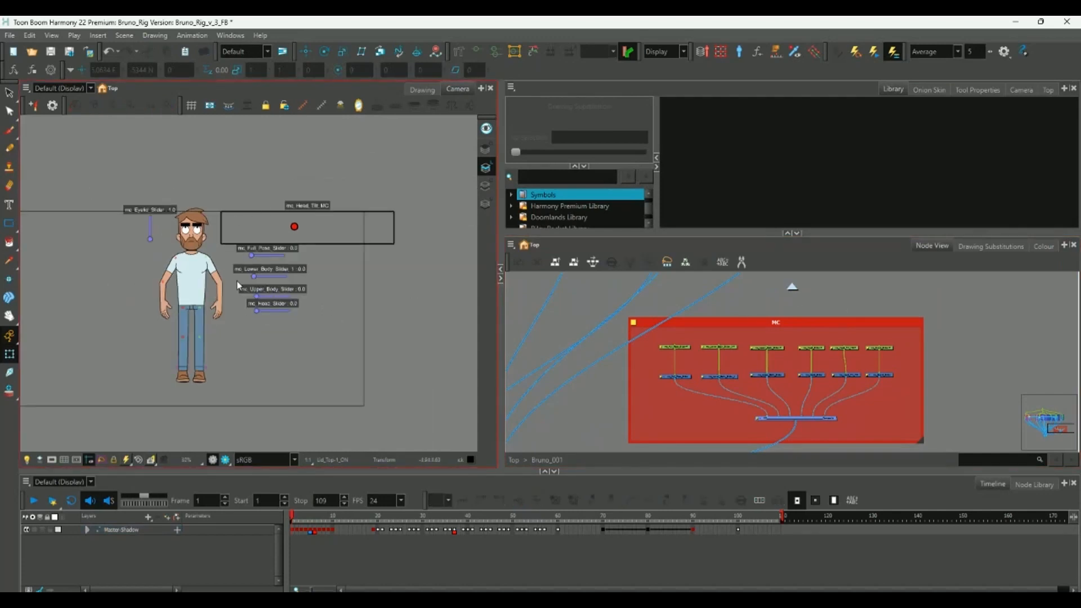
scroll(239, 285, "up", 2)
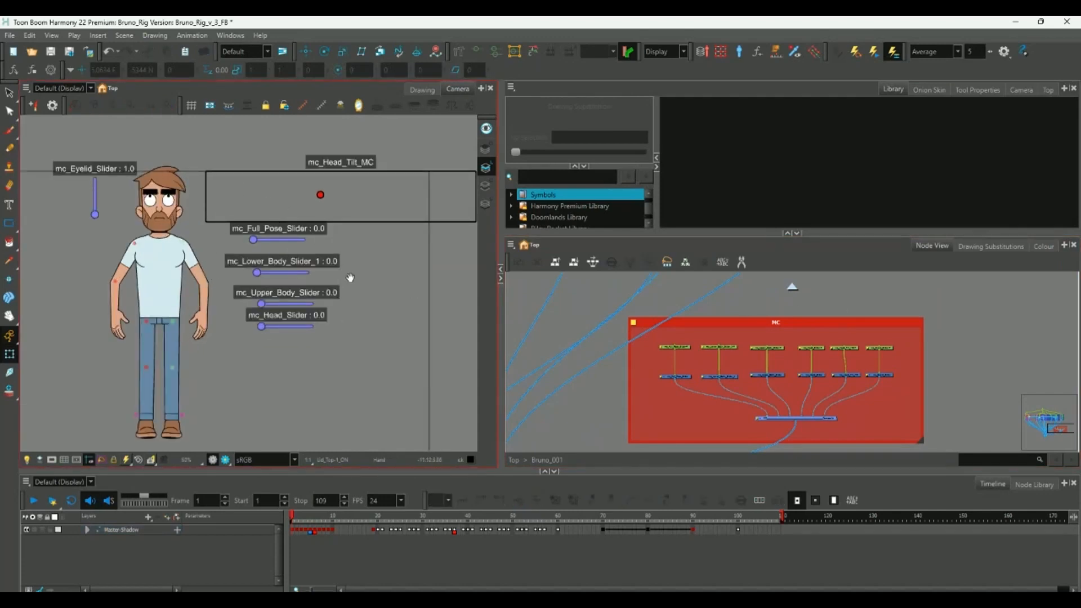
Move the mc_Full_Pose_Slider control away from the body, beneath the far end of the mc_Head_Tilt_MC grid, using its peg.
left_click_drag(350, 276, 250, 263)
left_click_drag(411, 270, 243, 289)
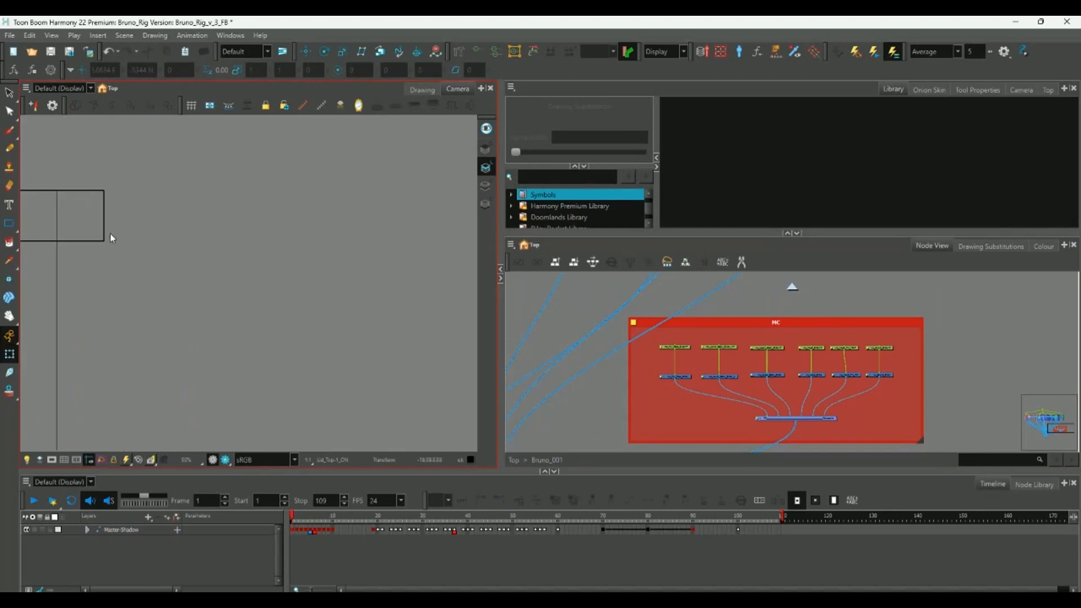
scroll(203, 288, "down", 2)
left_click_drag(195, 262, 304, 251)
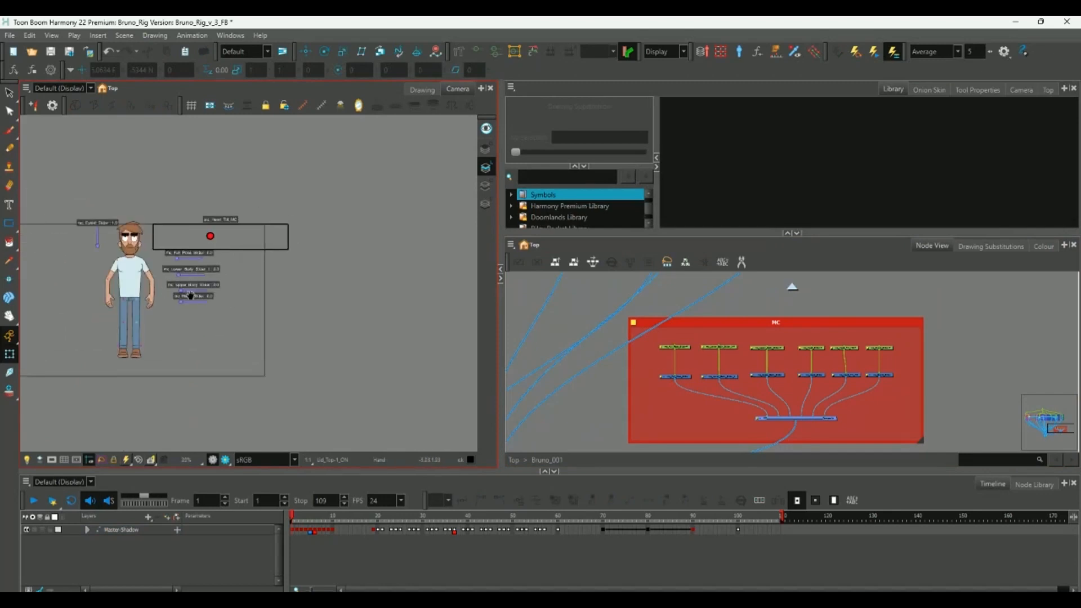
scroll(190, 295, "up", 2)
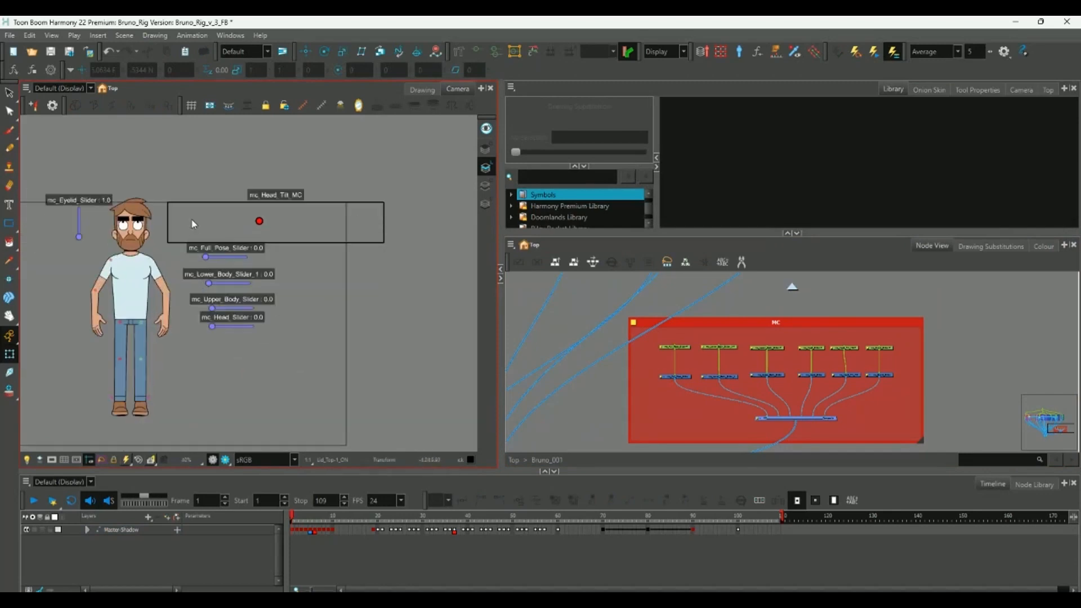
scroll(710, 391, "up", 4)
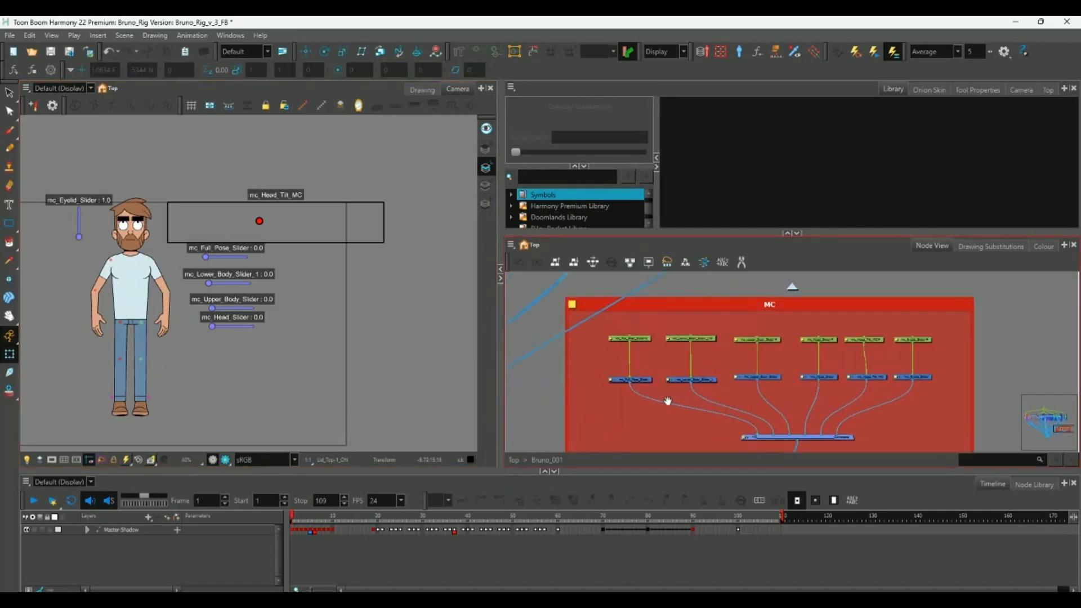
left_click(625, 329)
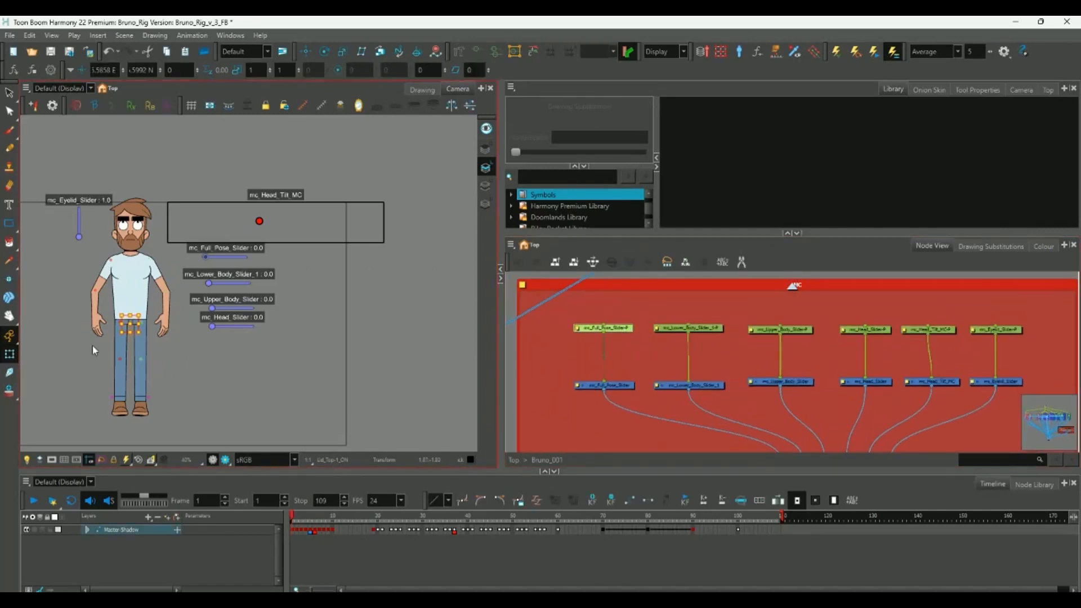
left_click_drag(9, 335, 56, 350)
left_click(670, 356)
key("ctrl+z")
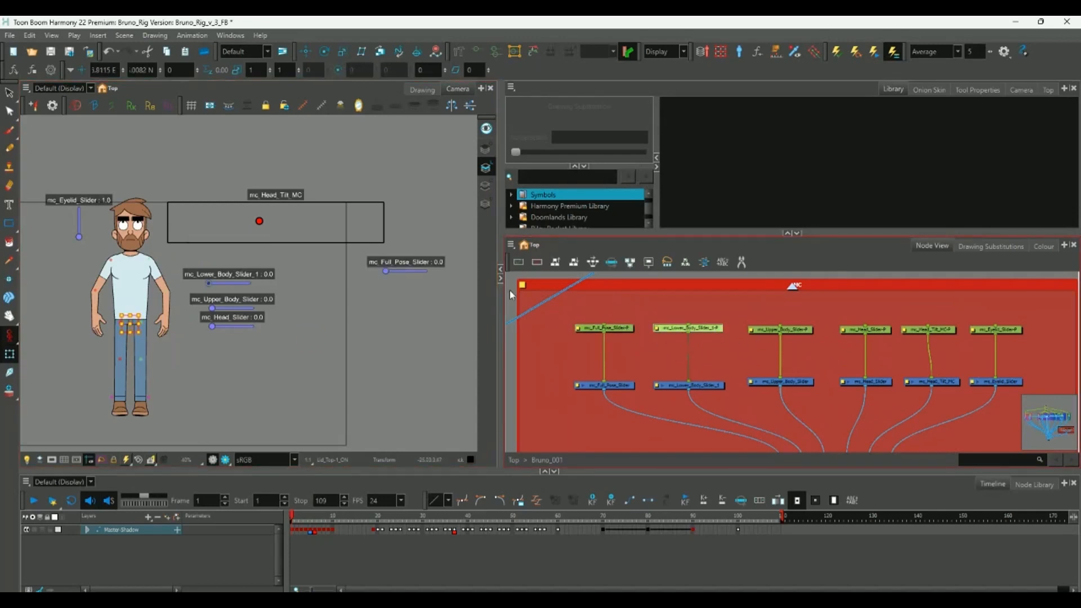
Move the mc_Upper_Body_Slider control under mc_Full_Pose_Slider and place mc_Lower_Body_Slider_1 below it.
key("ctrl+z")
key("ctrl+z")
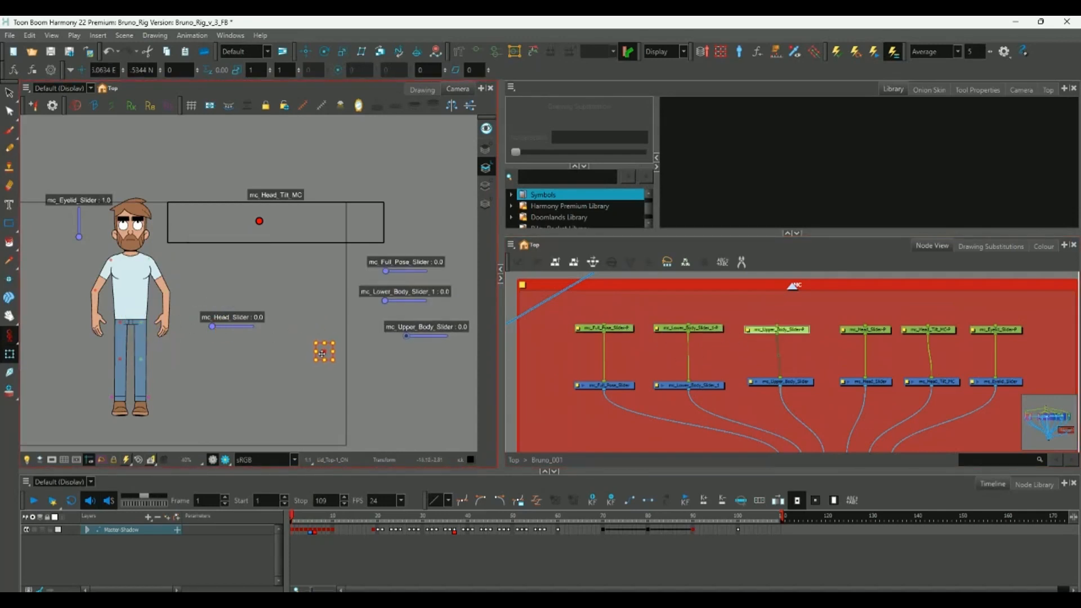
left_click(722, 334)
left_click(710, 328)
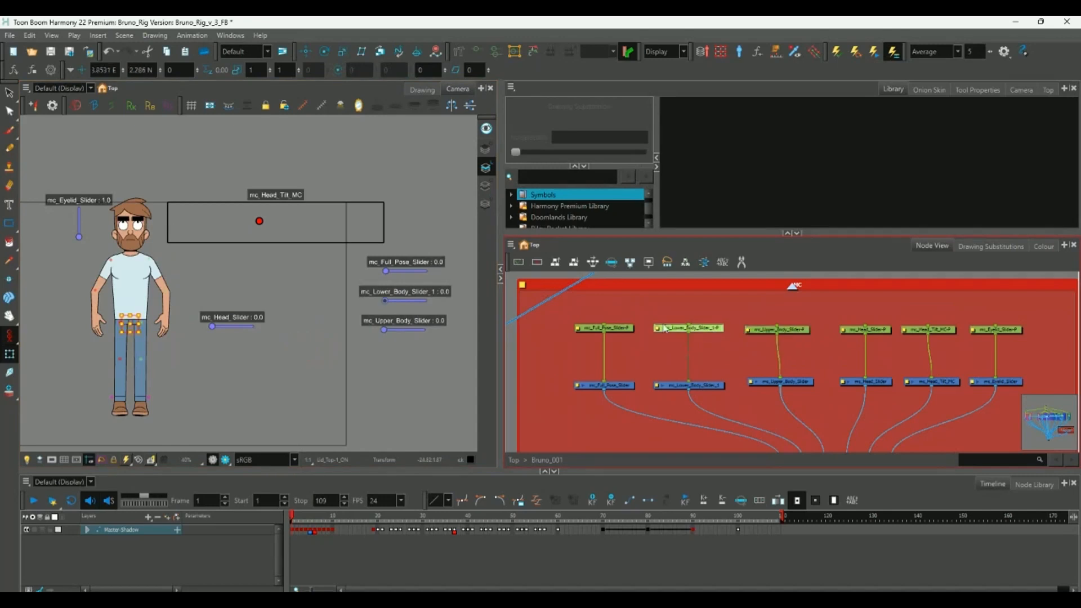
left_click_drag(130, 326, 132, 374)
Place mc_Head_Slider between mc_Full_Pose_Slider and mc_Upper_Body_Slider, aligning all four sliders in one column.
left_click(802, 328)
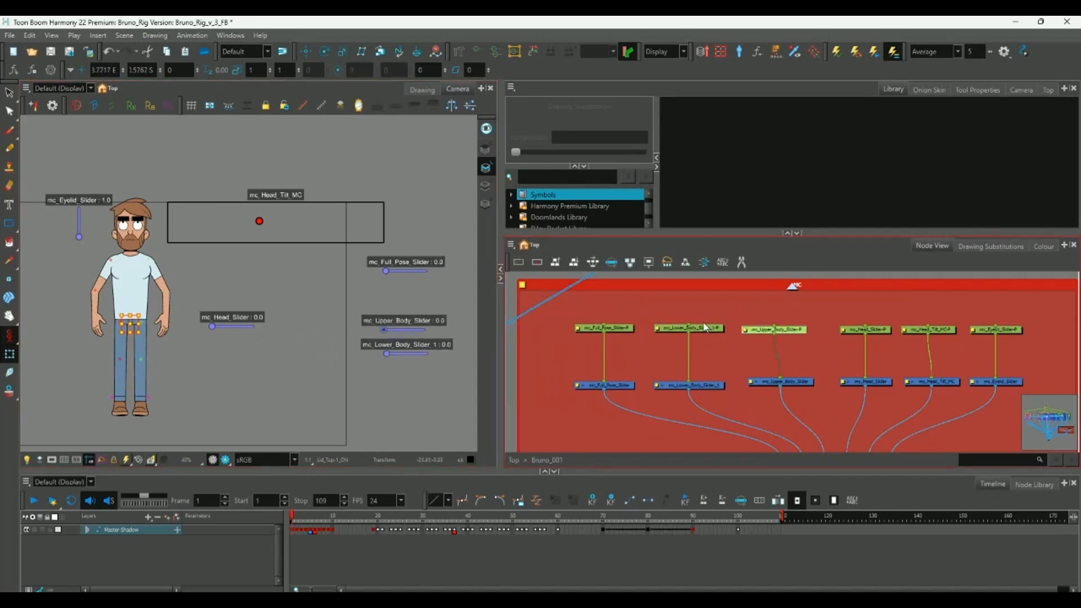
left_click_drag(130, 325, 303, 297)
left_click(865, 329)
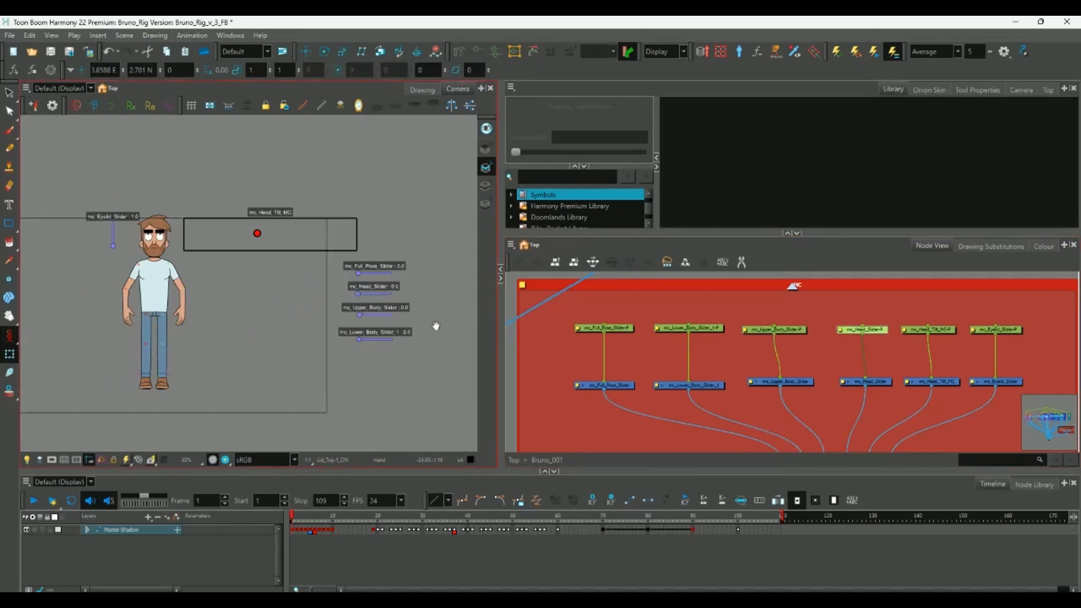
Move the mc_Head_Tilt_MC grid above the slider column and place mc_Eyelid_Slider beside the end of the grid nearest the character, using their pegs.
left_click(774, 329)
left_click_drag(944, 332, 934, 332)
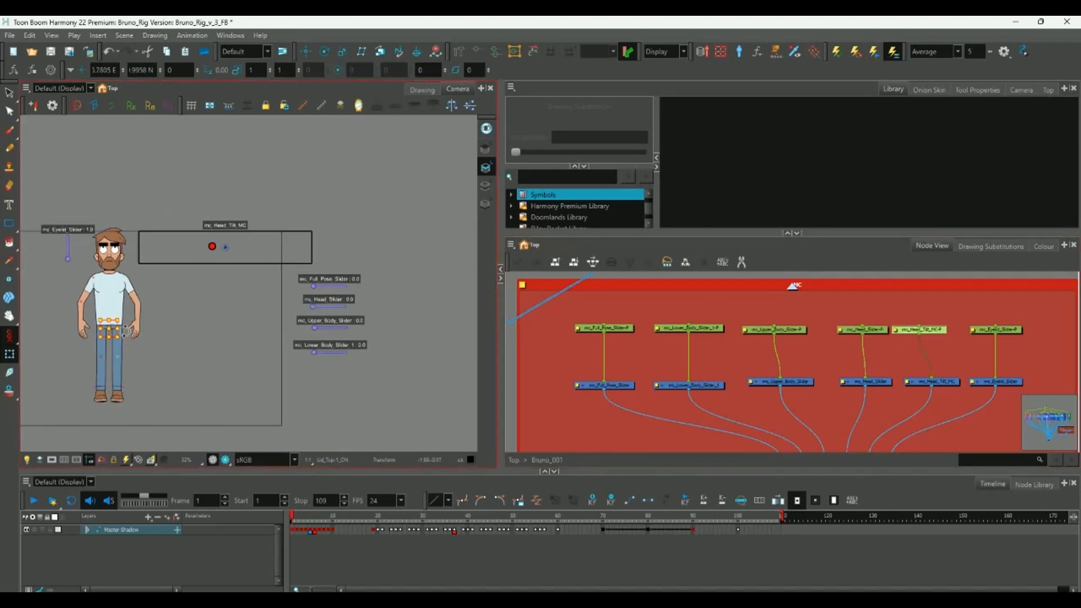
left_click_drag(110, 325, 280, 325)
left_click(987, 329)
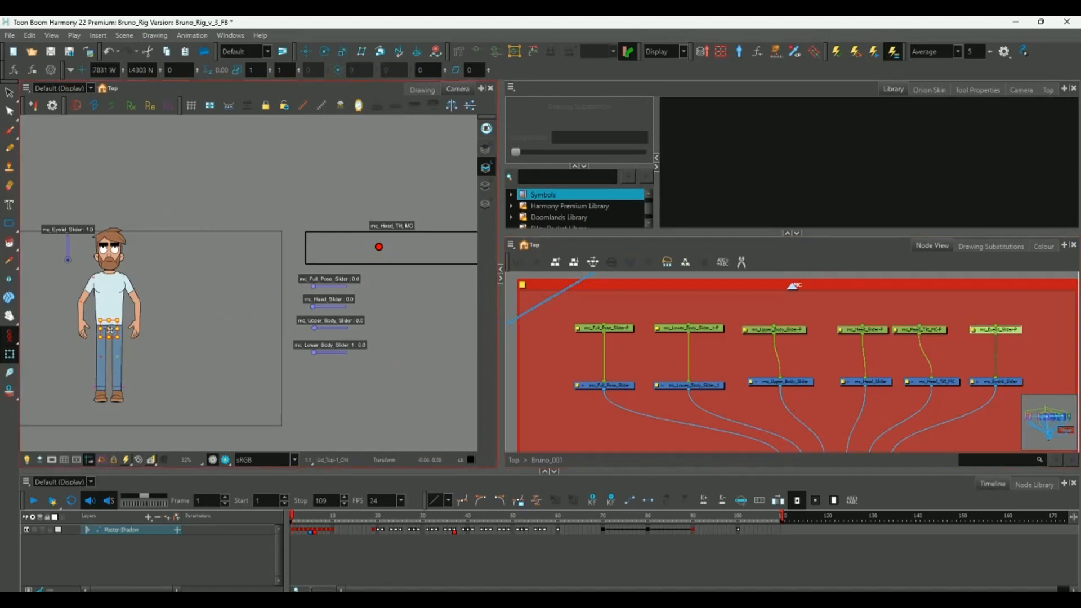
left_click_drag(109, 327, 339, 318)
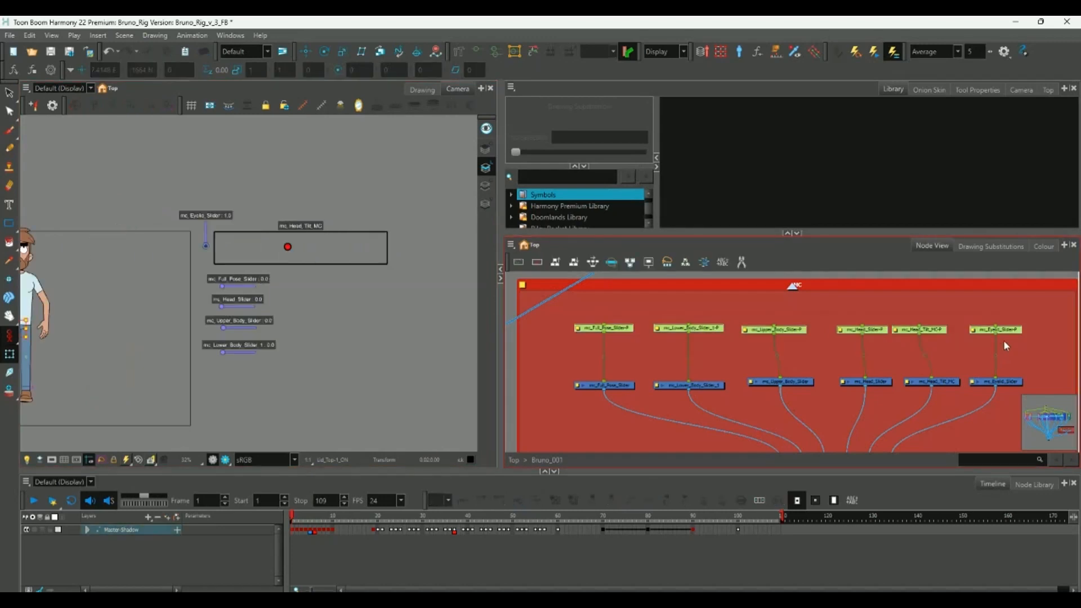
Add a parent peg above all six master controller pegs, place it inside the MC backdrop, and shift all the controls together with it.
left_click(948, 302)
key("ctrl+p")
scroll(802, 315, "up", 1)
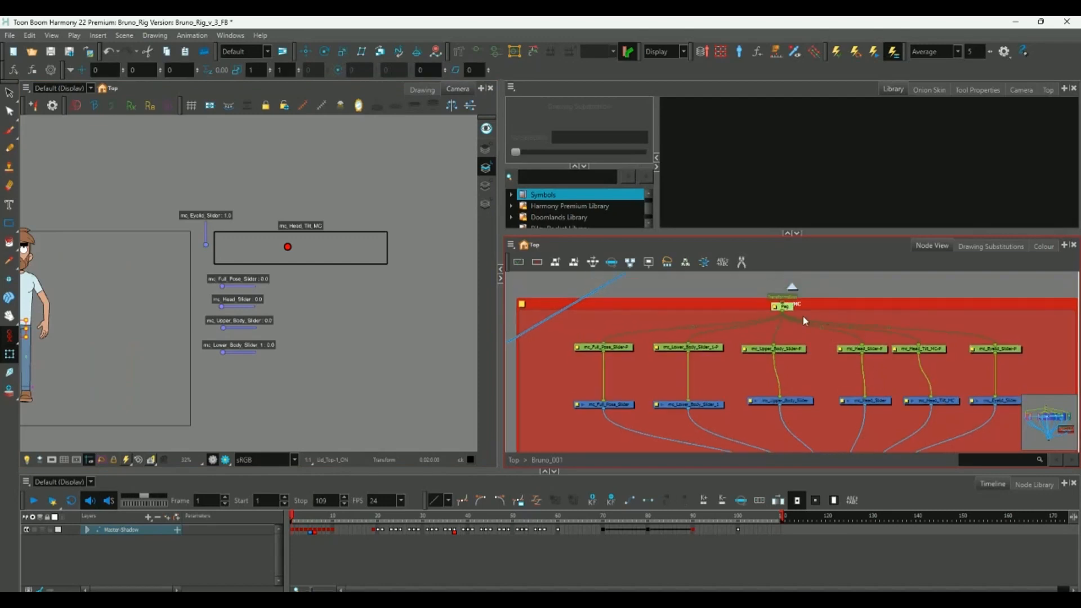
left_click_drag(790, 311, 813, 327)
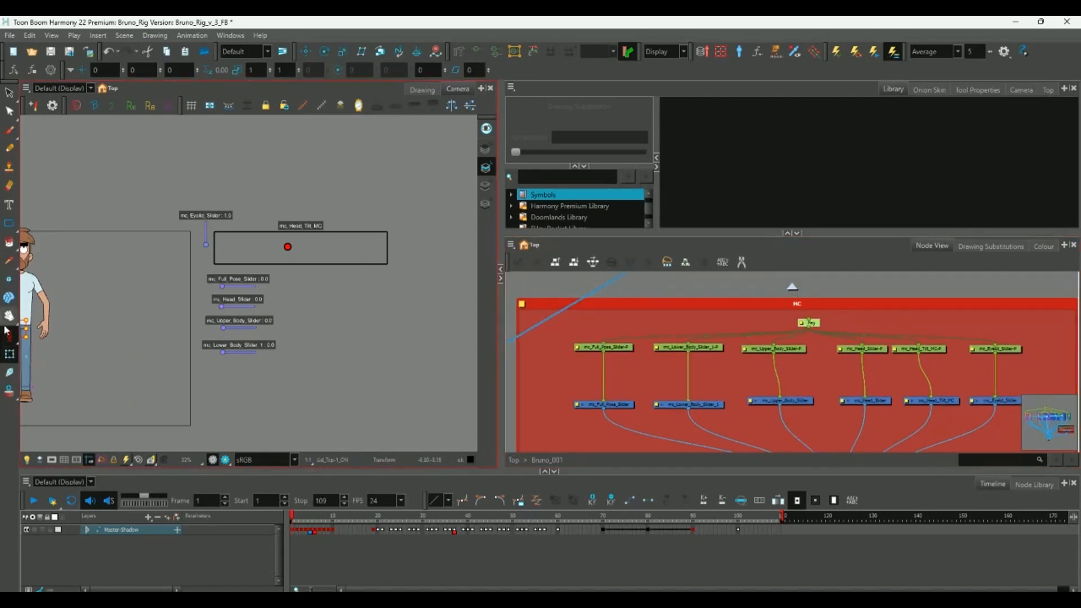
left_click_drag(253, 281, 276, 282)
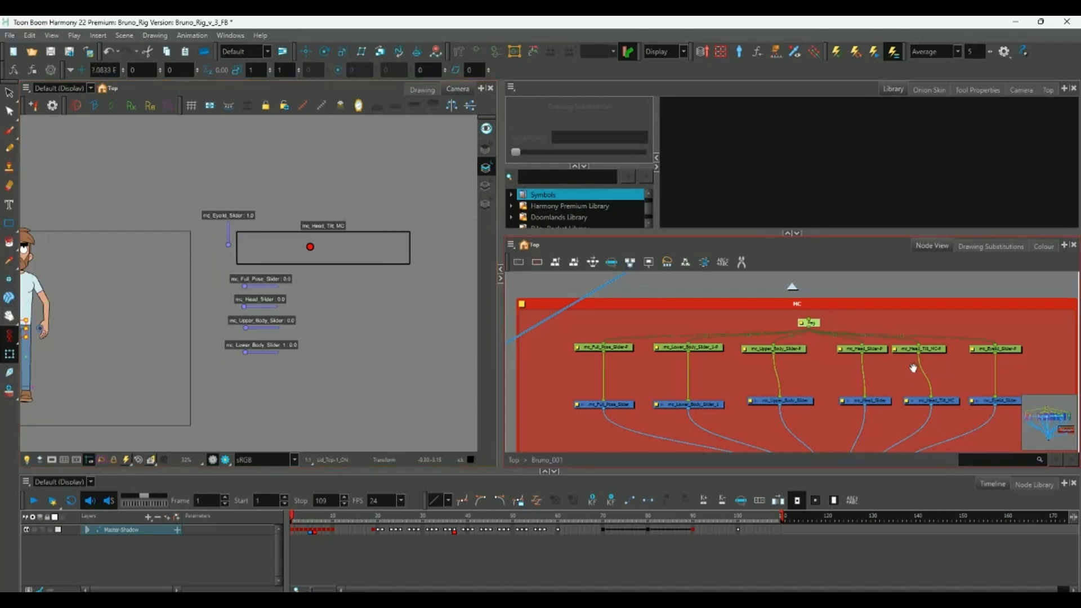
Rename the new parent peg MC_MASTER.
left_click_drag(913, 368, 869, 350)
double_click(761, 304)
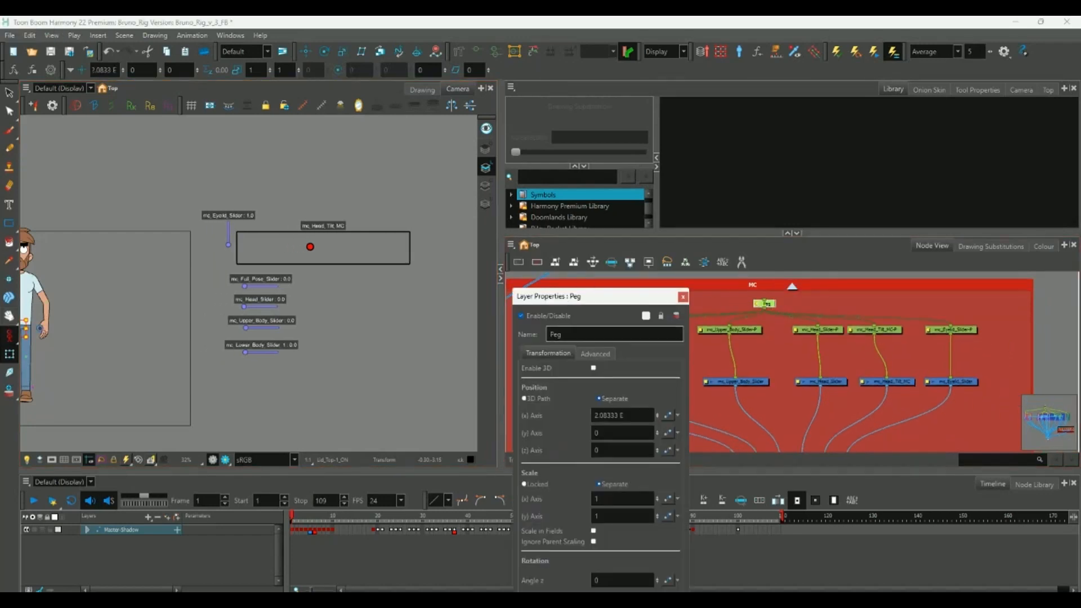
type("MC_")
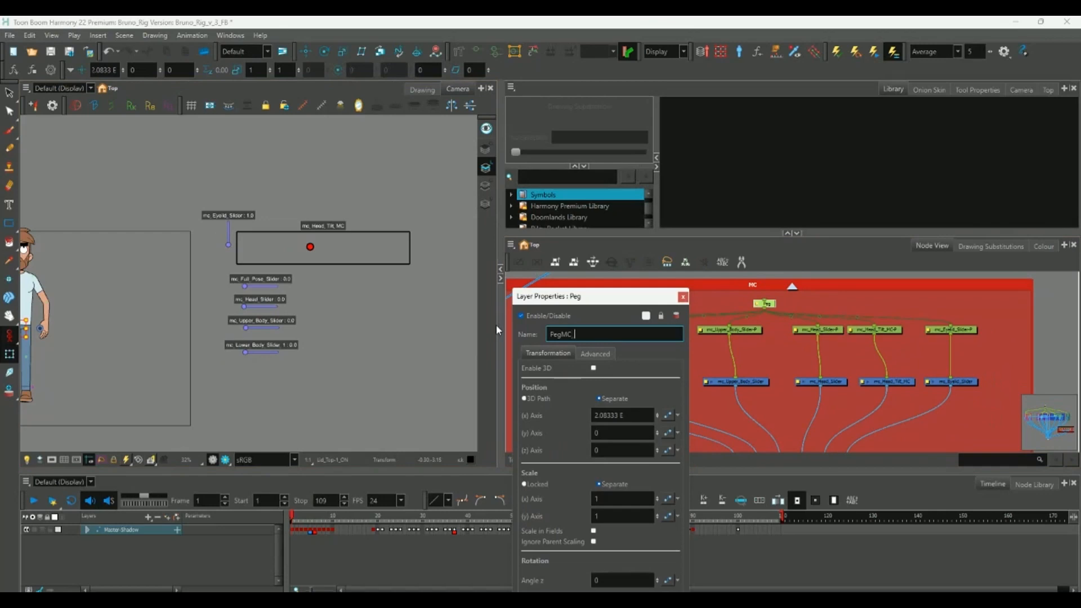
type("MASTER")
key("Return")
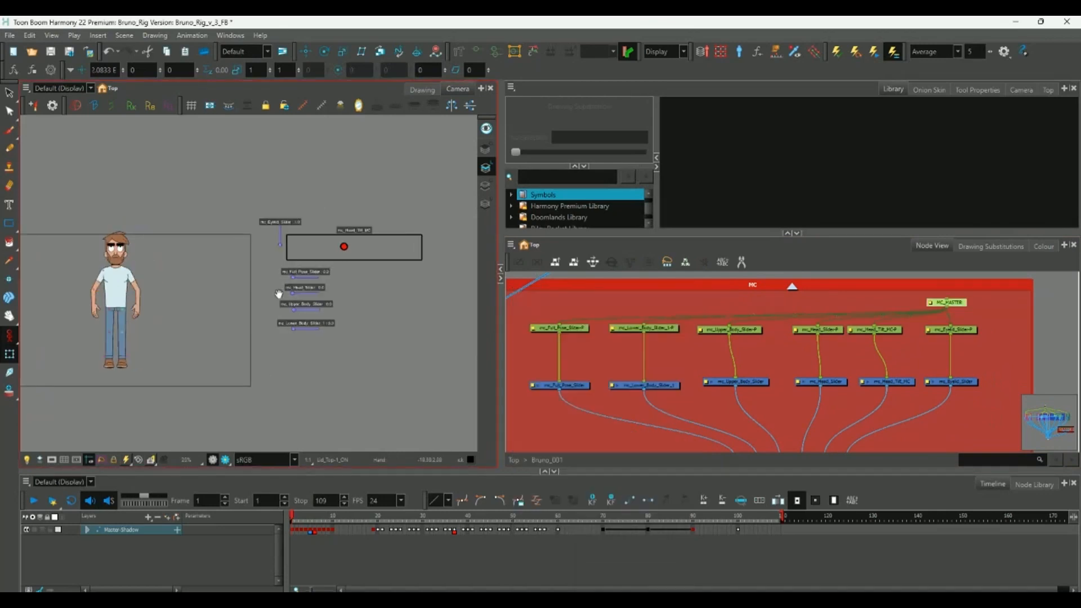
Open the layer properties of mc_Full_Pose_Slider and try its label_screen_space option on and off.
scroll(253, 228, "up", 2)
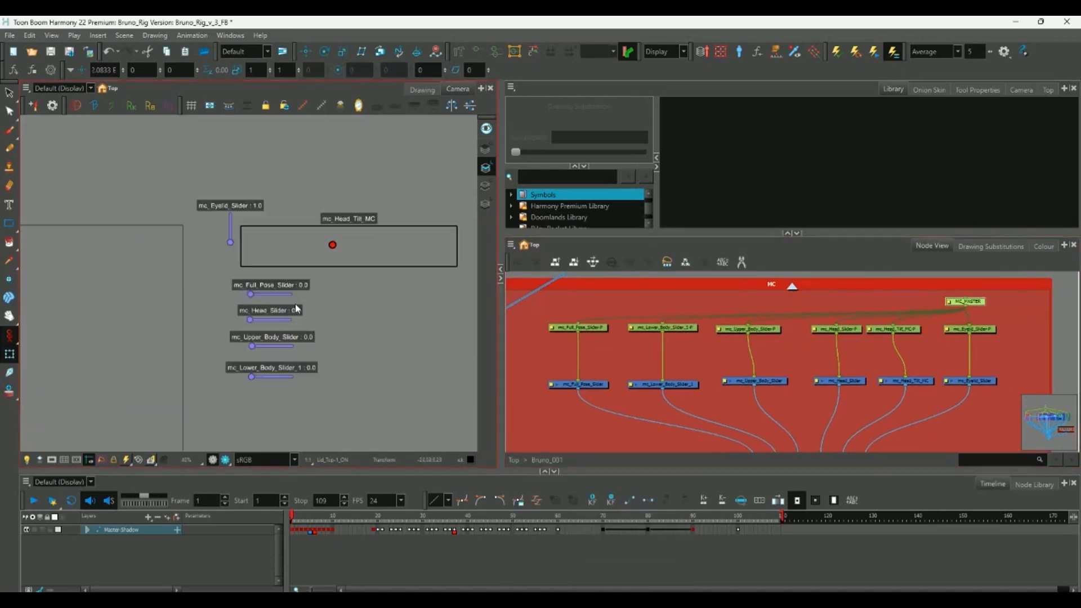
left_click_drag(379, 350, 304, 325)
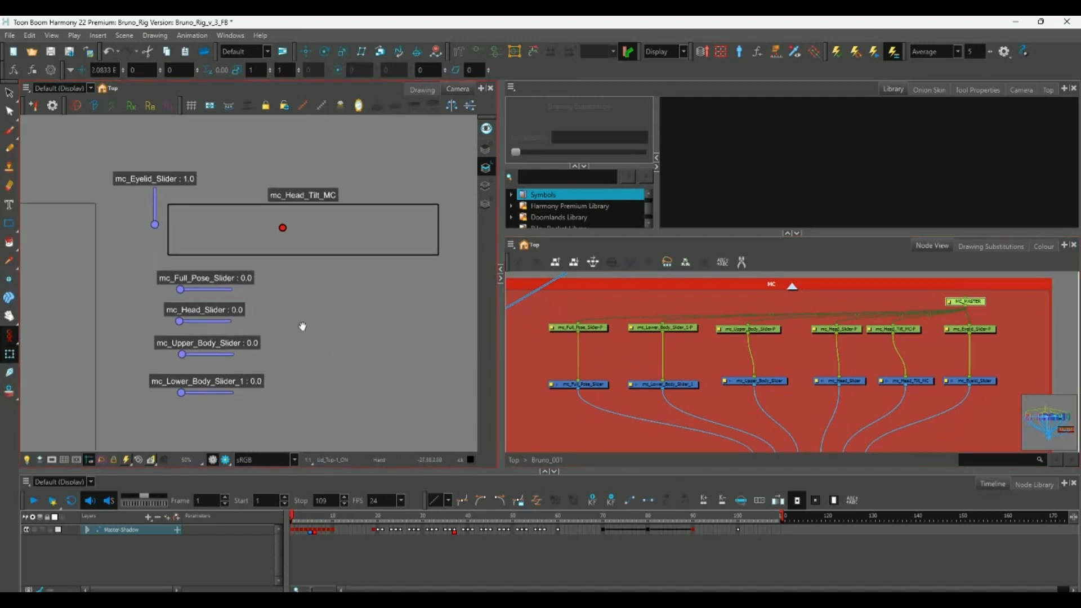
left_click(596, 387)
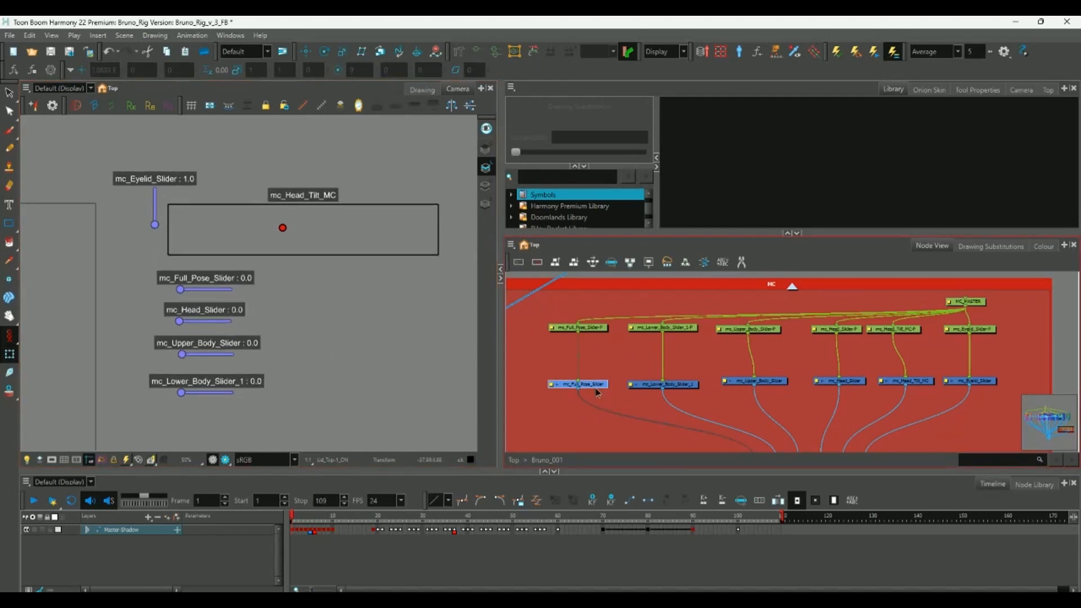
double_click(596, 387)
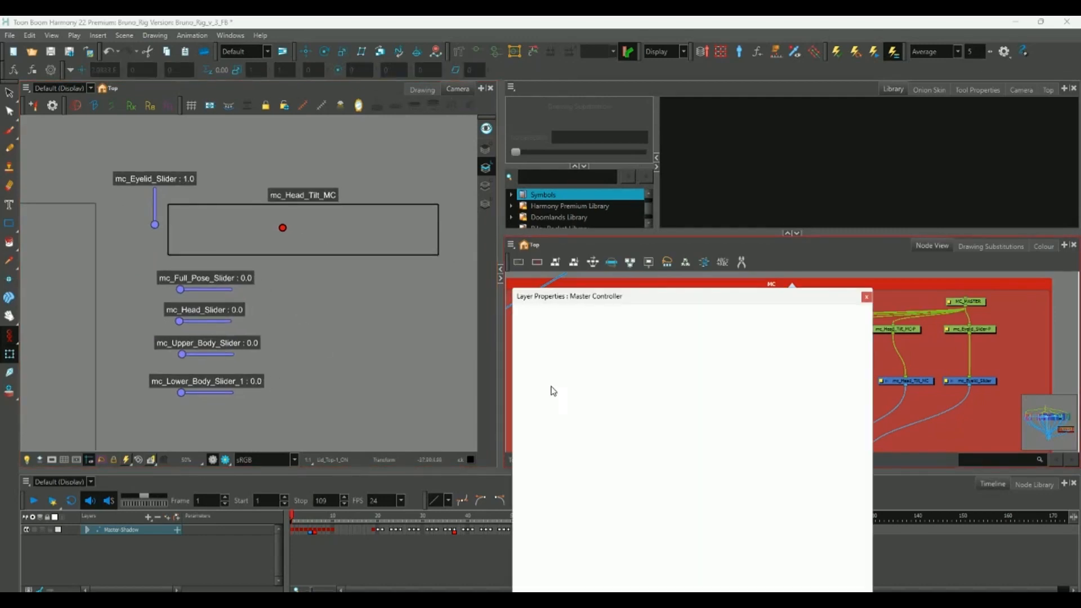
left_click_drag(611, 302, 585, 173)
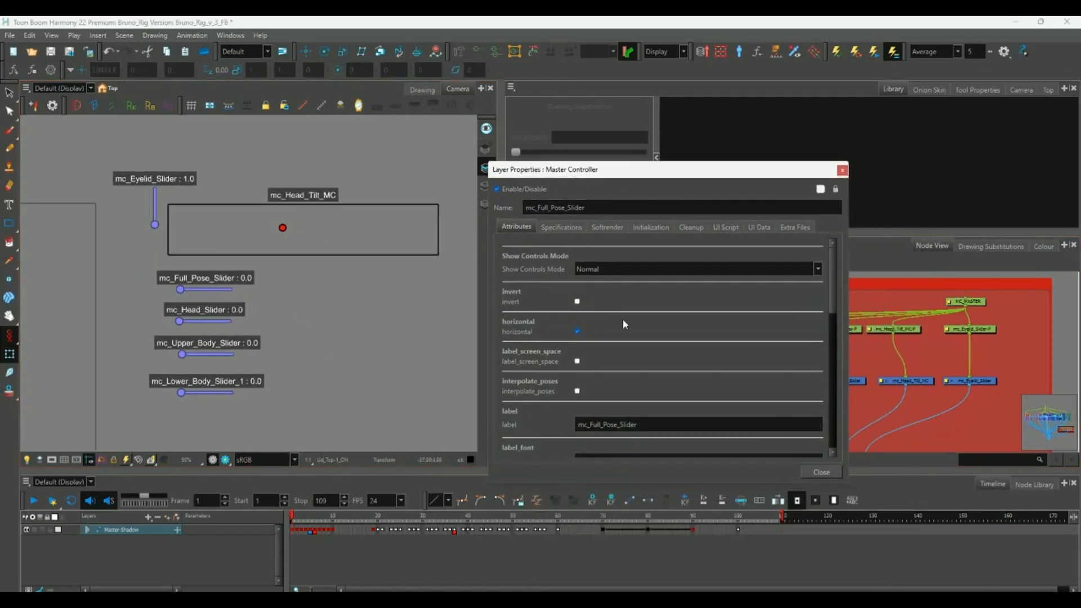
left_click_drag(675, 170, 626, 150)
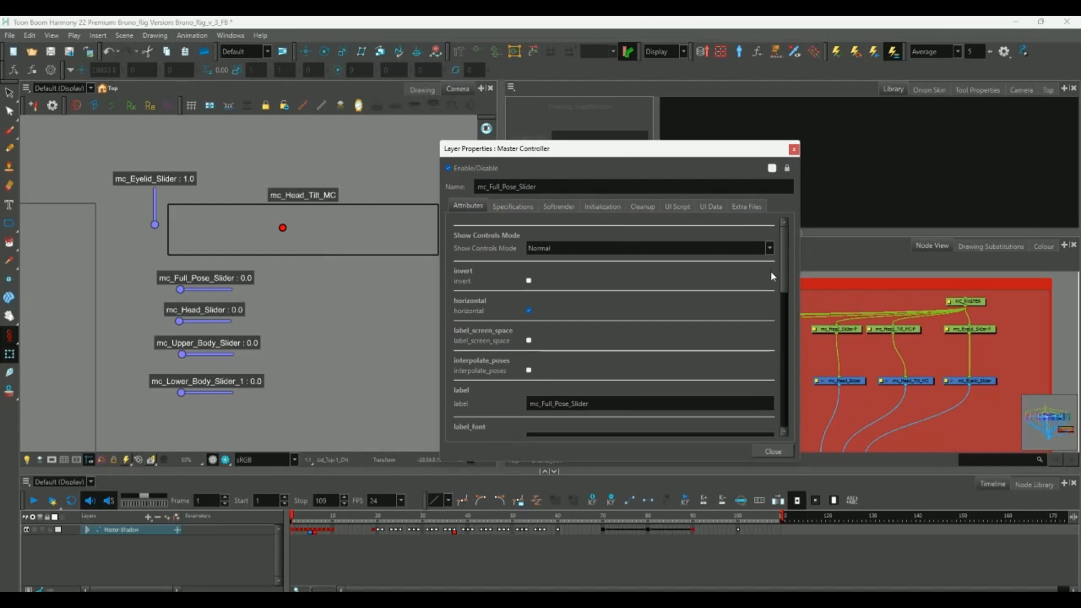
scroll(720, 276, "down", 1)
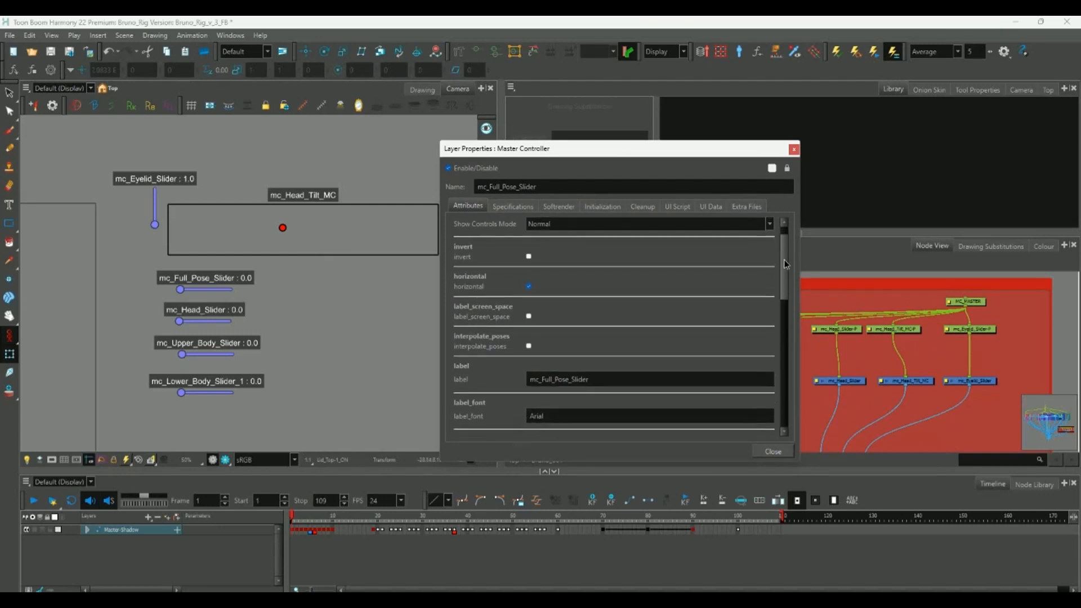
left_click(529, 313)
left_click(529, 314)
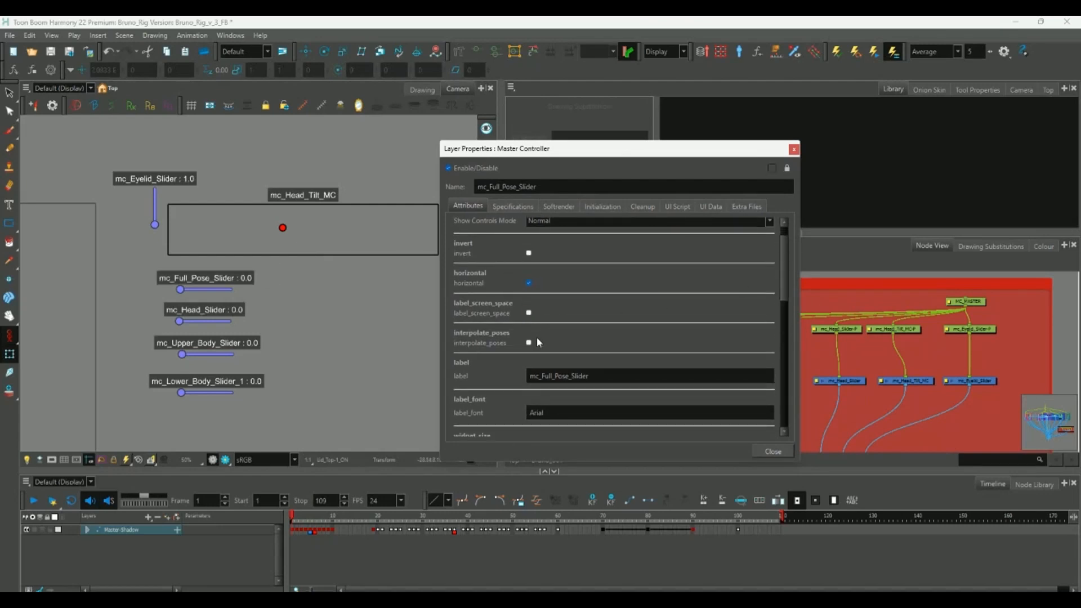
Set the label of mc_Full_Pose_Slider to FULL POSE RESET.
scroll(777, 266, "down", 2)
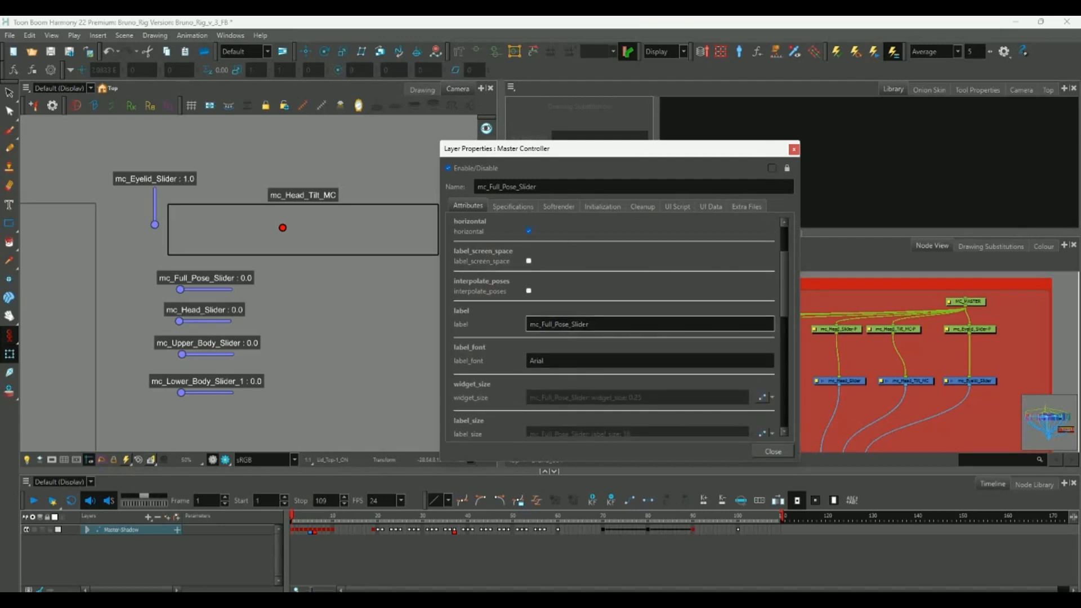
double_click(585, 323)
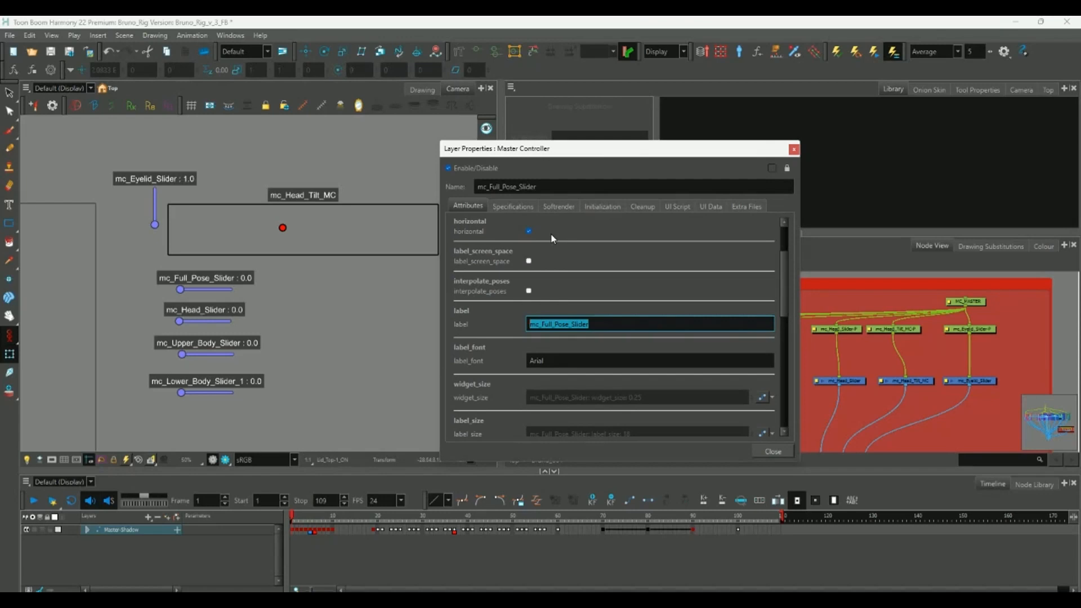
type("FULL POSE RESET")
key("Return")
Set mc_Full_Pose_Slider's frame_color to pink and its slider_color to dark purple.
scroll(775, 315, "down", 4)
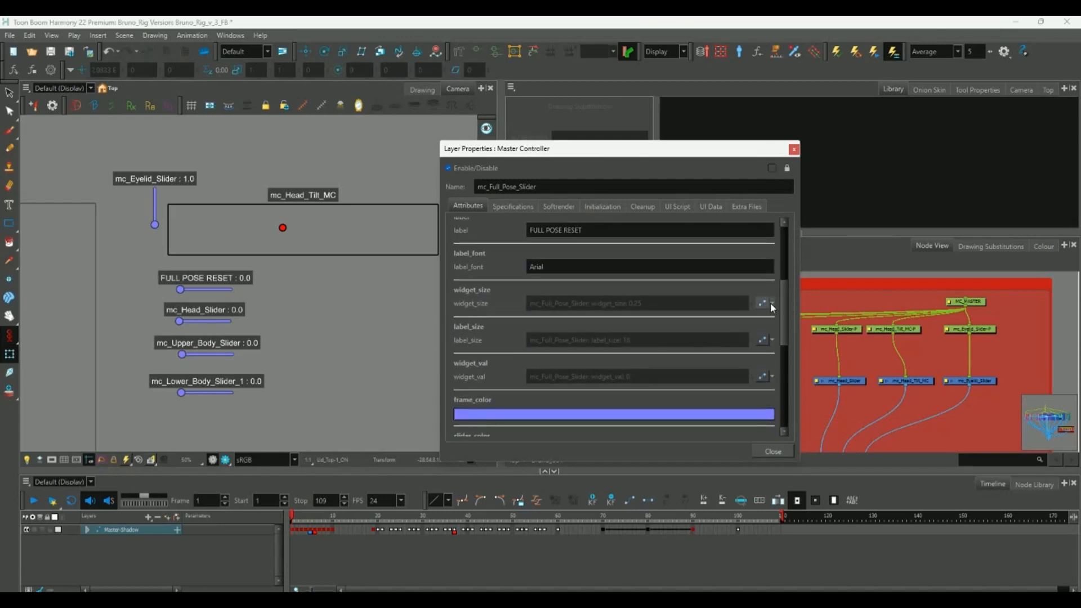
left_click(579, 418)
left_click_drag(531, 214, 547, 221)
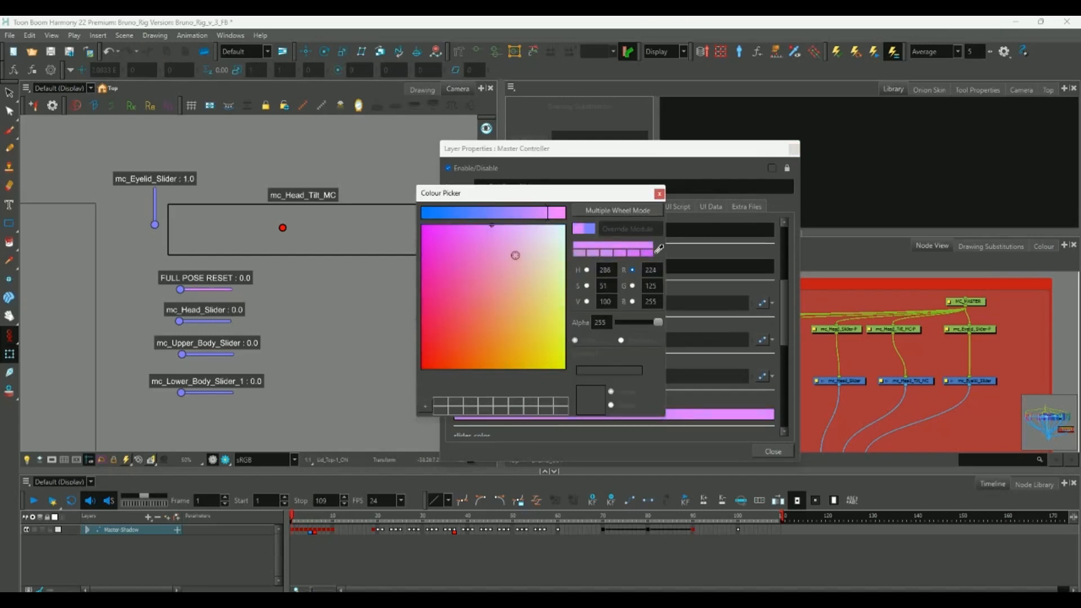
left_click_drag(512, 258, 468, 244)
left_click(547, 217)
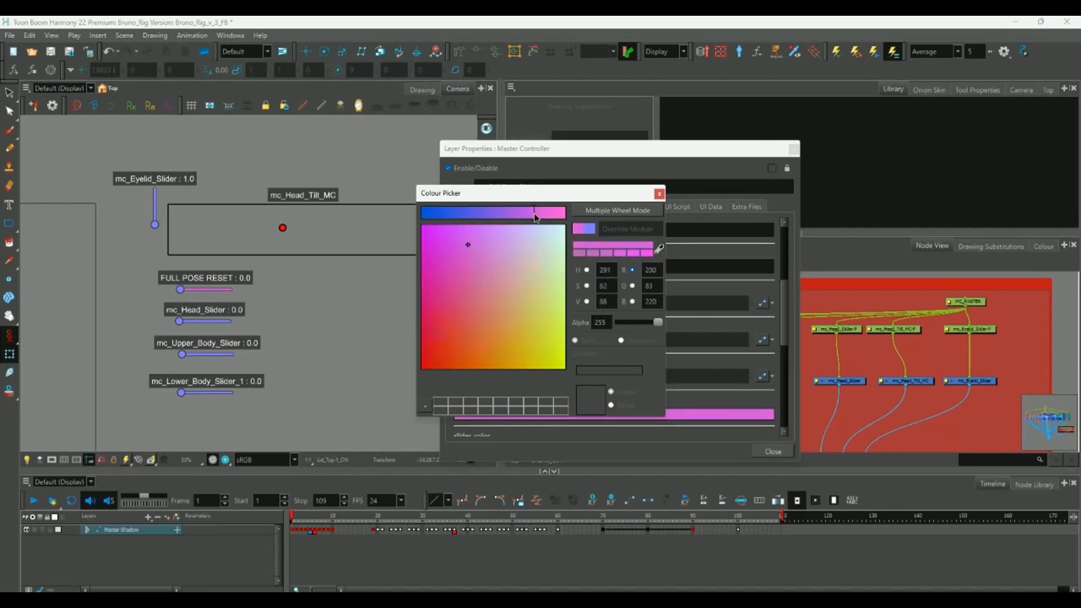
mouse_move(534, 216)
left_mouse_down()
mouse_move(552, 216)
mouse_move(507, 213)
left_mouse_up()
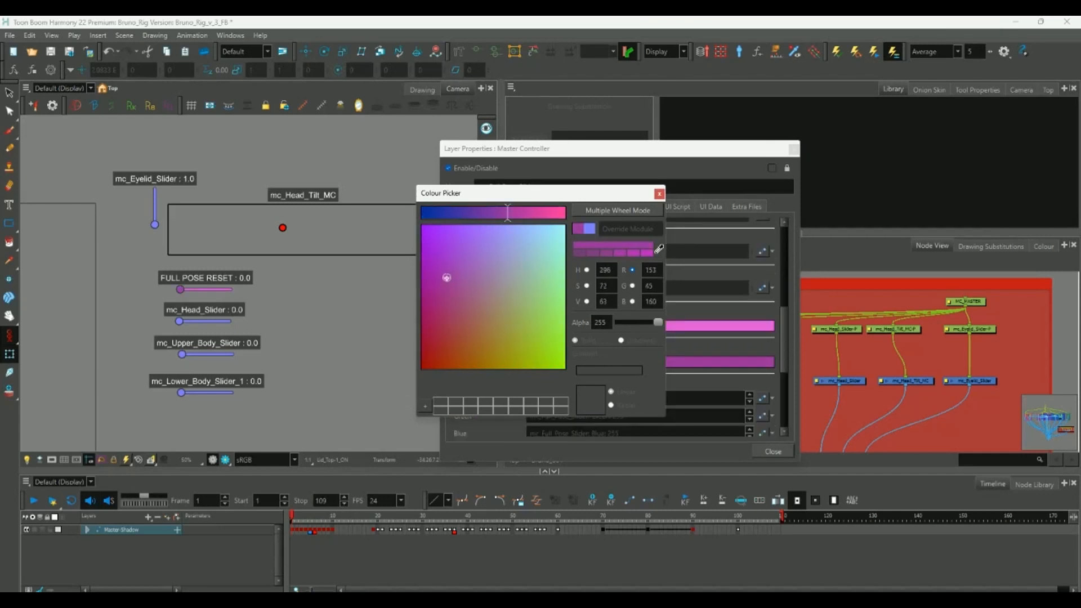
left_click_drag(446, 271, 445, 270)
left_click(659, 194)
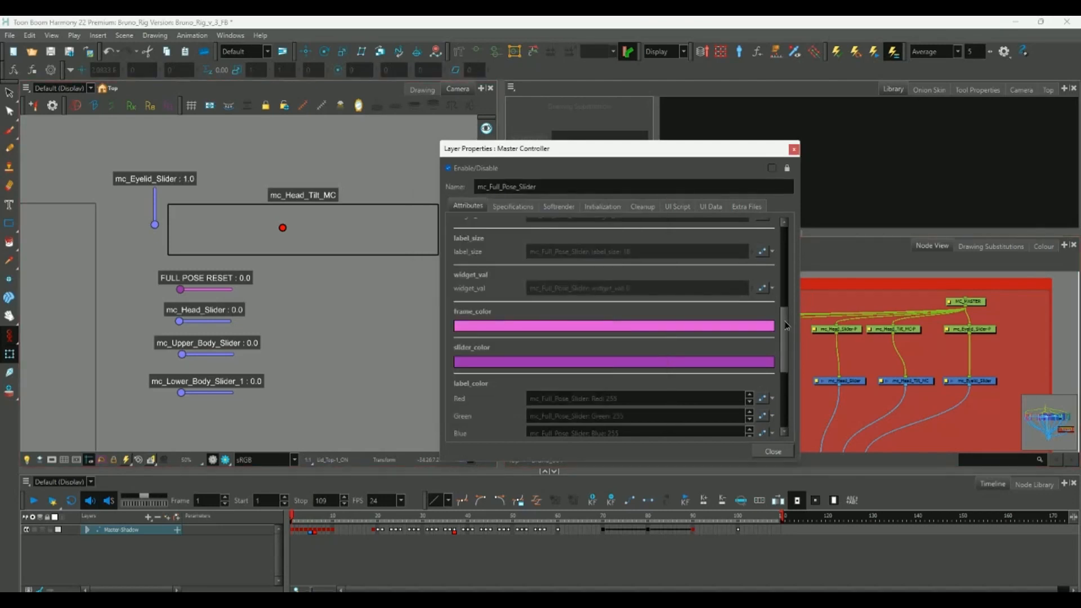
Look through the remaining attributes and the widget_size function options of mc_Full_Pose_Slider, and close its properties.
scroll(786, 340, "down", 3)
scroll(784, 343, "up", 5)
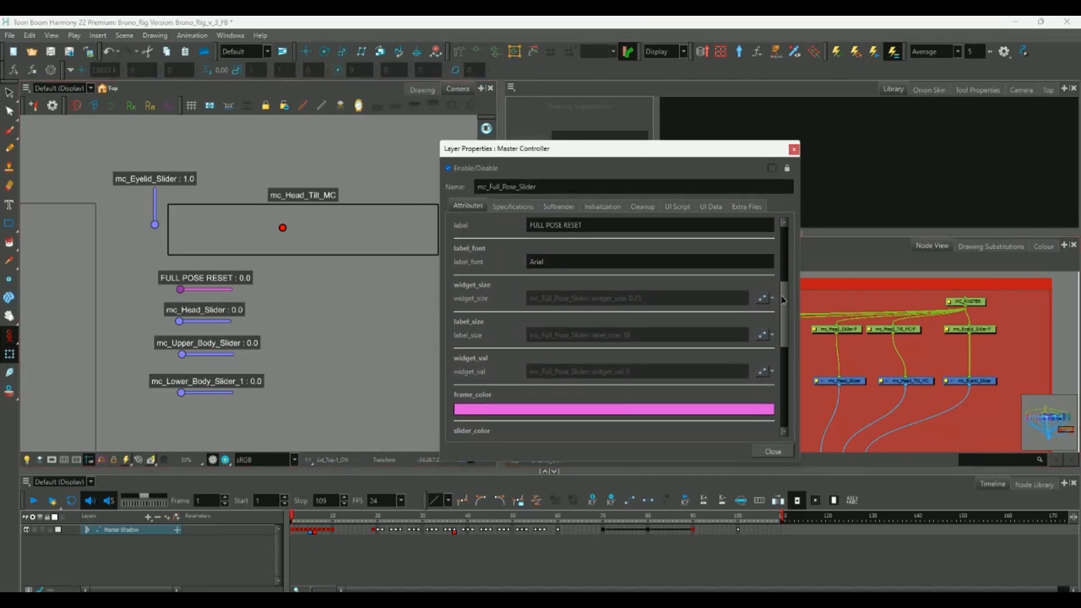
left_click(771, 305)
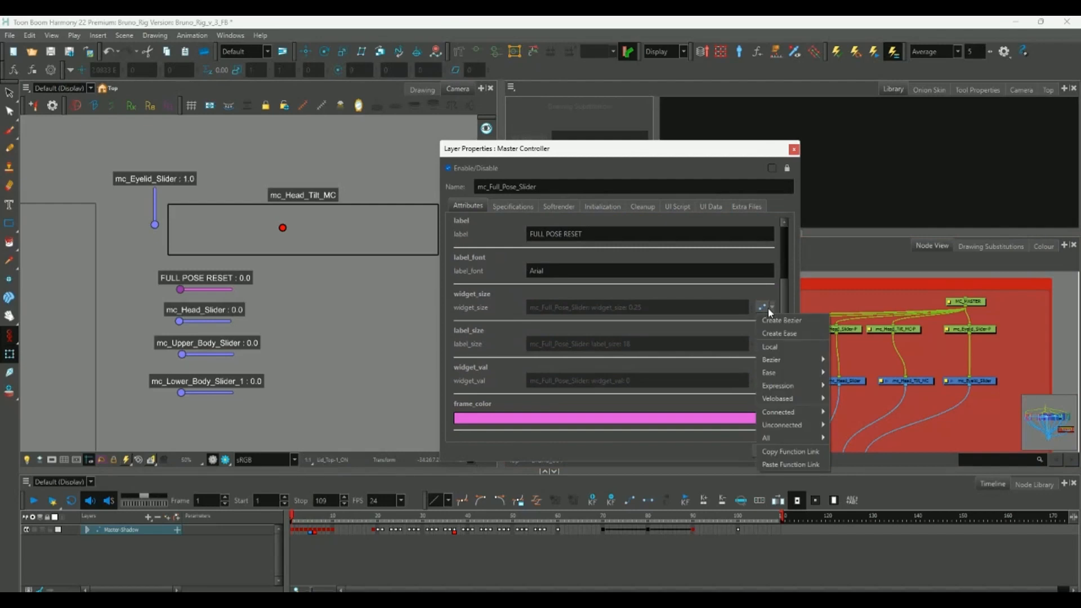
left_click(768, 308)
left_click(772, 451)
Open the layer properties of the mc_Head_Tilt_MC master controller node.
left_click_drag(768, 380, 767, 384)
left_click(697, 386)
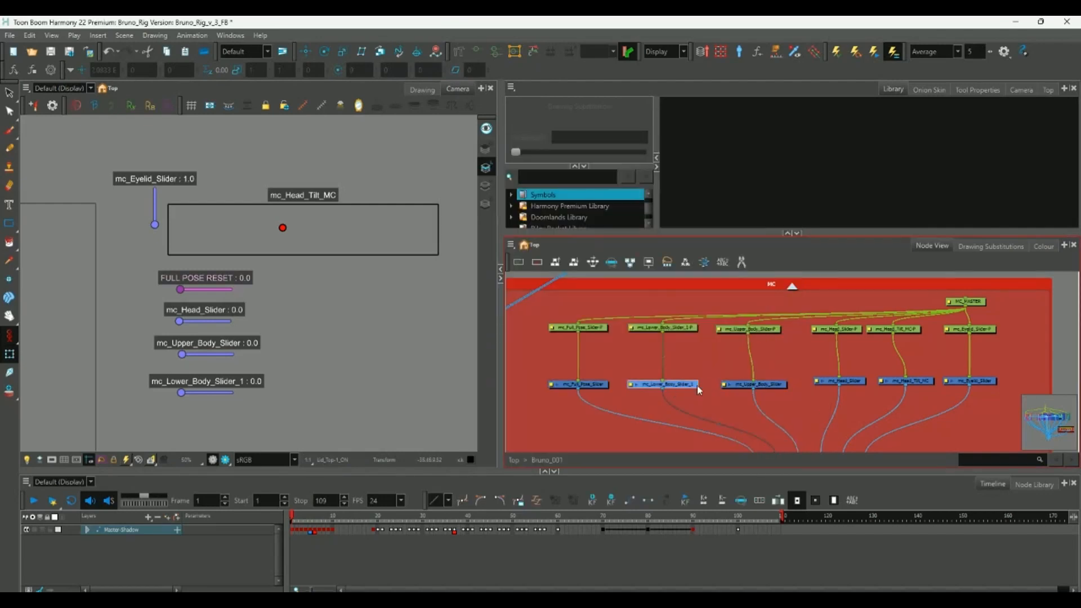
left_click_drag(861, 380, 858, 381)
left_click_drag(923, 381, 920, 382)
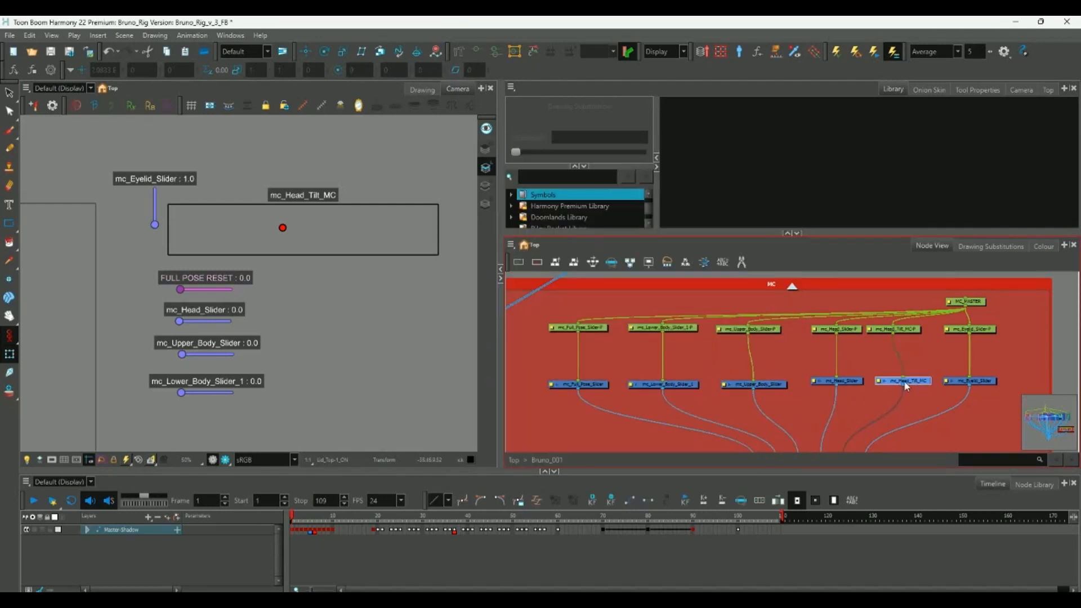
double_click(880, 382)
left_click_drag(550, 157, 551, 143)
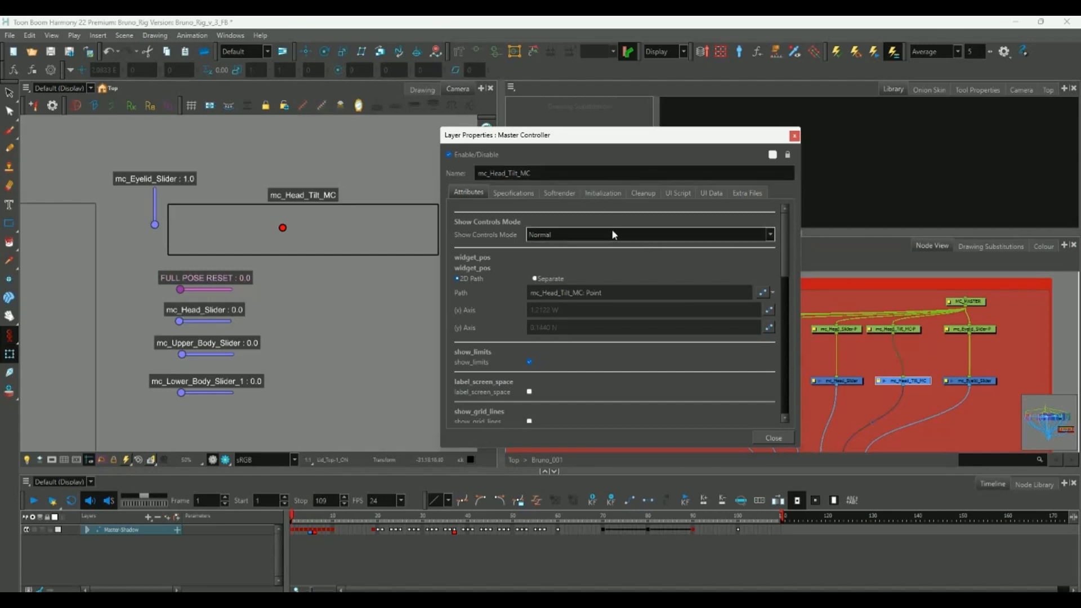
Try show_limits on and off for mc_Head_Tilt_MC, turn on label_screen_space and show_grid_lines, and select its label text for editing.
scroll(529, 325, "down", 2)
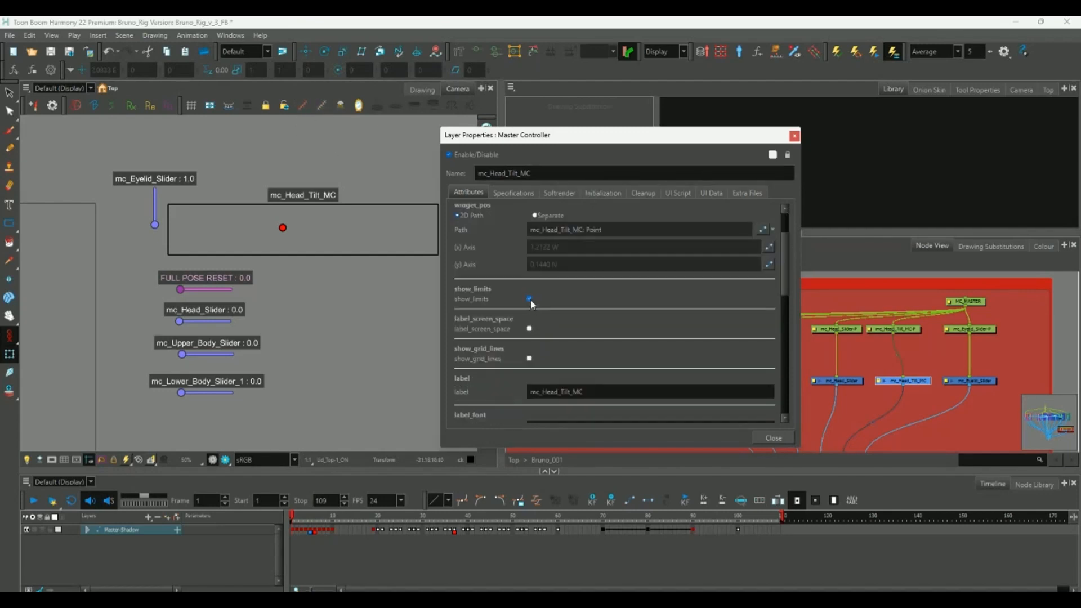
left_click(529, 300)
left_click(529, 300)
left_click(529, 299)
left_click(529, 300)
left_click(529, 329)
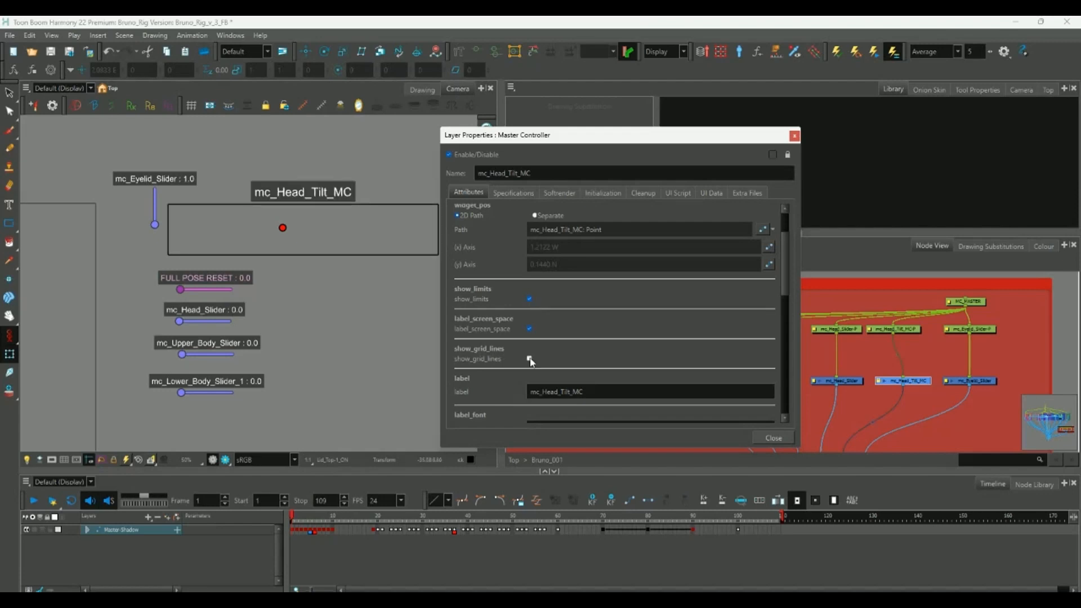
left_click(529, 358)
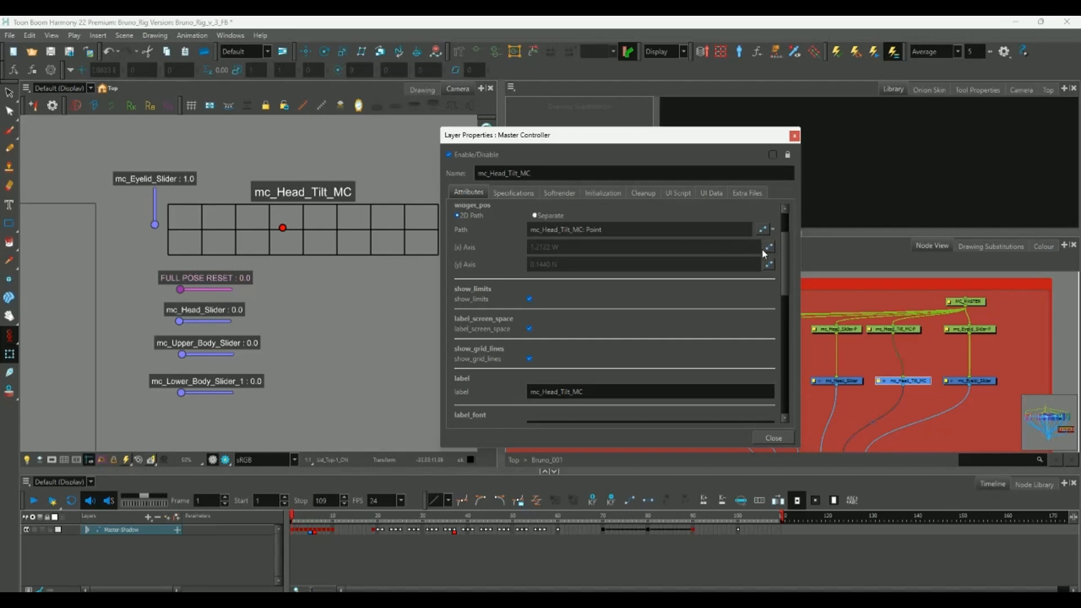
left_click_drag(597, 392, 502, 362)
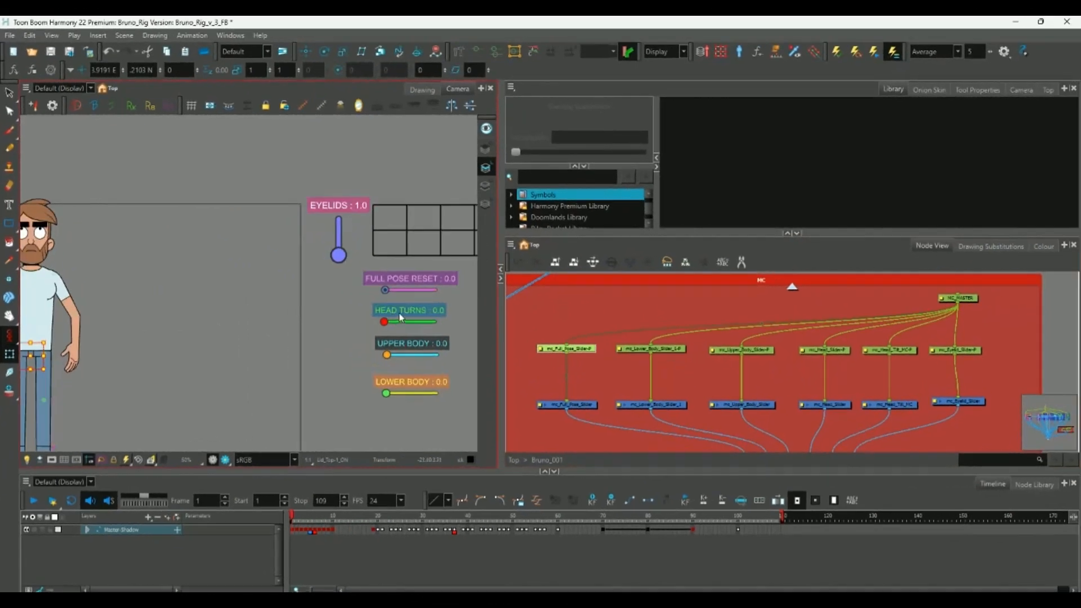
scroll(447, 291, "up", 2)
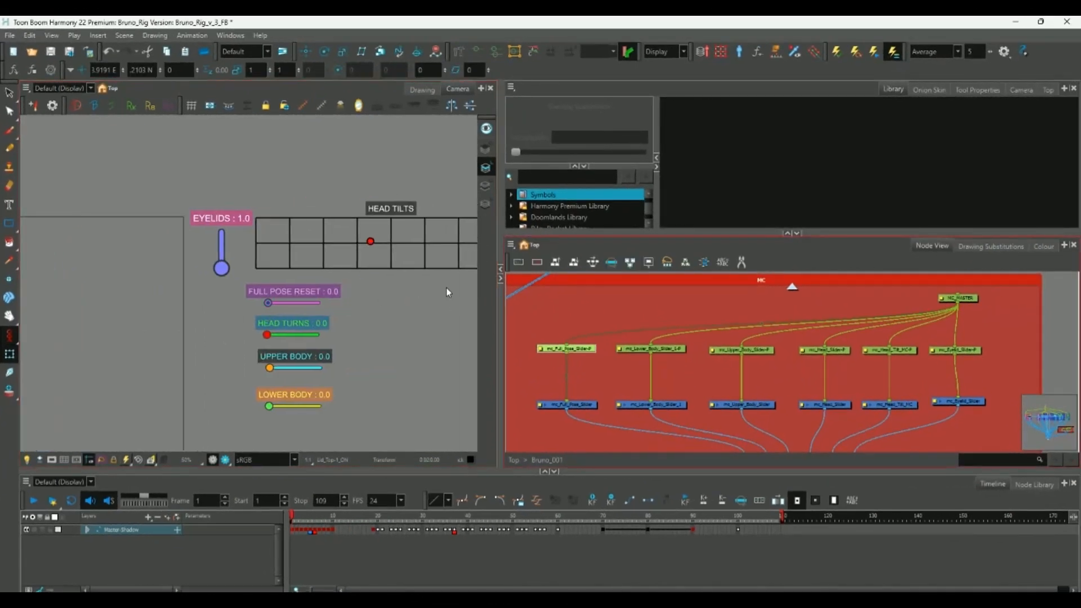
scroll(239, 321, "down", 2)
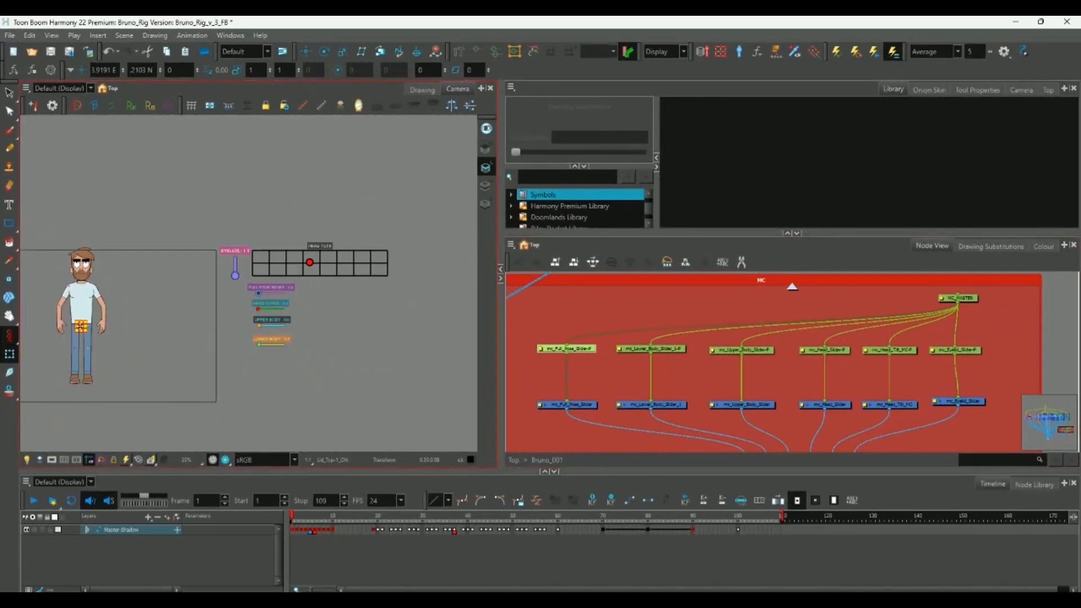
Line up the Full Pose Reset, Head Turns, Upper Body and Lower Body sliders in one row beneath the Head Tilts grid.
left_click_drag(80, 326, 181, 281)
left_click(661, 347)
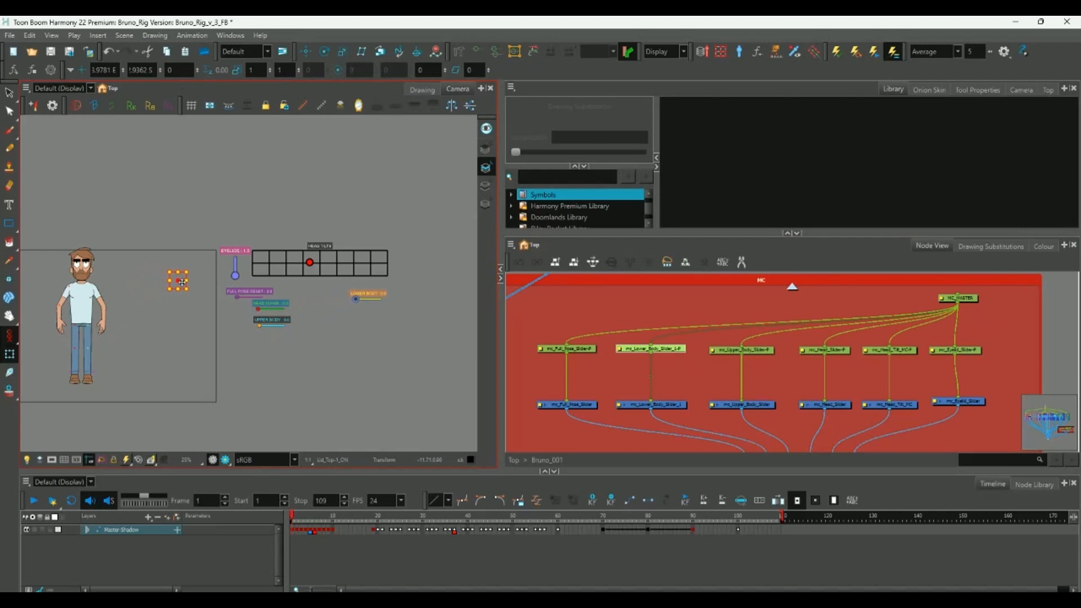
left_click(770, 351)
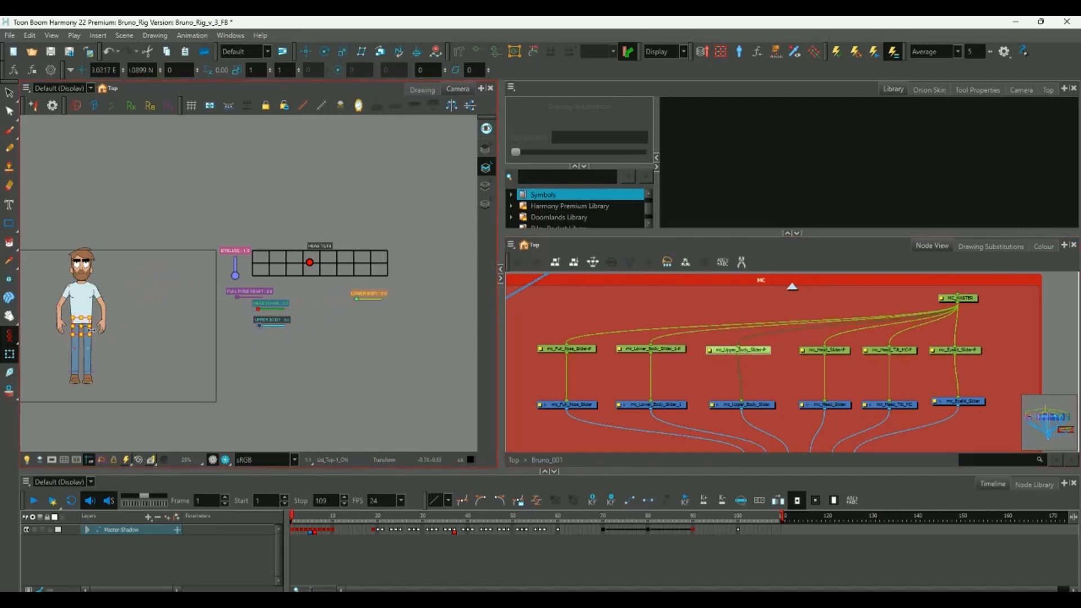
left_click_drag(86, 326, 133, 300)
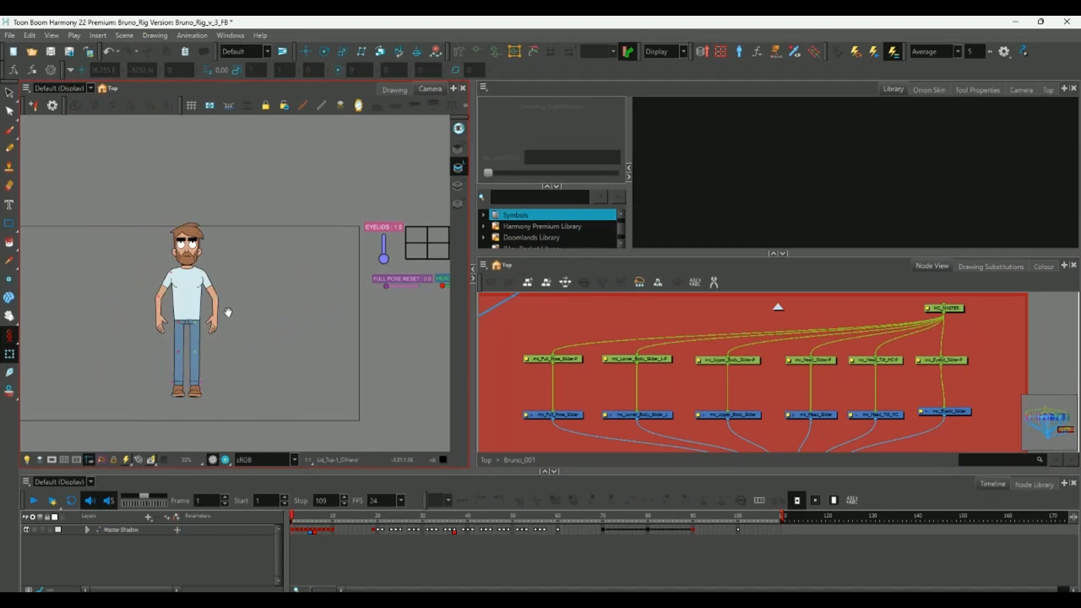
Examine the controller layout and how far the controllers sit from the character when zoomed in on either.
scroll(228, 307, "up", 3)
mouse_move(228, 307)
left_mouse_down()
mouse_move(280, 296)
mouse_move(221, 305)
left_mouse_up()
left_click_drag(393, 282, 253, 305)
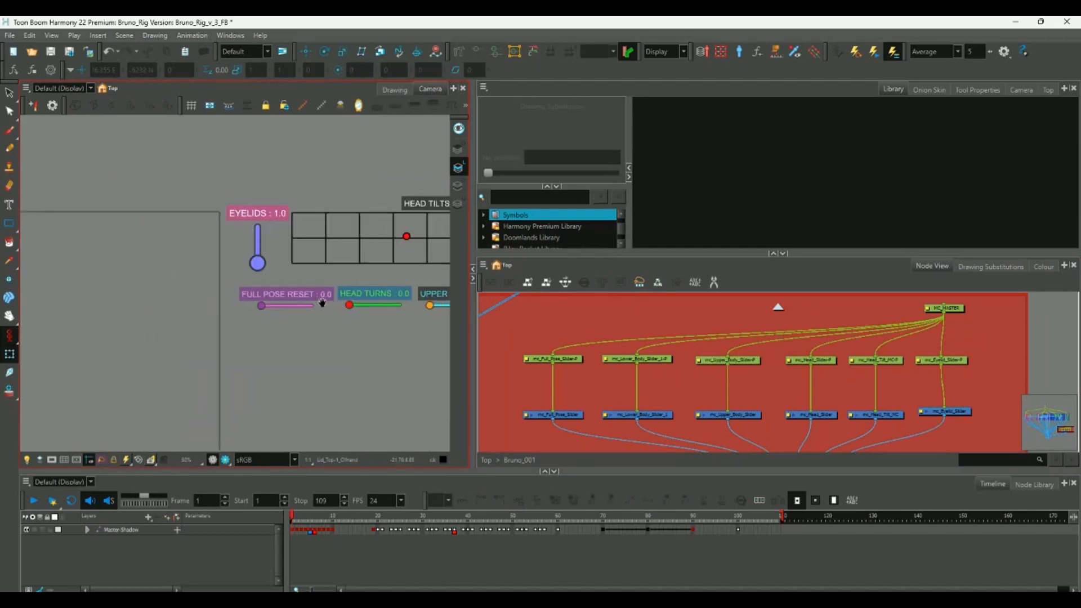
left_click_drag(332, 297, 193, 331)
left_click_drag(261, 341, 219, 350)
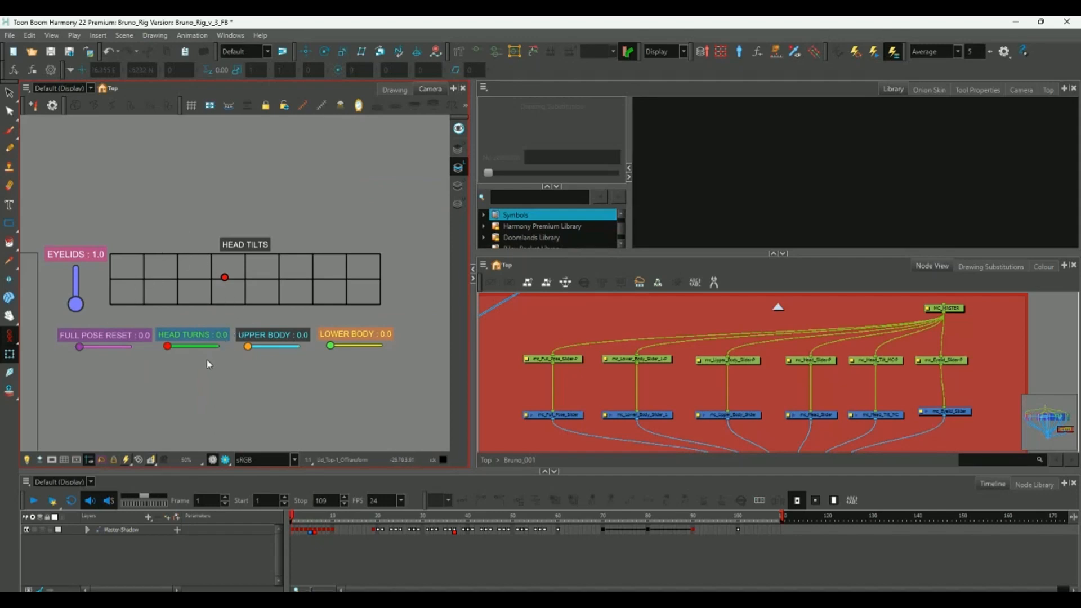
left_click_drag(229, 355, 401, 328)
left_click_drag(271, 358, 388, 346)
mouse_move(166, 372)
left_mouse_down()
mouse_move(264, 354)
mouse_move(291, 365)
left_mouse_up()
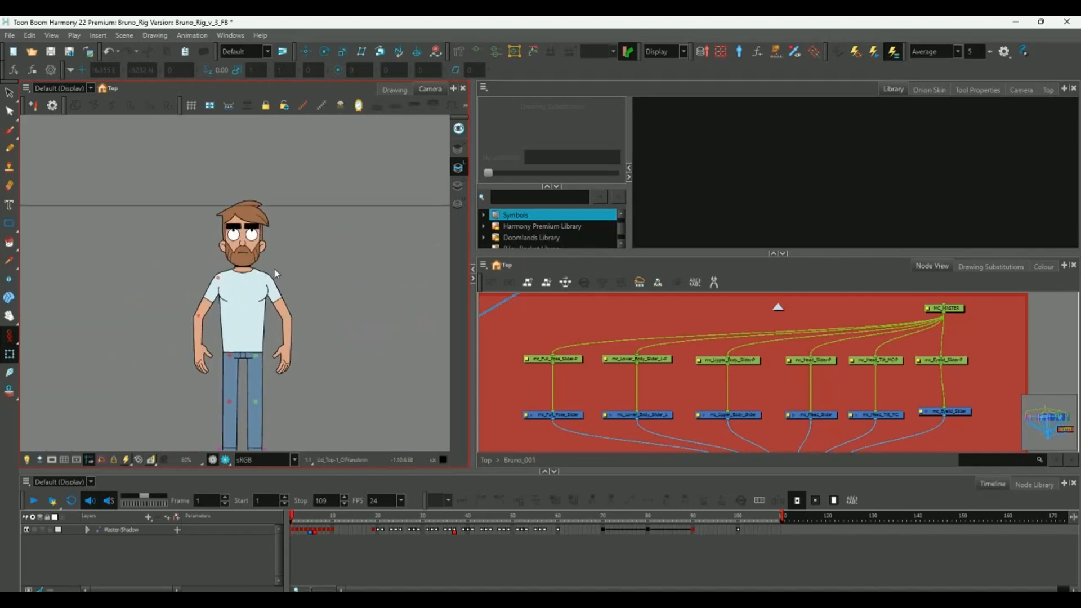
left_click_drag(343, 294, 197, 311)
left_click_drag(345, 314, 169, 331)
left_click_drag(327, 350, 236, 363)
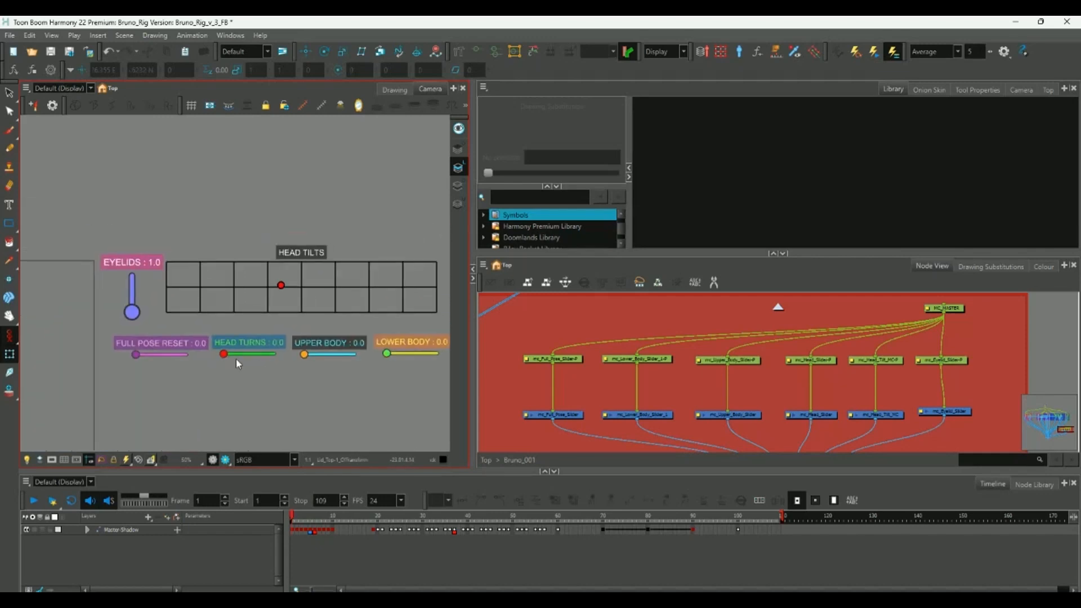
left_click_drag(63, 400, 238, 340)
scroll(238, 340, "down", 1)
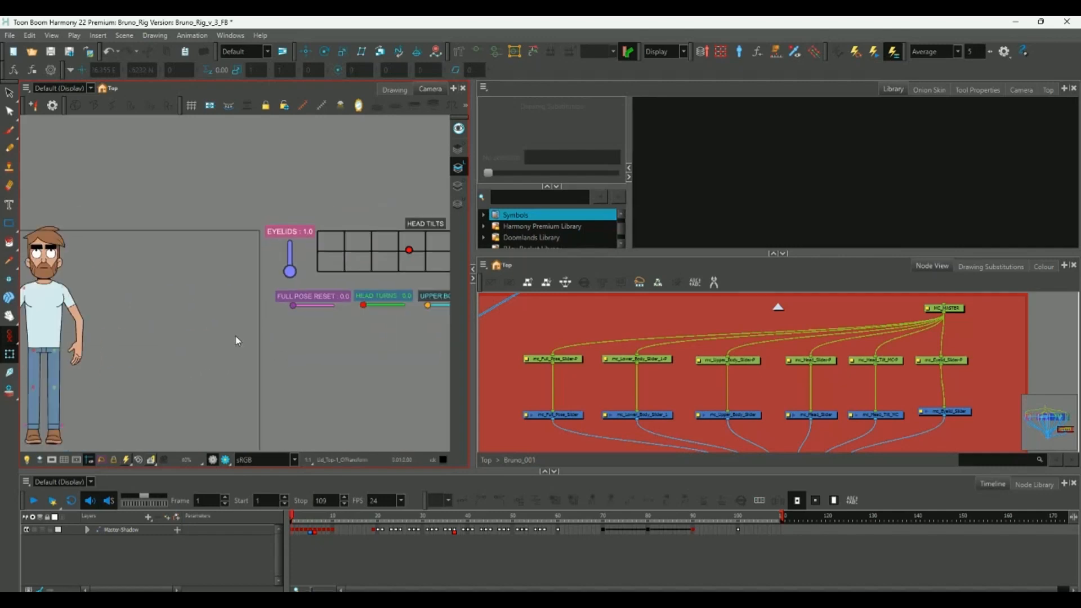
scroll(260, 337, "down", 5)
left_click_drag(304, 323, 275, 333)
scroll(261, 294, "up", 4)
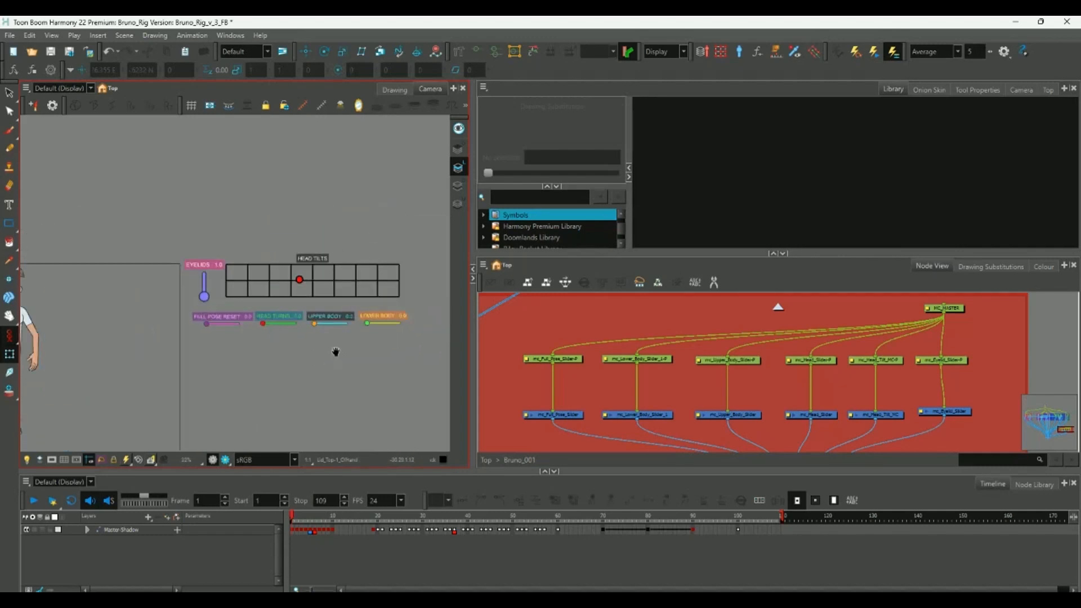
left_click_drag(335, 352, 309, 363)
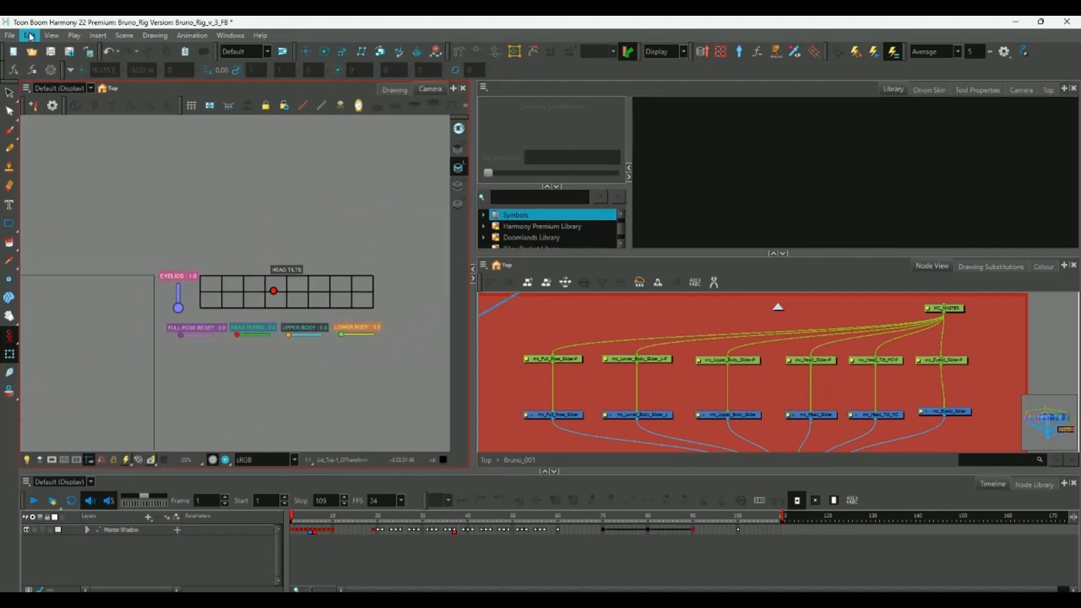
Check the Advanced Display option in the advanced preferences and look through the display choices of the camera view.
left_click(30, 35)
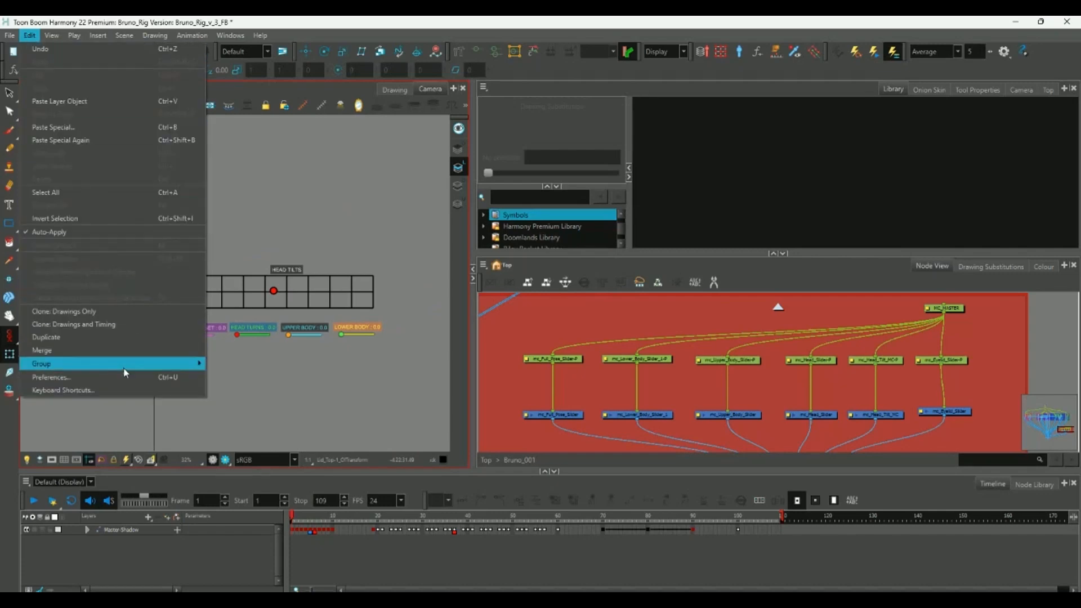
left_click(123, 378)
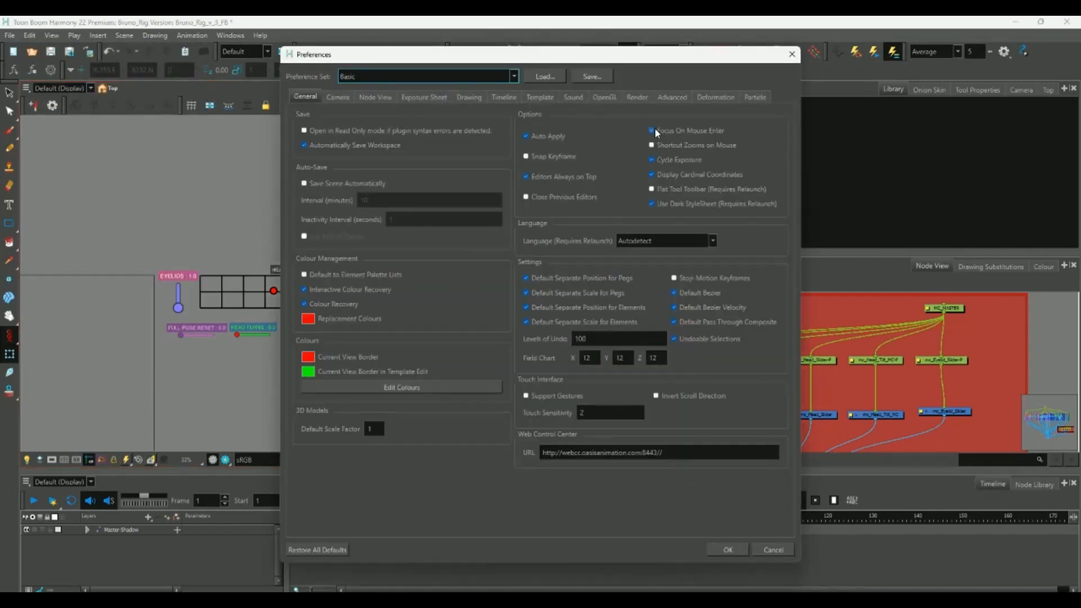
left_click(673, 98)
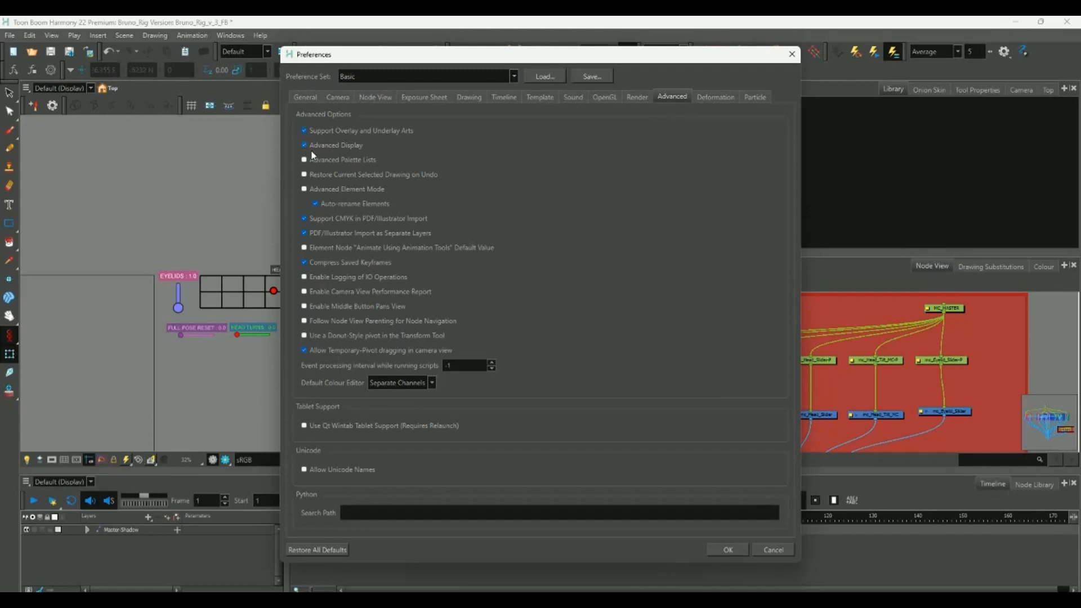
left_click(727, 550)
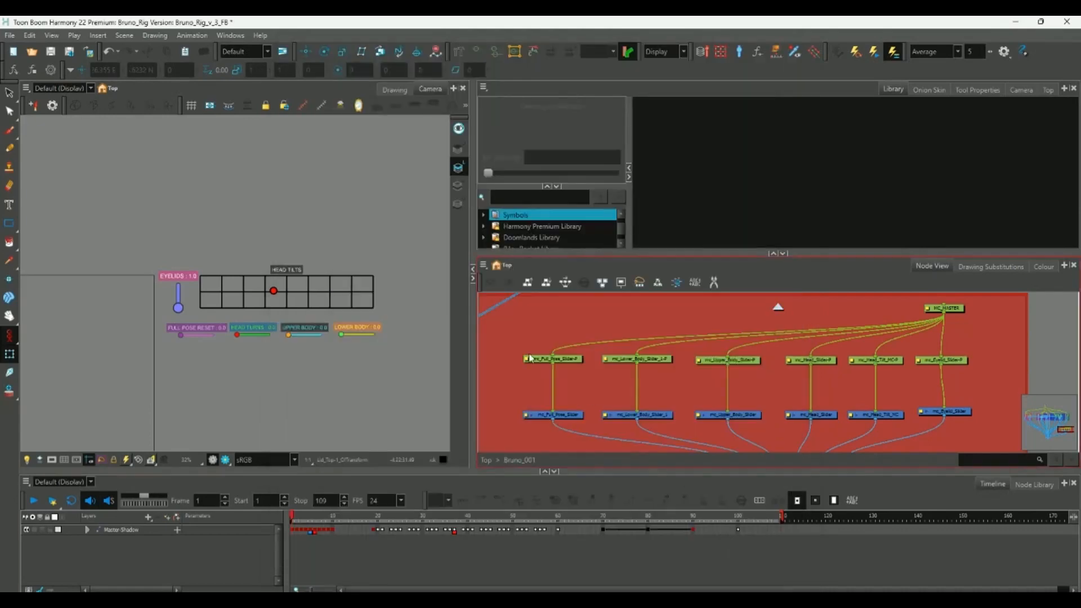
left_click(90, 88)
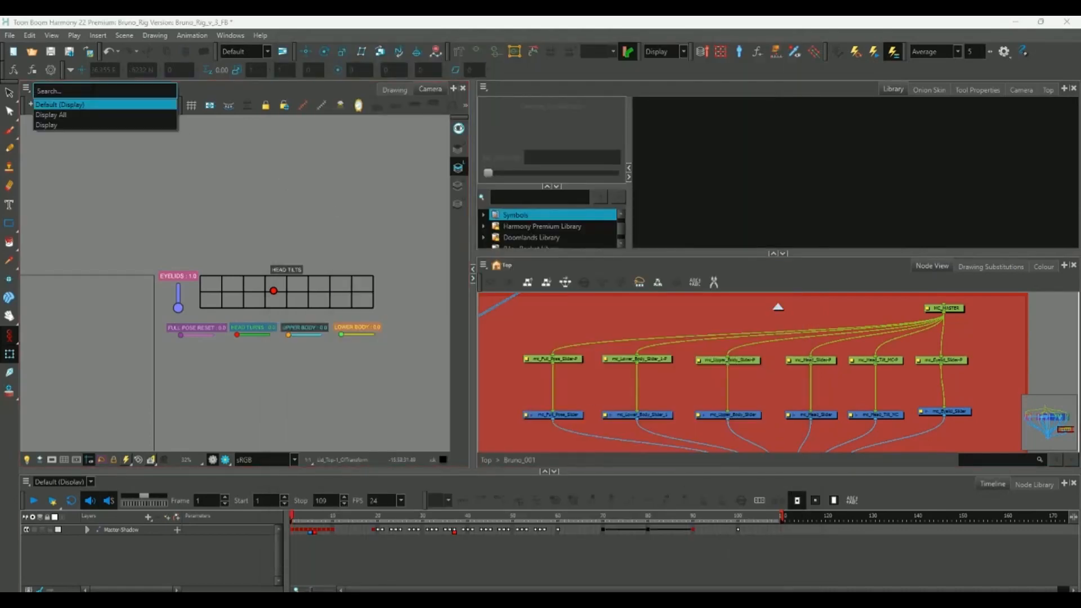
left_click(136, 177)
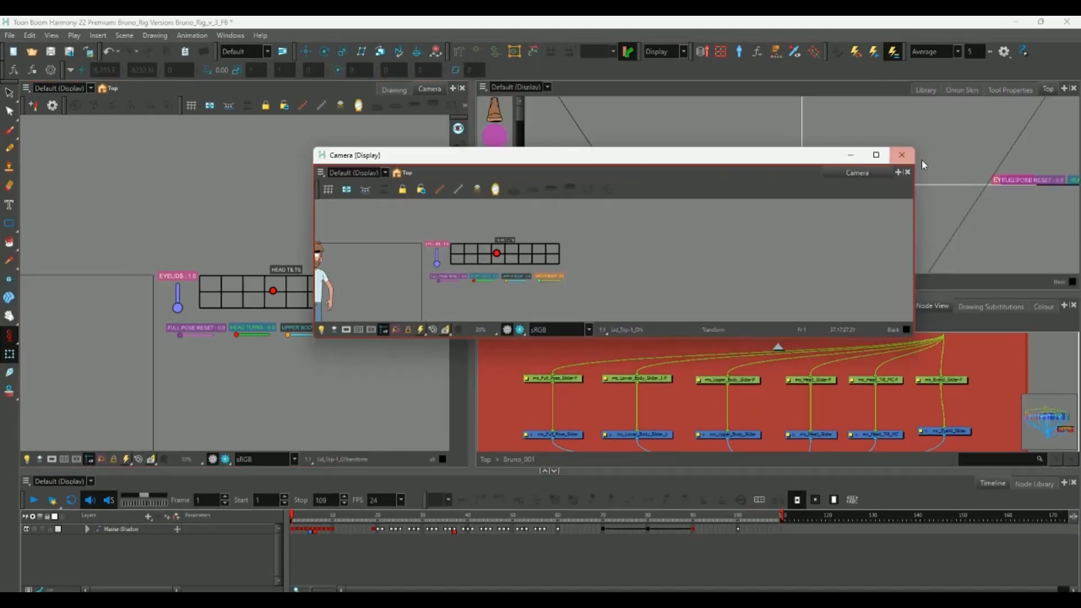
Close the stray floating camera window, open a new Camera view and dock it with the Library and Tool Properties views.
left_click(900, 155)
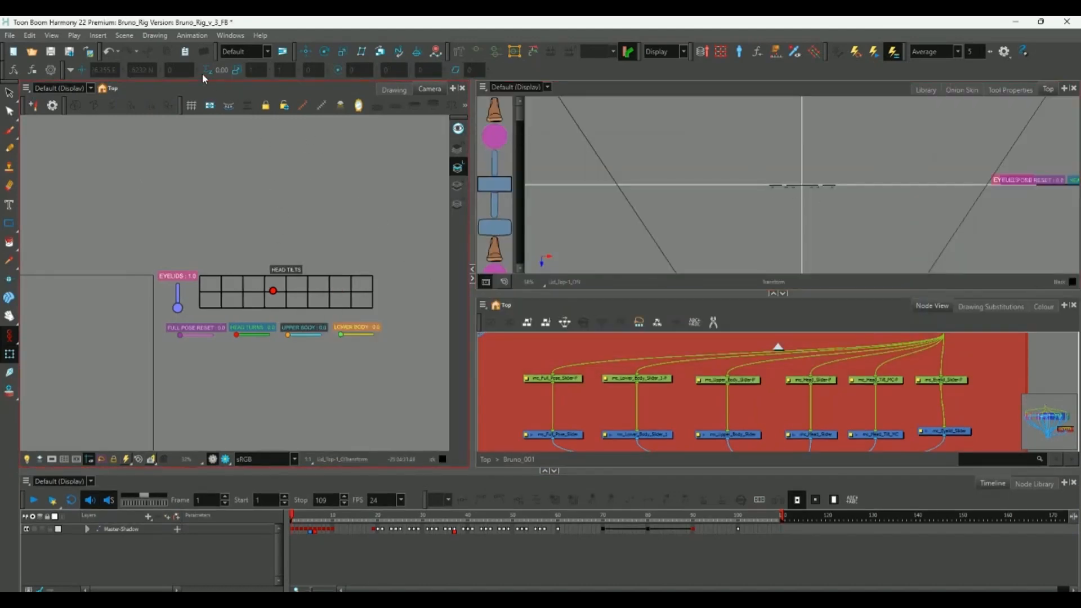
left_click(231, 35)
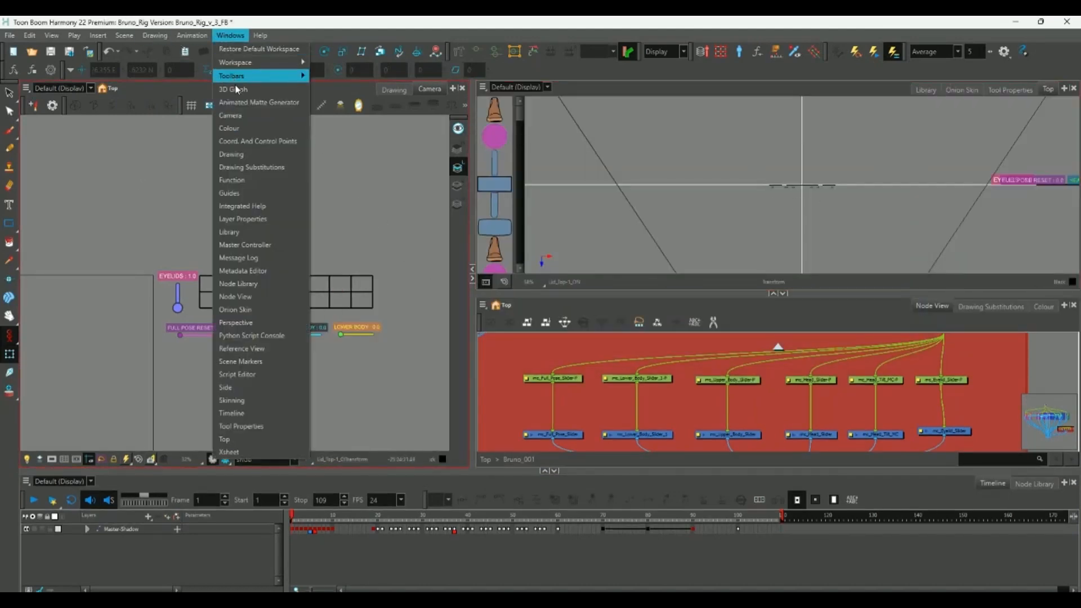
left_click(241, 115)
left_click_drag(549, 160, 504, 191)
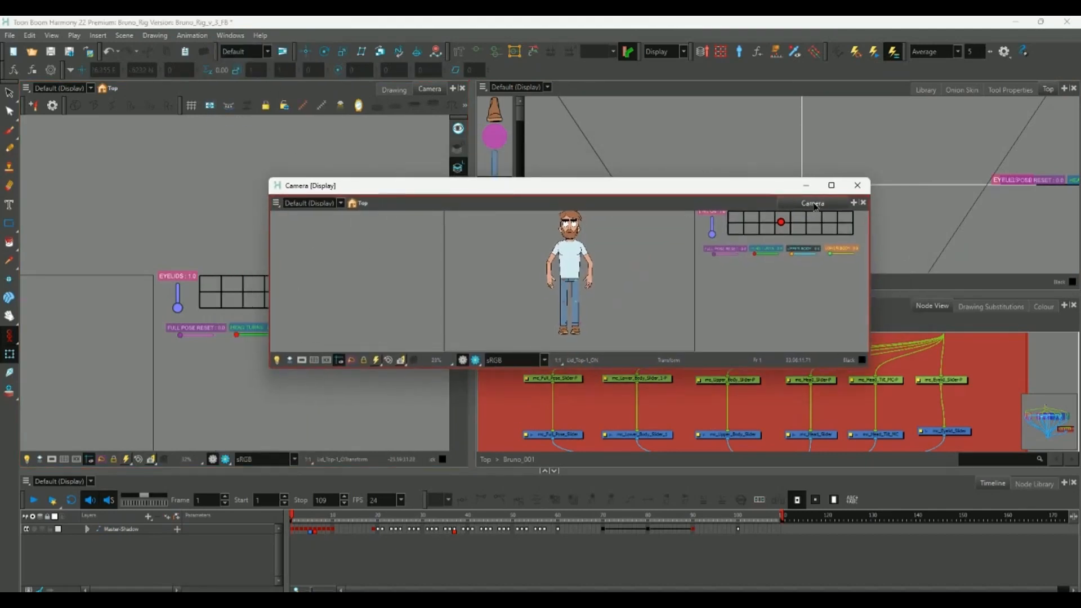
left_click_drag(814, 207, 952, 92)
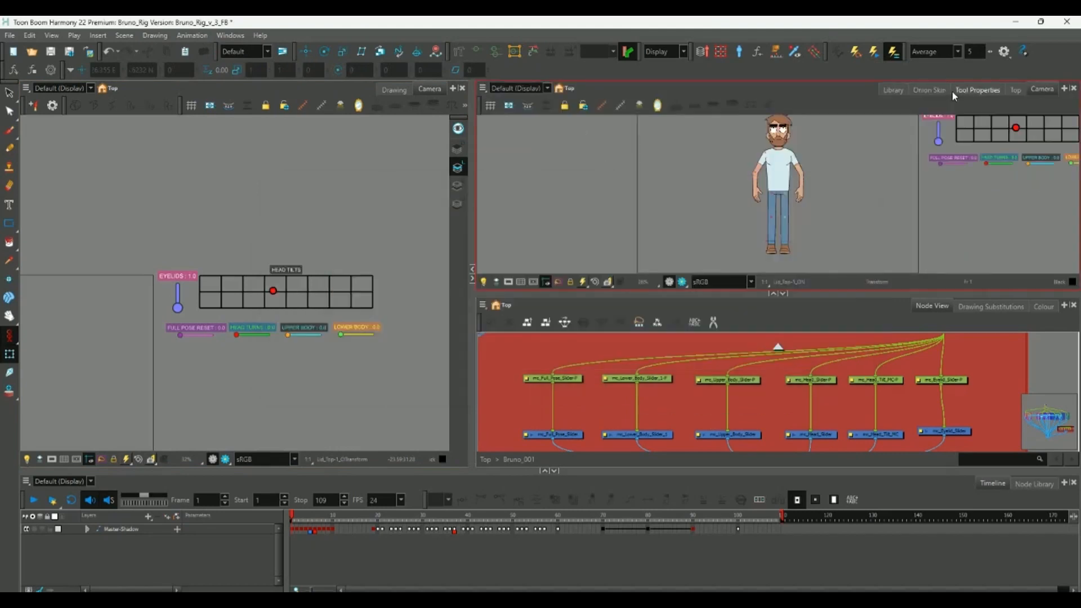
Frame the master controllers in the new camera view and zoom in on Bruno's upper body in the original one.
key("space")
left_click_drag(811, 206, 565, 254)
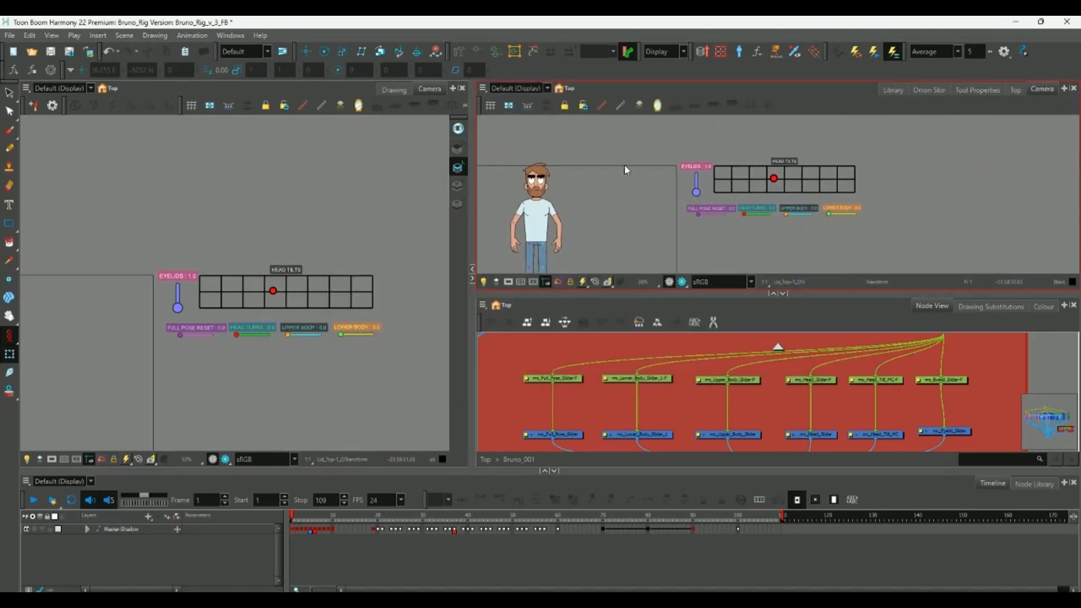
key("space")
left_click_drag(815, 237, 659, 237)
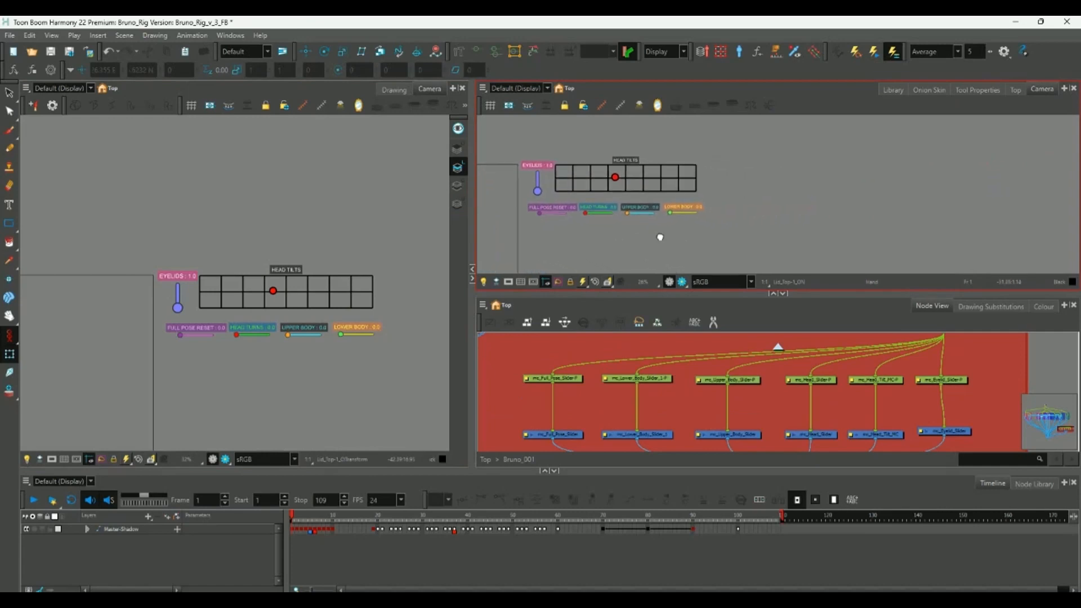
key("space")
left_click_drag(53, 308, 323, 310)
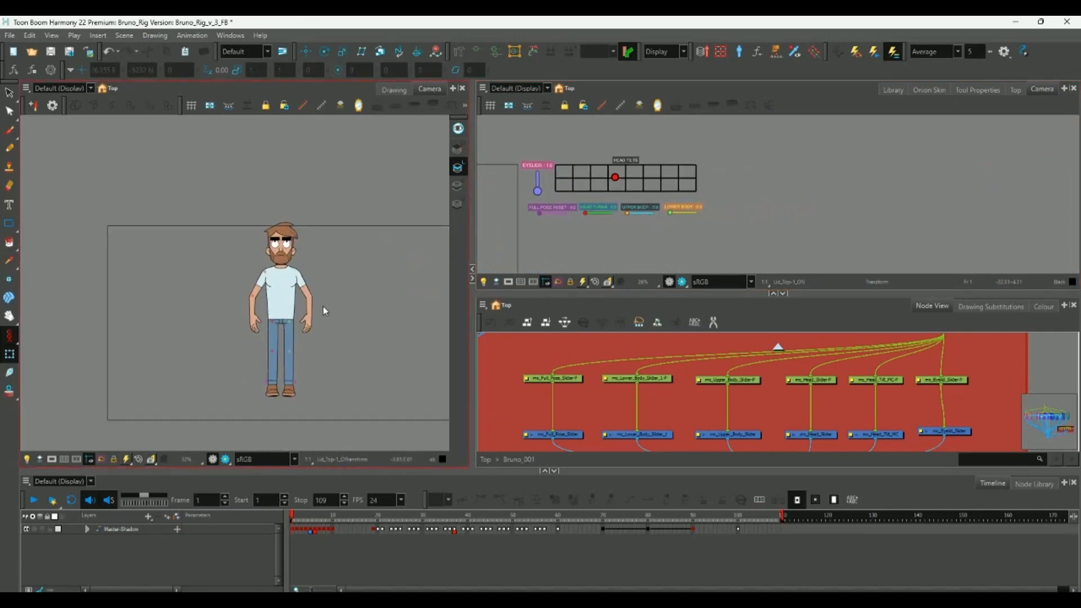
scroll(332, 309, "up", 5)
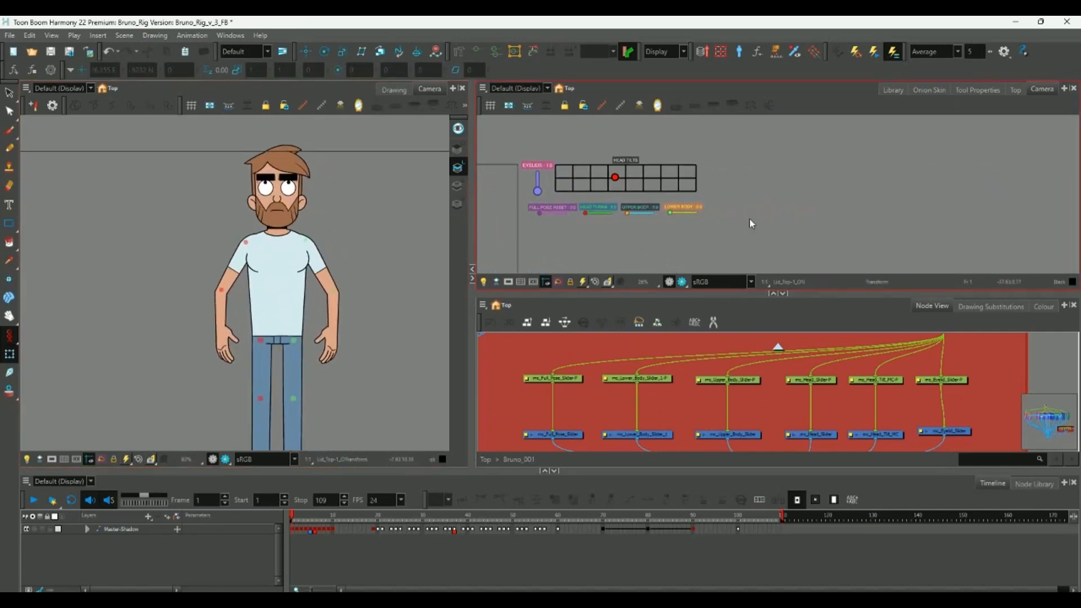
Go to frame 100, activate the master controller tool and try moving the Head Tilts point in the second camera view.
left_click(737, 528)
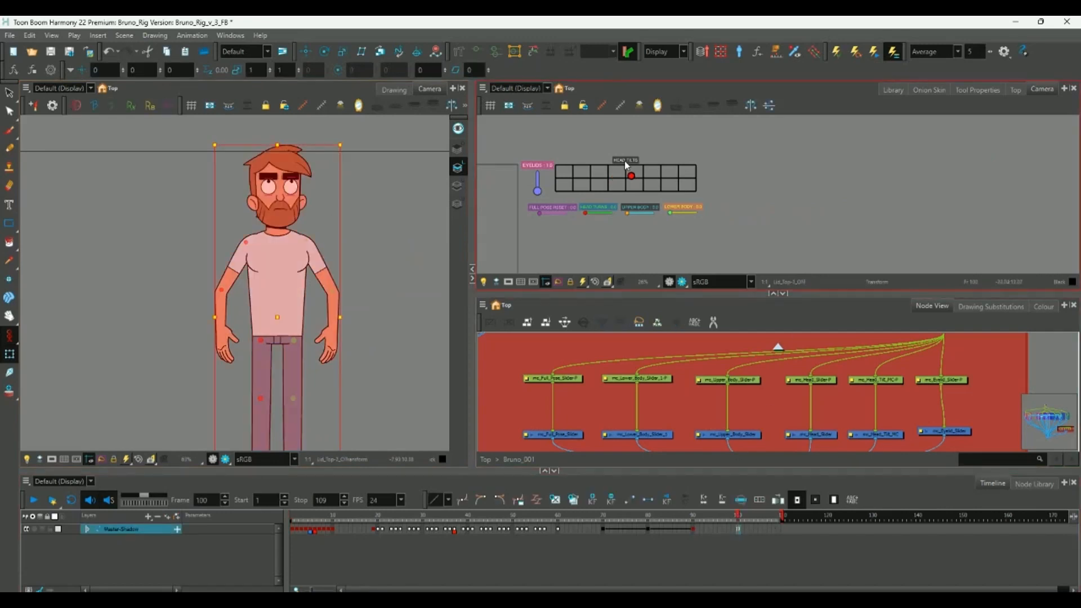
left_click_drag(9, 335, 51, 349)
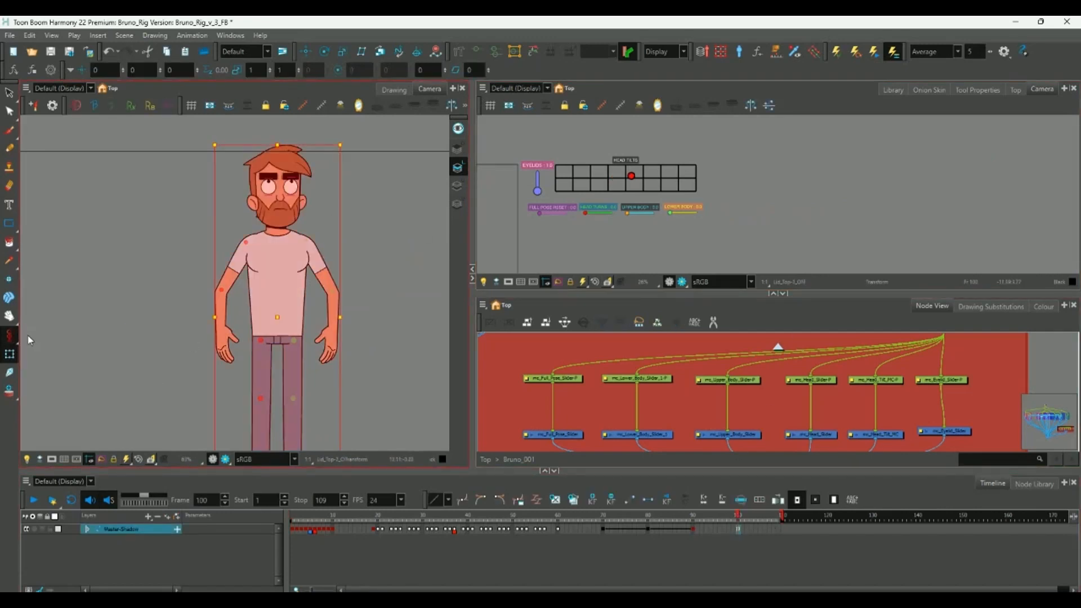
left_click(724, 162)
mouse_move(631, 176)
left_mouse_down()
mouse_move(653, 178)
mouse_move(592, 181)
mouse_move(632, 182)
left_mouse_up()
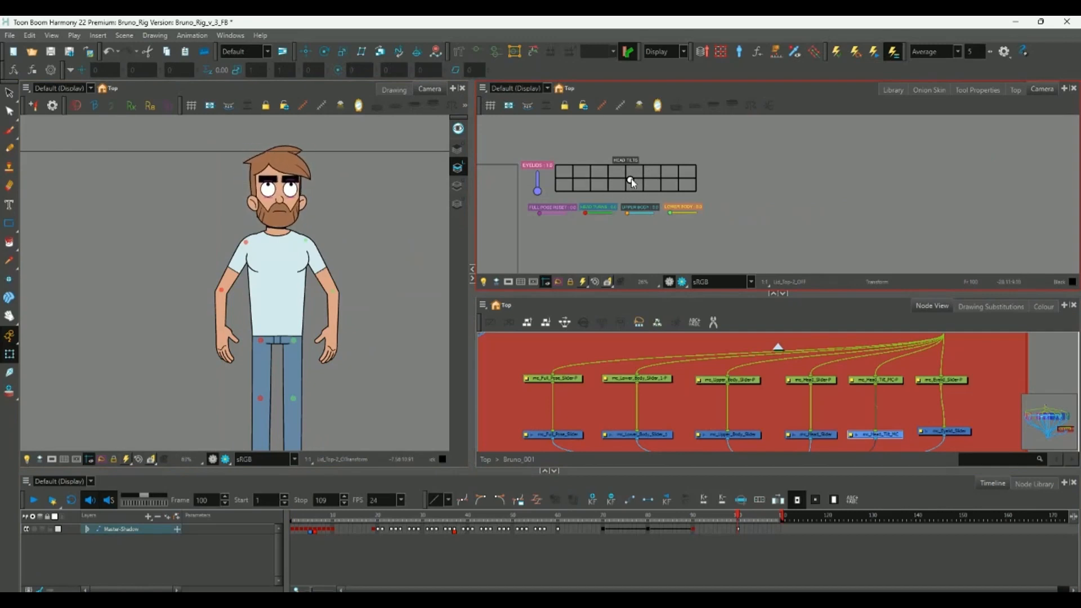
Reframe both camera views to show Bruno's whole body inside the camera frame.
scroll(635, 186, "down", 2)
key("ctrl+a")
scroll(348, 252, "down", 4)
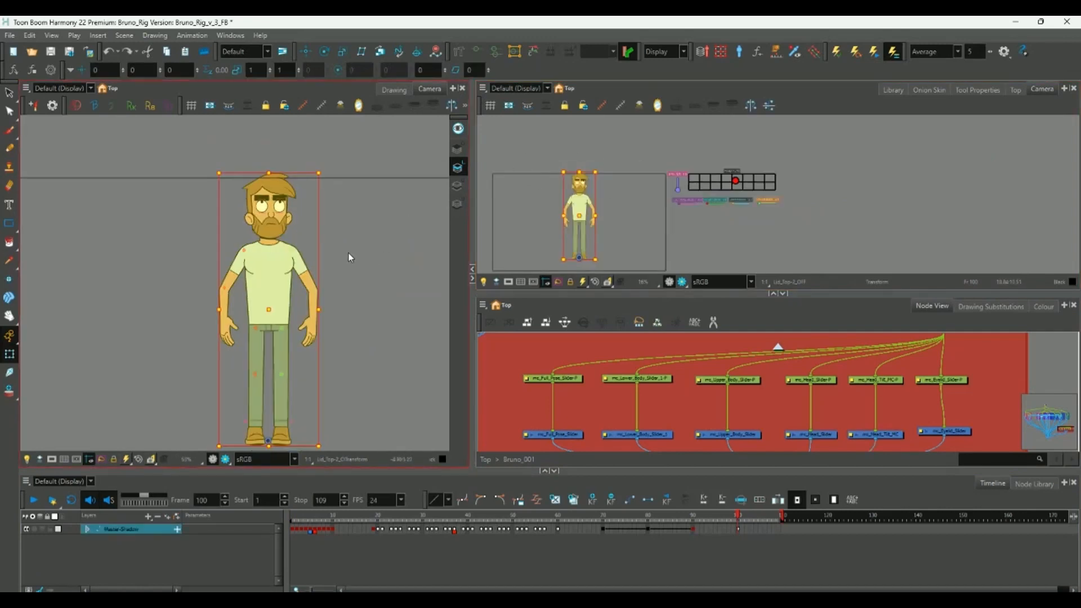
left_click_drag(383, 256, 243, 259)
left_click_drag(298, 279, 374, 282)
left_click(826, 257)
Add a Display node beside the MC composite in the node view.
scroll(844, 360, "down", 3)
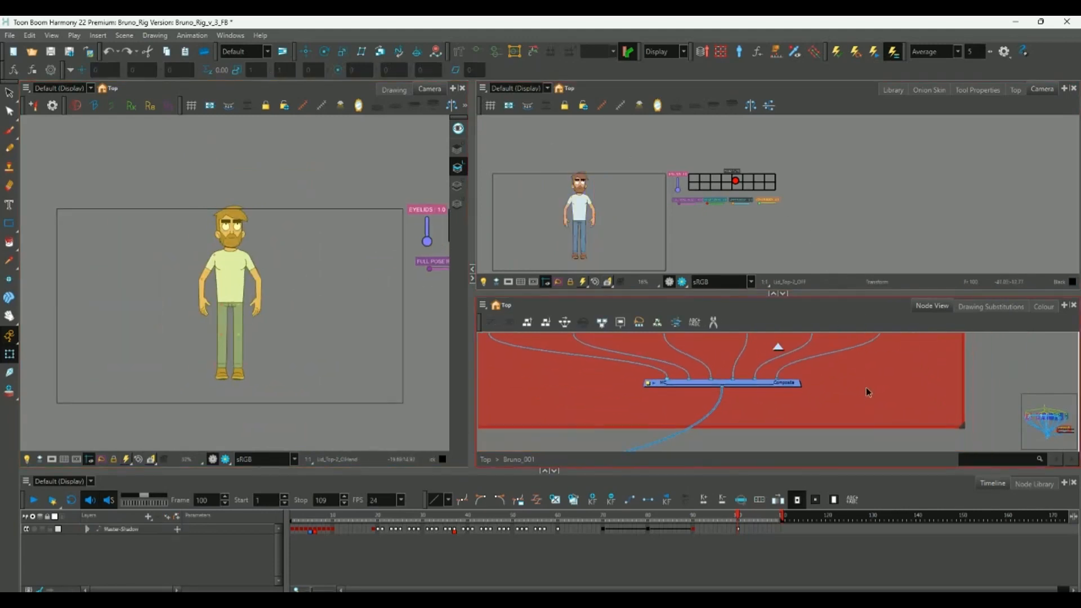
left_click(839, 376)
key("Tab")
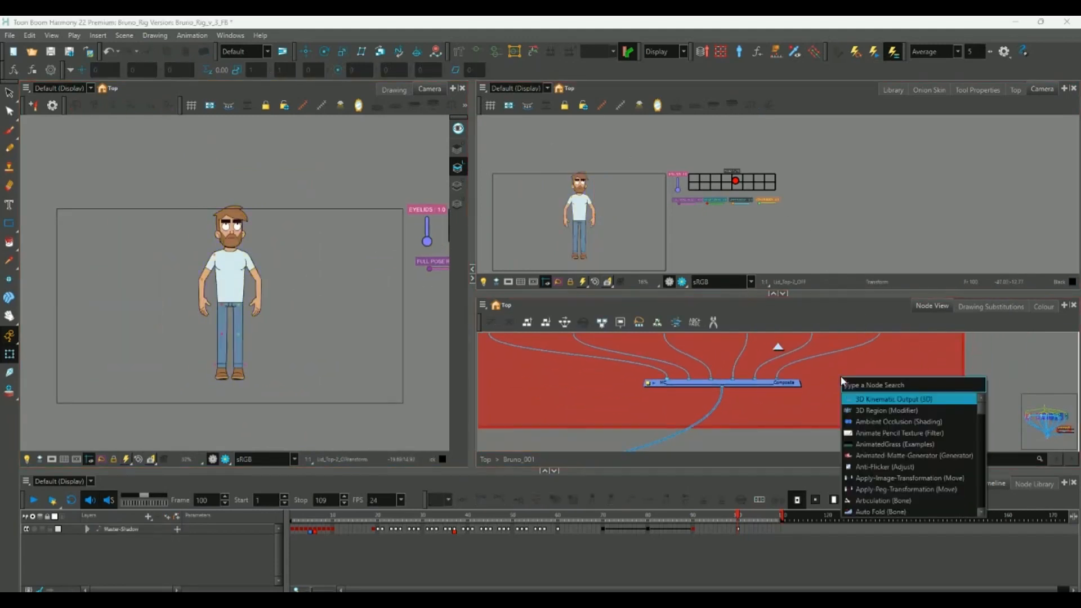
type("dis")
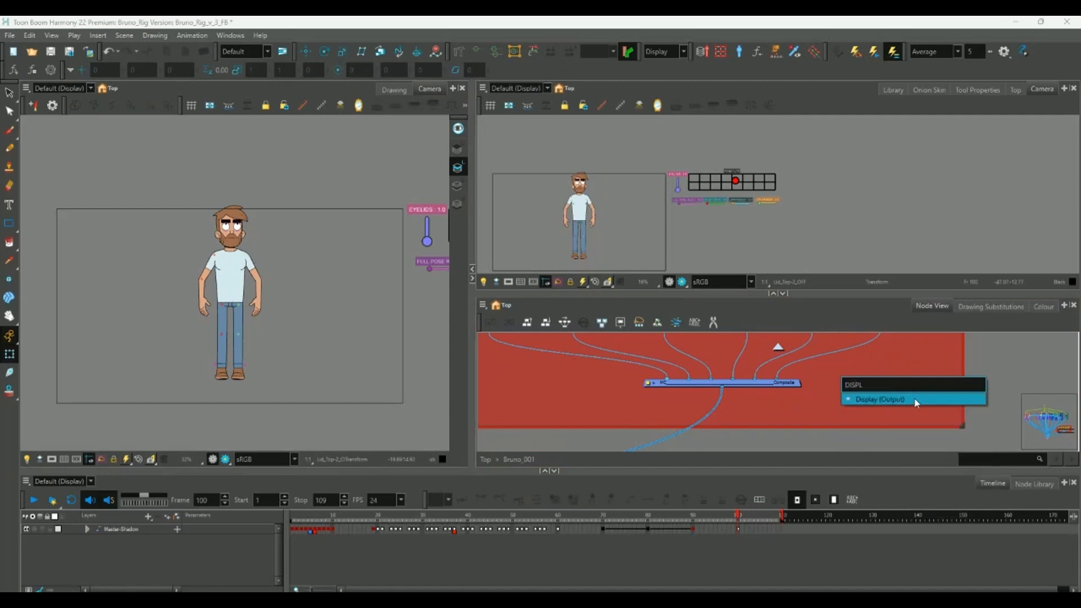
left_click(915, 400)
Rename the new display node MC_DISPLAY and connect the MC composite's output to it.
double_click(845, 391)
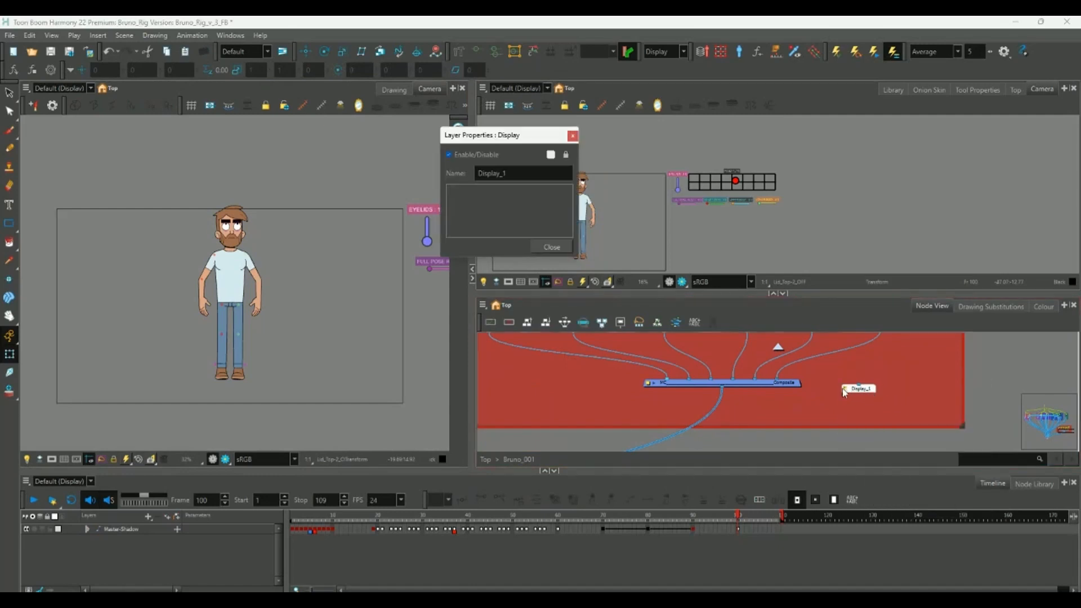
left_click_drag(507, 173, 436, 164)
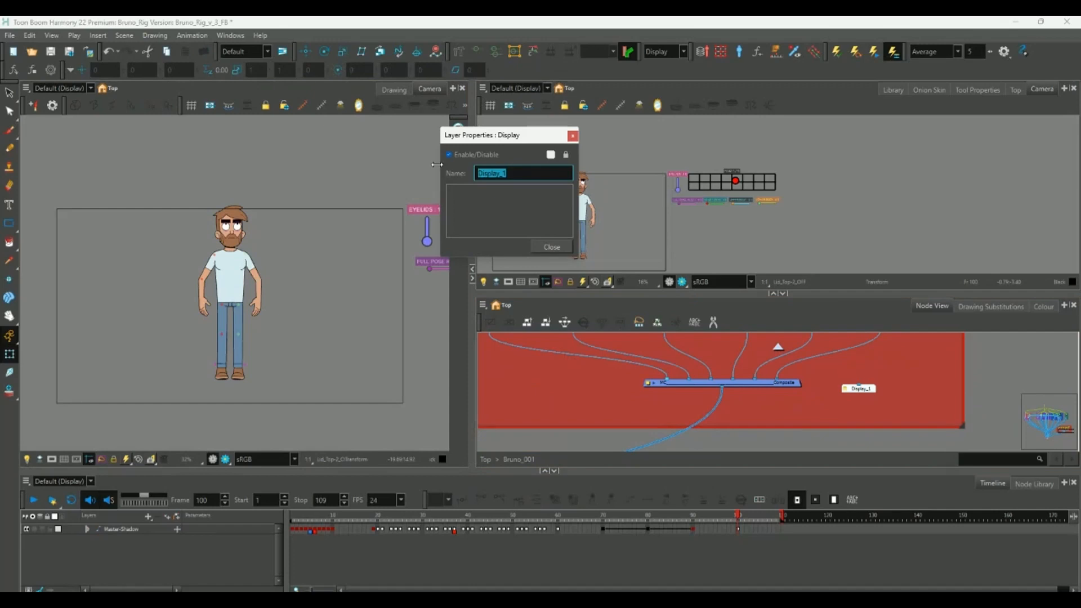
type("MC_DISPLAY")
key("Return")
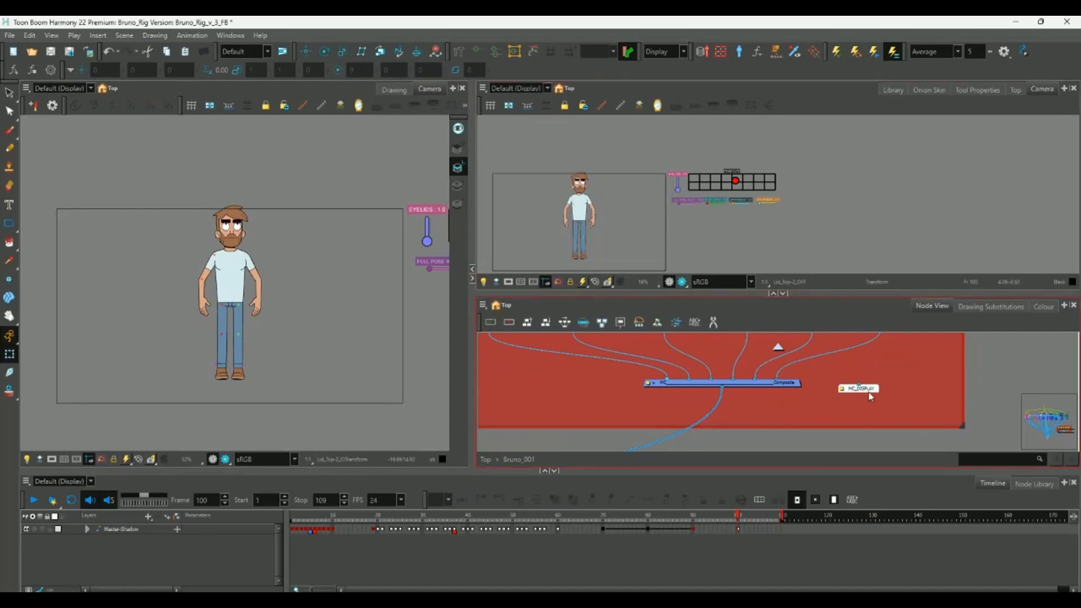
left_click_drag(729, 391, 882, 407)
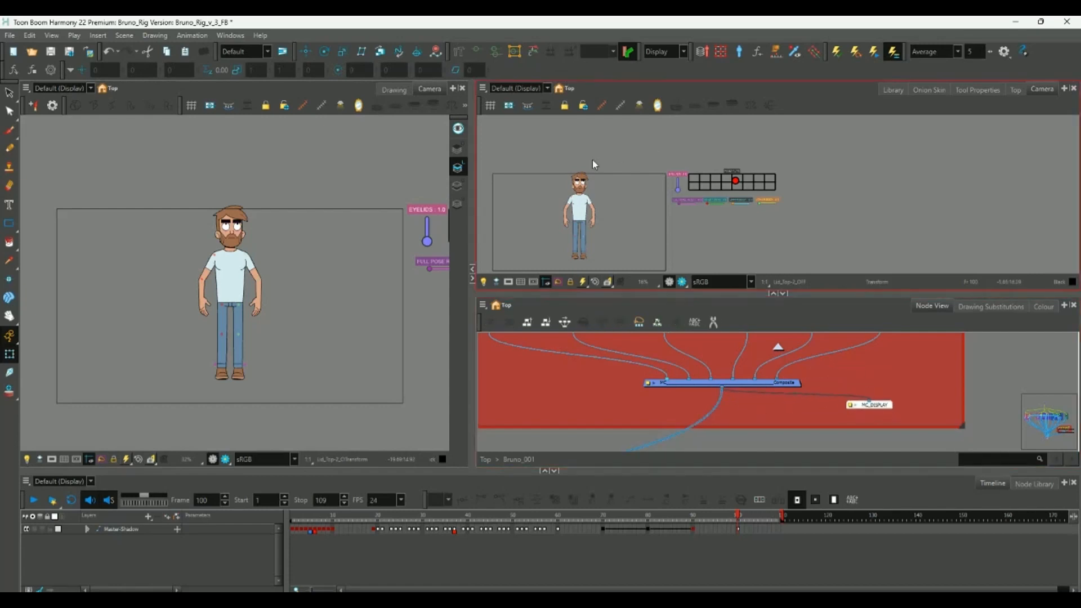
Set the second camera view to show MC_DISPLAY and enlarge it around the master controllers.
left_click(546, 87)
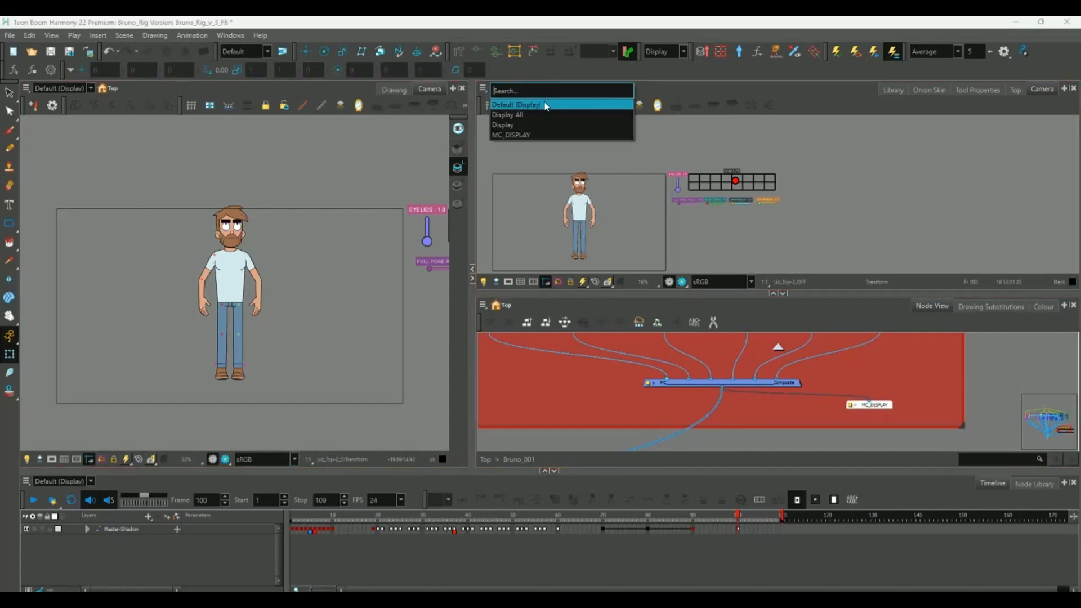
left_click(532, 136)
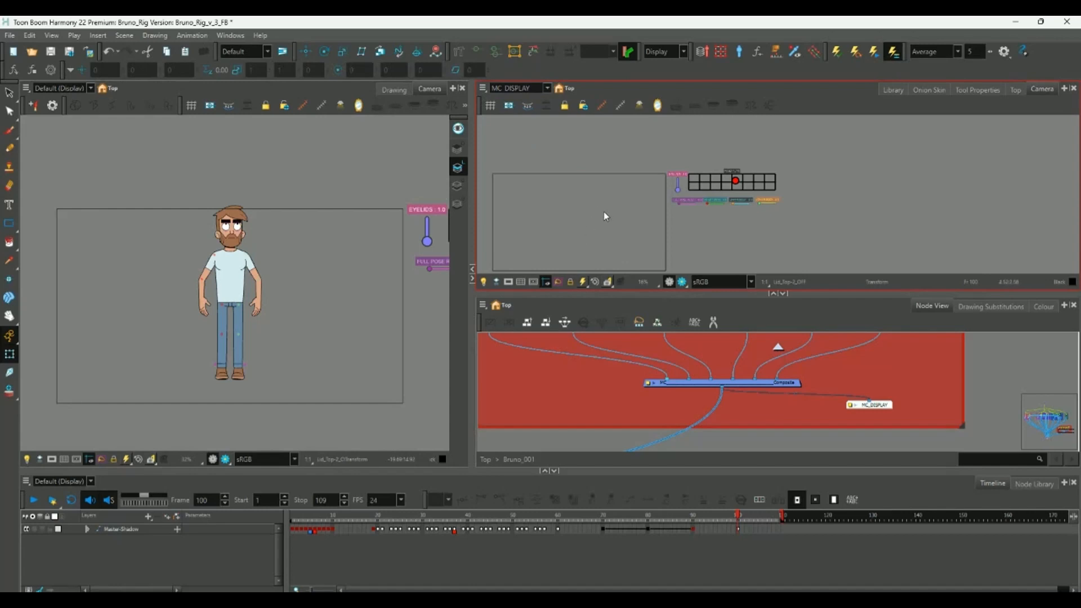
key("2")
key("2")
key("2")
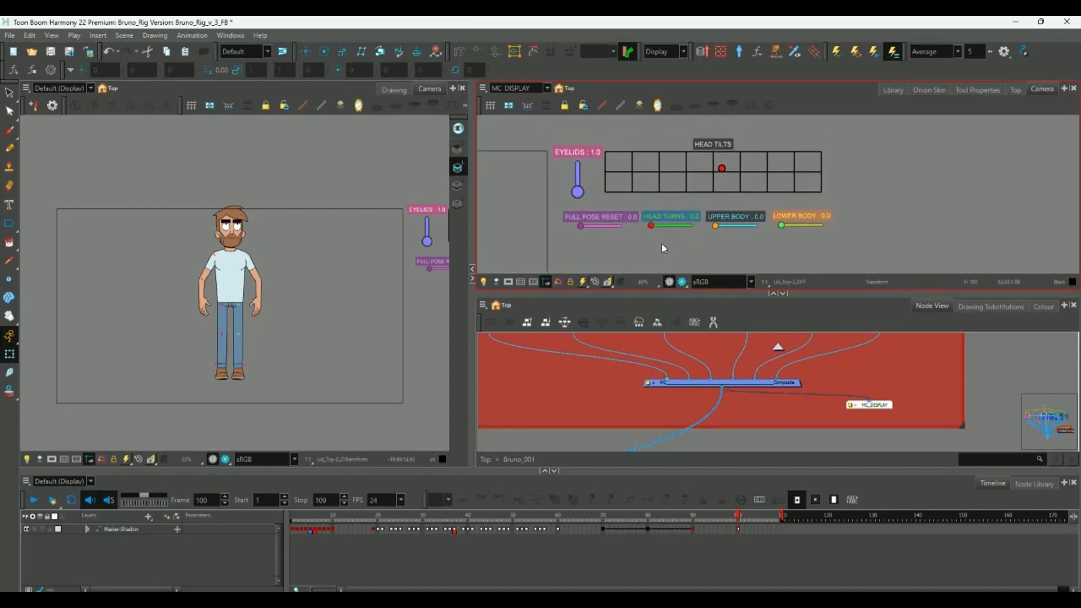
Set the character's camera view to show only the Display node, with Bruno framed in the view.
key("1")
key("1")
key("1")
key("1")
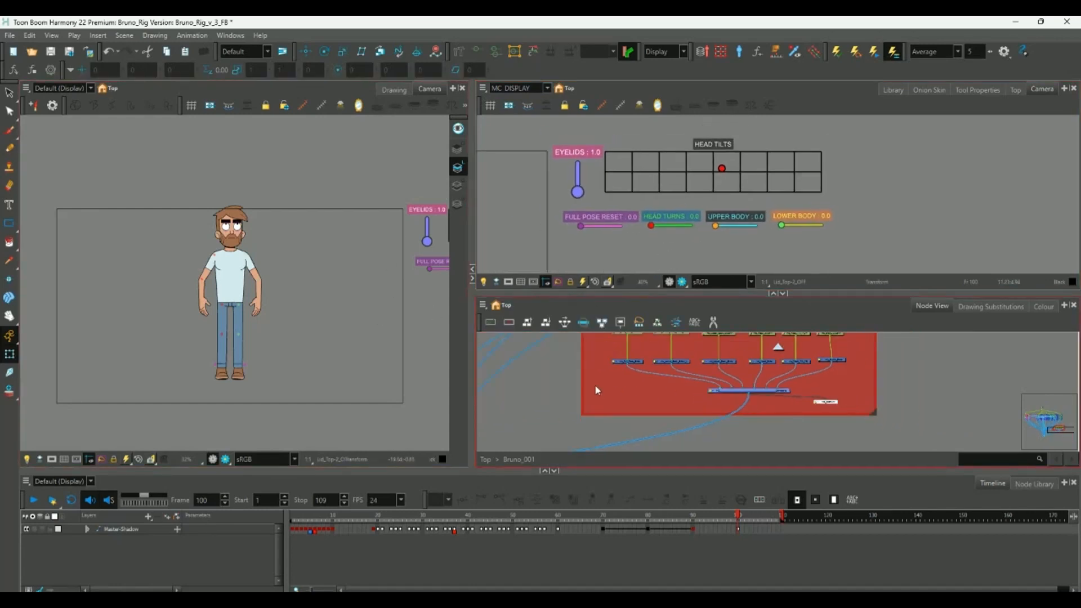
left_click_drag(414, 327, 323, 334)
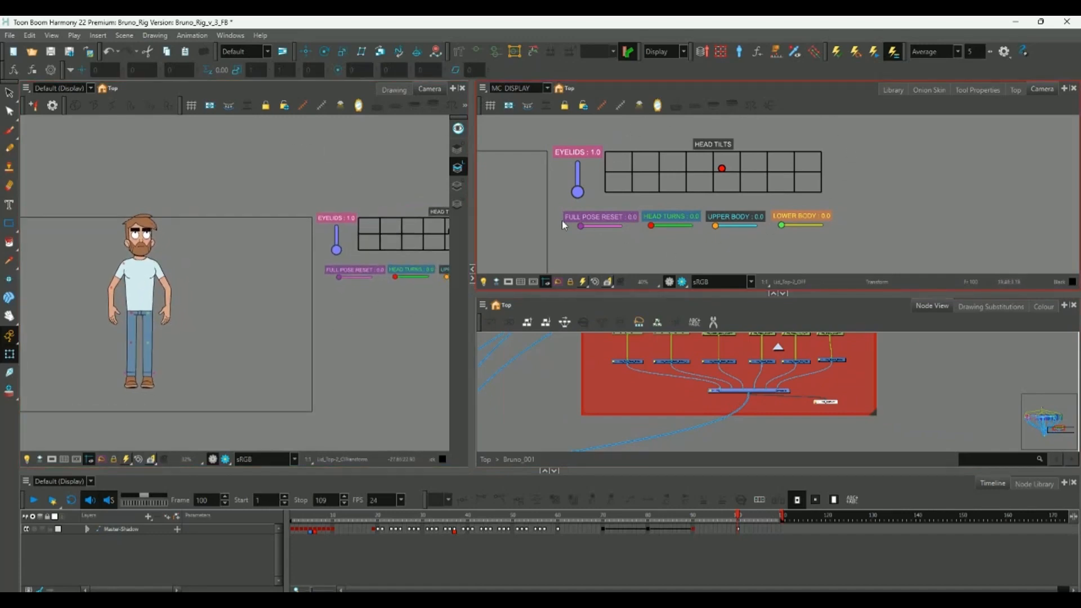
left_click_drag(765, 394, 740, 374)
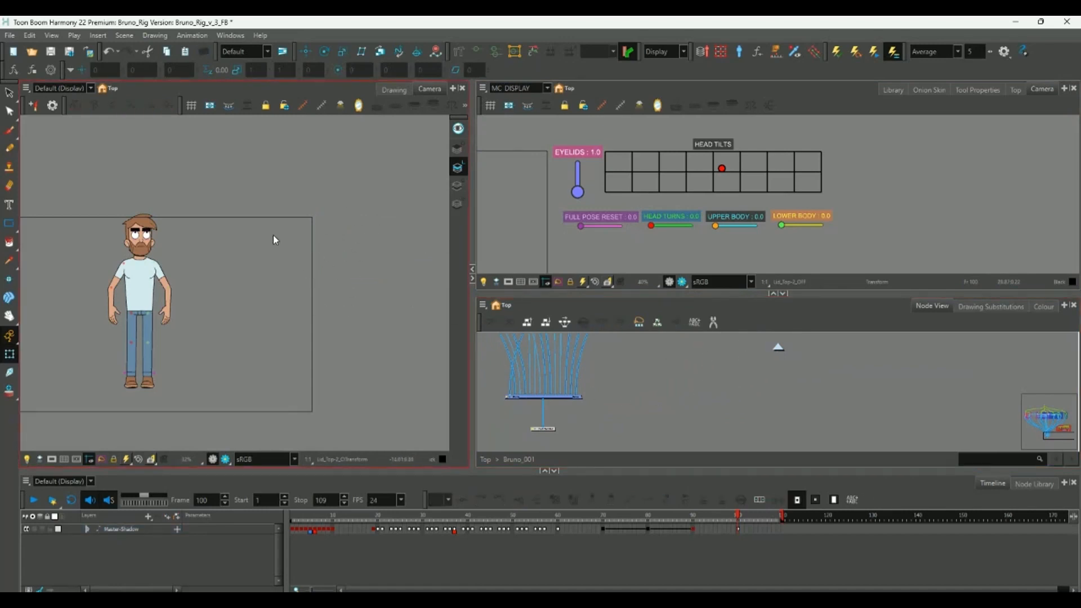
left_click(84, 88)
left_click(74, 123)
scroll(322, 274, "up", 2)
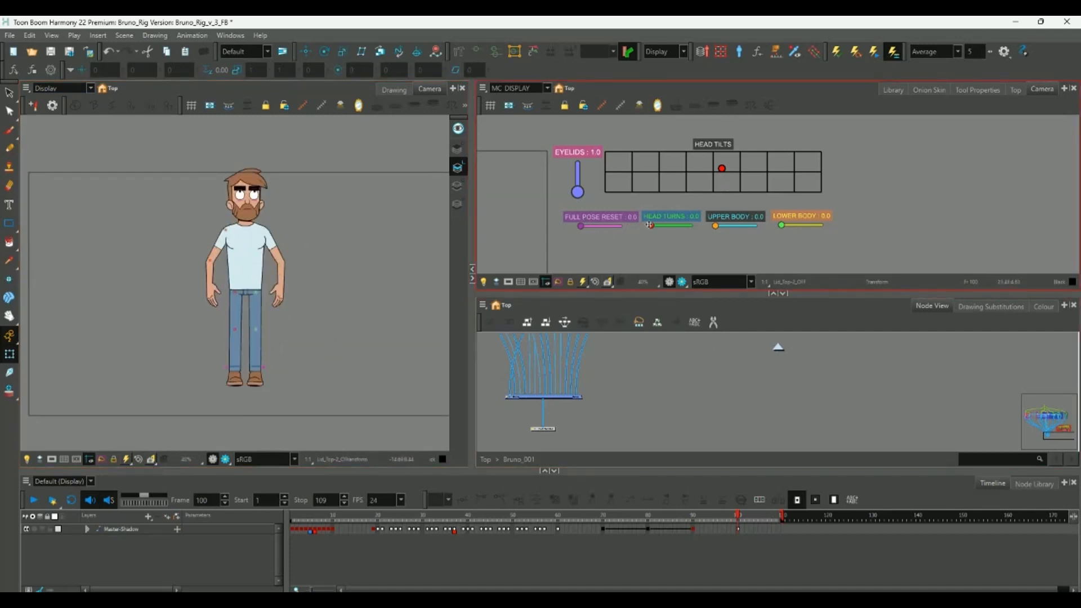
Test the controllers in the MC_DISPLAY view: set Head Turns to 1.0, Eyelids to 6.0, and move the Head Tilts point.
mouse_move(651, 225)
left_mouse_down()
mouse_move(681, 225)
mouse_move(655, 225)
left_mouse_up()
left_click_drag(586, 227, 577, 188)
left_click_drag(590, 227, 580, 227)
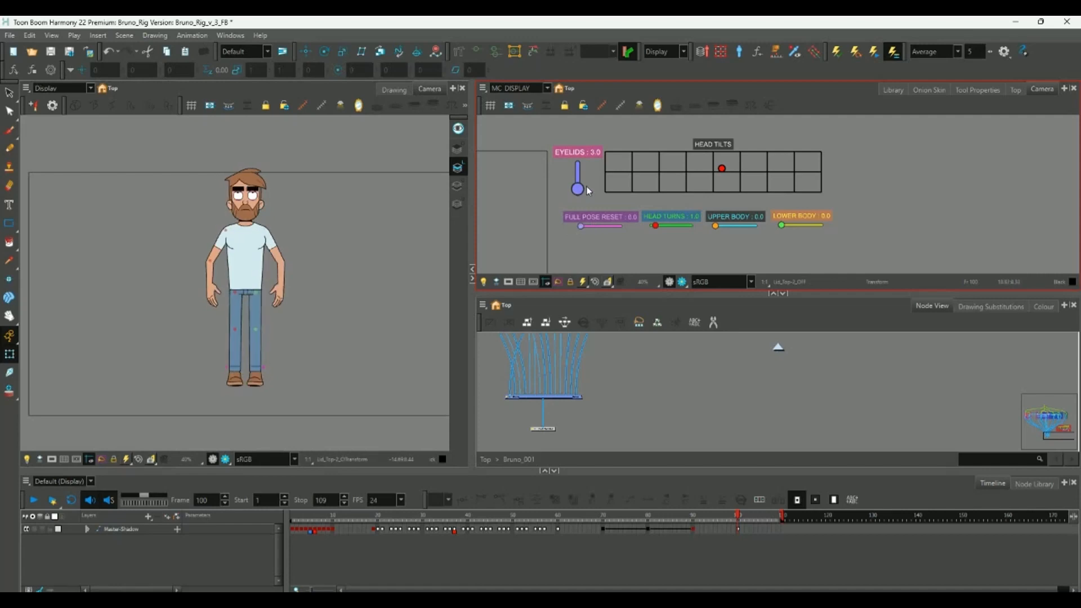
left_click_drag(577, 189, 578, 184)
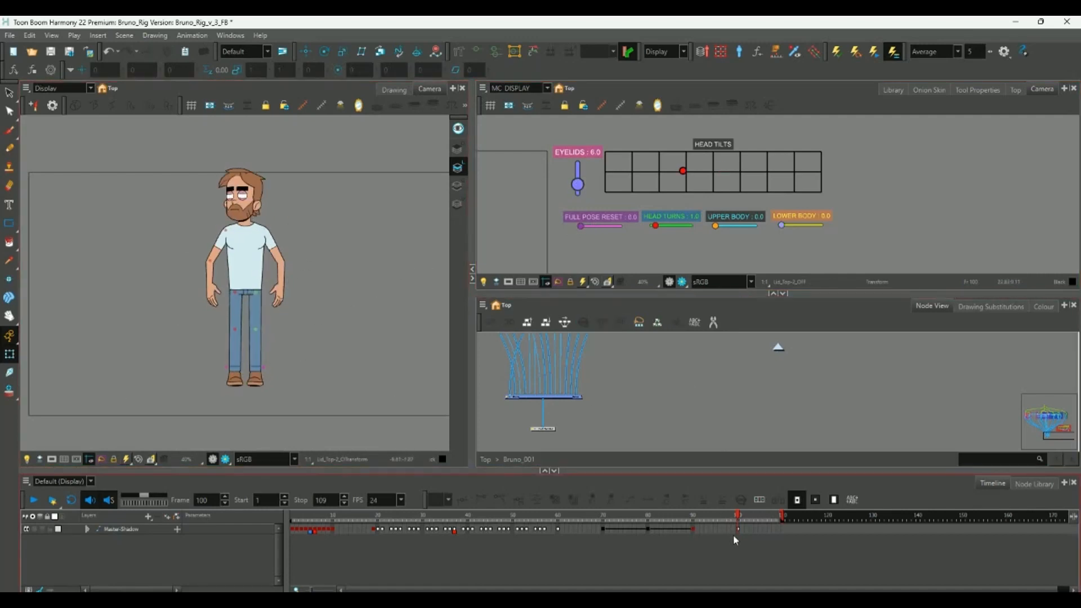
Go to frame 109 and select the MC_MASTER peg at the top of the MC group.
left_click(780, 517)
scroll(779, 390, "down", 3)
left_click_drag(822, 349, 745, 413)
scroll(745, 394, "up", 2)
scroll(744, 384, "up", 4)
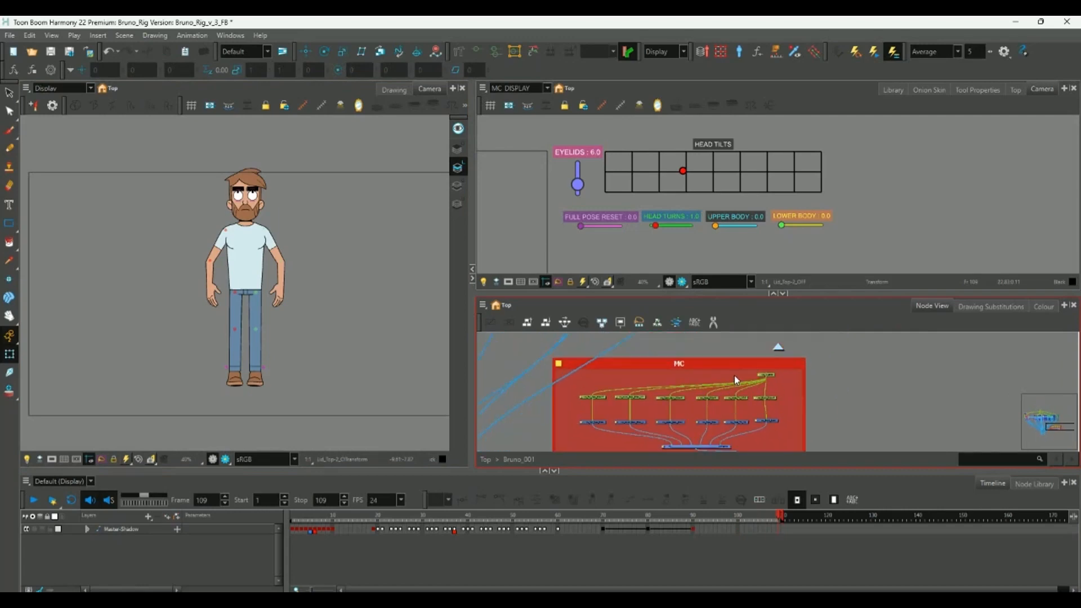
left_click(773, 373)
left_click_drag(773, 376, 766, 370)
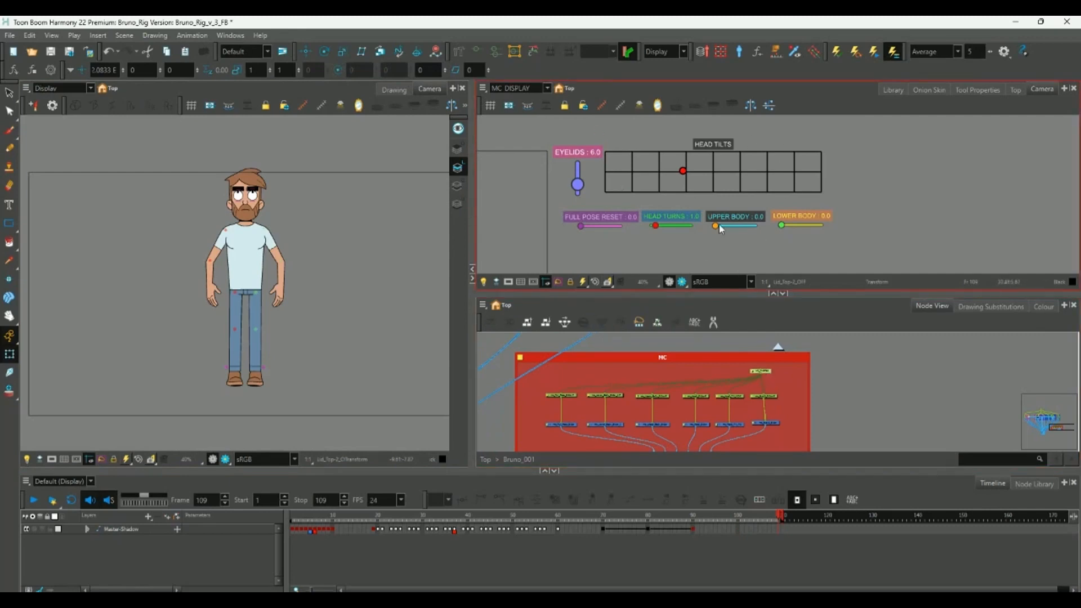
left_click_drag(723, 236, 744, 236)
scroll(724, 373, "down", 2)
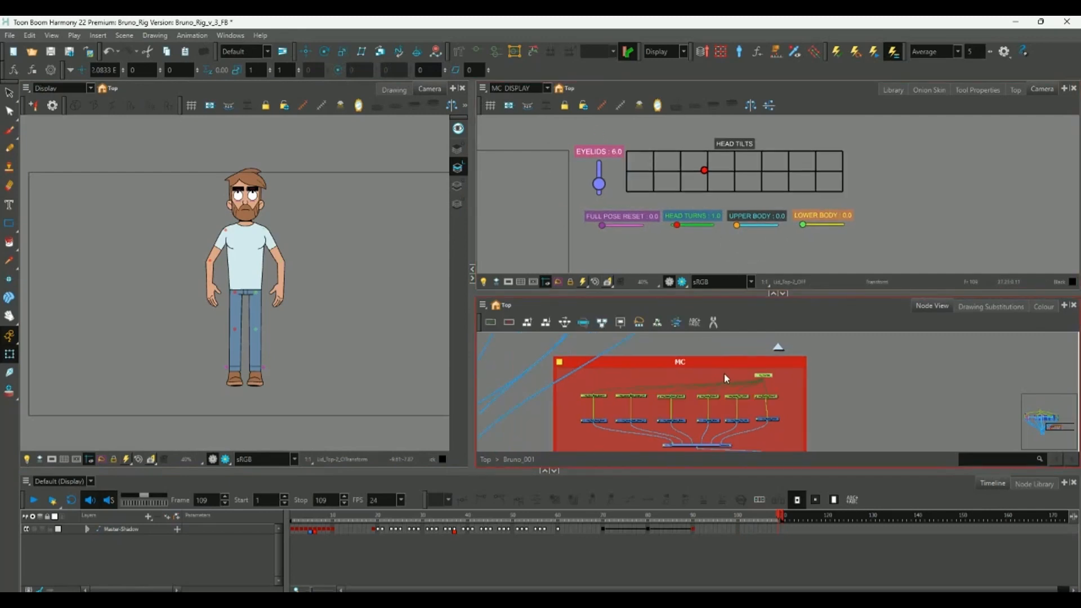
left_click_drag(768, 377, 761, 397)
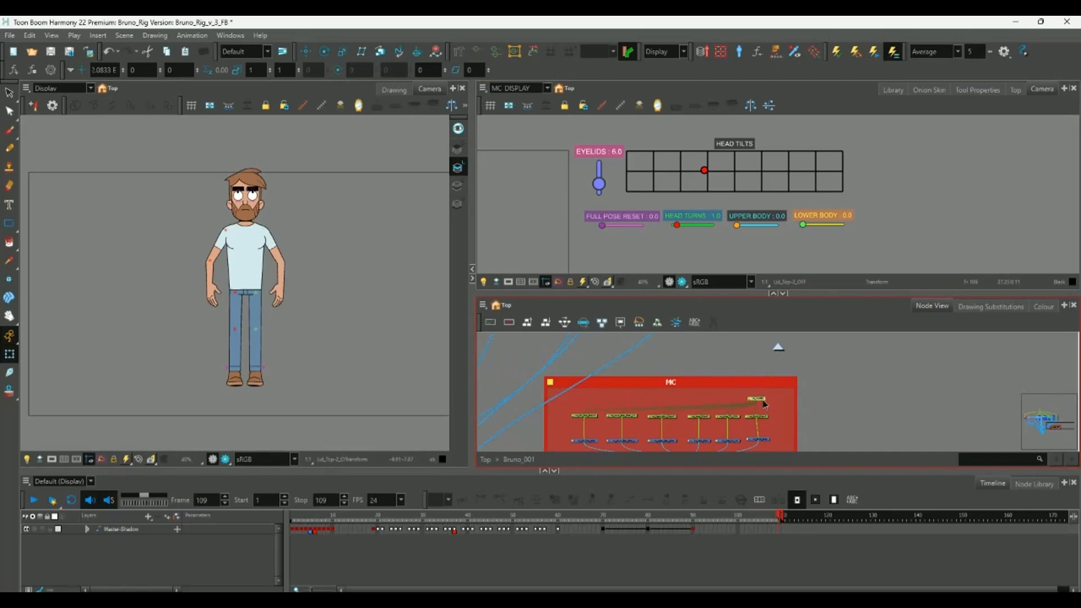
Select Bruno's torso in the character's camera view.
scroll(650, 364, "down", 3)
left_click_drag(628, 387, 643, 431)
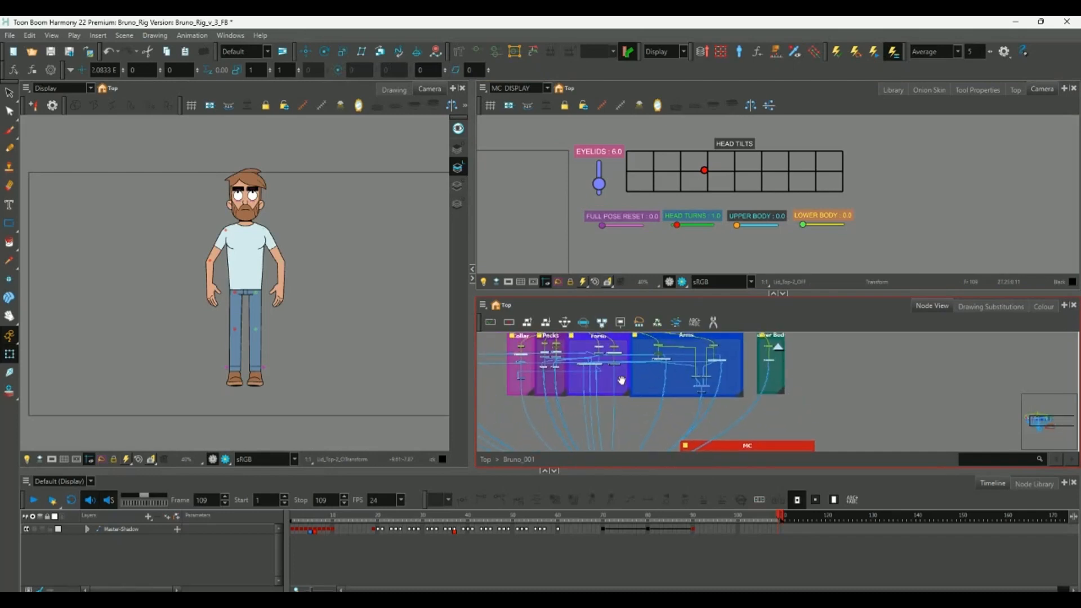
left_click(243, 256)
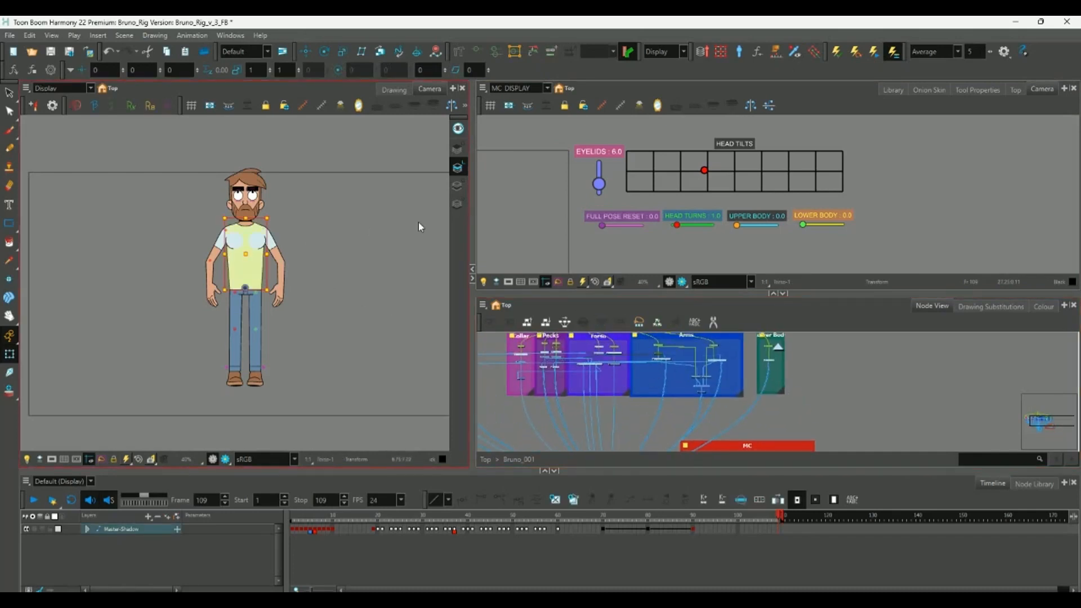
left_click_drag(826, 393, 795, 309)
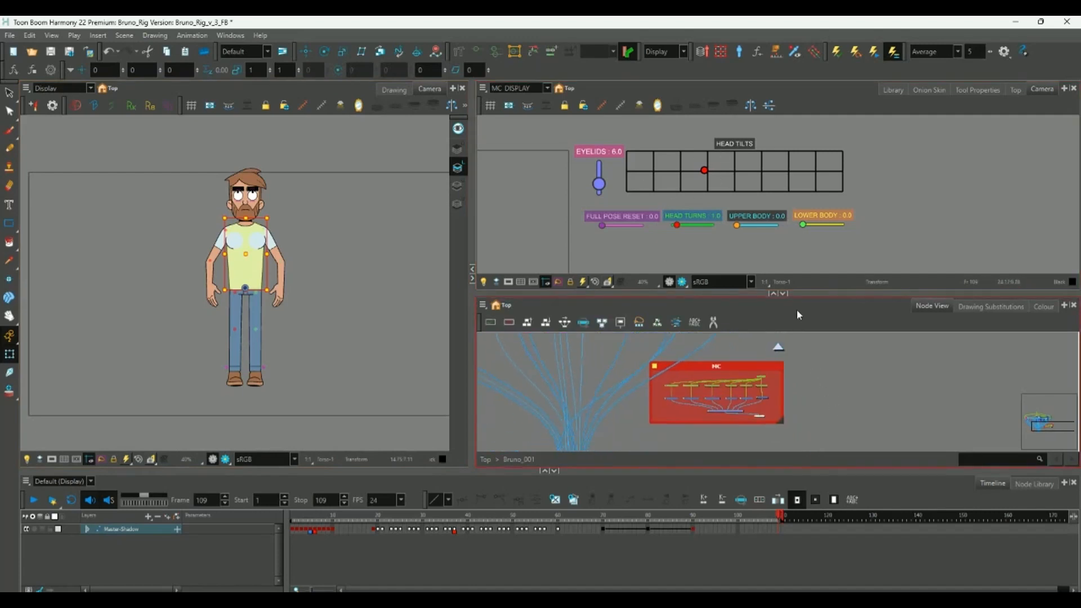
Open the layer properties of the MC_MASTER peg and lock the peg.
scroll(779, 382, "up", 4)
left_click_drag(754, 374, 777, 396)
scroll(779, 384, "up", 3)
scroll(778, 400, "up", 1)
left_click(769, 367)
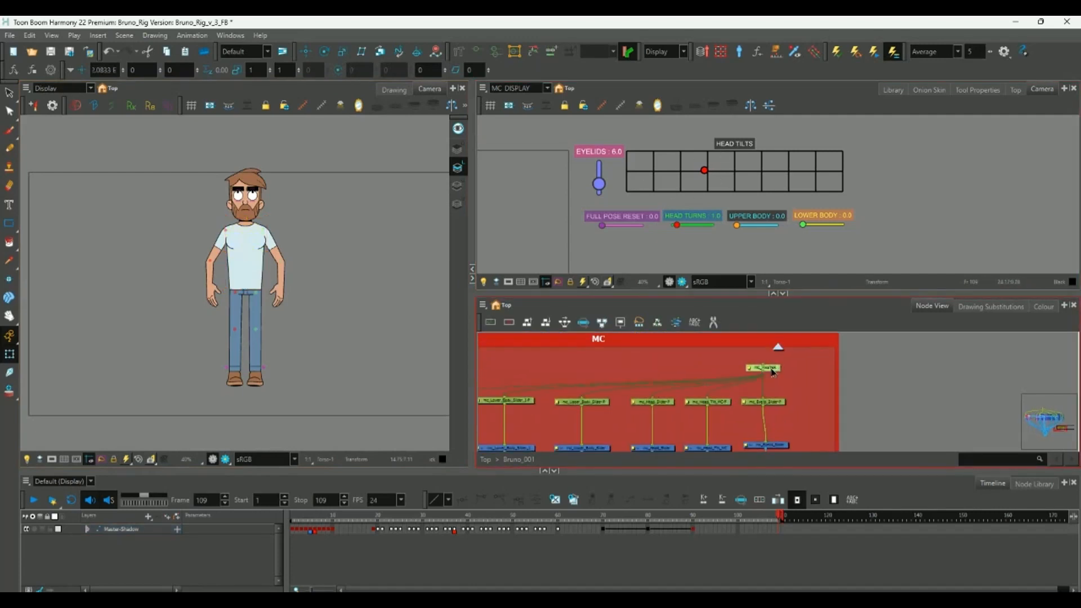
double_click(749, 366)
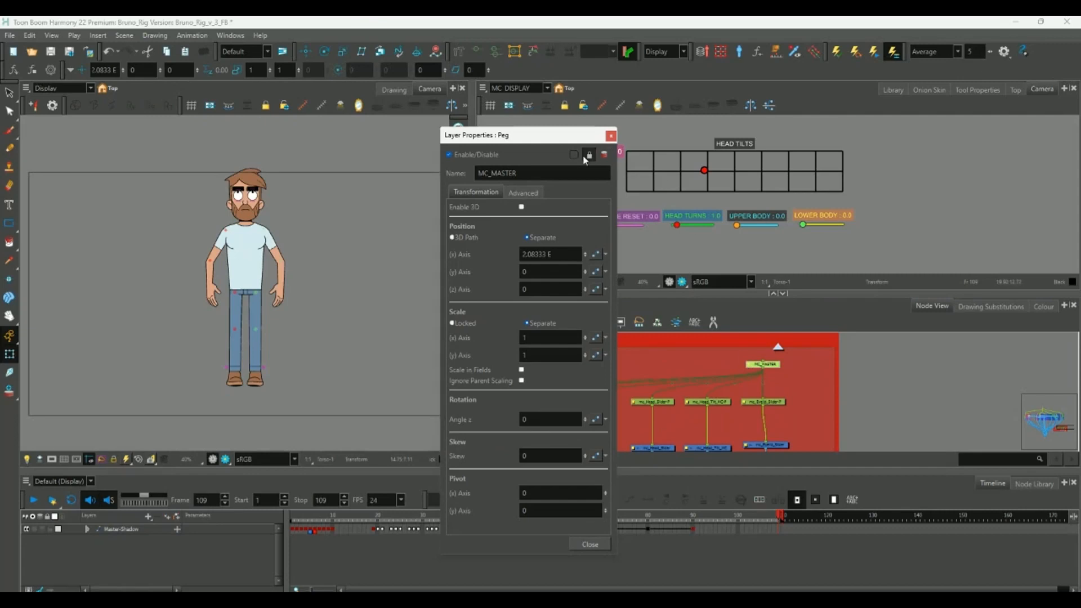
left_click(613, 136)
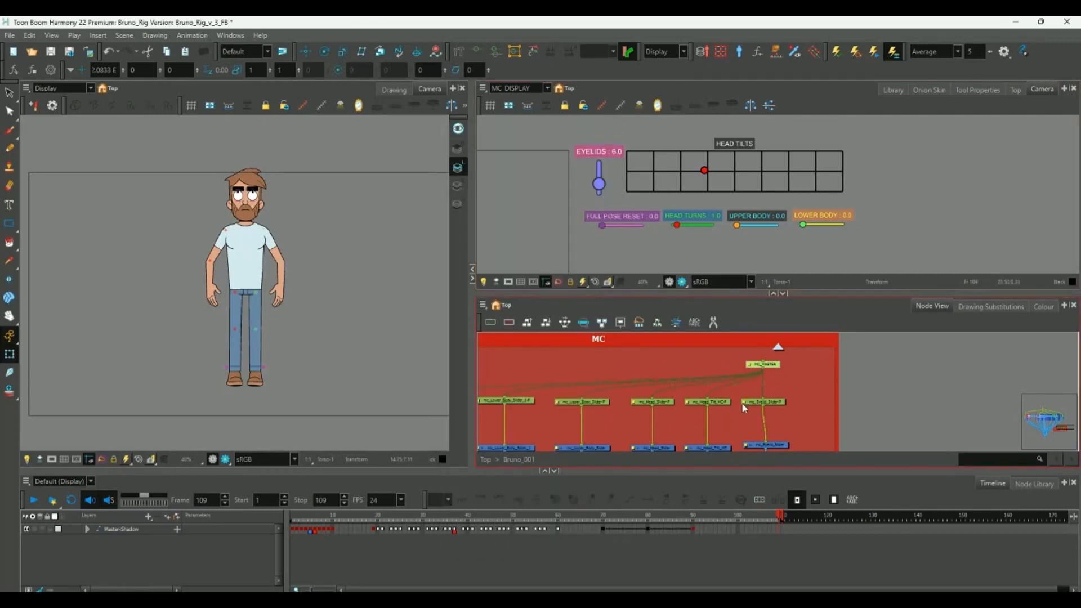
Lock the pegs of the eyelids slider, the head tilt controller and mc_Head_Slider-P through their layer properties.
double_click(744, 405)
left_click(612, 136)
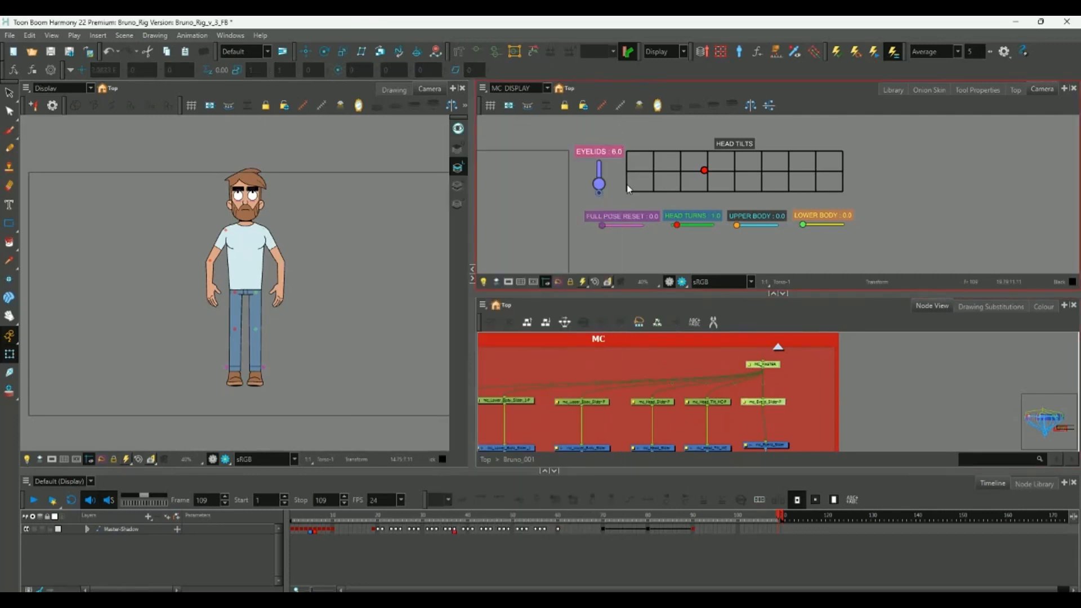
double_click(688, 405)
left_click(612, 136)
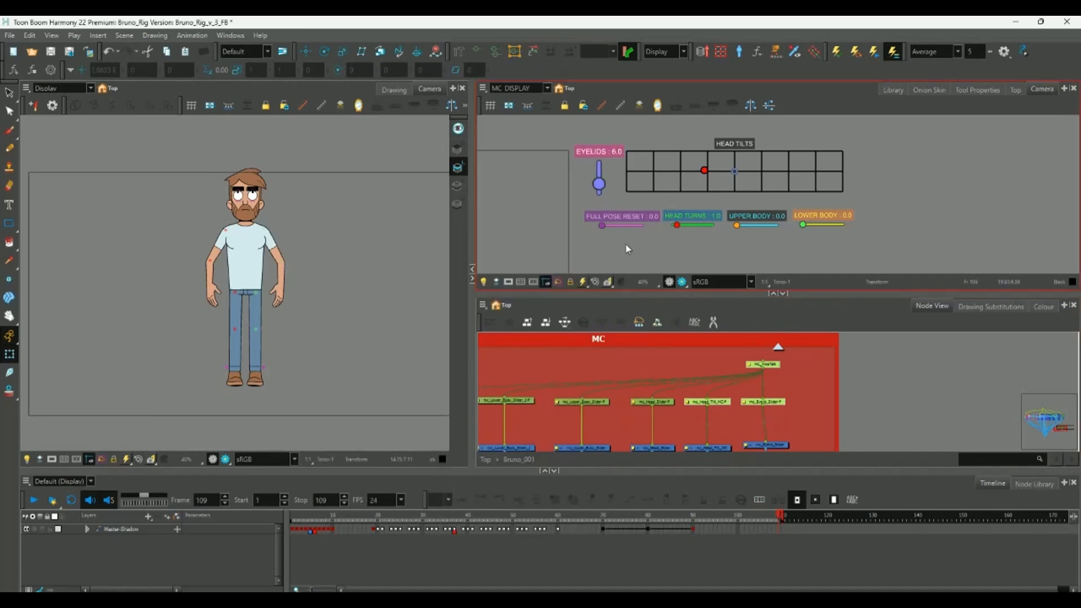
double_click(634, 405)
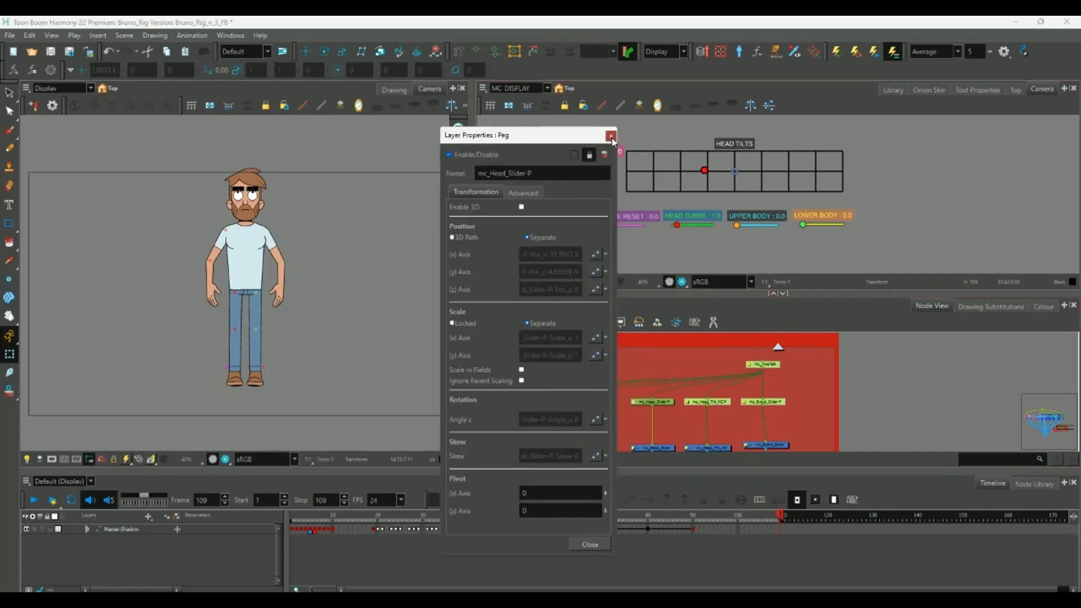
left_click(613, 135)
Lock the mc_Upper_Body_Slider-P, mc_Lower_Body_Slider_1-P and mc_Full_Pose_Slider-P pegs, and recheck the mc_Head_Slider-P peg's lock in its layer properties.
left_click_drag(628, 409, 672, 389)
double_click(619, 383)
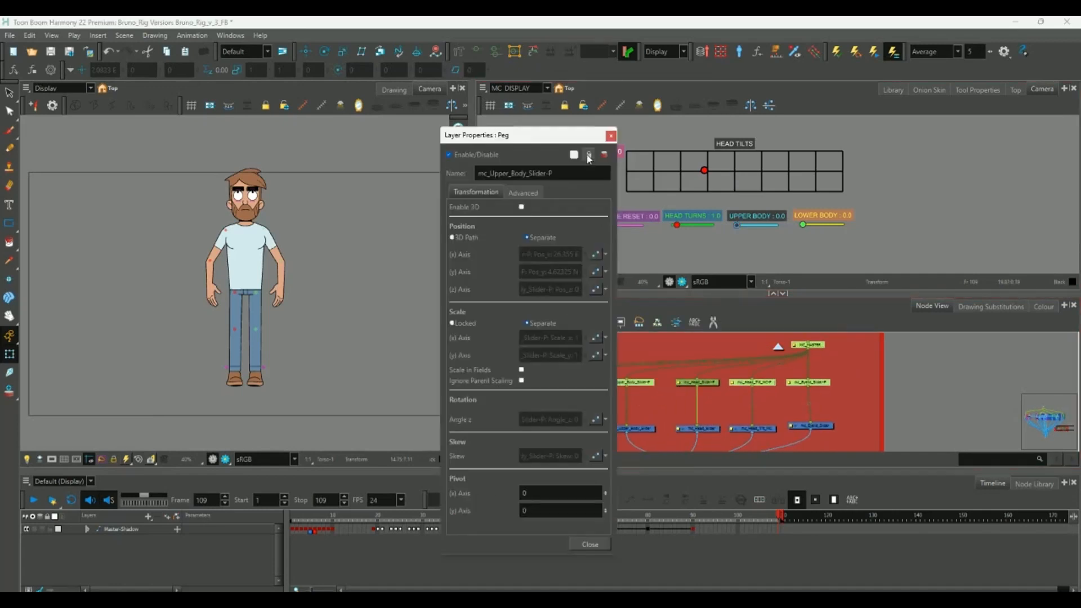
left_click(612, 136)
left_click_drag(645, 352, 702, 339)
left_click(585, 369)
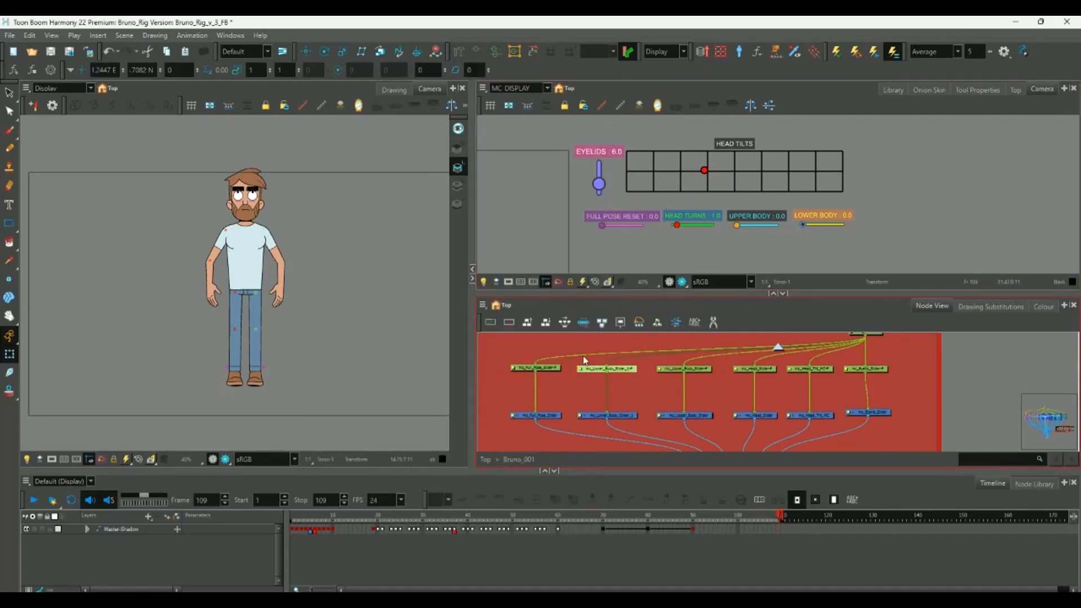
double_click(581, 373)
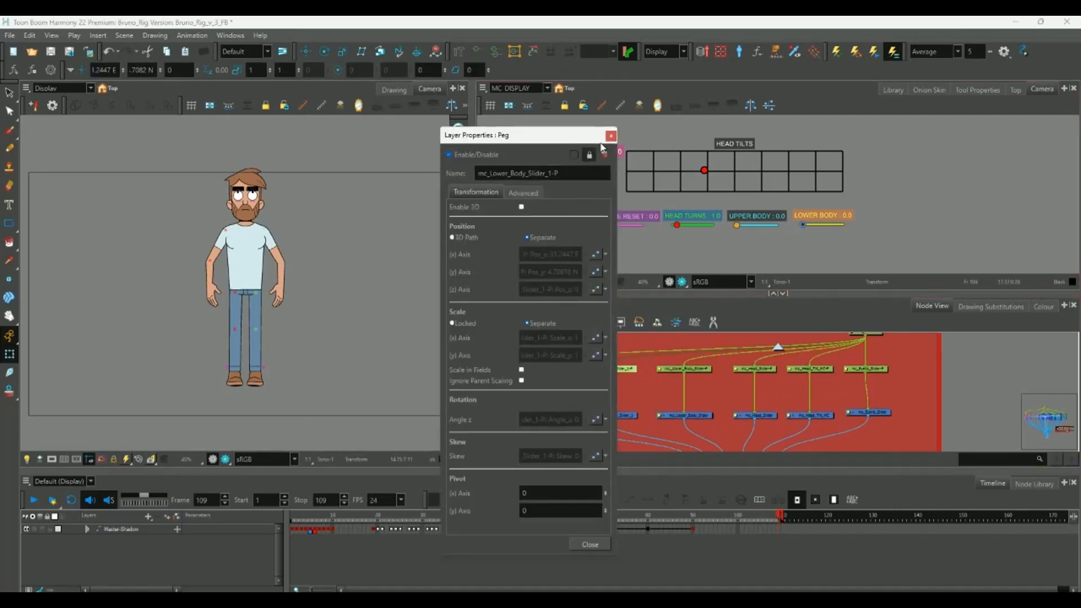
left_click(613, 135)
double_click(519, 372)
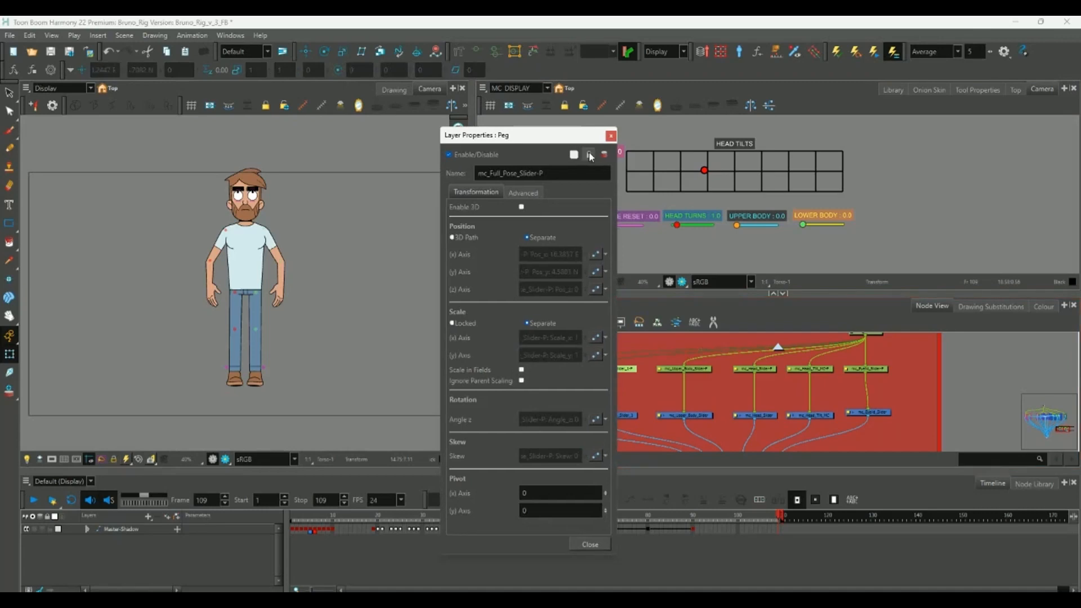
left_click(613, 135)
double_click(754, 369)
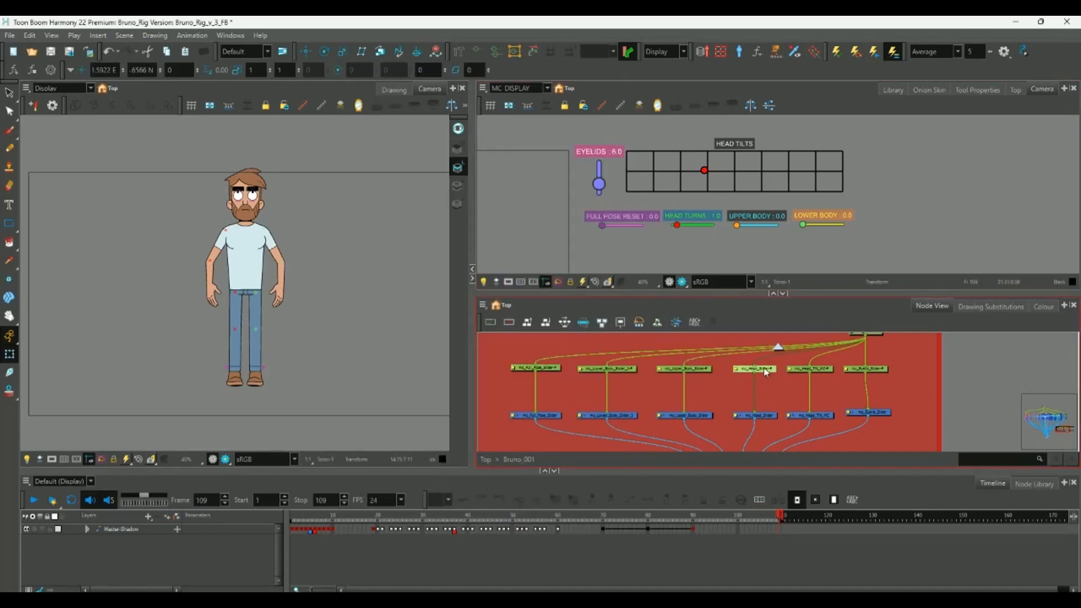
left_click(611, 137)
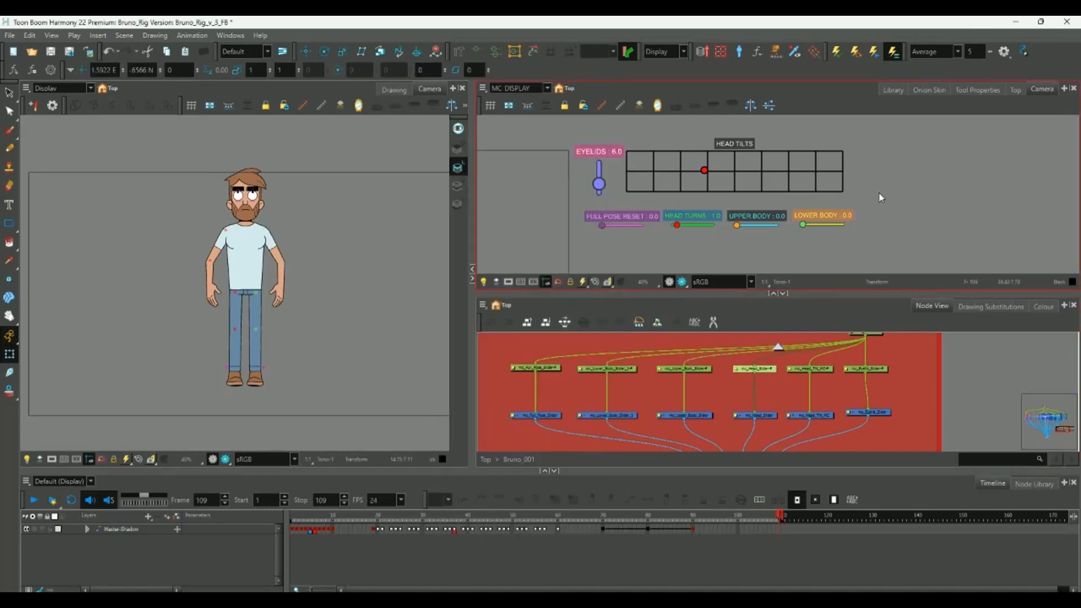
Select the six master controller nodes in the MC group and hide all controls.
scroll(856, 188, "up", 3)
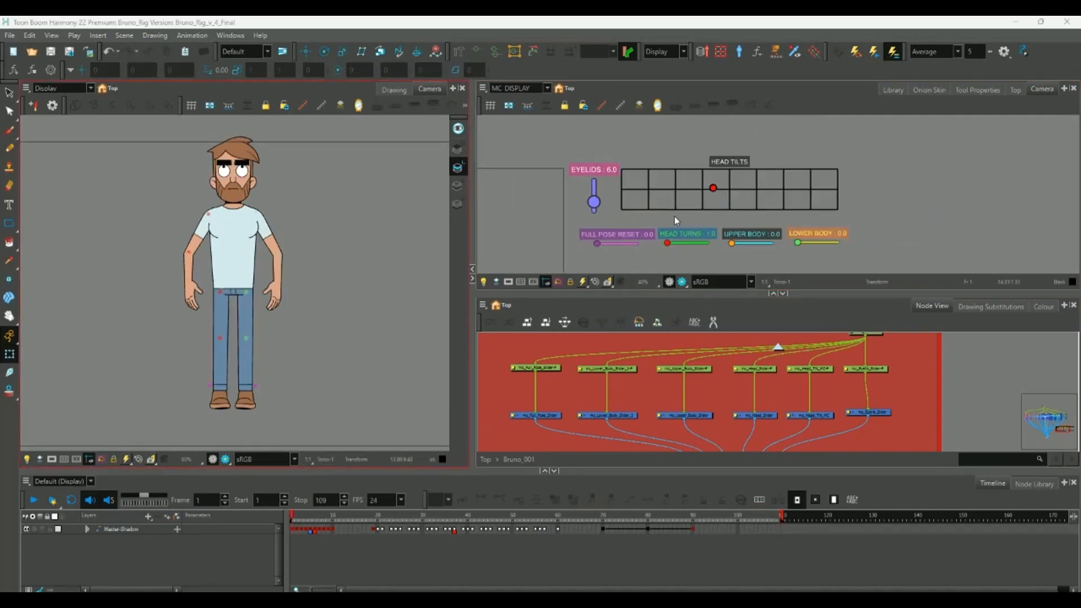
left_click_drag(674, 216, 638, 186)
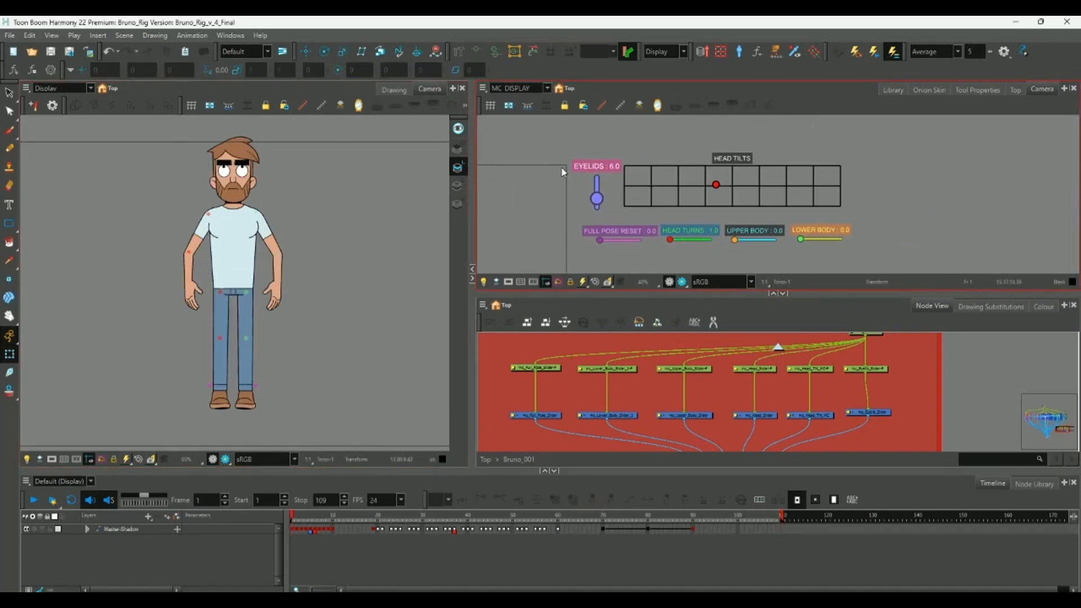
left_click(341, 252)
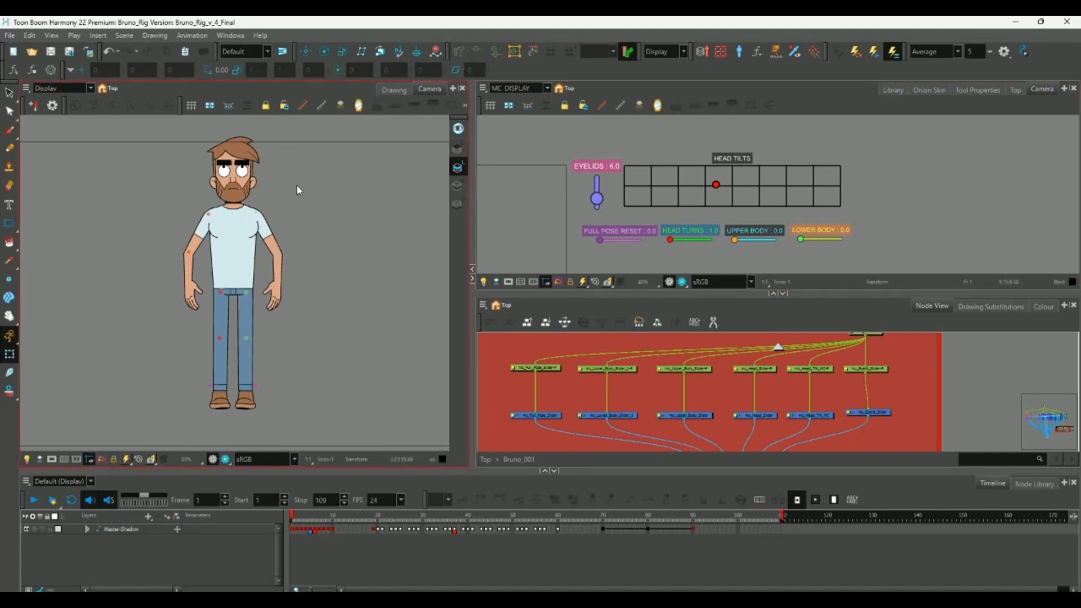
left_click(862, 405)
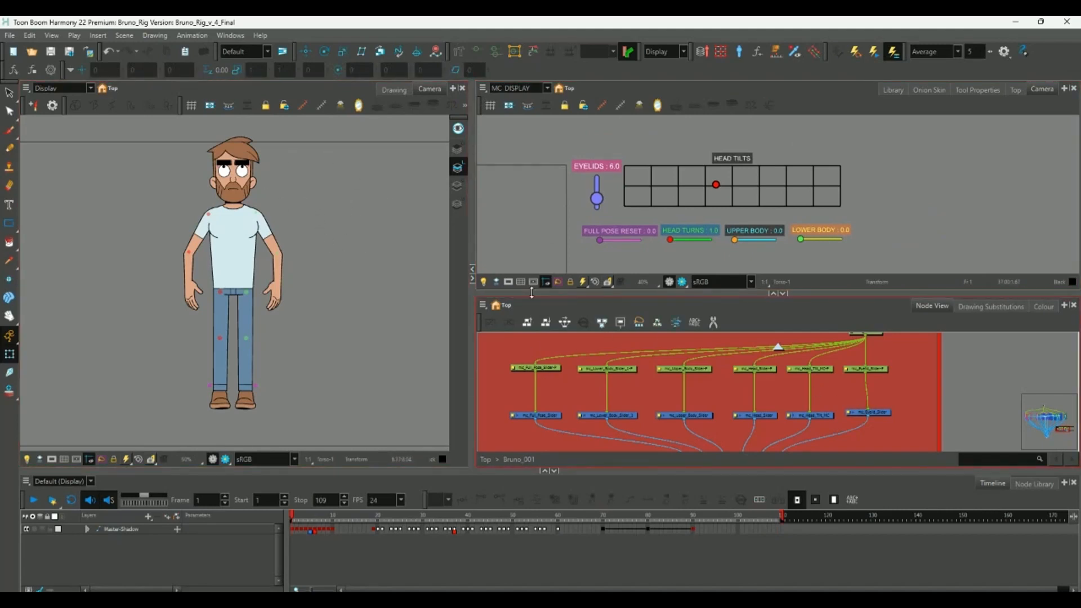
left_click_drag(504, 400, 935, 435)
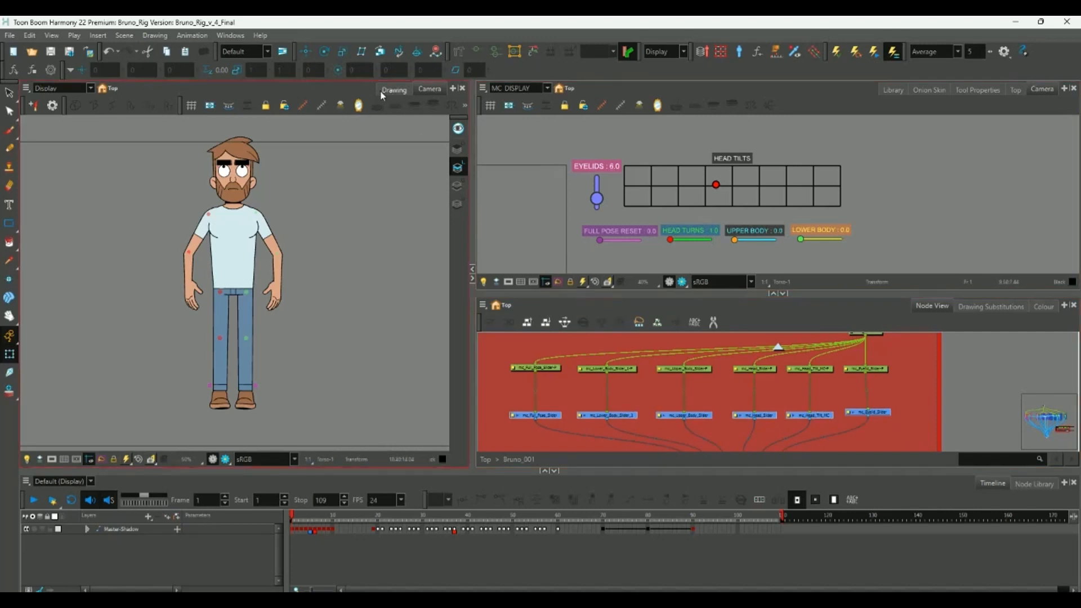
left_click(320, 105)
Examine the MC_DISPLAY camera view around the camera frame with the controls hidden.
key("1")
key("1")
key("1")
key("1")
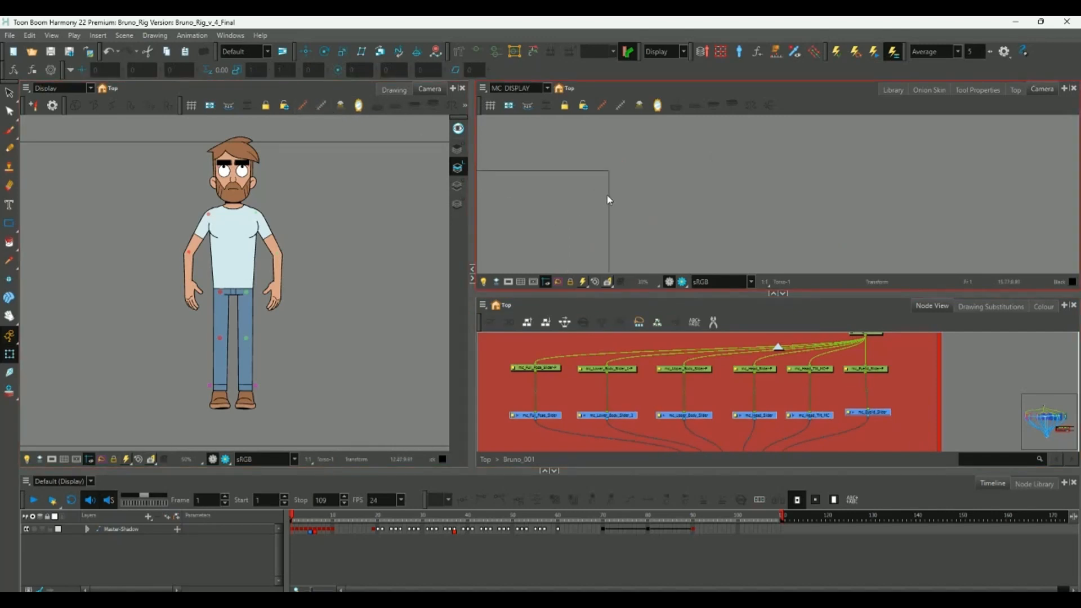
key("1")
key("1")
left_click_drag(616, 212, 646, 198)
key("2")
key("2")
key("2")
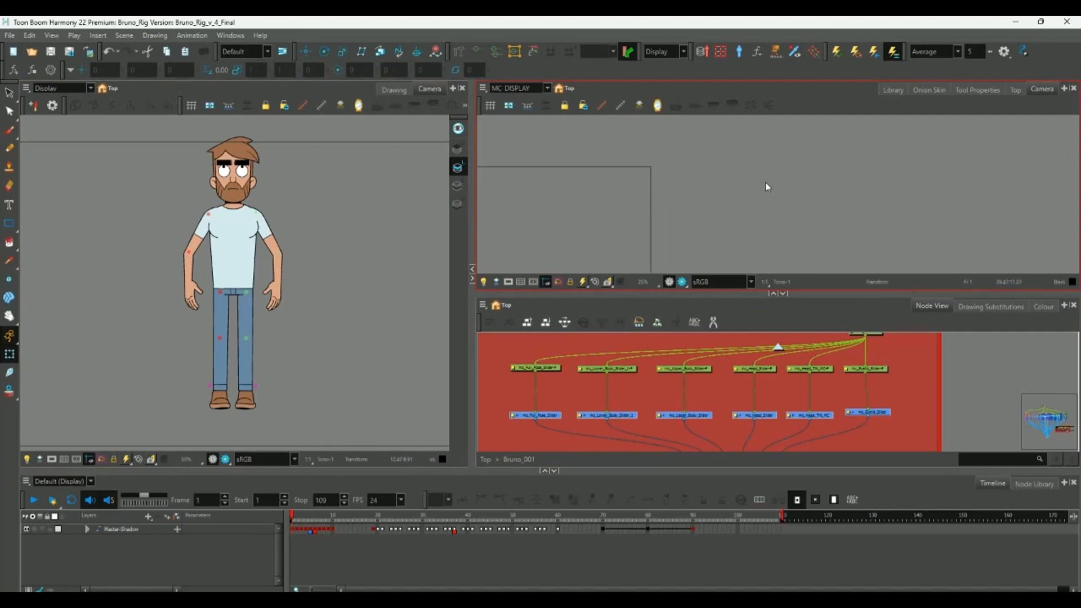
Show the selected master controllers again in the MC_DISPLAY camera view.
left_click(618, 387)
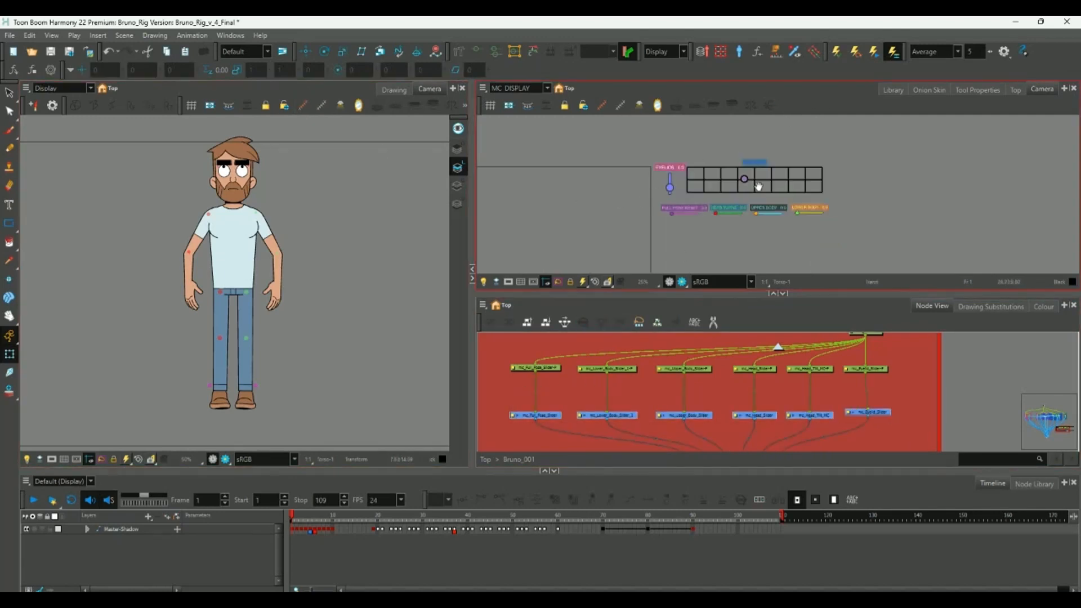
left_click_drag(768, 206, 729, 235)
key("2")
key("2")
Add a vector drawing layer named ControllerLabel beside the master controller nodes.
left_click_drag(929, 396, 894, 378)
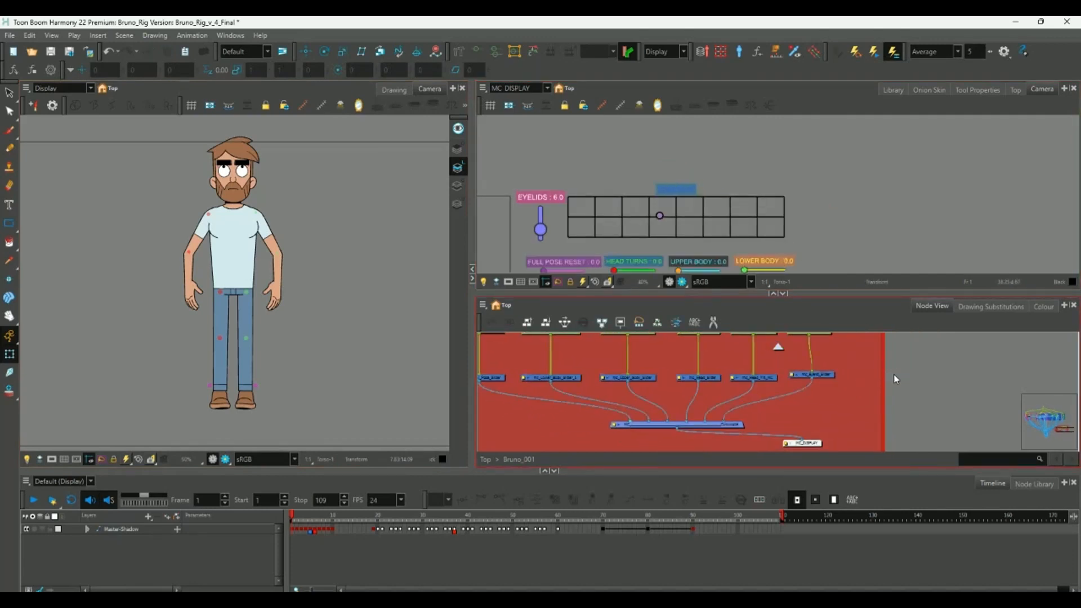
key("ctrl+r")
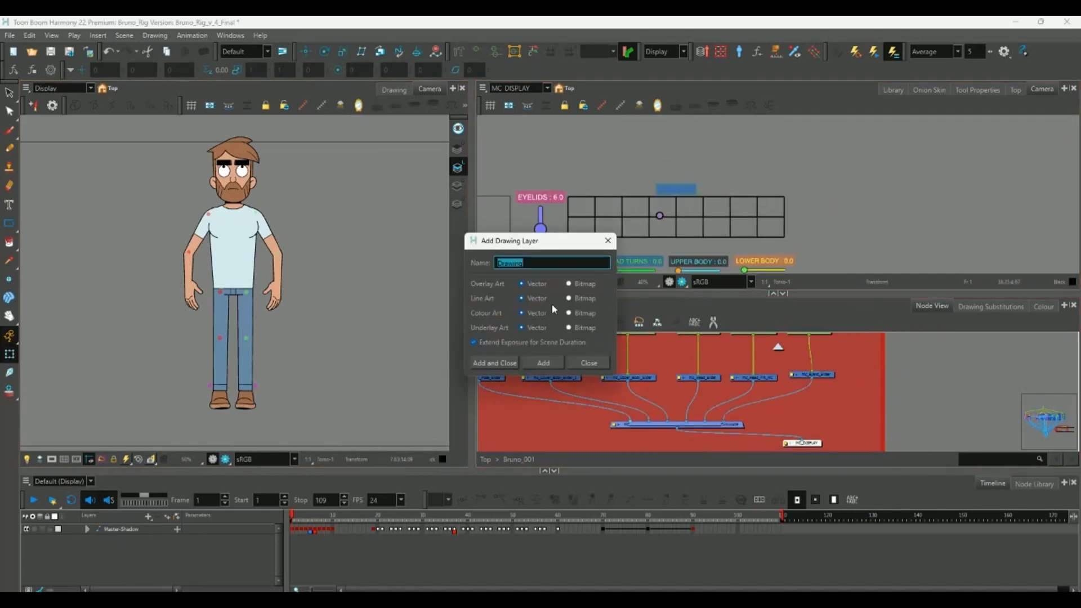
type("ControllerLabel")
left_click(509, 366)
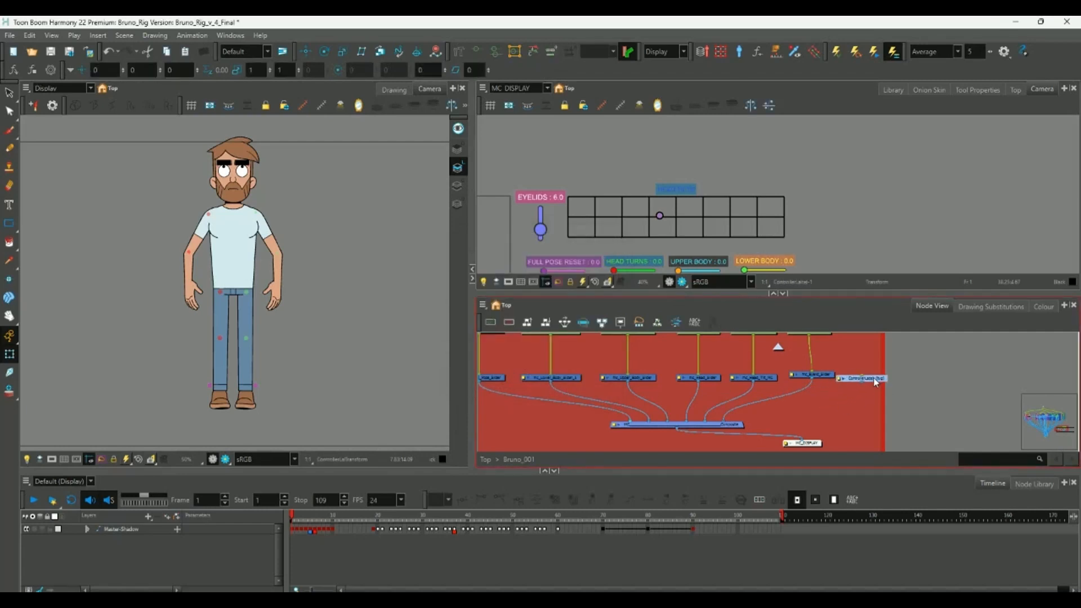
Connect the ControllerLabel drawing to the MC composite and to the master peg above the controllers.
left_click_drag(860, 386, 733, 422)
left_click_drag(763, 336, 728, 380)
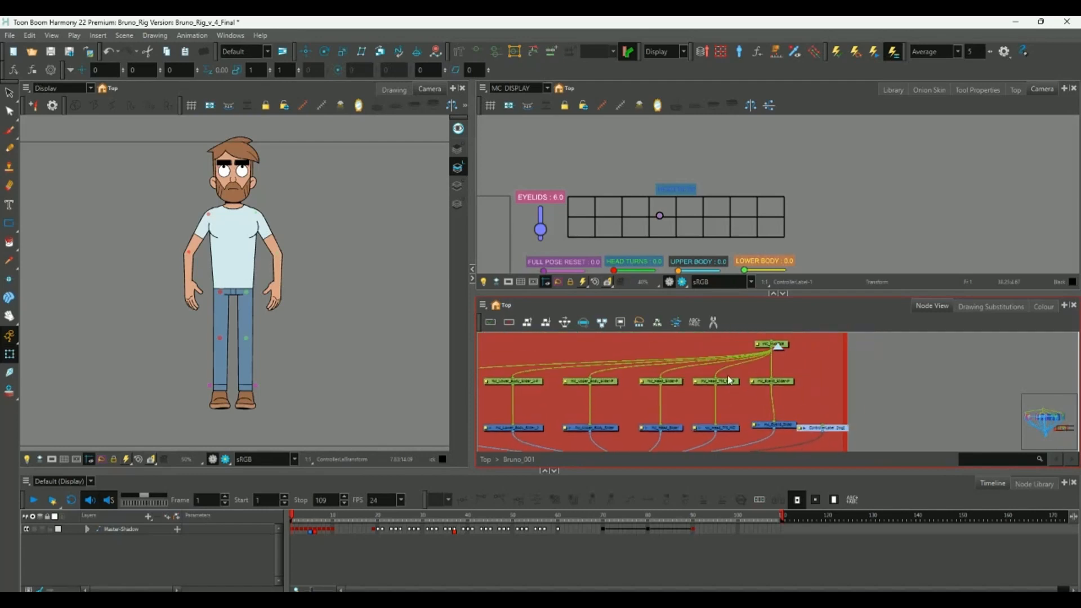
left_click_drag(779, 354, 730, 364)
left_click_drag(724, 357, 858, 447)
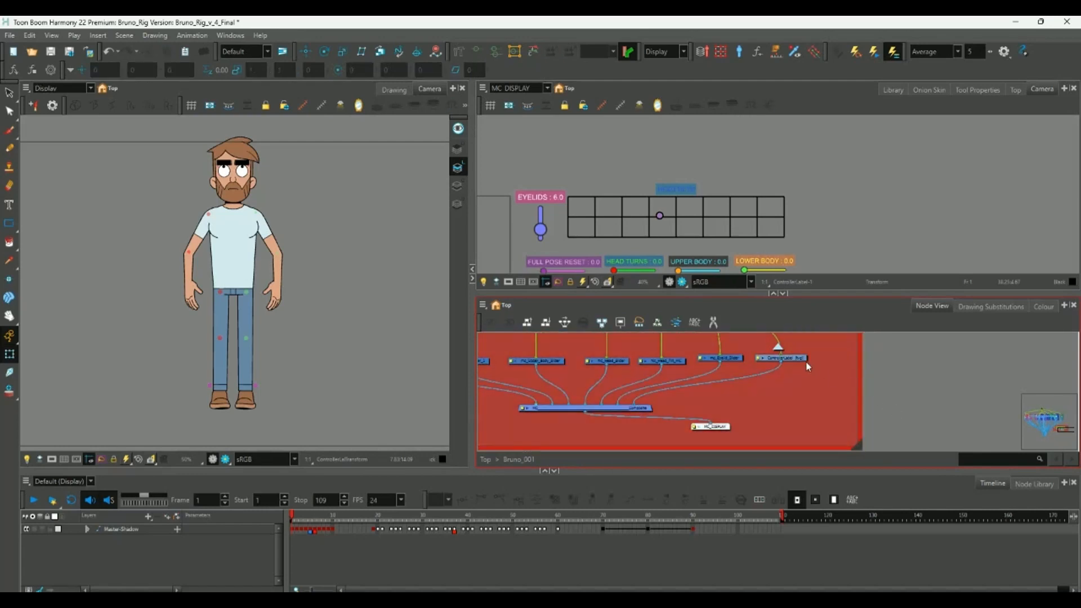
Write the text BRUNO MASTER on the ControllerLabel drawing, above the controllers in MC_DISPLAY.
left_click(796, 358)
left_click_drag(615, 179, 620, 185)
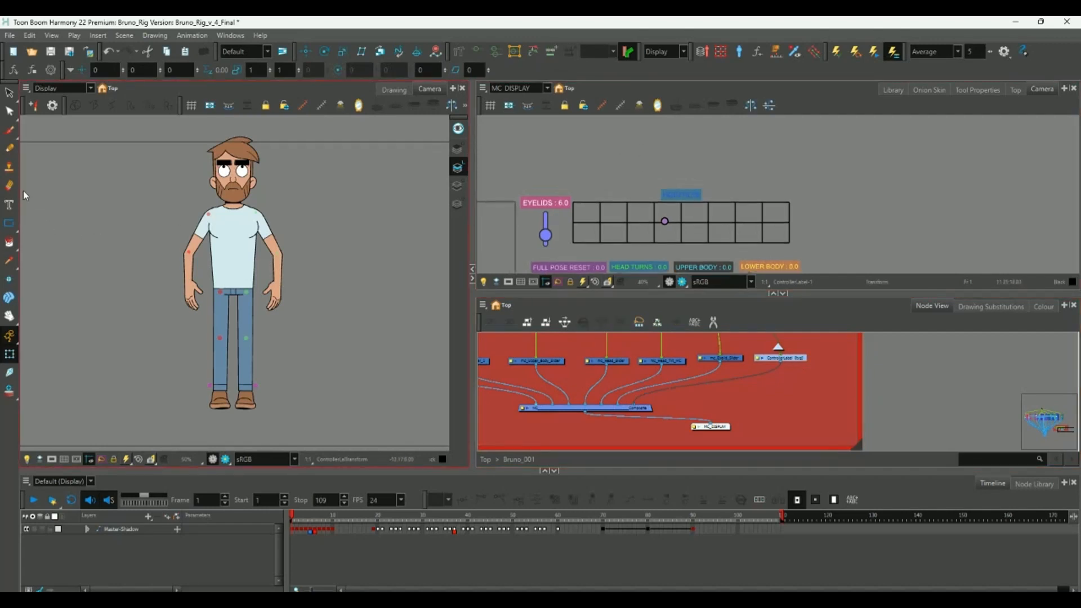
left_click(16, 205)
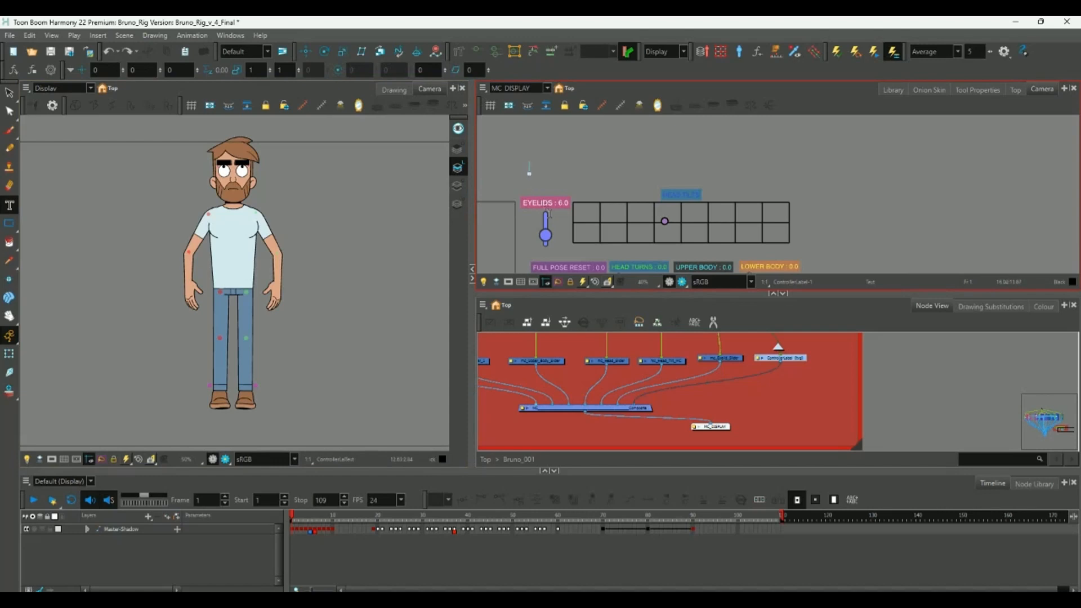
type("BRUNO MASTER")
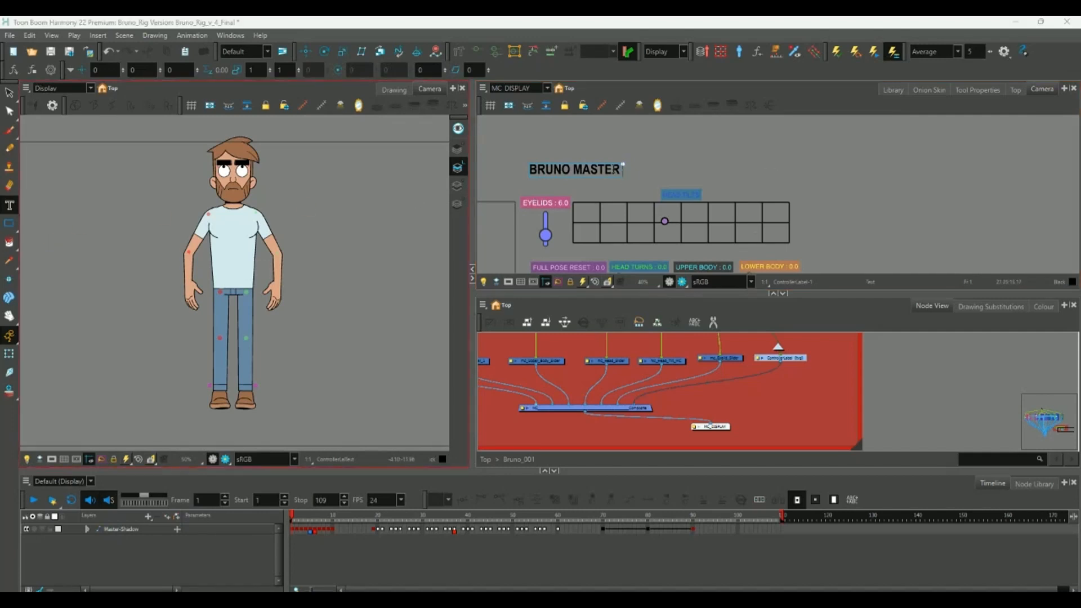
Change the label text to BRUNO CONTROL PANEL and finish the text editing.
left_click(622, 169)
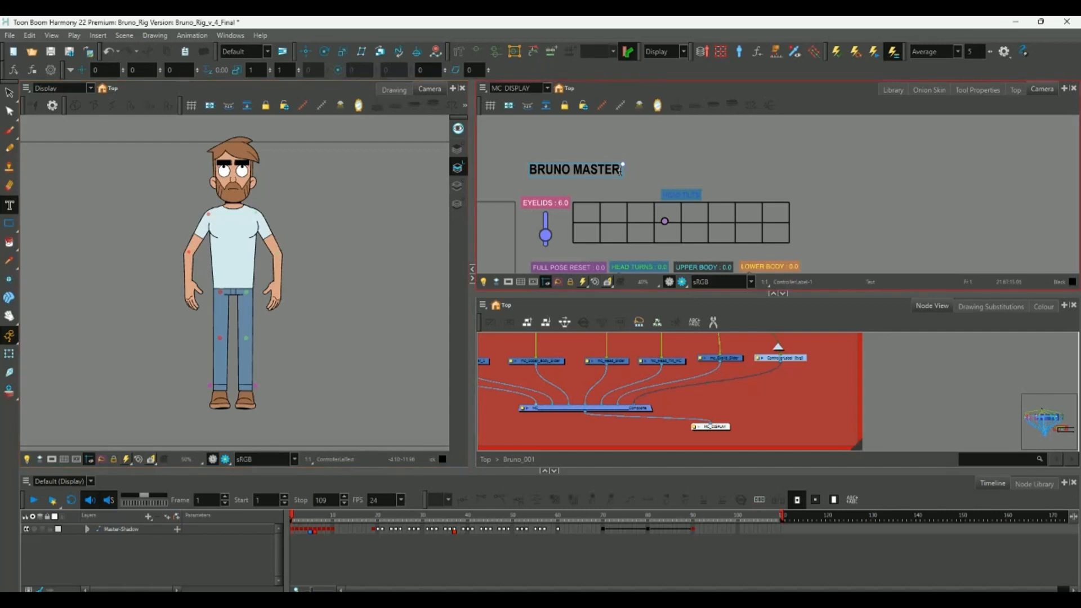
key("BackSpace")
key("BackSpace")
key("BackSpace")
key("BackSpace")
key("BackSpace")
key("BackSpace")
type("CONTRO")
type("L [ANEL")
key("BackSpace")
key("BackSpace")
key("BackSpace")
key("BackSpace")
type("PANE")
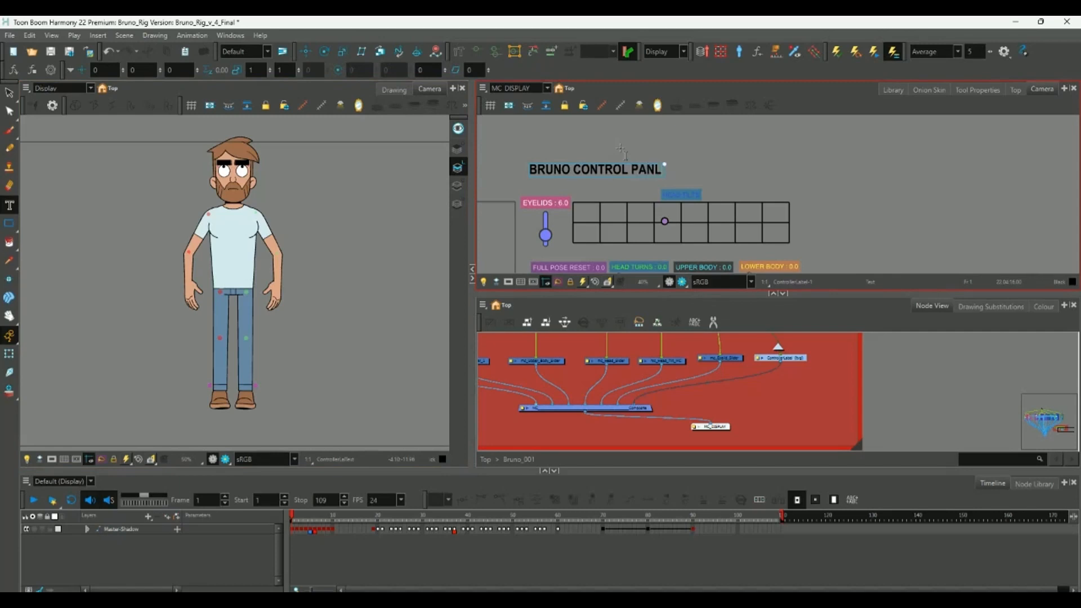
type("L")
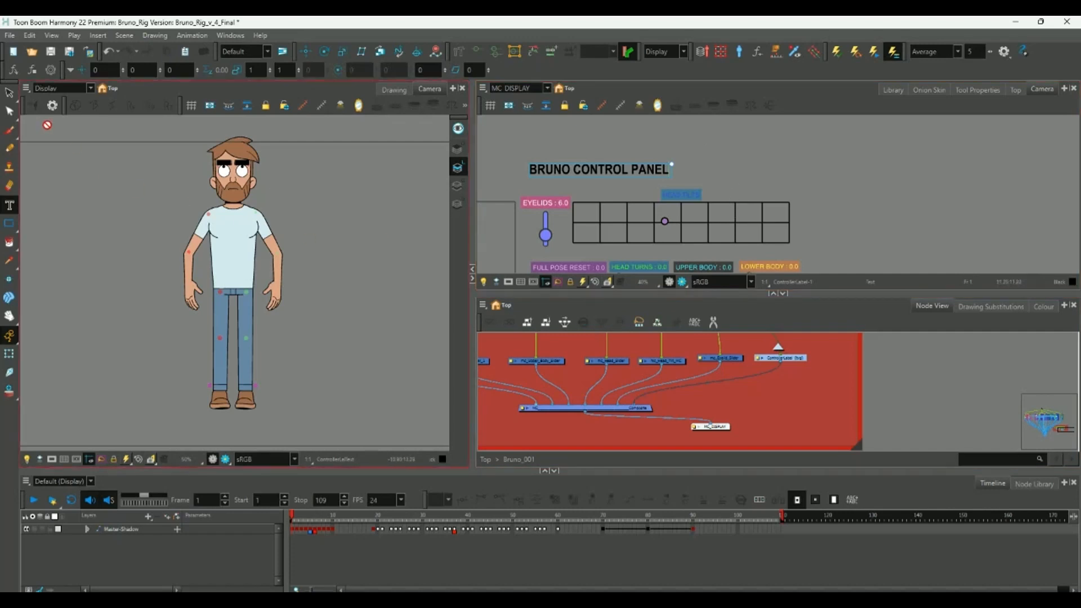
key("alt+s")
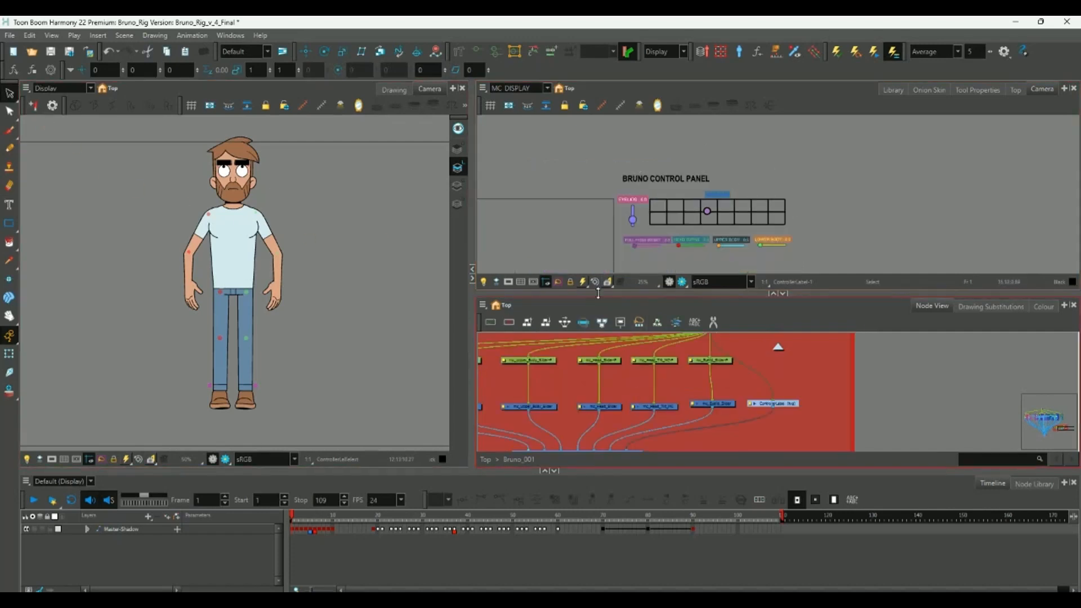
Select the six master controller nodes, hide their controls, and check the label's placement relative to the camera frame in MC_DISPLAY.
left_click_drag(503, 408, 847, 394)
left_click(373, 171)
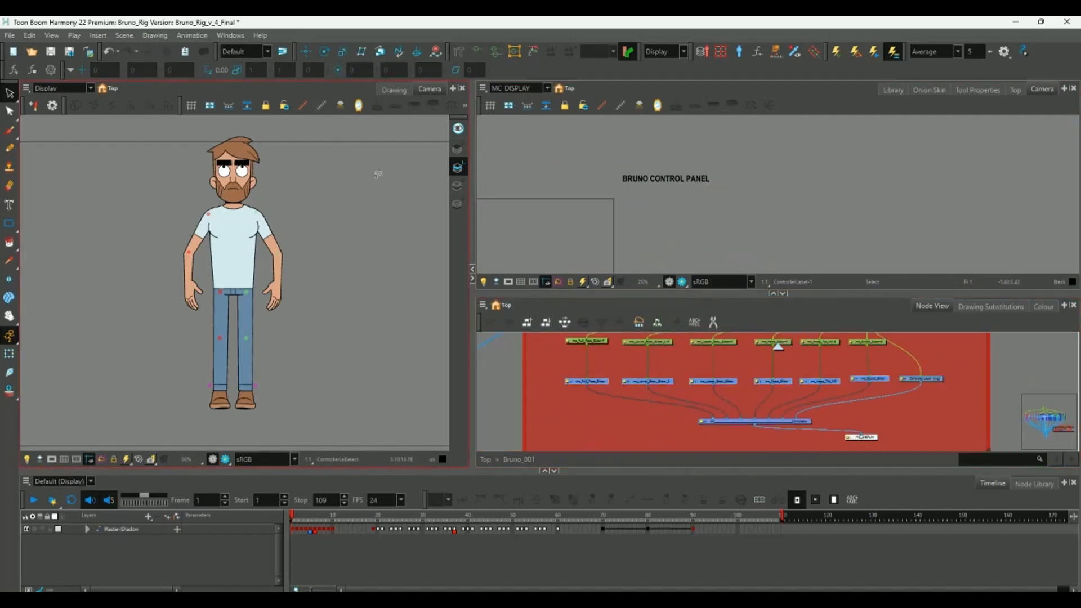
scroll(657, 220, "down", 1)
left_click_drag(658, 219, 640, 166)
scroll(697, 192, "up", 1)
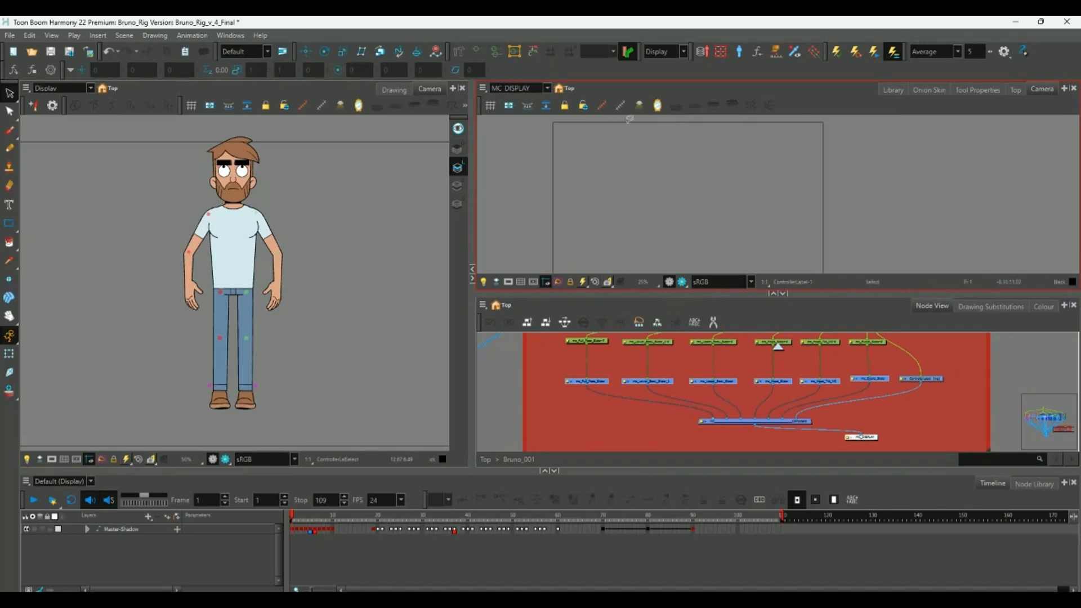
scroll(648, 203, "down", 2)
scroll(646, 208, "up", 3)
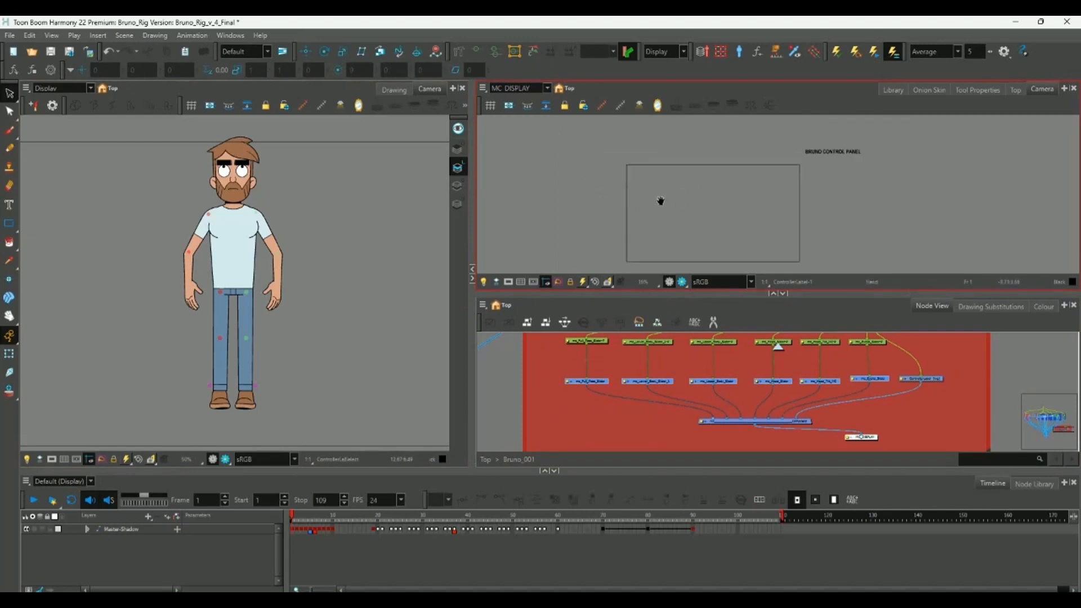
scroll(730, 189, "up", 3)
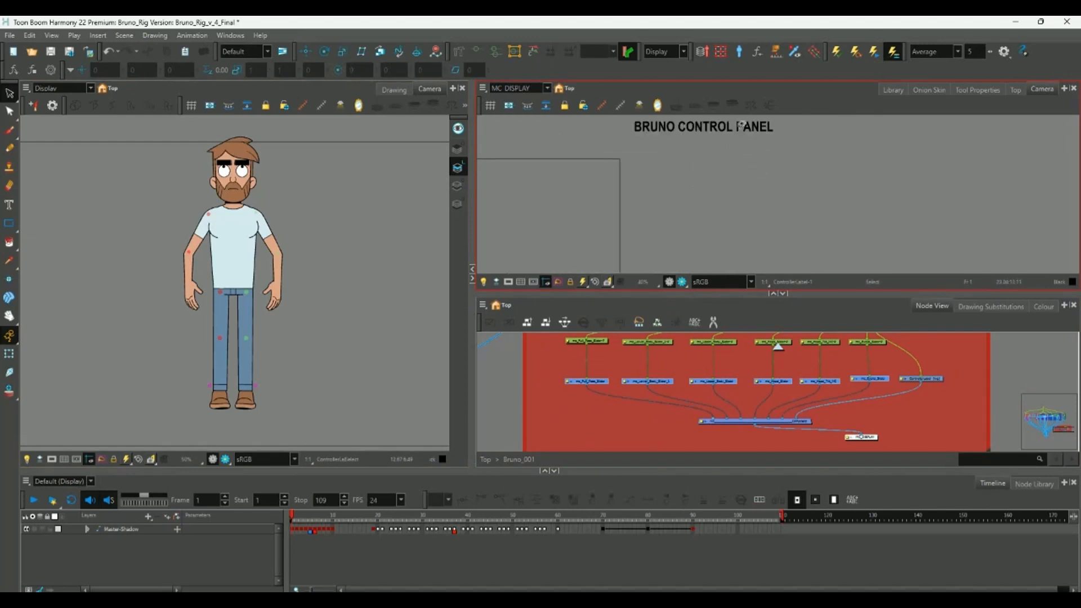
Show the six master controllers again beneath the BRUNO CONTROL PANEL label.
left_click(602, 387)
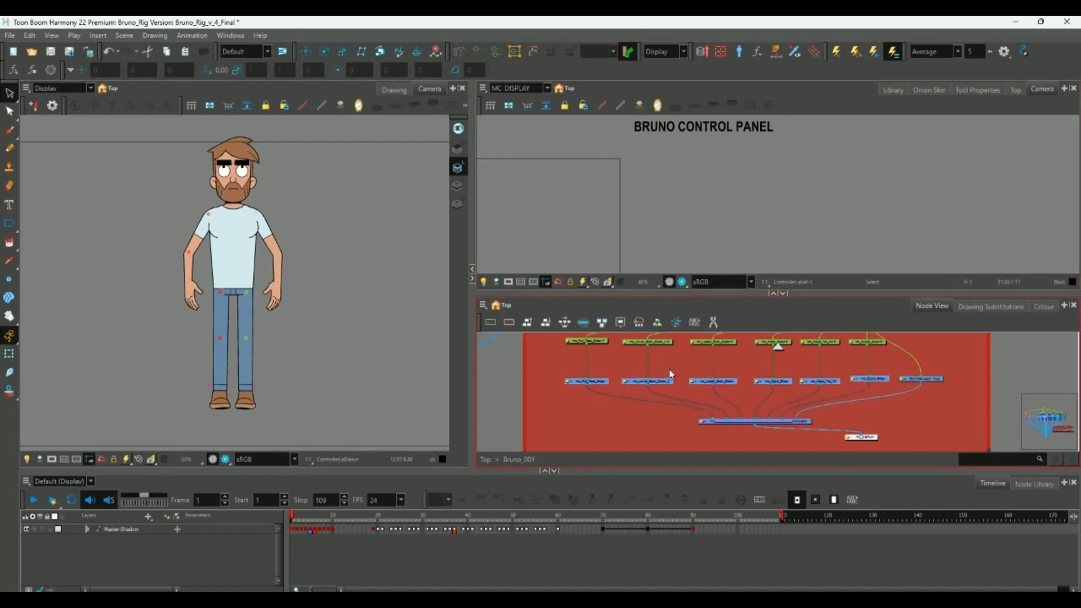
left_click(299, 156)
left_click(677, 391)
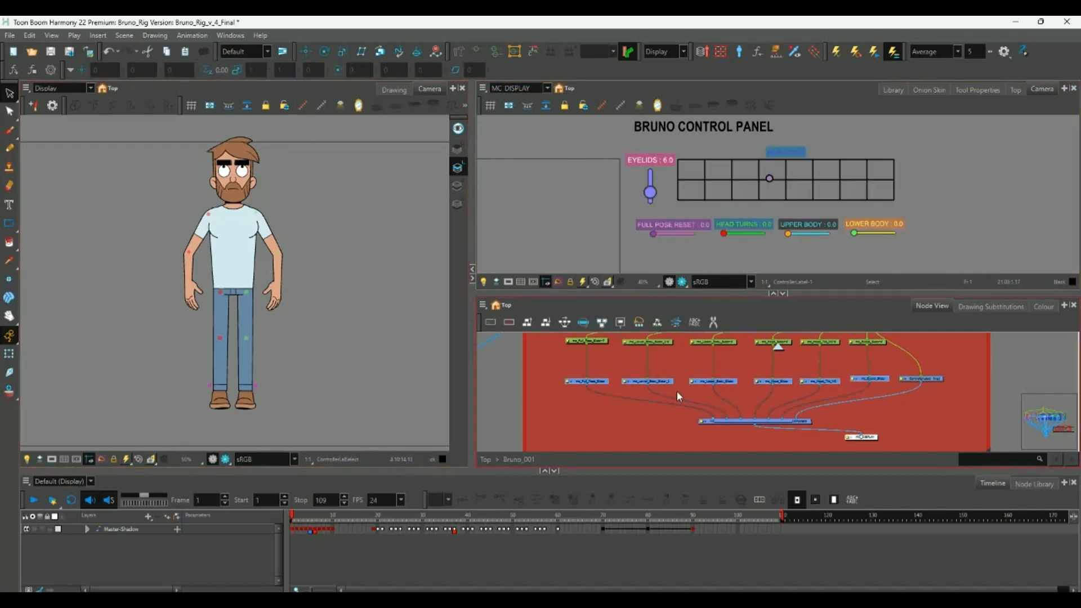
left_click(765, 198)
left_click_drag(912, 181, 820, 202)
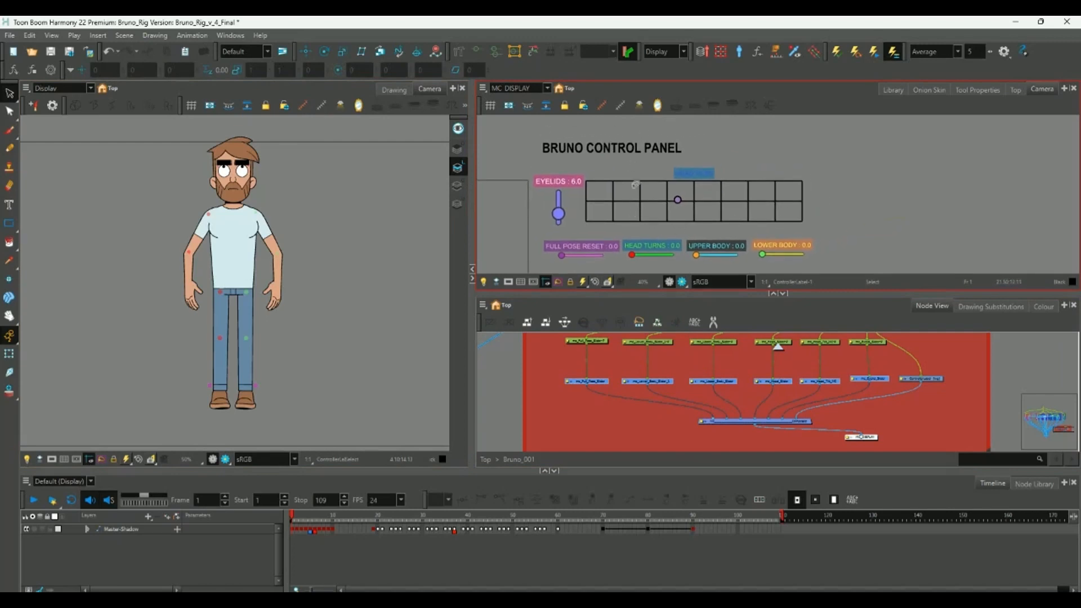
Scrub through the timeline to review Bruno's poses beside the control panel, ending on the first frame.
left_click_drag(562, 527, 692, 523)
left_click(314, 515)
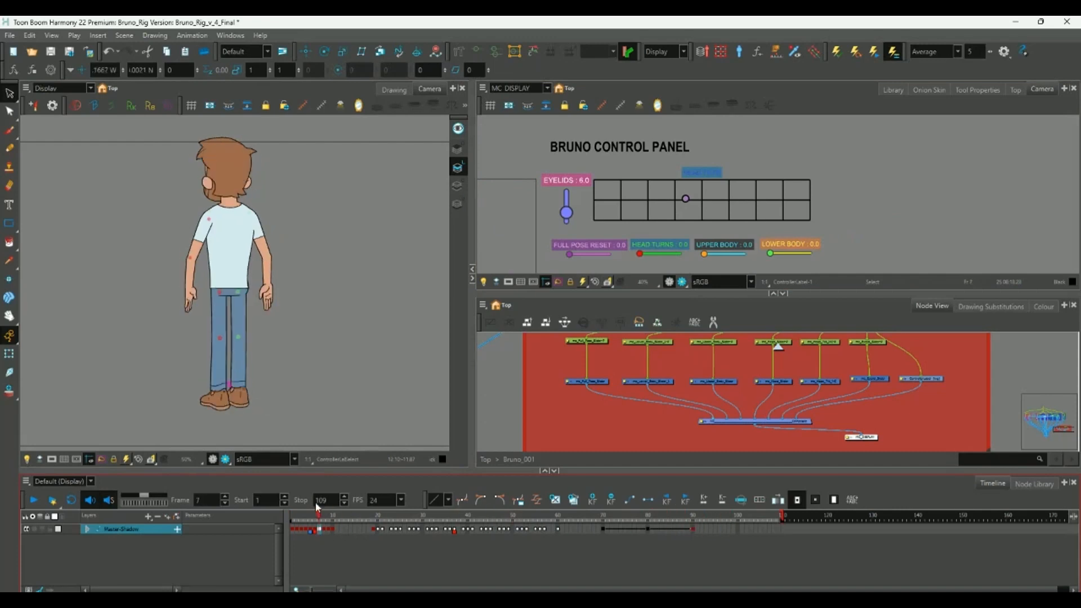
left_click(852, 155)
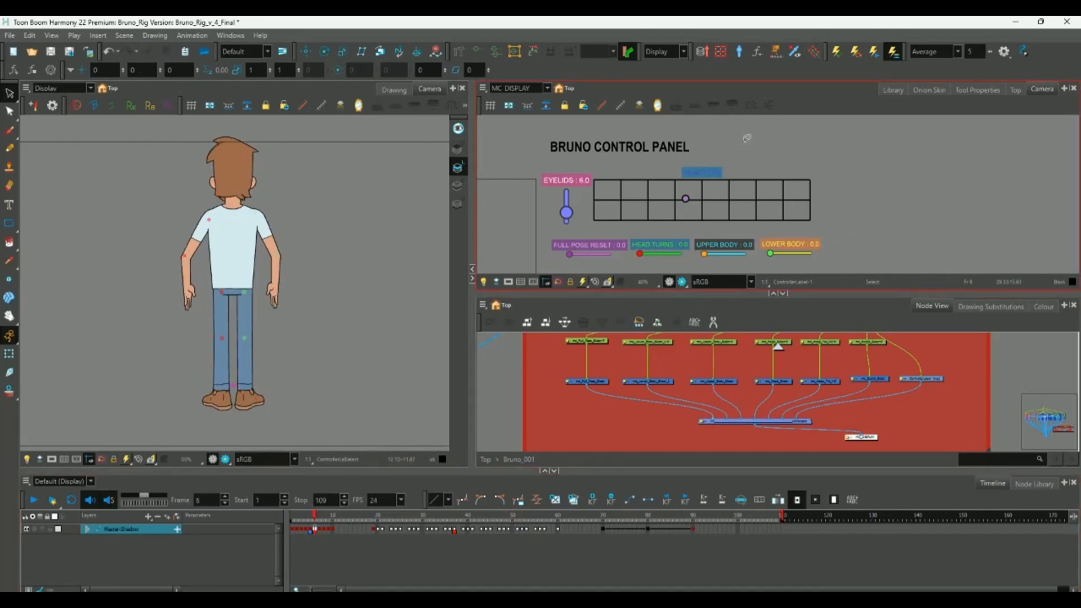
left_click(327, 220)
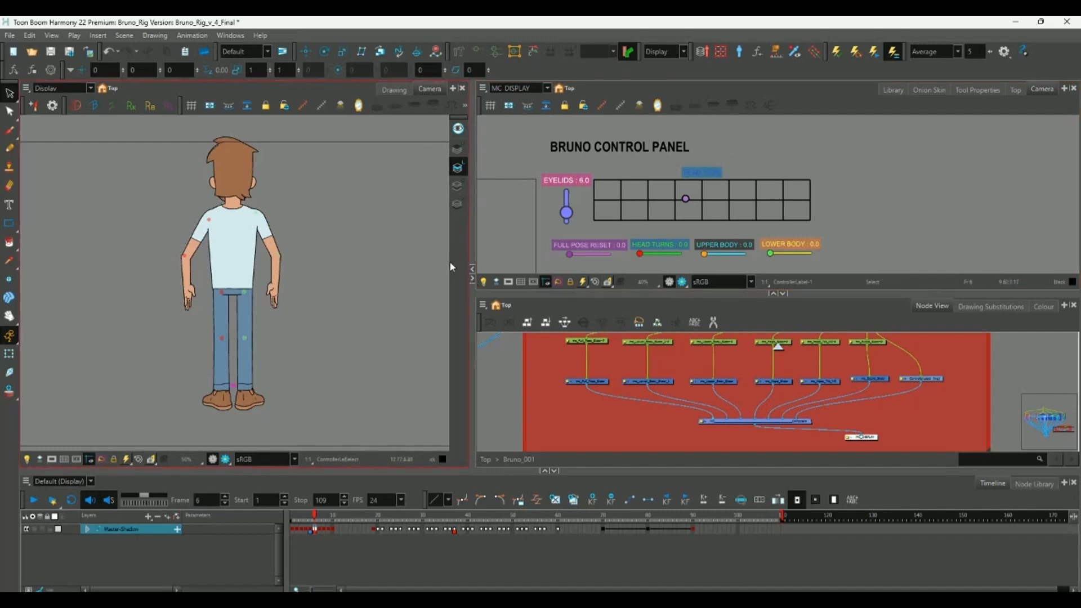
left_click(372, 554)
left_click(293, 529)
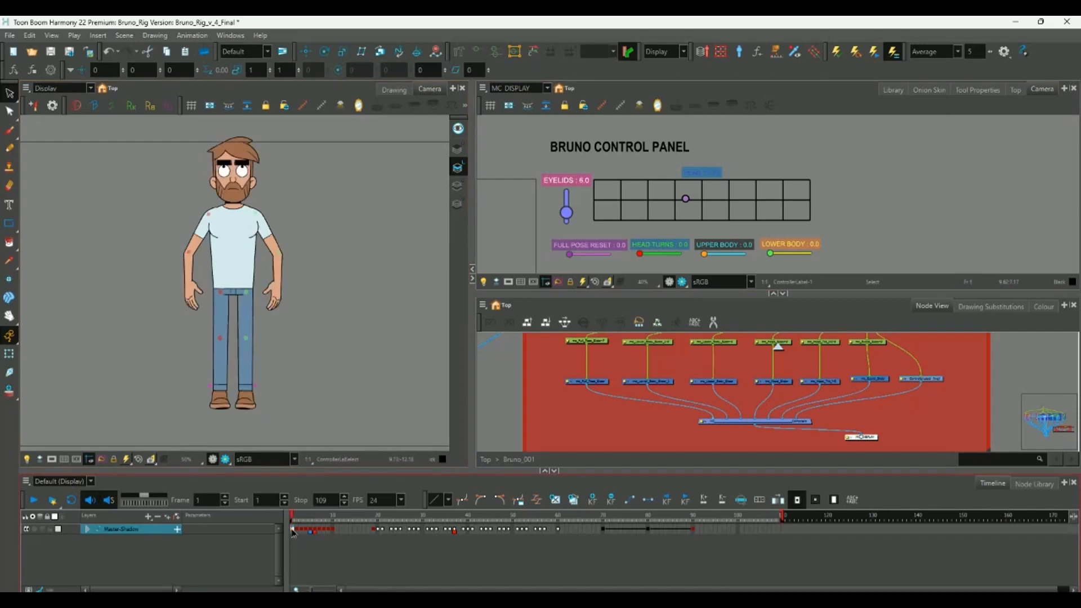
left_click(303, 349)
left_click(293, 533)
left_click_drag(293, 517, 724, 519)
key("shift+comma")
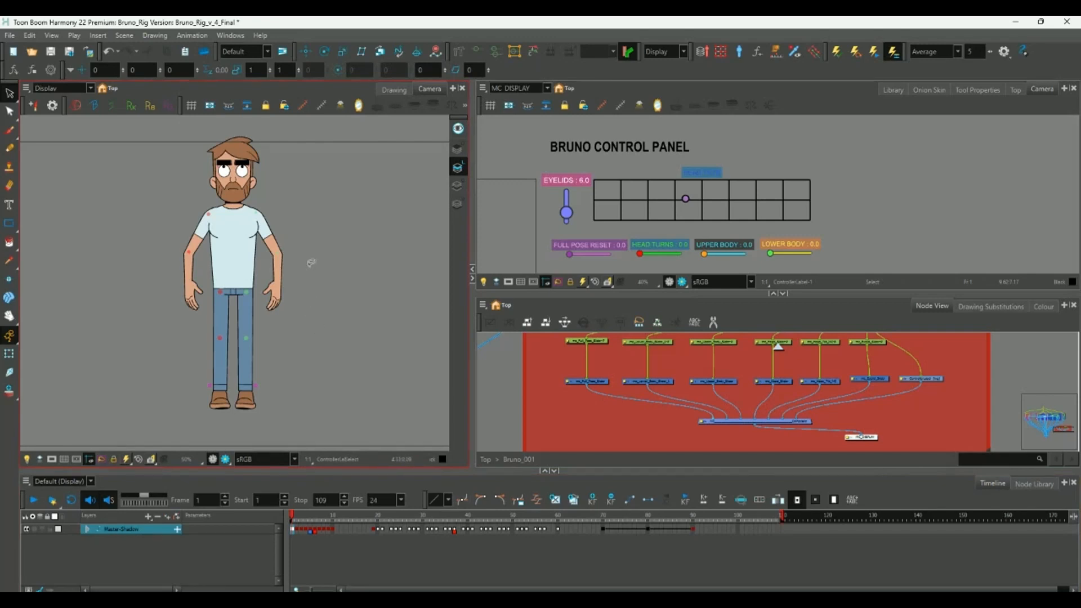
mouse_move(294, 522)
left_mouse_down()
mouse_move(645, 507)
mouse_move(619, 521)
mouse_move(309, 529)
mouse_move(290, 542)
left_mouse_up()
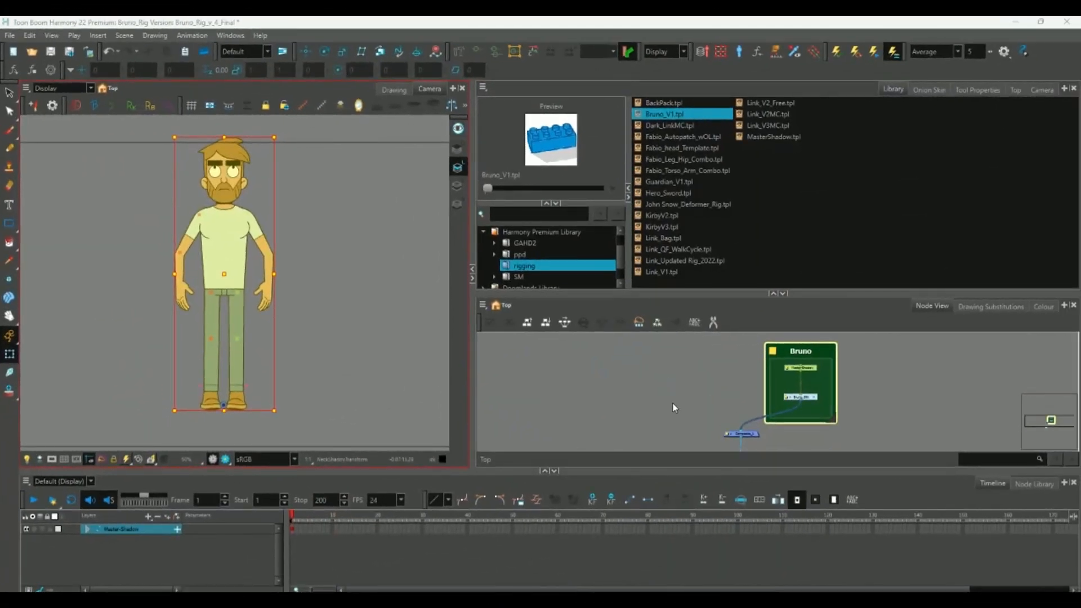
Select the nodes in the Bruno backdrop and examine the Bruno_Rig and Bruno_00 scene palettes.
left_click(675, 407)
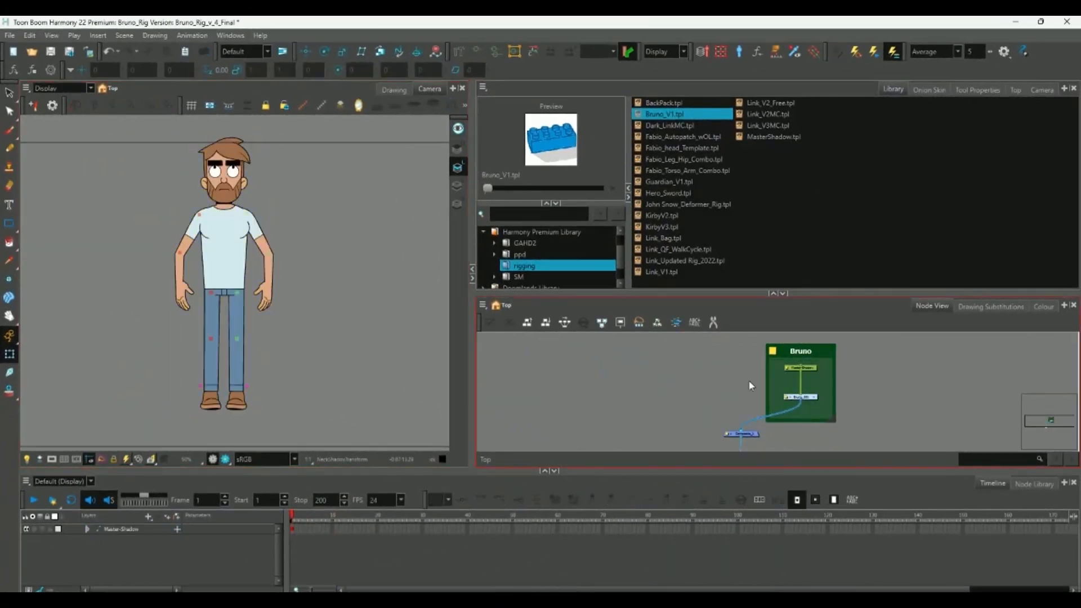
left_click_drag(786, 364, 808, 400)
left_click(669, 351)
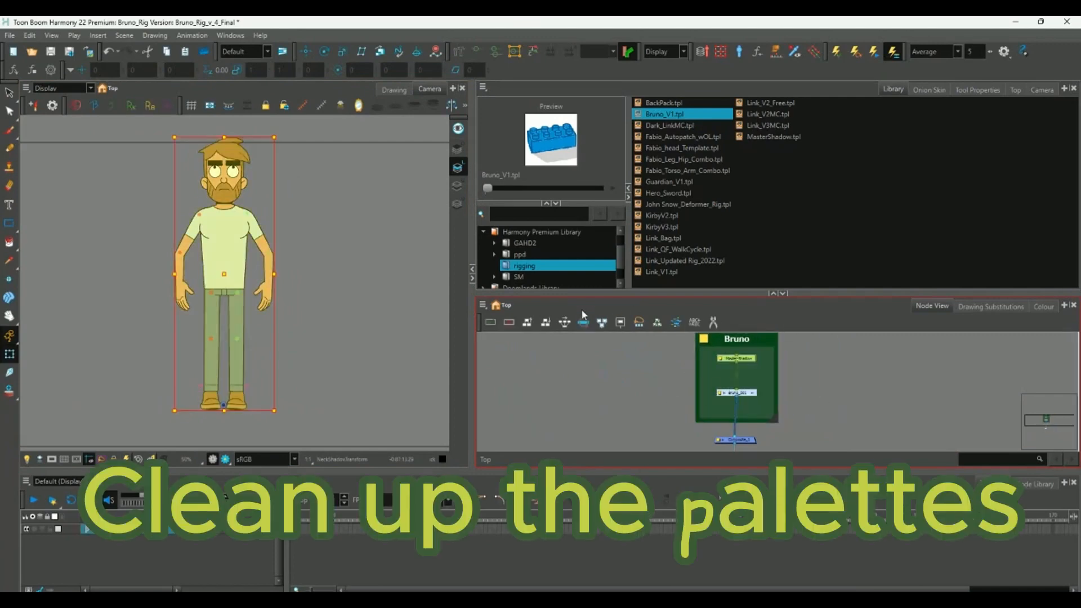
left_click(1041, 307)
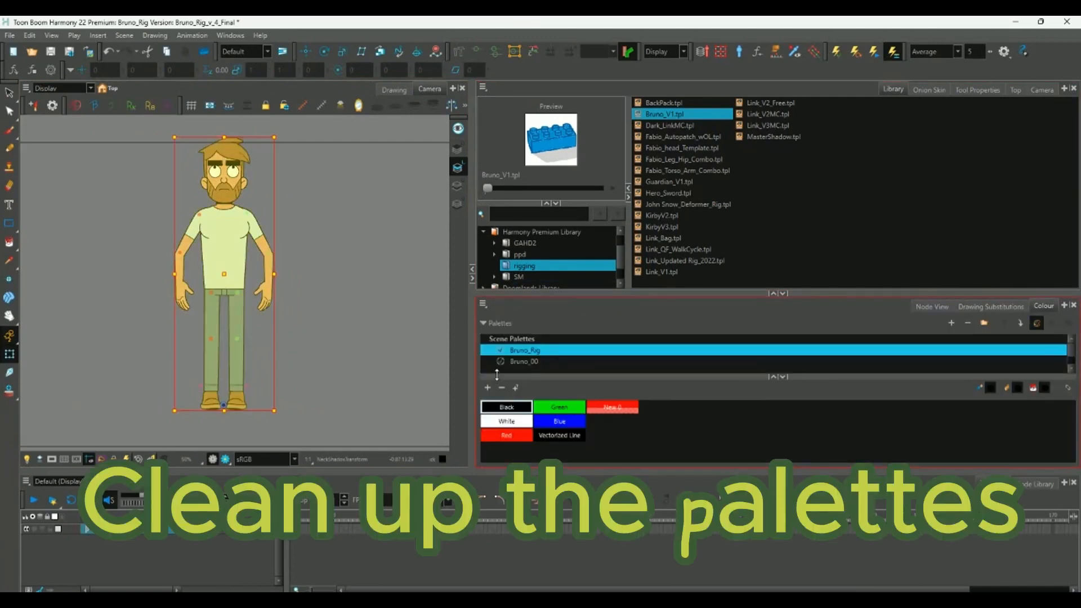
left_click(530, 361)
left_click(534, 350)
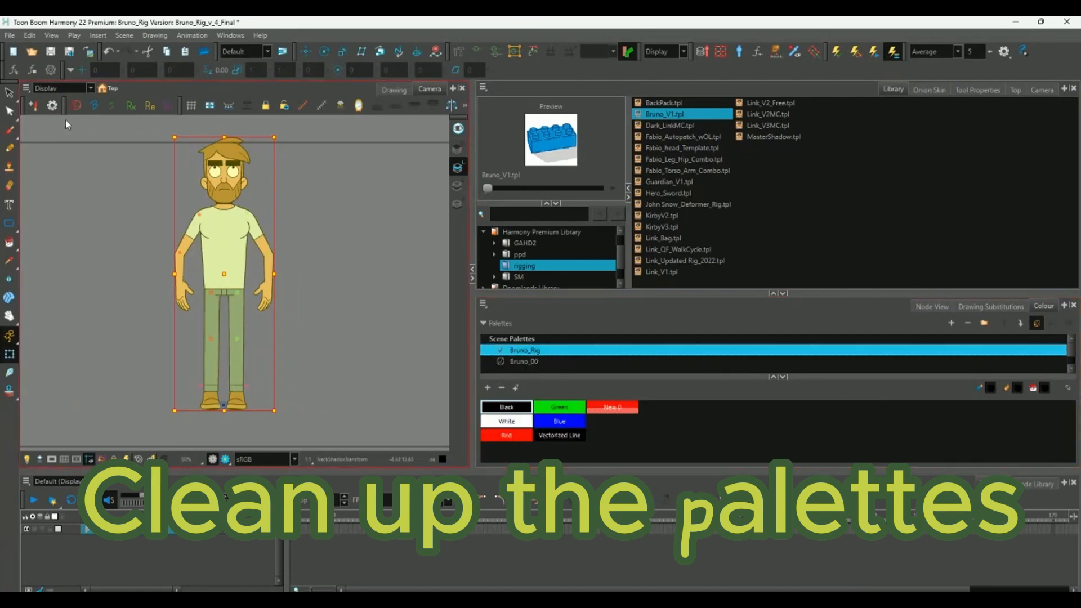
Remove all unused palettes from the scene list, including Bruno_Rig_pencil_texture, and return to the node network.
left_click(10, 35)
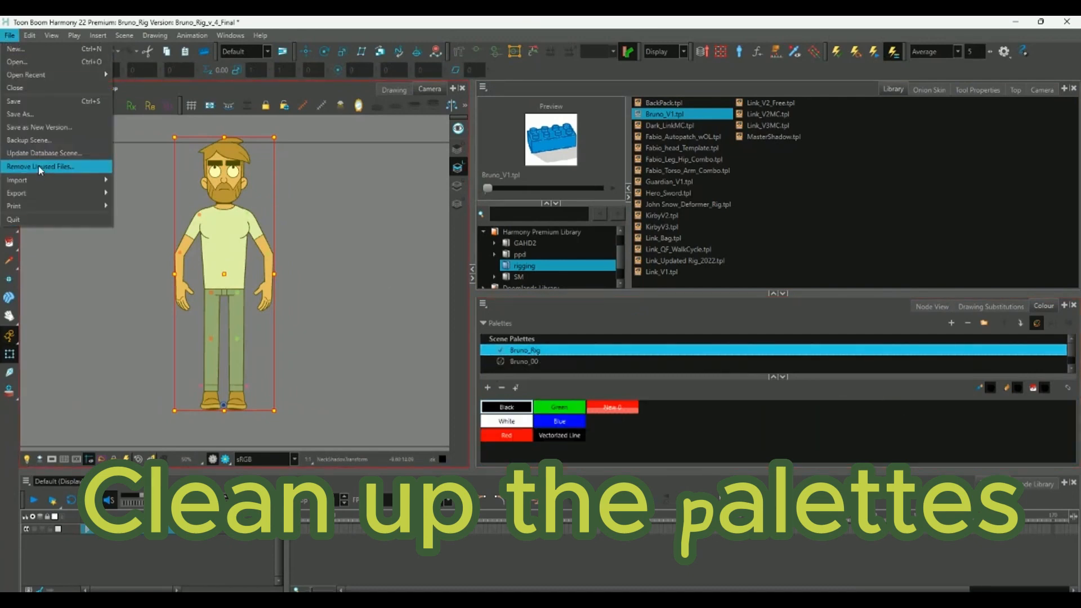
left_click(41, 167)
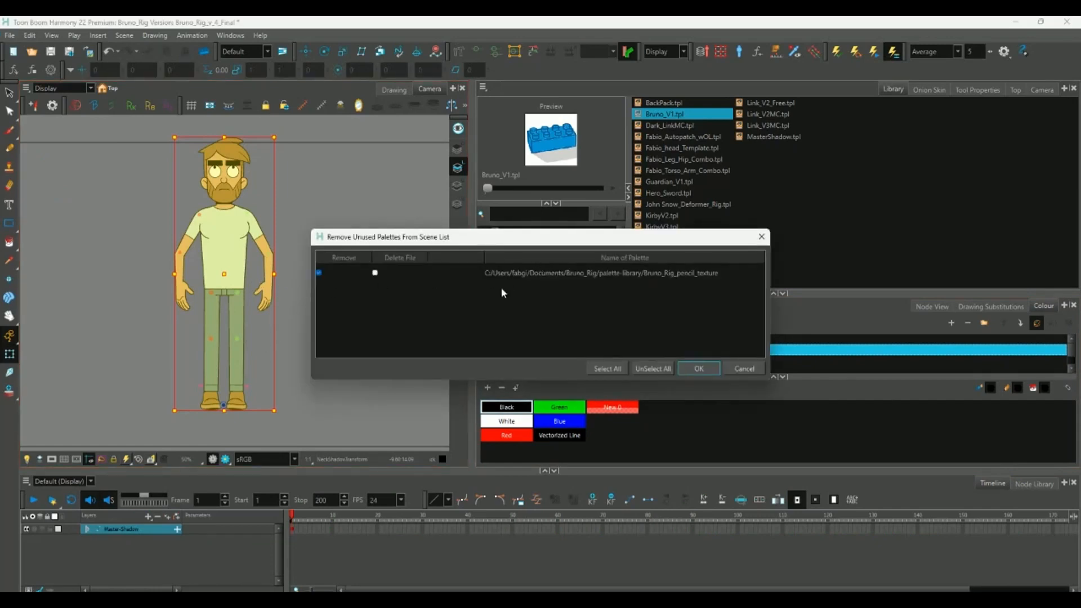
left_click_drag(568, 242, 504, 204)
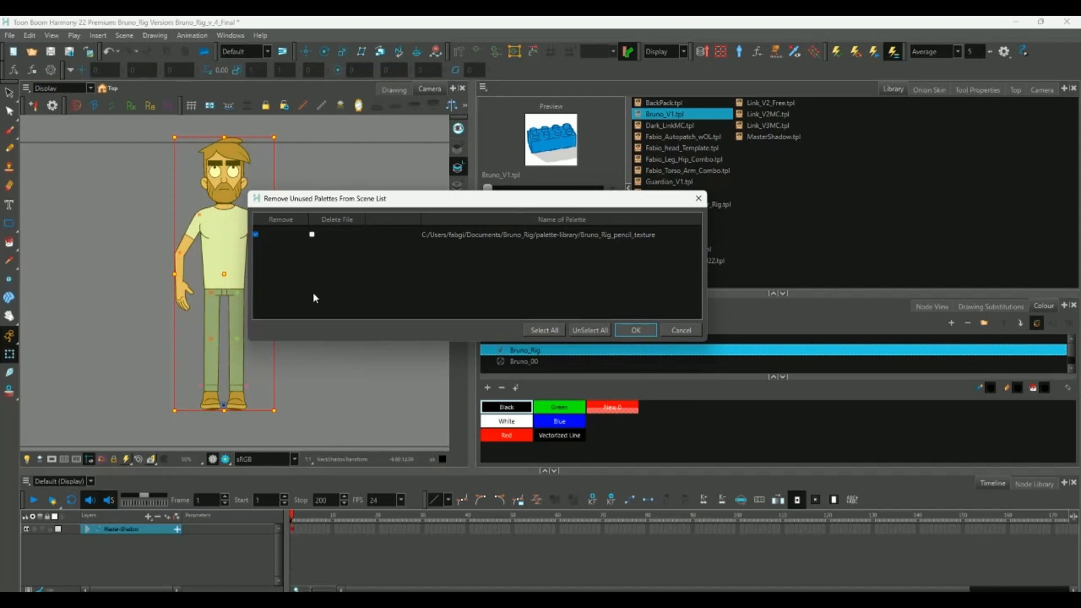
left_click(539, 332)
left_click(629, 331)
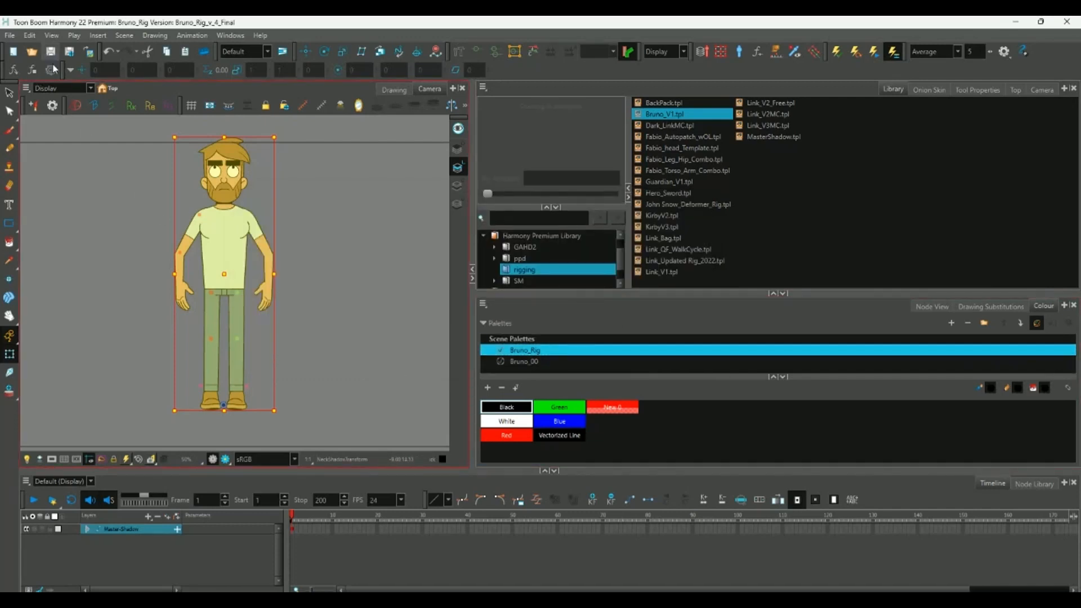
left_click(932, 306)
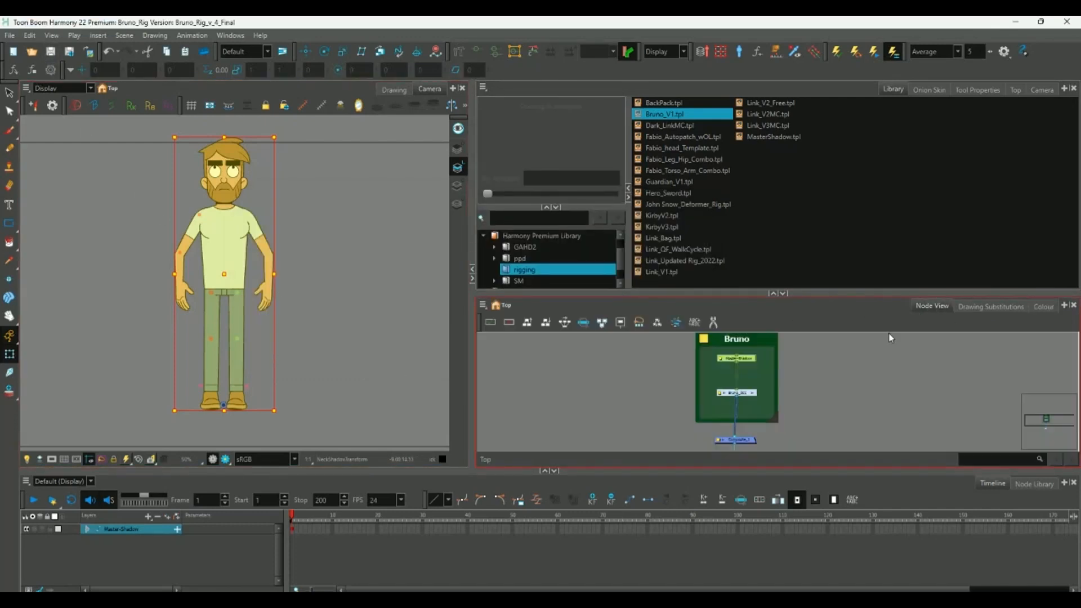
scroll(803, 367, "down", 3)
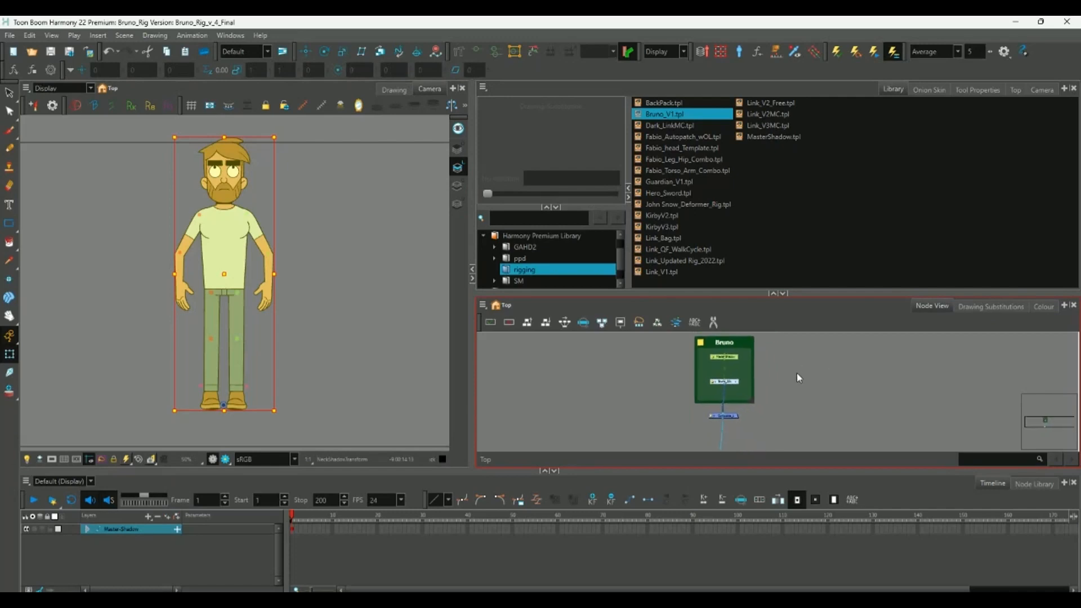
scroll(771, 382, "up", 1)
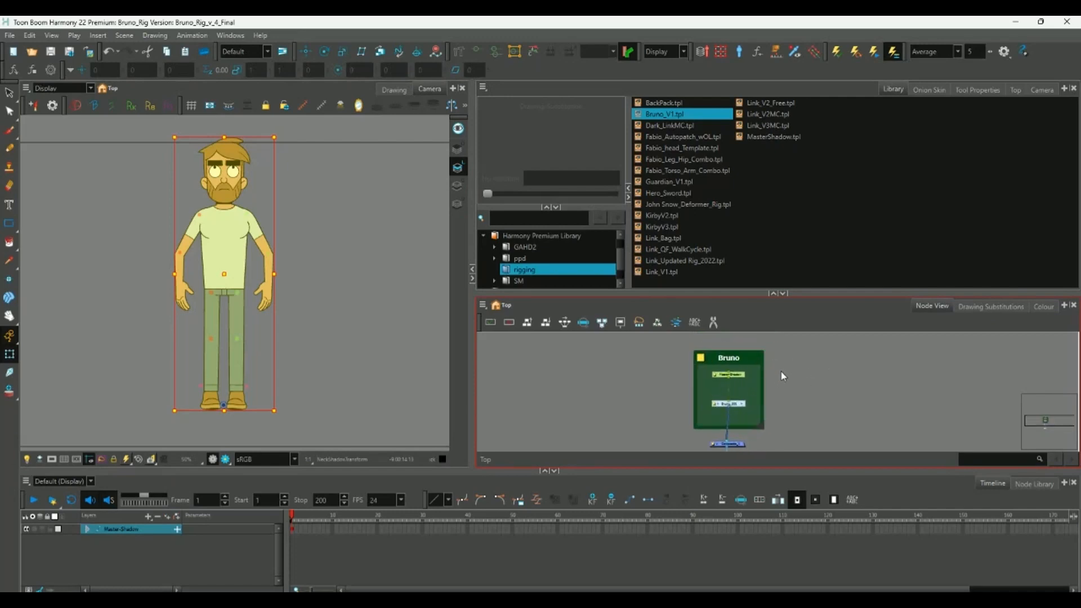
scroll(786, 374, "up", 2)
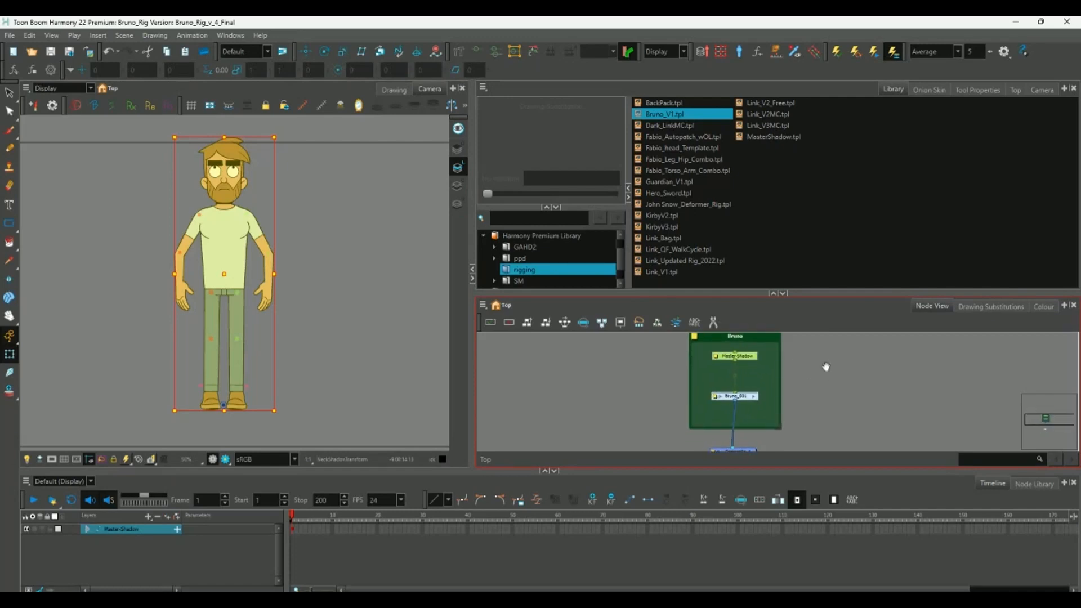
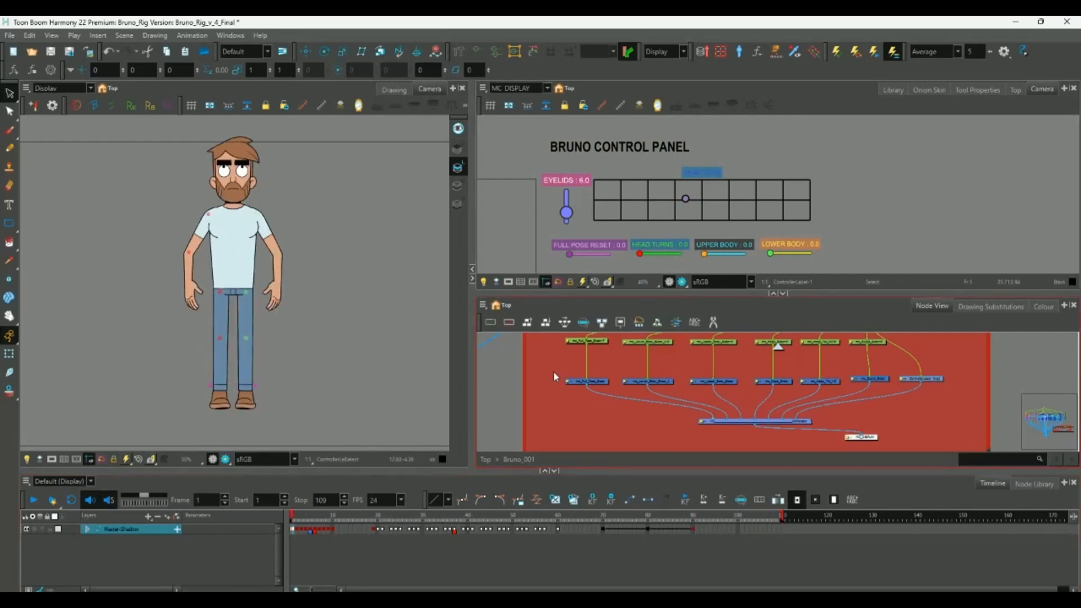
Check the master controller nodes in the MC backdrop and delete the rig's pose keyframes on frames 2 to 109.
left_click_drag(553, 372, 836, 398)
left_click_drag(951, 392, 945, 393)
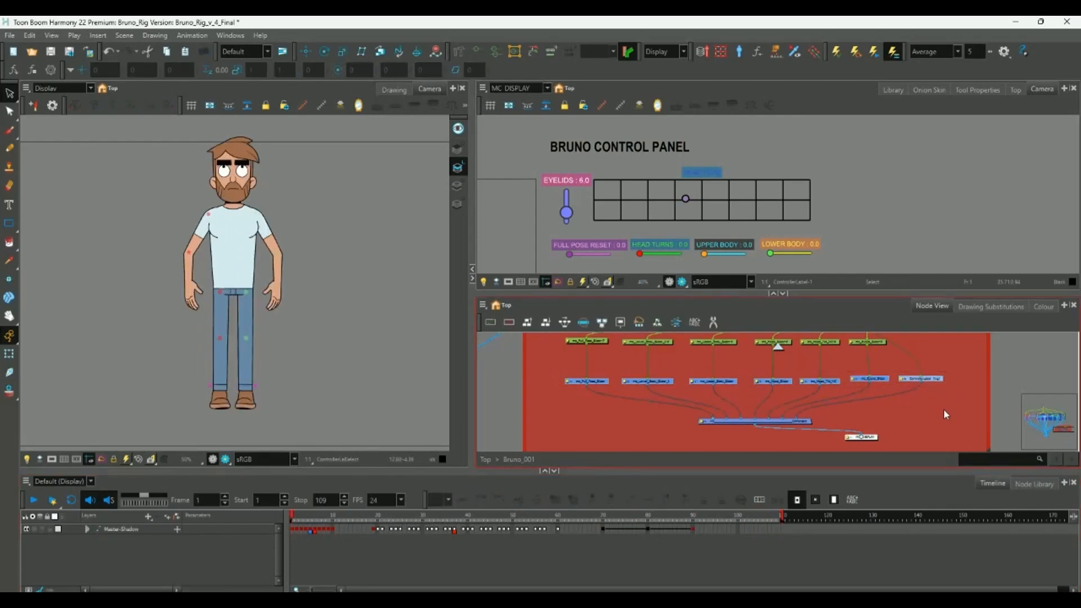
left_click(940, 408)
left_click_drag(880, 378, 939, 388)
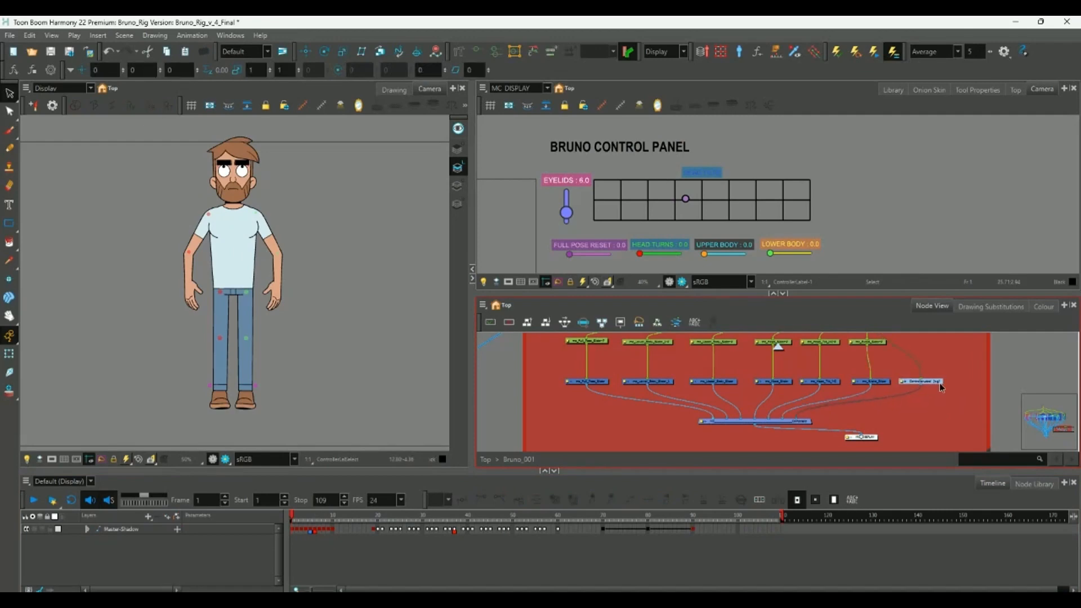
left_click_drag(291, 529, 781, 527)
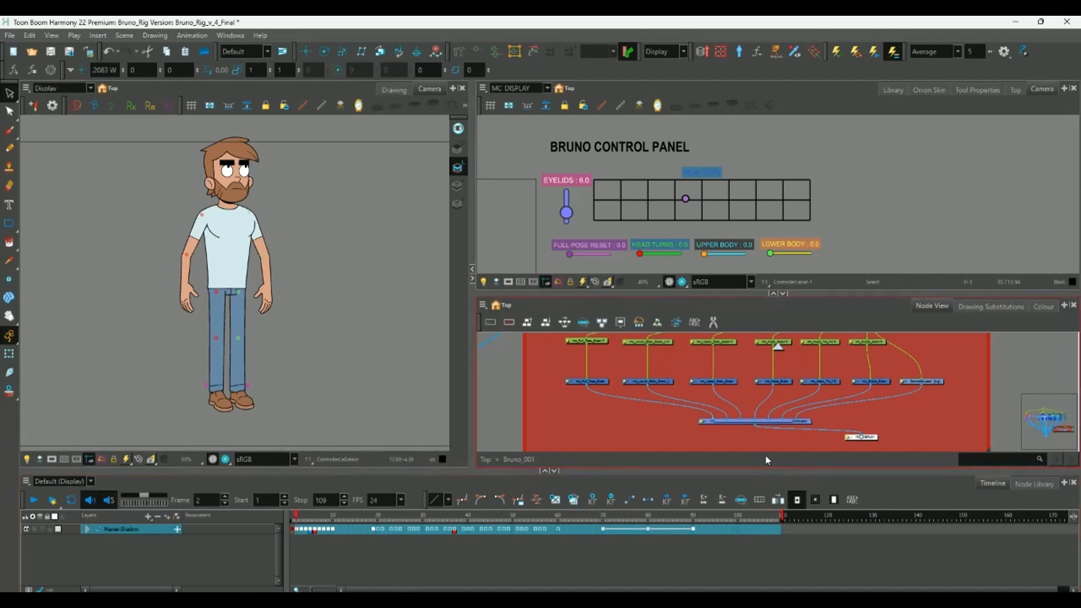
key("Delete")
left_click(780, 532)
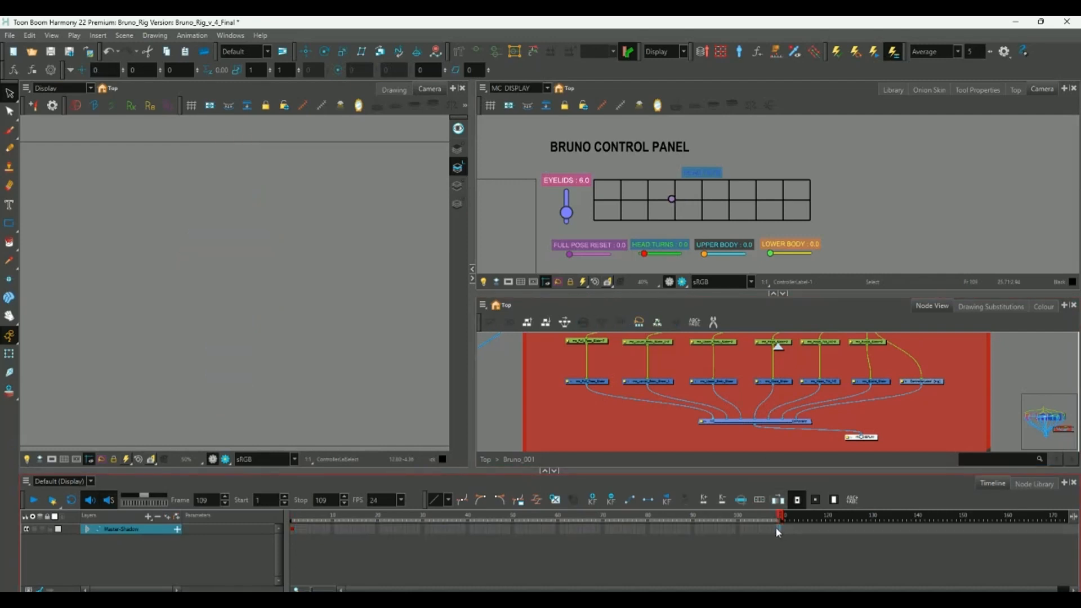
left_click(427, 528)
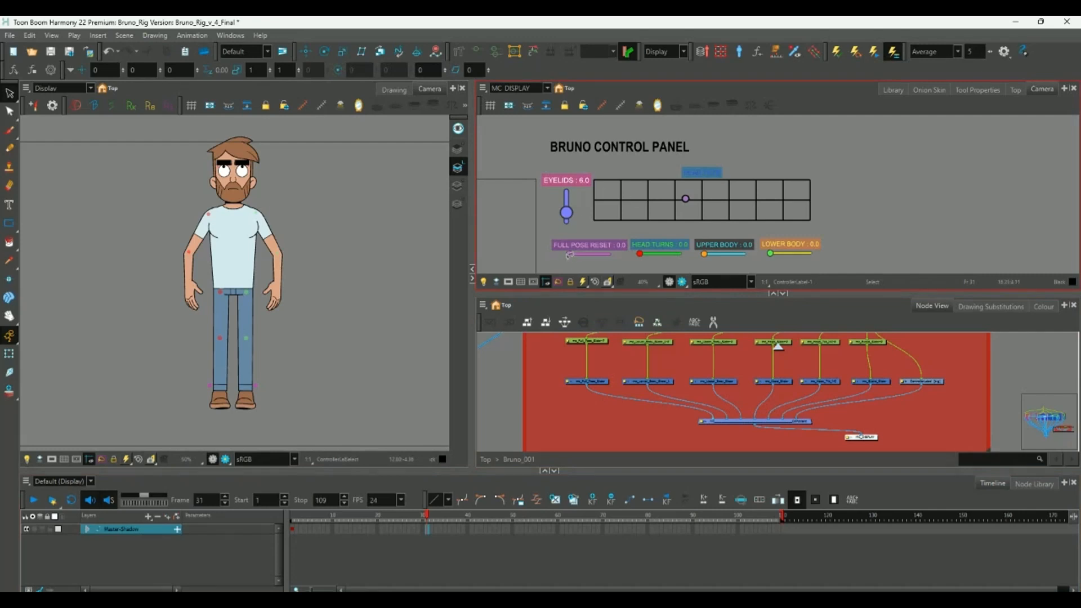
Activate the Transform tool and test the Full Pose Reset slider in the control panel at frame 31.
left_click(342, 279)
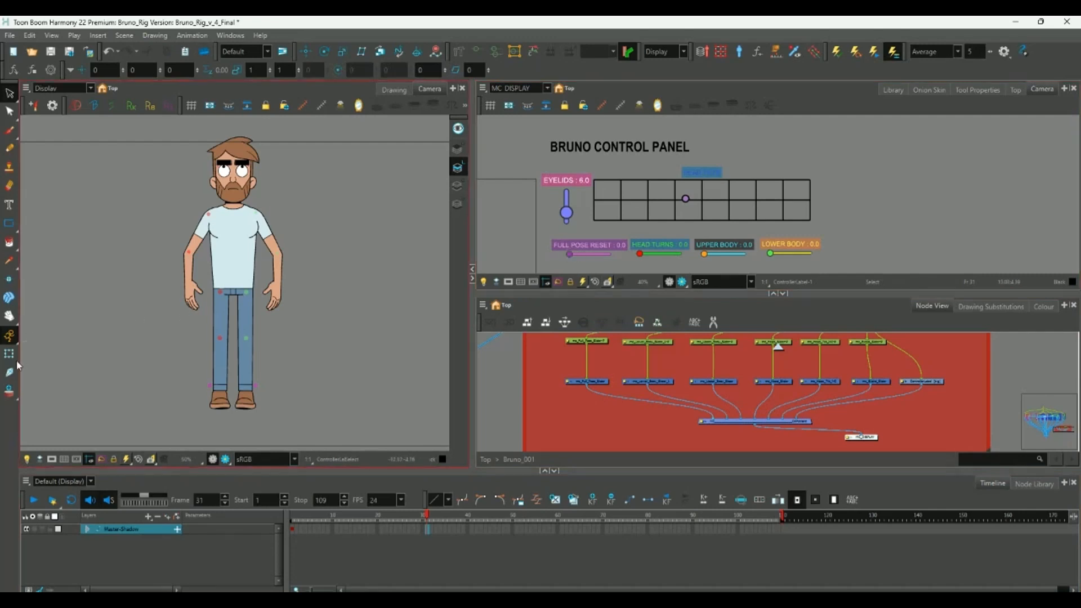
left_click(9, 353)
left_click(565, 258)
mouse_move(570, 254)
left_mouse_down()
mouse_move(599, 255)
mouse_move(569, 253)
left_mouse_up()
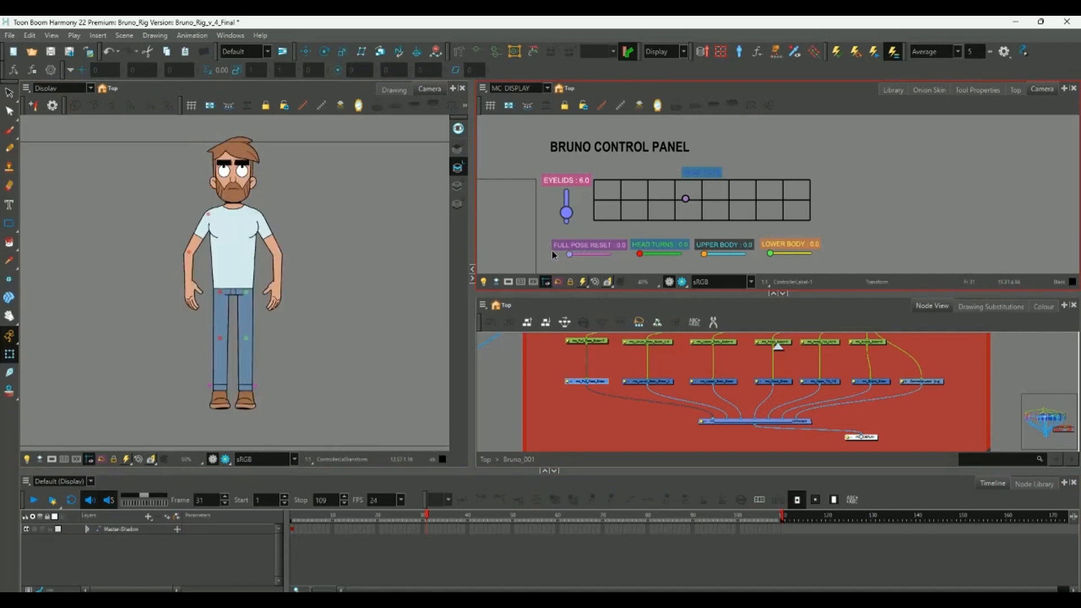
left_click(426, 528)
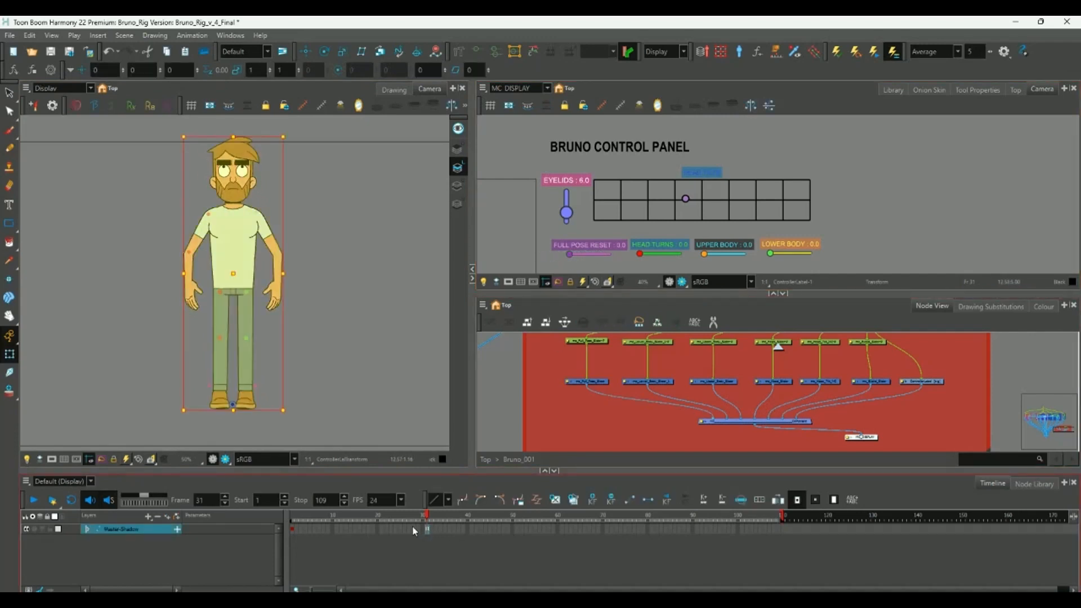
Unroll the full-pose slider controller with the Master Controller Unroll Wizard, applying its 10 poses from frame 1 of the timeline.
key("2")
left_click(566, 380)
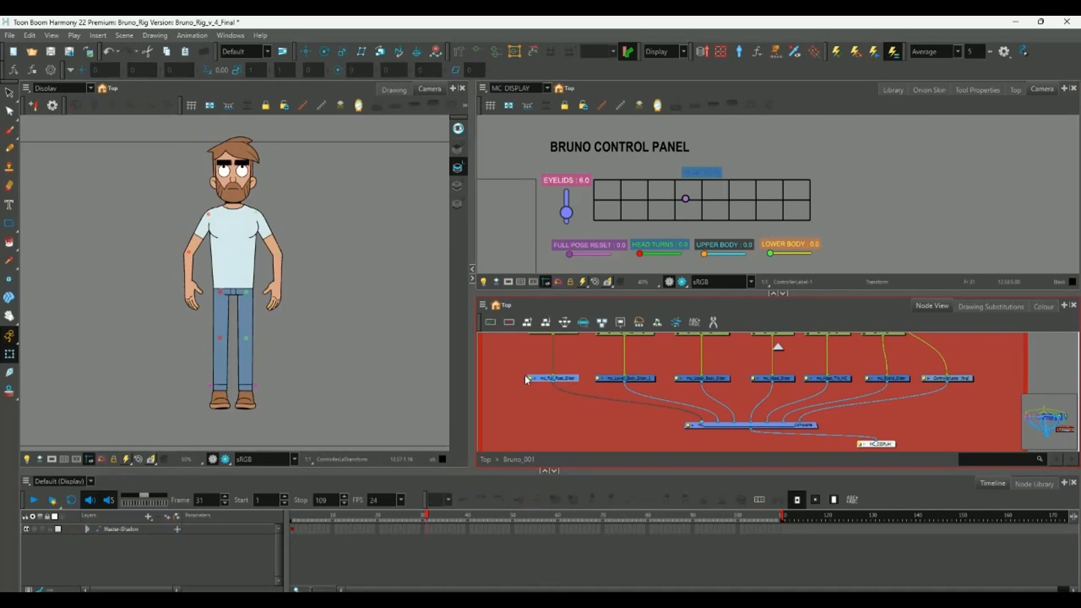
left_click(774, 51)
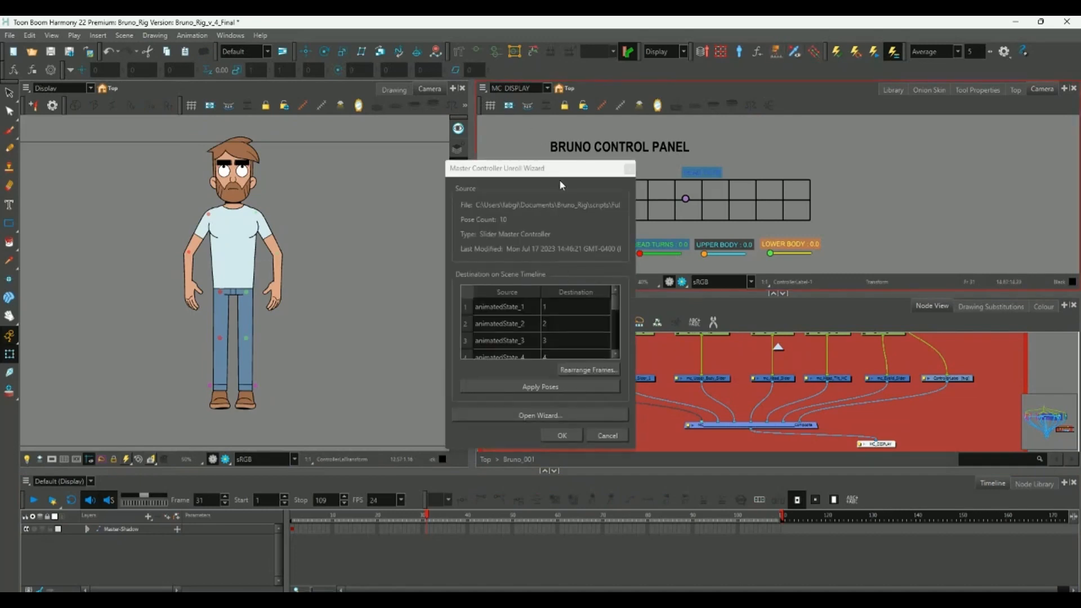
left_click_drag(566, 177, 540, 168)
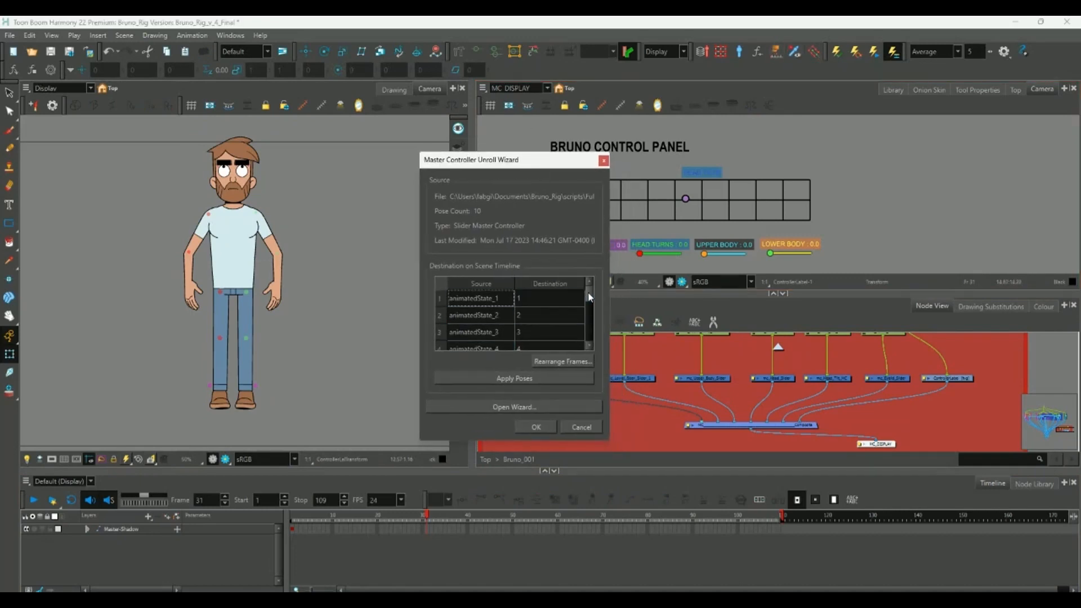
left_click_drag(589, 296, 591, 325)
left_click(519, 379)
key("Return")
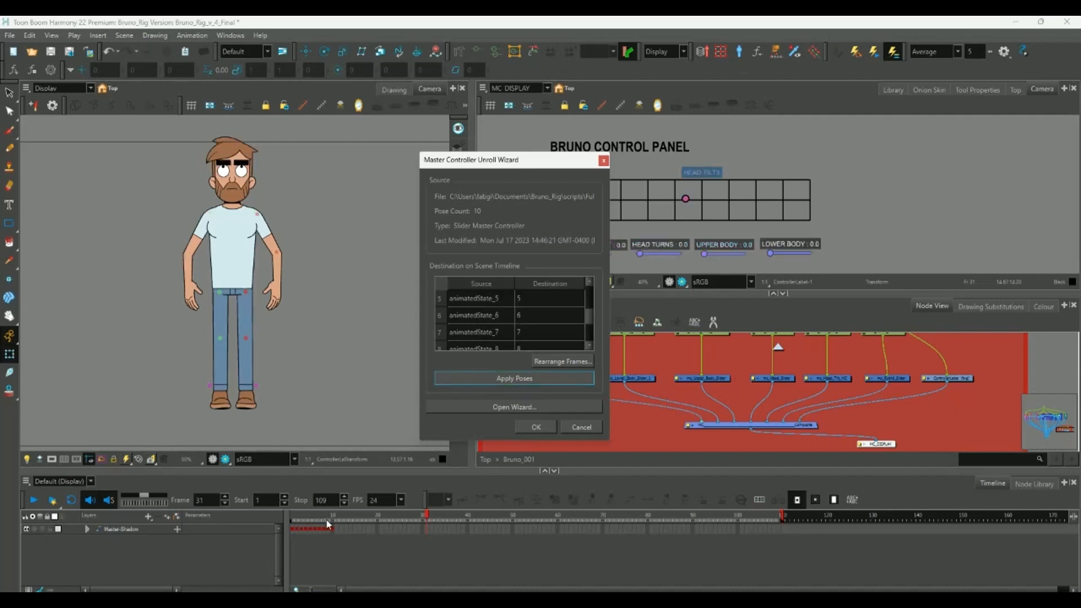
left_click(292, 529)
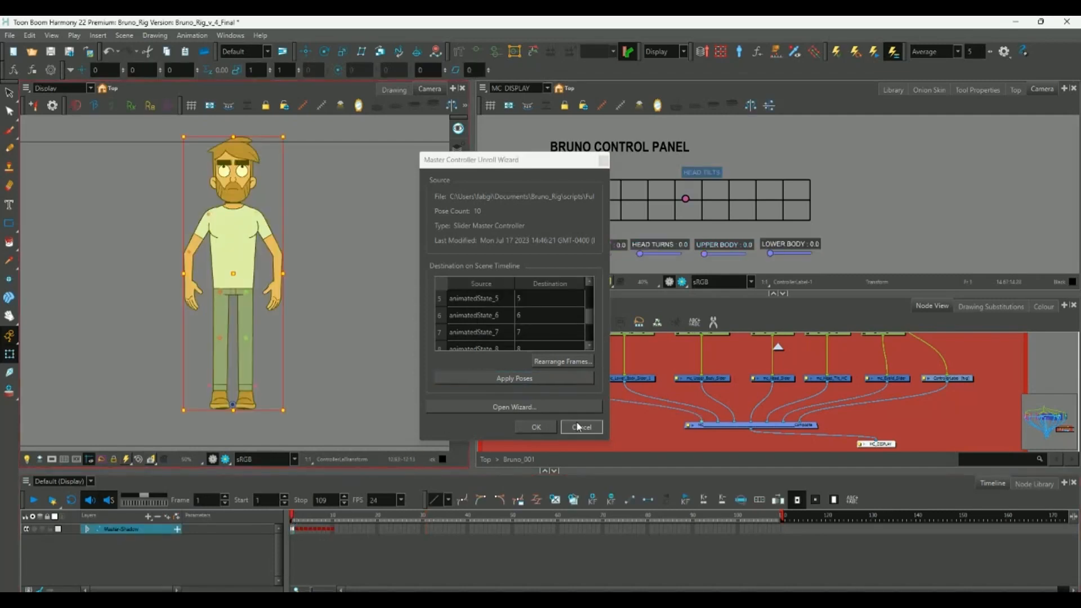
left_click(536, 426)
left_click(482, 439)
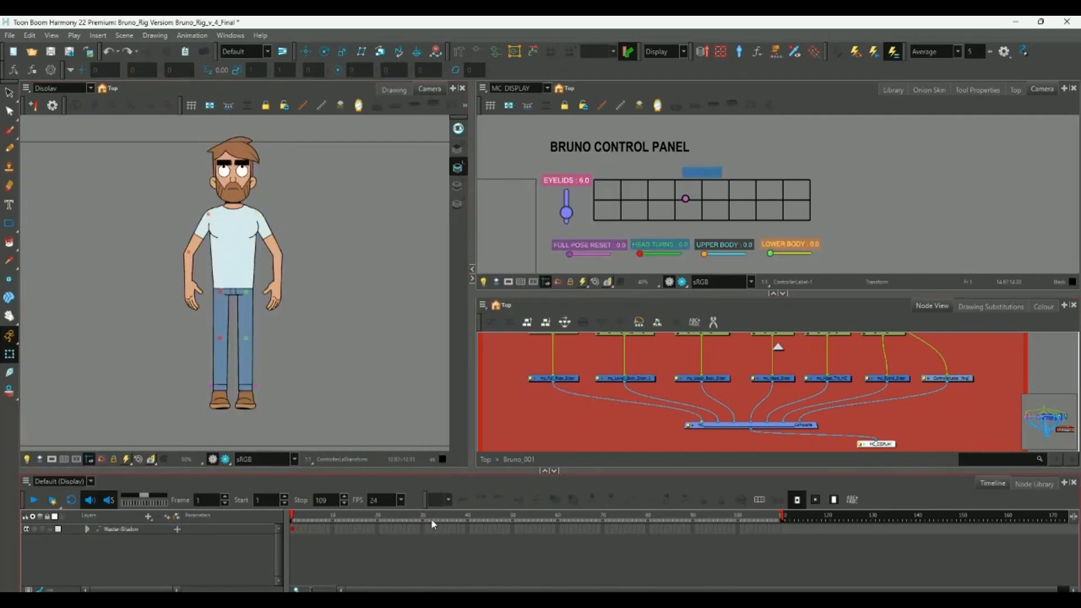
Extend the scene to 200 frames and check the emptied timeline, ending on the first frame.
left_click(472, 529)
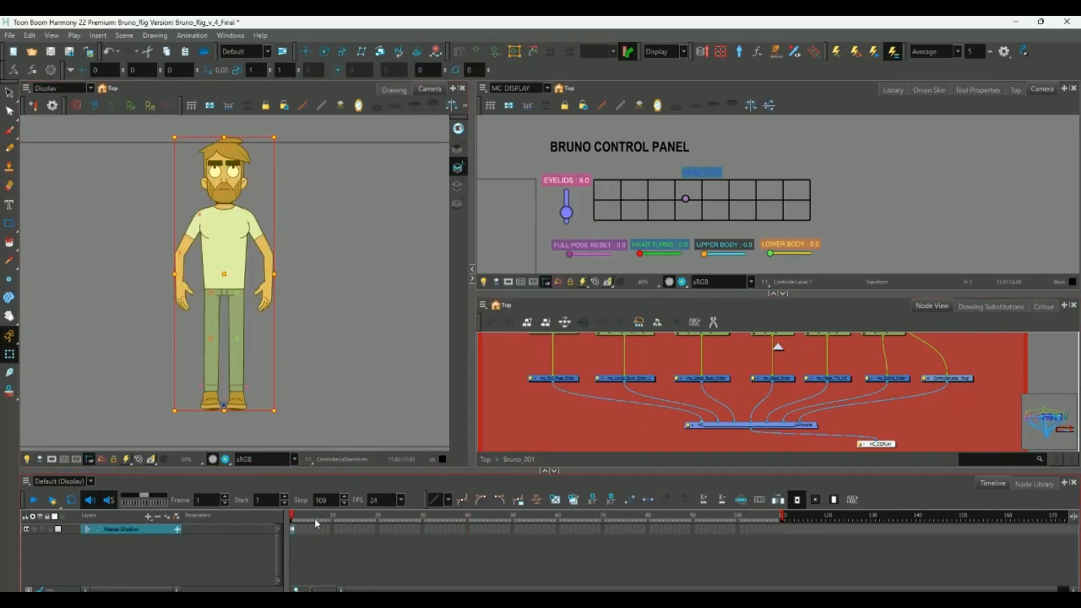
left_click(320, 518)
left_click(331, 528)
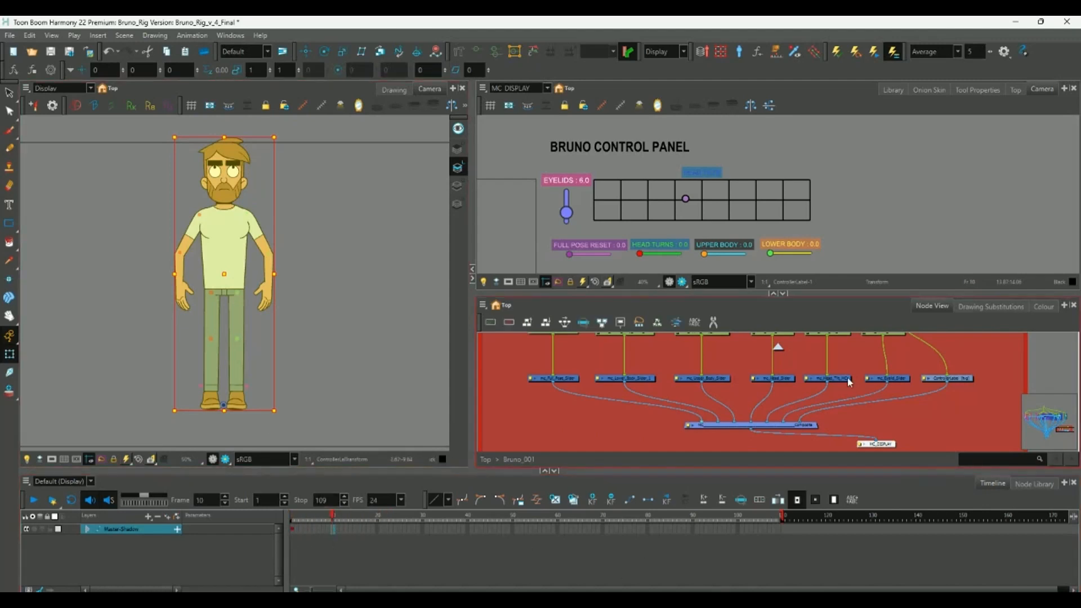
mouse_move(782, 517)
left_mouse_down()
mouse_move(1073, 531)
mouse_move(1019, 531)
mouse_move(1065, 535)
mouse_move(1038, 532)
left_mouse_up()
left_click(1061, 529)
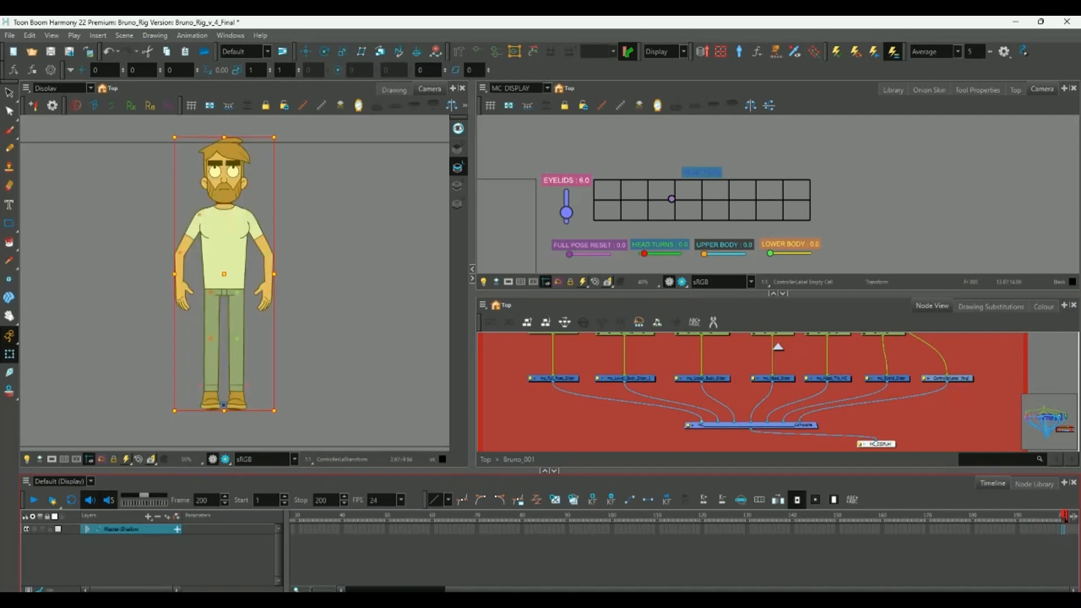
left_click_drag(1041, 588, 937, 588)
left_click(292, 517)
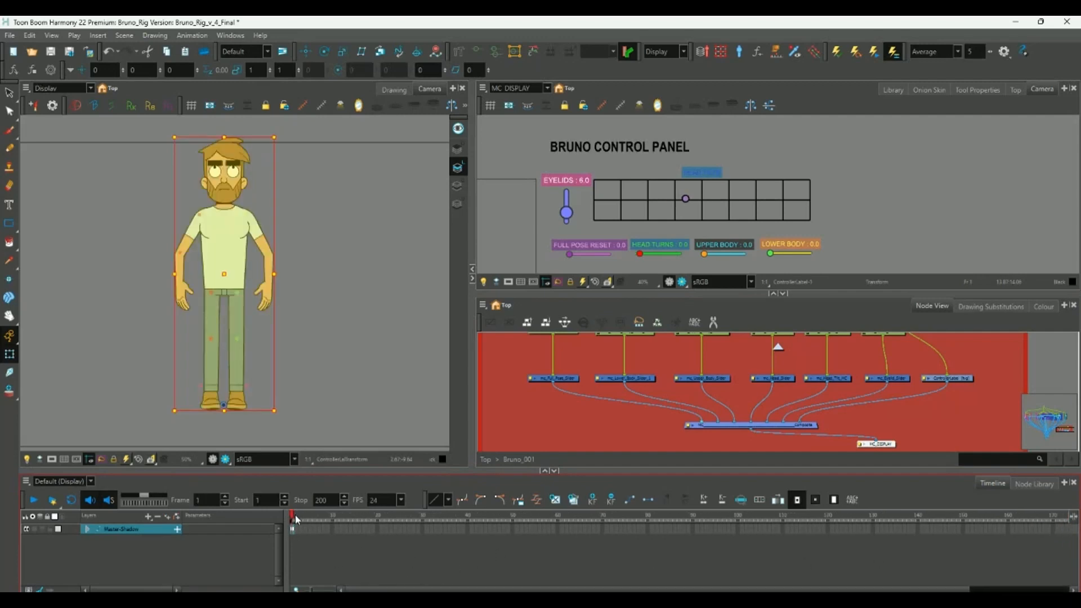
left_click_drag(296, 519, 348, 520)
left_click_drag(578, 529, 960, 525)
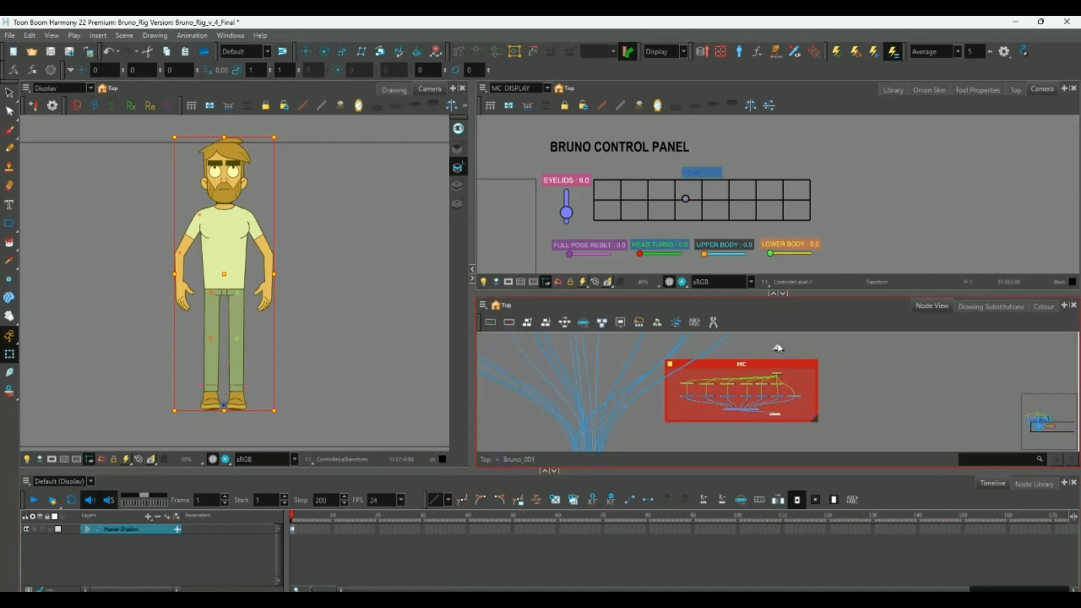
Leave the Bruno_001 group and place the Master-Shadow peg inside the Bruno backdrop above the group.
scroll(749, 389, "down", 2)
scroll(783, 383, "up", 2)
left_click(786, 362)
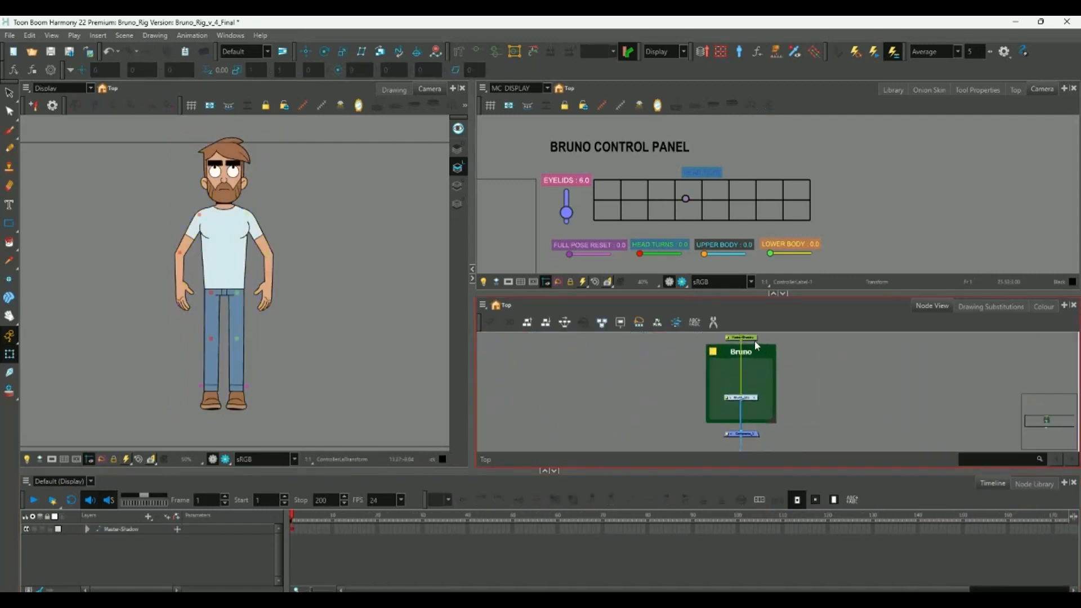
left_click(754, 340)
Show the Library view and grant the right to modify the Harmony Premium Library.
left_click(893, 90)
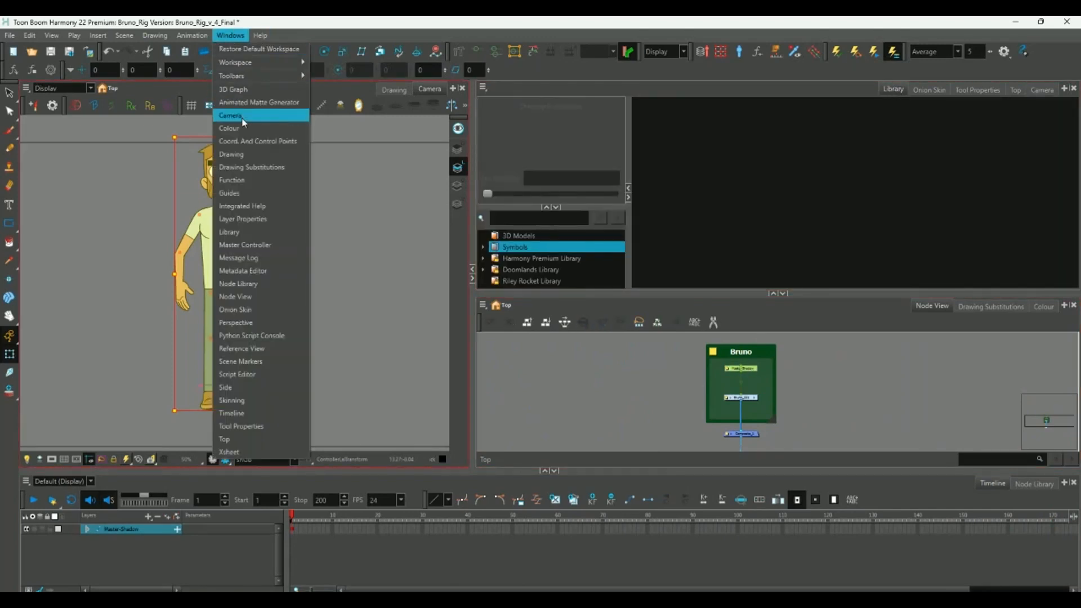
left_click(667, 225)
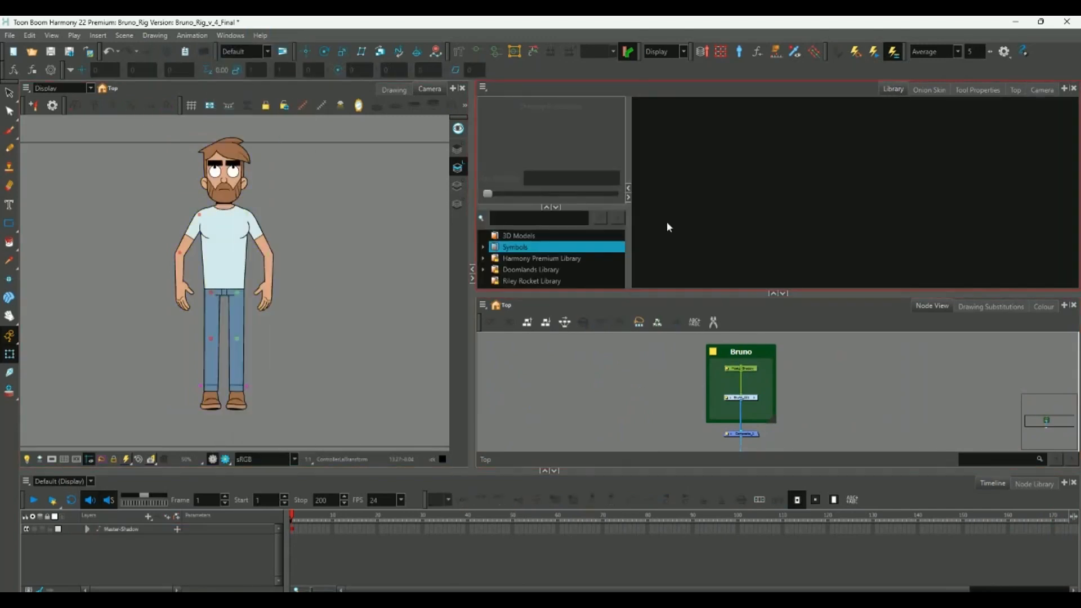
left_click(597, 259)
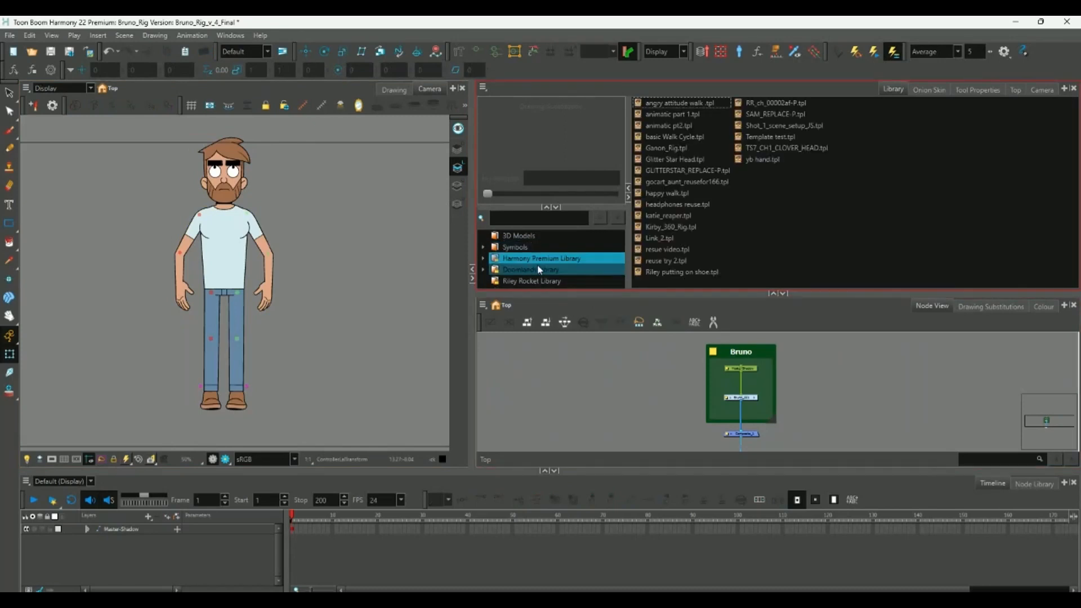
right_click(579, 256)
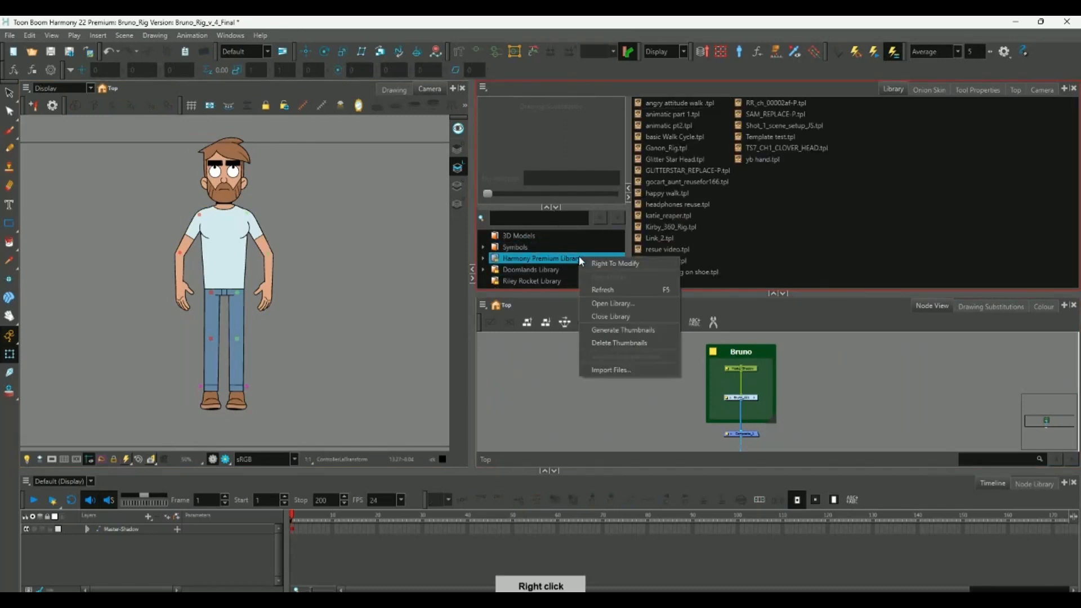
left_click(596, 263)
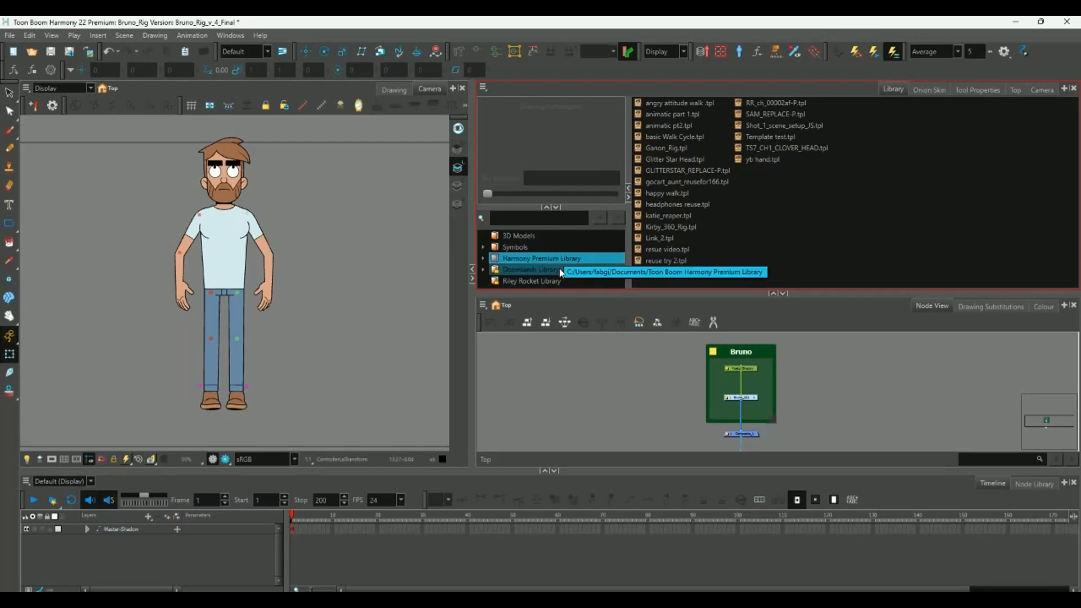
Expand the Harmony Premium Library and examine the templates in its rigging folder.
right_click(591, 257)
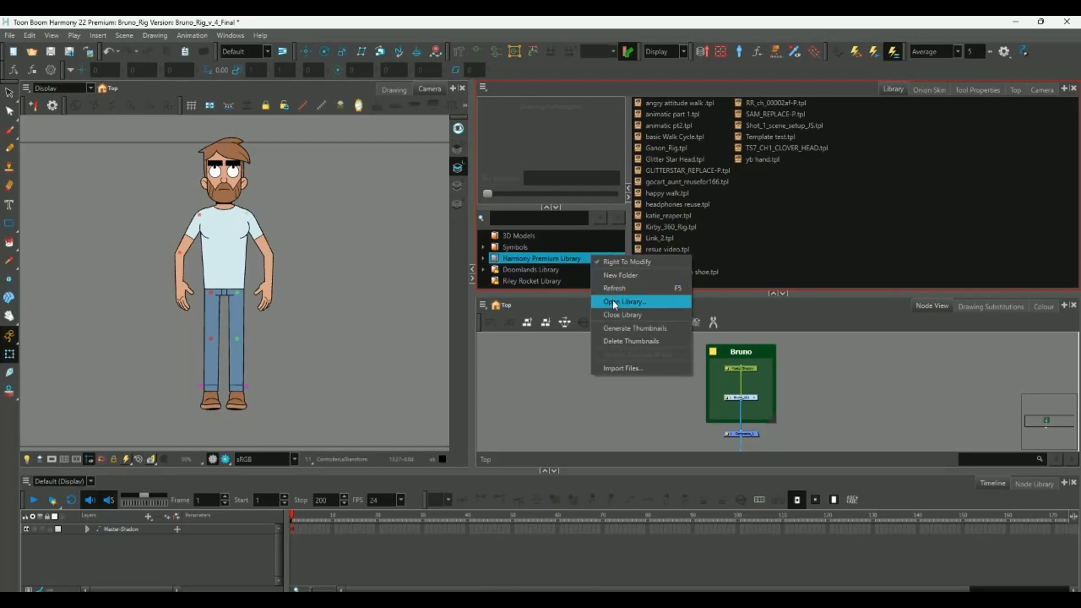
left_click(562, 333)
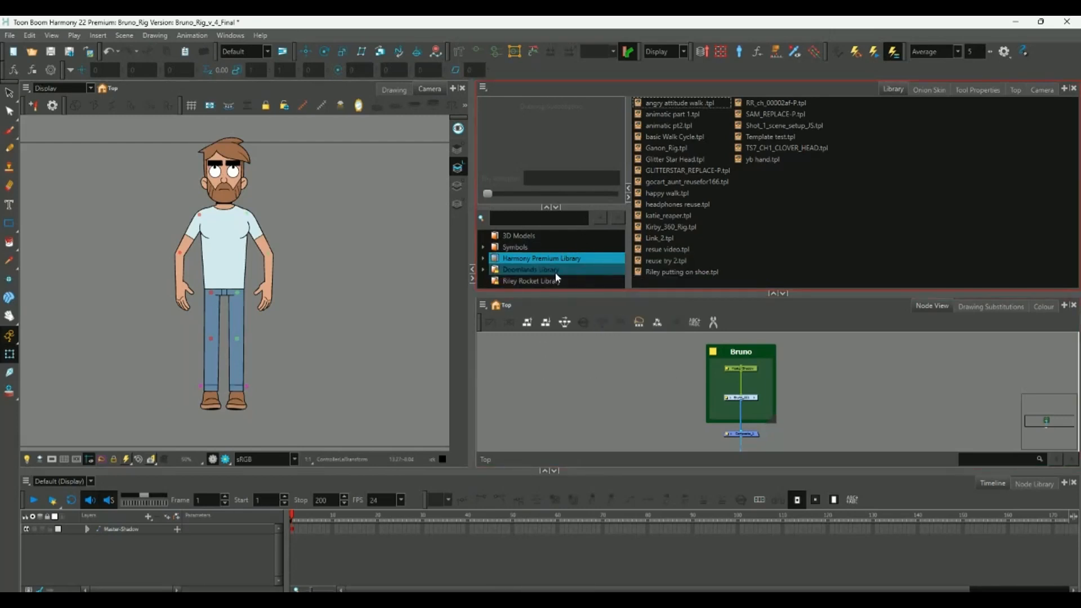
left_click(545, 255)
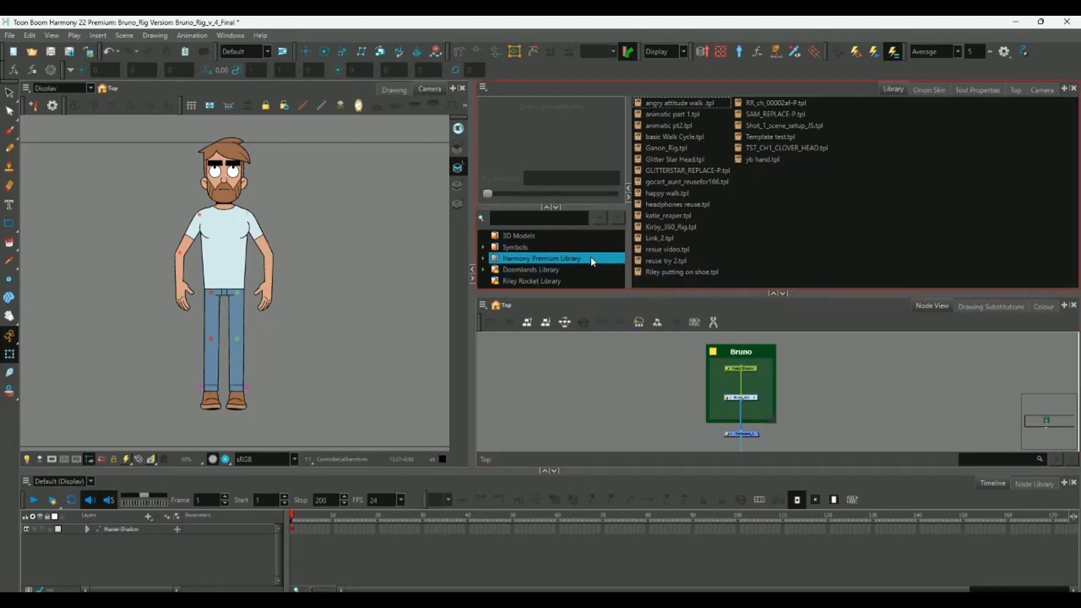
left_click(483, 258)
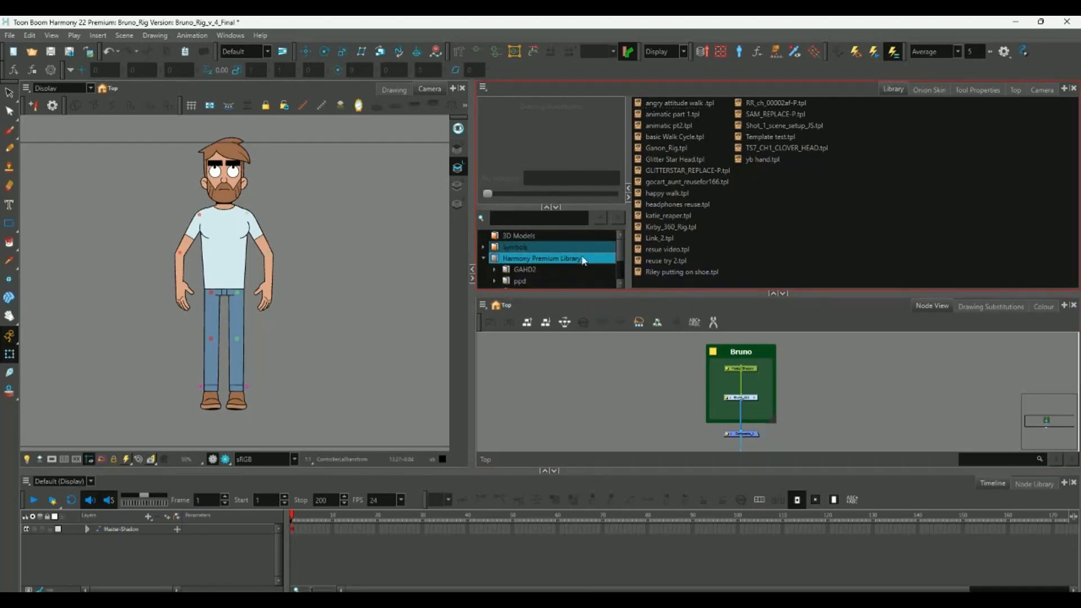
scroll(620, 284, "down", 1)
left_click(528, 259)
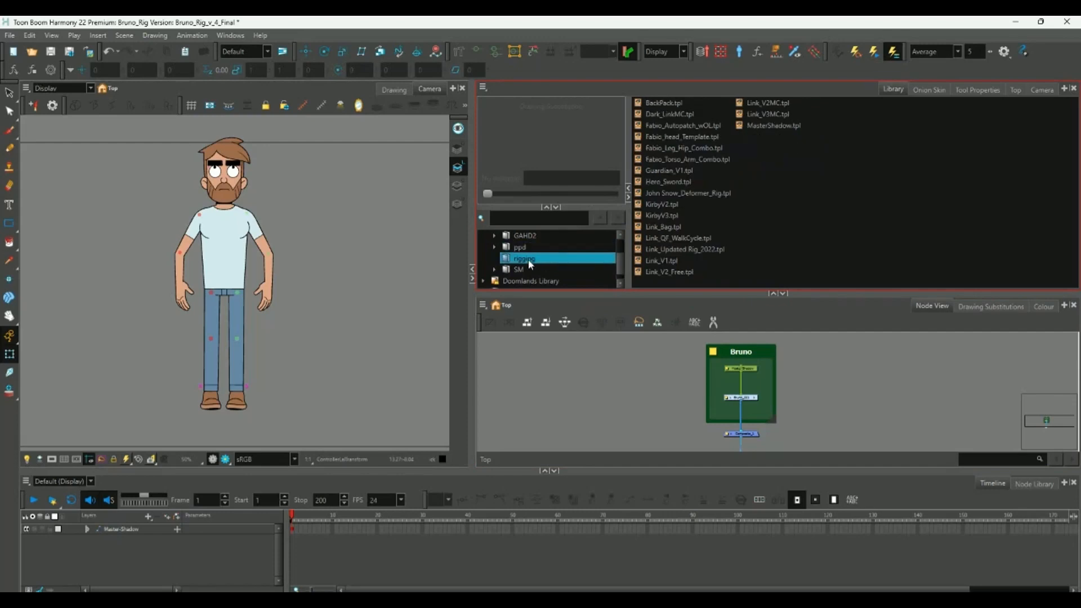
key("Left")
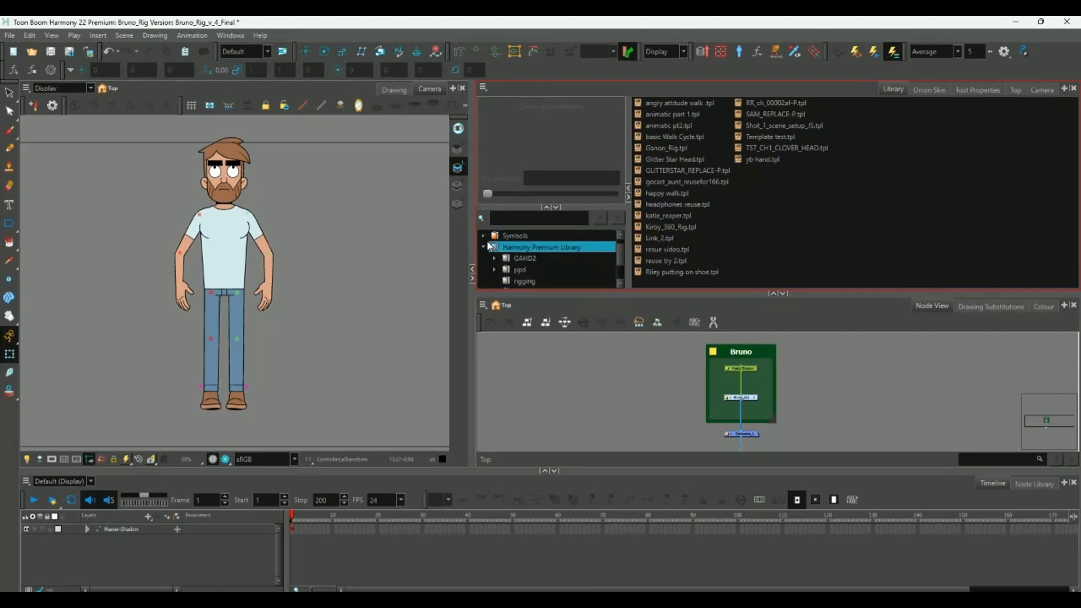
Copy the entire Bruno backdrop with its nodes and paste it as a template into the Harmony Premium Library's rigging folder.
scroll(540, 259, "down", 1)
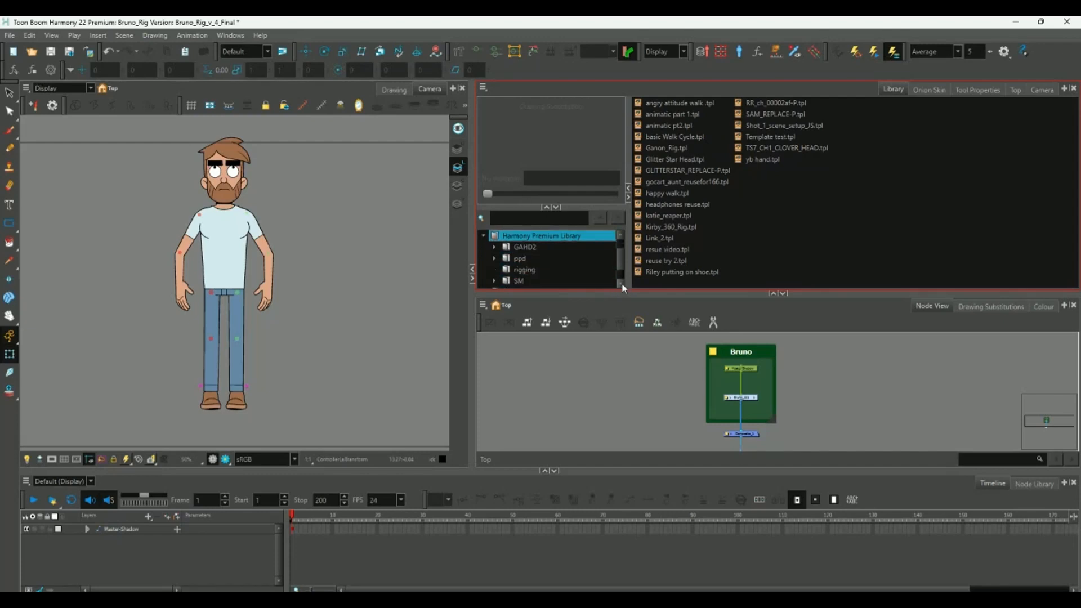
left_click(524, 269)
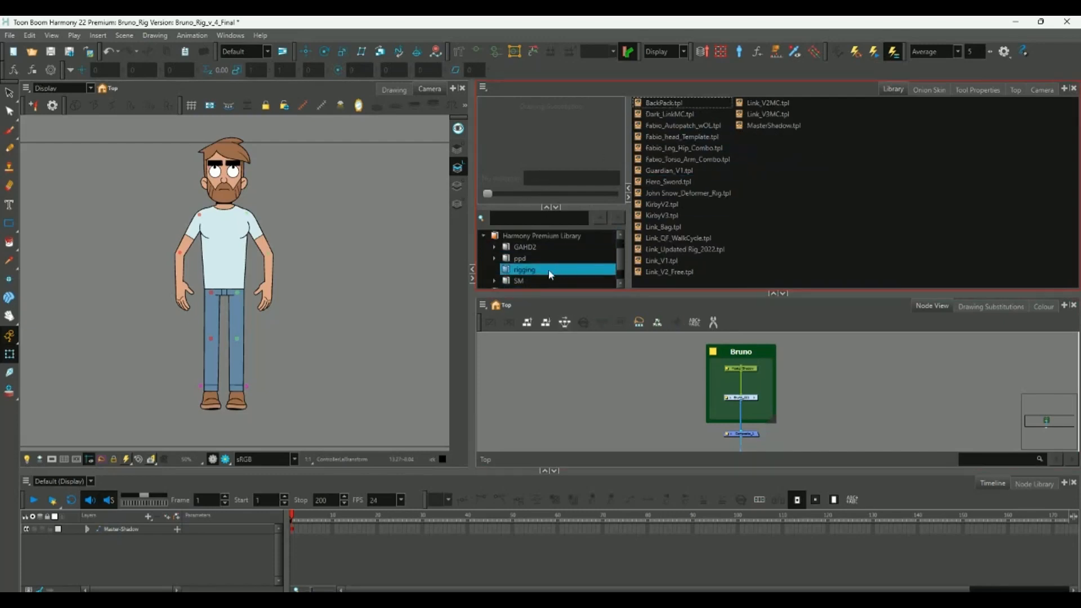
left_click(694, 353)
left_click_drag(691, 340, 798, 448)
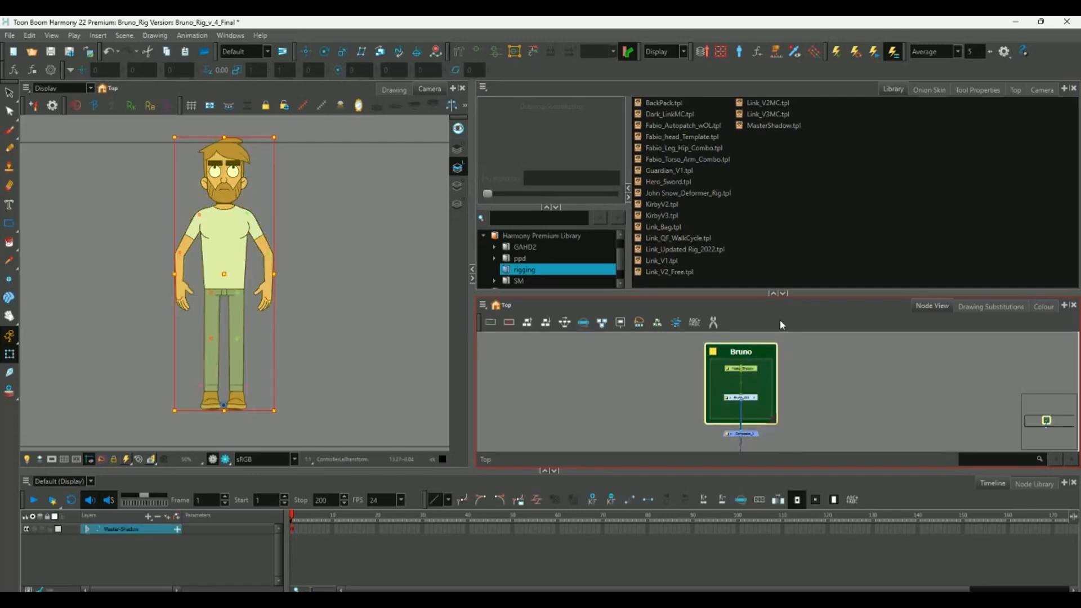
left_click(681, 363)
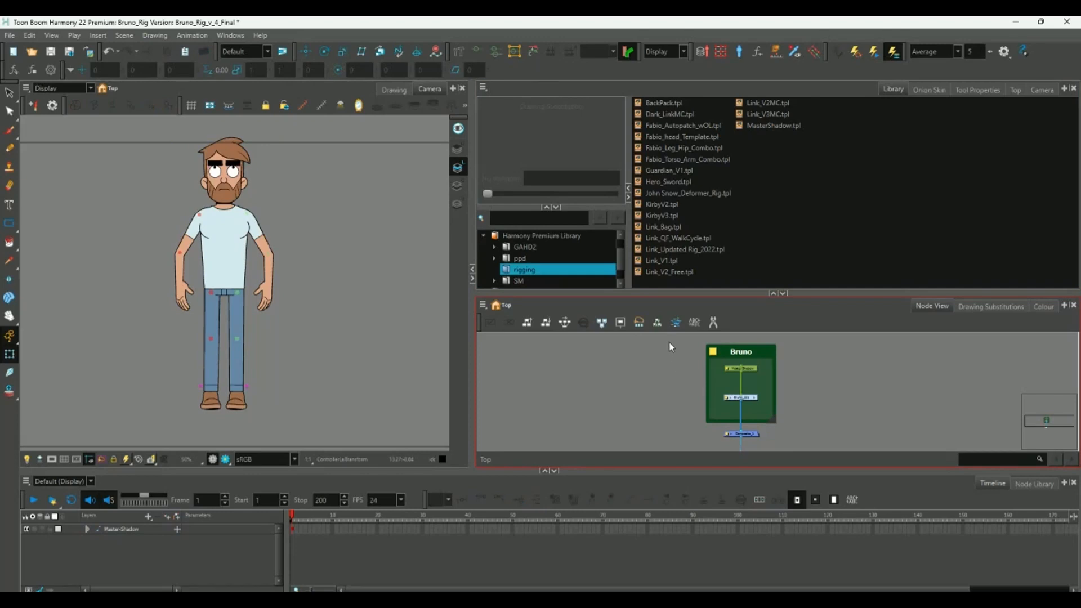
left_click_drag(670, 342, 805, 416)
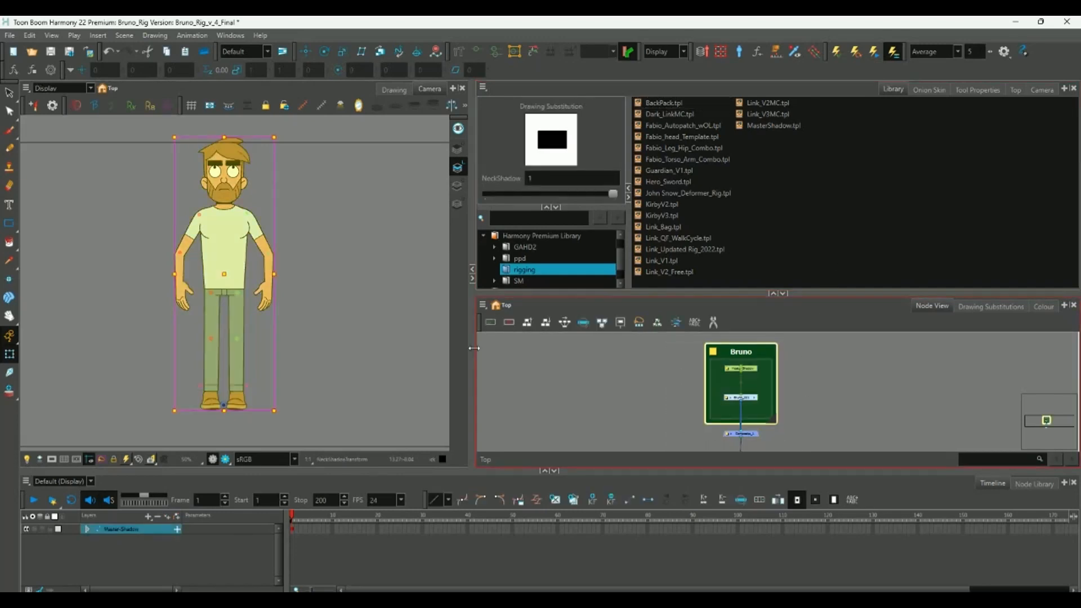
left_click_drag(499, 590, 602, 590)
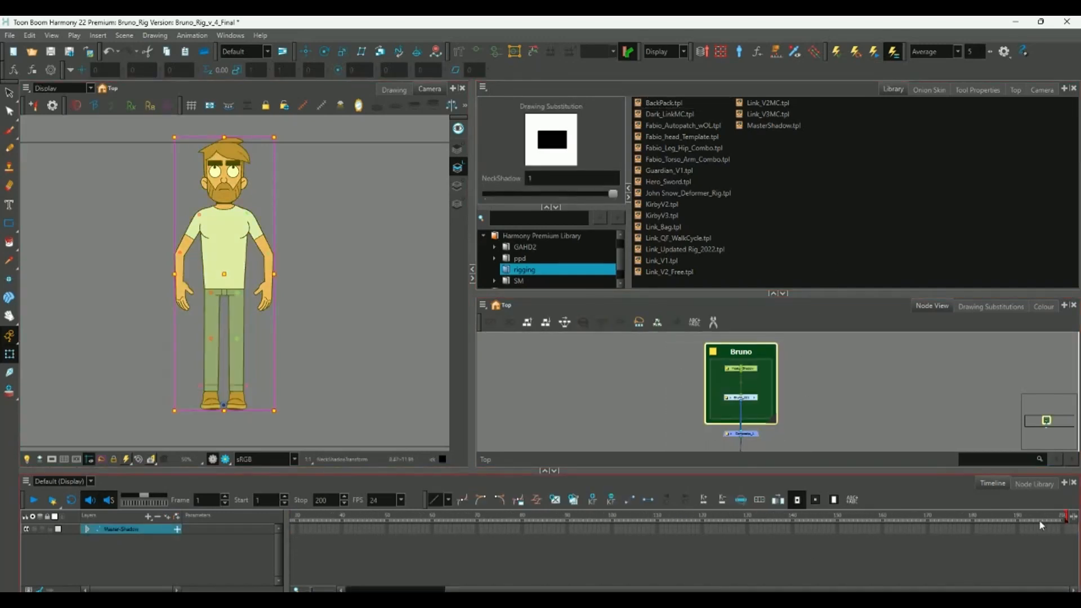
scroll(690, 584, "left", 5)
left_click(732, 363)
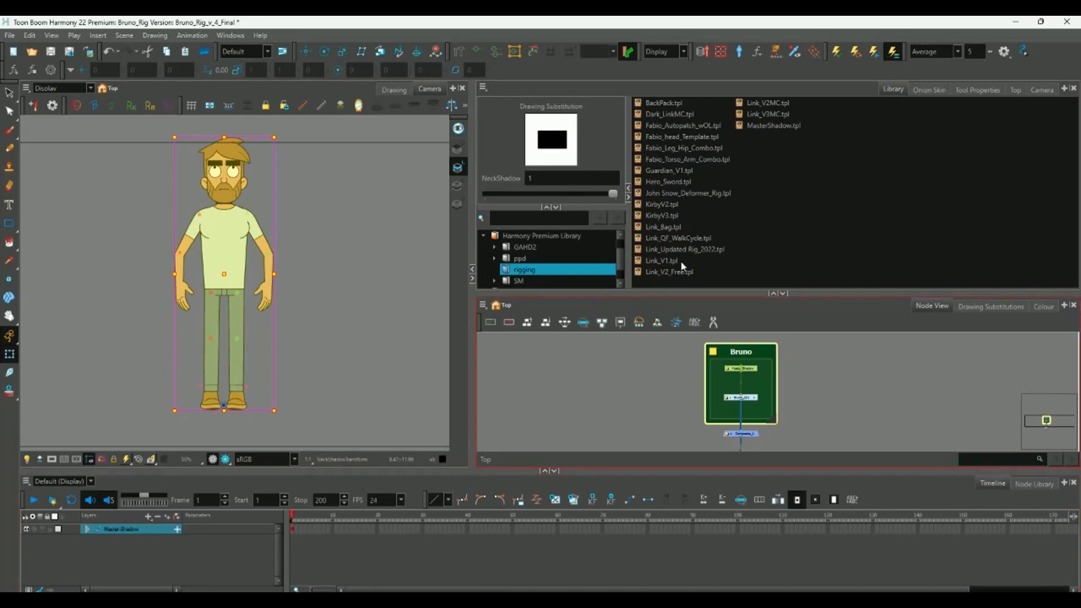
left_click(787, 243)
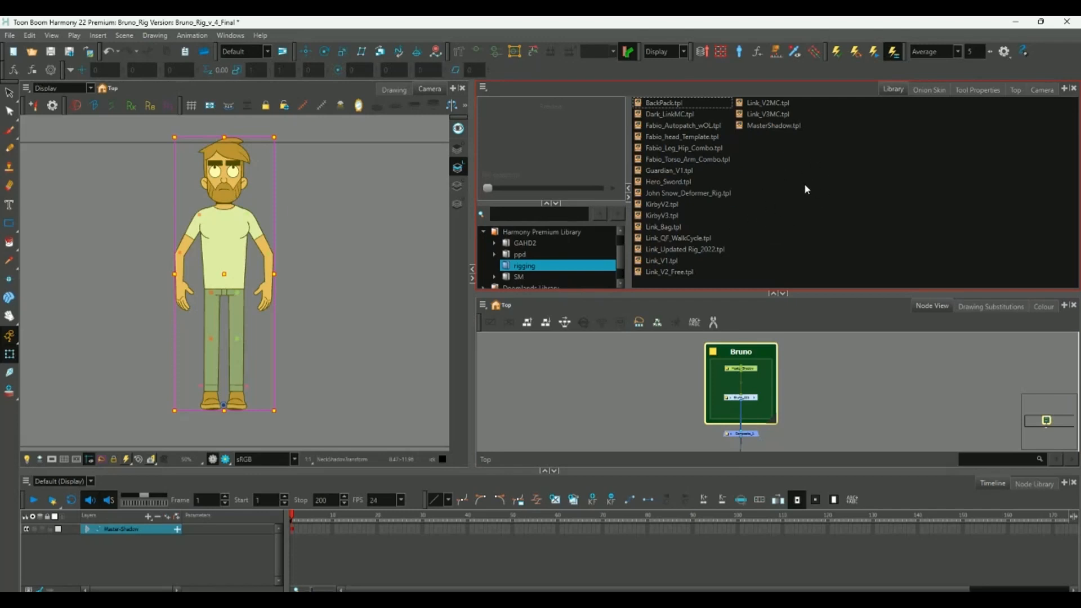
key("ctrl+v")
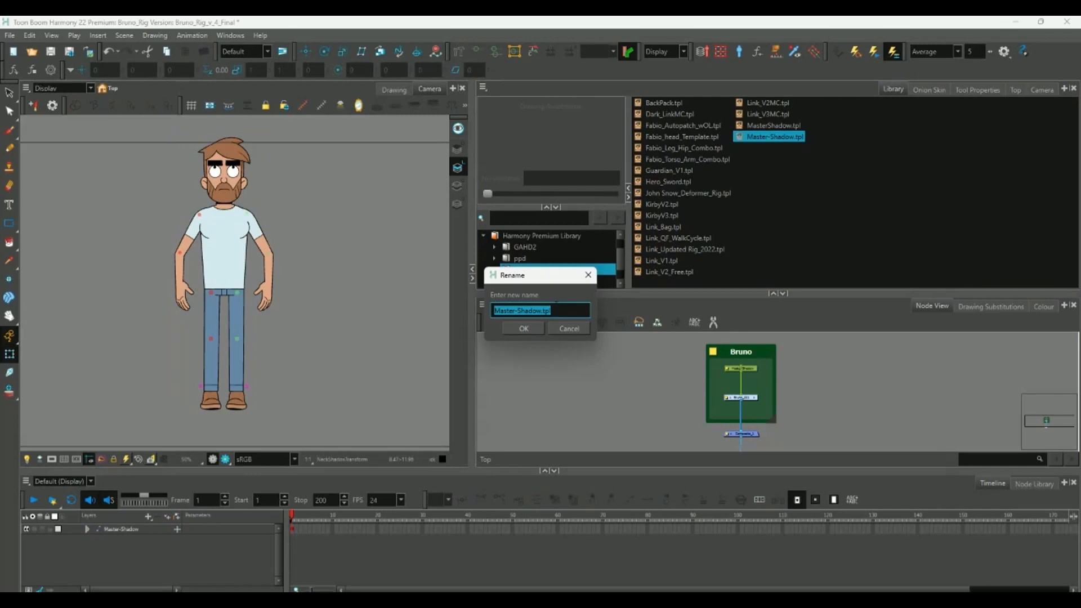
Name the new library template Bruno_V1.
left_click(541, 311)
key("BackSpace")
key("BackSpace")
key("BackSpace")
key("BackSpace")
key("BackSpace")
key("BackSpace")
key("BackSpace")
key("BackSpace")
key("BackSpace")
key("BackSpace")
type("Bruno")
left_click(529, 327)
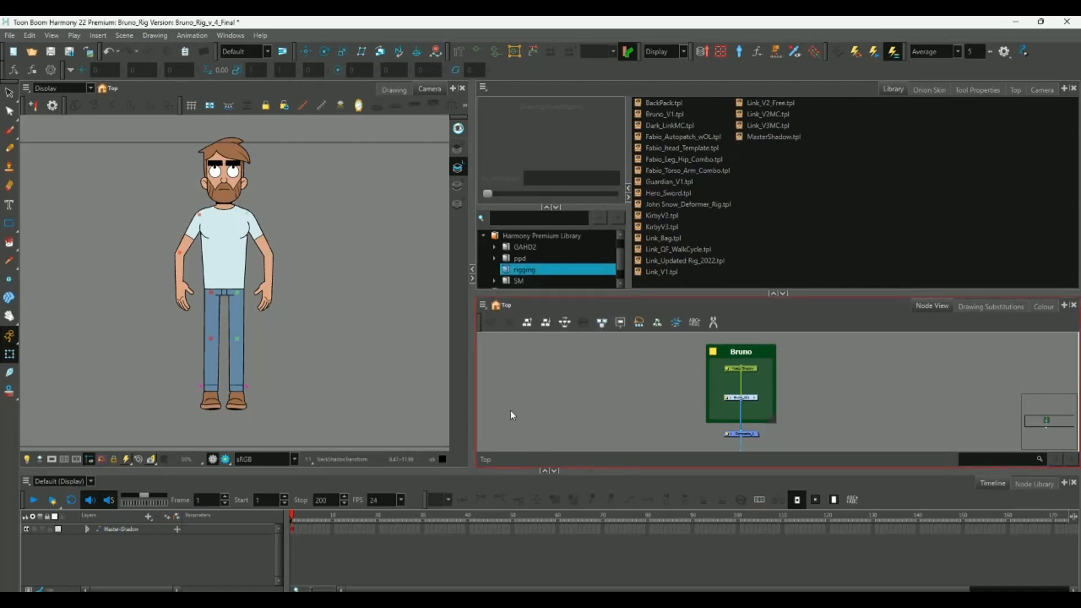
left_click(667, 115)
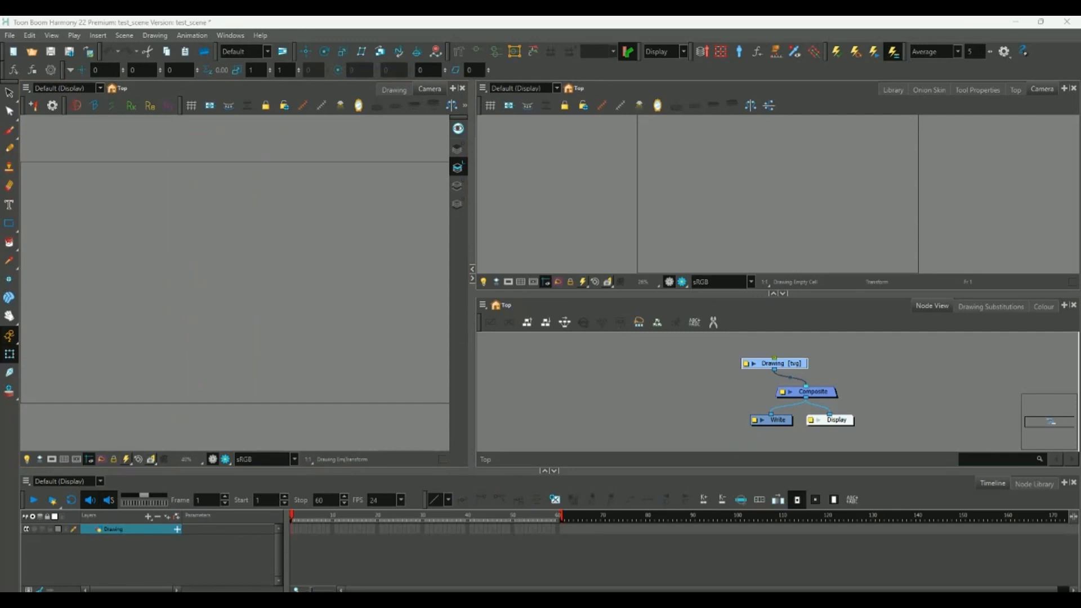
In test_scene, show the Library view and grant the right to modify the Harmony Premium and Doomlands libraries.
left_click(892, 89)
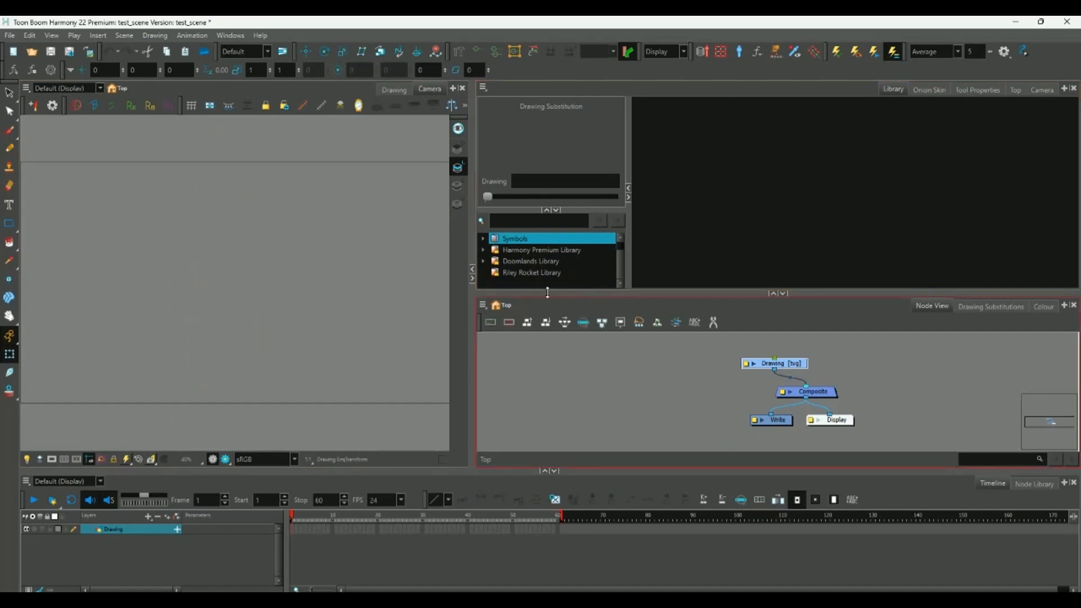
left_click(572, 251)
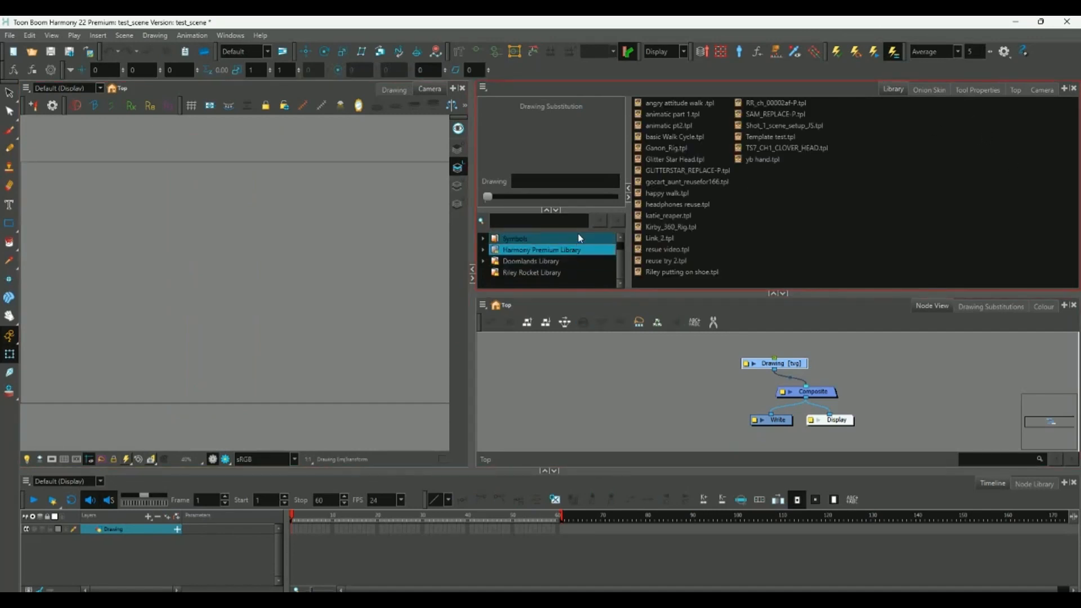
right_click(577, 256)
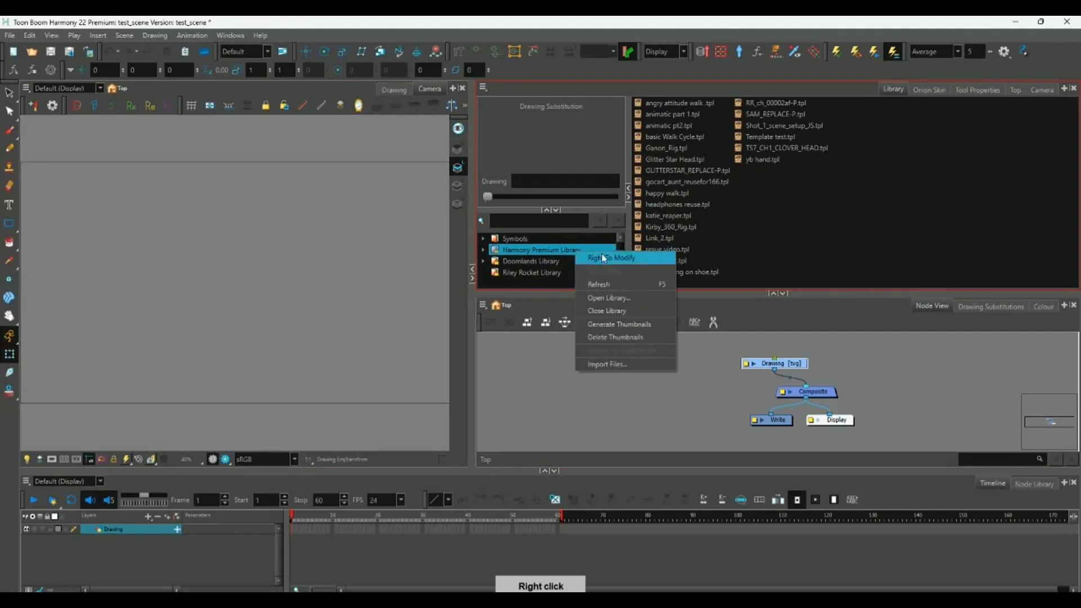
left_click(484, 254)
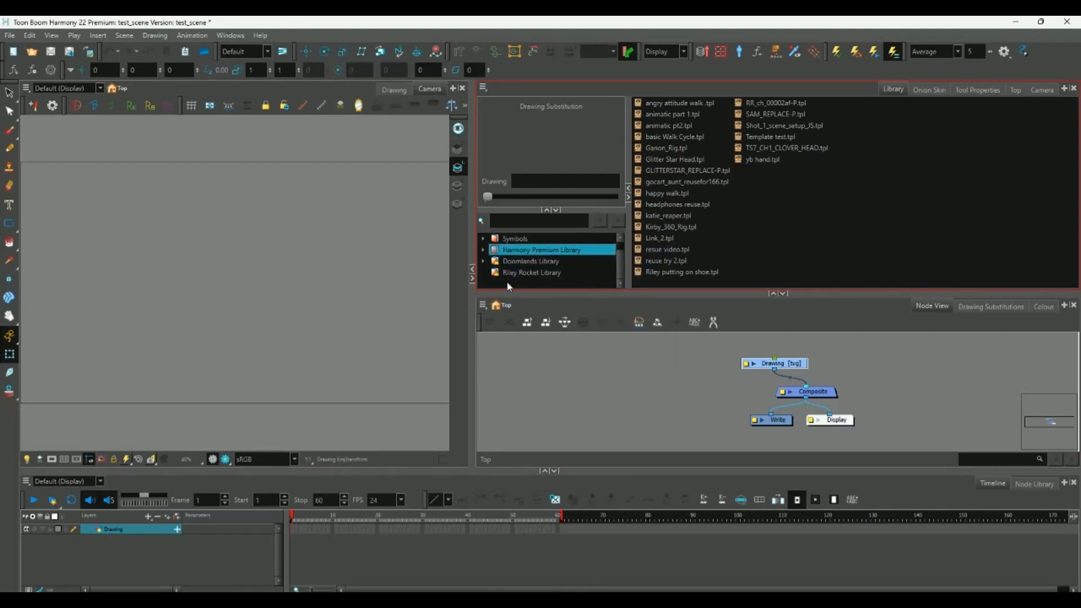
left_click(528, 258)
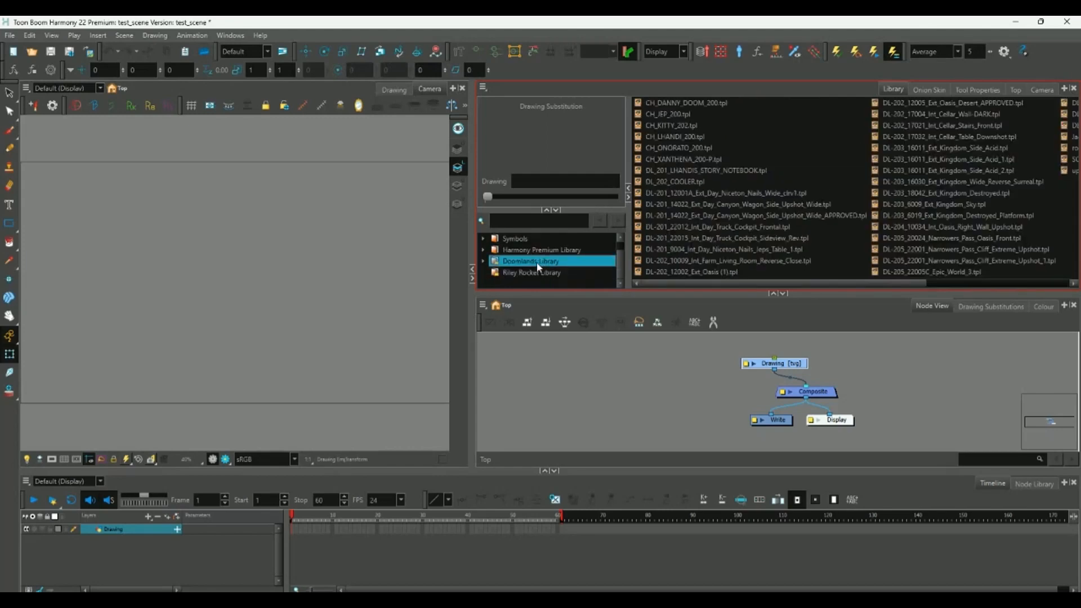
left_click(552, 248)
right_click(538, 260)
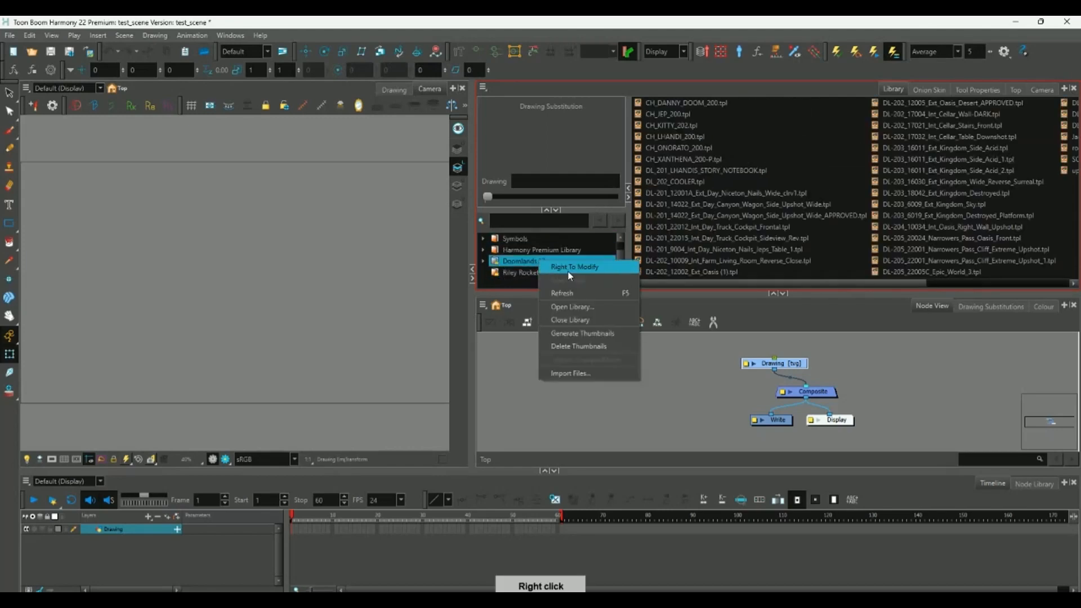
left_click(568, 267)
Open the rigging folder in the Harmony Premium Library and refresh its template list.
left_click(523, 249)
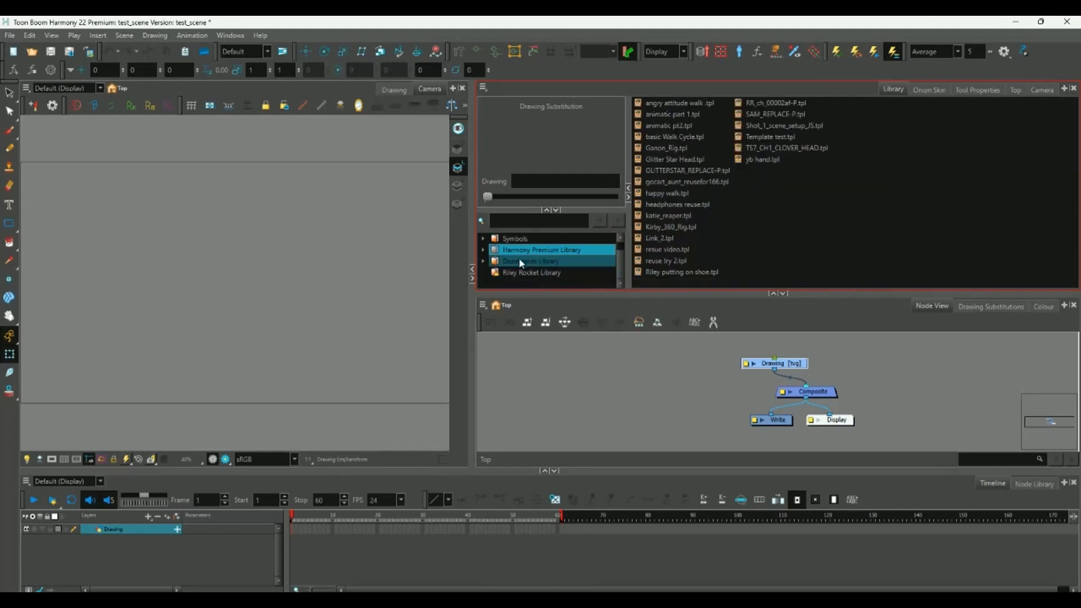
left_click(484, 252)
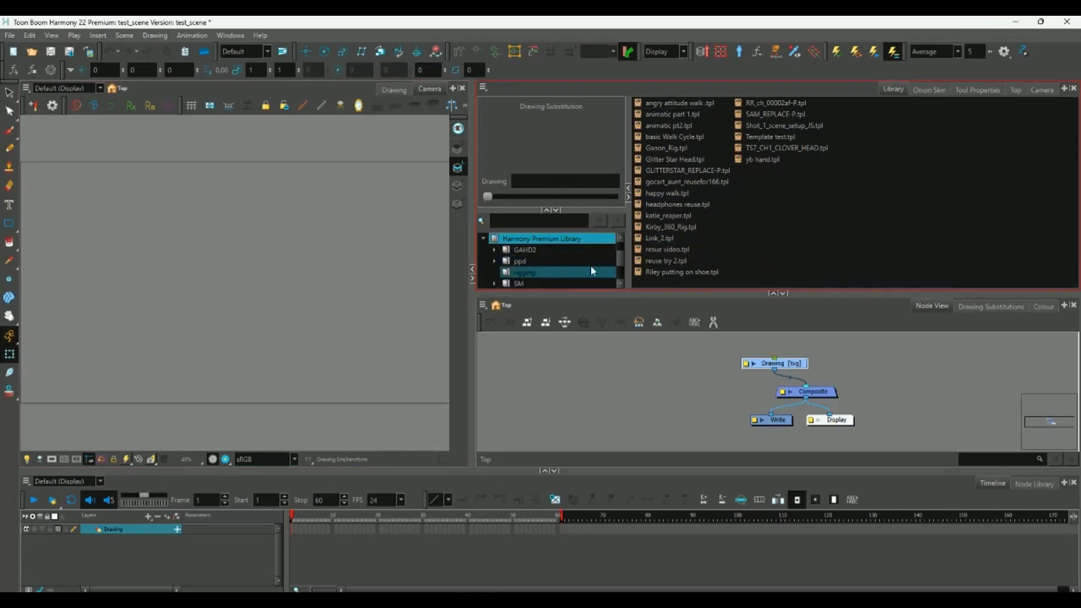
left_click(561, 273)
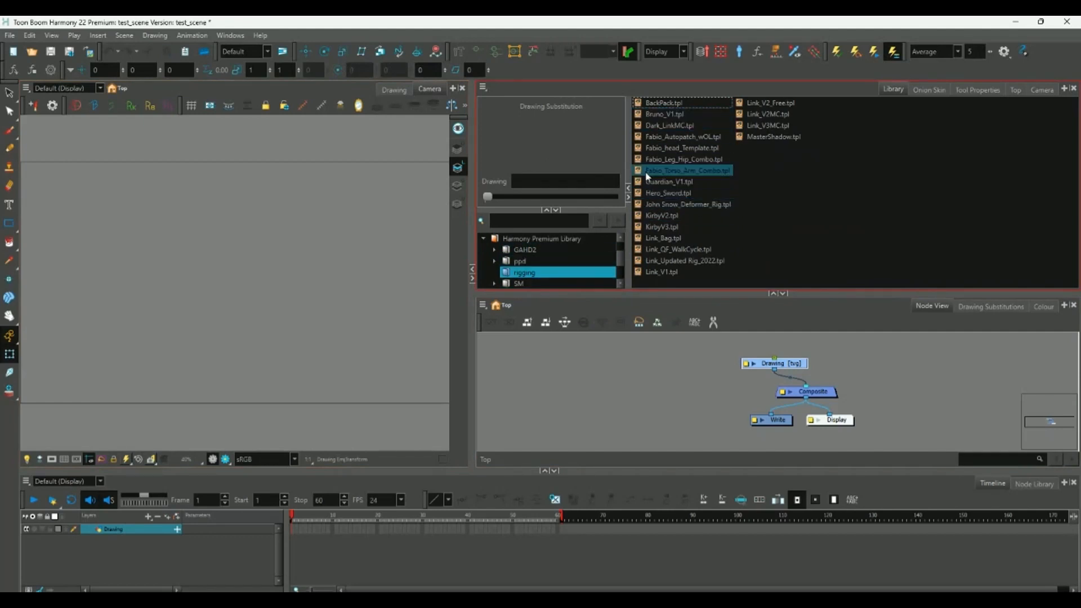
right_click(592, 273)
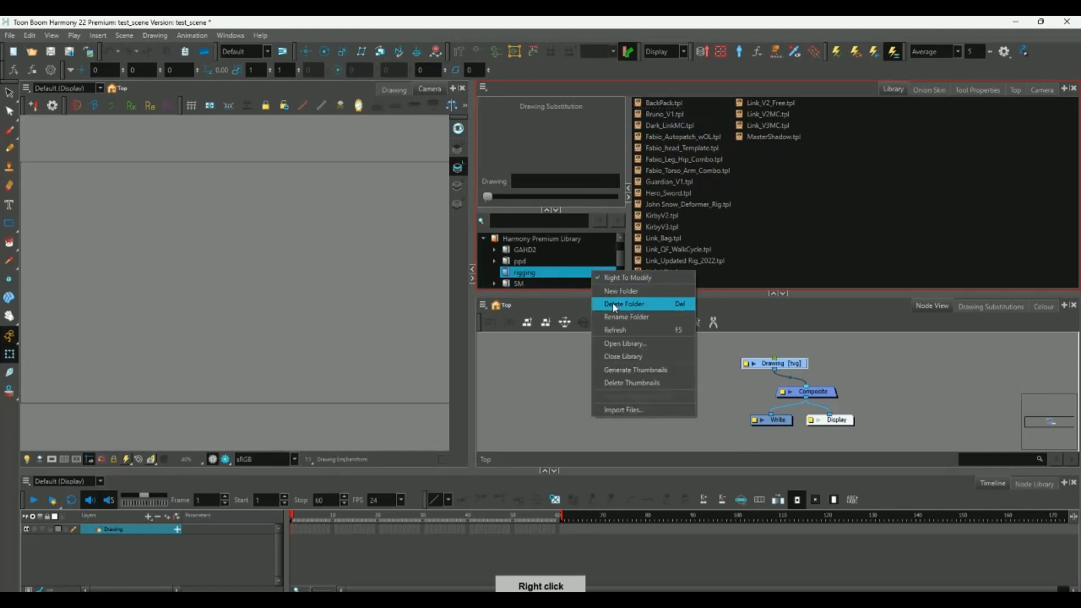
left_click(617, 329)
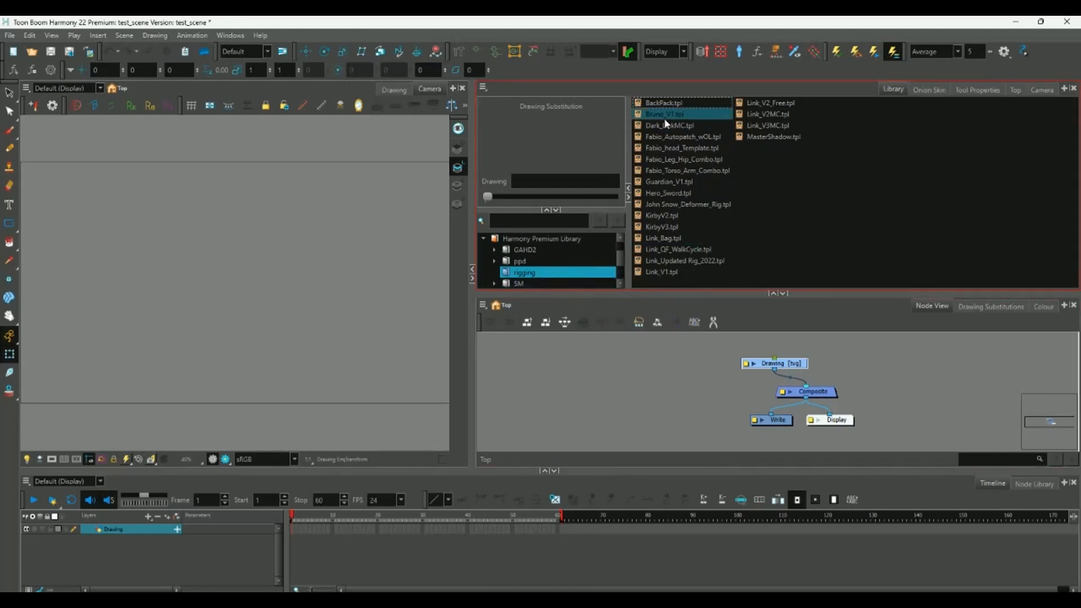
Import the Bruno_V1.tpl template from the library into the test scene's node view.
left_click(680, 114)
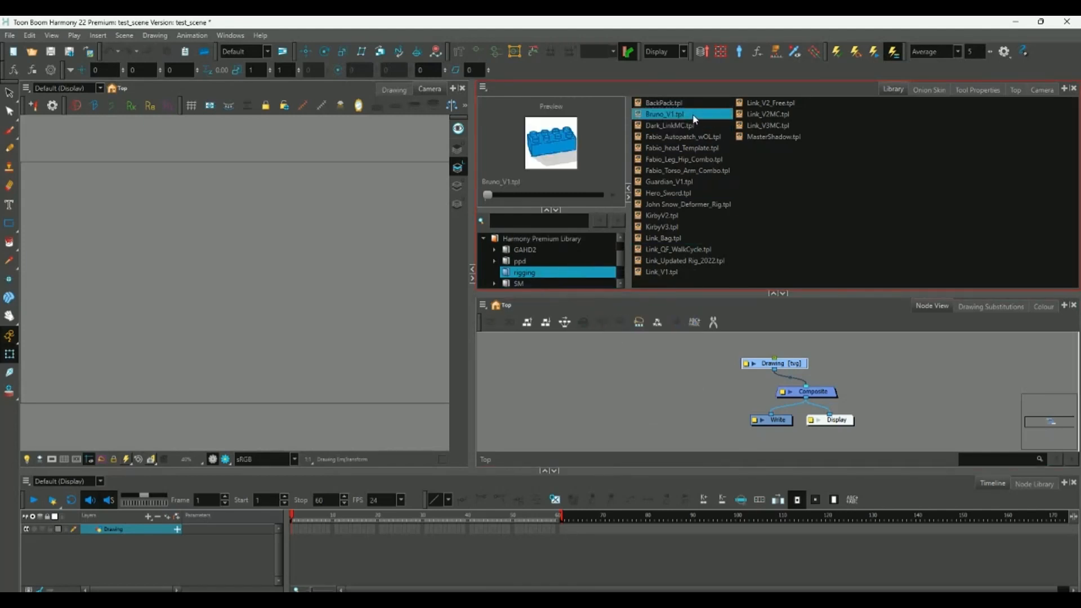
left_click_drag(690, 118, 664, 380)
left_click_drag(726, 391, 727, 393)
scroll(727, 394, "down", 5)
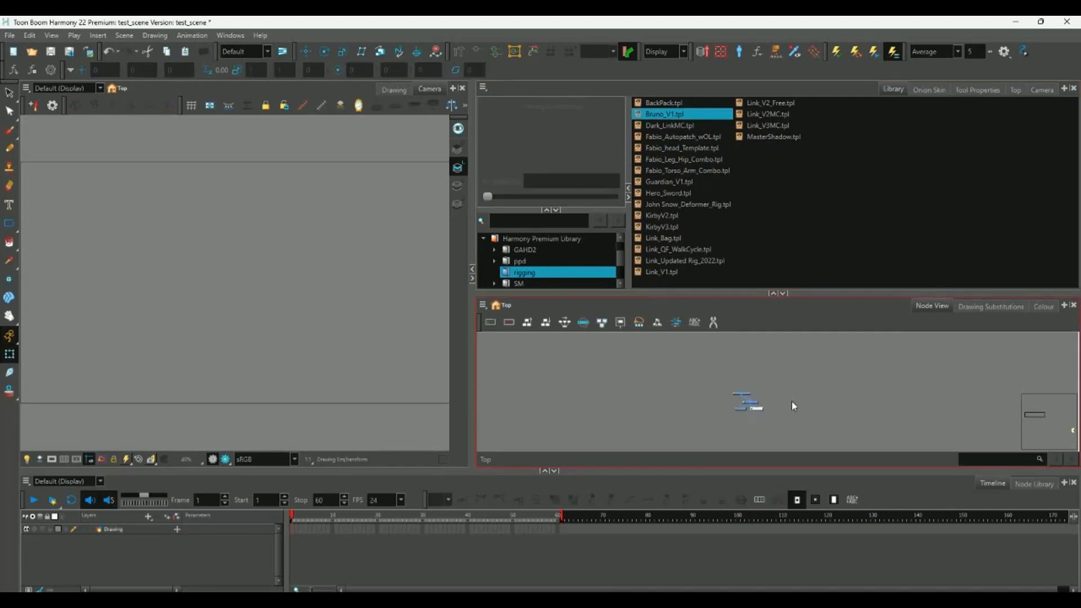
Move the imported Bruno backdrop and its composite directly above the scene's default nodes.
left_click_drag(836, 420, 701, 354)
left_click_drag(811, 398, 732, 354)
left_click_drag(779, 383, 750, 356)
left_click_drag(825, 385, 673, 397)
key("2")
key("2")
key("2")
left_click_drag(609, 417, 730, 422)
key("2")
key("2")
key("2")
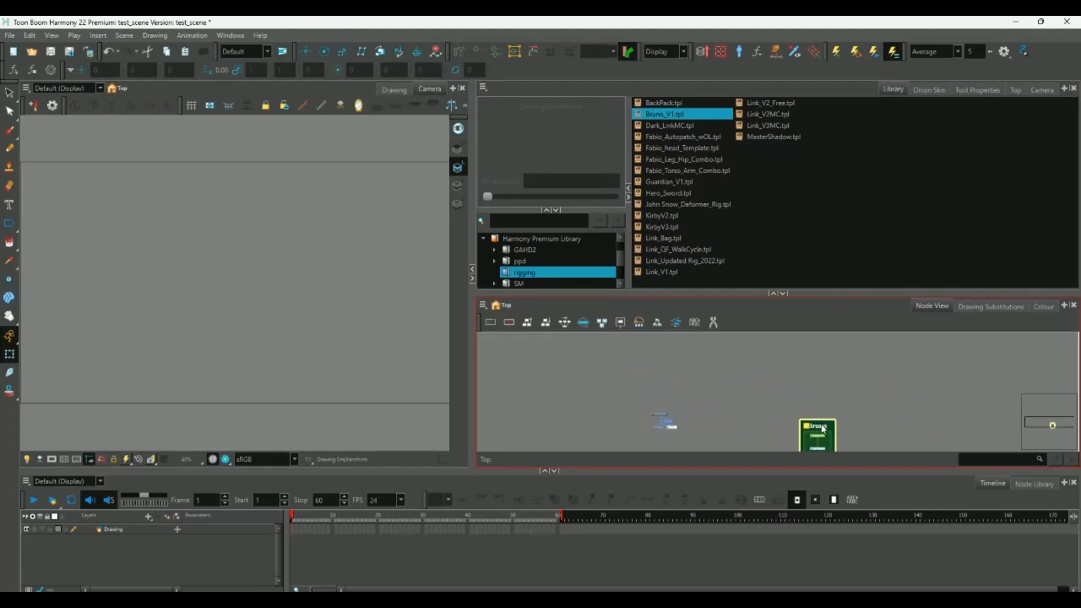
mouse_move(820, 427)
left_mouse_down()
mouse_move(663, 367)
mouse_move(767, 369)
left_mouse_up()
key("2")
key("2")
key("2")
key("2")
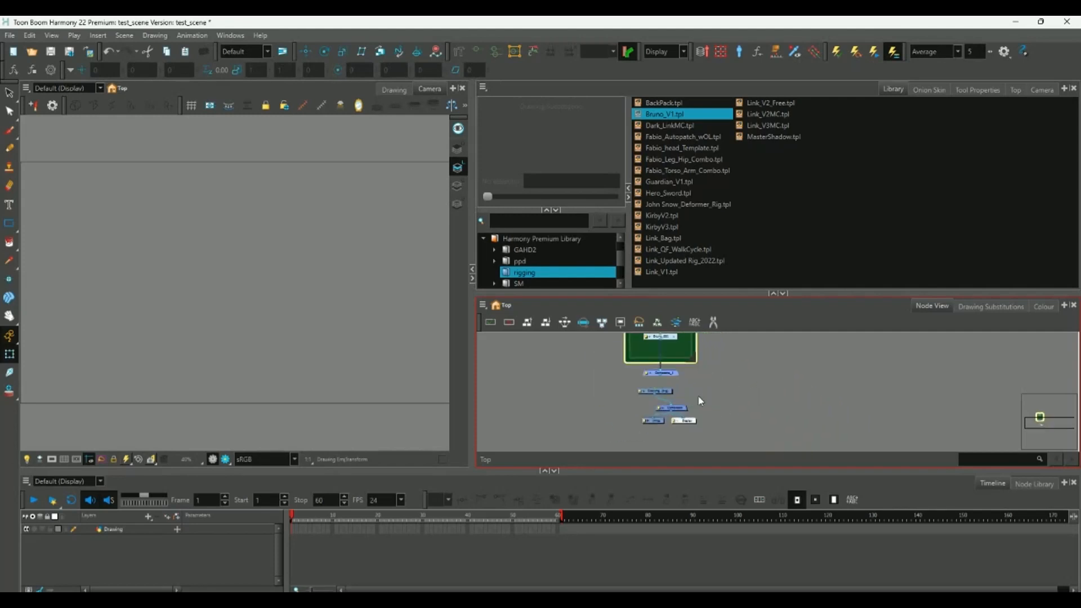
Delete the default Drawing node and connect Bruno's composite to the scene's Composite node.
left_click_drag(661, 394, 608, 394)
key("Delete")
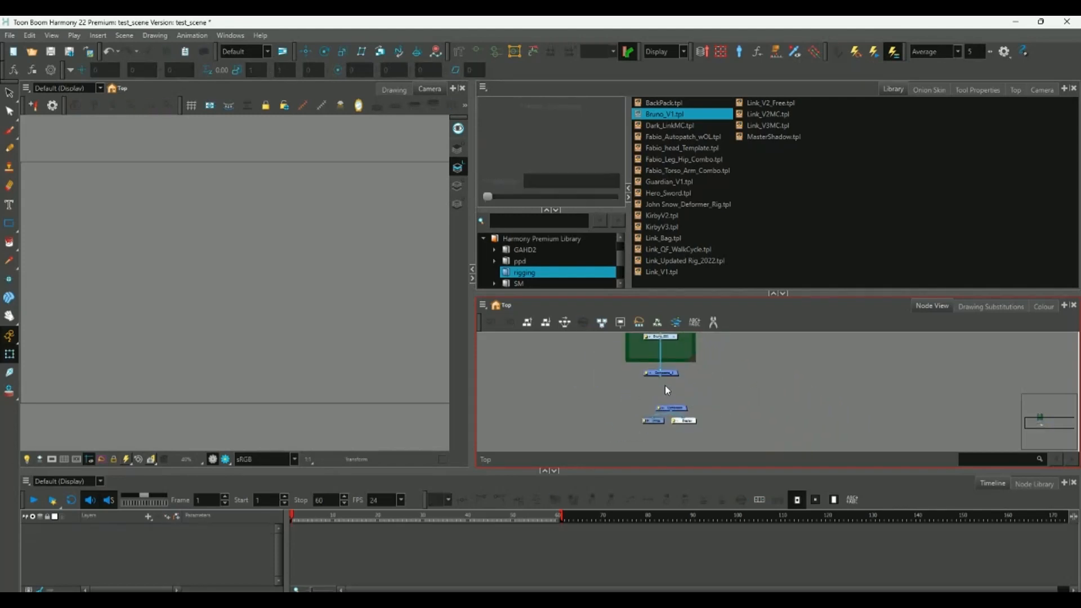
left_click_drag(688, 403, 673, 405)
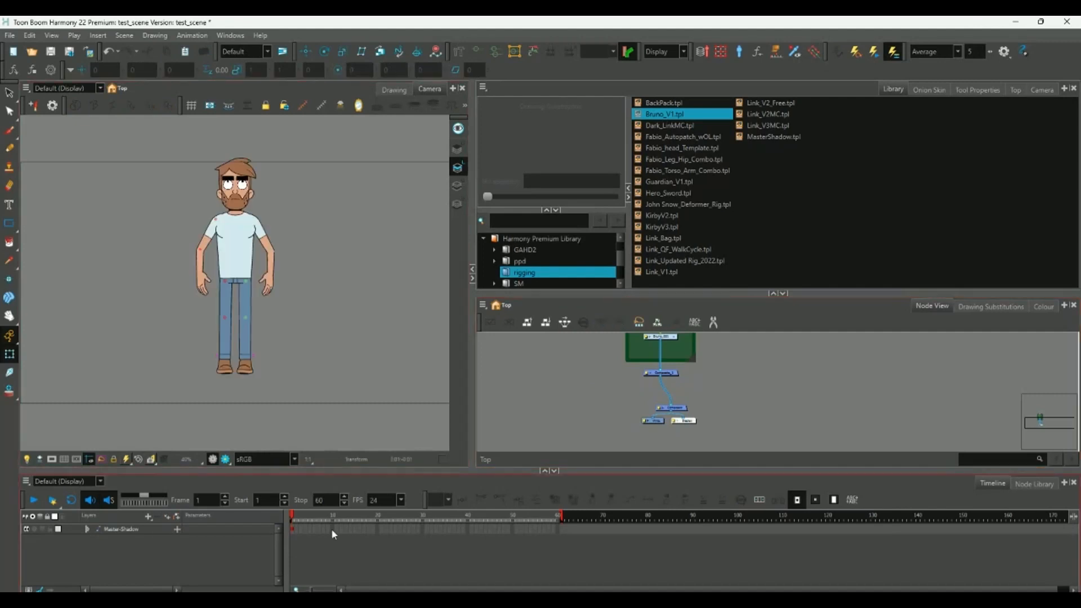
Go to frame 11 on the Master-Shadow layer and enter the Bruno_001 group.
left_click(292, 529)
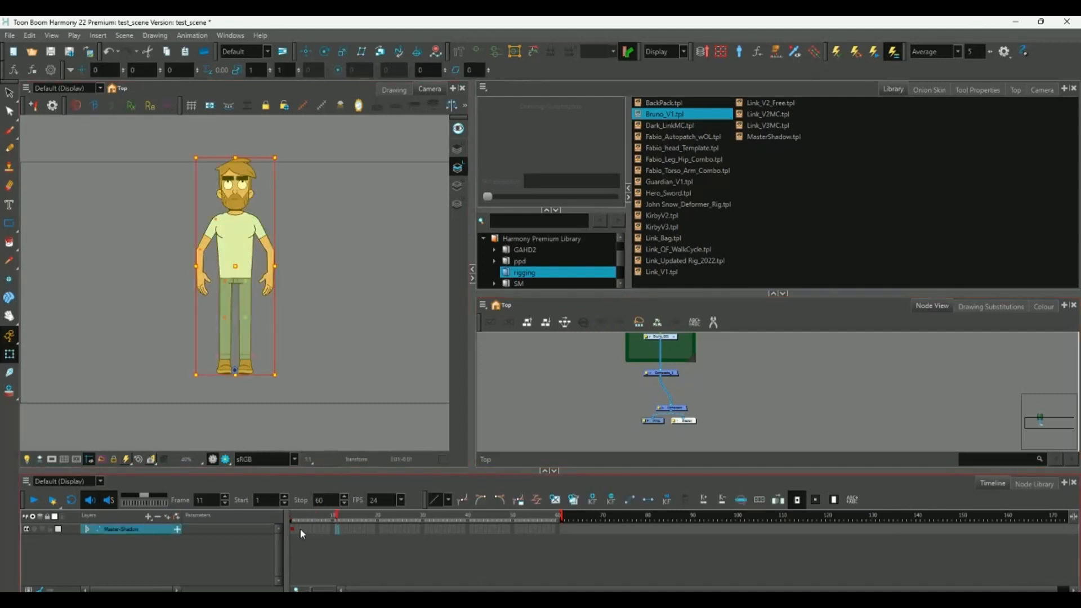
left_click(338, 530)
scroll(713, 383, "up", 2)
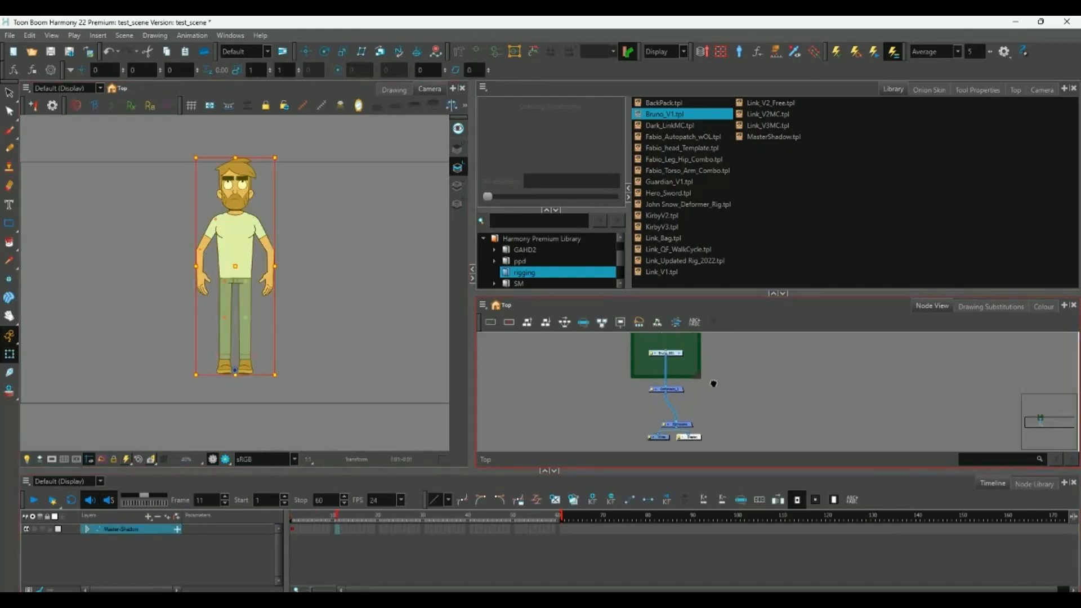
left_click(667, 365)
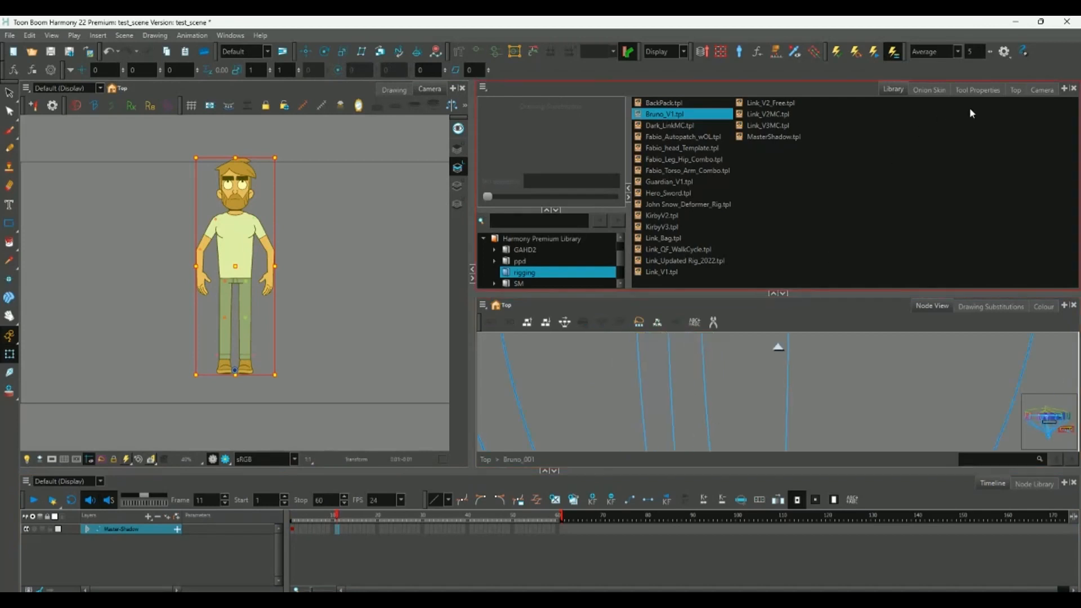
Show the second Camera view with the MC DISPLAY and bring the Bruno Control Panel into view.
left_click(1042, 90)
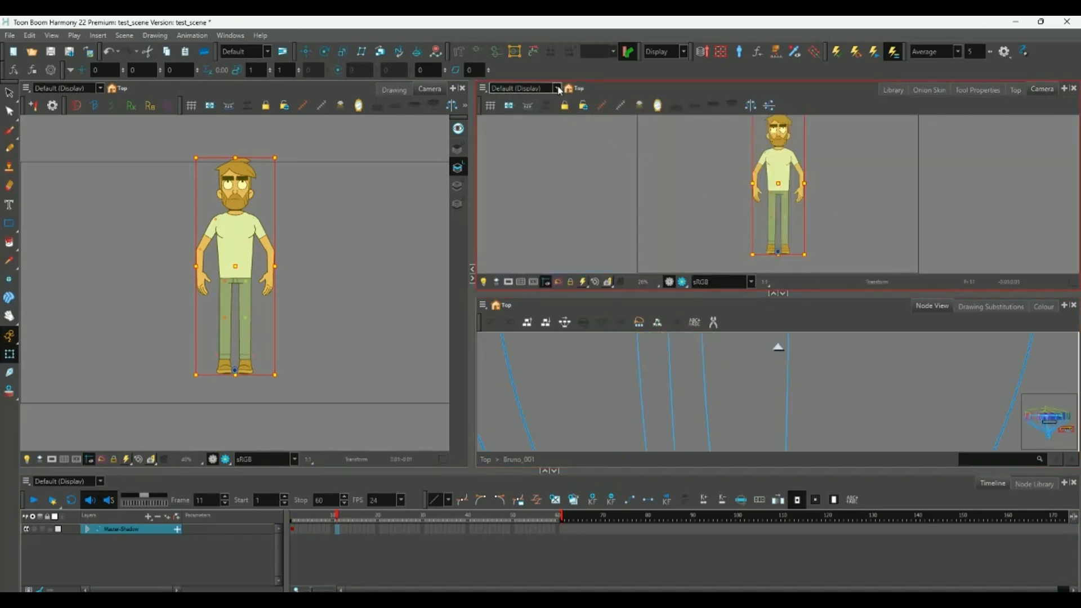
left_click(524, 88)
left_click(523, 135)
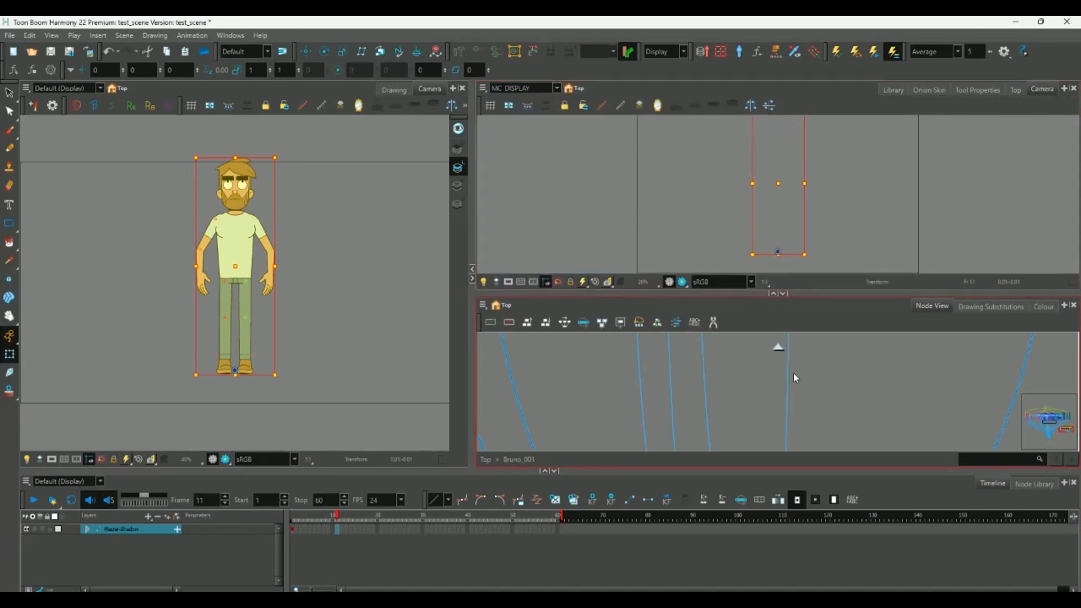
scroll(793, 373, "down", 1)
left_click_drag(1005, 162, 817, 232)
scroll(857, 393, "down", 6)
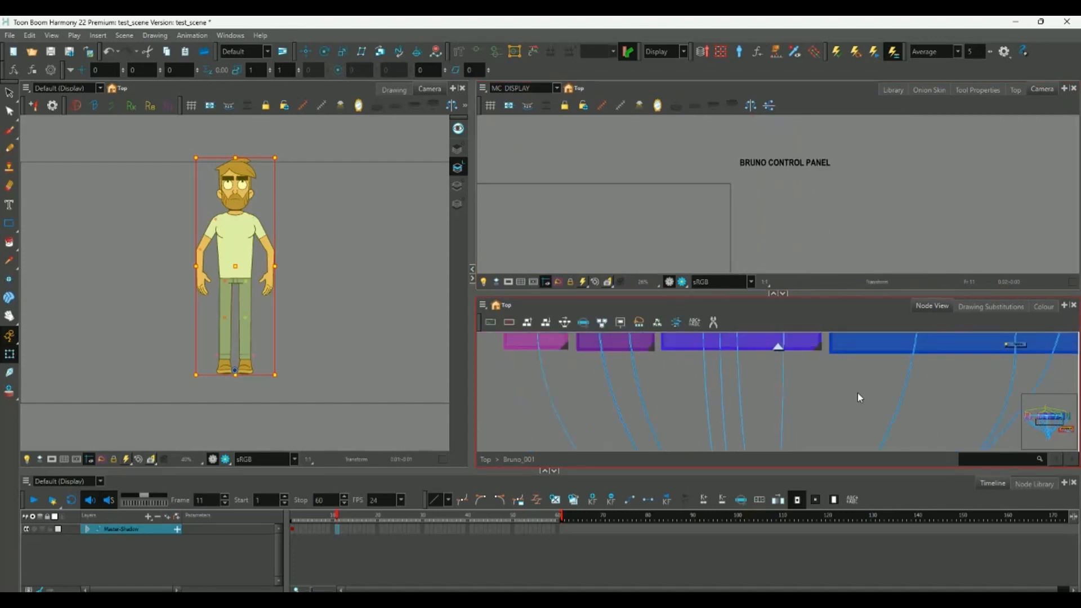
Select the nodes in the red MC backdrop and show their controls.
left_click_drag(909, 448, 836, 383)
scroll(836, 383, "up", 4)
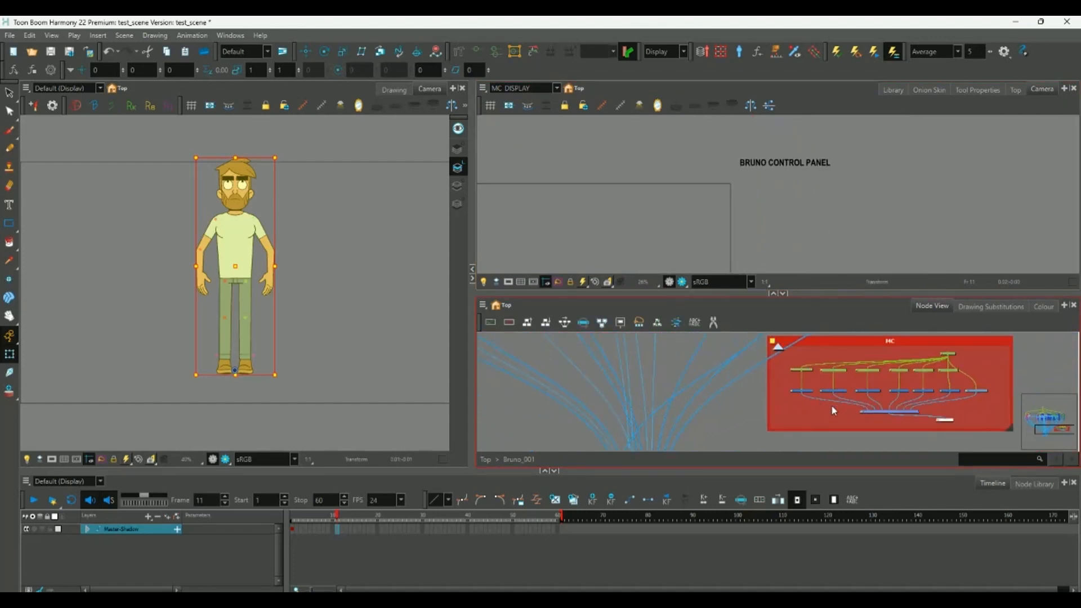
left_click_drag(736, 393, 955, 411)
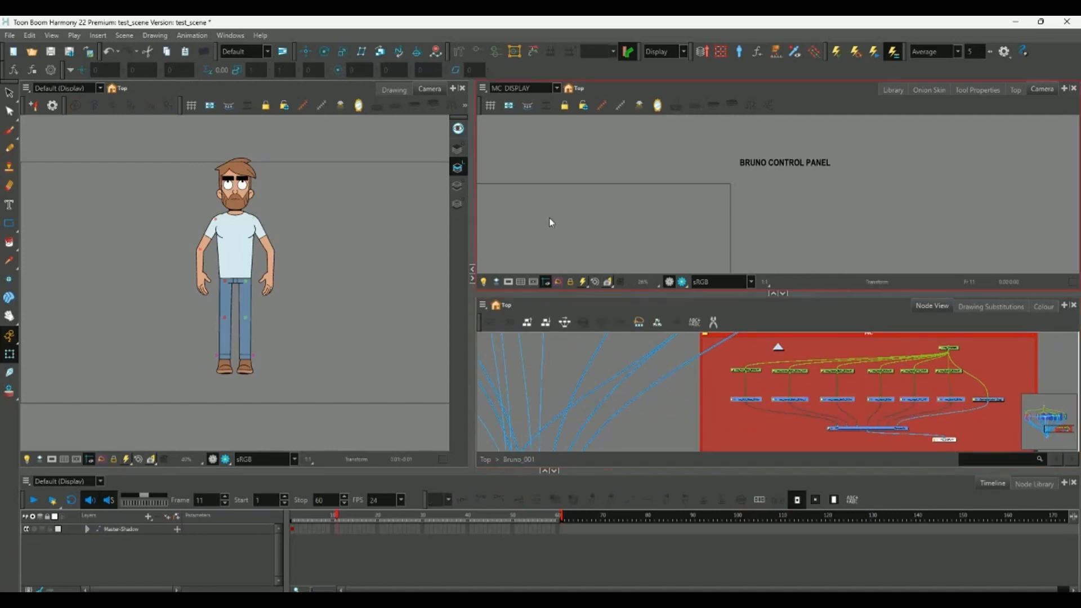
left_click(302, 105)
Test the rig's turn sliders by setting Full Pose Reset to 1.0 and moving the Head Turns slider.
scroll(736, 239, "up", 3)
left_click_drag(813, 214, 765, 205)
left_click_drag(522, 228, 538, 243)
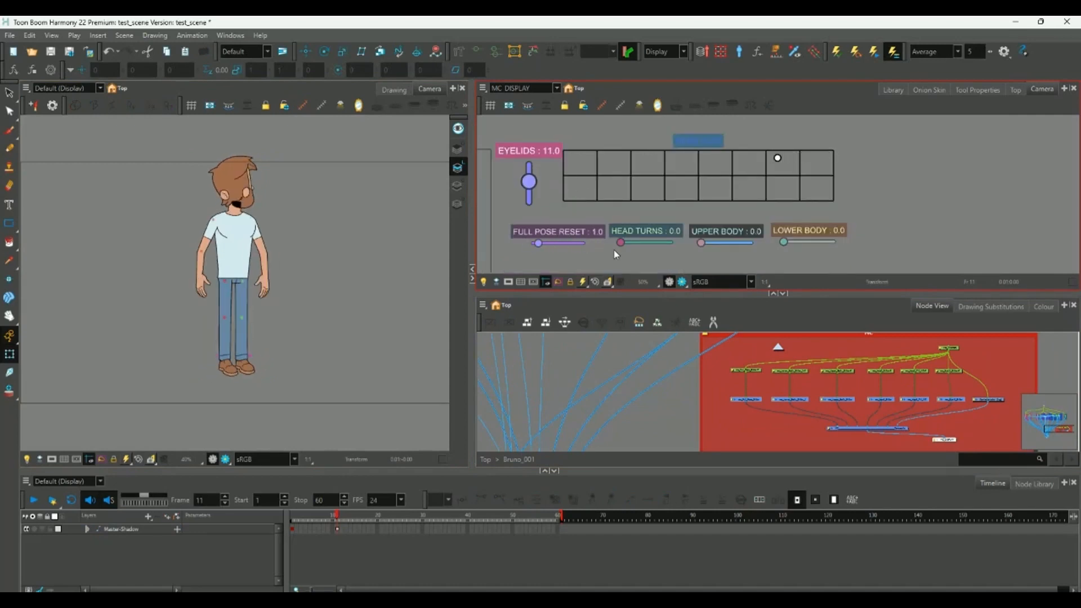
left_click_drag(621, 242, 817, 243)
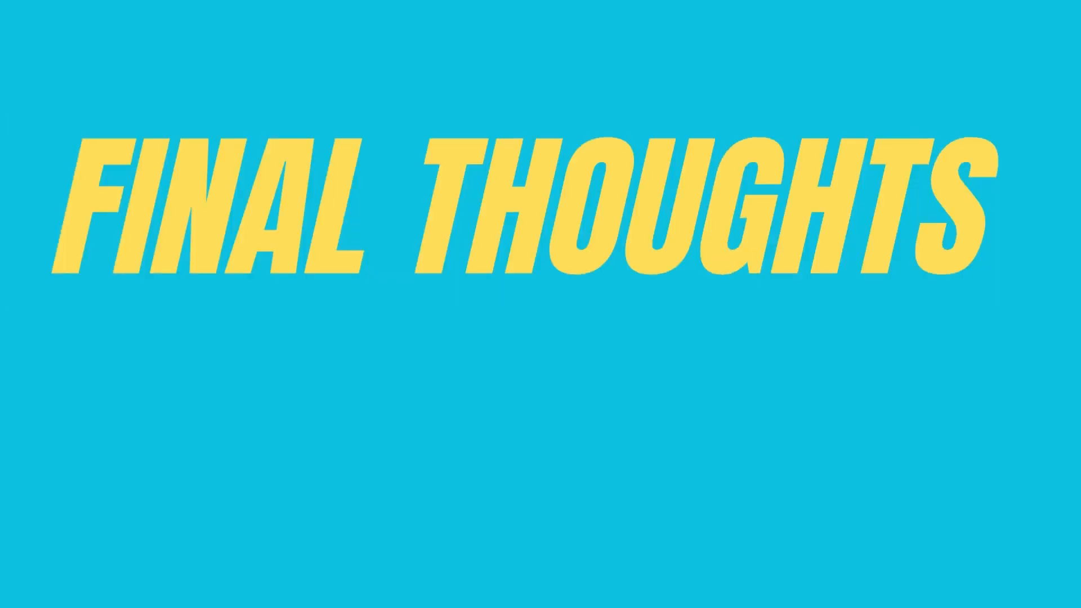